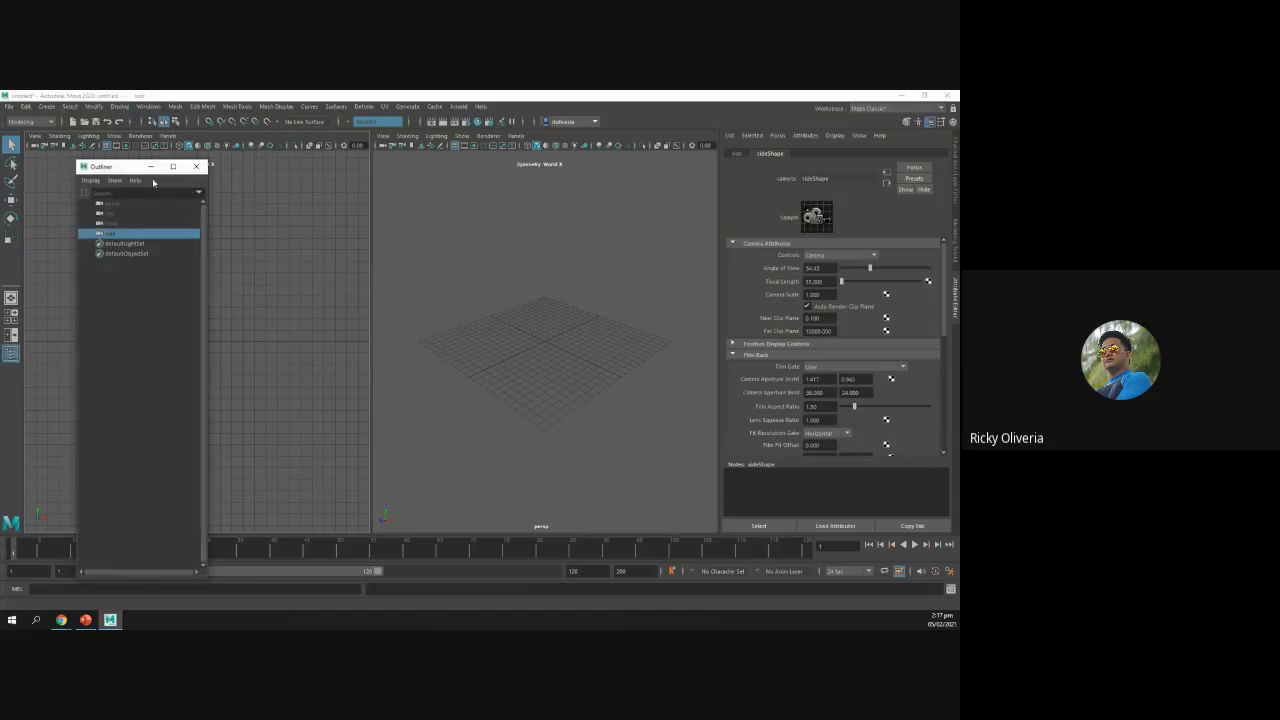
# Step: Examine the camera and default set entries in the floating Outliner, then close its window
pyautogui.moveTo(120, 167); pyautogui.dragTo(421, 177)
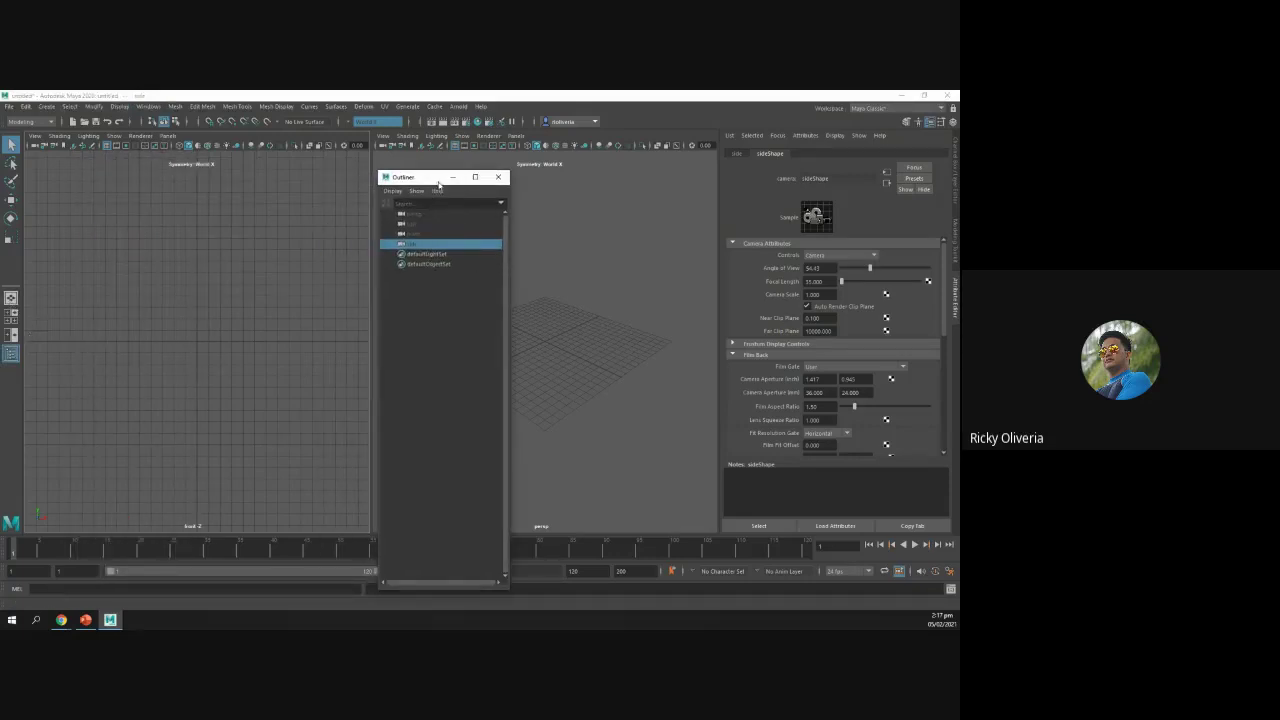
pyautogui.moveTo(425, 180); pyautogui.dragTo(247, 168)
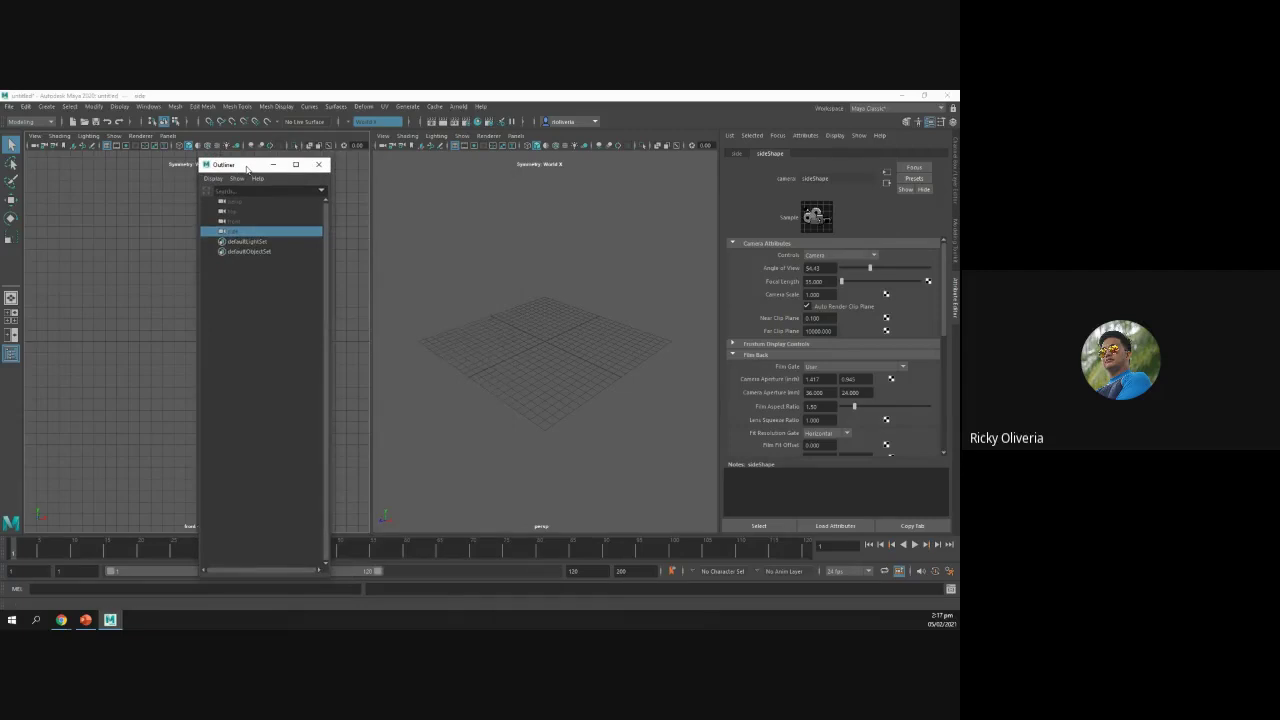
pyautogui.press('Up')
pyautogui.press('Up')
pyautogui.press('Up')
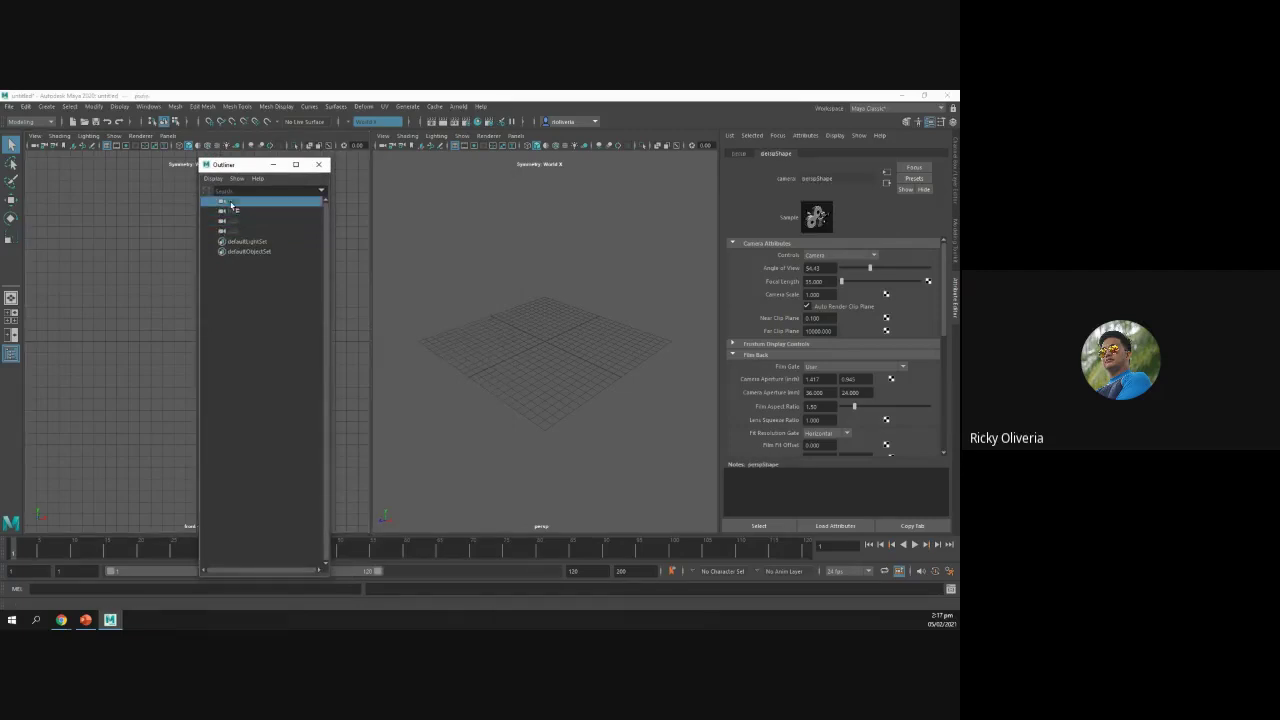
pyautogui.click(240, 232)
pyautogui.click(243, 250)
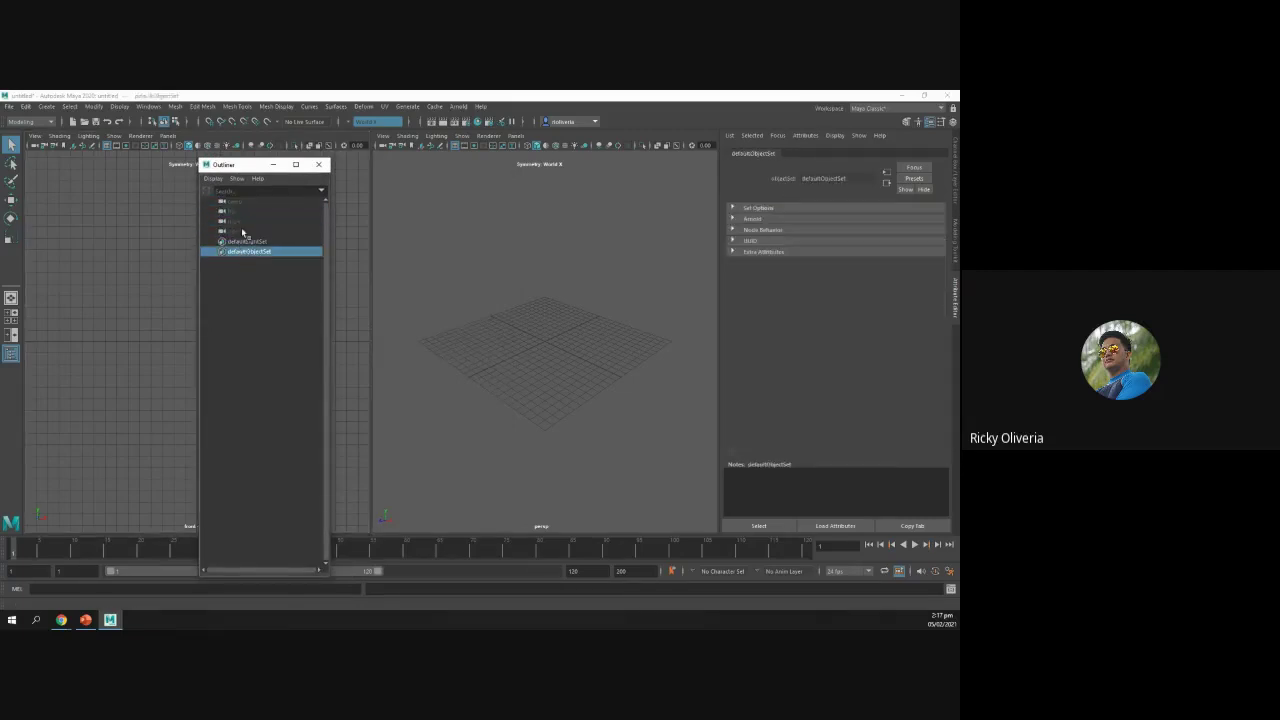
pyautogui.click(242, 232)
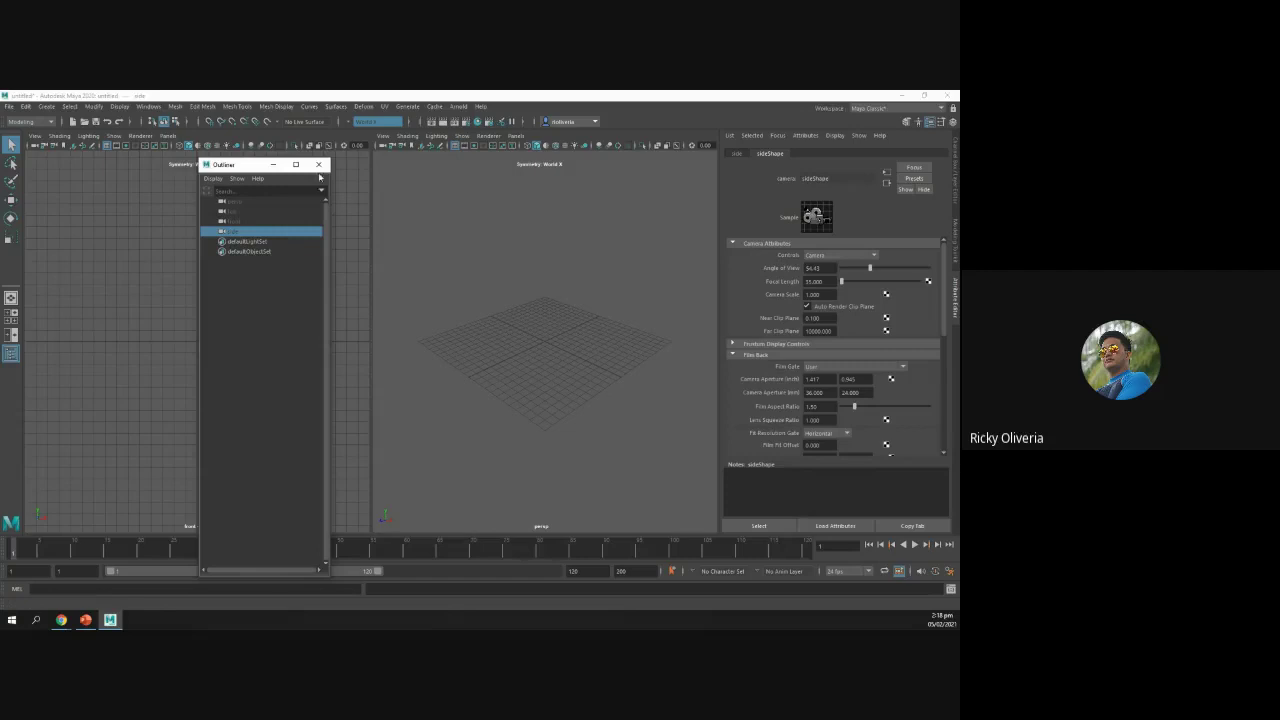
pyautogui.moveTo(231, 167)
pyautogui.mouseDown()
pyautogui.moveTo(282, 152)
pyautogui.moveTo(125, 112)
pyautogui.moveTo(168, 140)
pyautogui.moveTo(127, 134)
pyautogui.moveTo(228, 187)
pyautogui.mouseUp()
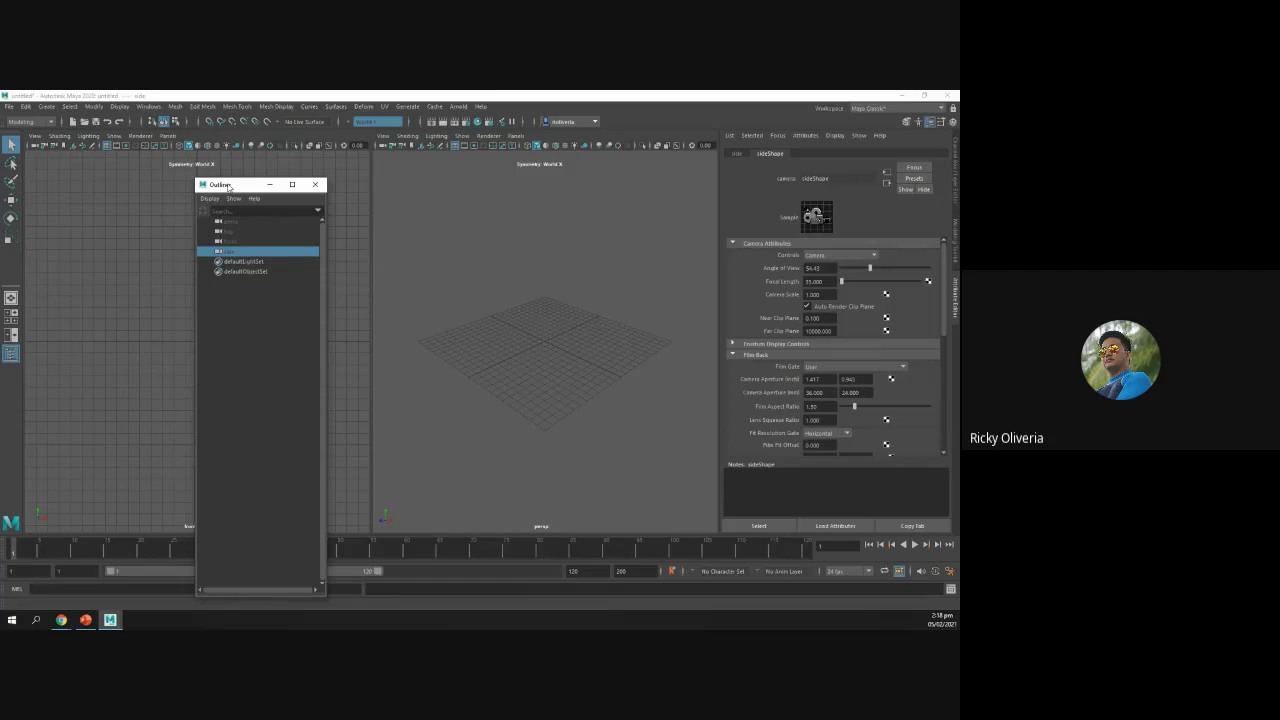
pyautogui.click(316, 186)
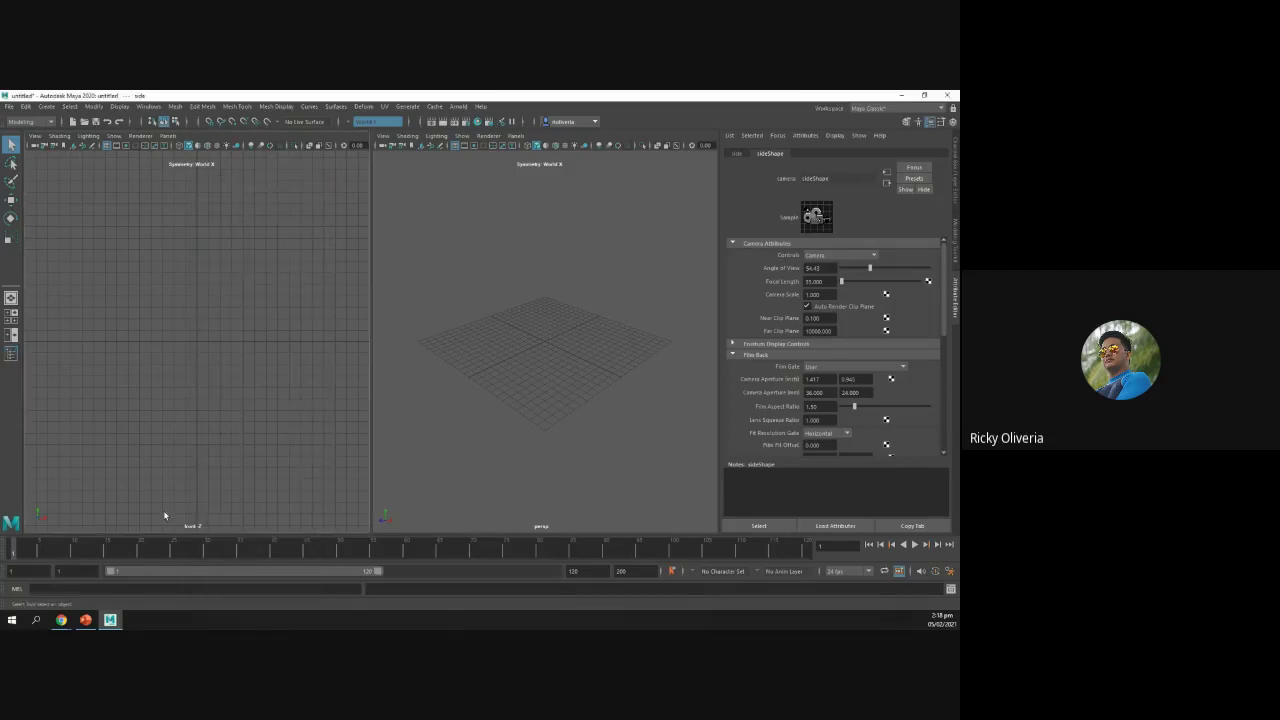
# Step: Switch to the PowerPoint slide on working with Outliner and highlight the bullet about opening it through a viewport's panels
pyautogui.click(85, 620)
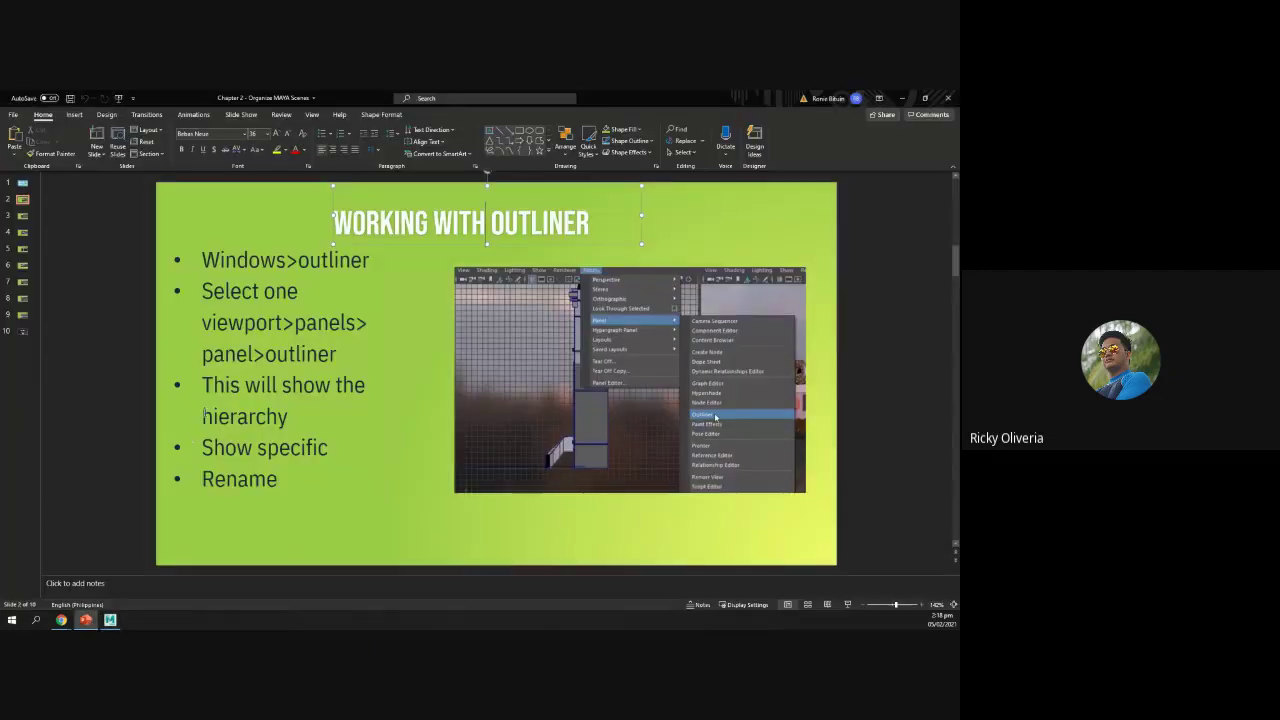
pyautogui.click(207, 293)
pyautogui.moveTo(203, 290); pyautogui.dragTo(338, 352)
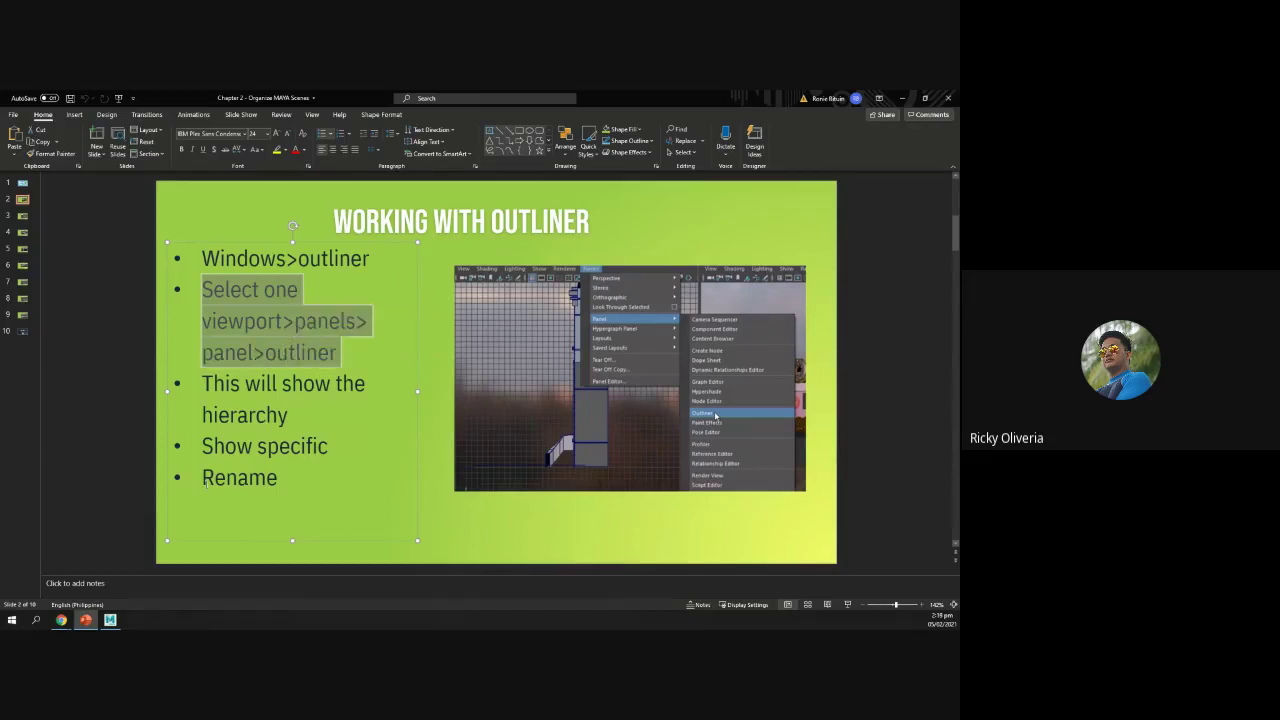
# Step: Switch to Maya, maximize the perspective view and restore the side-by-side front and perspective layout
pyautogui.click(110, 620)
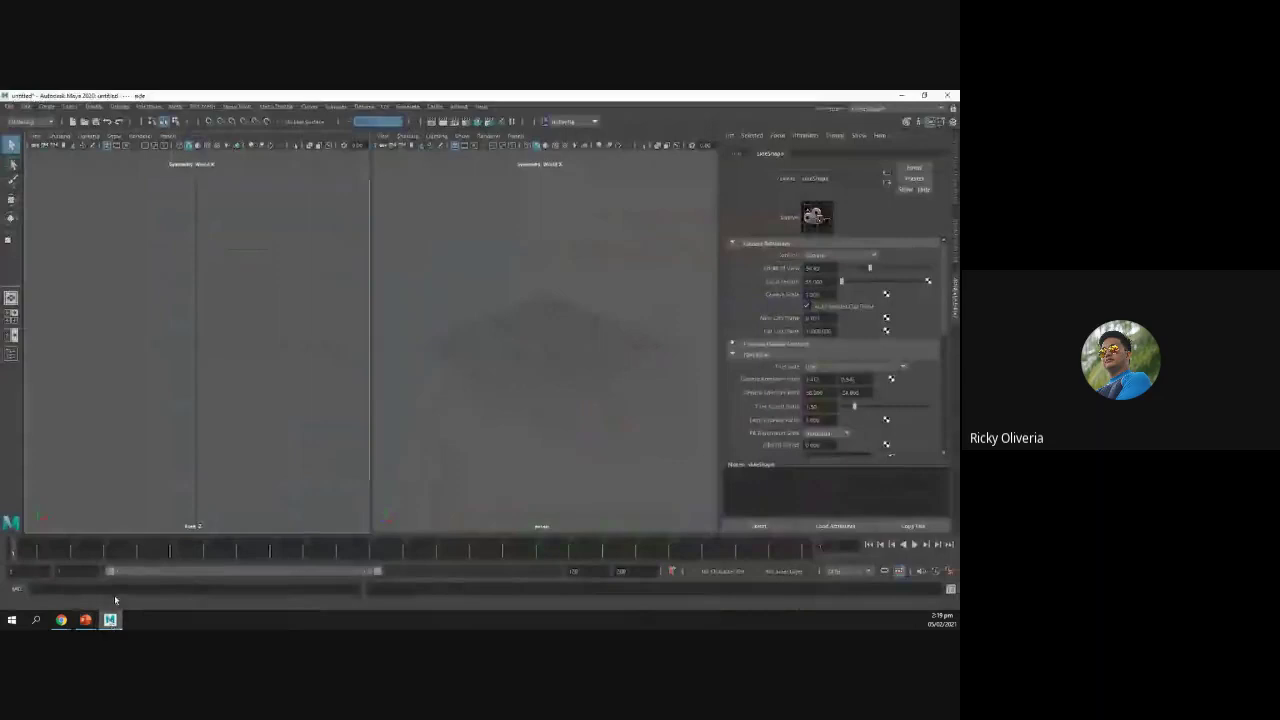
pyautogui.press('space')
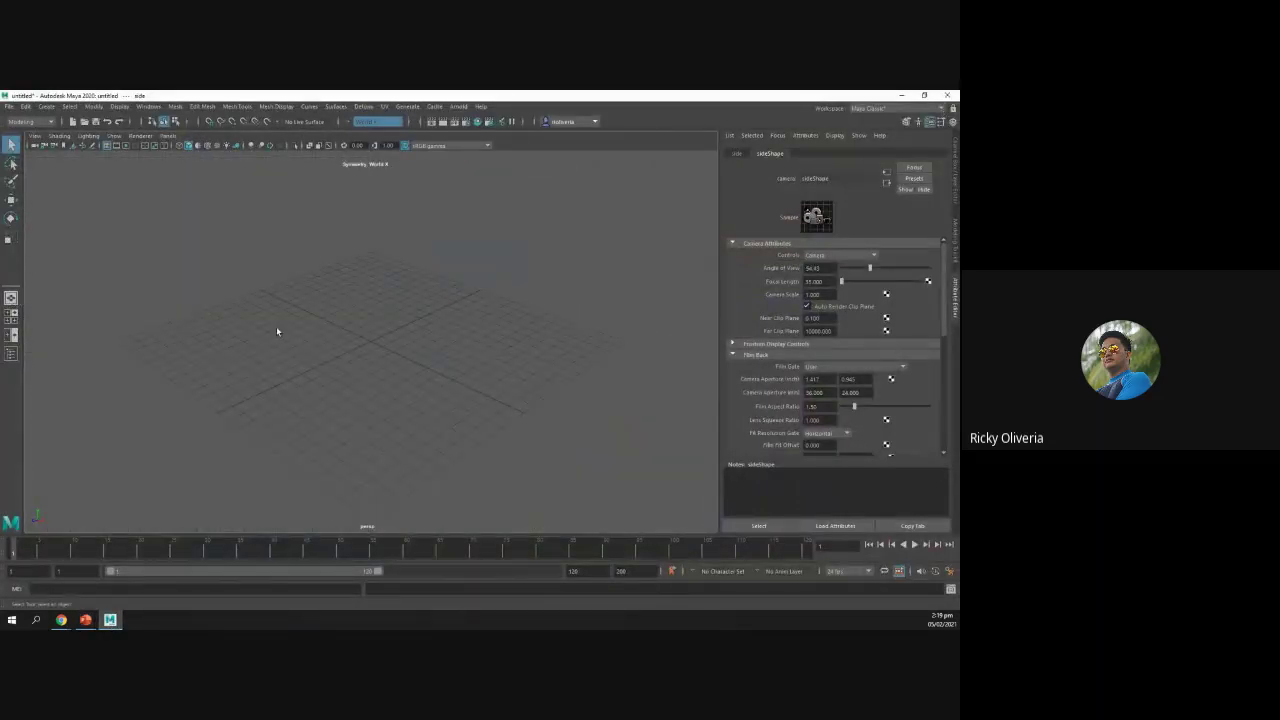
pyautogui.click(11, 334)
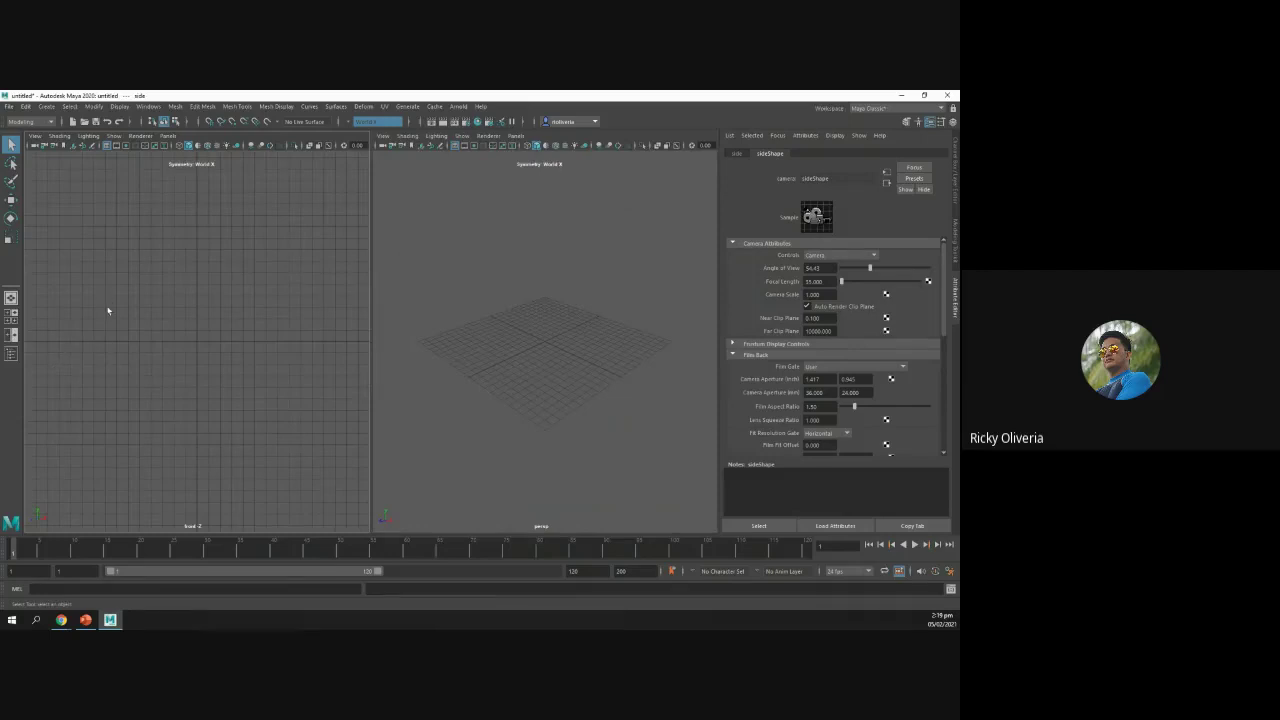
# Step: Recheck the viewport Outliner instructions on the PowerPoint slide and return to Maya
pyautogui.click(85, 620)
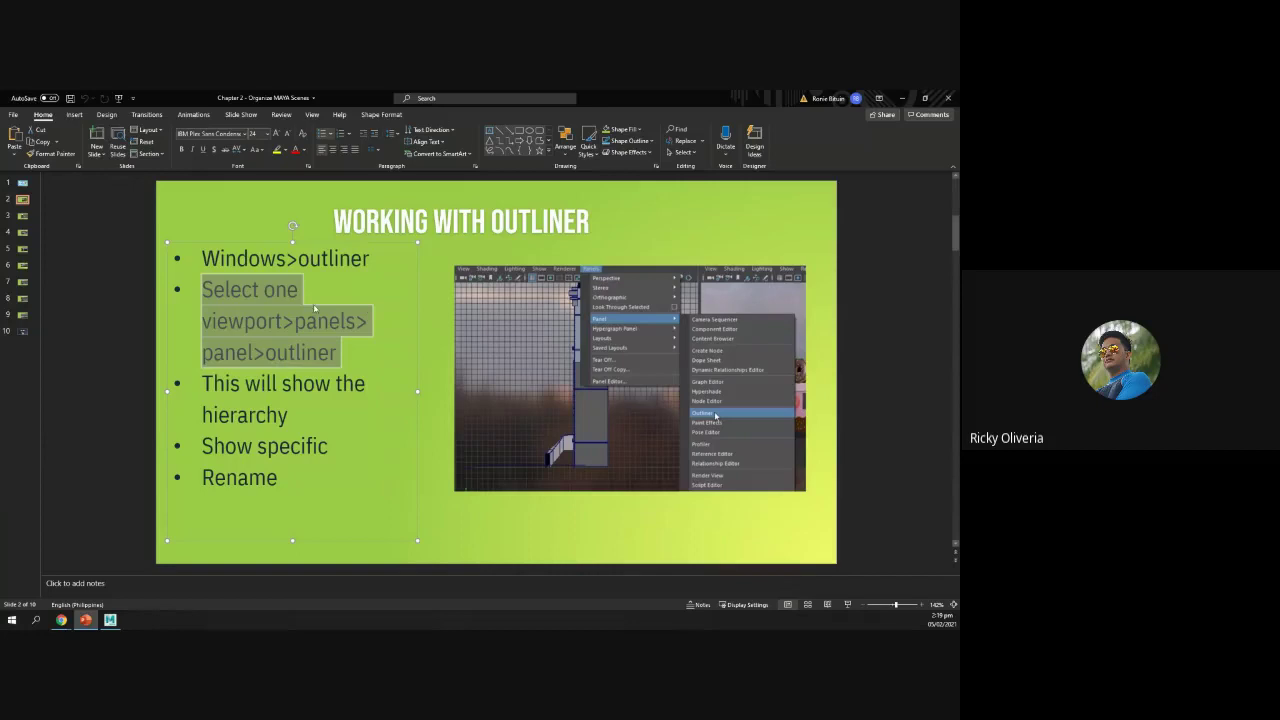
pyautogui.click(61, 620)
pyautogui.click(110, 620)
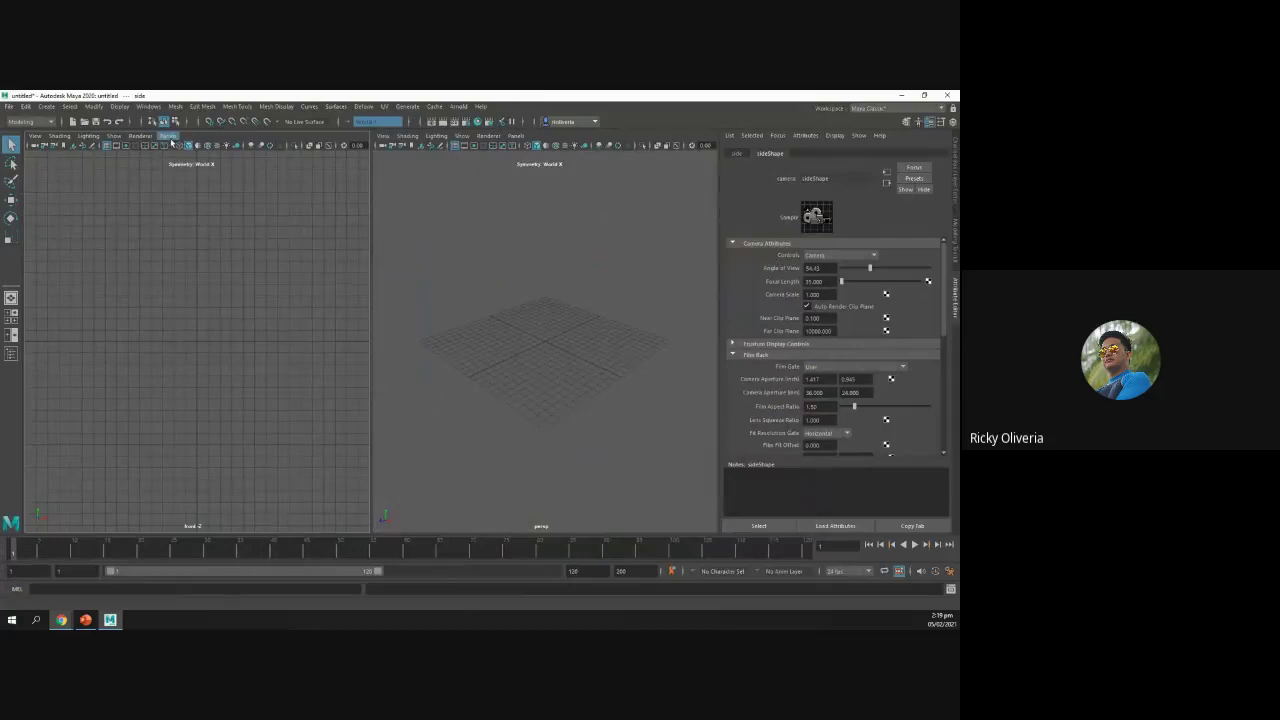
# Step: Replace the front view with a narrow Outliner pane beside the perspective view and close the floating Outliner window
pyautogui.click(169, 137)
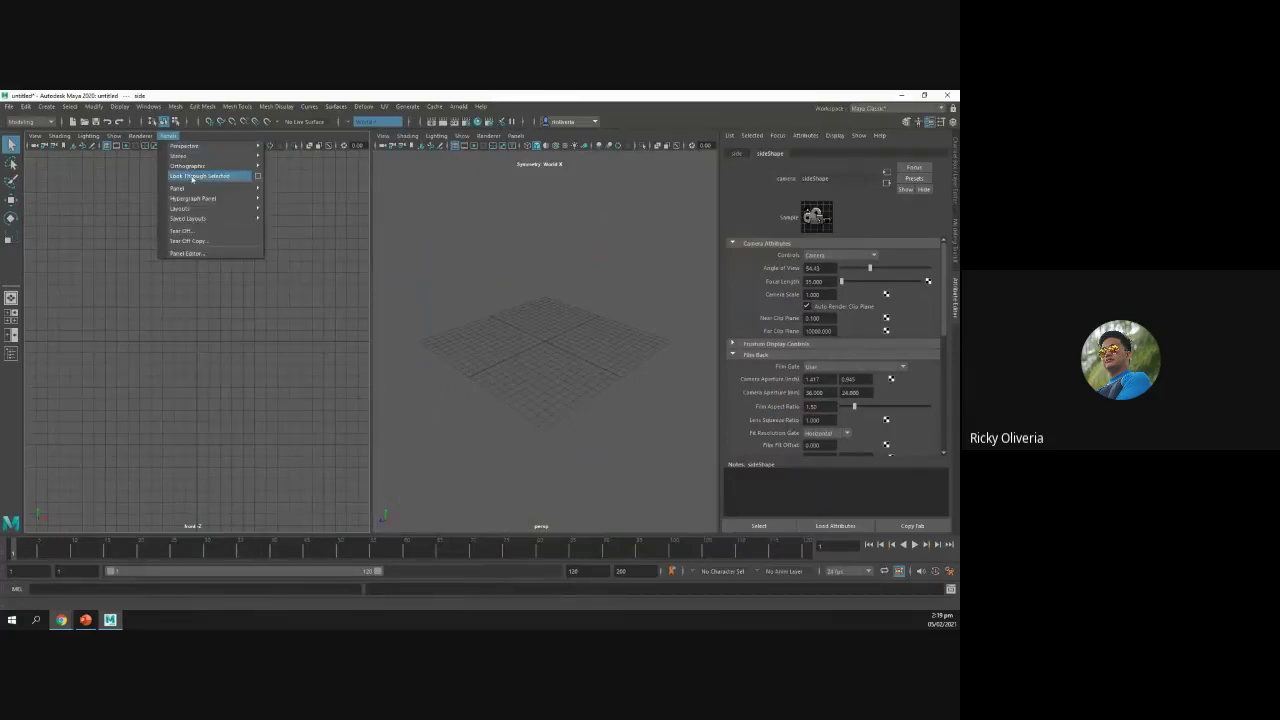
pyautogui.moveTo(195, 188)
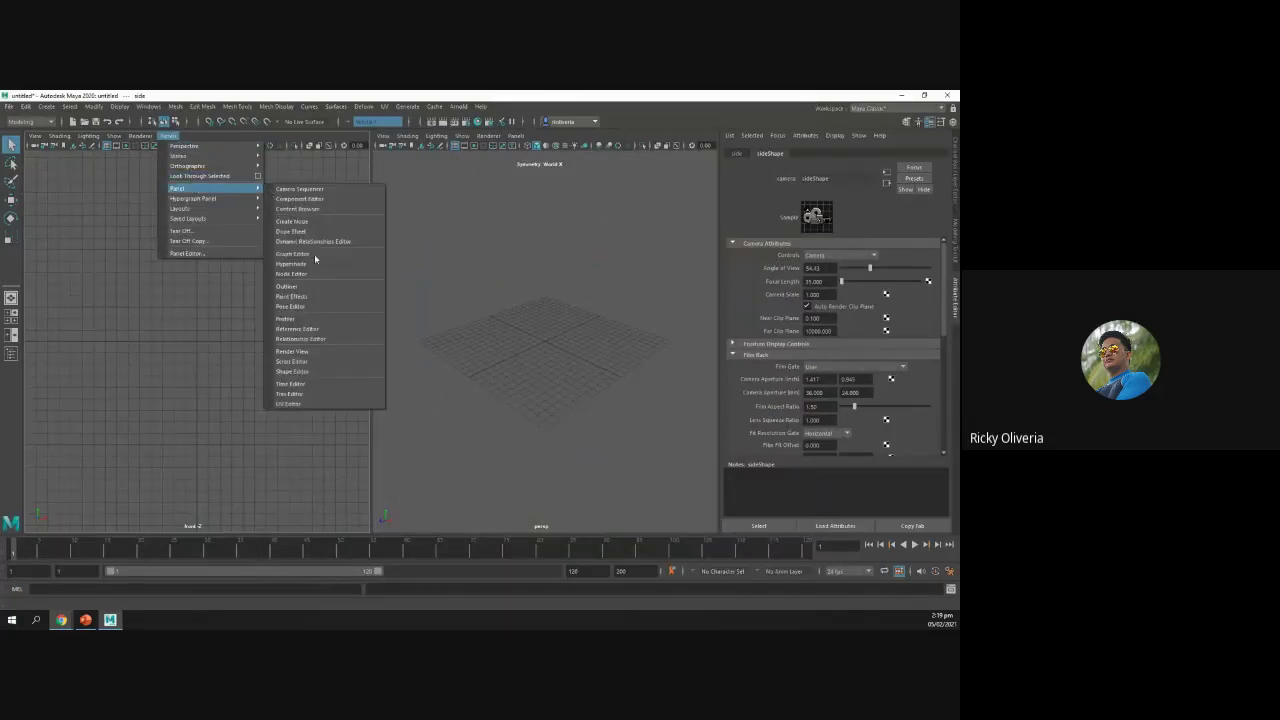
pyautogui.click(300, 285)
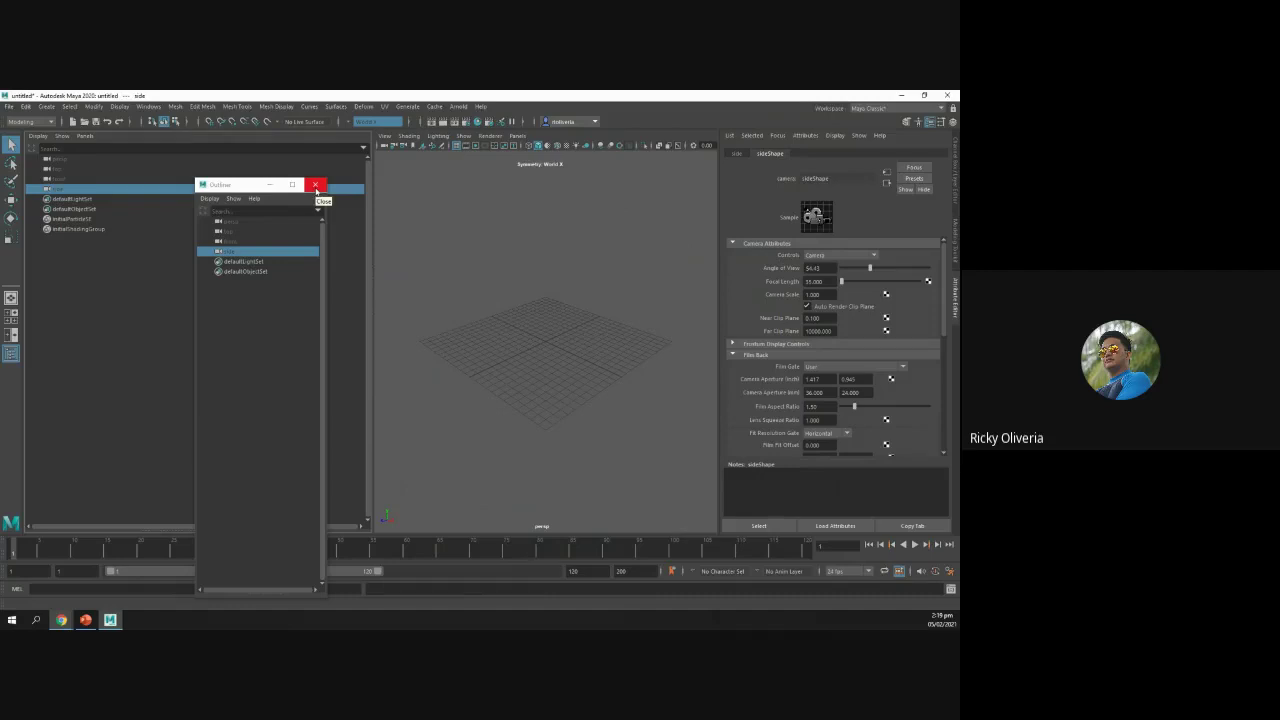
pyautogui.click(315, 186)
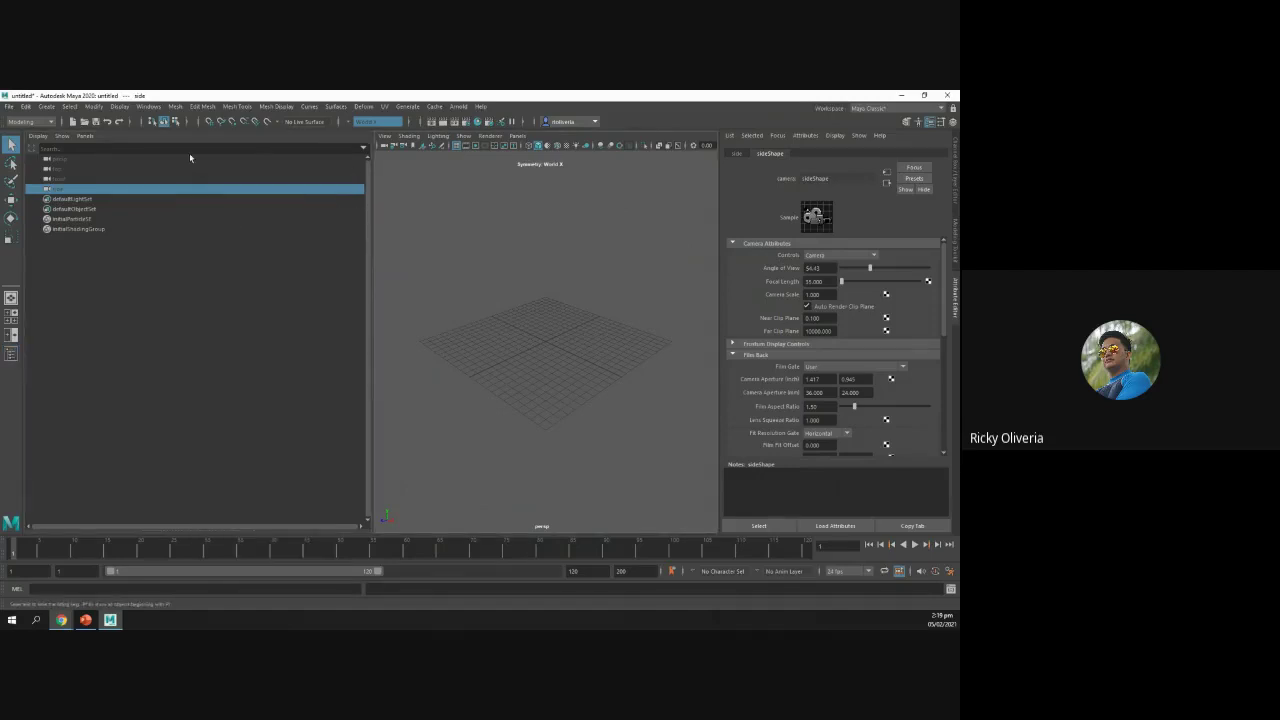
pyautogui.moveTo(372, 183); pyautogui.dragTo(155, 183)
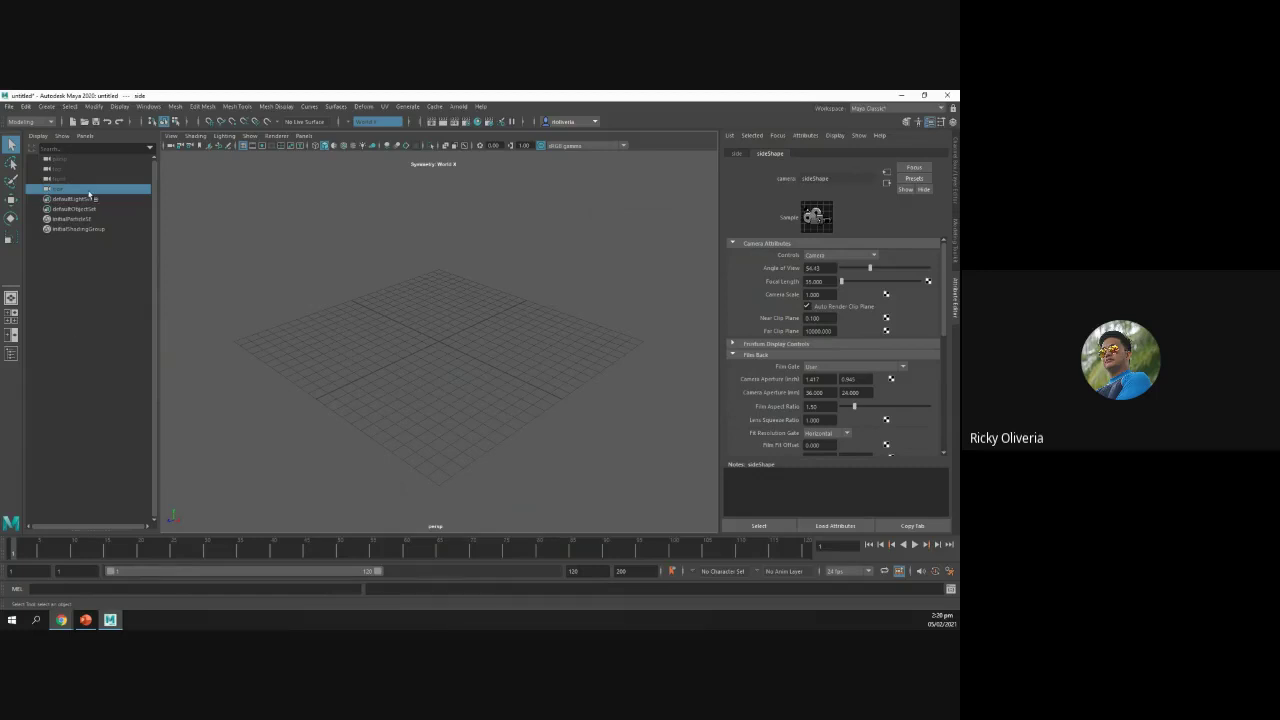
# Step: Review the PowerPoint slide's bullets on showing the hierarchy, showing specific objects and renaming, highlighting the first two
pyautogui.click(86, 620)
pyautogui.click(310, 408)
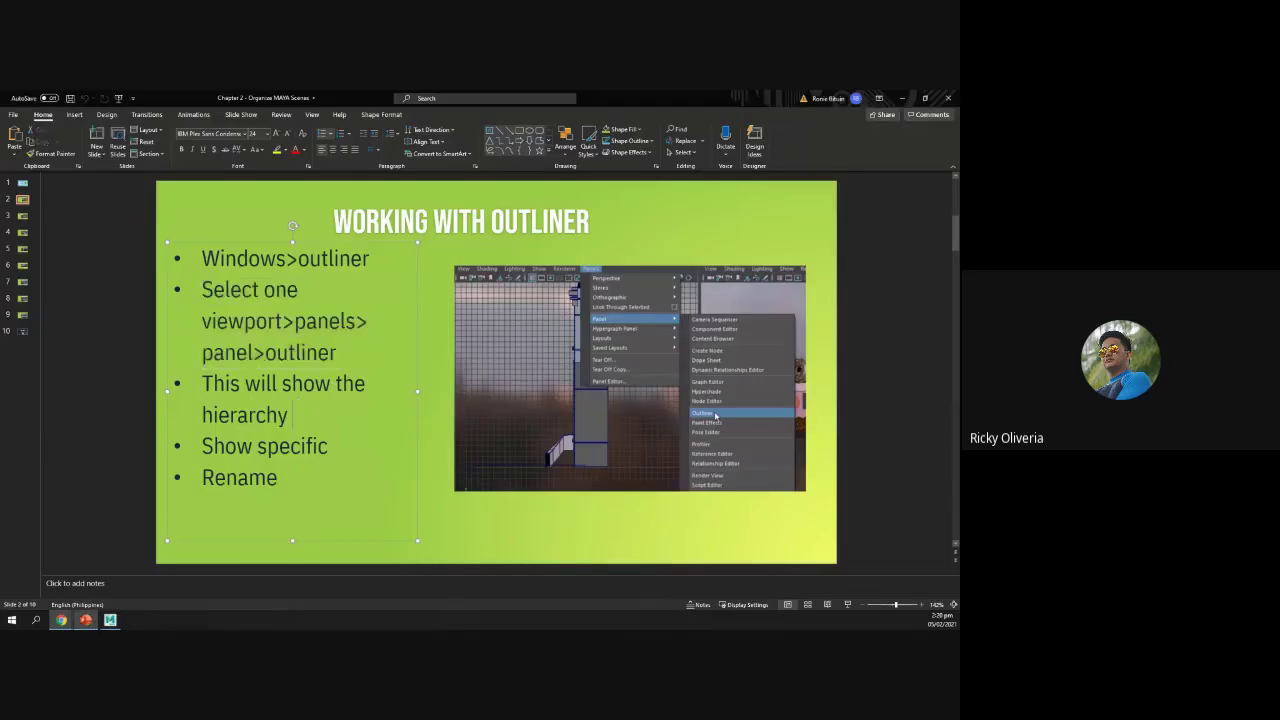
pyautogui.moveTo(307, 410); pyautogui.dragTo(204, 385)
pyautogui.click(307, 408)
pyautogui.moveTo(307, 408); pyautogui.dragTo(232, 386)
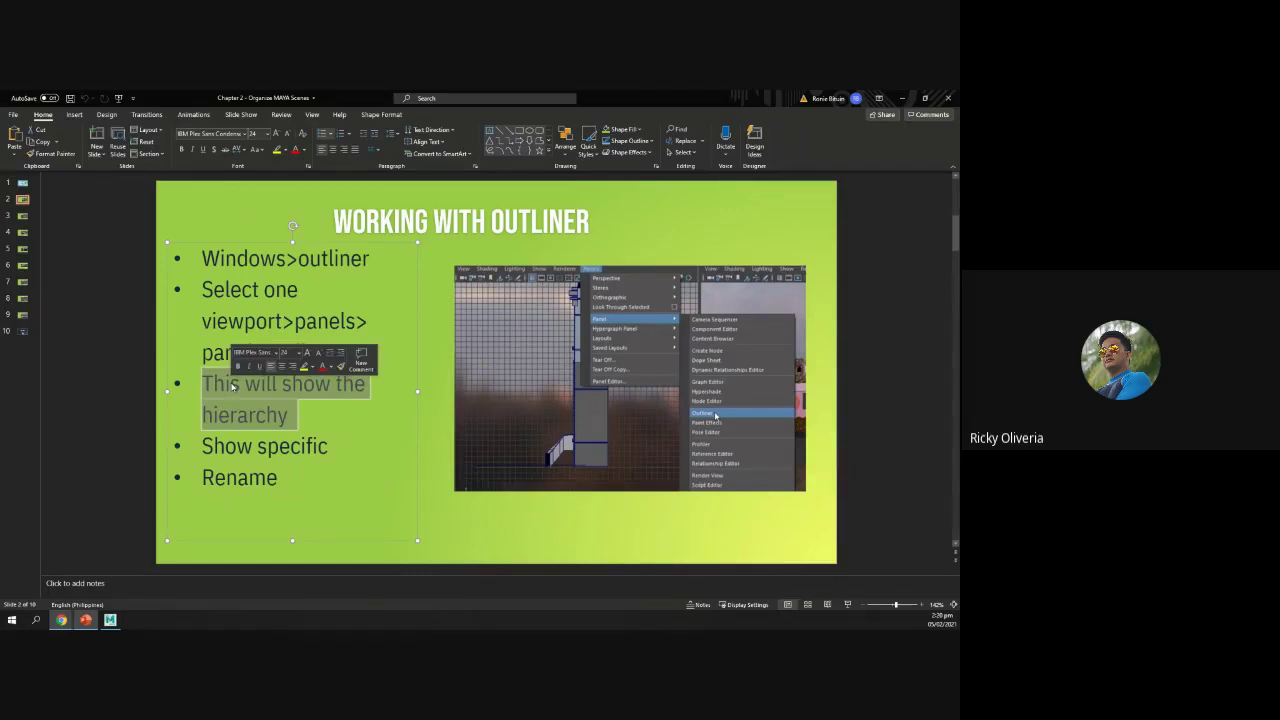
pyautogui.moveTo(343, 448); pyautogui.dragTo(234, 446)
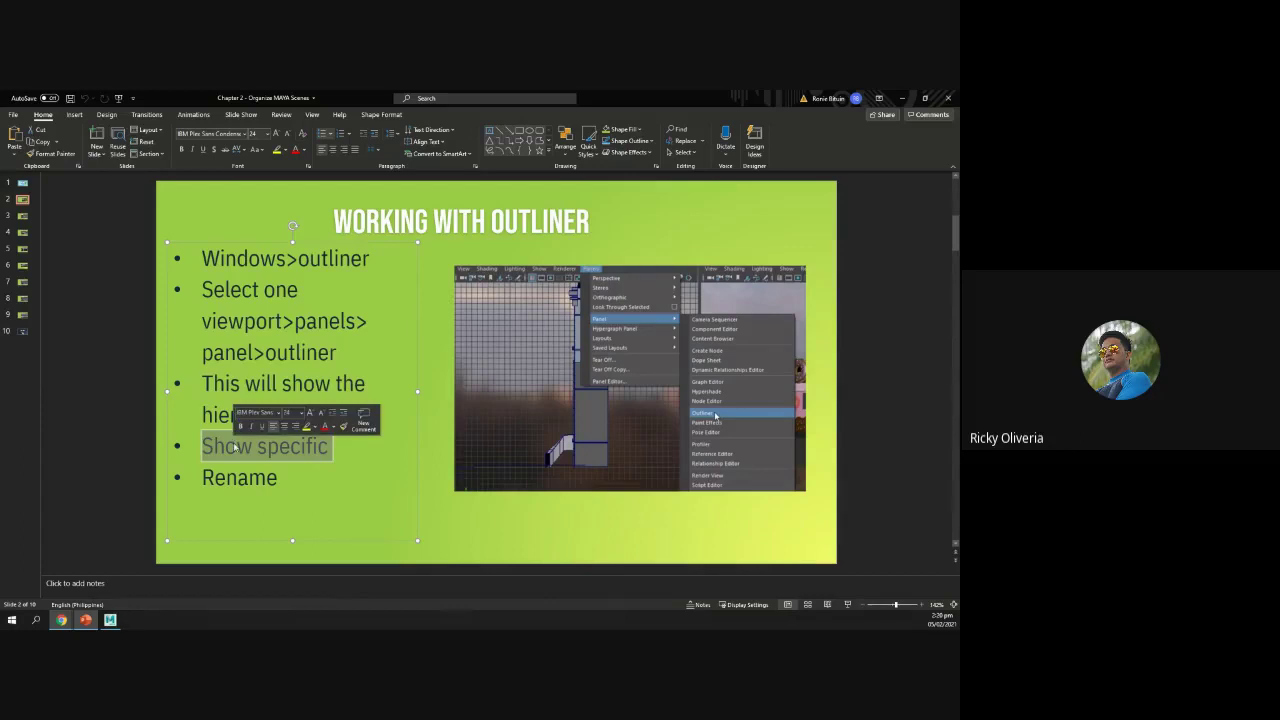
pyautogui.click(297, 477)
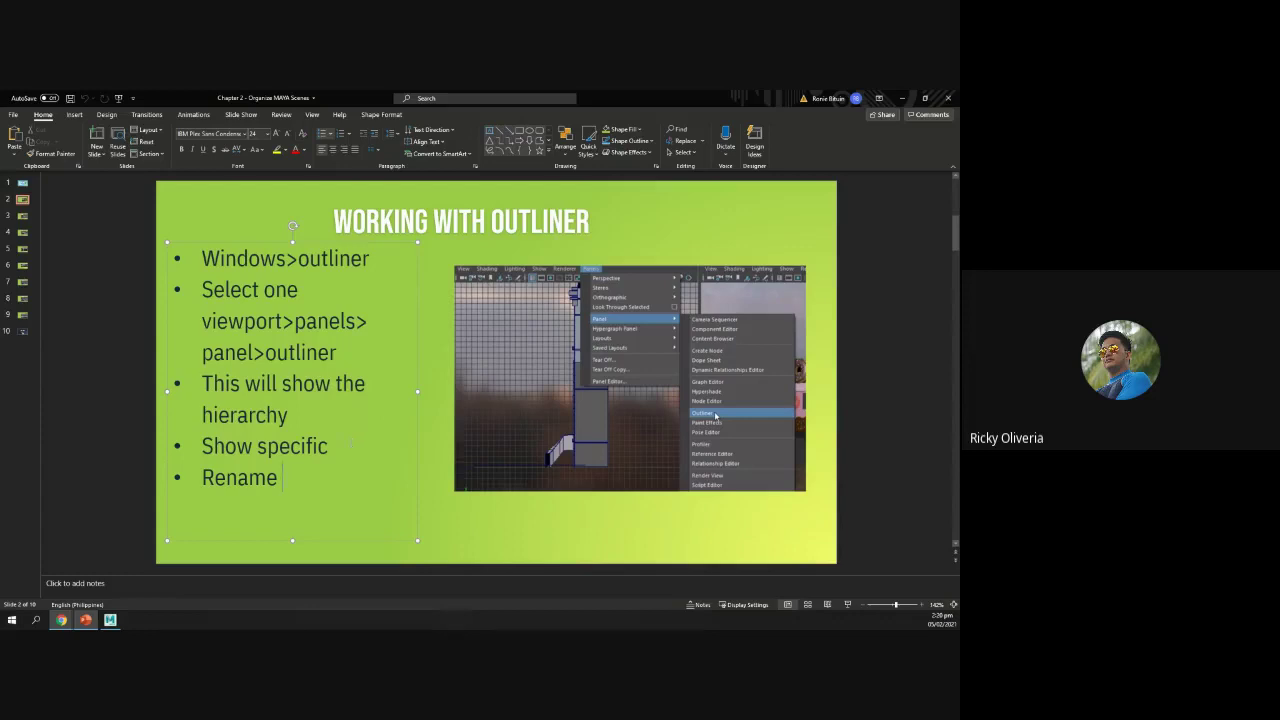
# Step: Switch to Maya and filter the docked Outliner to show only Cameras
pyautogui.click(110, 620)
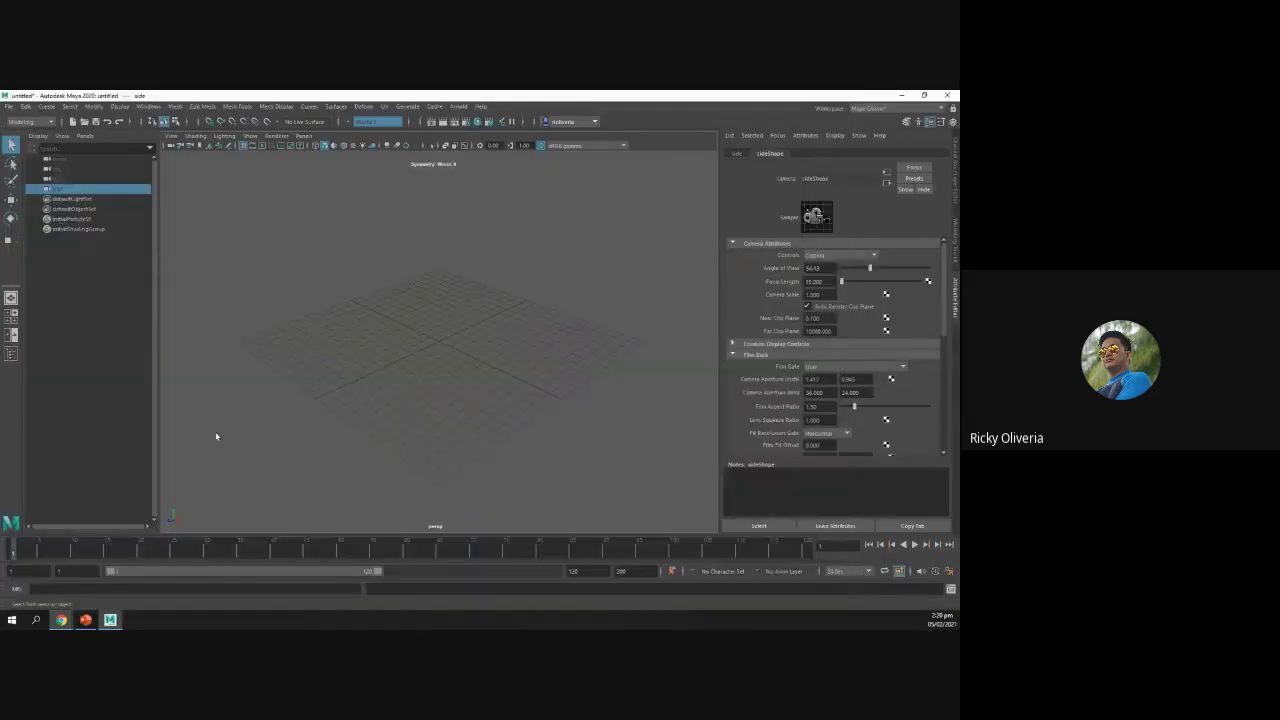
pyautogui.click(61, 138)
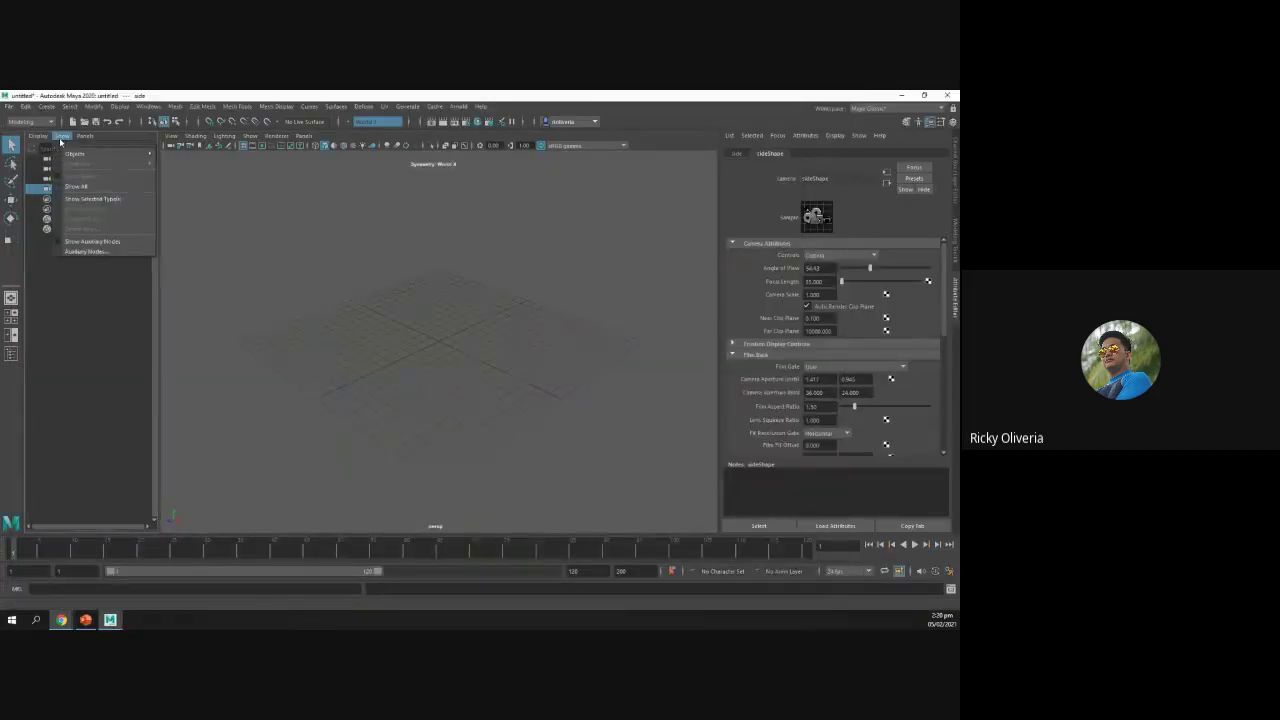
pyautogui.moveTo(82, 154)
pyautogui.moveTo(129, 157)
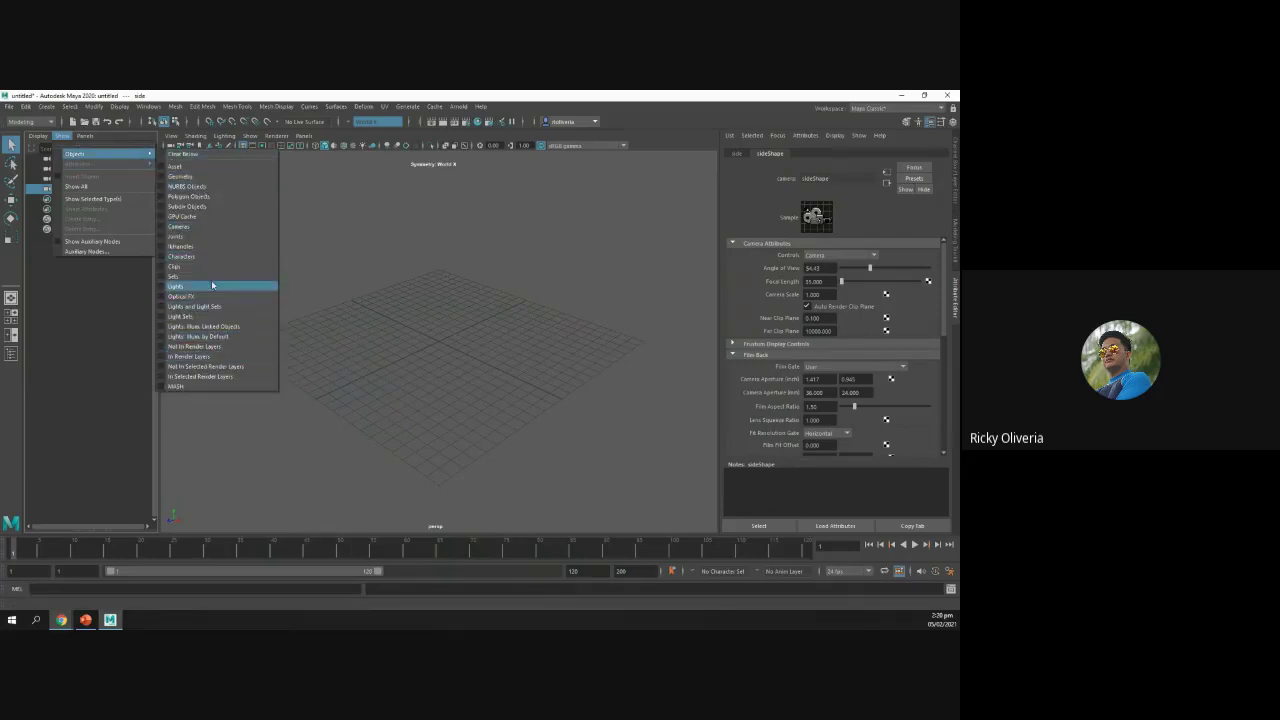
pyautogui.click(214, 228)
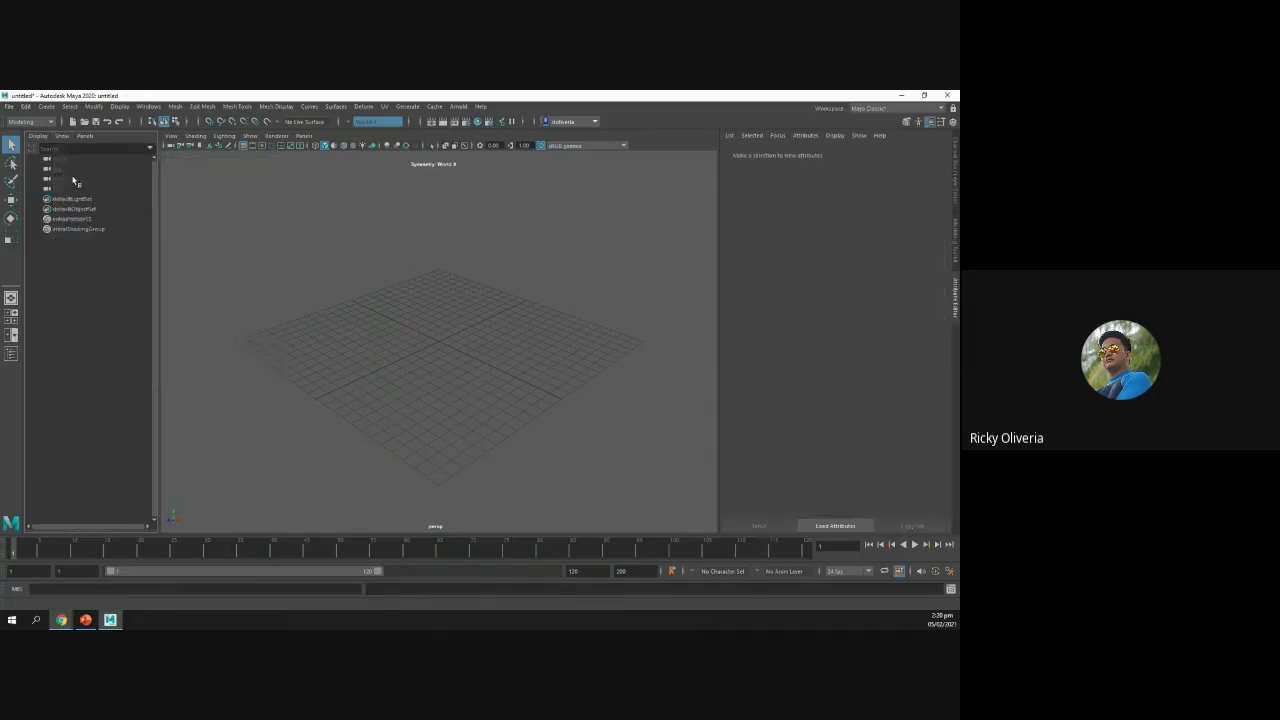
pyautogui.click(62, 135)
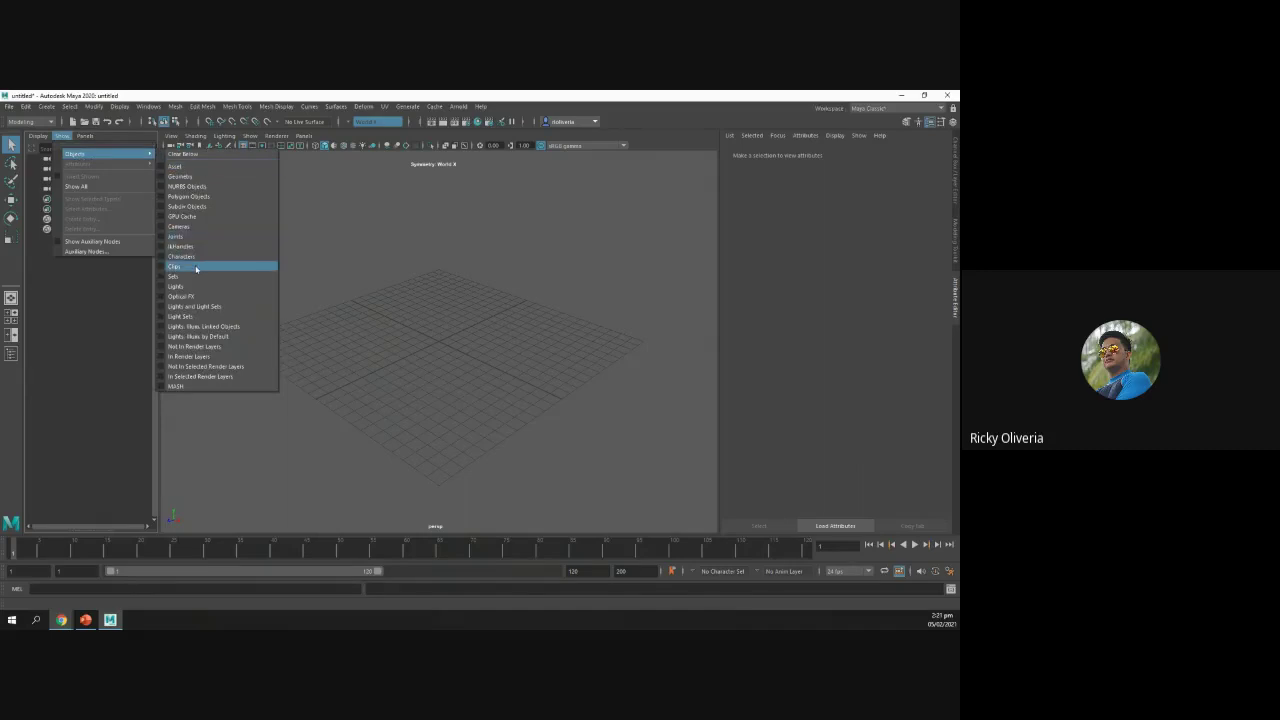
pyautogui.click(185, 216)
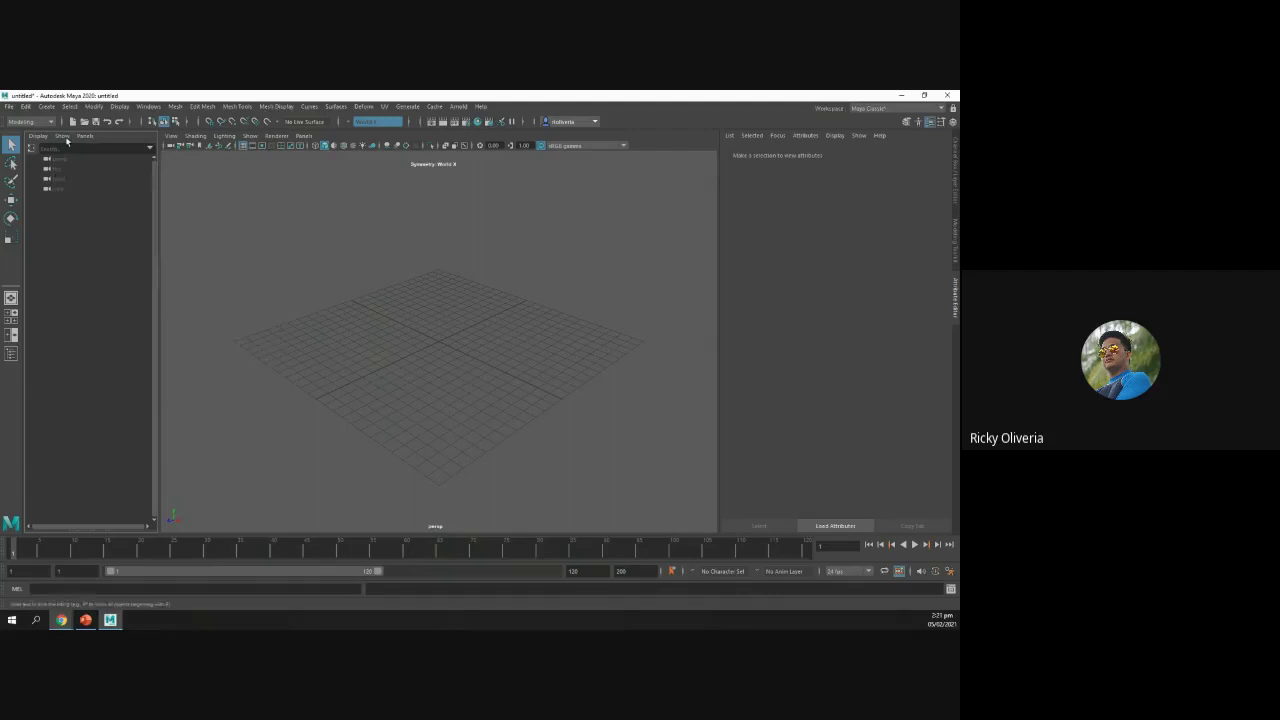
# Step: Add Lights to the object types shown in the Outliner
pyautogui.click(66, 139)
pyautogui.moveTo(72, 154)
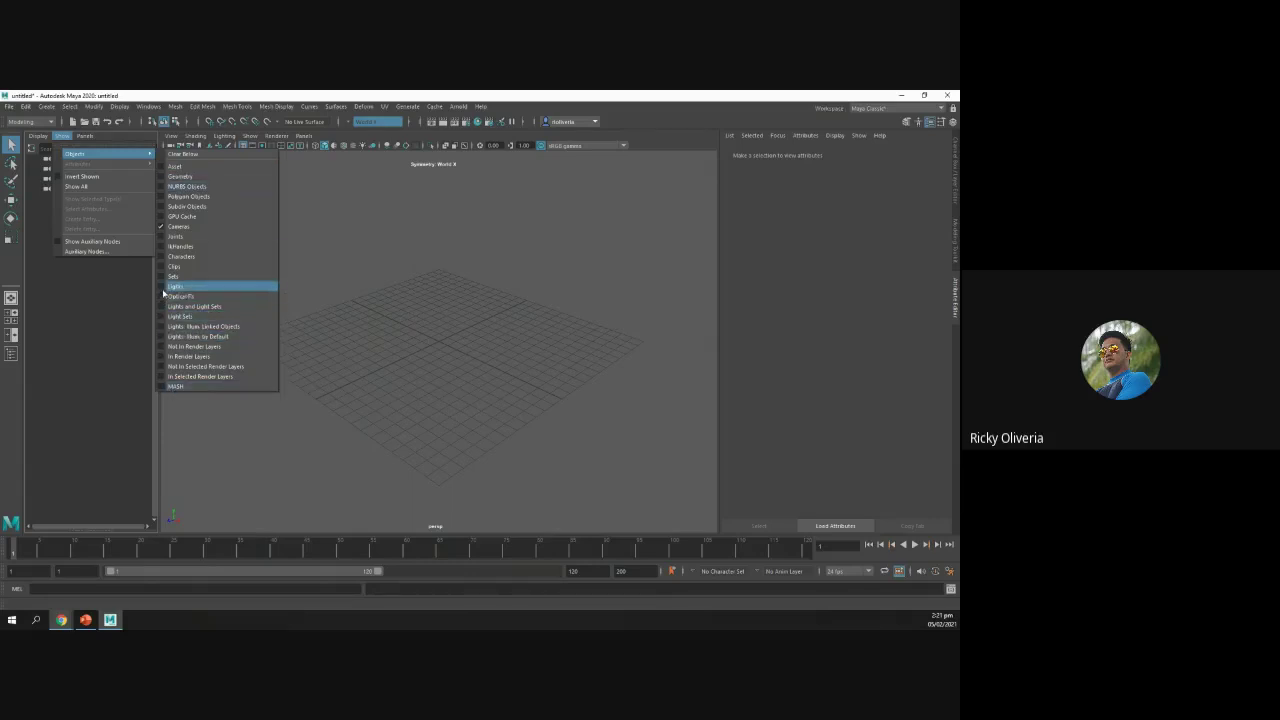
pyautogui.click(175, 286)
# Step: Clear all object type filters from the Outliner
pyautogui.click(62, 136)
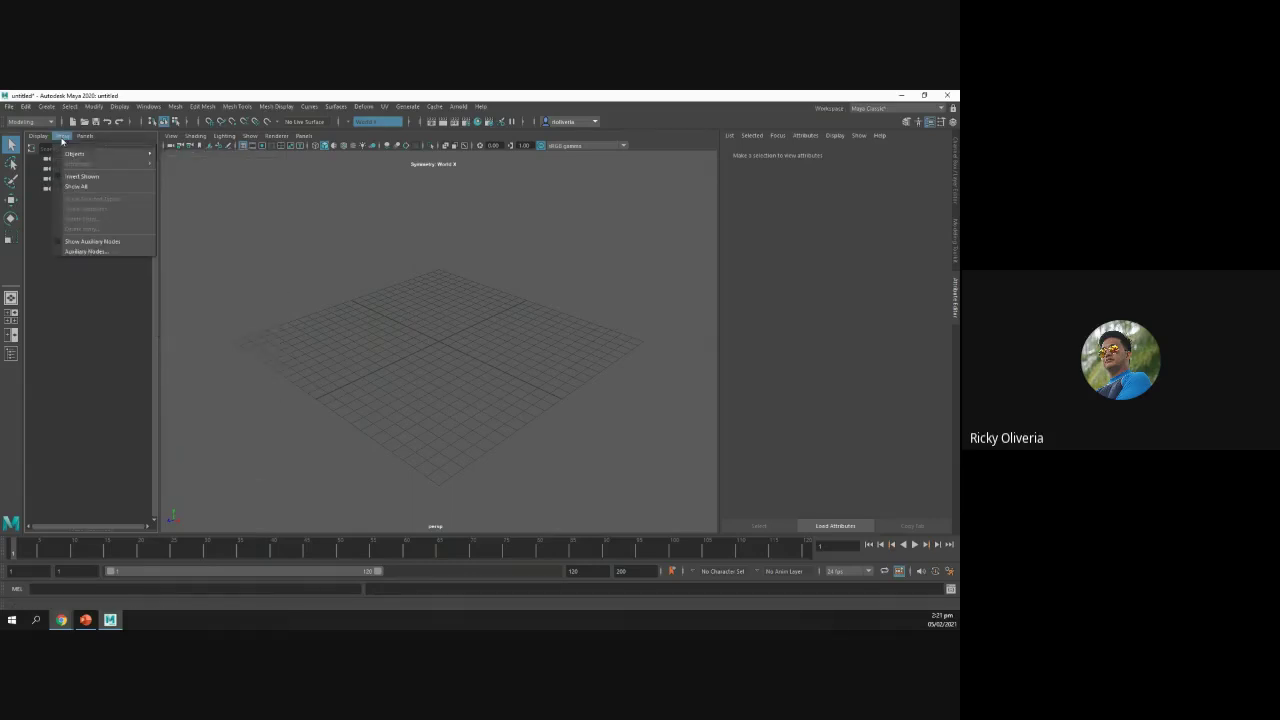
pyautogui.moveTo(84, 158)
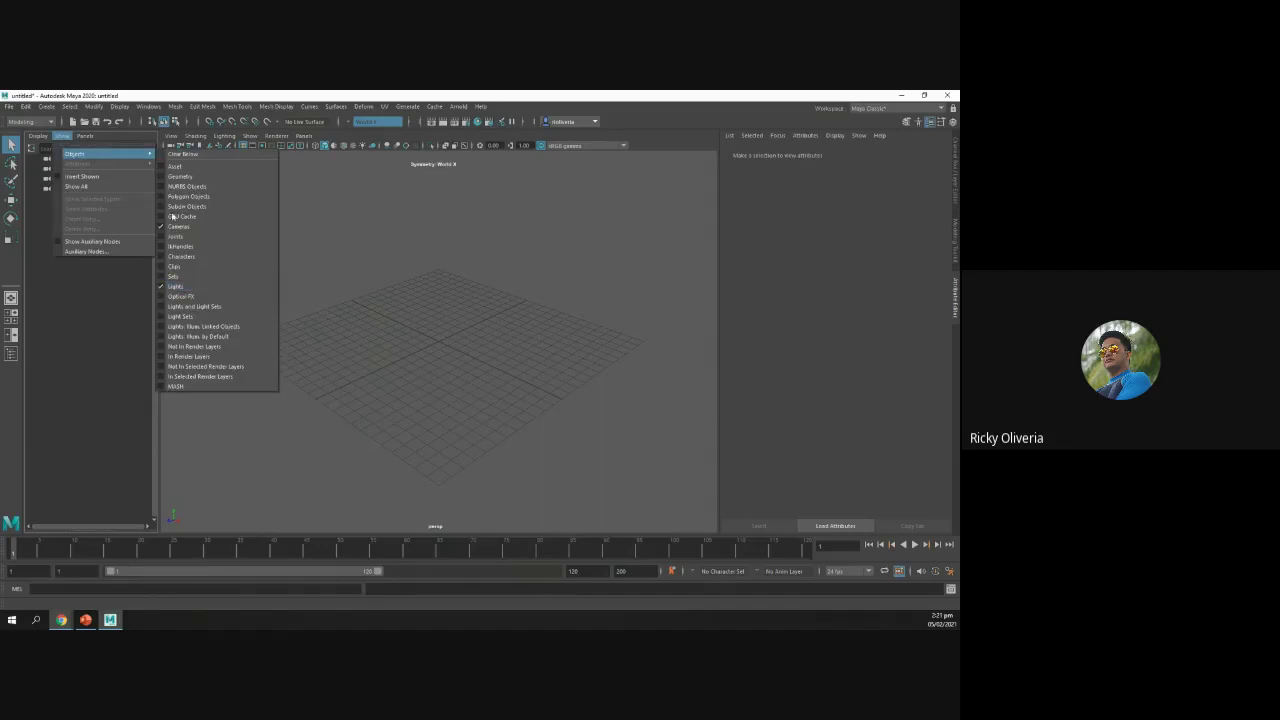
pyautogui.click(180, 154)
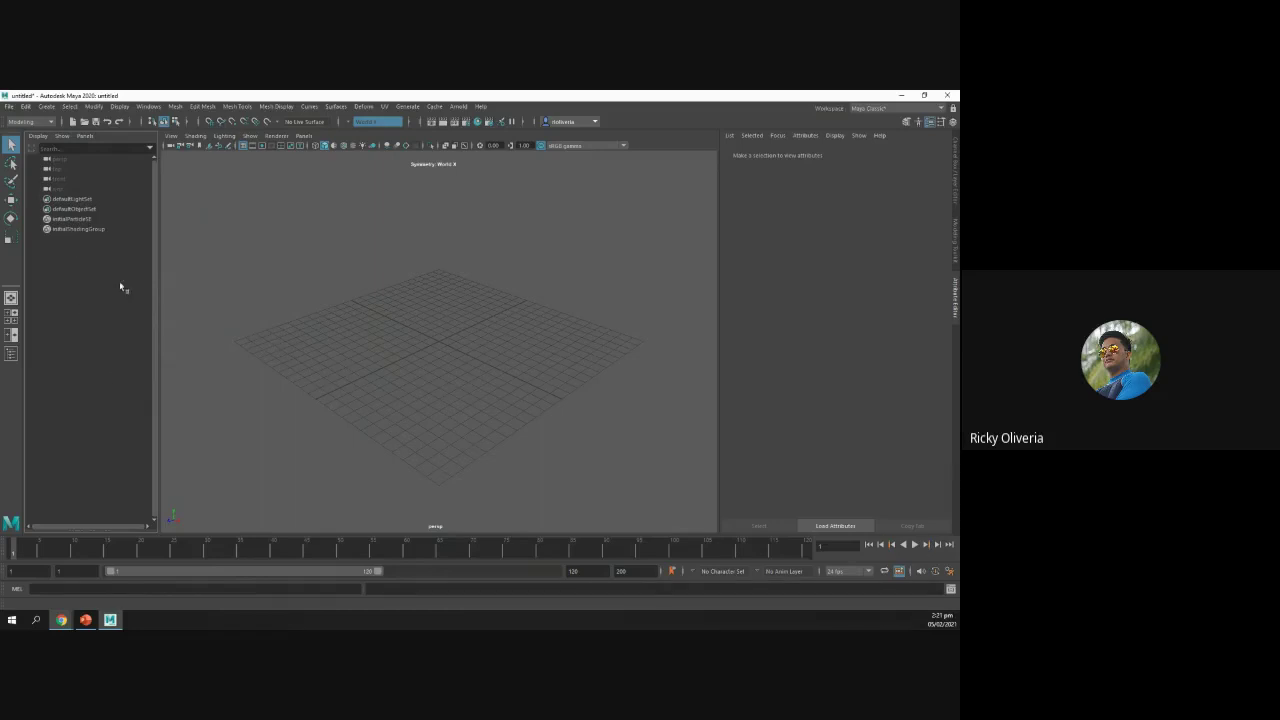
# Step: Switch to PowerPoint and open slide 3 on creating hierarchies
pyautogui.click(86, 619)
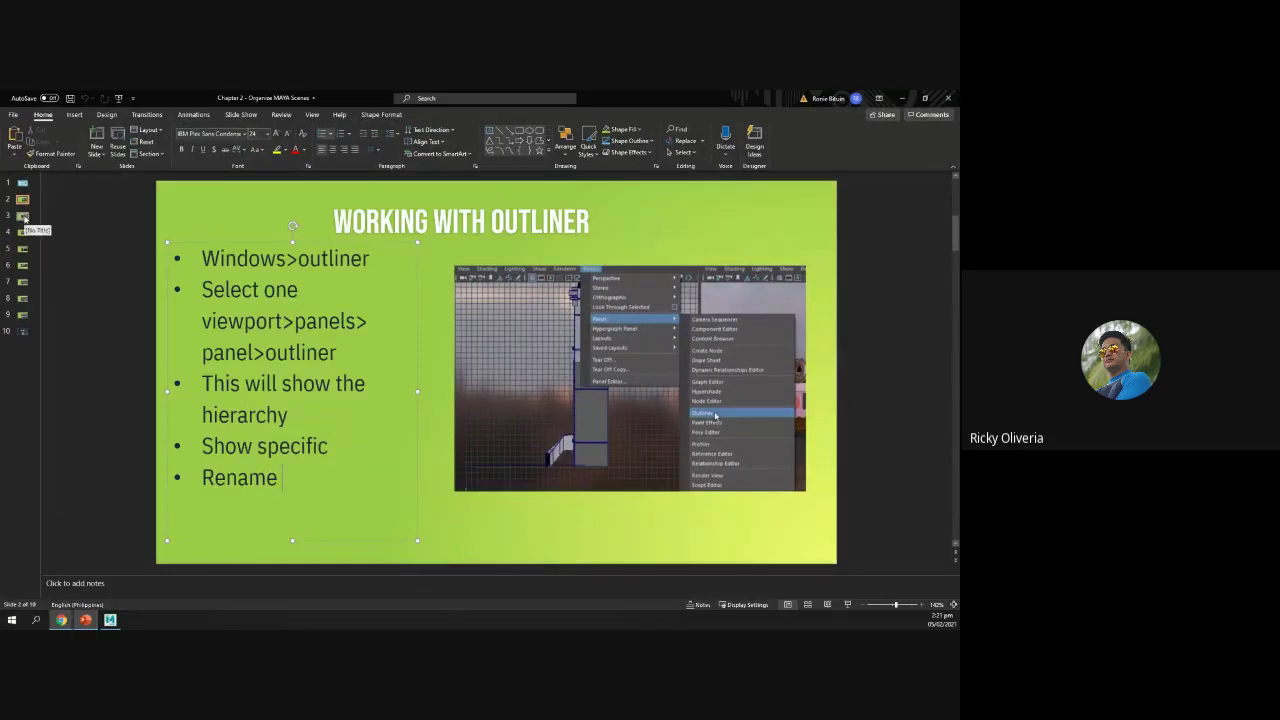
pyautogui.click(22, 216)
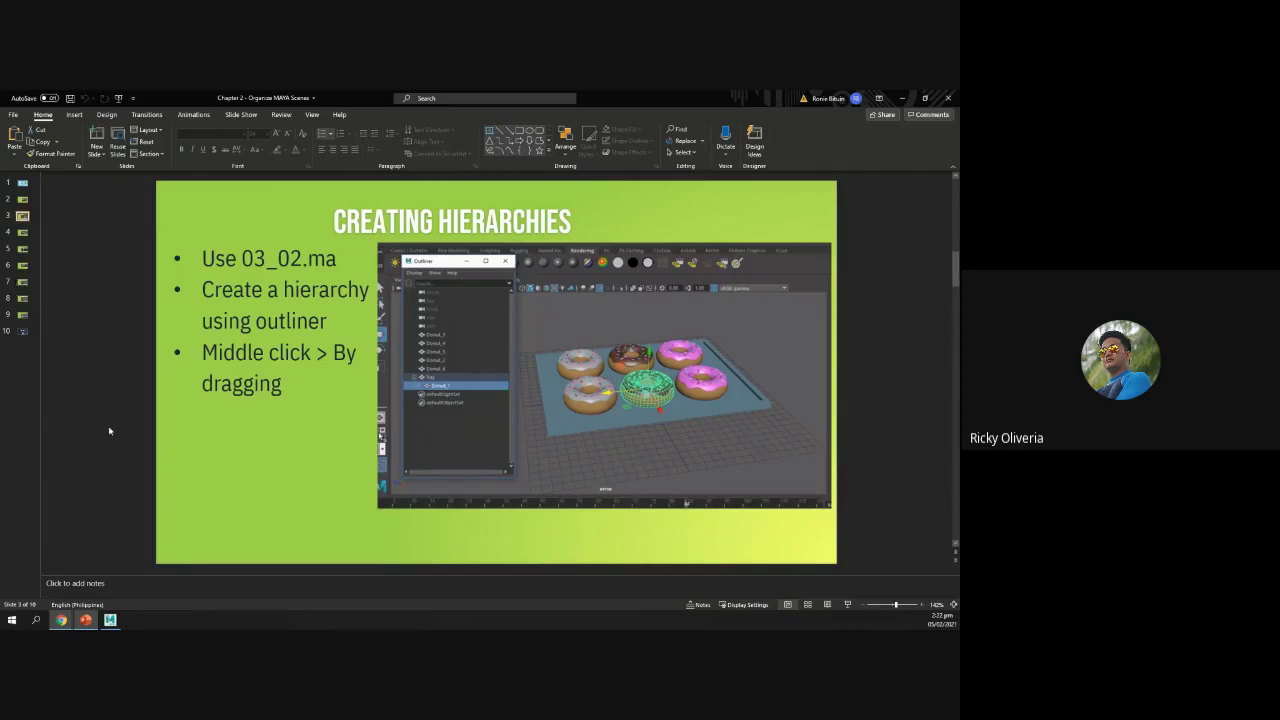
# Step: Switch to Maya and set the current project to the Exercise Files folder
pyautogui.click(110, 620)
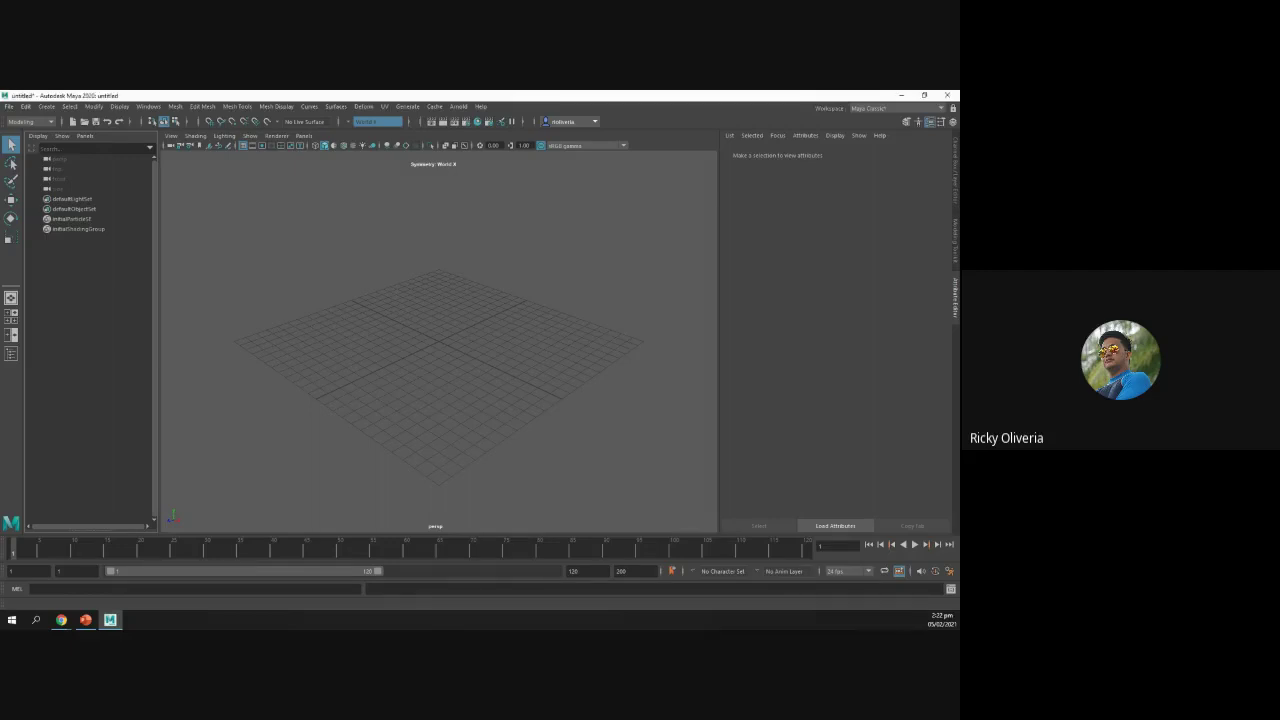
pyautogui.click(8, 106)
pyautogui.click(30, 134)
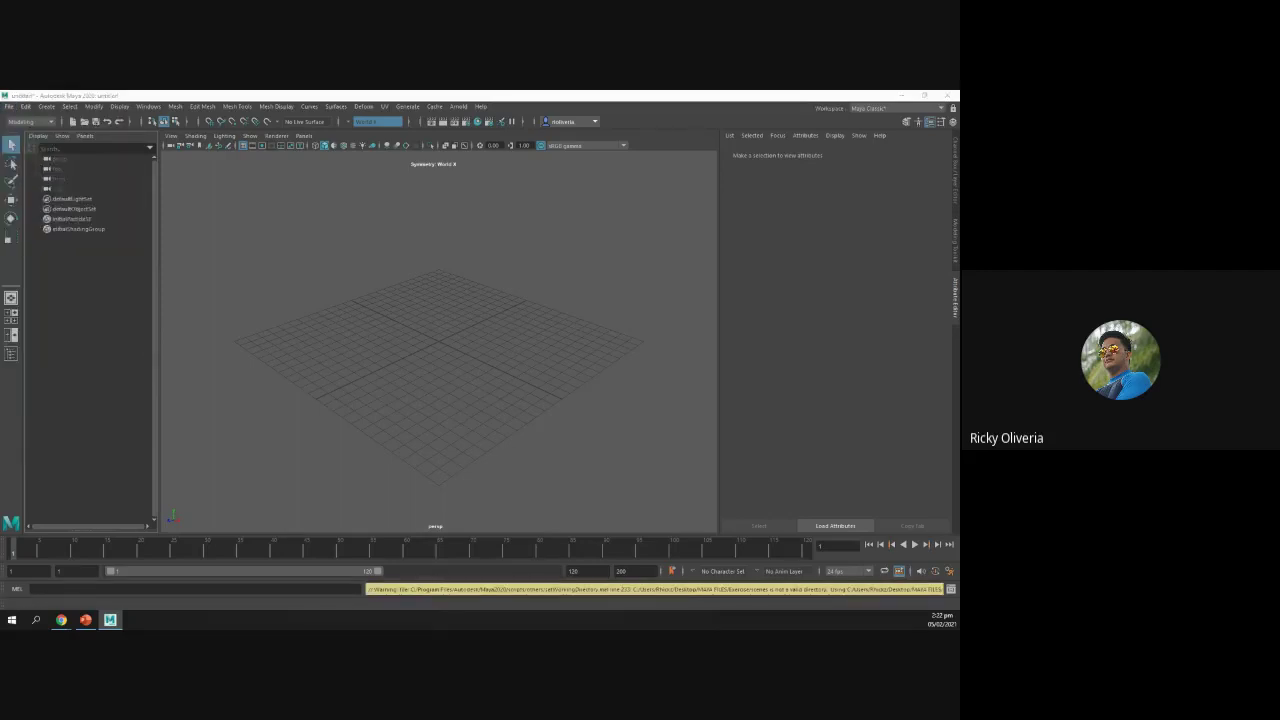
pyautogui.click(8, 106)
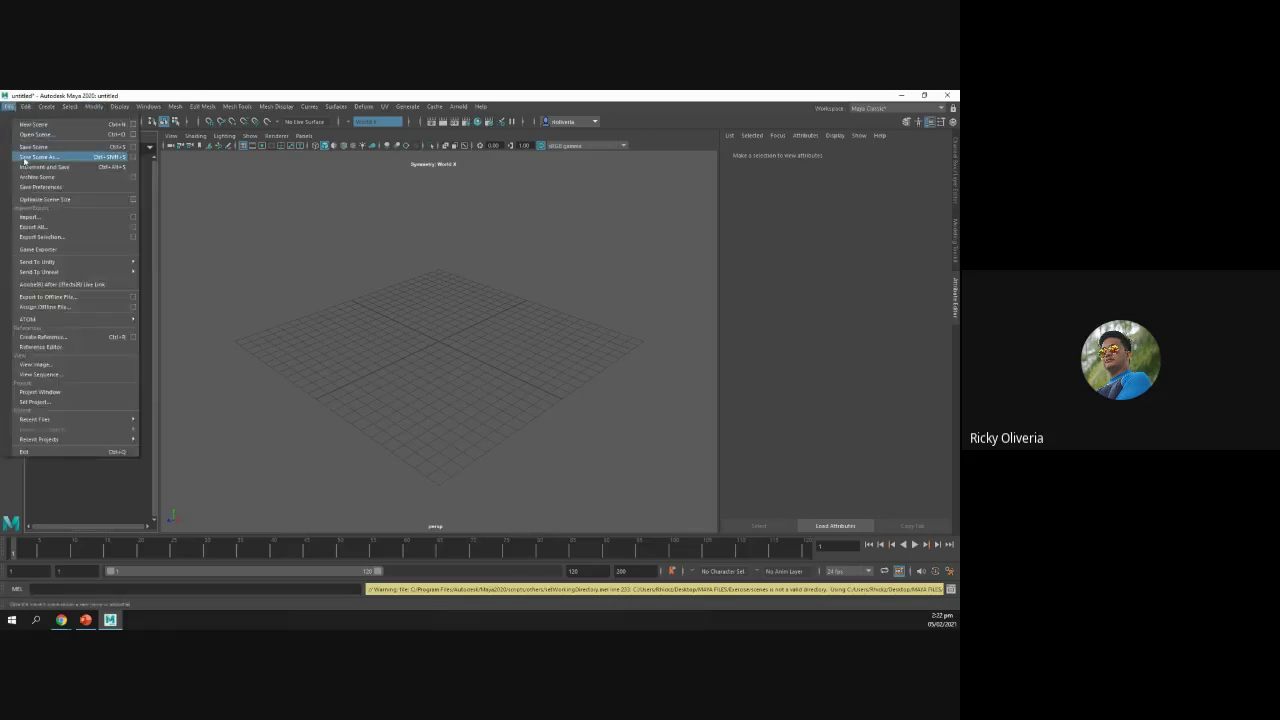
pyautogui.click(55, 403)
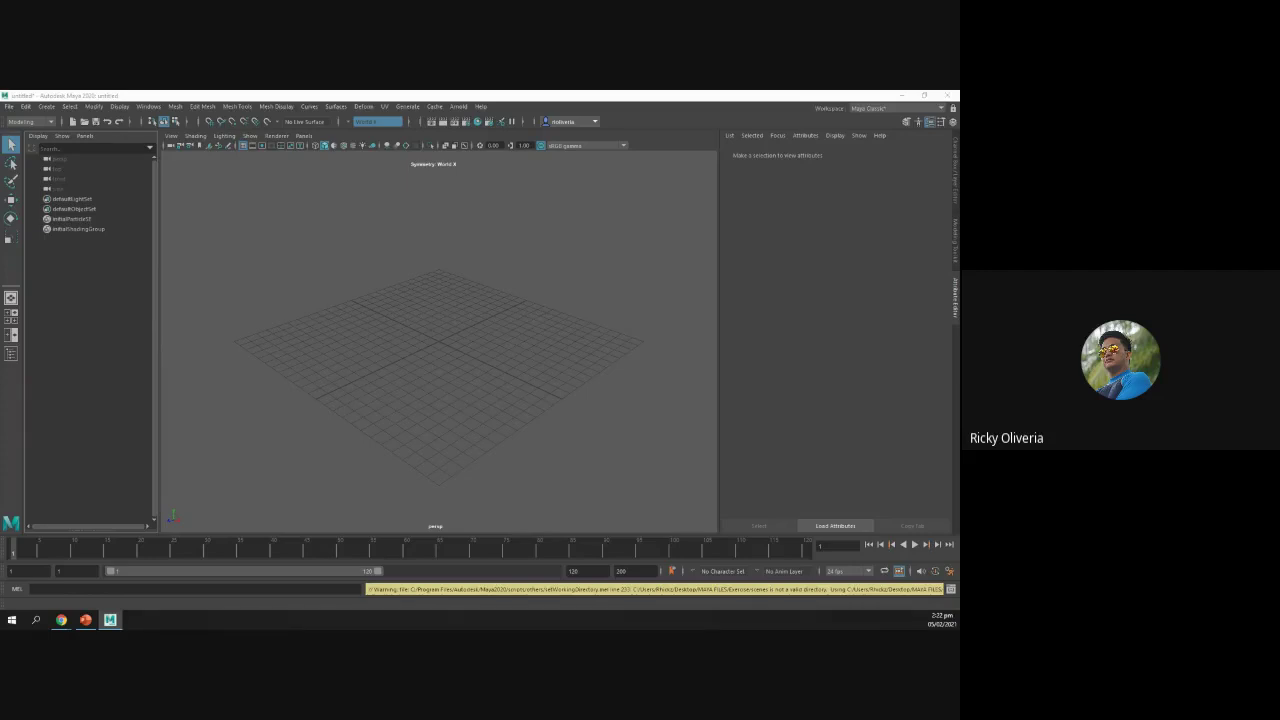
pyautogui.click(368, 271)
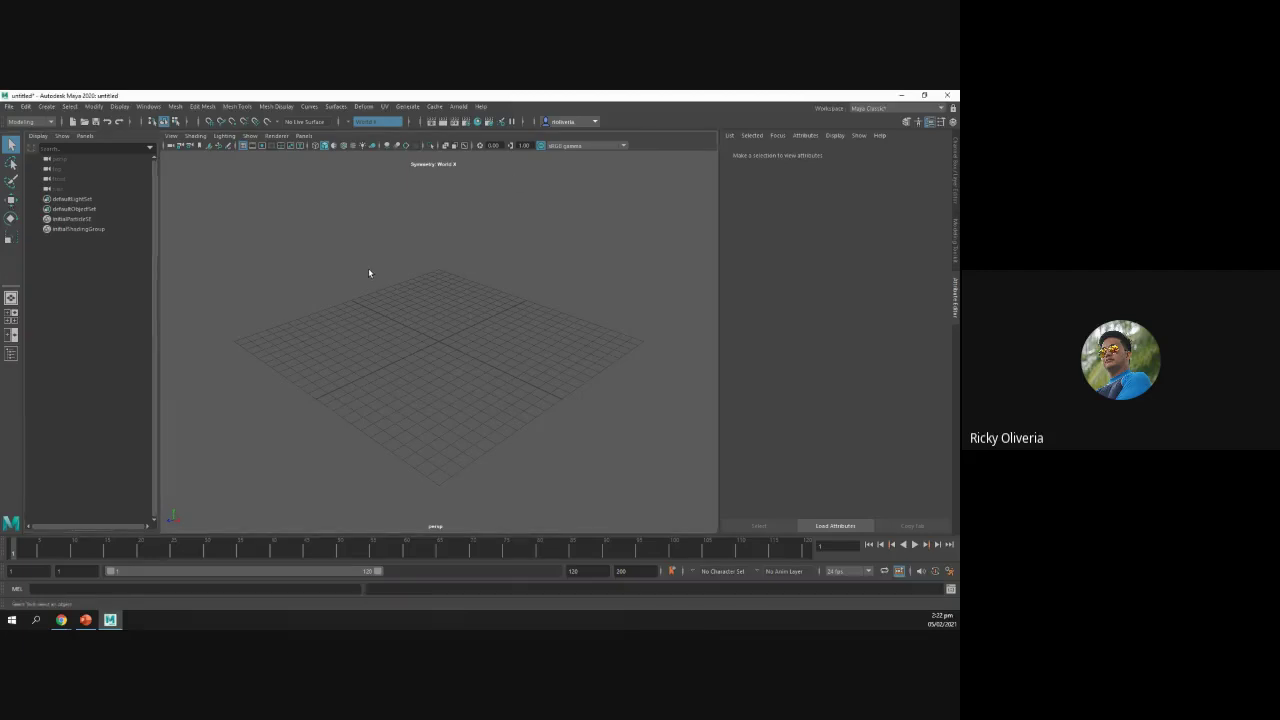
# Step: Open the scene 03_02.ma named on the PowerPoint slide, discarding the changes to the untitled scene
pyautogui.click(8, 106)
pyautogui.click(22, 134)
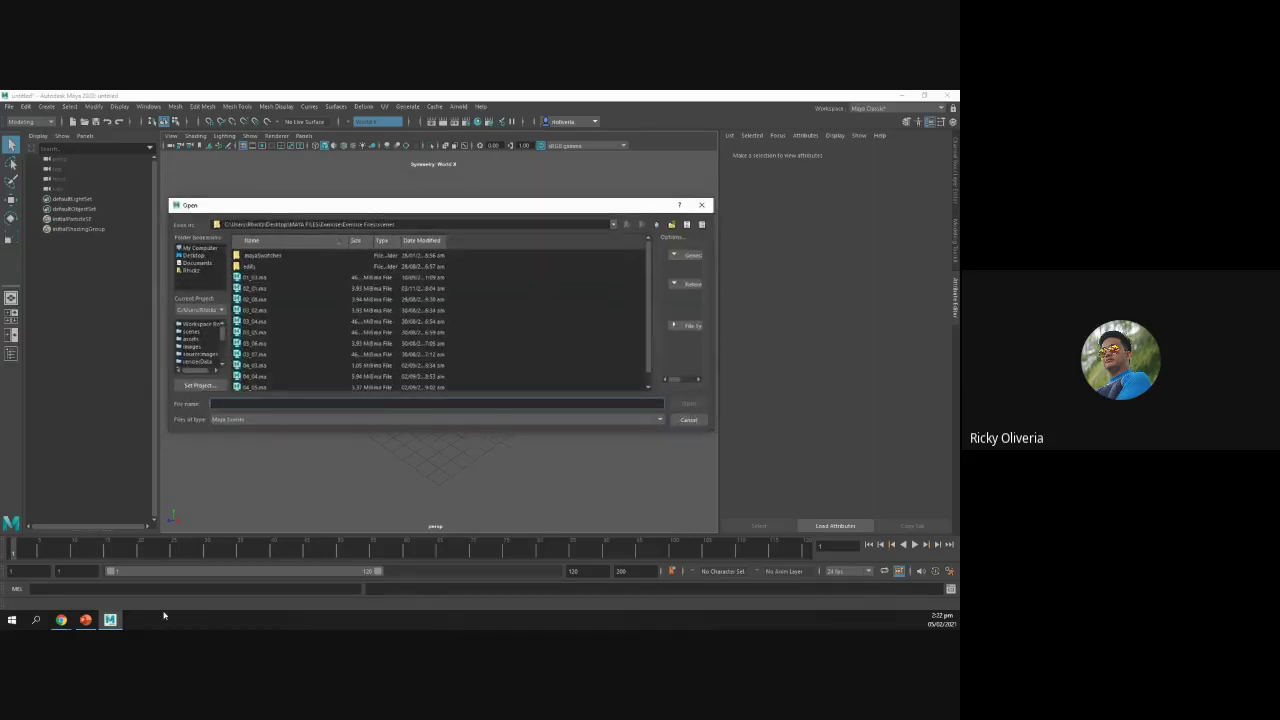
pyautogui.click(86, 621)
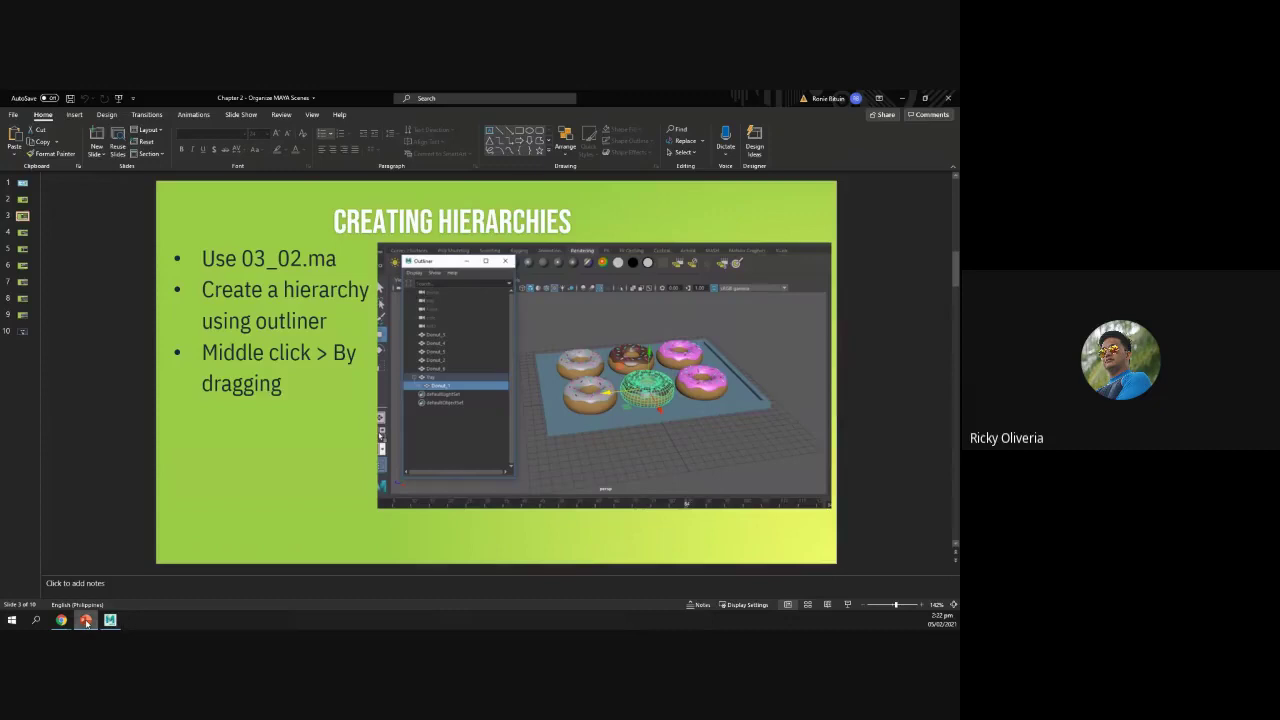
pyautogui.click(86, 621)
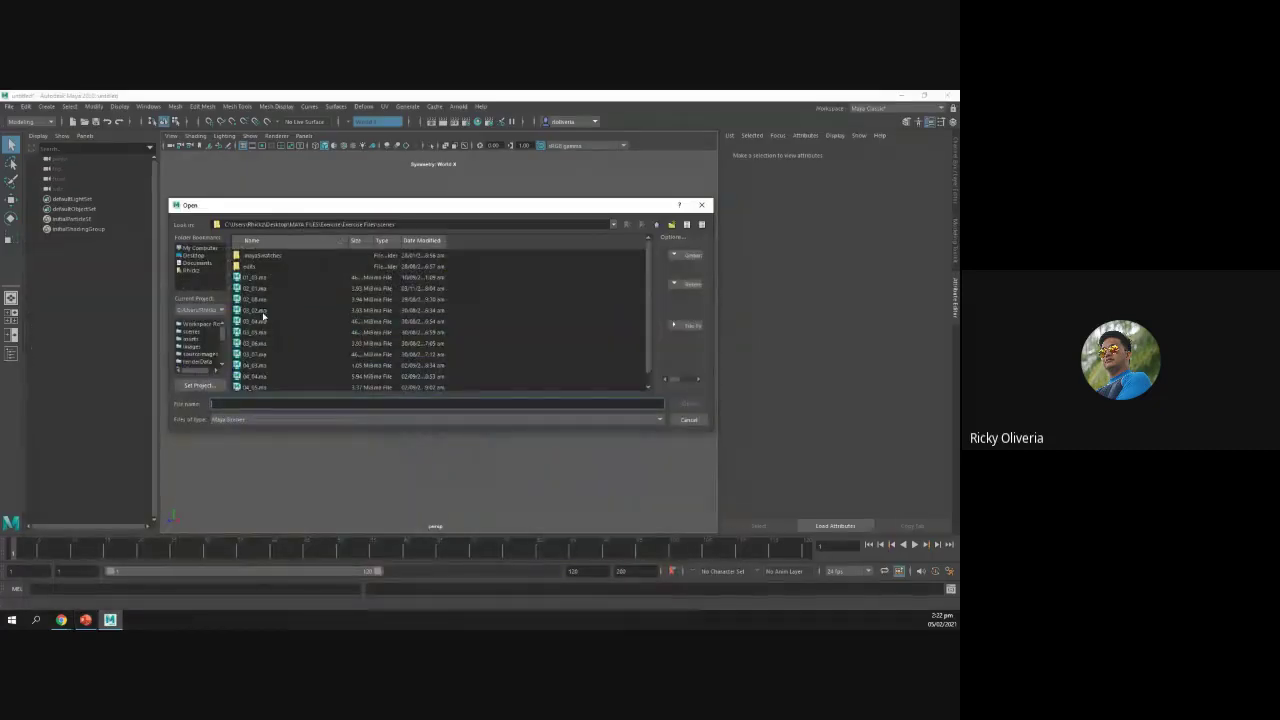
pyautogui.click(260, 310)
pyautogui.click(688, 403)
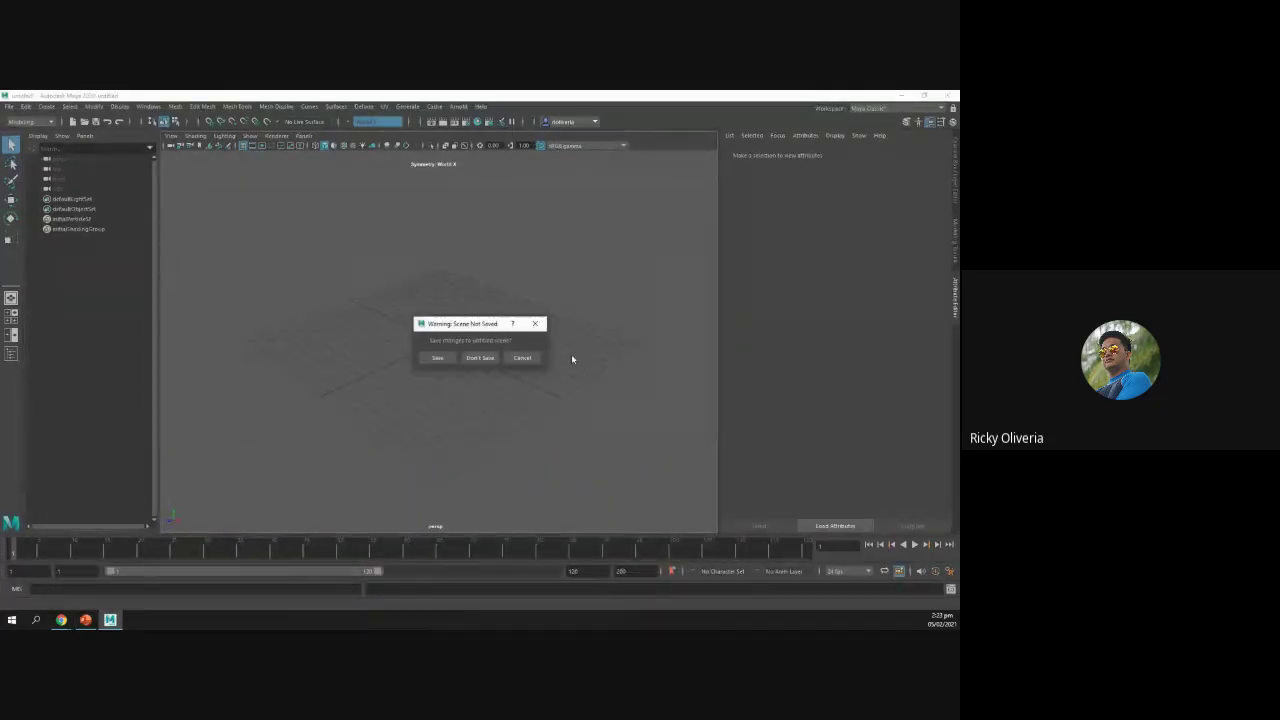
pyautogui.click(480, 358)
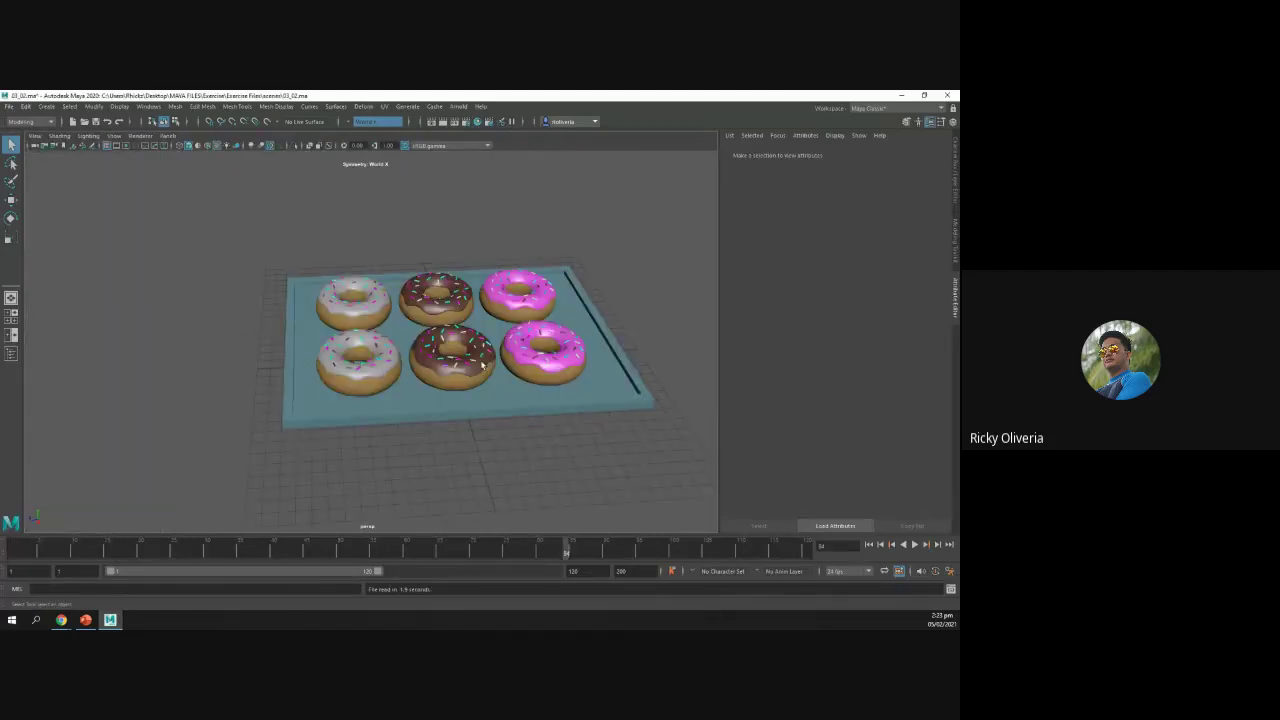
pyautogui.moveTo(468, 394)
pyautogui.keyDown('alt'); pyautogui.mouseDown()
pyautogui.moveTo(491, 398)
pyautogui.moveTo(480, 412)
pyautogui.mouseUp(); pyautogui.keyUp('alt')
pyautogui.scroll(2, 491, 396)
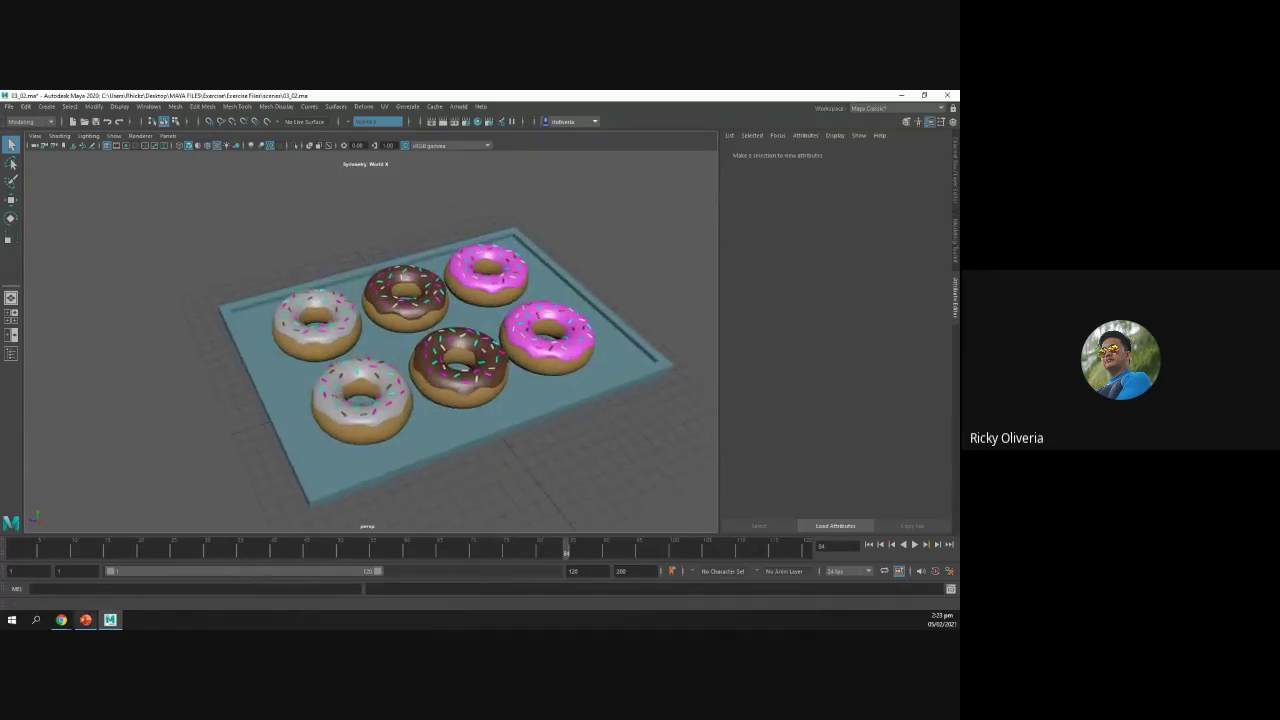
# Step: Review the slide's instructions on creating a hierarchy with the Outliner in PowerPoint, and return to Maya
pyautogui.click(85, 620)
pyautogui.moveTo(203, 289); pyautogui.dragTo(337, 316)
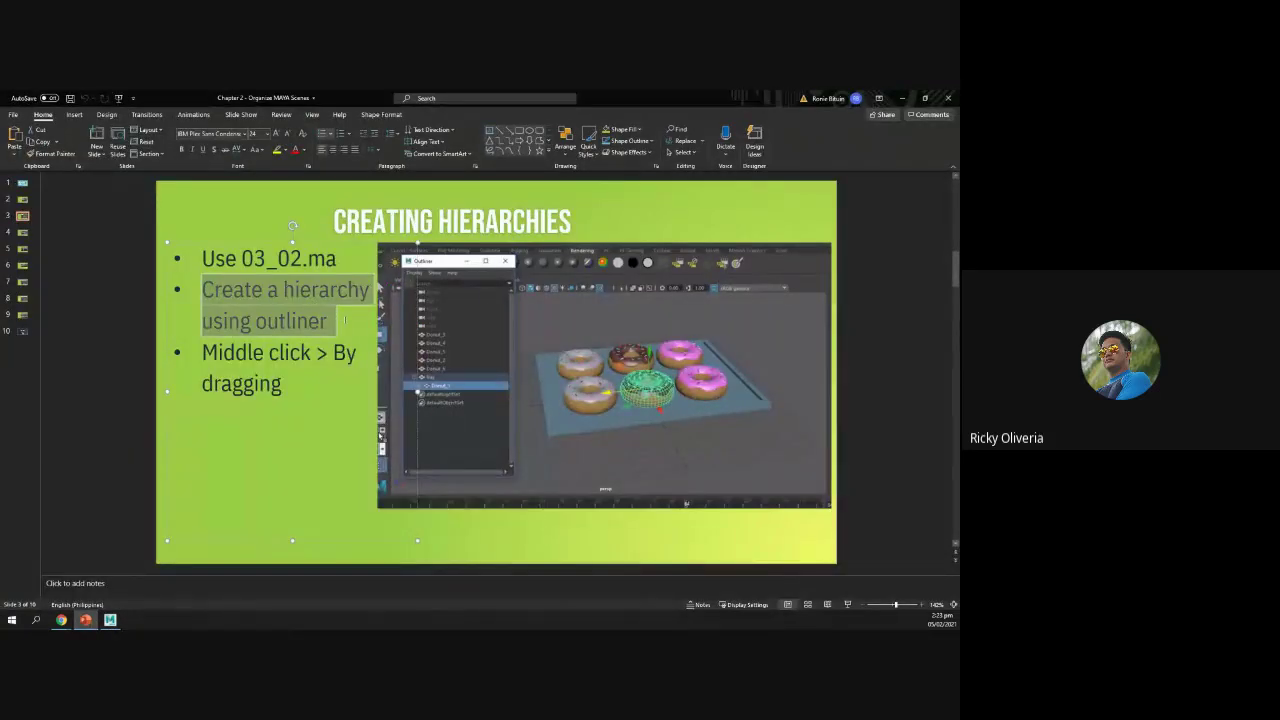
pyautogui.click(329, 352)
pyautogui.click(306, 407)
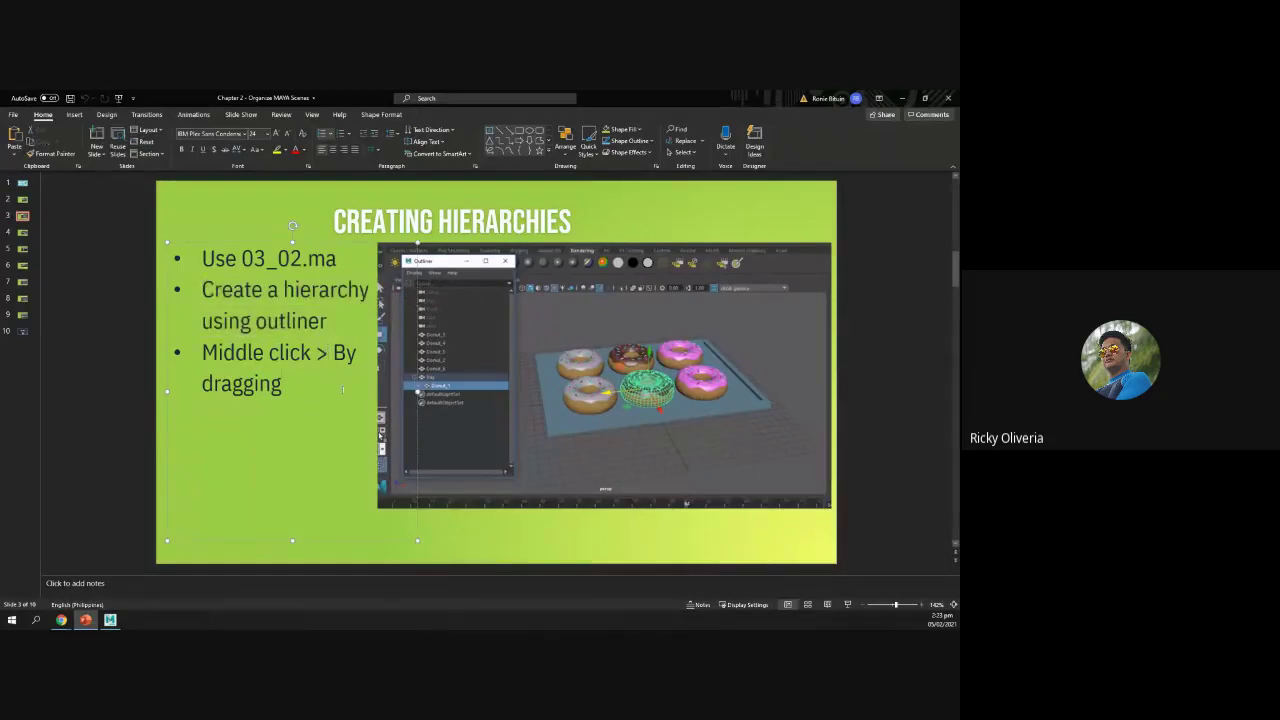
pyautogui.click(588, 522)
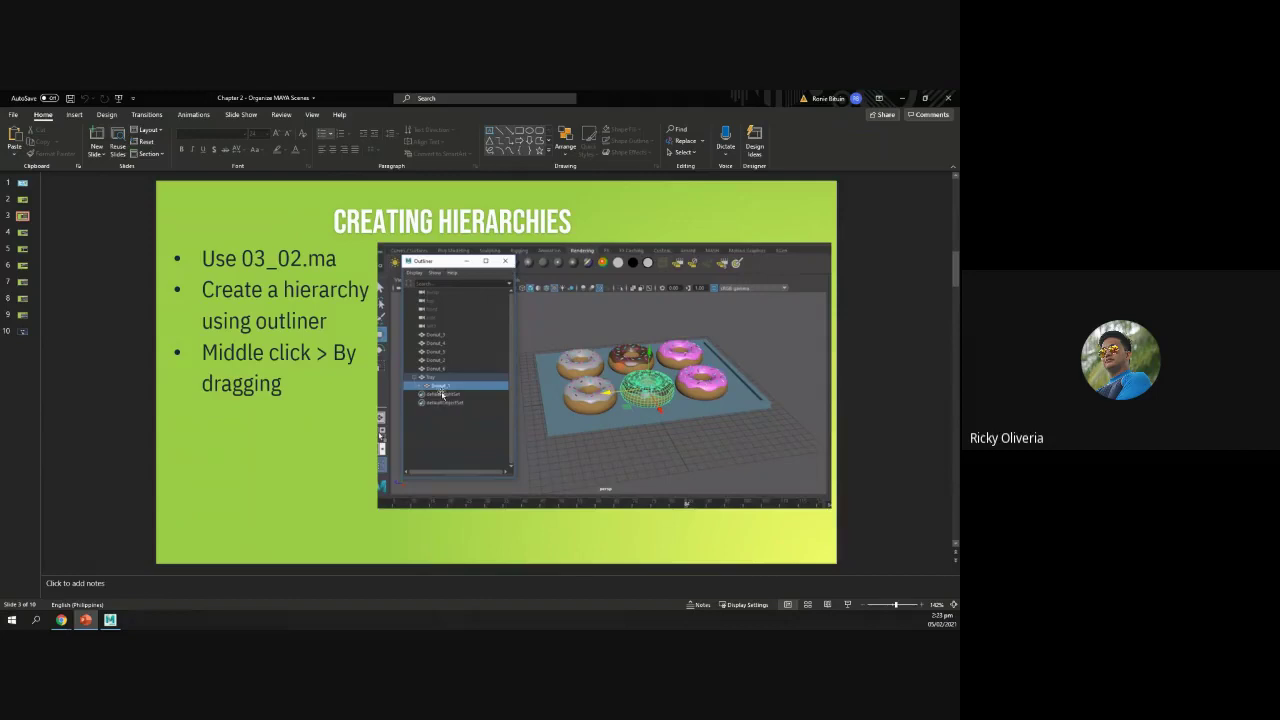
pyautogui.click(902, 99)
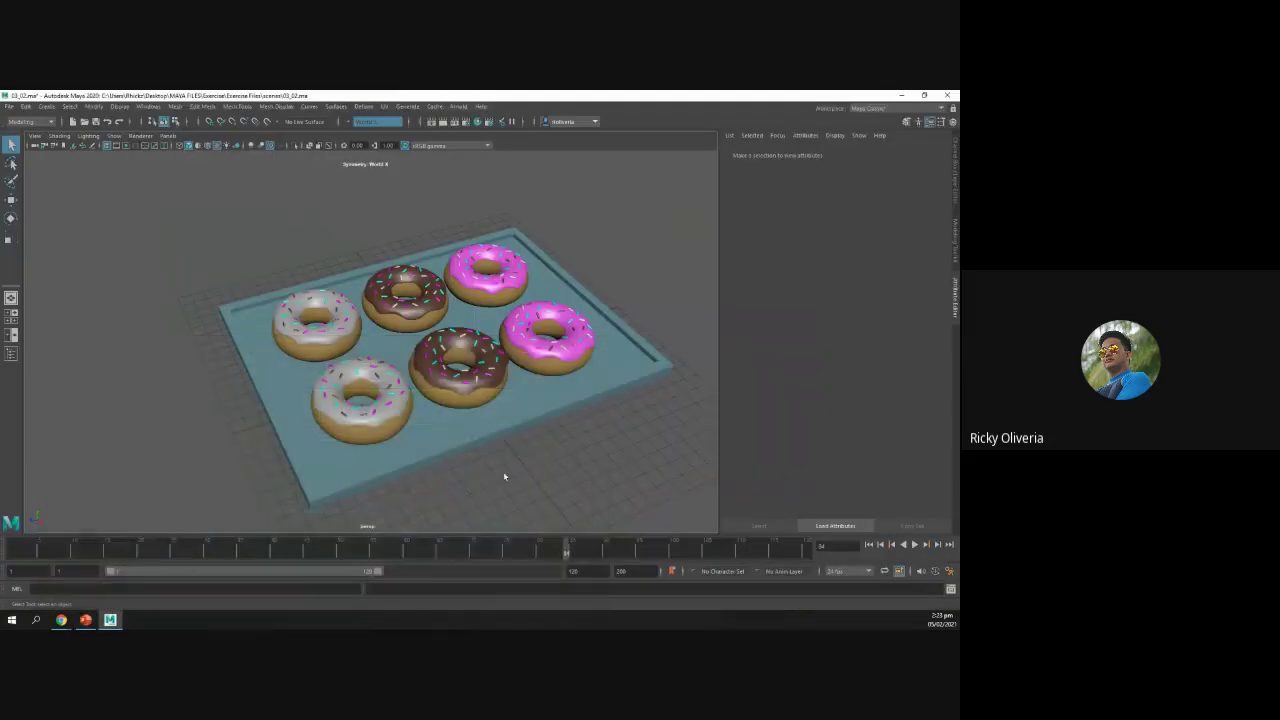
# Step: Try moving the tray on its own out from under the donuts, and undo the move
pyautogui.click(479, 435)
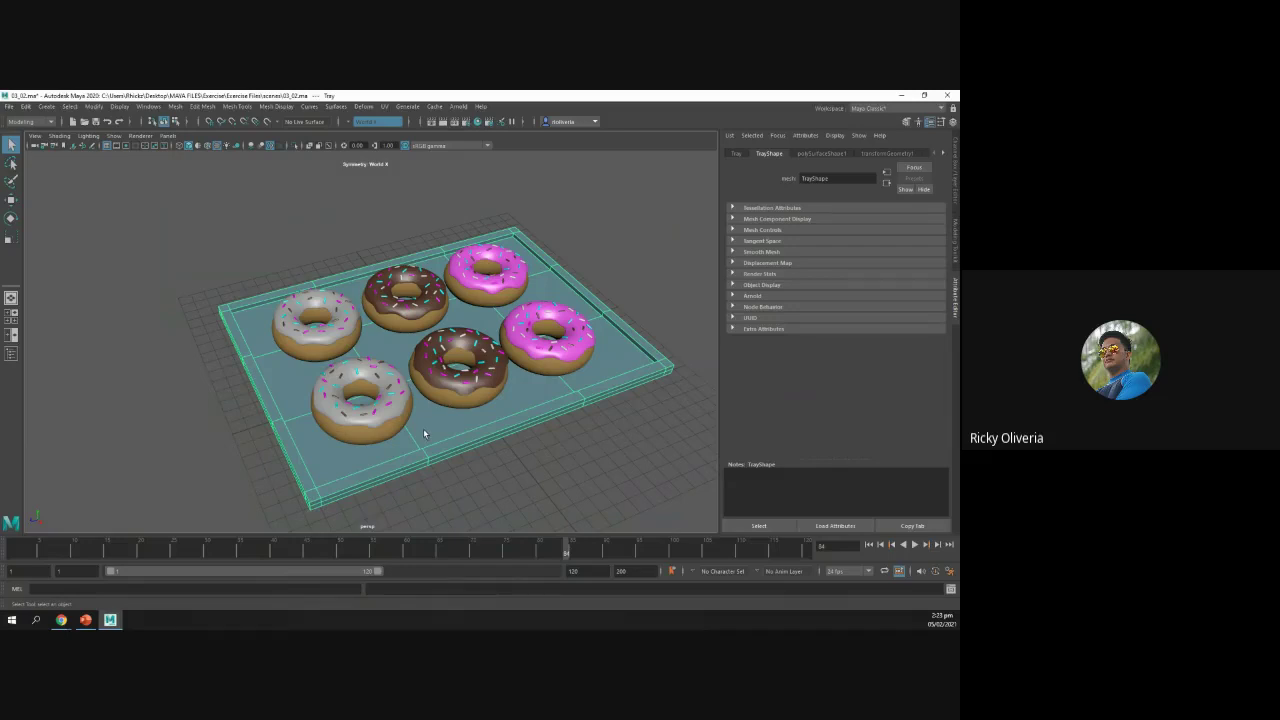
pyautogui.press('w')
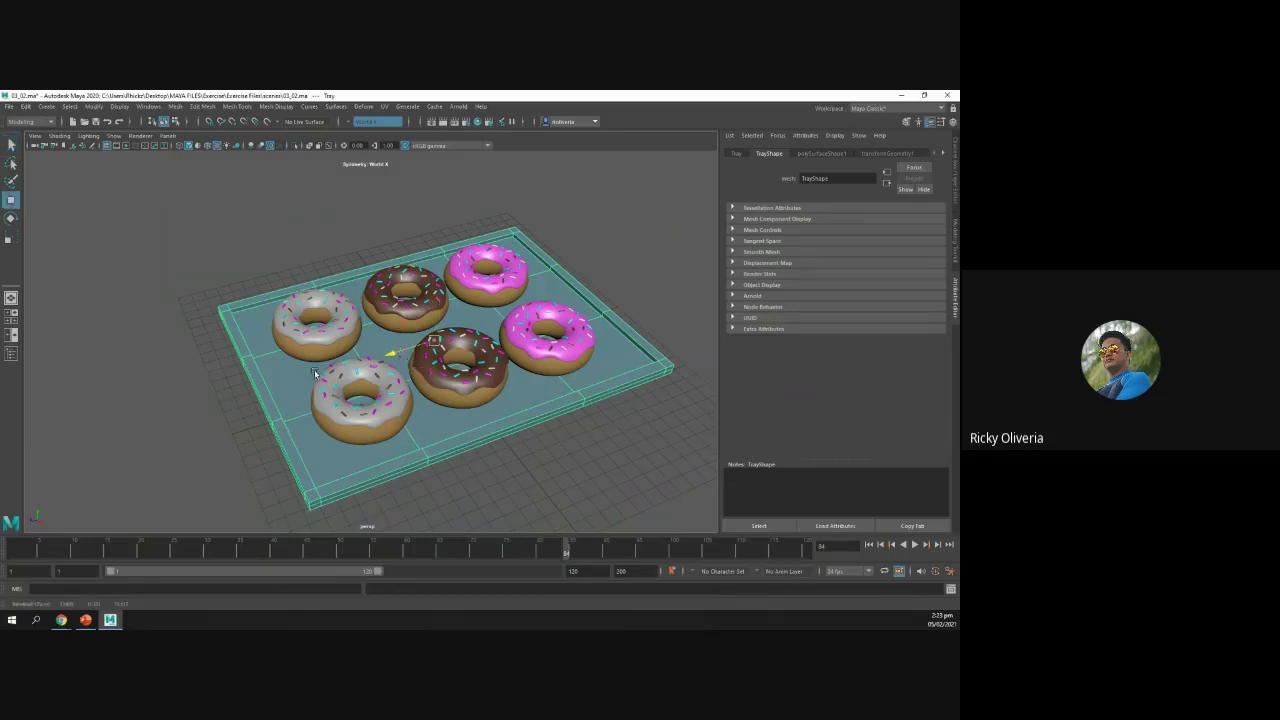
pyautogui.moveTo(314, 374); pyautogui.dragTo(141, 435, button='middle')
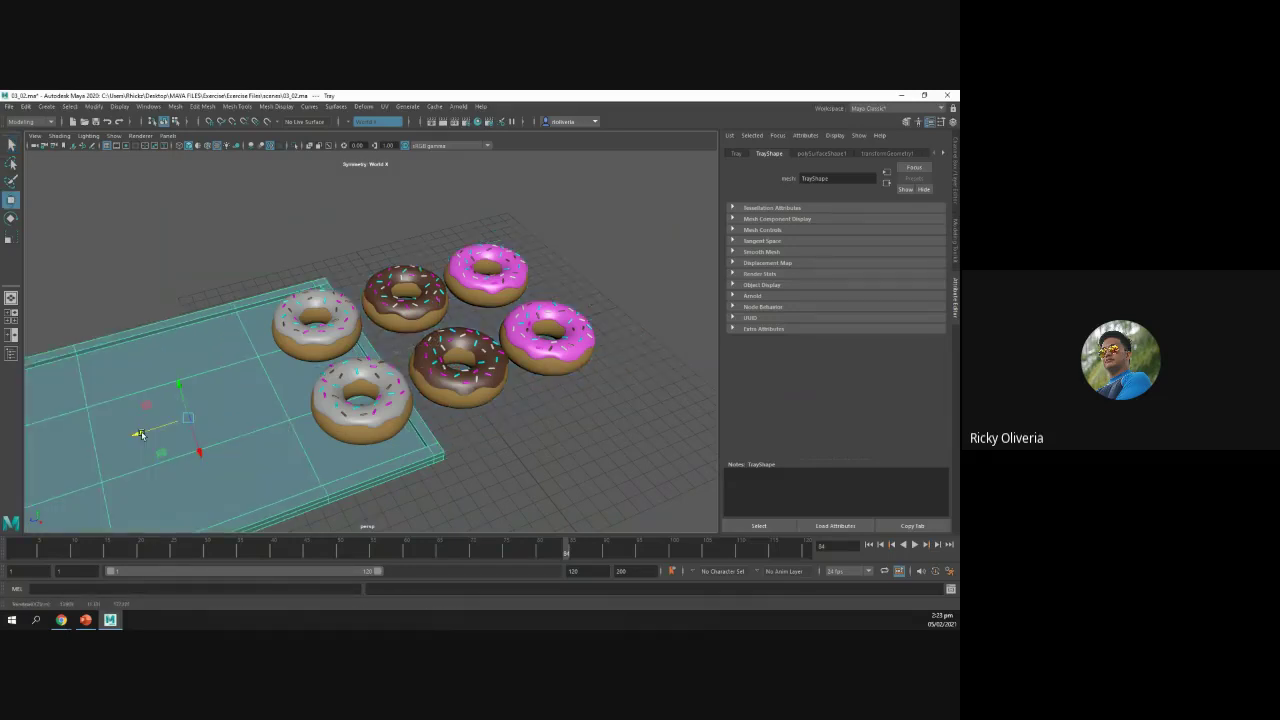
pyautogui.hotkey('ctrl', 'z')
pyautogui.click(493, 472)
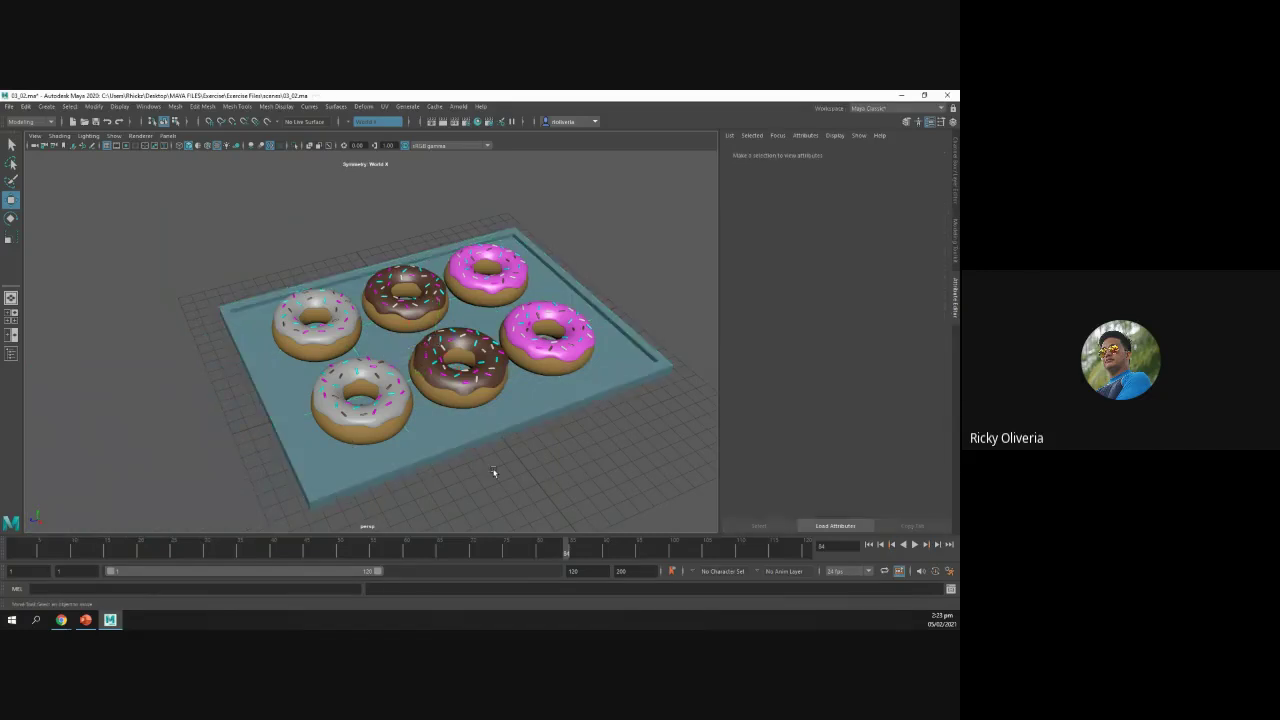
# Step: Select the tray in the viewport and look over the donuts arranged on it
pyautogui.click(463, 429)
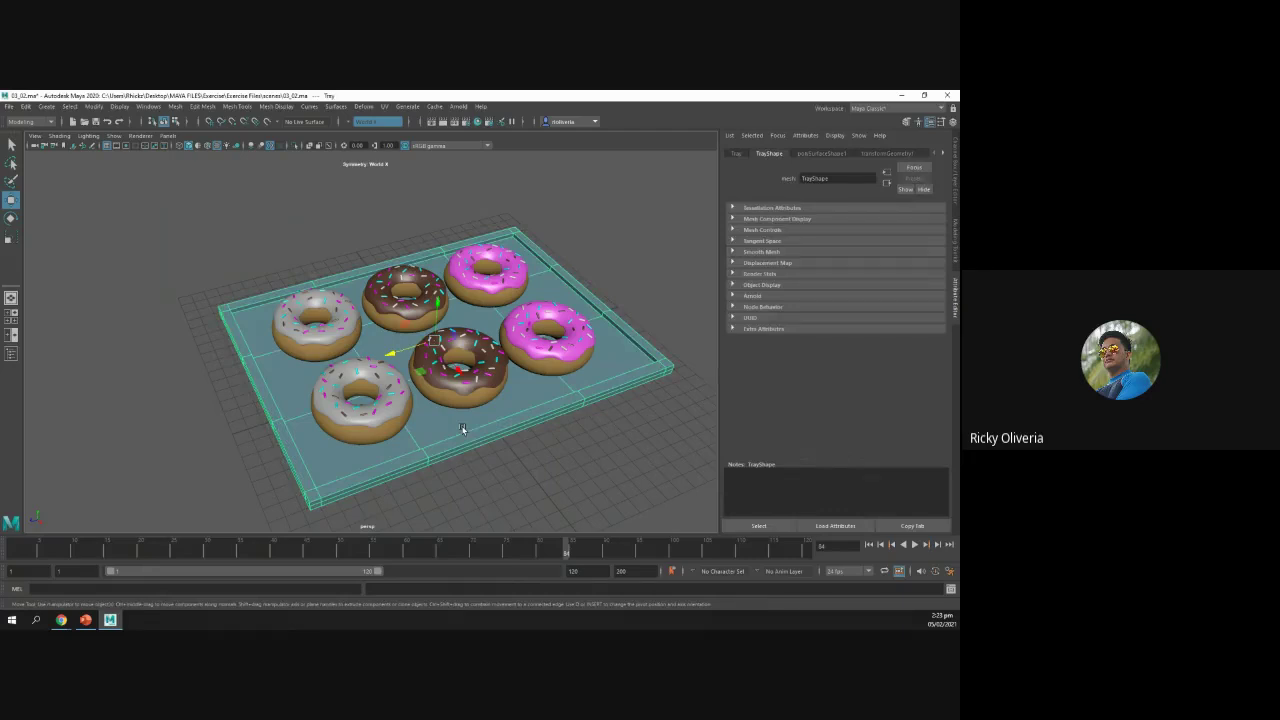
pyautogui.click(383, 414)
pyautogui.click(319, 345)
pyautogui.click(391, 311)
pyautogui.click(441, 367)
pyautogui.click(498, 429)
pyautogui.click(543, 353)
pyautogui.click(503, 433)
pyautogui.click(391, 355)
# Step: Open the Outliner as a floating window and move it farther away from the donuts
pyautogui.click(150, 106)
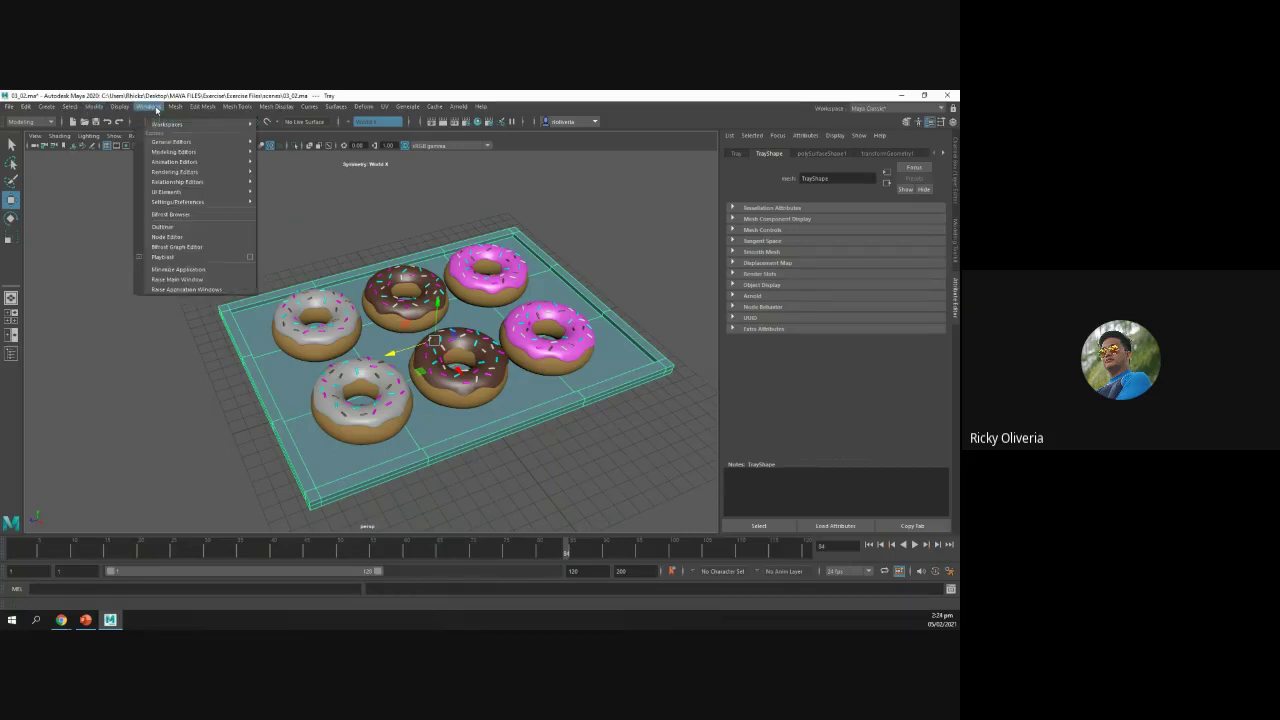
pyautogui.click(177, 227)
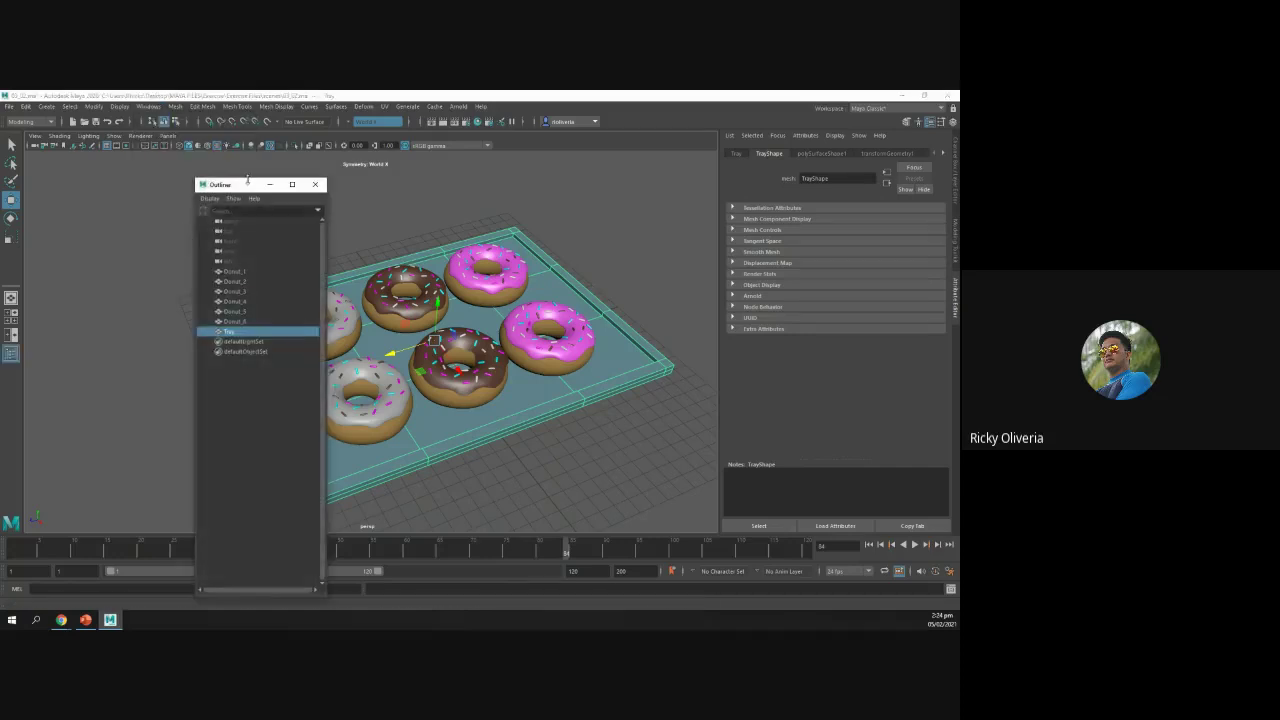
pyautogui.moveTo(242, 187); pyautogui.dragTo(192, 160)
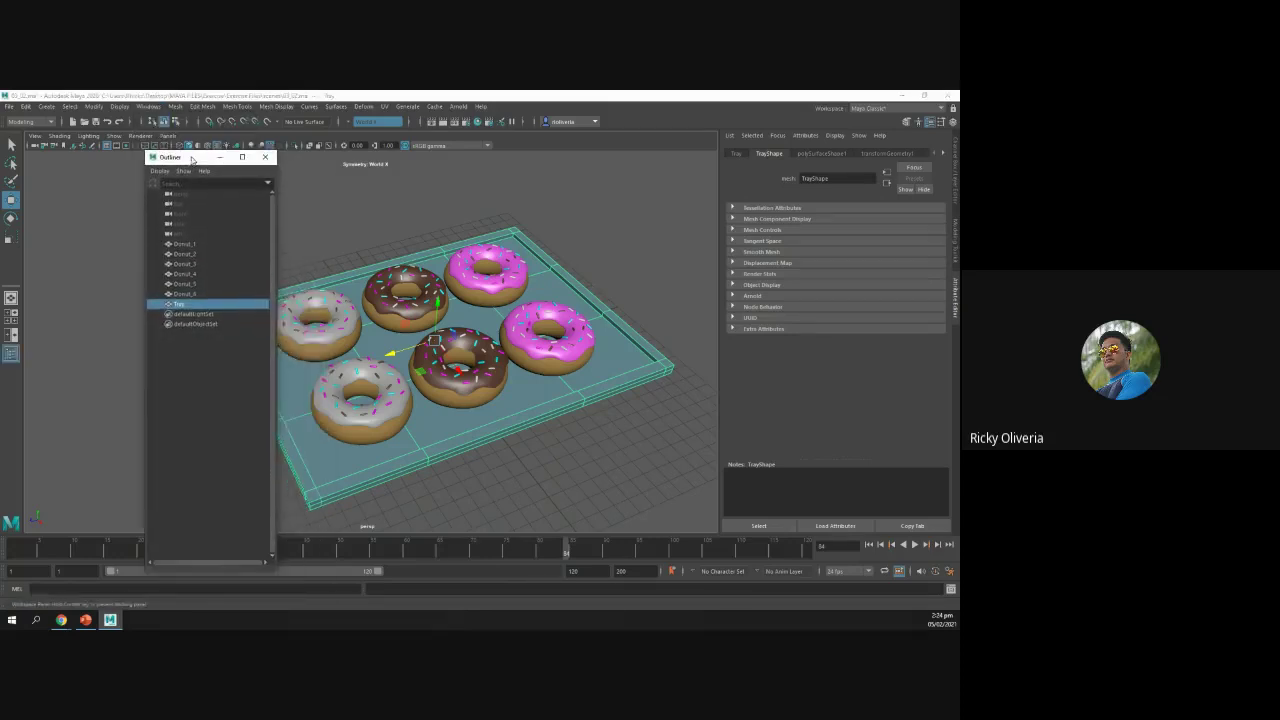
# Step: Select Donut_6, Donut_5, Donut_4, Donut_2 and Donut_1 one at a time in the Outliner to identify each in the scene
pyautogui.click(184, 293)
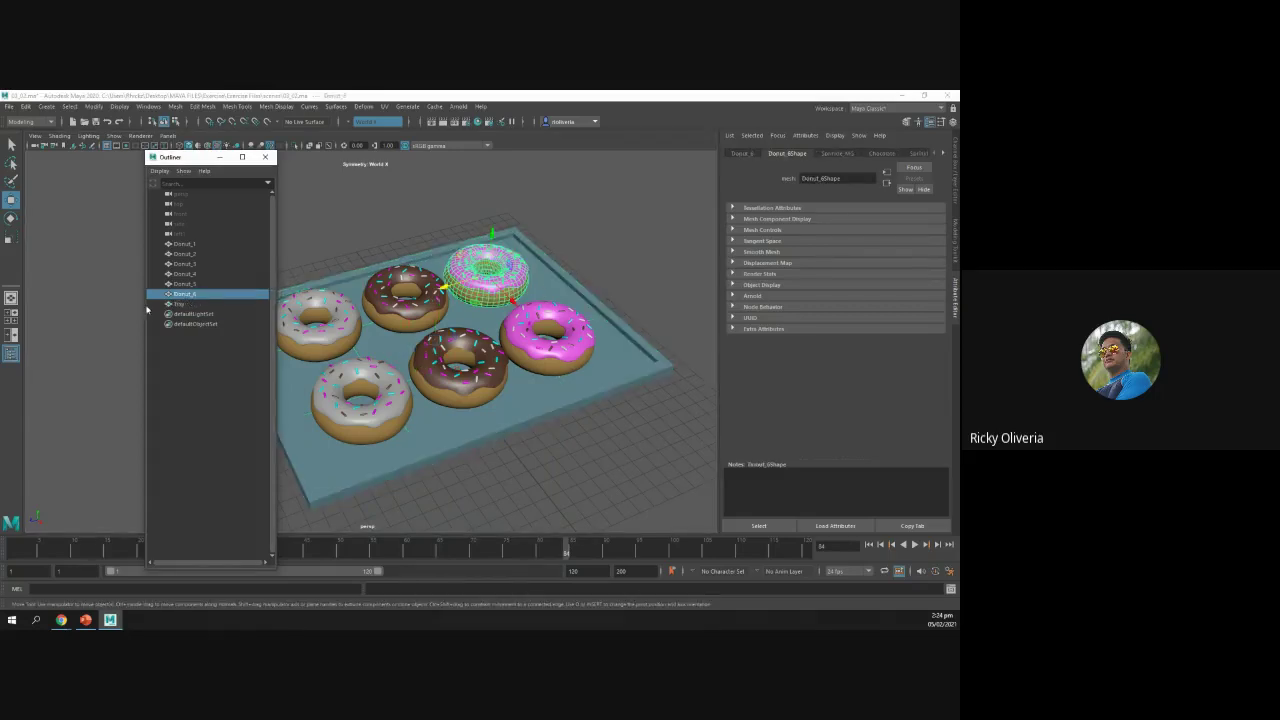
pyautogui.click(185, 283)
pyautogui.click(188, 273)
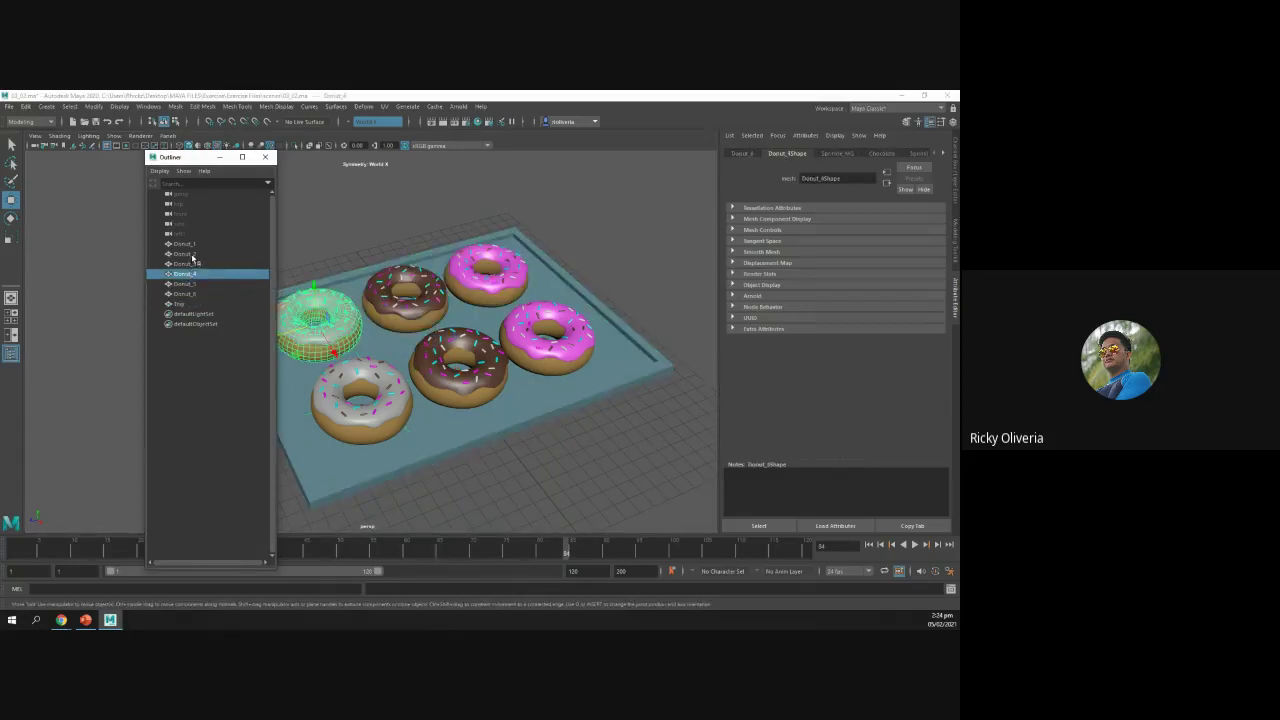
pyautogui.click(190, 254)
pyautogui.click(187, 244)
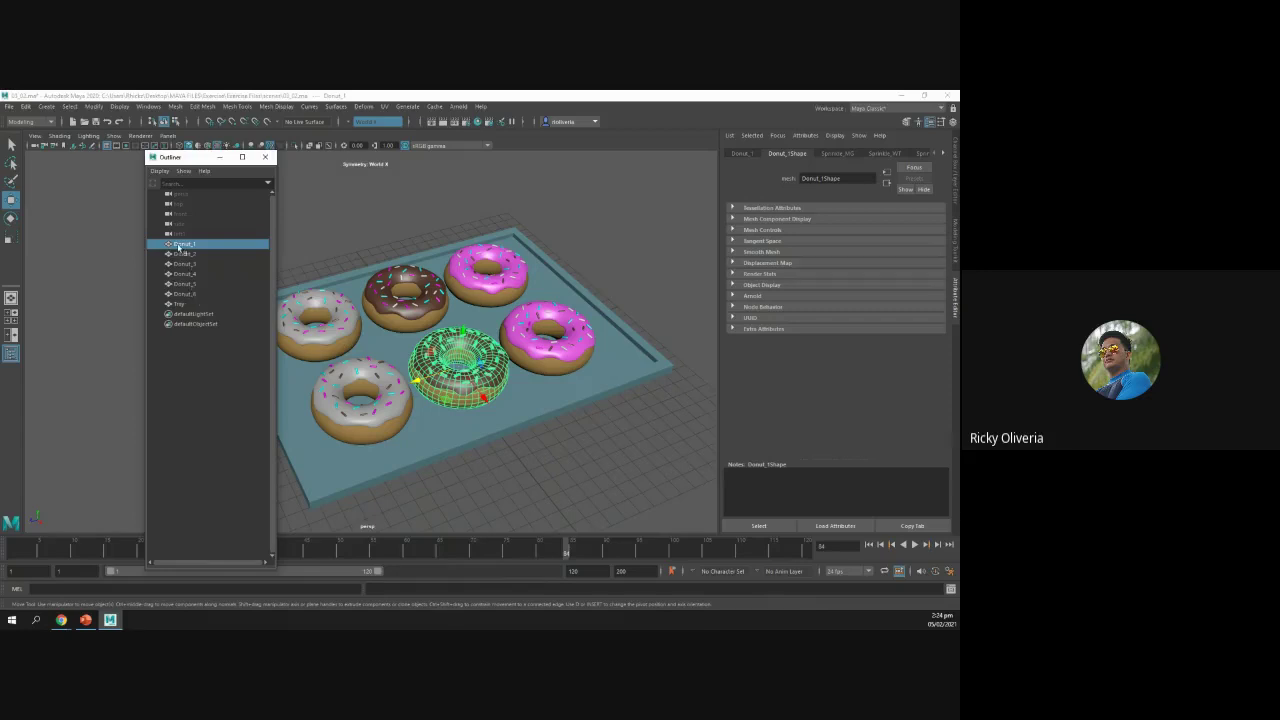
# Step: Select Donut_1 through Donut_6 together in the Outliner, and clear the selection
pyautogui.moveTo(182, 248); pyautogui.dragTo(183, 299)
pyautogui.click(204, 362)
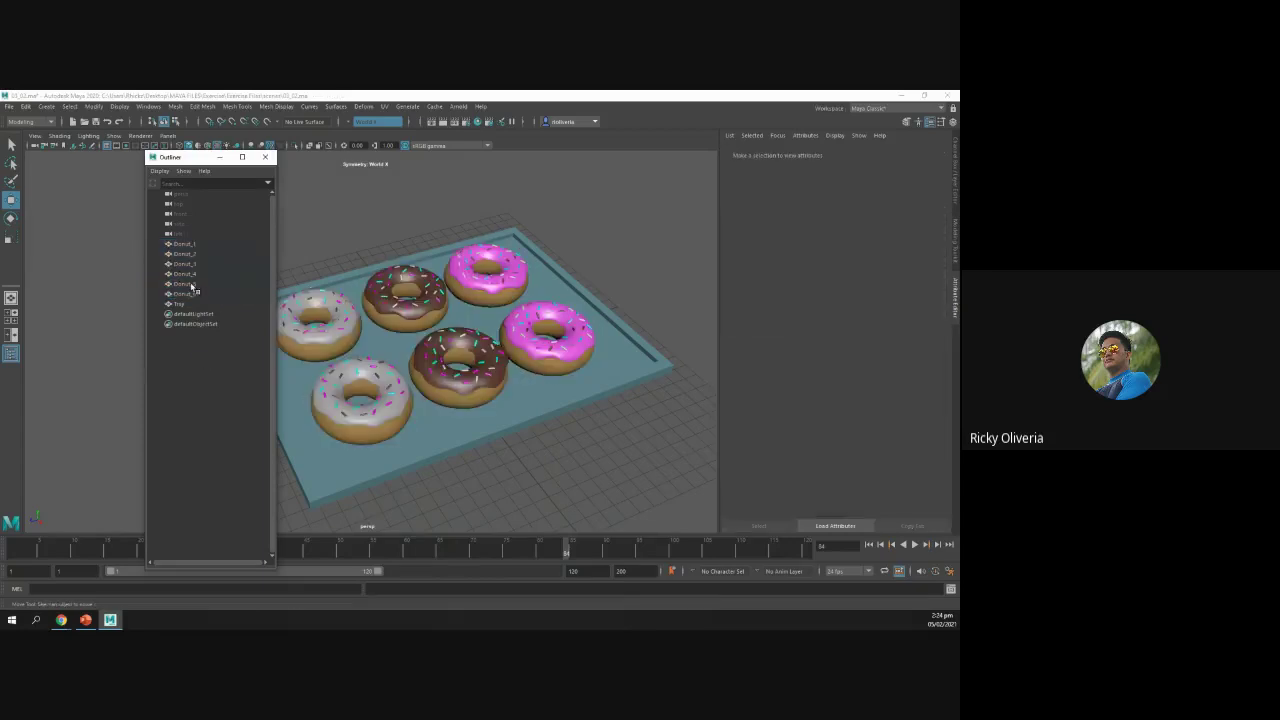
pyautogui.moveTo(182, 245); pyautogui.dragTo(219, 295)
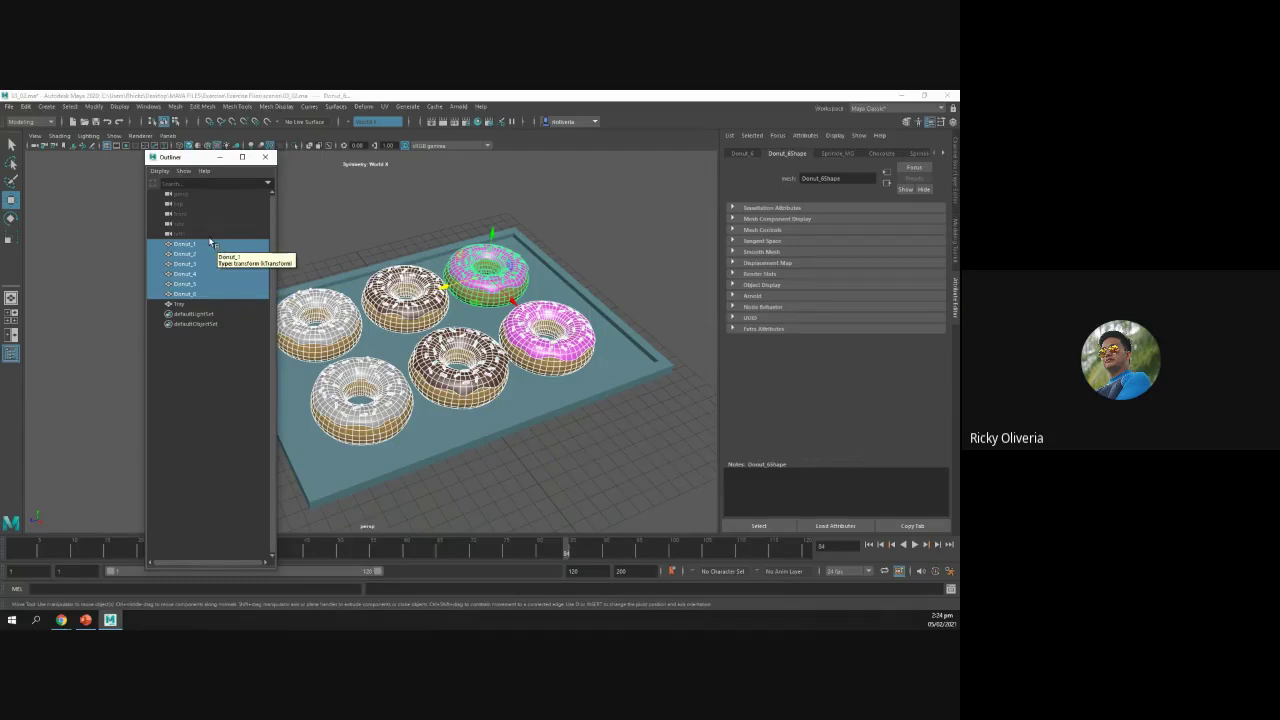
pyautogui.click(186, 367)
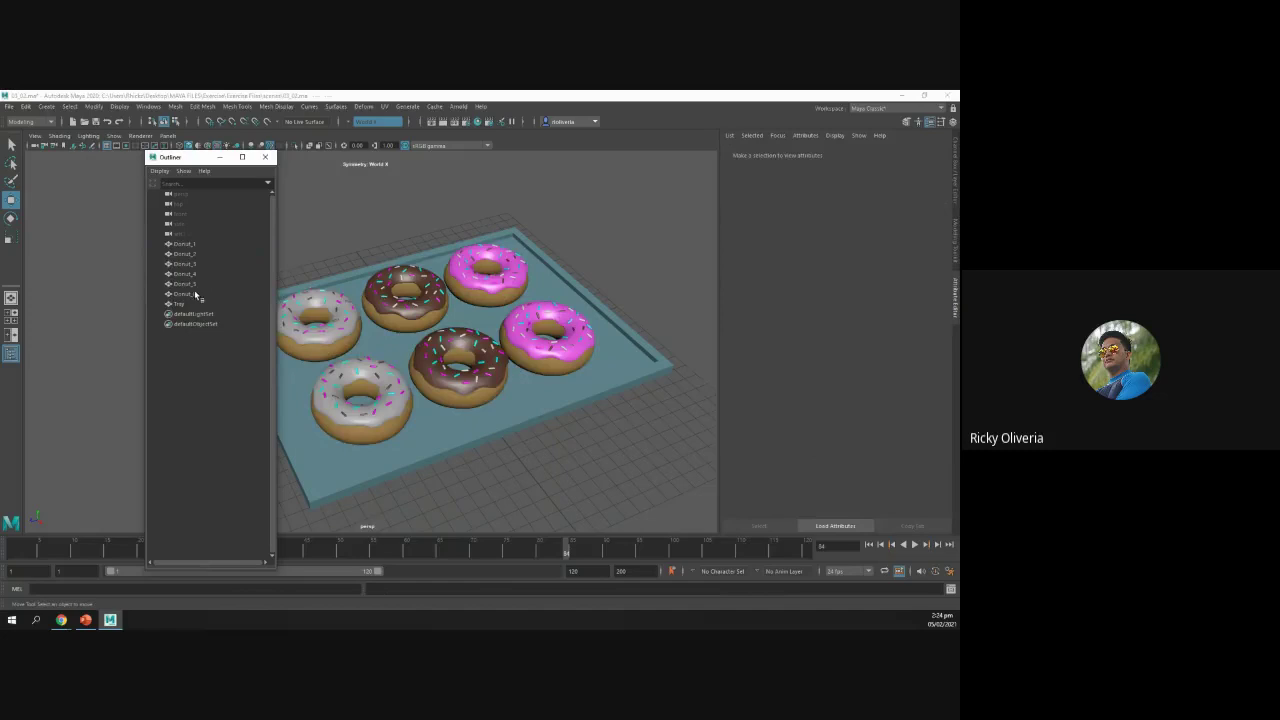
# Step: Parent Donut_6 under Tray in the Outliner, expand the Tray hierarchy and clear the selection
pyautogui.click(194, 293)
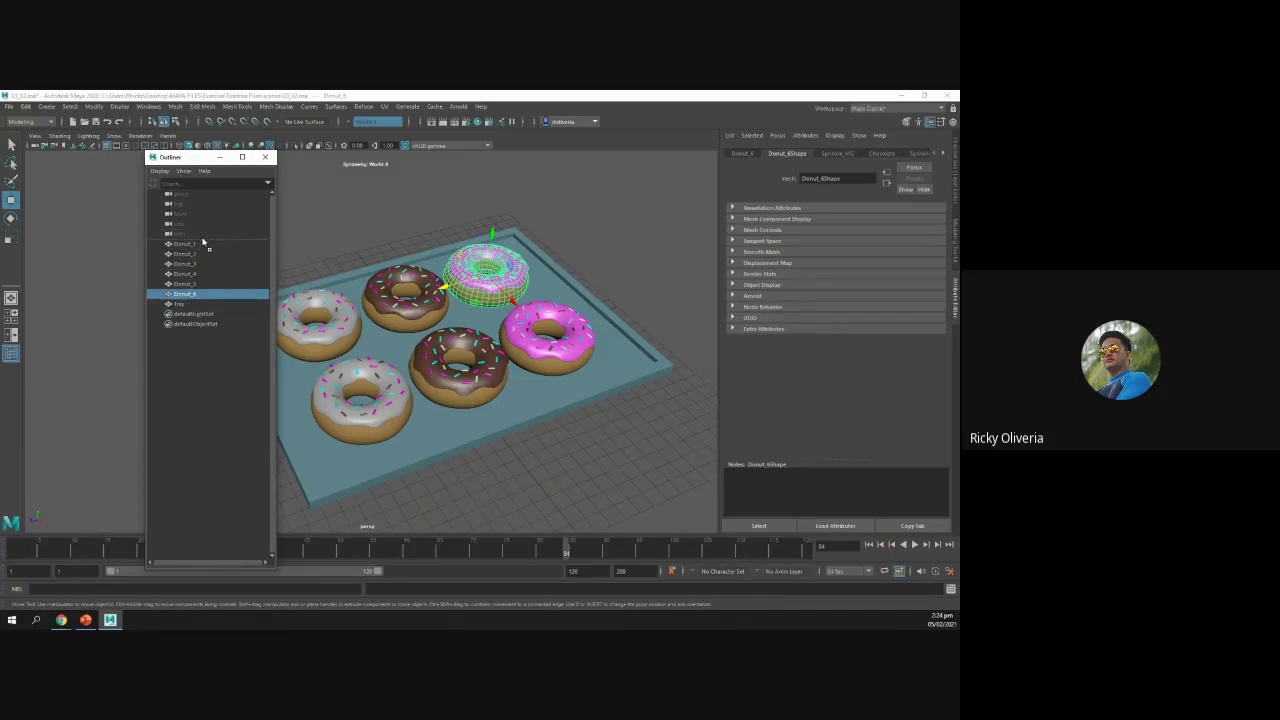
pyautogui.doubleClick(185, 296)
pyautogui.moveTo(181, 303); pyautogui.dragTo(182, 304, button='middle')
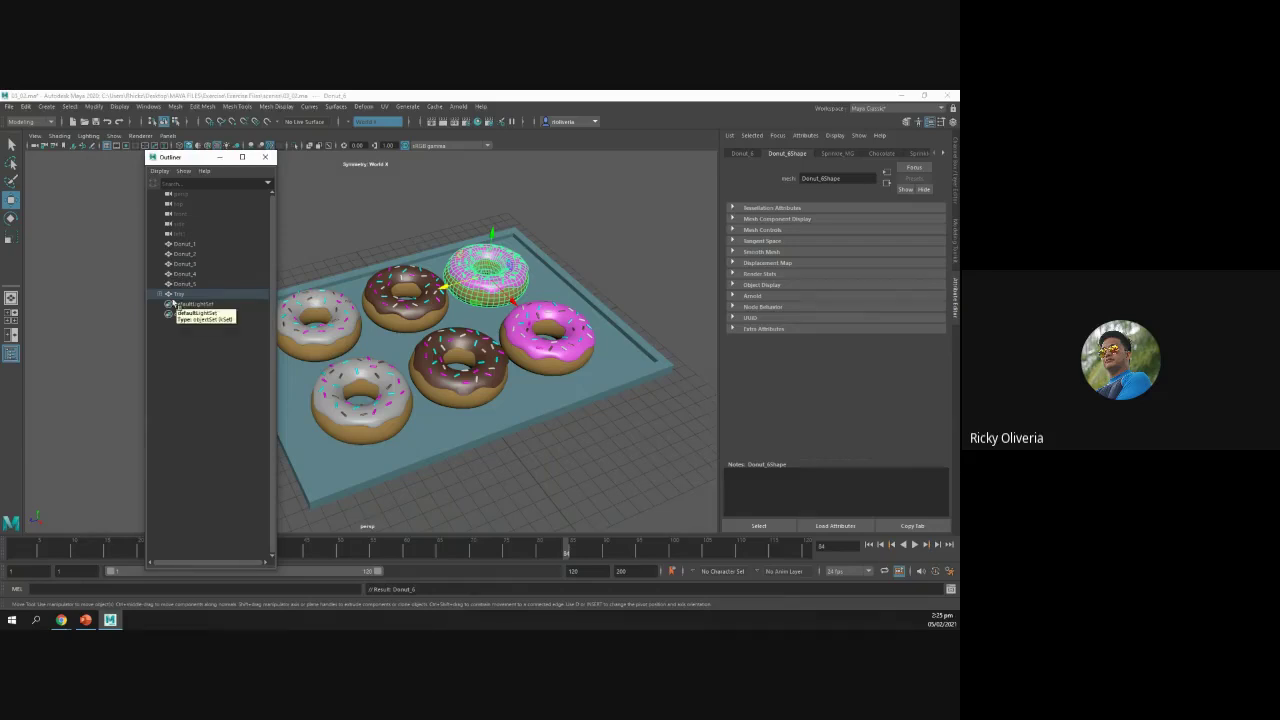
pyautogui.click(161, 294)
pyautogui.click(207, 391)
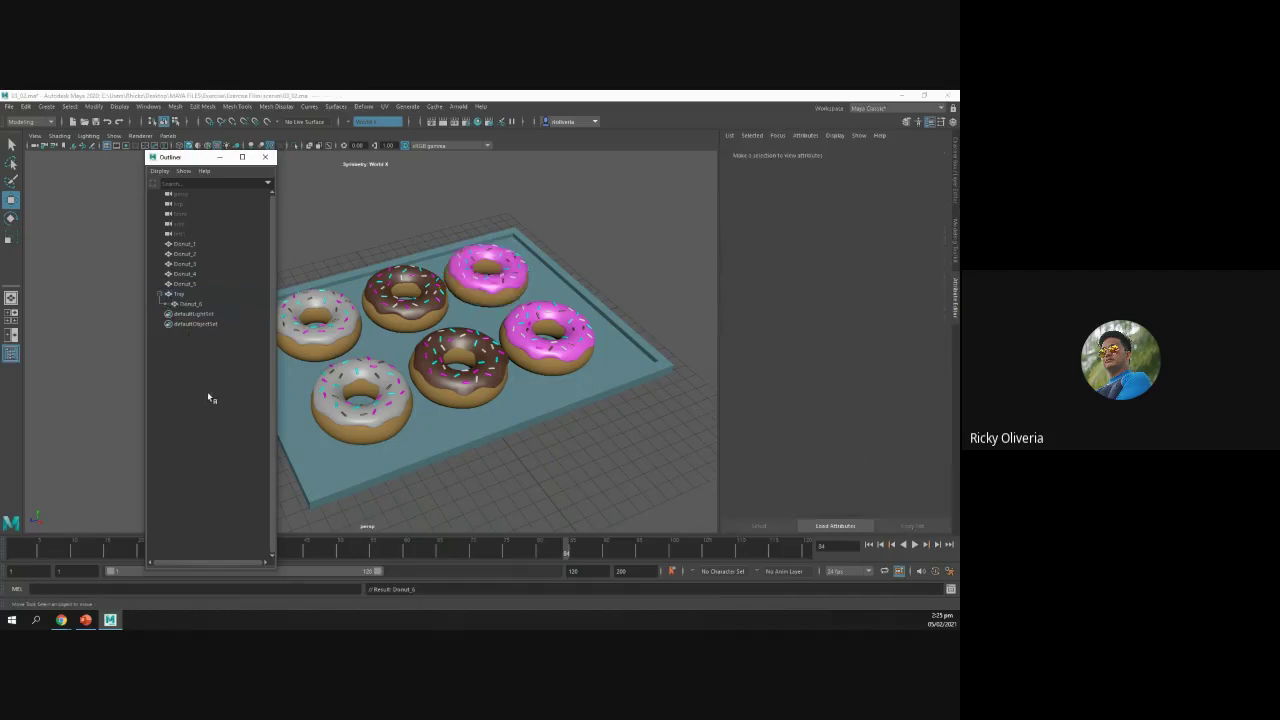
# Step: Select the child Donut_6 and its parent Tray in the Outliner to compare what each selects
pyautogui.click(191, 304)
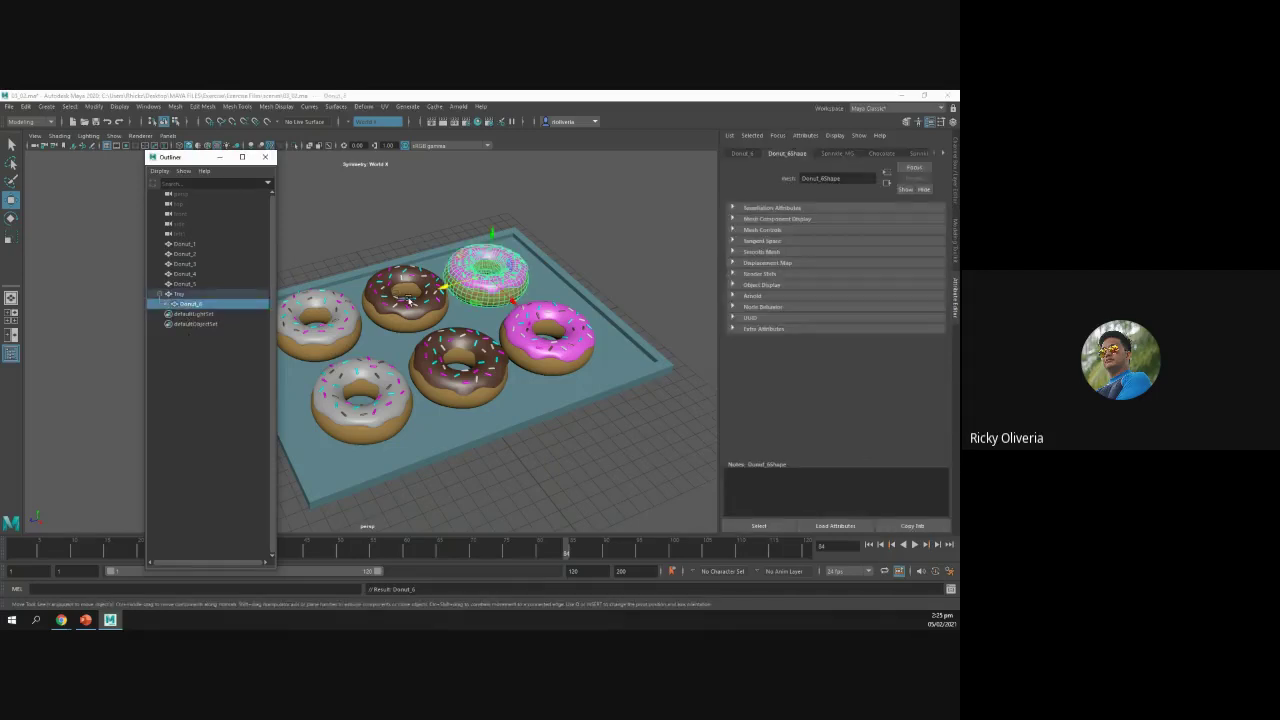
pyautogui.click(181, 294)
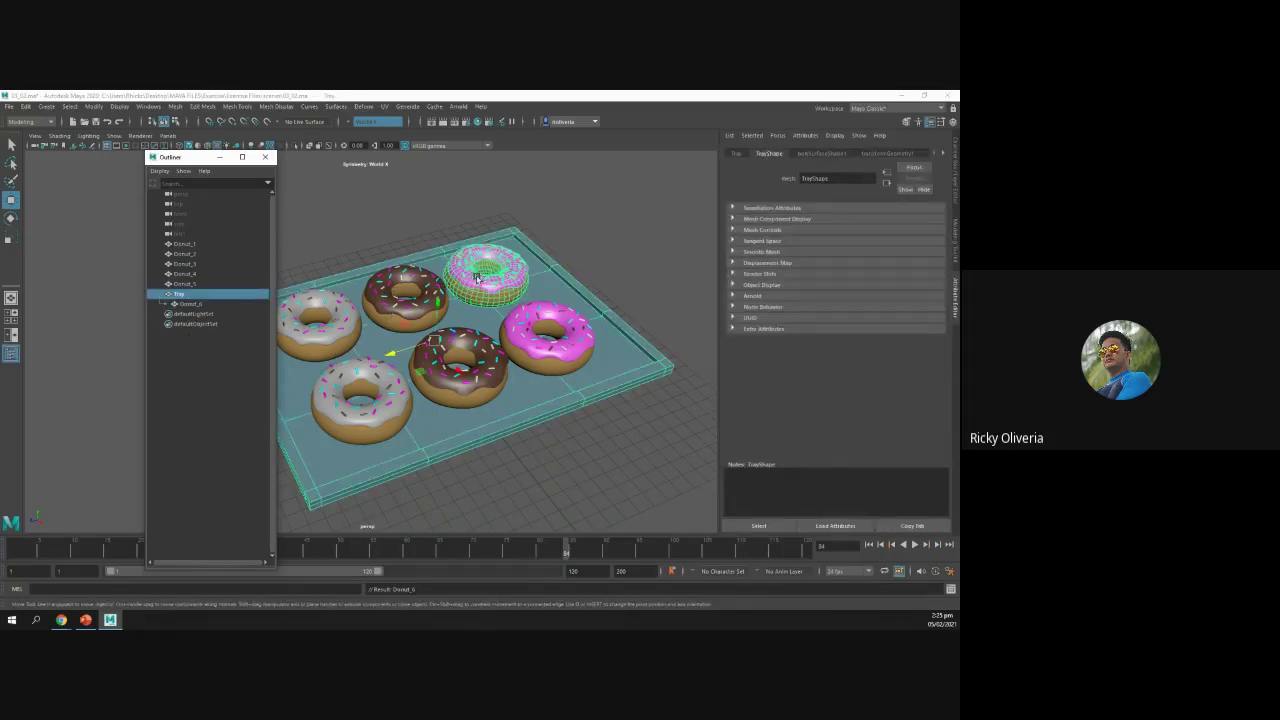
pyautogui.click(342, 242)
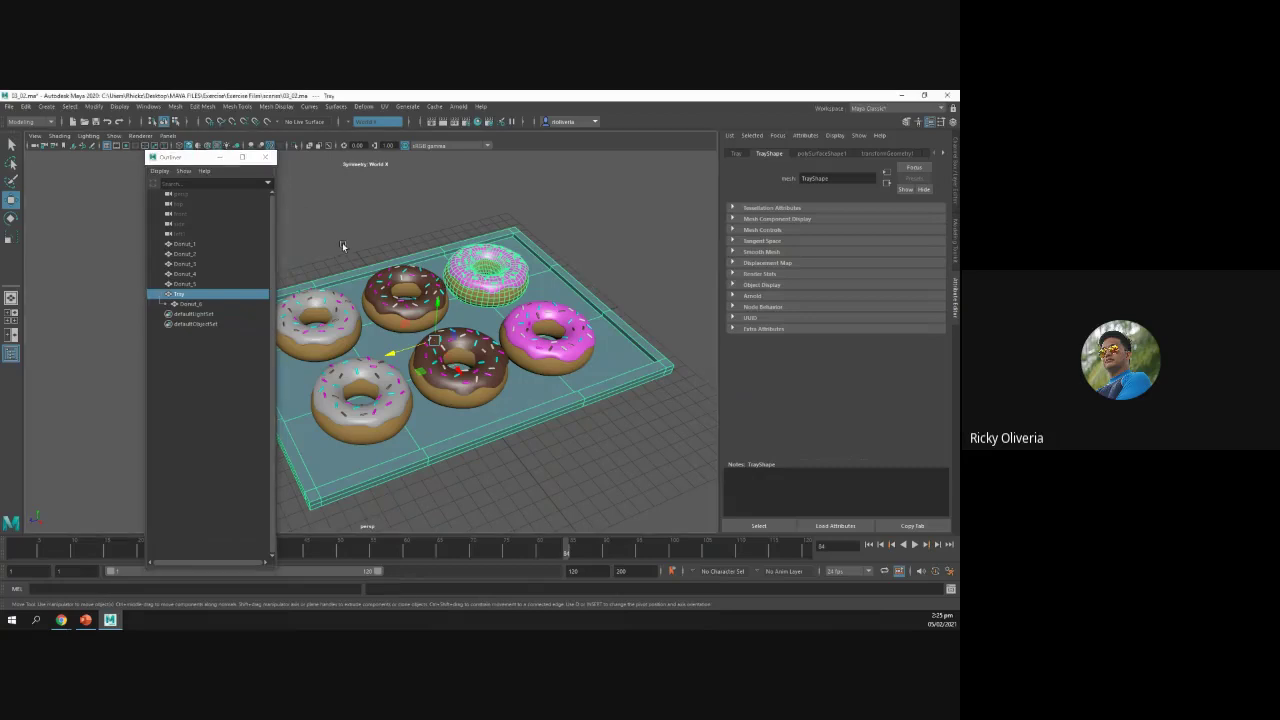
# Step: Move the Tray and its child Donut_6 separately in the viewport to test the parent-child link, undoing each move
pyautogui.click(305, 444)
pyautogui.moveTo(388, 358); pyautogui.dragTo(380, 314)
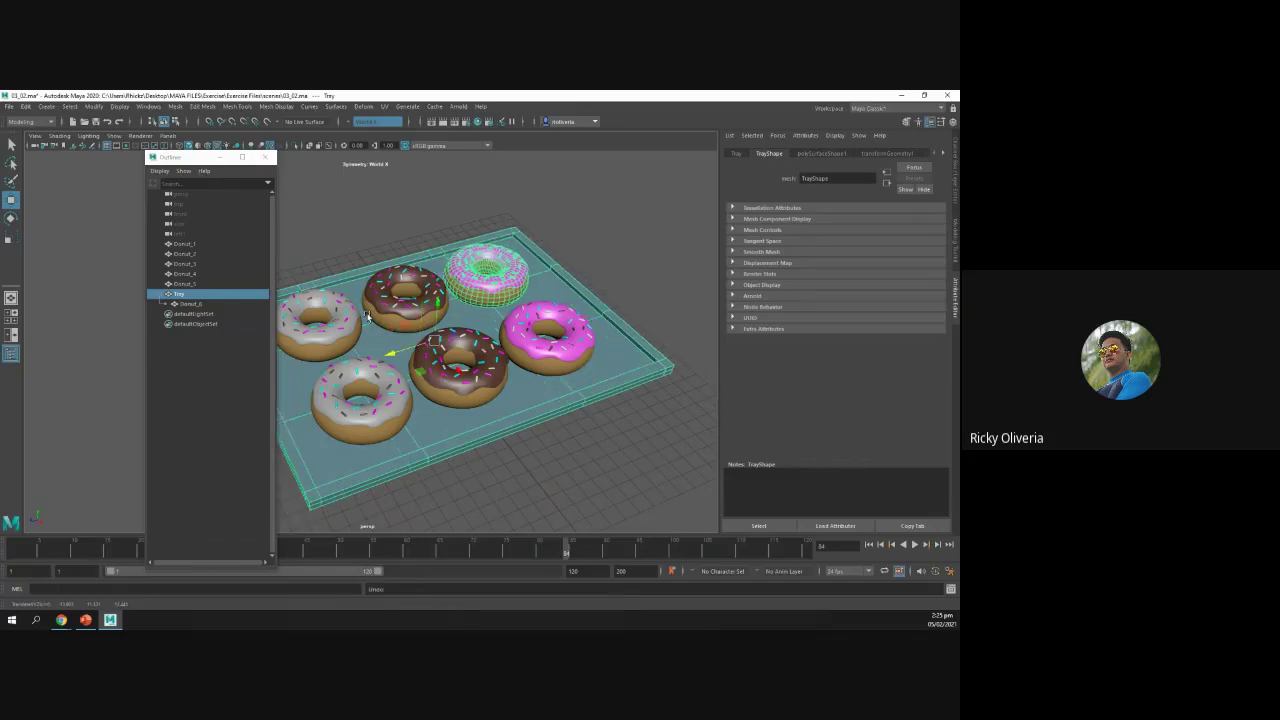
pyautogui.click(522, 484)
pyautogui.click(488, 288)
pyautogui.moveTo(488, 285); pyautogui.dragTo(421, 220)
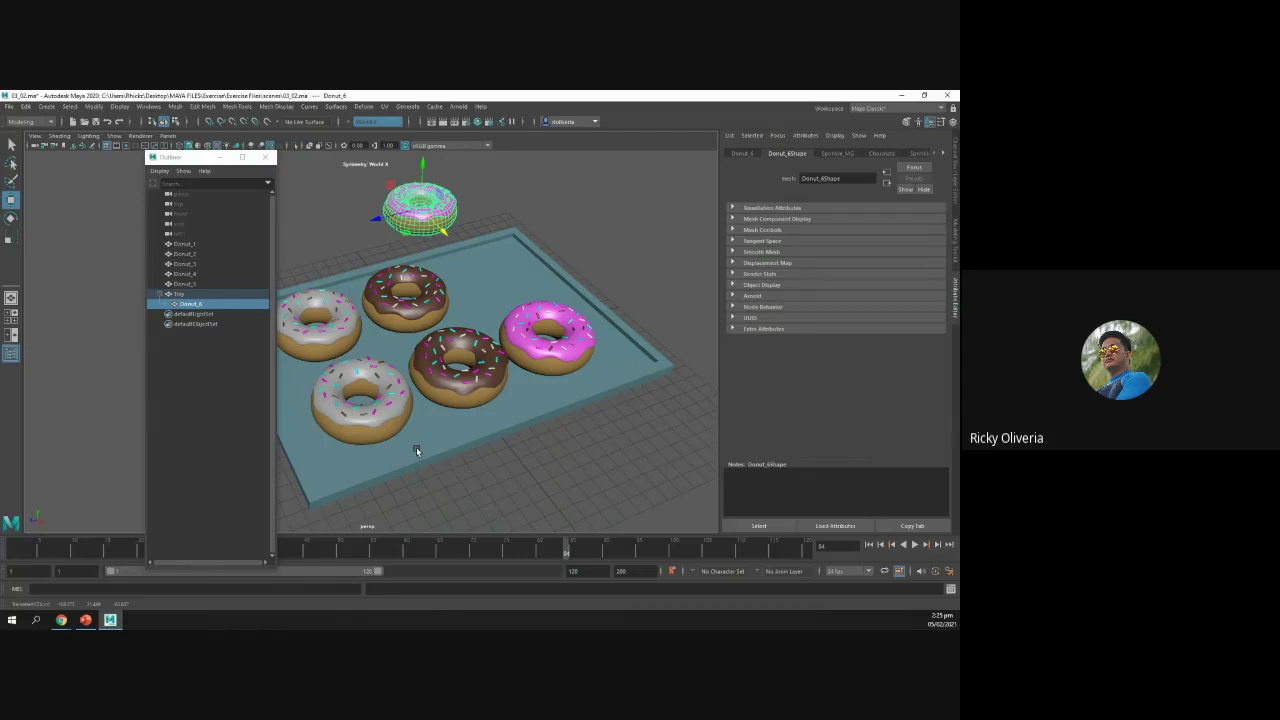
pyautogui.hotkey('ctrl', 'z')
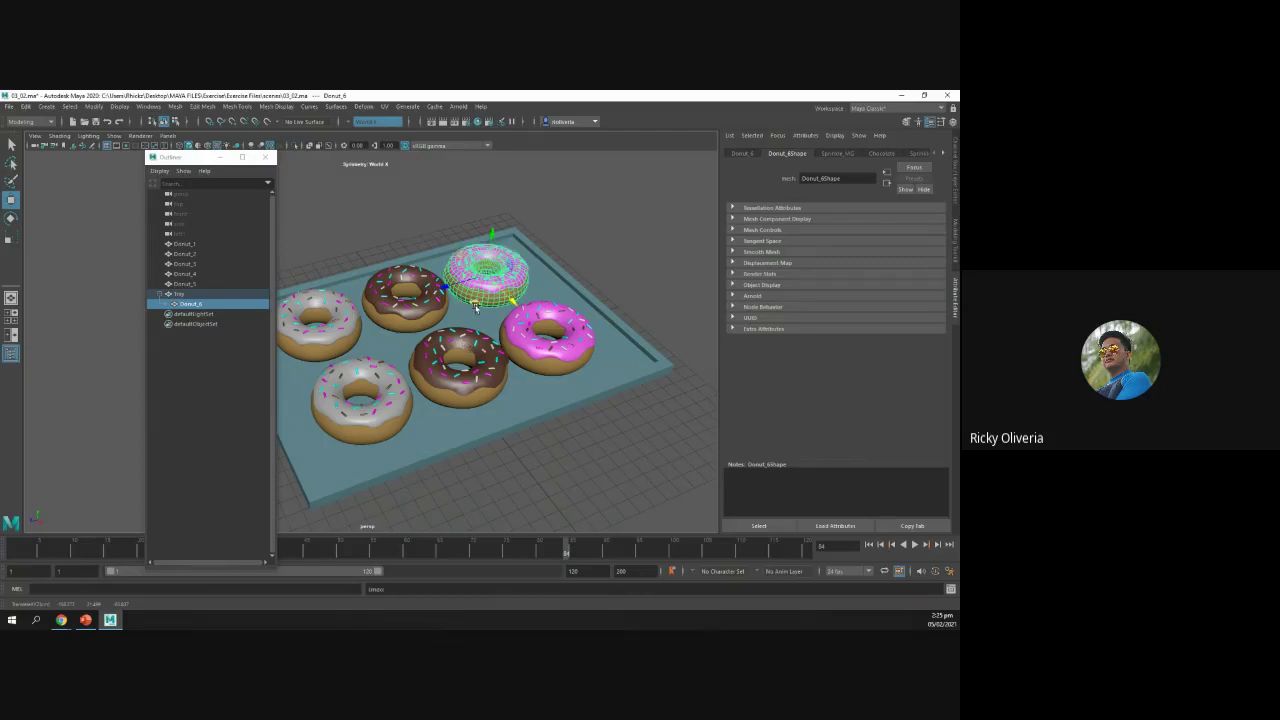
# Step: Move Donut_6 off the tray, shift the Tray to test whether its child follows at a distance, and undo the moves
pyautogui.moveTo(512, 300); pyautogui.dragTo(440, 222)
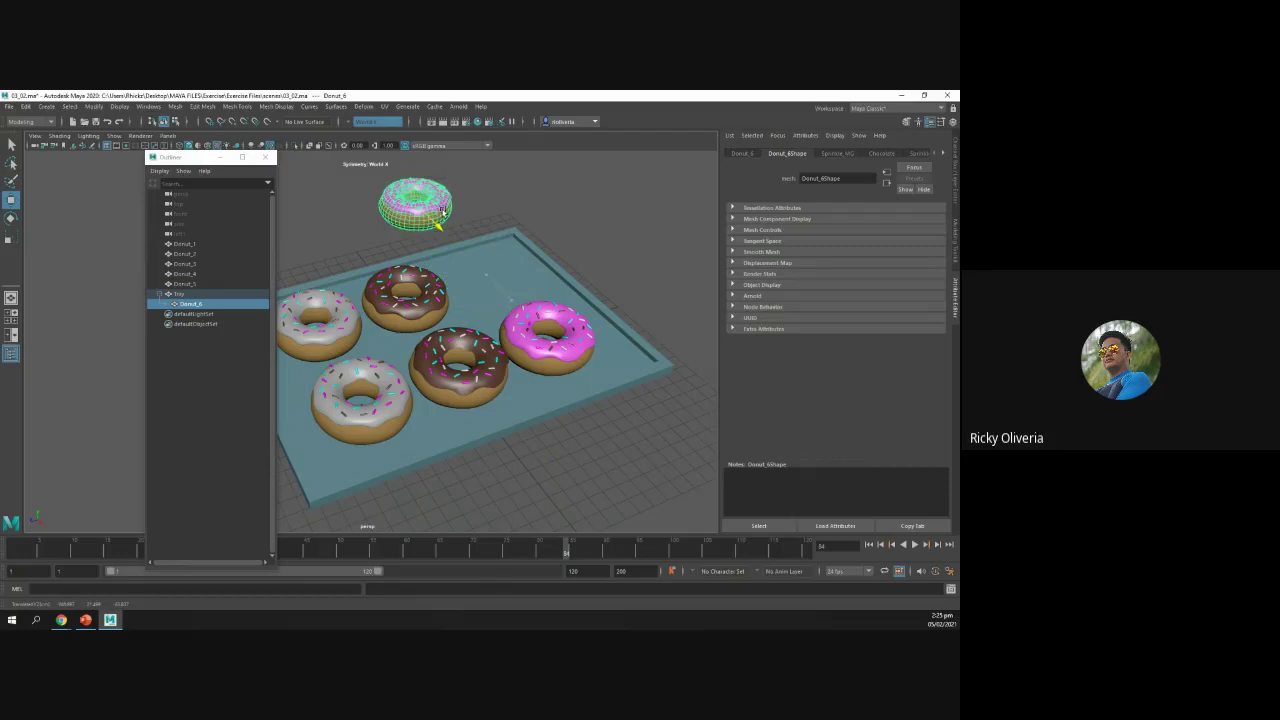
pyautogui.click(515, 468)
pyautogui.click(495, 427)
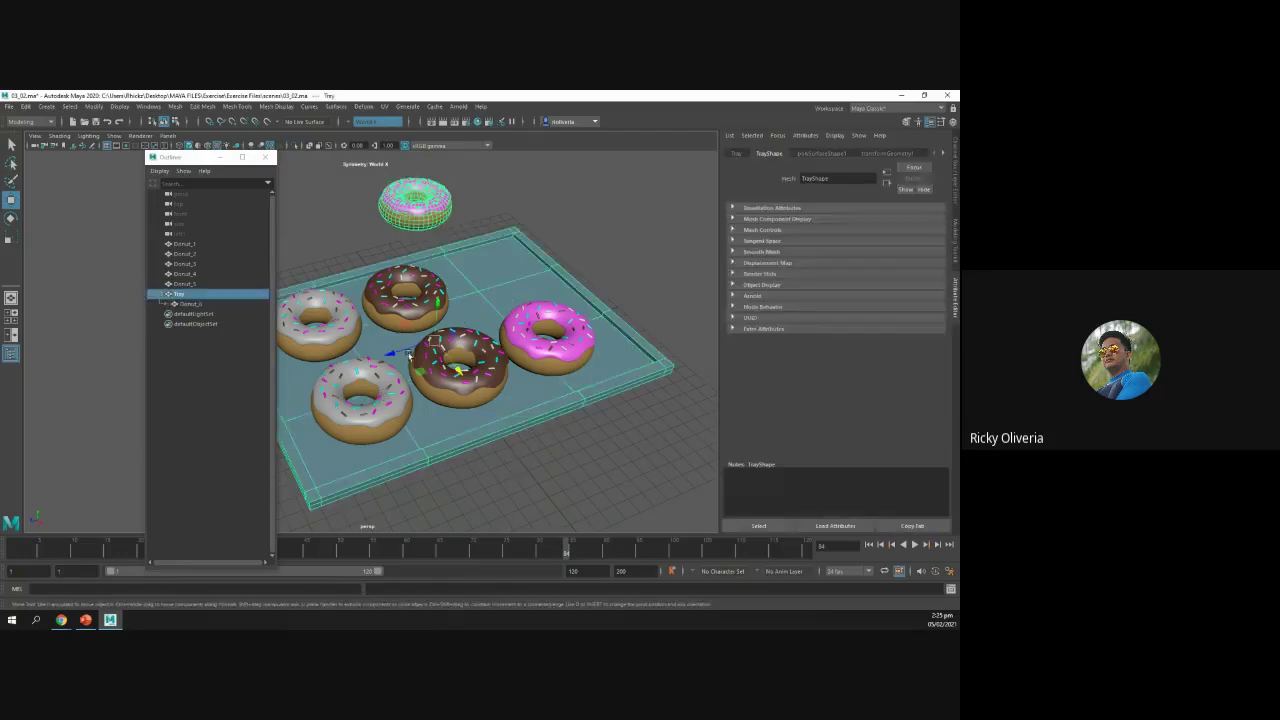
pyautogui.moveTo(376, 343); pyautogui.dragTo(297, 358)
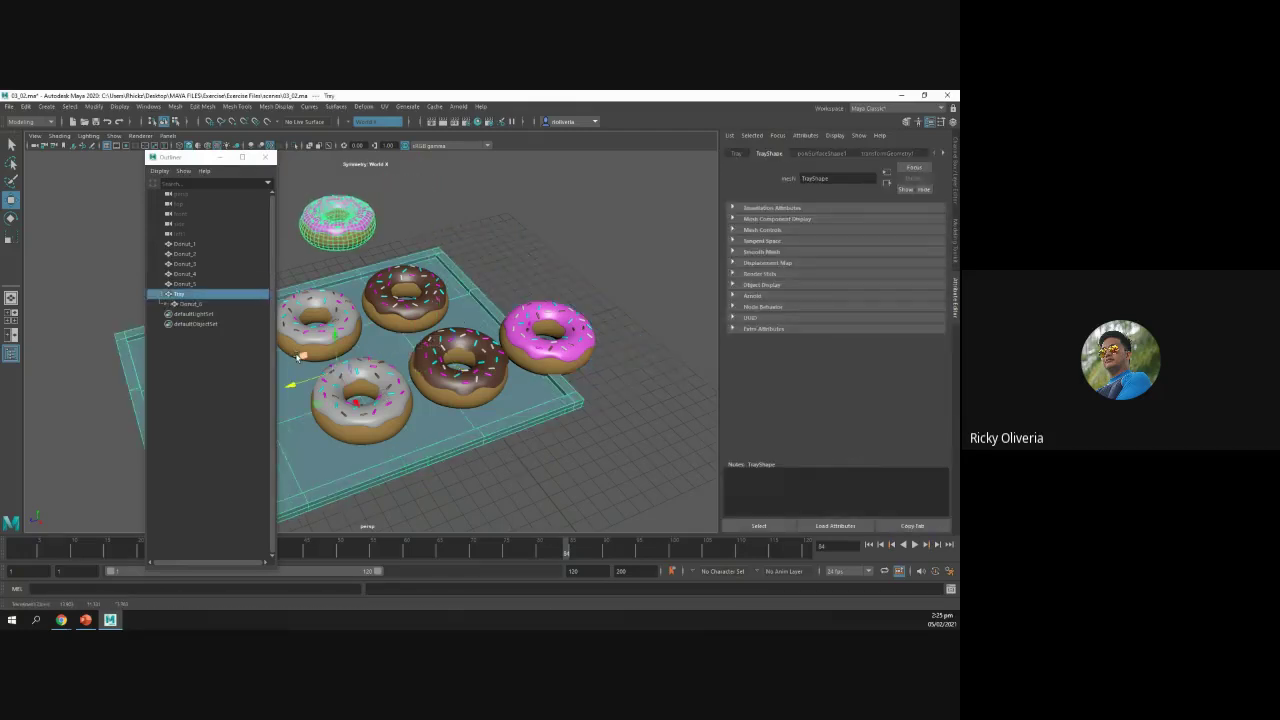
pyautogui.hotkey('ctrl', 'z')
pyautogui.hotkey('ctrl', 'z')
pyautogui.hotkey('ctrl', 'z')
pyautogui.hotkey('ctrl', 'z')
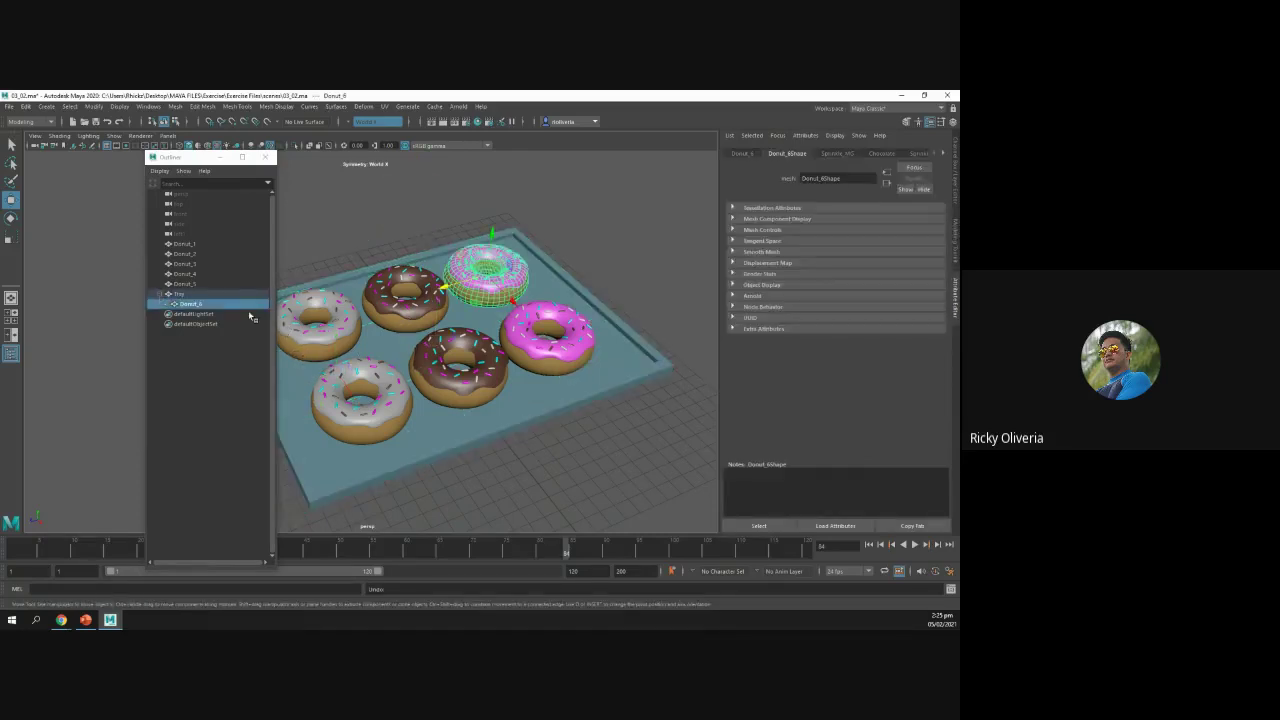
# Step: Parent Donut_1 through Donut_5 under Tray in the Outliner, move the Tray to test the hierarchy, and select Donut_1
pyautogui.moveTo(189, 247); pyautogui.dragTo(194, 288)
pyautogui.moveTo(194, 288); pyautogui.dragTo(187, 299, button='middle')
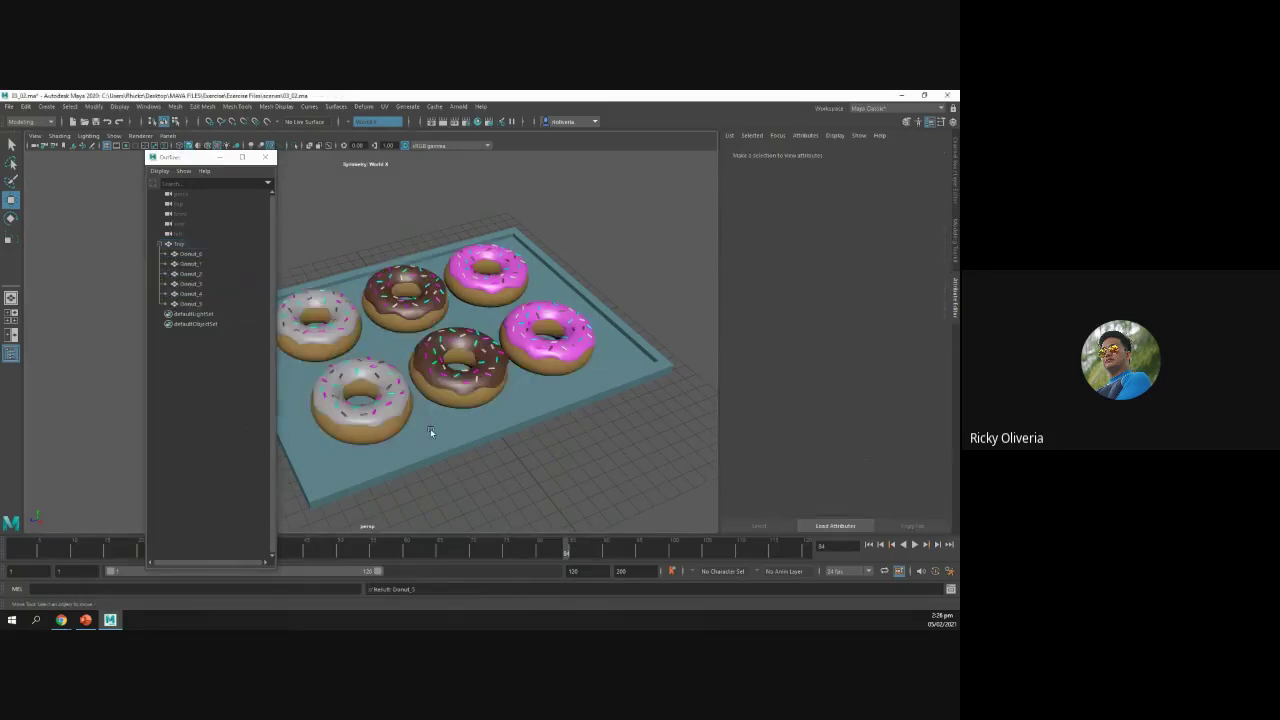
pyautogui.click(430, 428)
pyautogui.moveTo(390, 354)
pyautogui.mouseDown()
pyautogui.moveTo(371, 360)
pyautogui.moveTo(393, 349)
pyautogui.moveTo(381, 332)
pyautogui.mouseUp()
pyautogui.click(543, 470)
pyautogui.click(462, 374)
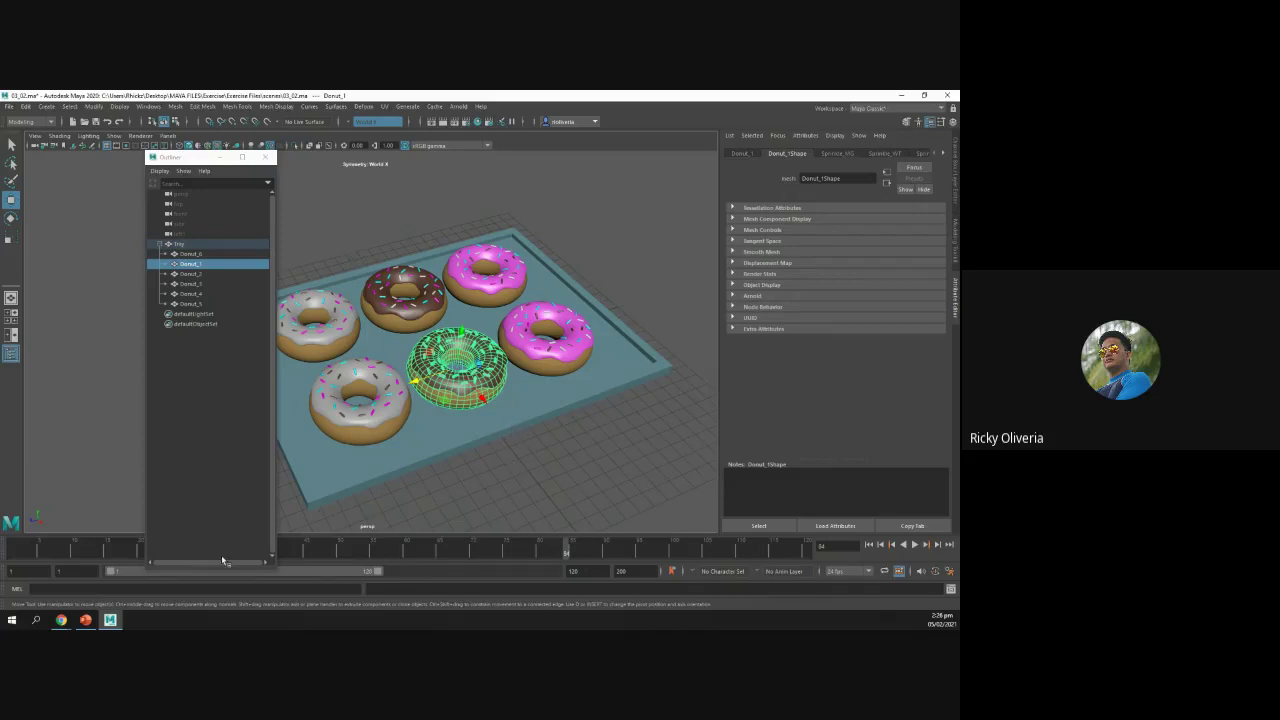
# Step: Switch to the PowerPoint presentation and show the Grouping Objects slide
pyautogui.click(89, 624)
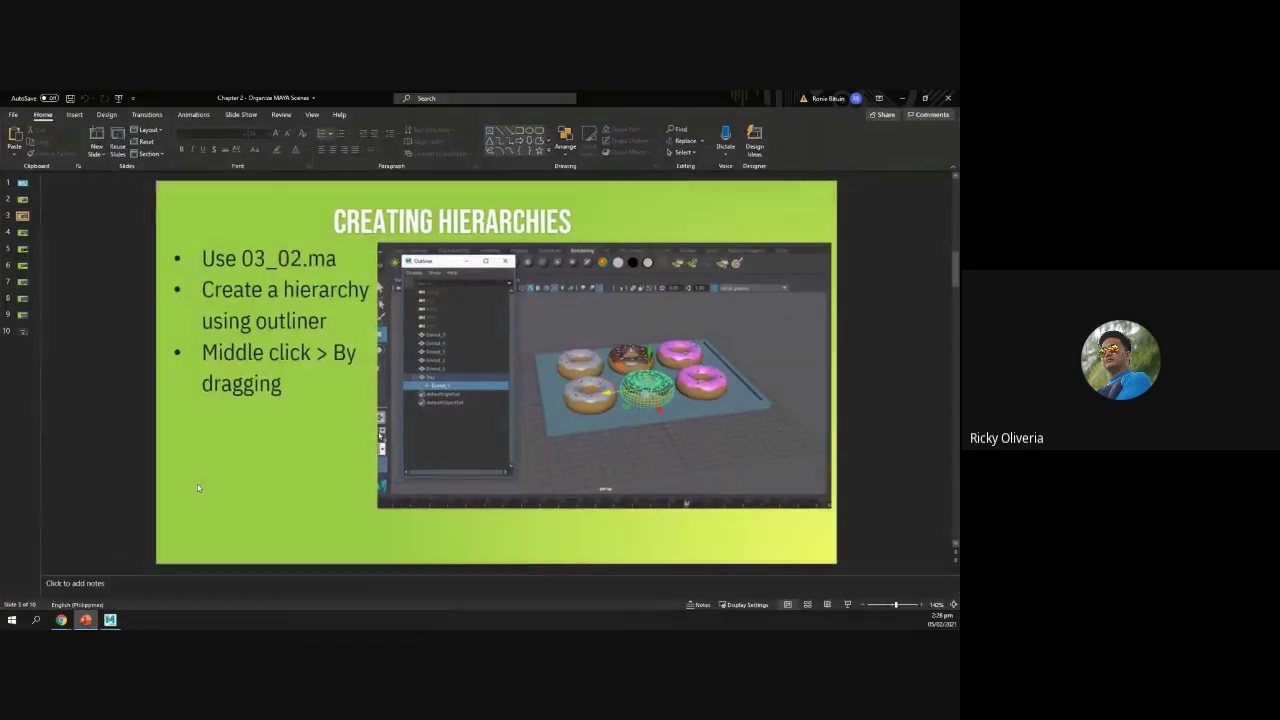
pyautogui.click(292, 378)
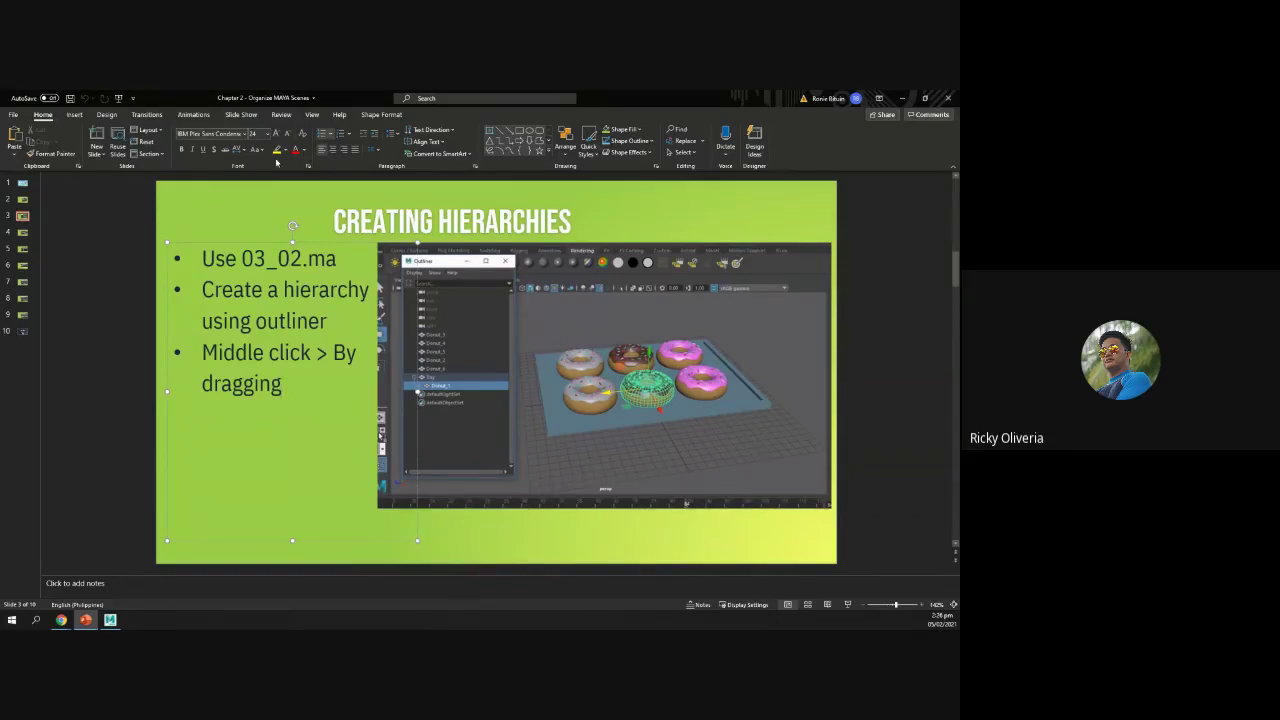
pyautogui.click(23, 233)
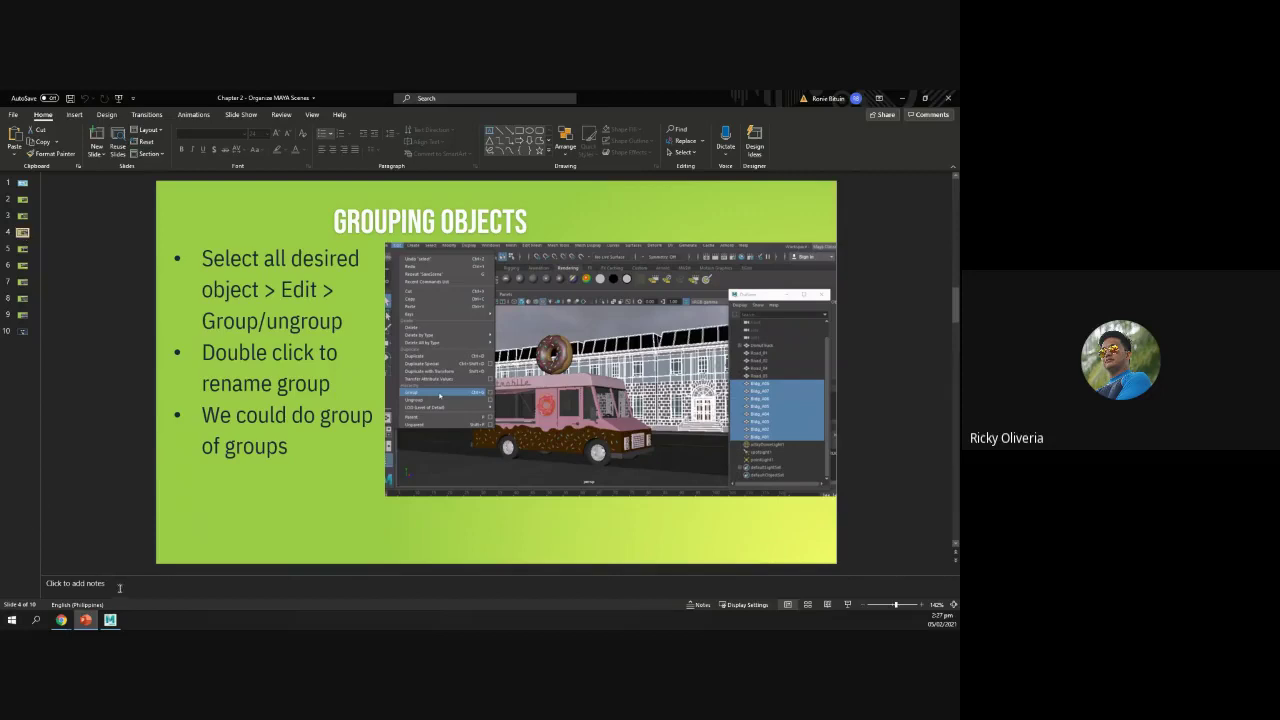
# Step: Switch back to Maya and open the scene 01_03.ma
pyautogui.click(110, 620)
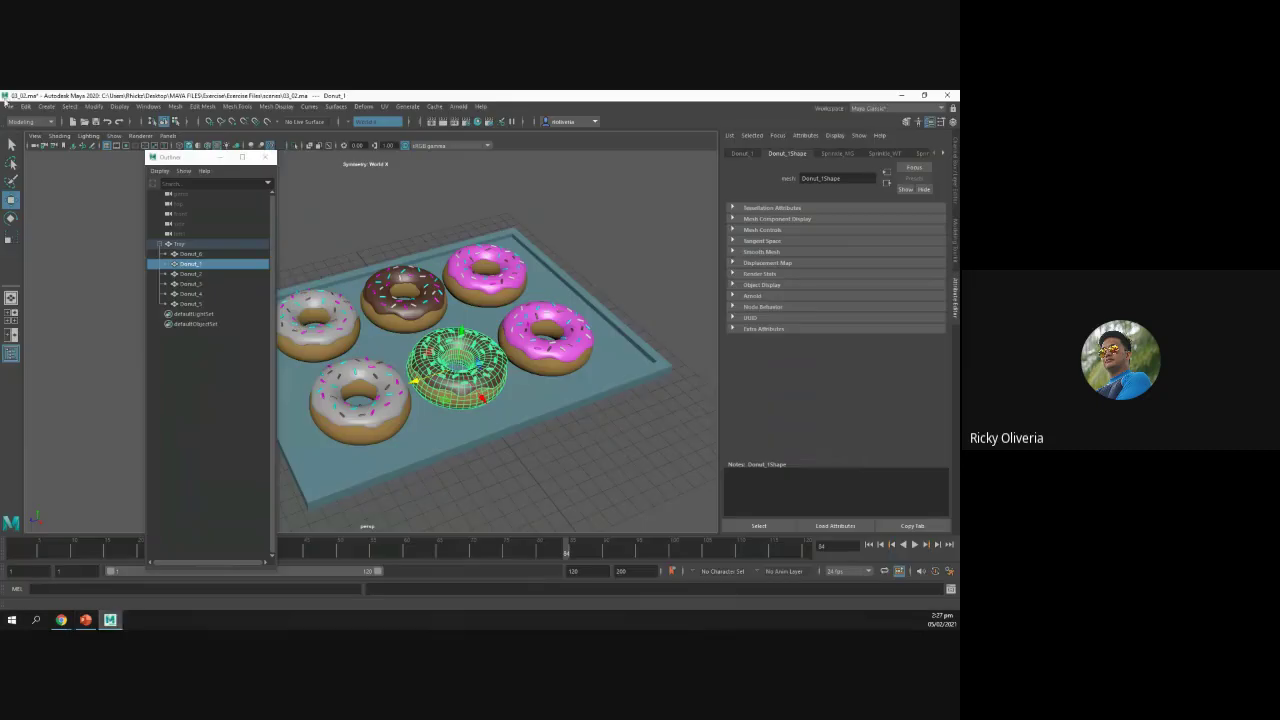
pyautogui.click(9, 108)
pyautogui.click(32, 134)
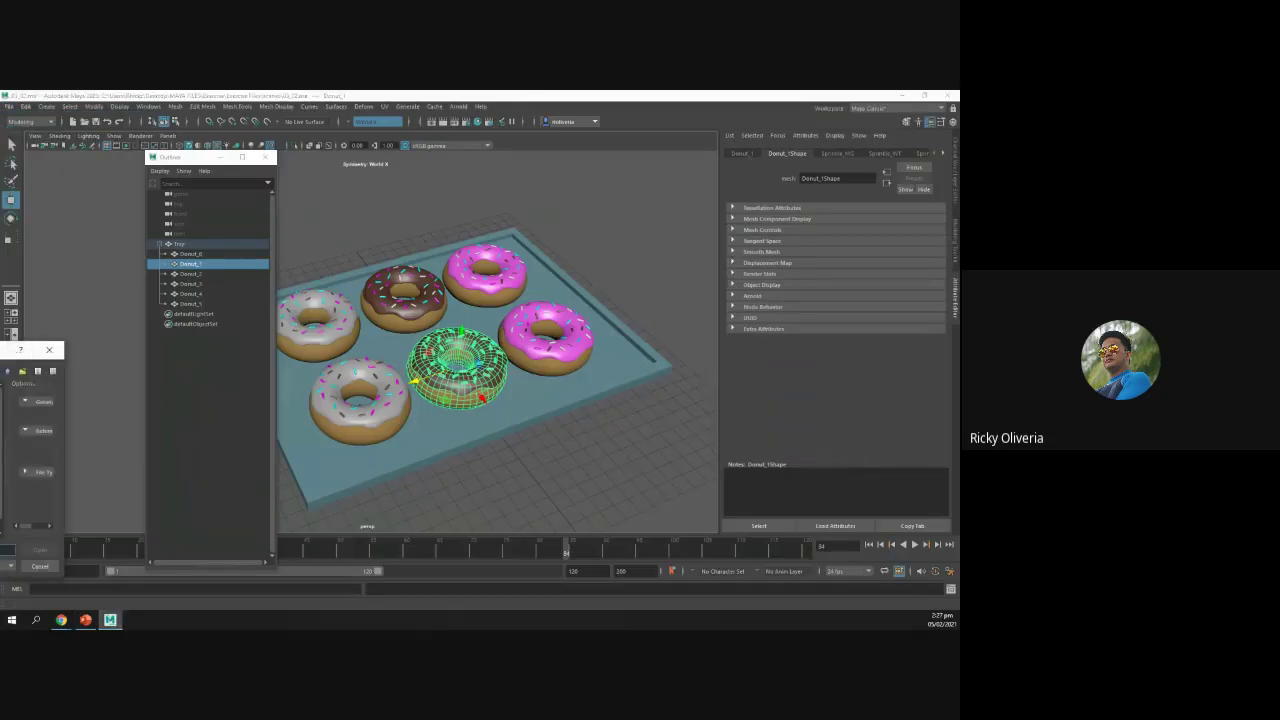
pyautogui.click(342, 322)
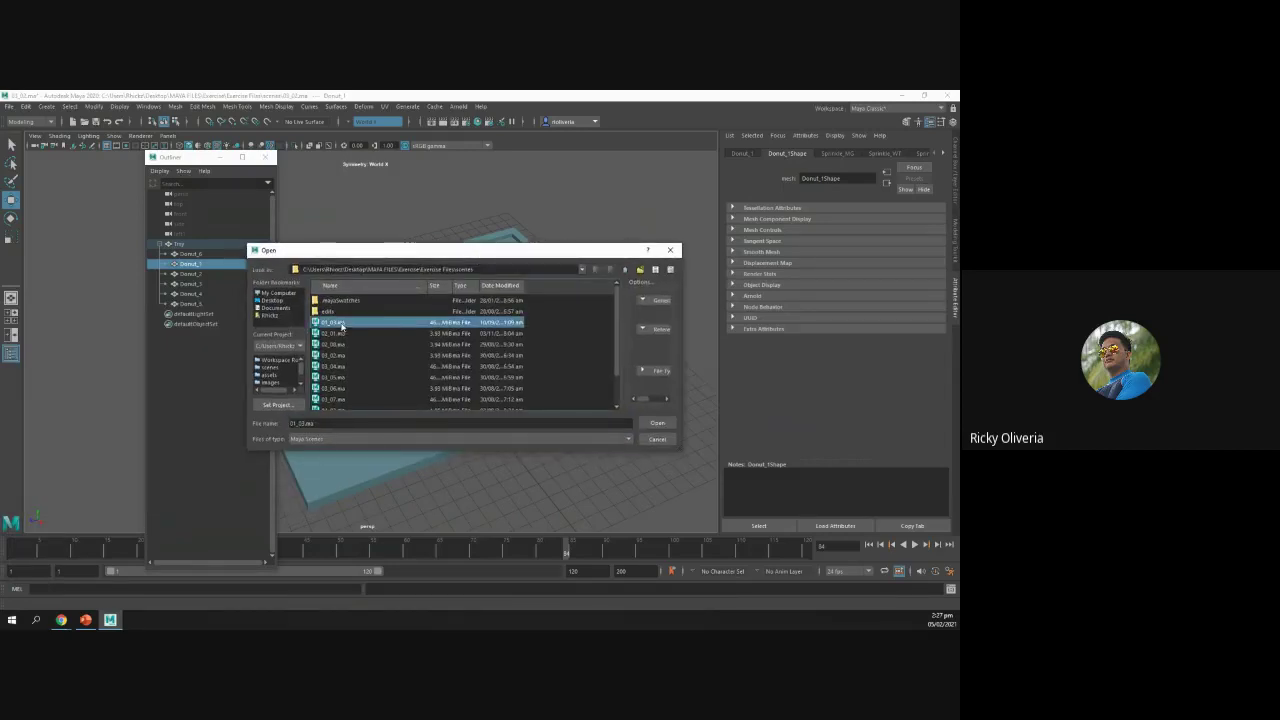
pyautogui.doubleClick(342, 322)
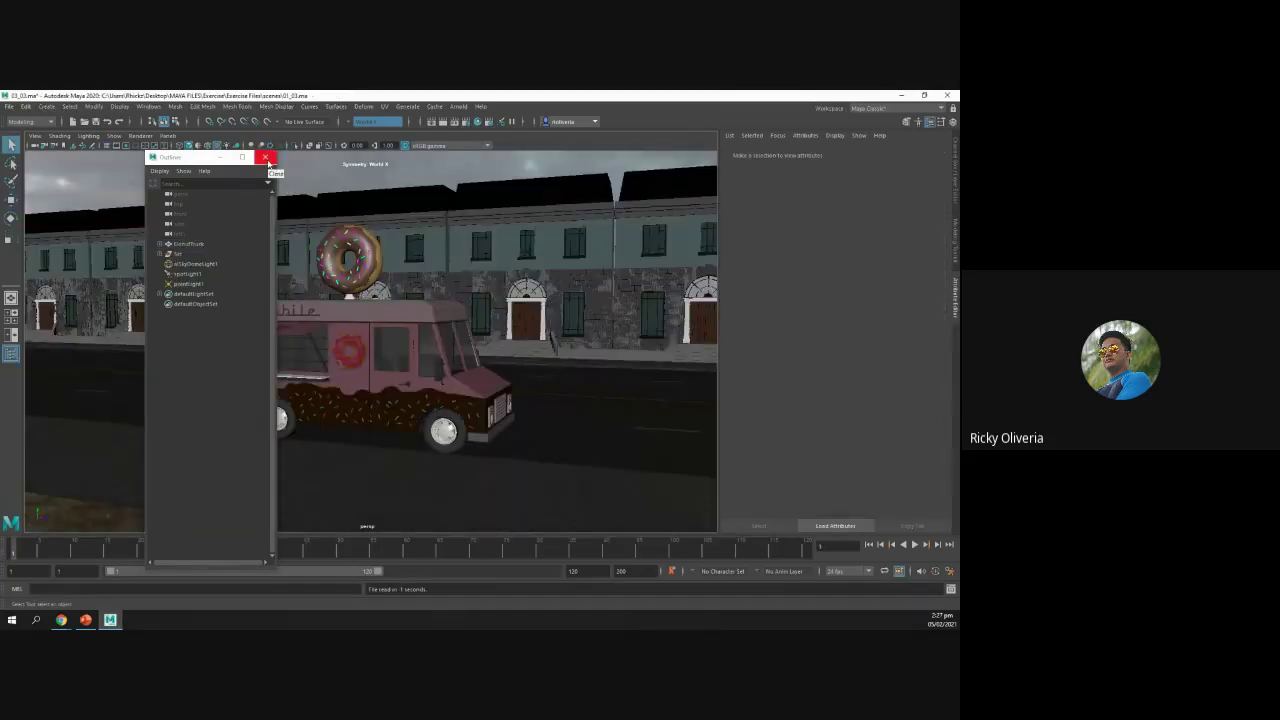
# Step: Expand the DonutTruck hierarchy in the Outliner to examine its child parts, and collapse it again
pyautogui.click(158, 245)
pyautogui.click(158, 245)
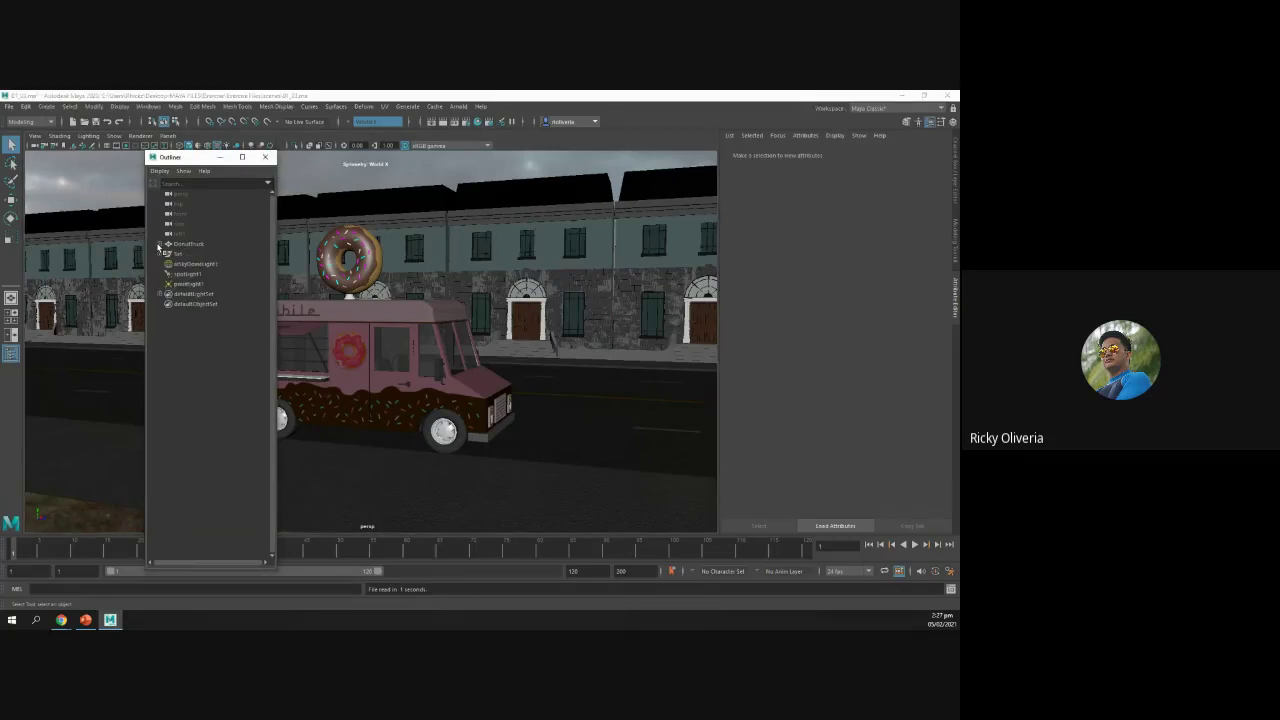
pyautogui.click(158, 245)
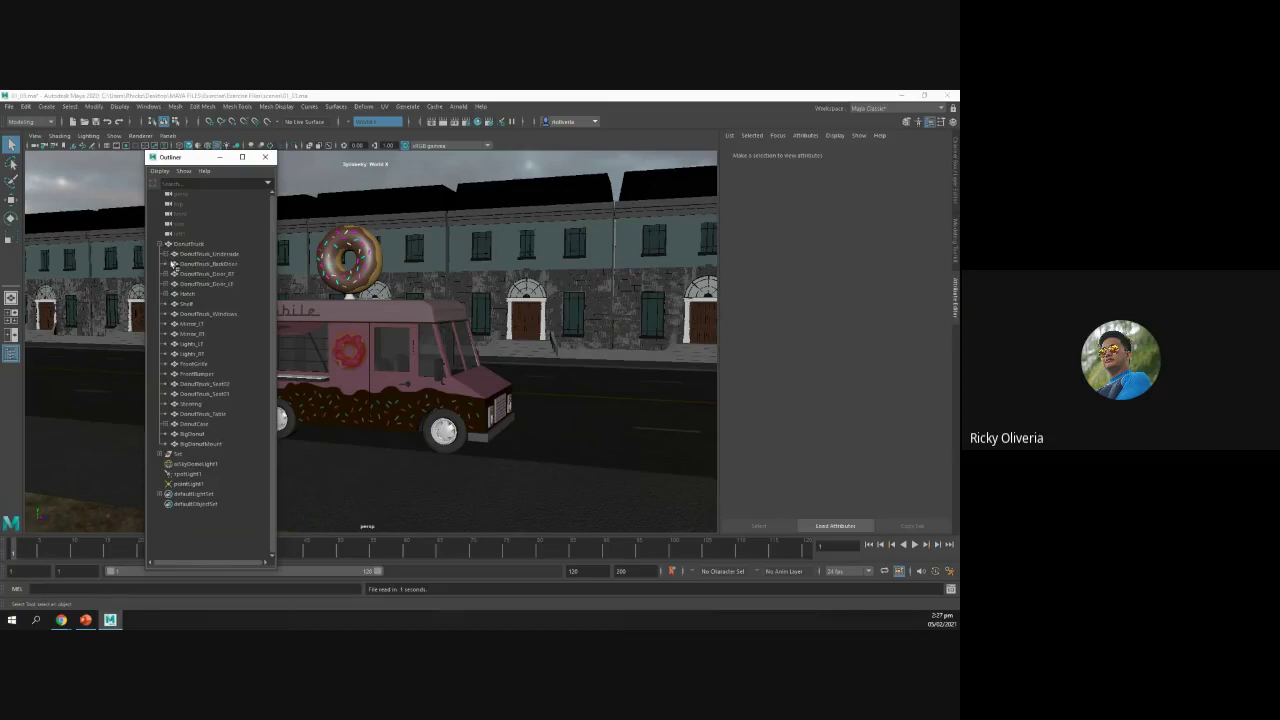
pyautogui.click(158, 245)
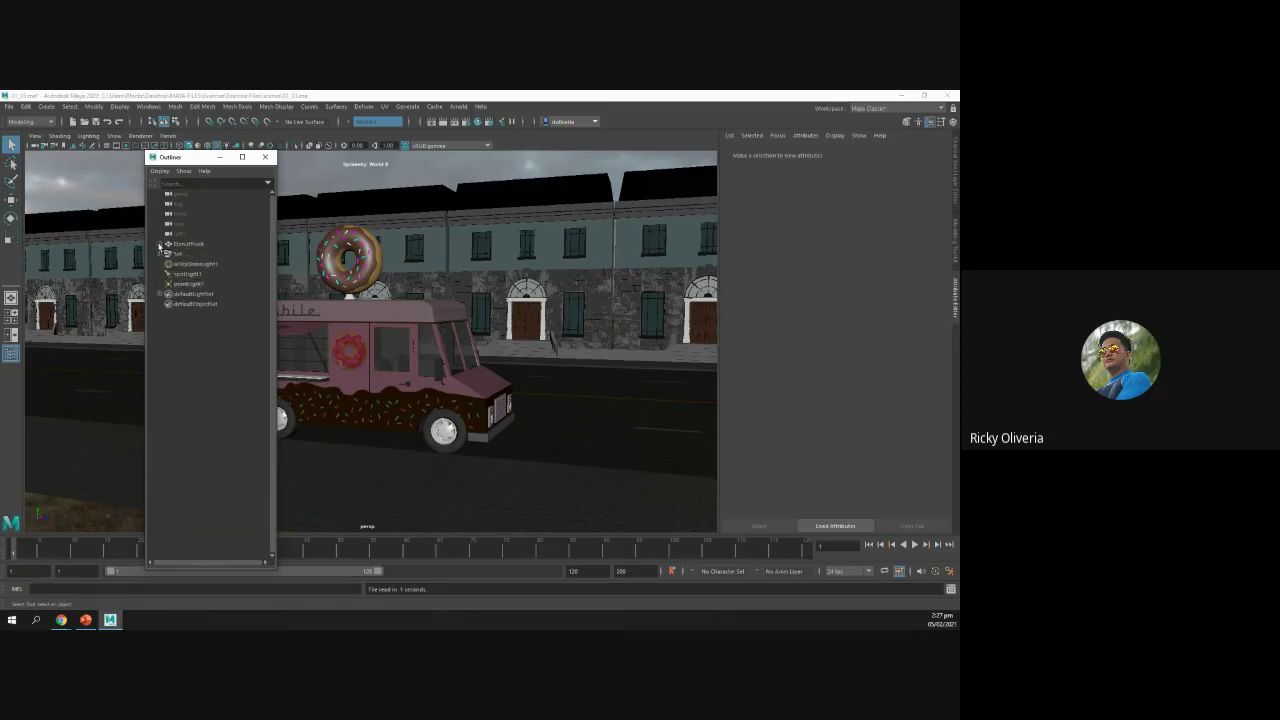
# Step: Open the scene 02_01.ma from the Exercise Files scenes folder
pyautogui.click(8, 106)
pyautogui.click(17, 136)
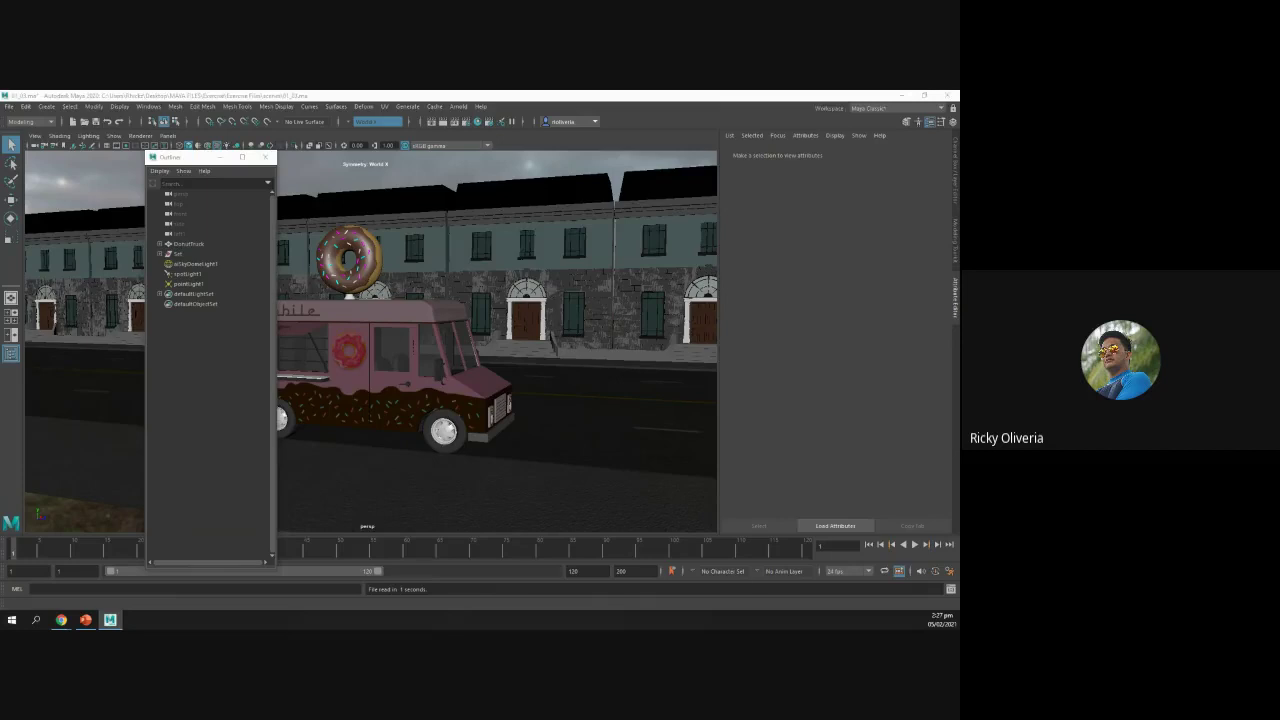
pyautogui.click(179, 327)
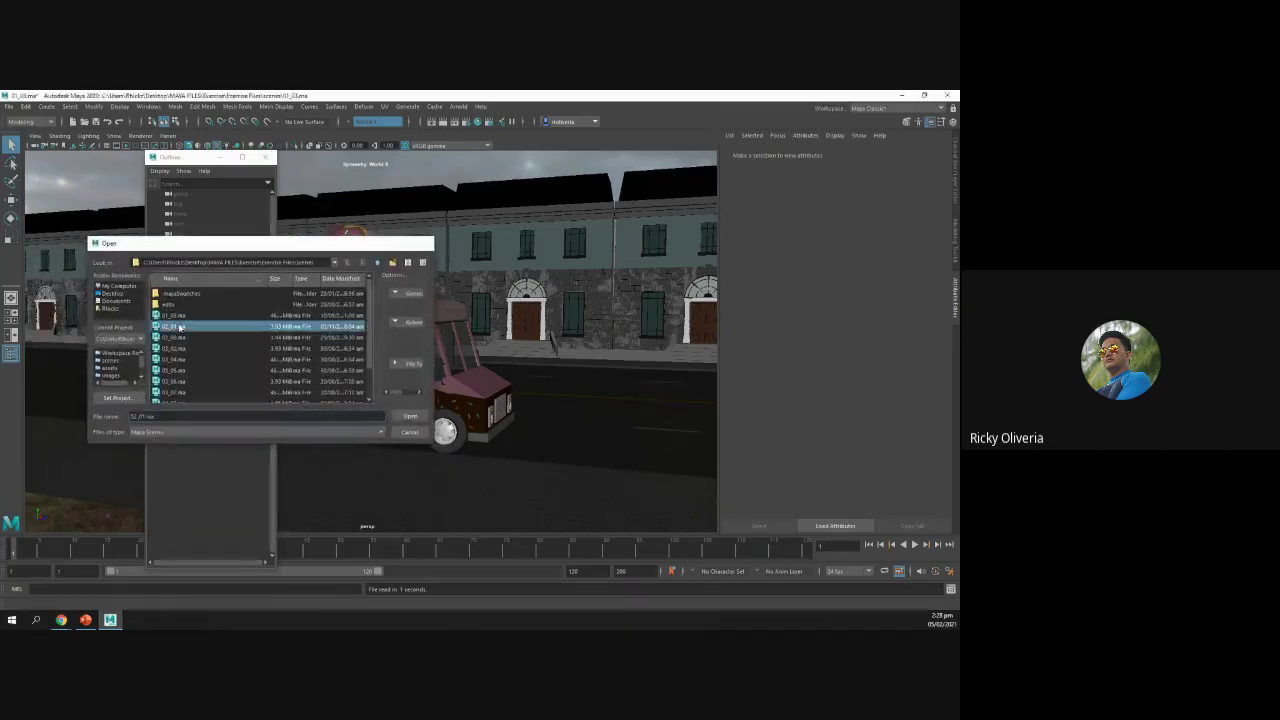
pyautogui.doubleClick(179, 327)
pyautogui.click(482, 360)
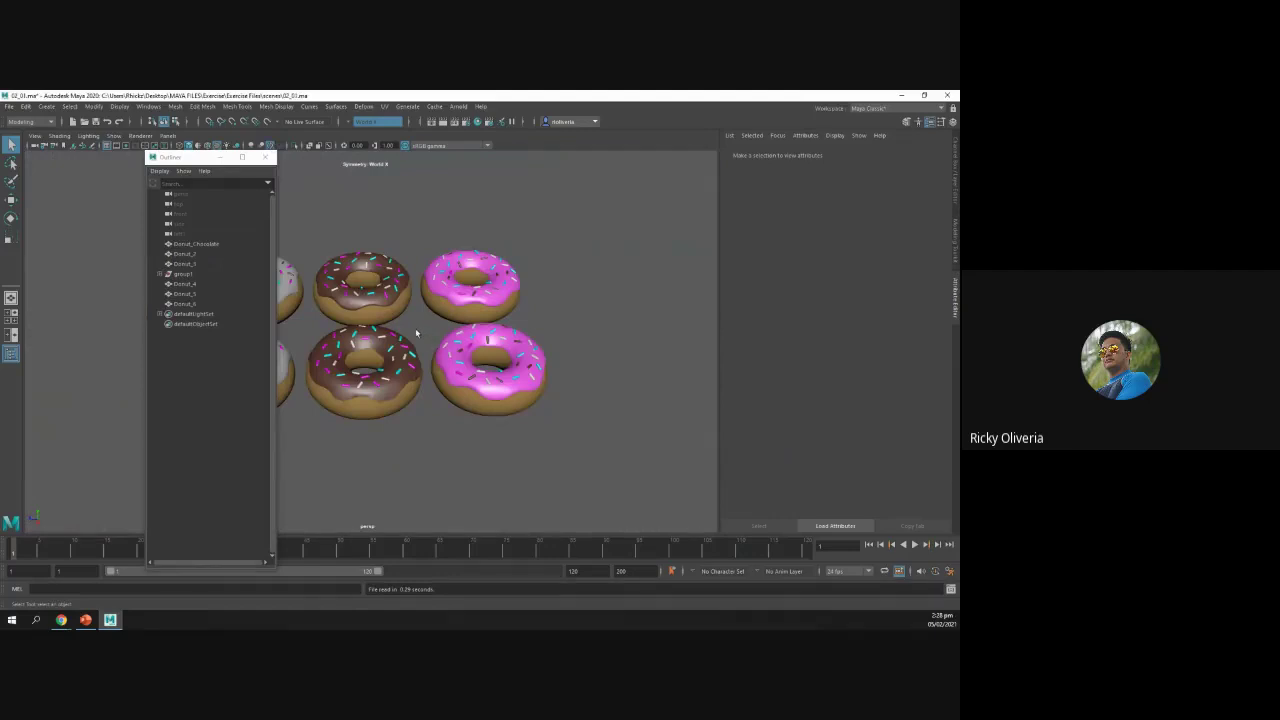
# Step: Check the contents of group1 in the Outliner and move the Outliner window away from the donuts
pyautogui.click(159, 275)
pyautogui.click(159, 275)
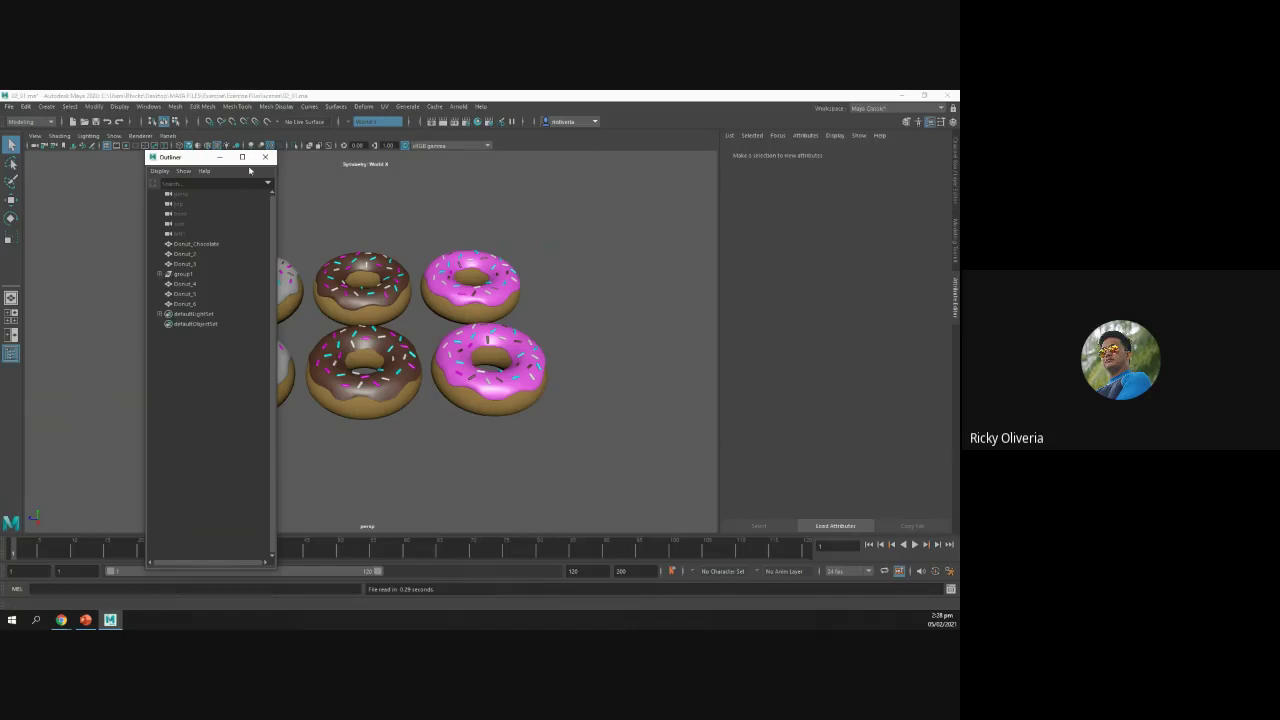
pyautogui.moveTo(235, 157); pyautogui.dragTo(160, 136)
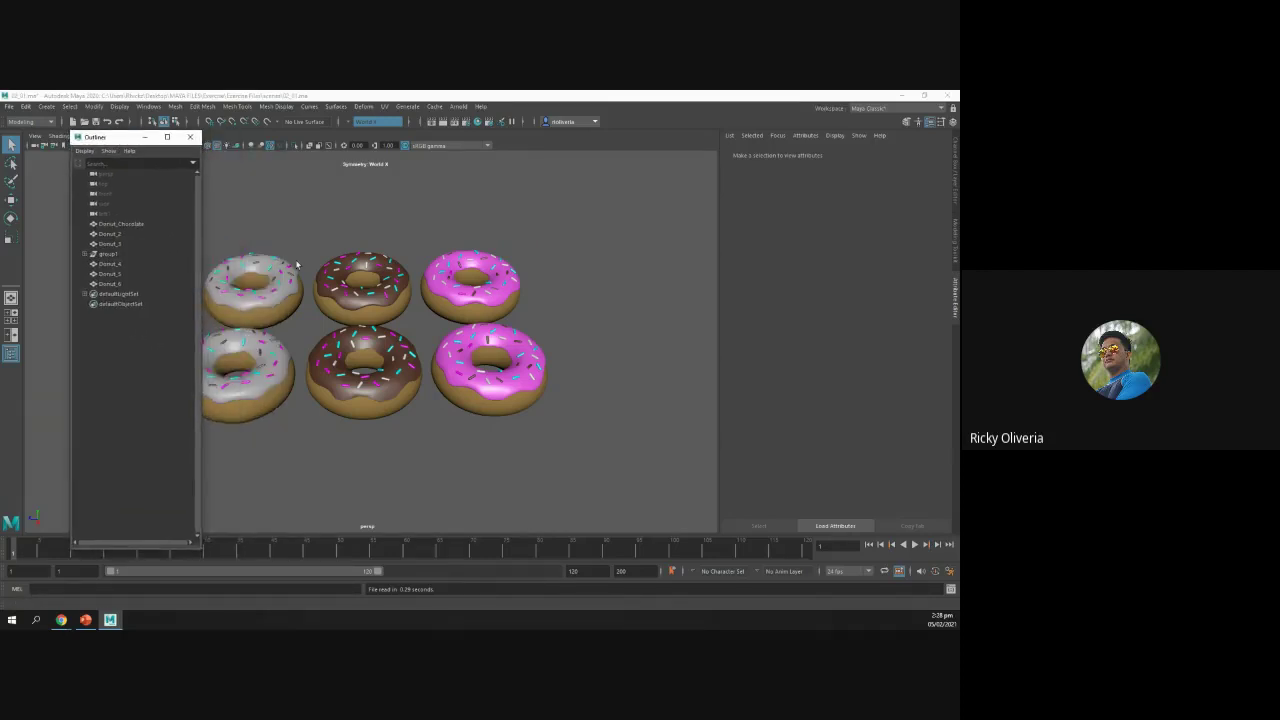
# Step: Select each of the six donuts individually in the viewport to identify them in the Outliner, and recheck group1
pyautogui.click(228, 284)
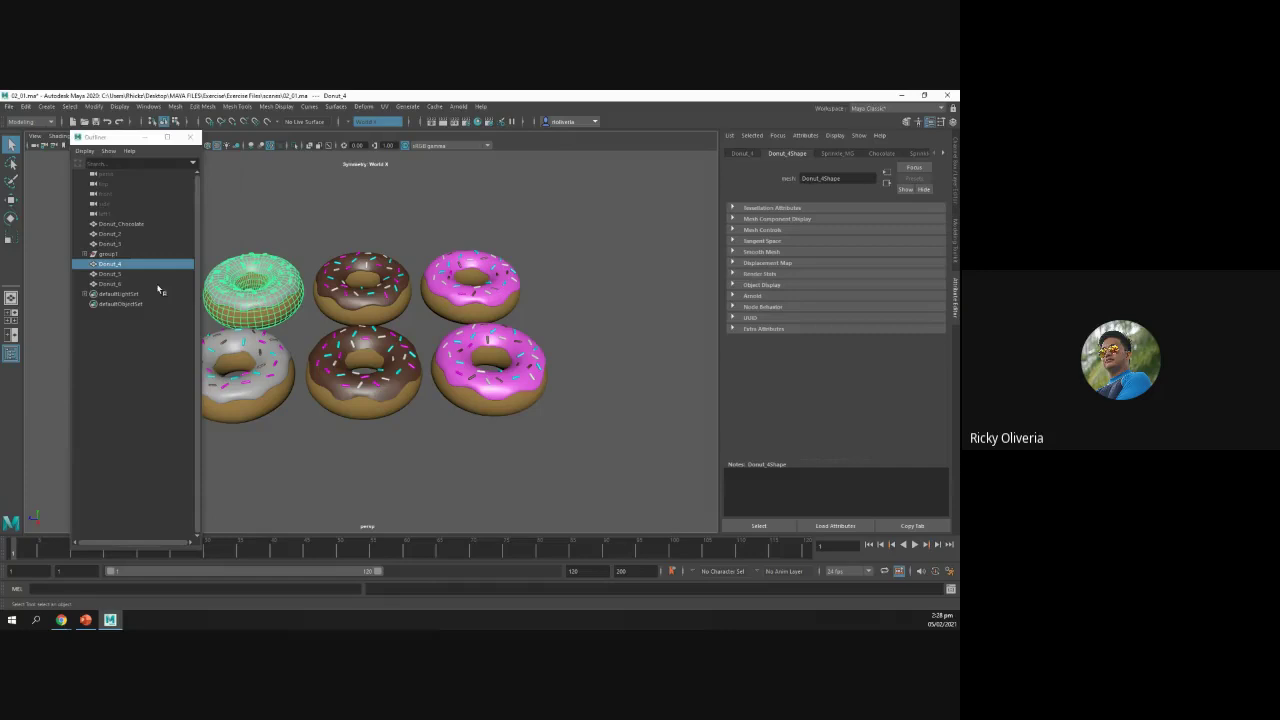
pyautogui.click(85, 254)
pyautogui.click(85, 254)
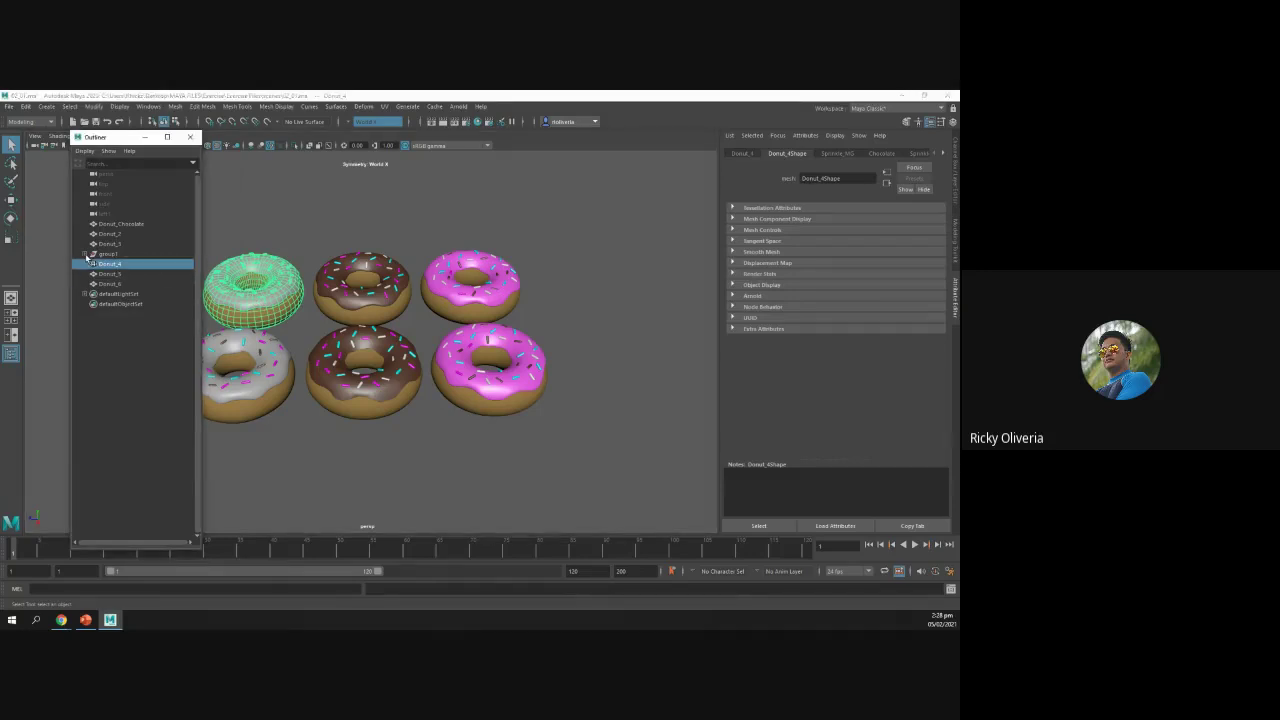
pyautogui.click(344, 318)
pyautogui.click(245, 382)
pyautogui.click(362, 370)
pyautogui.click(470, 285)
pyautogui.click(490, 370)
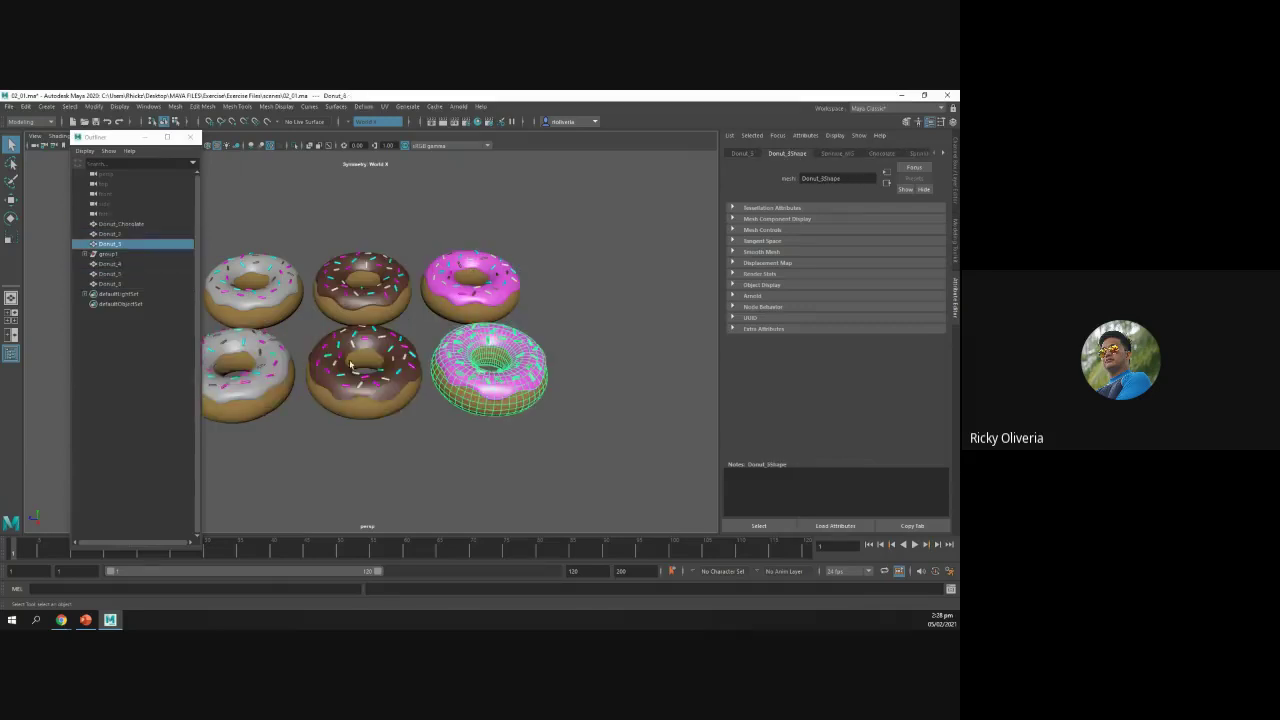
pyautogui.click(132, 370)
# Step: Select all six donuts together in the viewport and group them
pyautogui.click(279, 293)
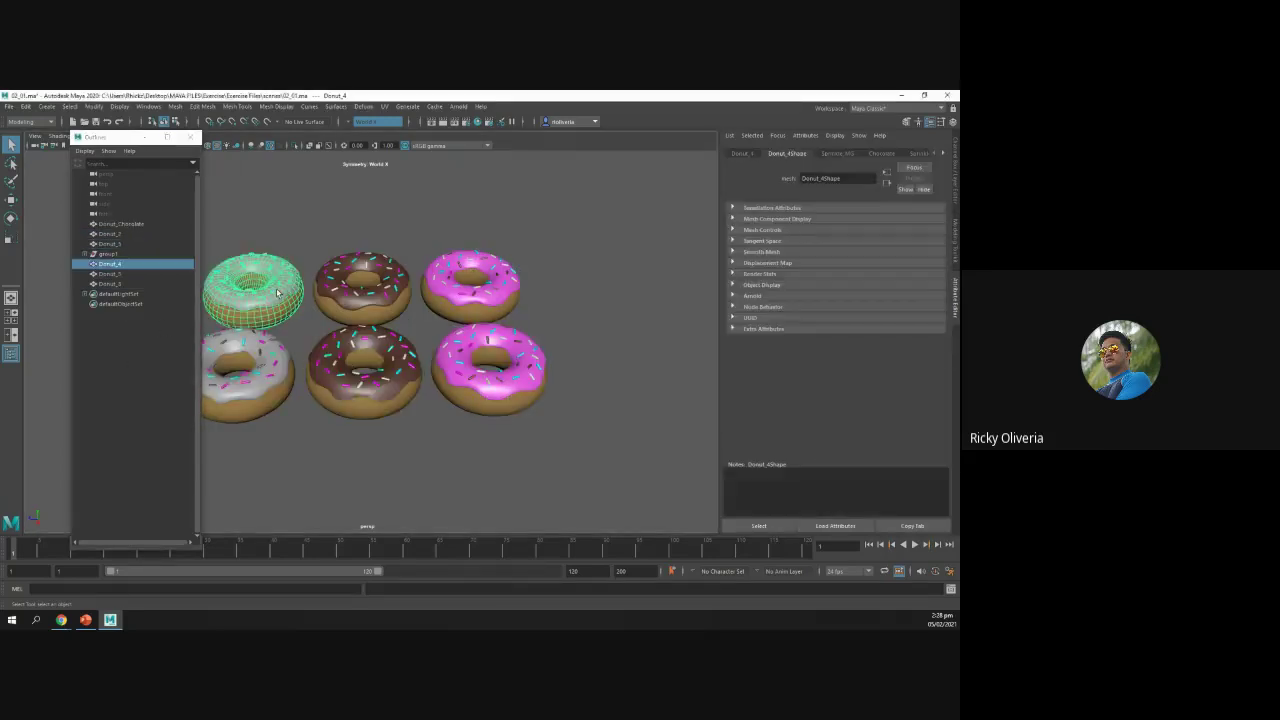
pyautogui.keyDown('shift'); pyautogui.click(385, 298); pyautogui.keyUp('shift')
pyautogui.keyDown('shift'); pyautogui.click(447, 290); pyautogui.keyUp('shift')
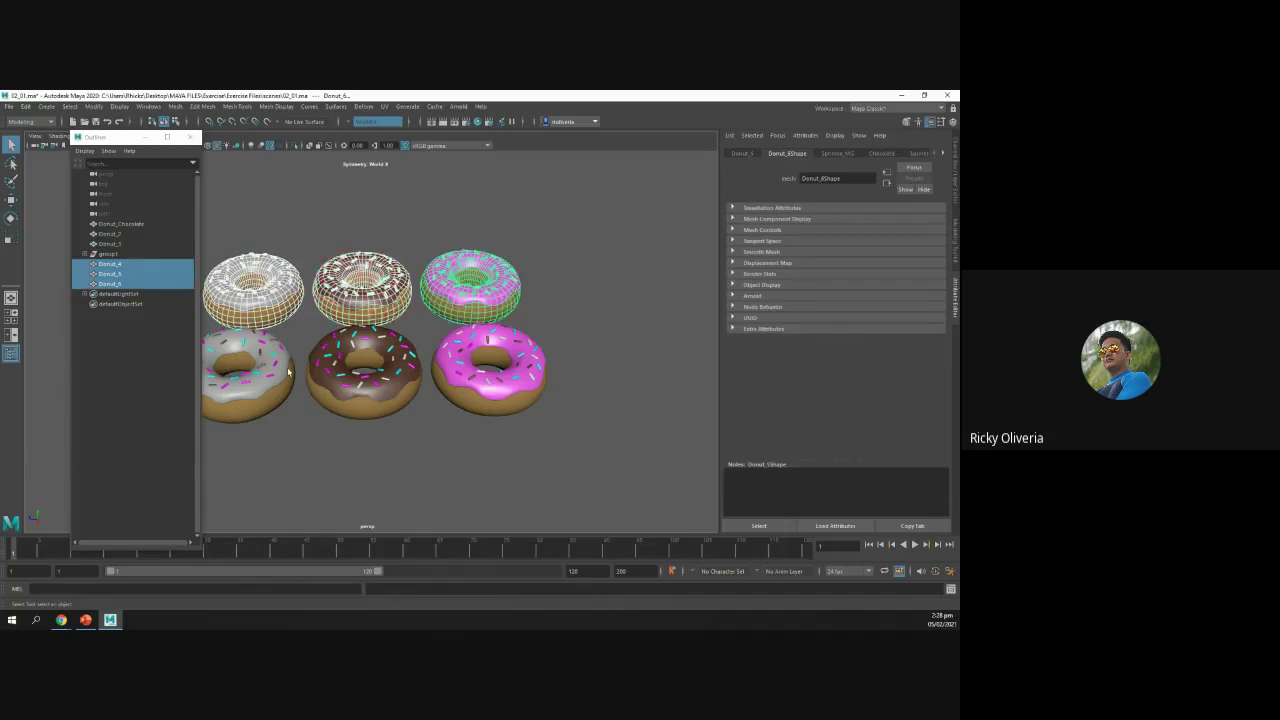
pyautogui.keyDown('shift'); pyautogui.click(279, 376); pyautogui.keyUp('shift')
pyautogui.keyDown('shift'); pyautogui.click(367, 380); pyautogui.keyUp('shift')
pyautogui.keyDown('shift'); pyautogui.click(492, 392); pyautogui.keyUp('shift')
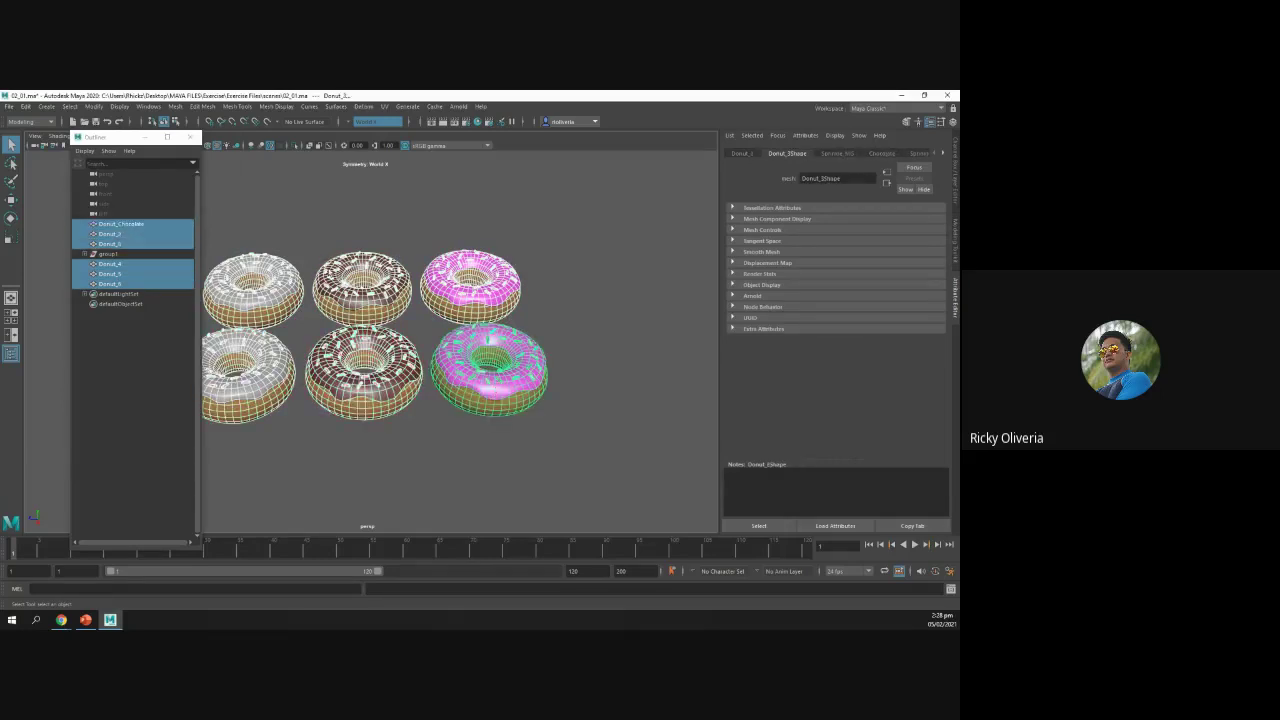
pyautogui.click(25, 106)
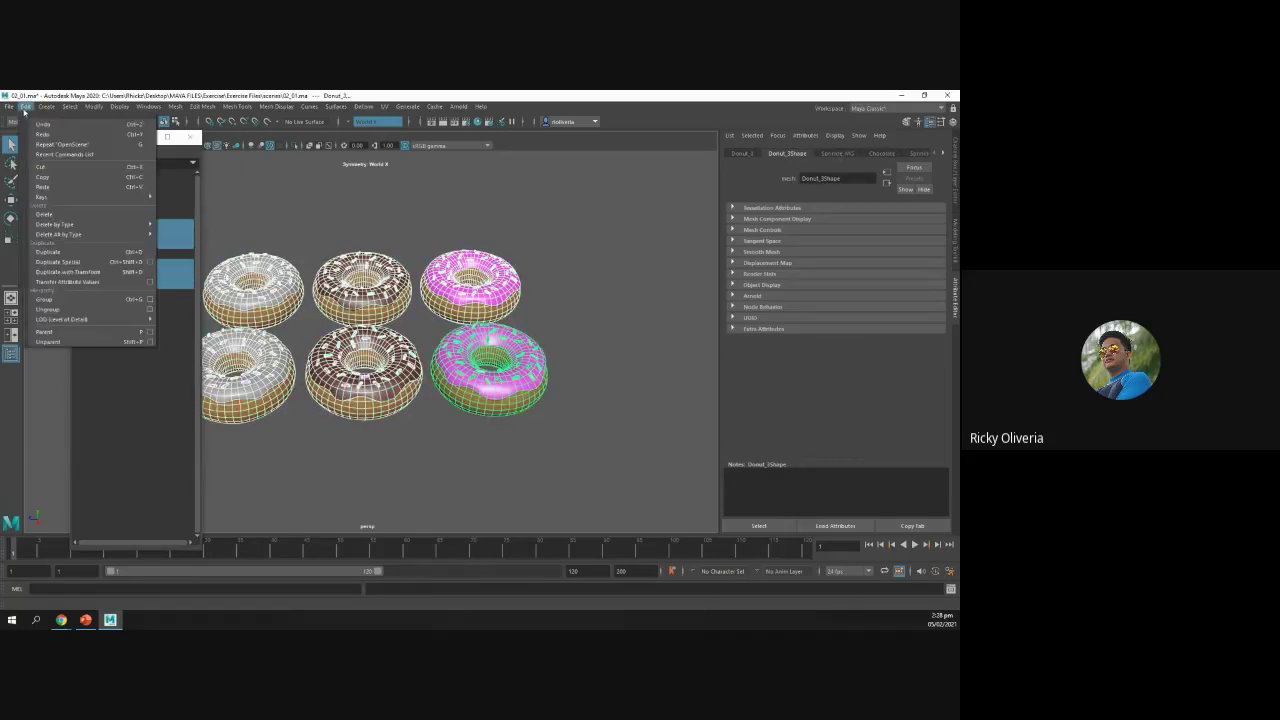
pyautogui.click(72, 300)
# Step: Expand the new donut group in the Outliner and rename it donut
pyautogui.click(86, 235)
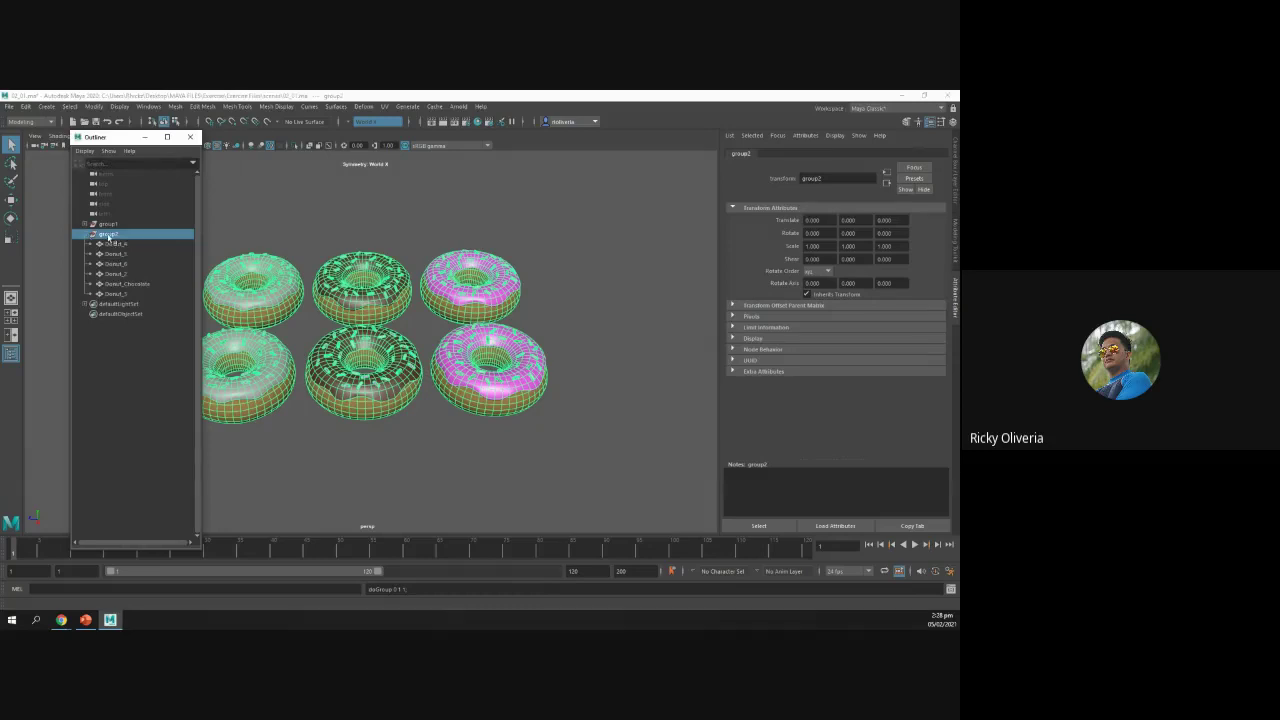
pyautogui.doubleClick(108, 236)
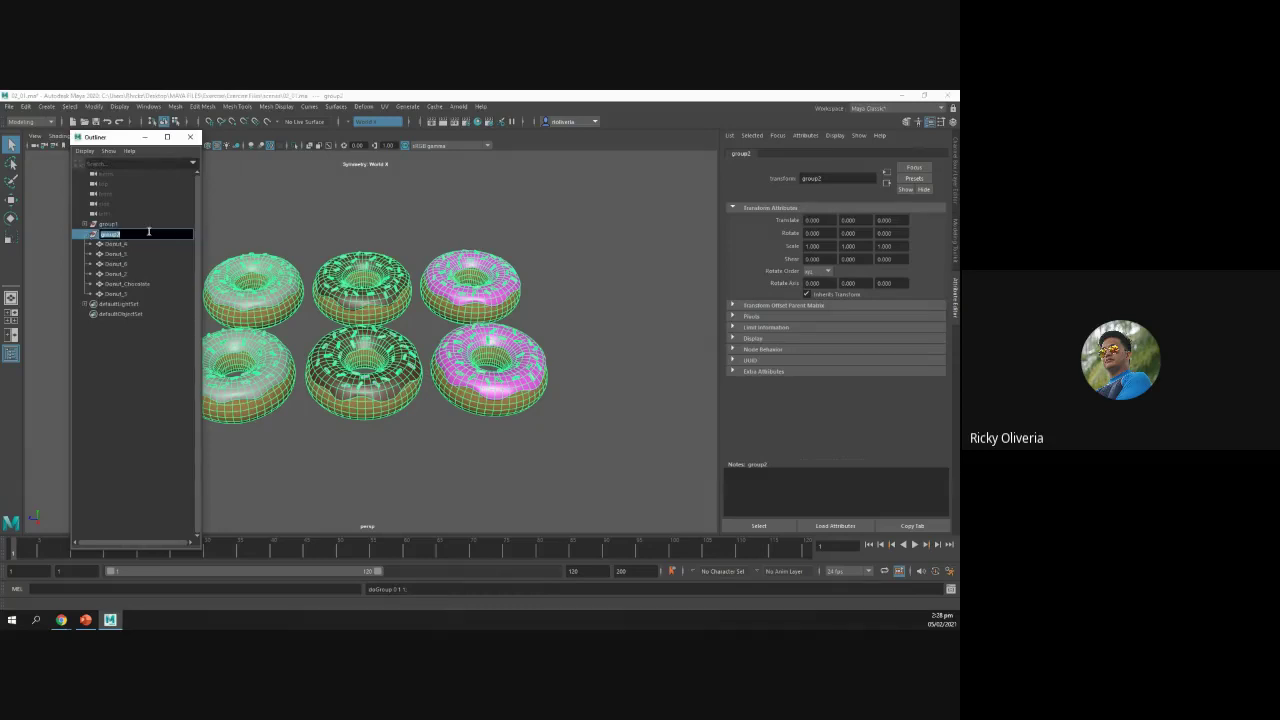
pyautogui.write('donut')
pyautogui.press('Return')
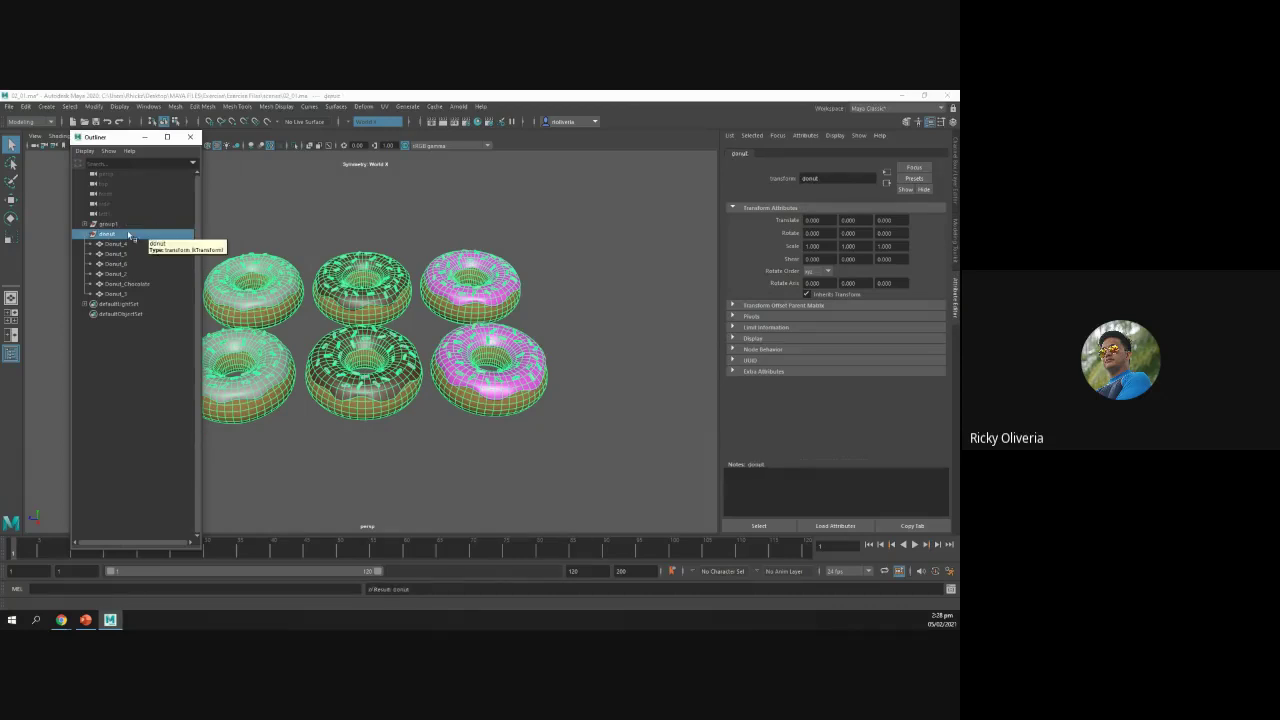
# Step: Check which objects belong to group1 and the donut group in the Outliner, and rename group1 as lights
pyautogui.click(114, 225)
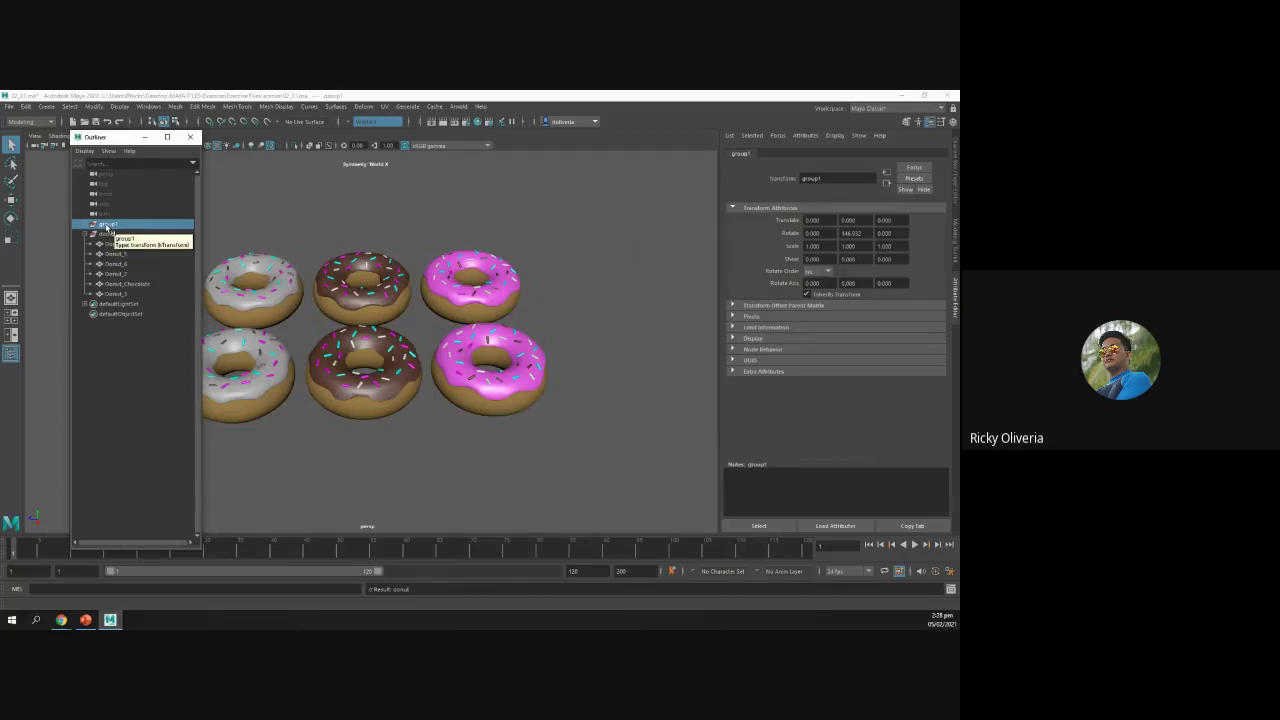
pyautogui.click(141, 244)
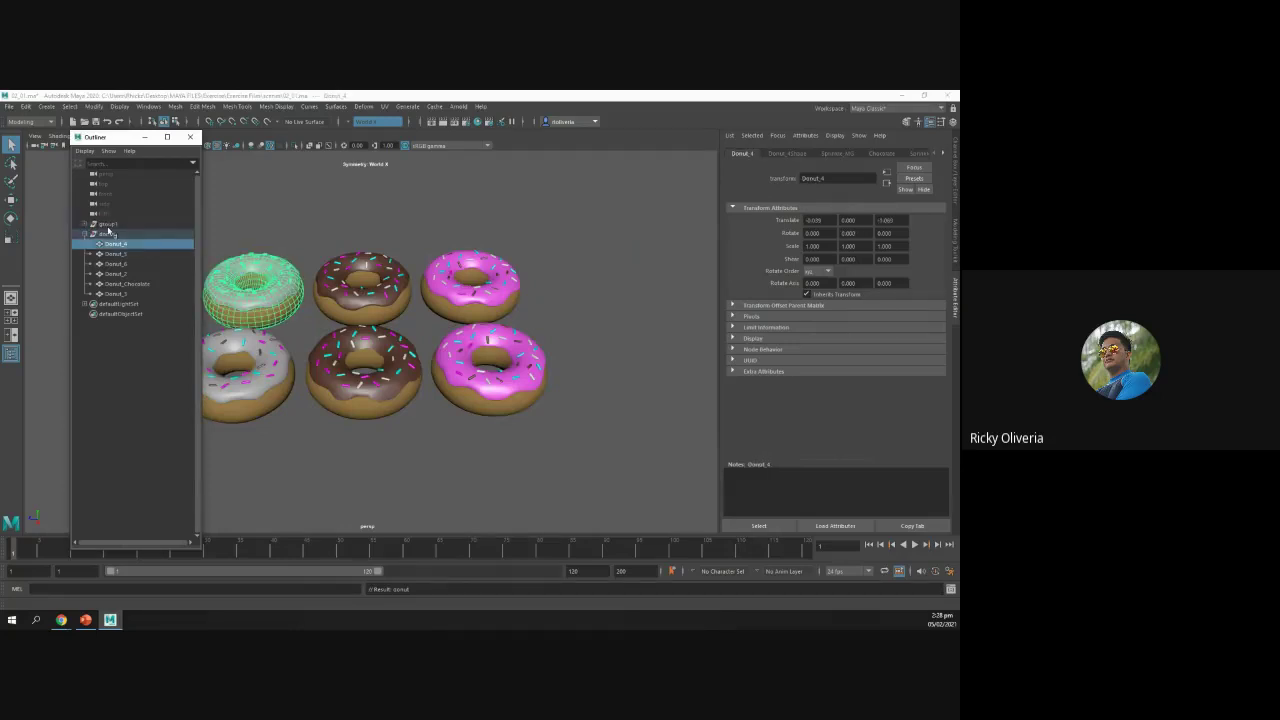
pyautogui.click(86, 224)
pyautogui.click(86, 224)
pyautogui.doubleClick(108, 224)
pyautogui.write('d')
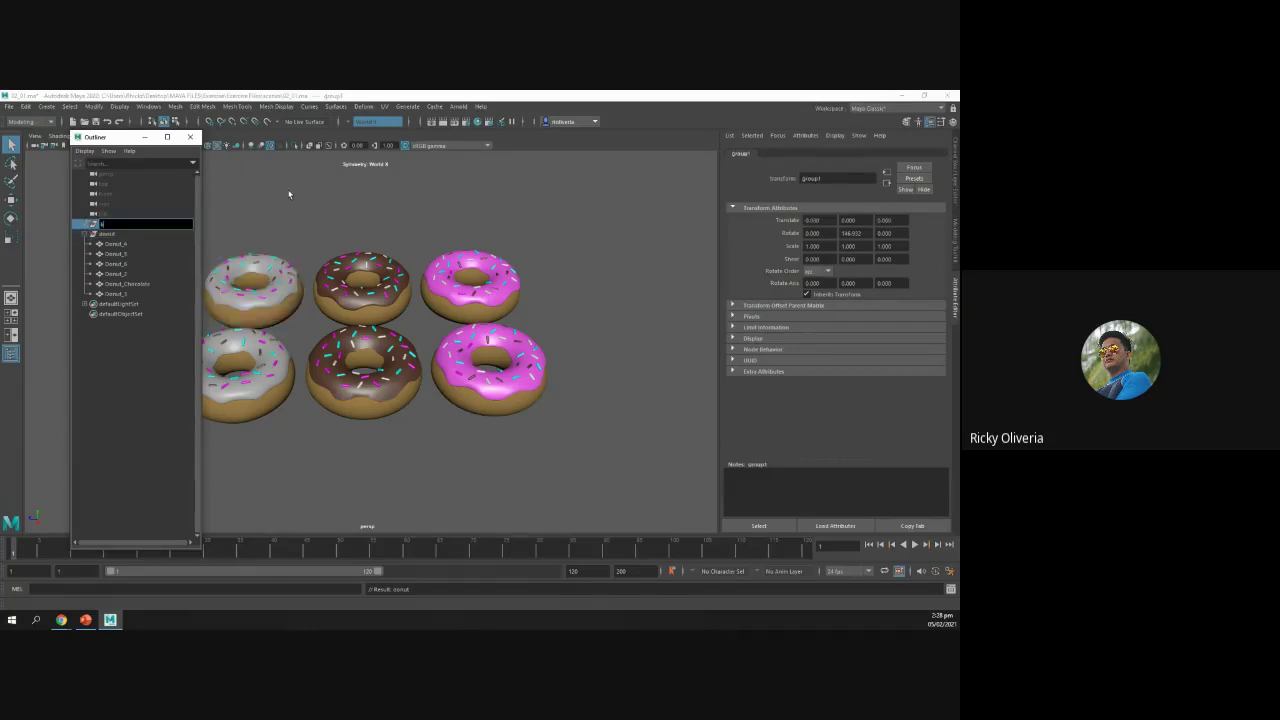
pyautogui.press('Return')
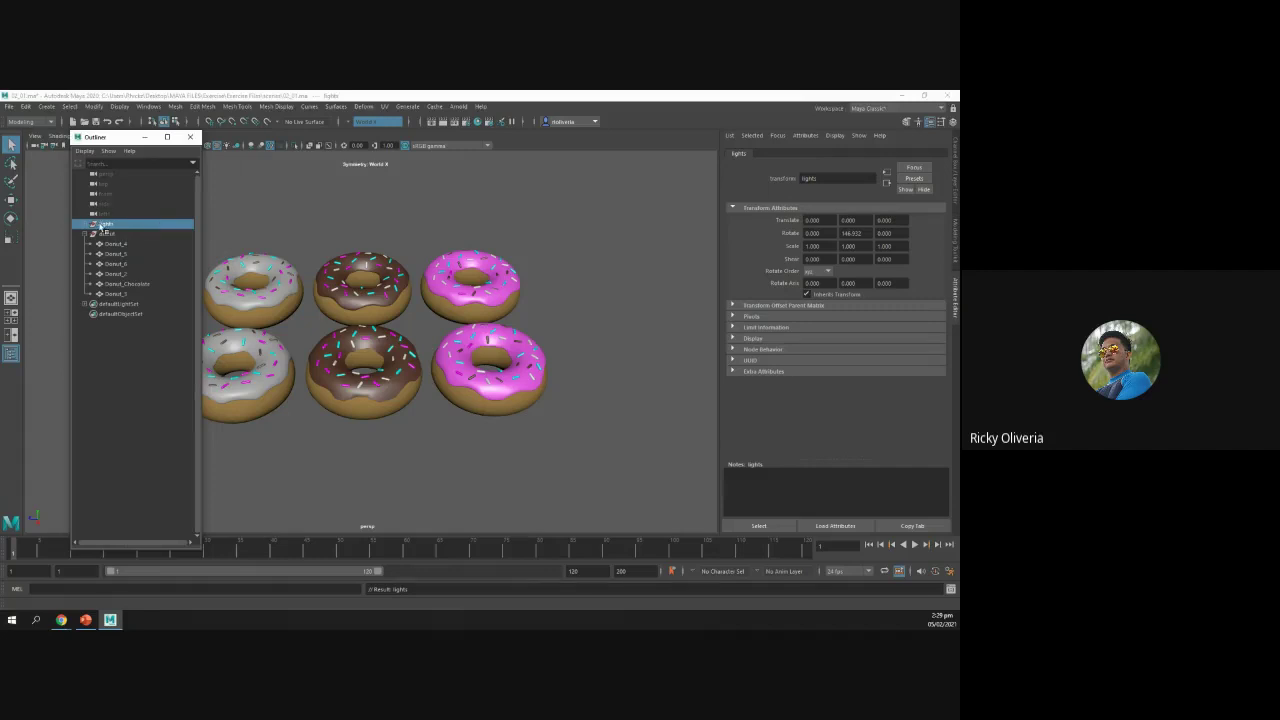
# Step: Nest the lights group inside the donut group in the Outliner and clear the selection
pyautogui.keyDown('shift'); pyautogui.click(104, 234); pyautogui.keyUp('shift')
pyautogui.keyDown('ctrl'); pyautogui.click(104, 234); pyautogui.keyUp('ctrl')
pyautogui.moveTo(105, 224); pyautogui.dragTo(106, 236)
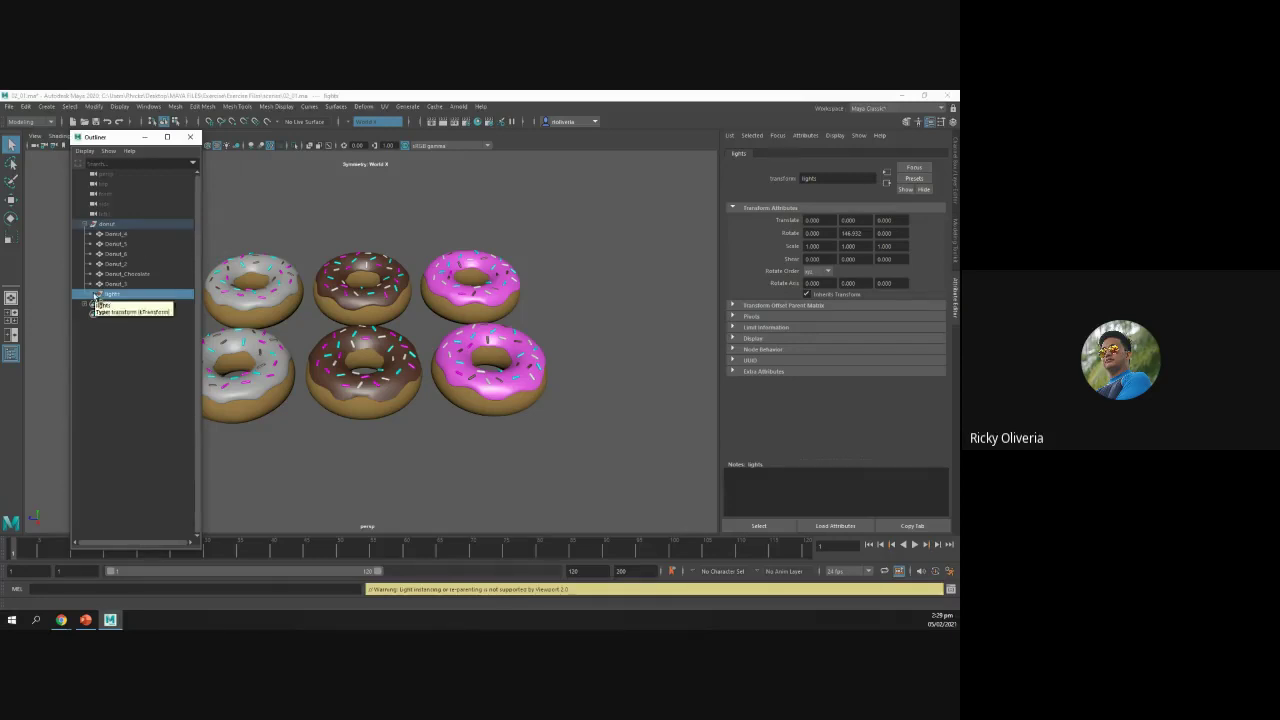
pyautogui.click(140, 386)
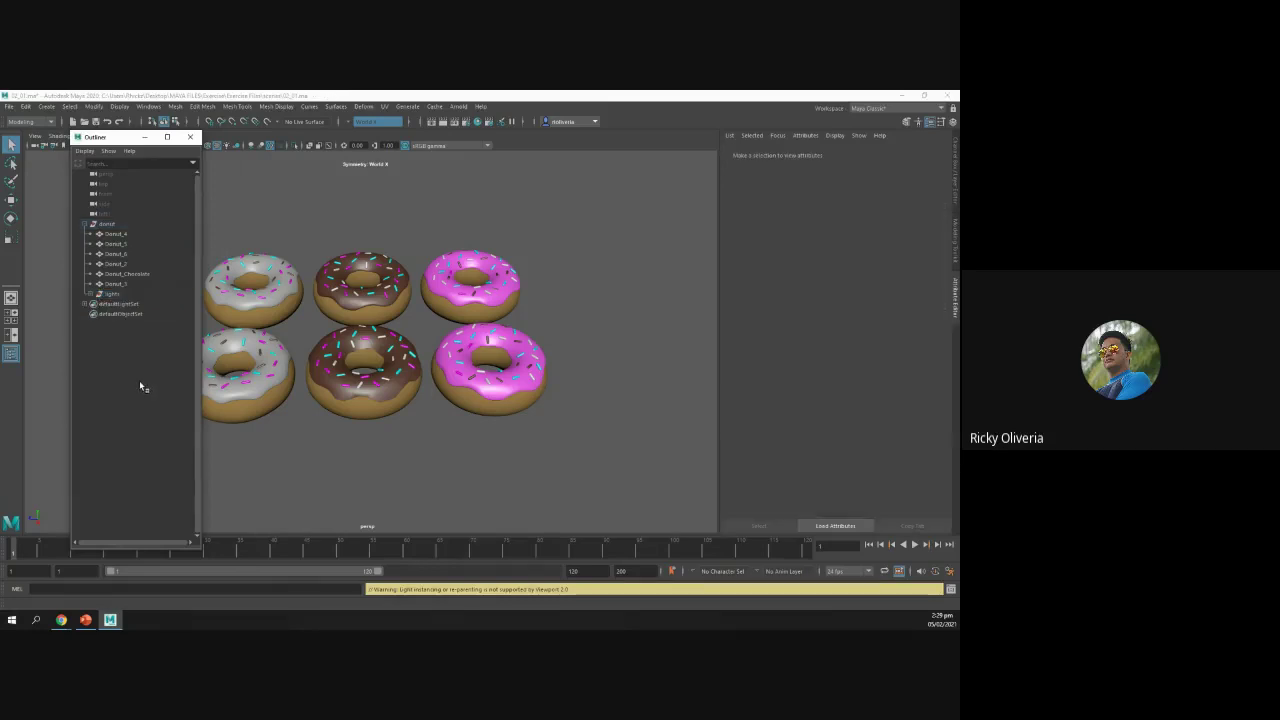
# Step: Switch to PowerPoint, highlight the point about making a group of groups, and go to the Understanding Hyper Graphs slide
pyautogui.click(85, 621)
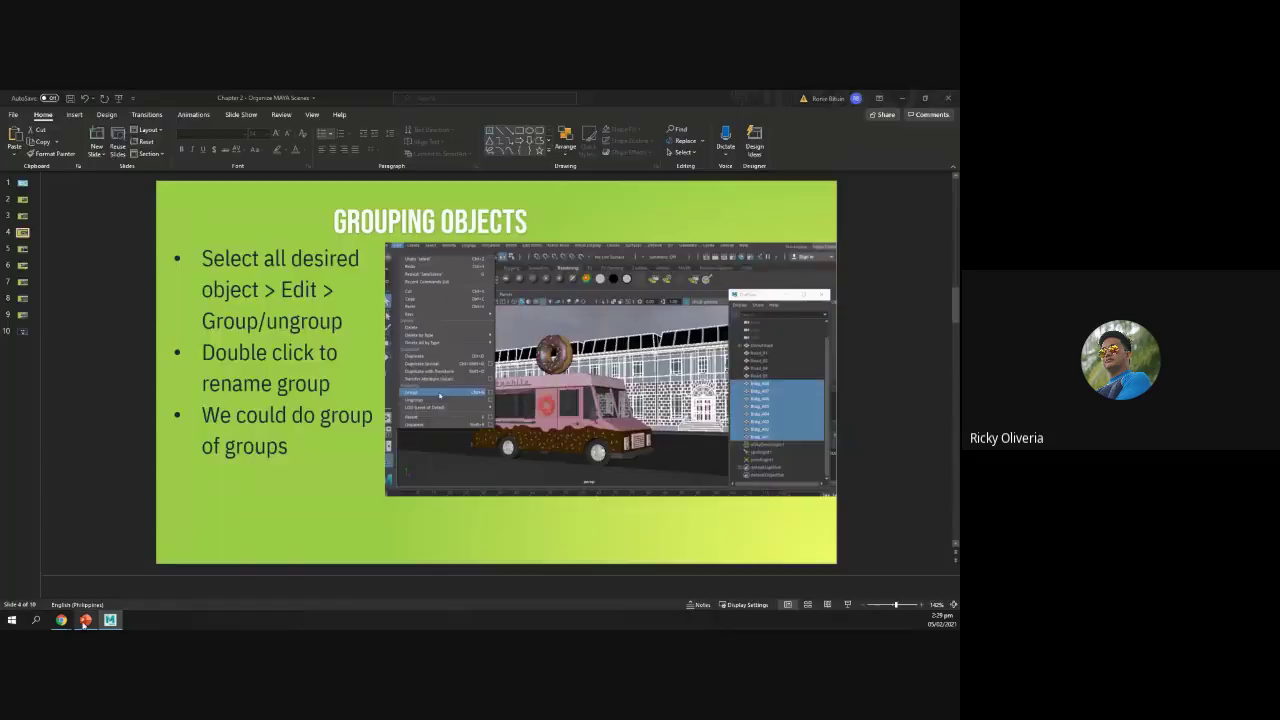
pyautogui.tripleClick(220, 423)
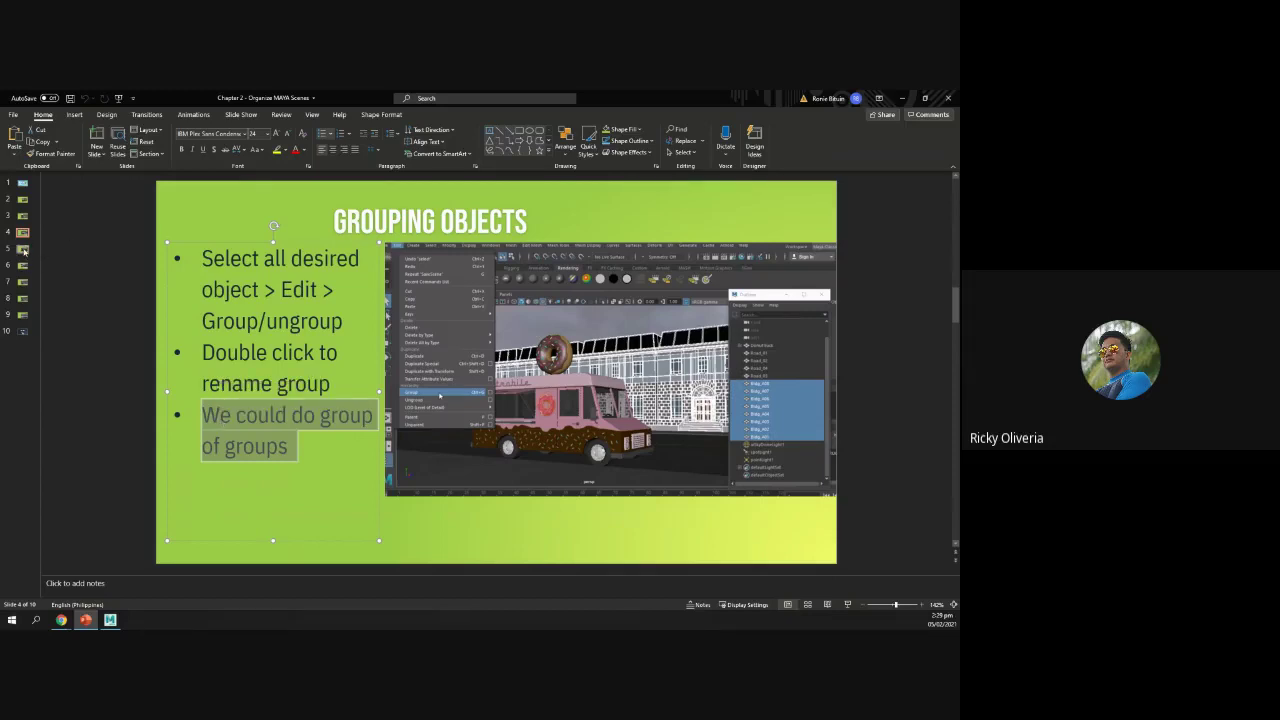
pyautogui.click(22, 249)
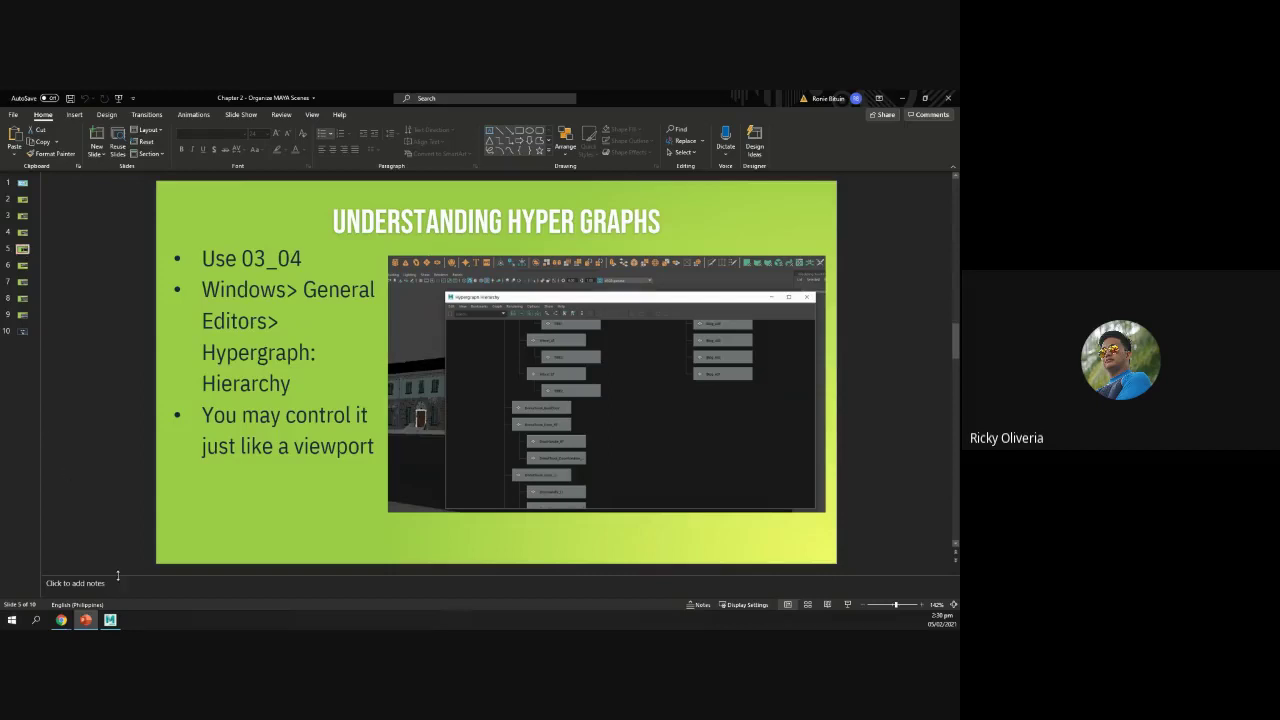
# Step: Switch to Maya, open the 03_04.ma scene, and close the Outliner window
pyautogui.click(110, 620)
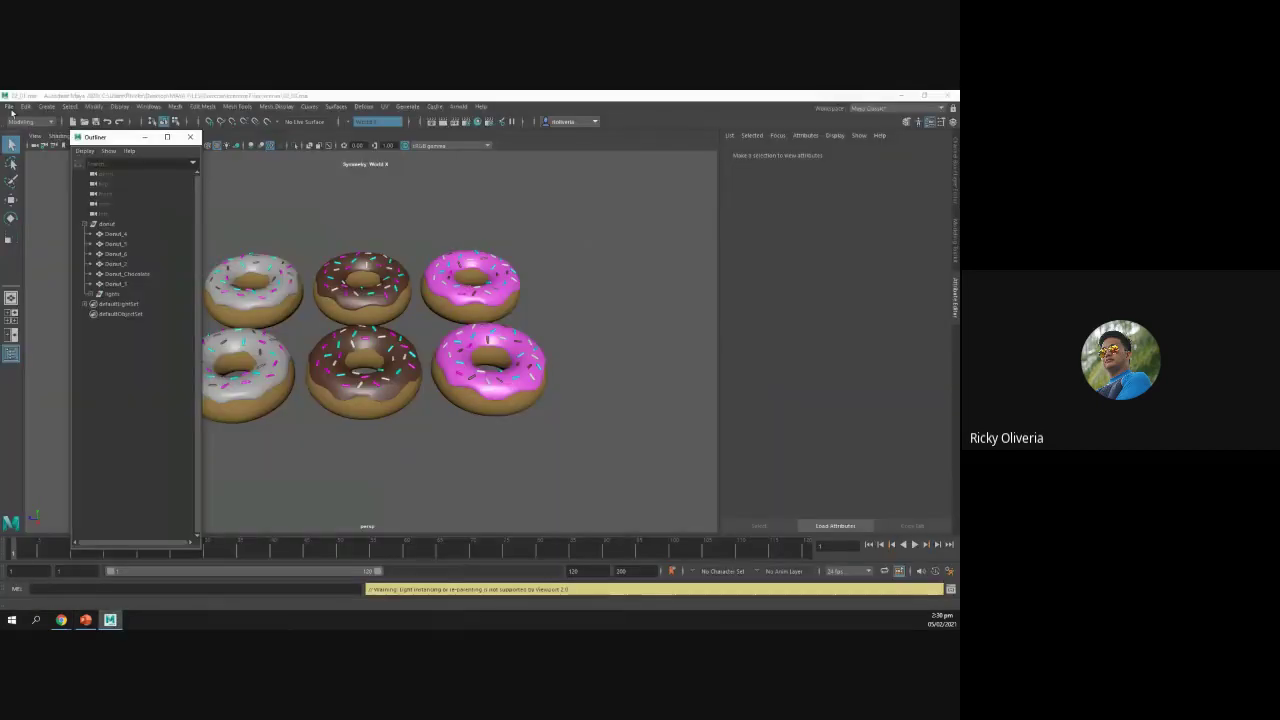
pyautogui.click(10, 106)
pyautogui.click(24, 131)
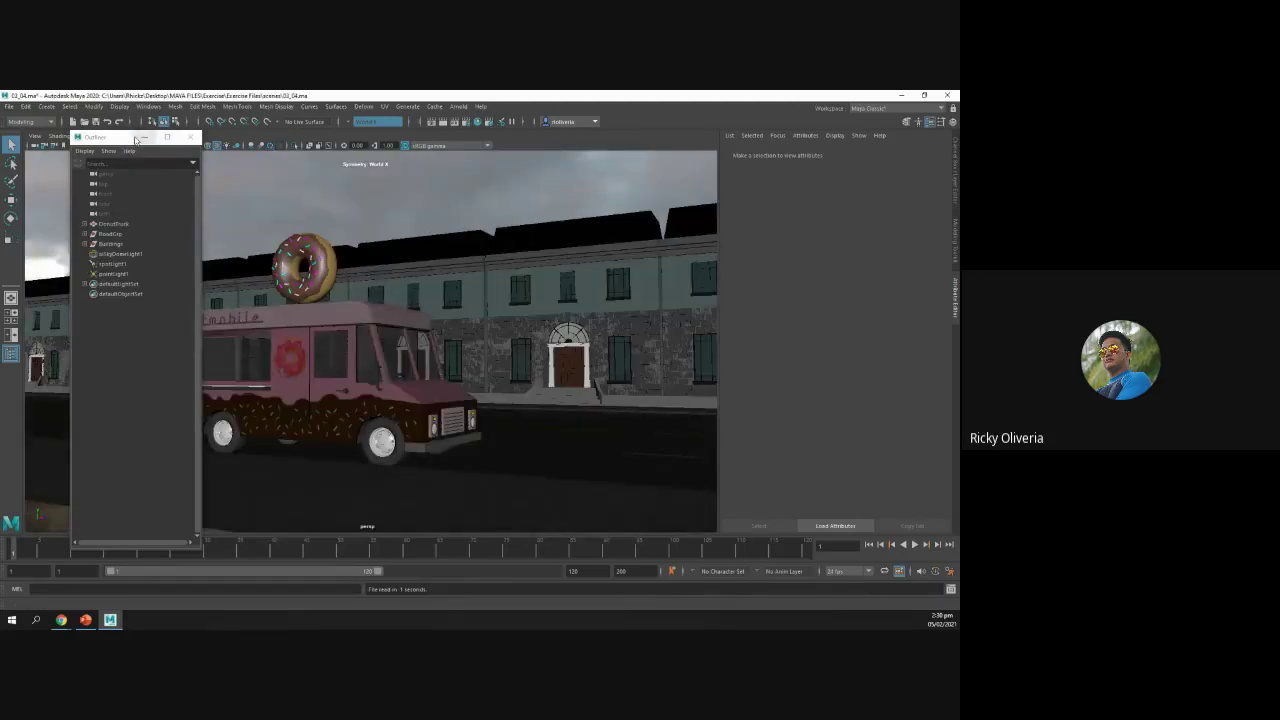
pyautogui.moveTo(119, 138); pyautogui.dragTo(97, 138)
pyautogui.click(170, 137)
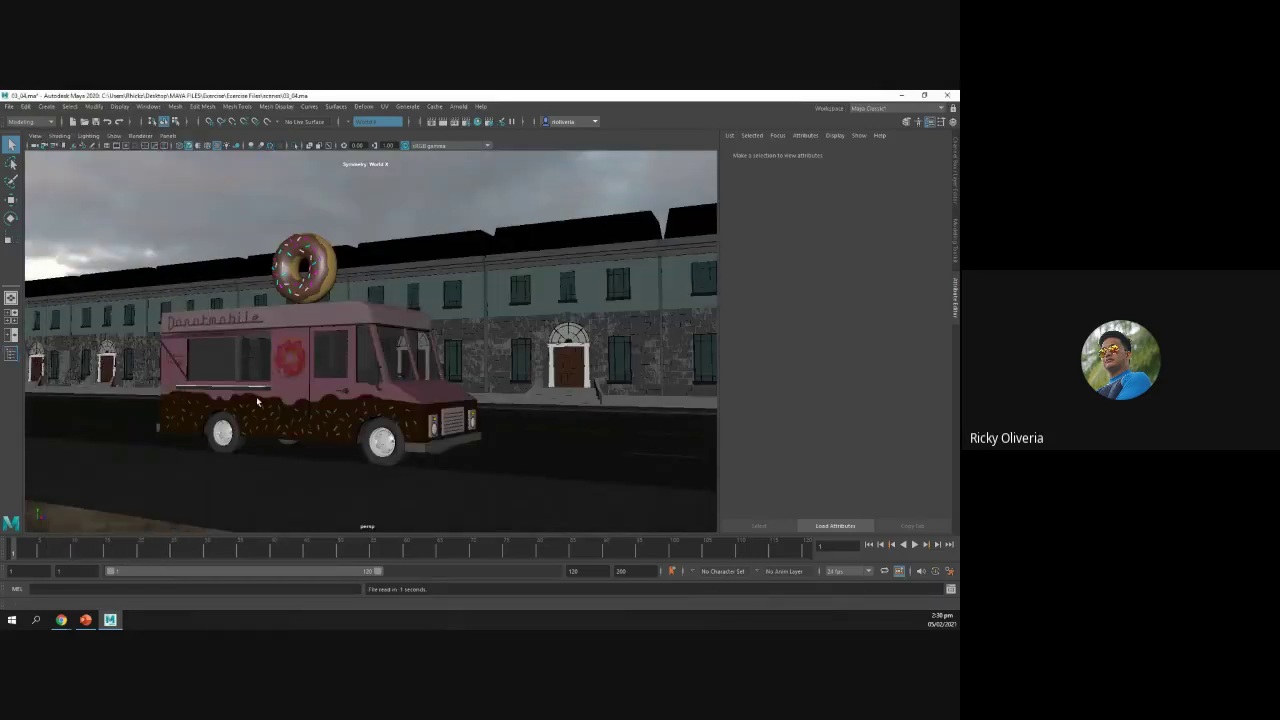
# Step: Examine the donut truck from a higher angle and select the road section beneath it
pyautogui.keyDown('alt'); pyautogui.moveTo(244, 399); pyautogui.dragTo(242, 446); pyautogui.keyUp('alt')
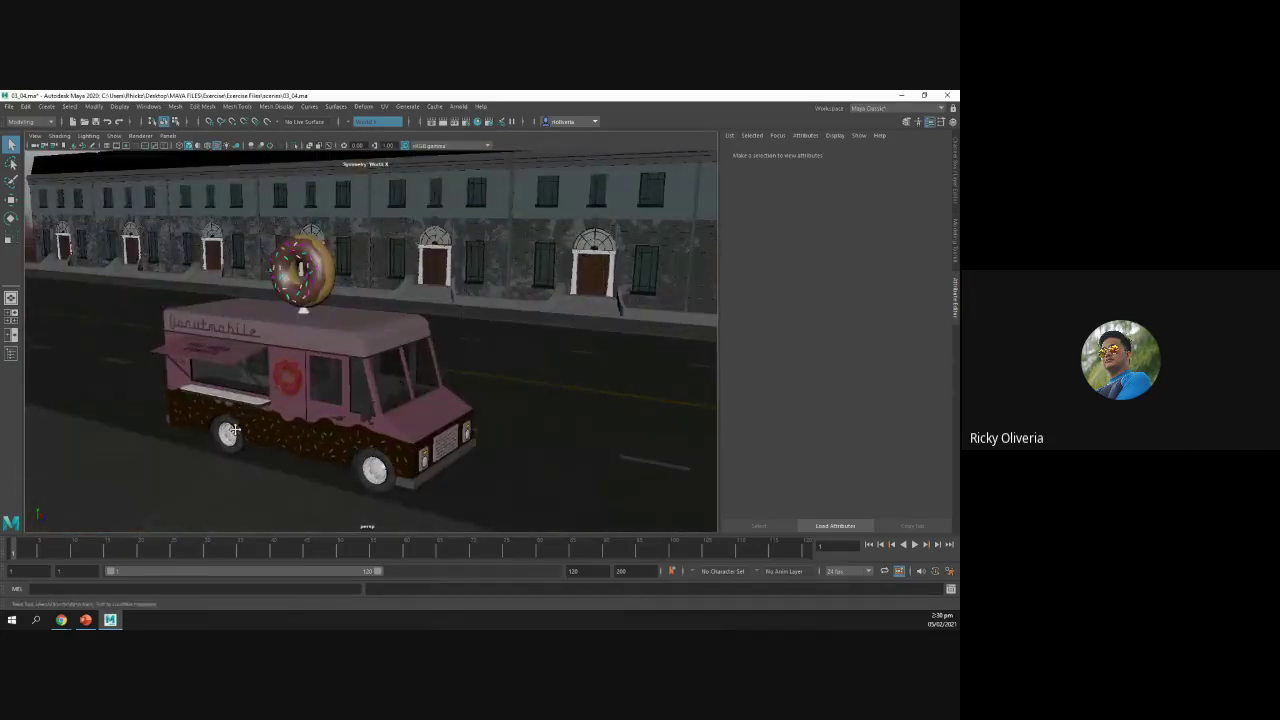
pyautogui.keyDown('alt'); pyautogui.moveTo(235, 430); pyautogui.dragTo(304, 414, button='middle'); pyautogui.keyUp('alt')
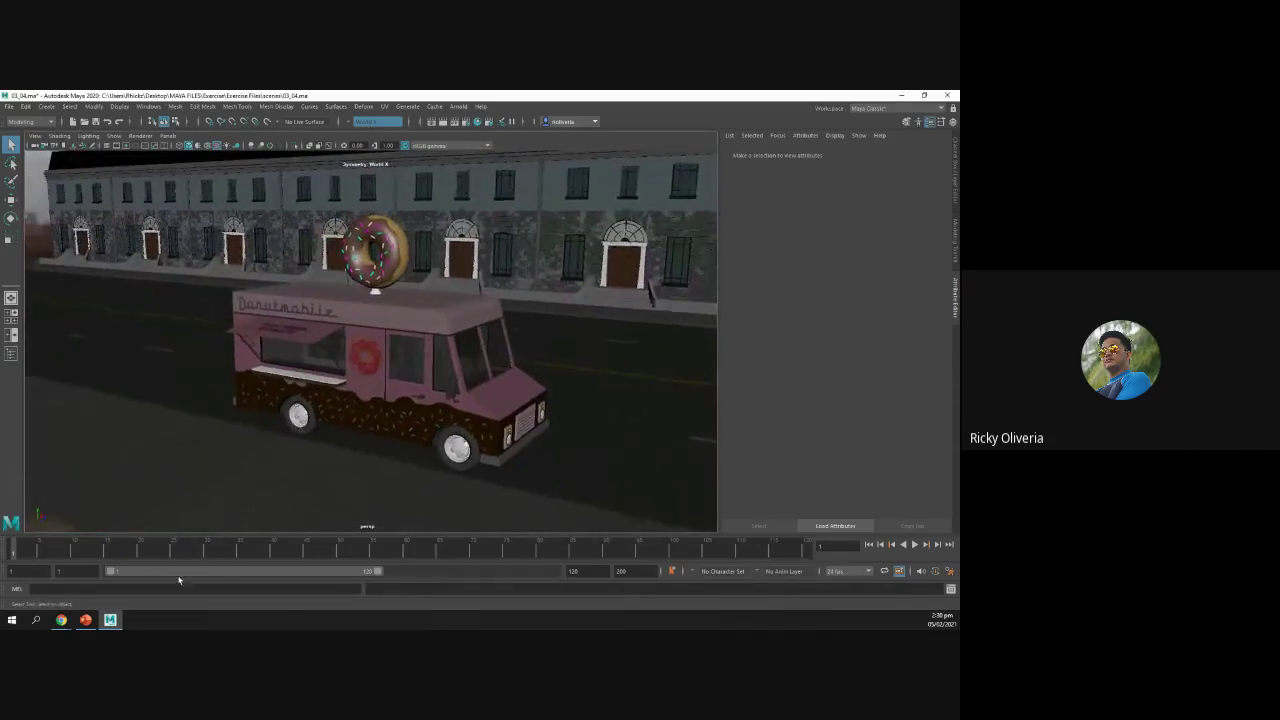
pyautogui.moveTo(110, 620)
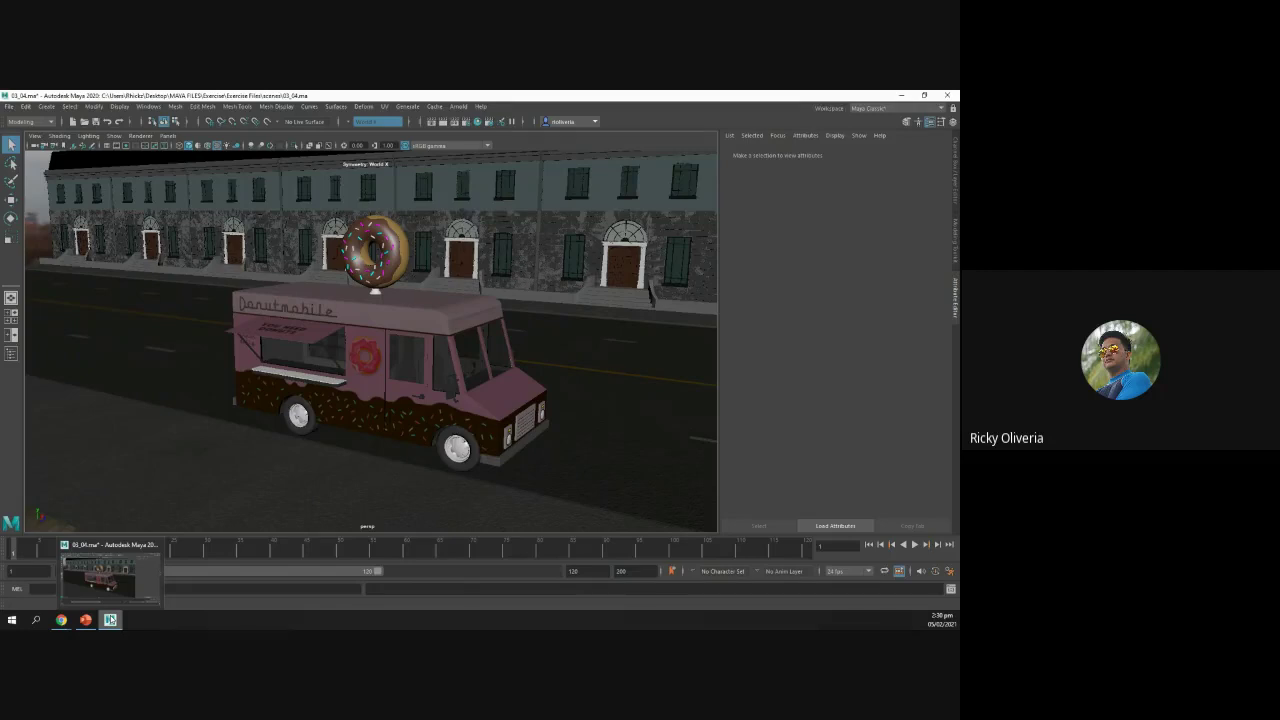
pyautogui.click(213, 515)
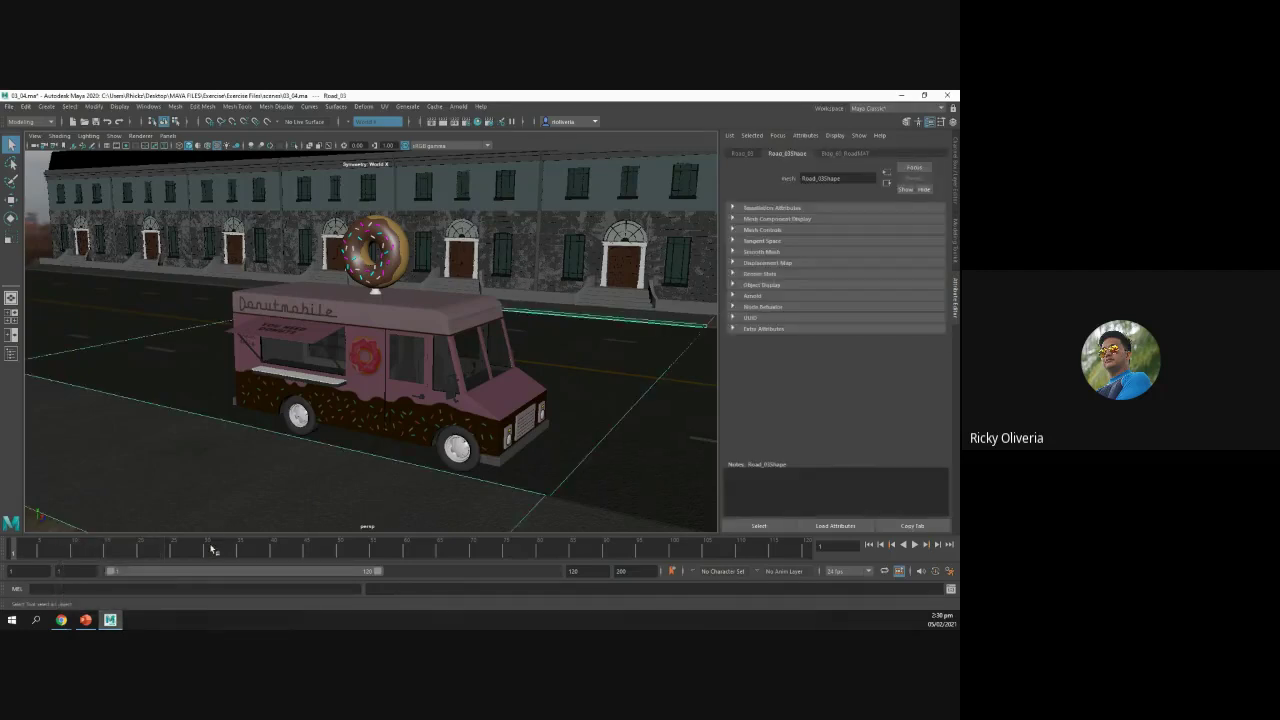
# Step: Recheck the hypergraph instructions on the PowerPoint slide and open the Hypergraph: Hierarchy editor in Maya
pyautogui.click(85, 620)
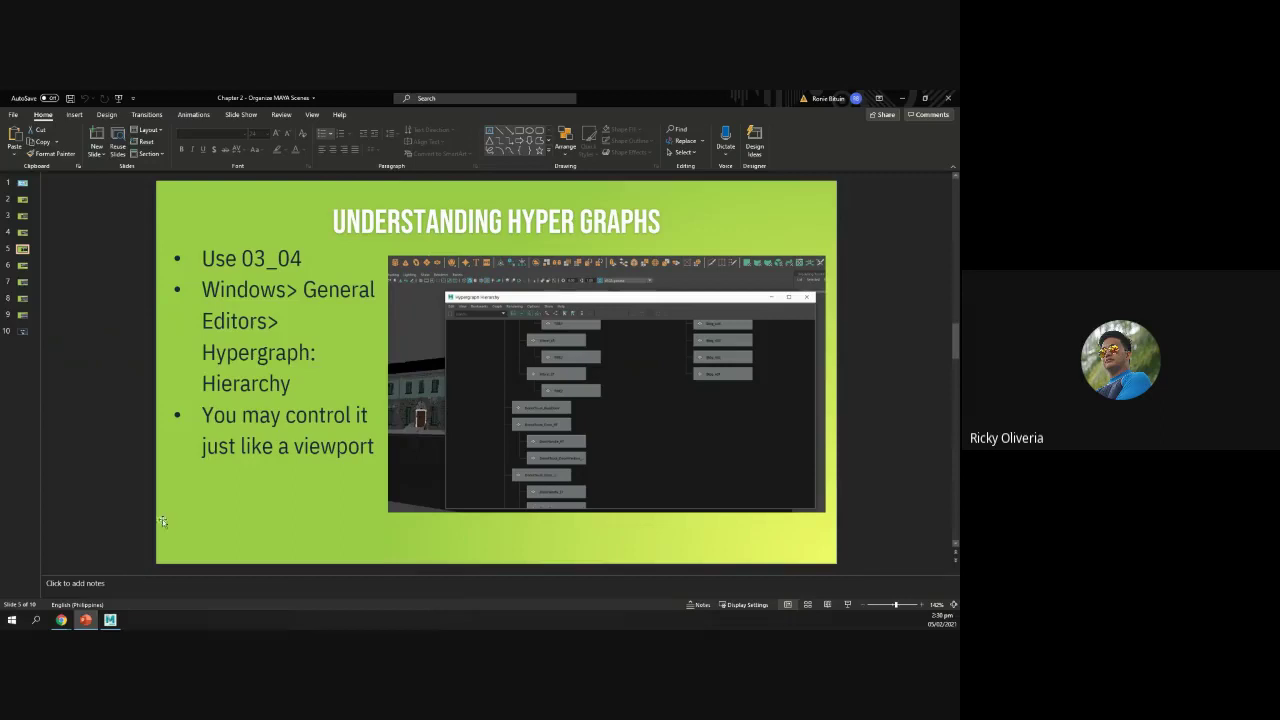
pyautogui.click(110, 620)
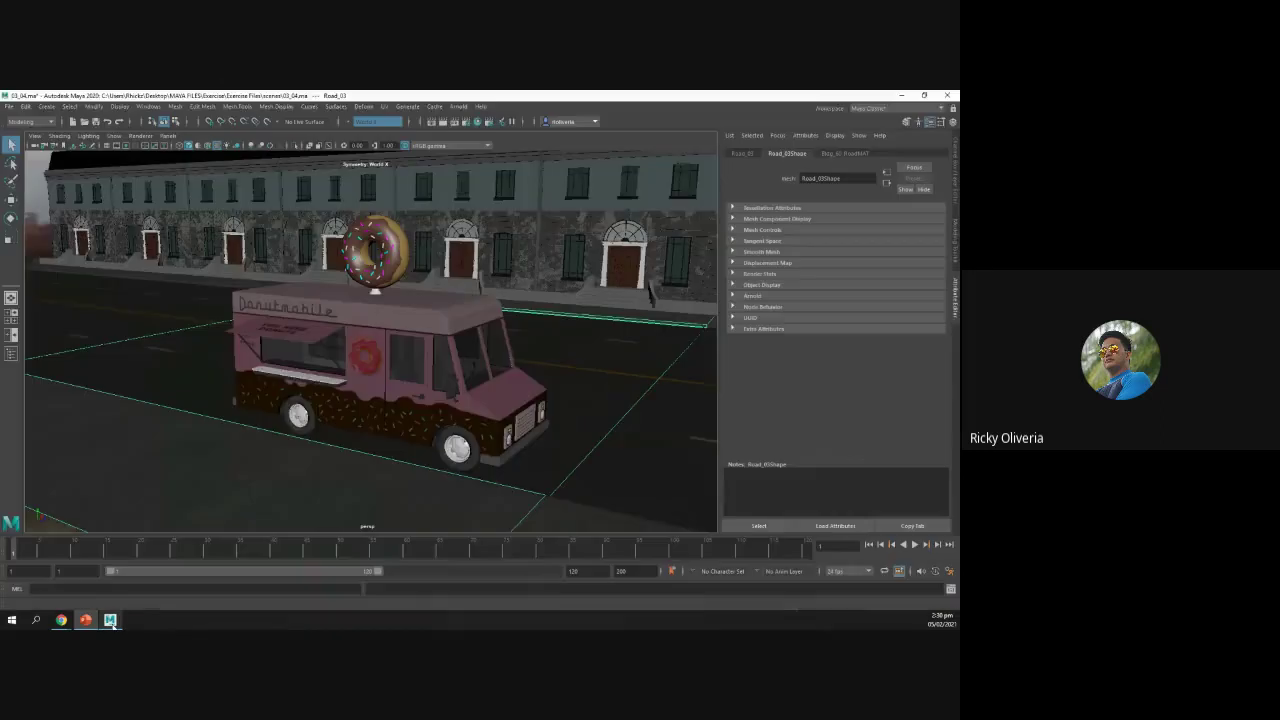
pyautogui.click(148, 107)
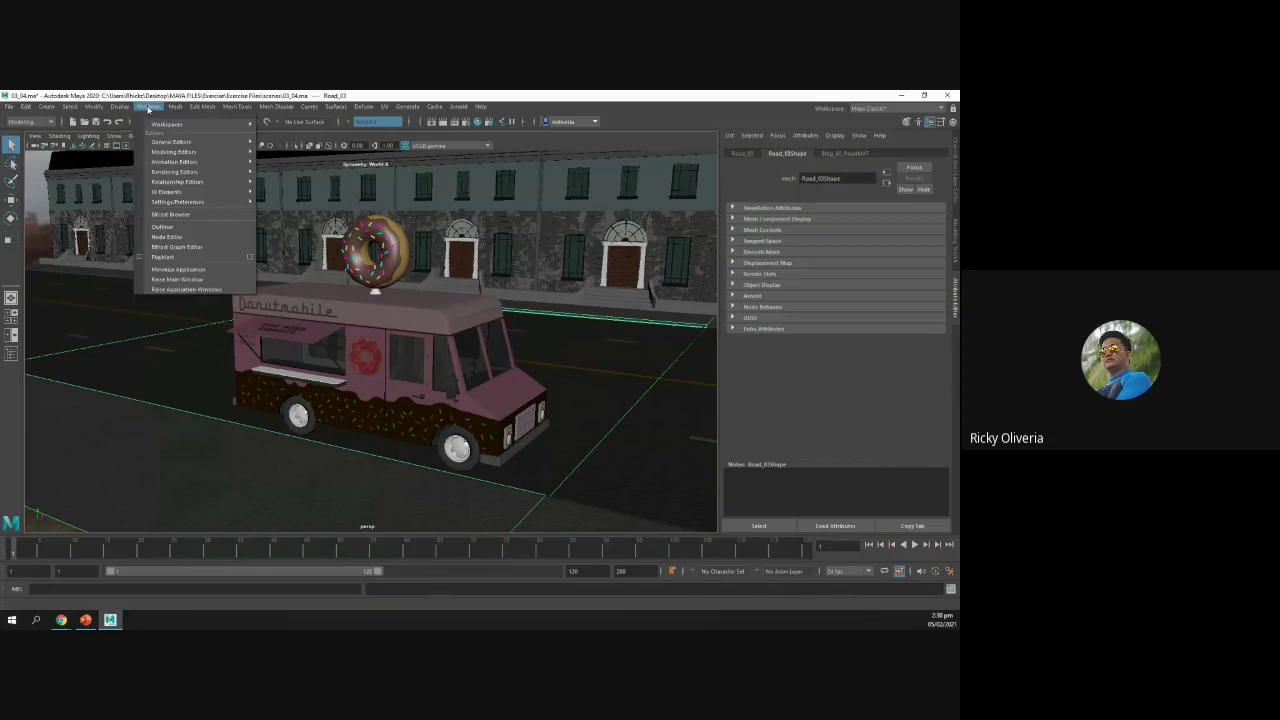
pyautogui.moveTo(167, 146)
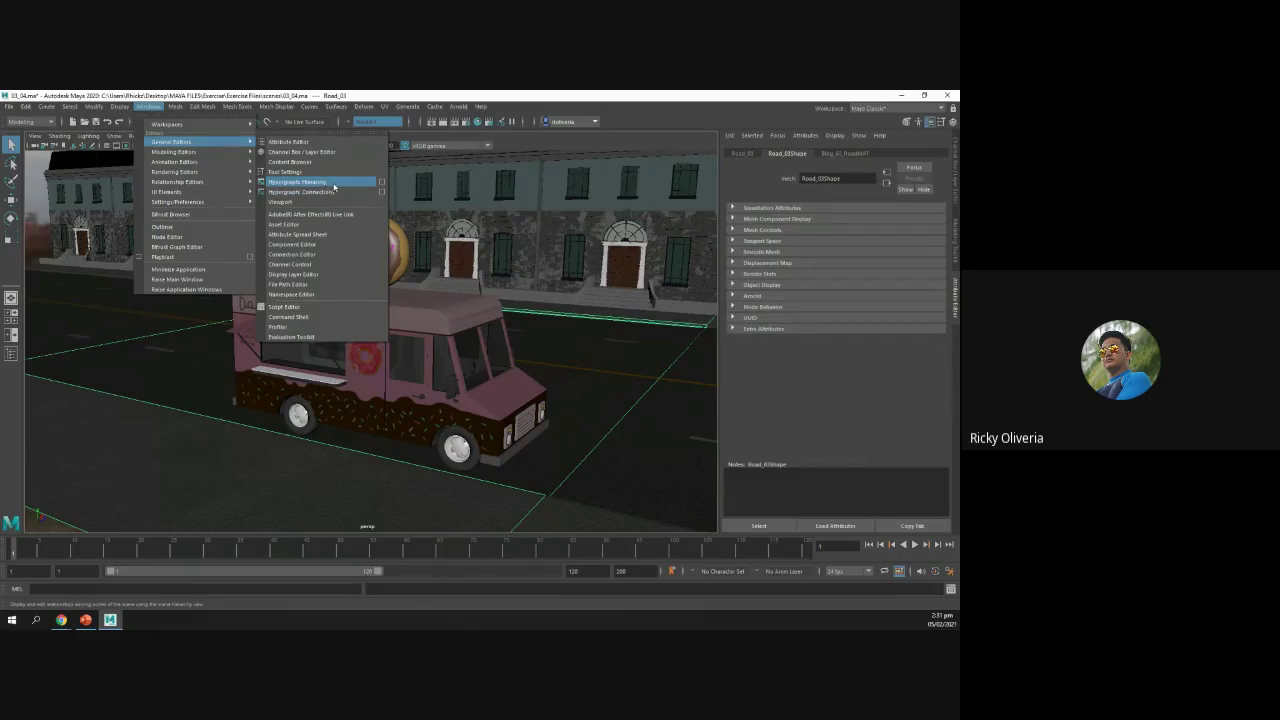
pyautogui.click(300, 182)
# Step: Enlarge the Hypergraph Hierarchy window, fit more of the node tree in it, and place it beside the truck
pyautogui.moveTo(260, 215); pyautogui.dragTo(465, 235)
pyautogui.moveTo(551, 395); pyautogui.dragTo(816, 584)
pyautogui.moveTo(533, 236); pyautogui.dragTo(446, 118)
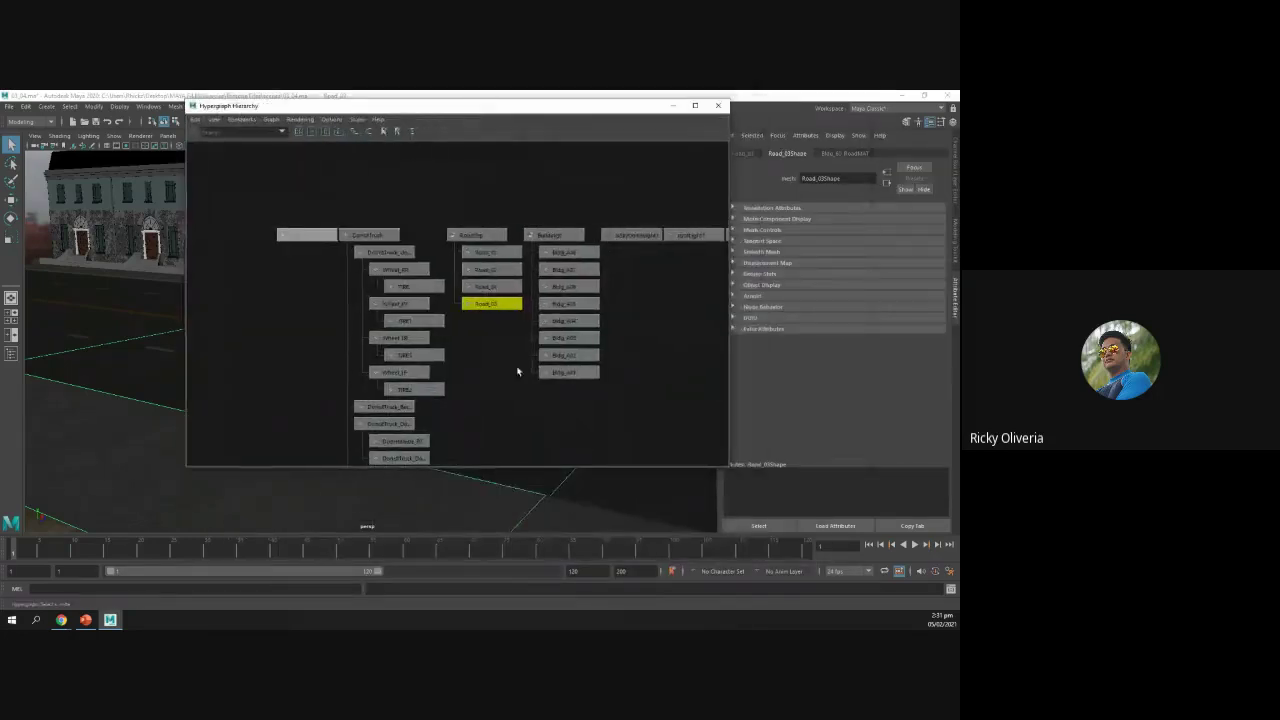
pyautogui.moveTo(514, 467); pyautogui.dragTo(502, 547)
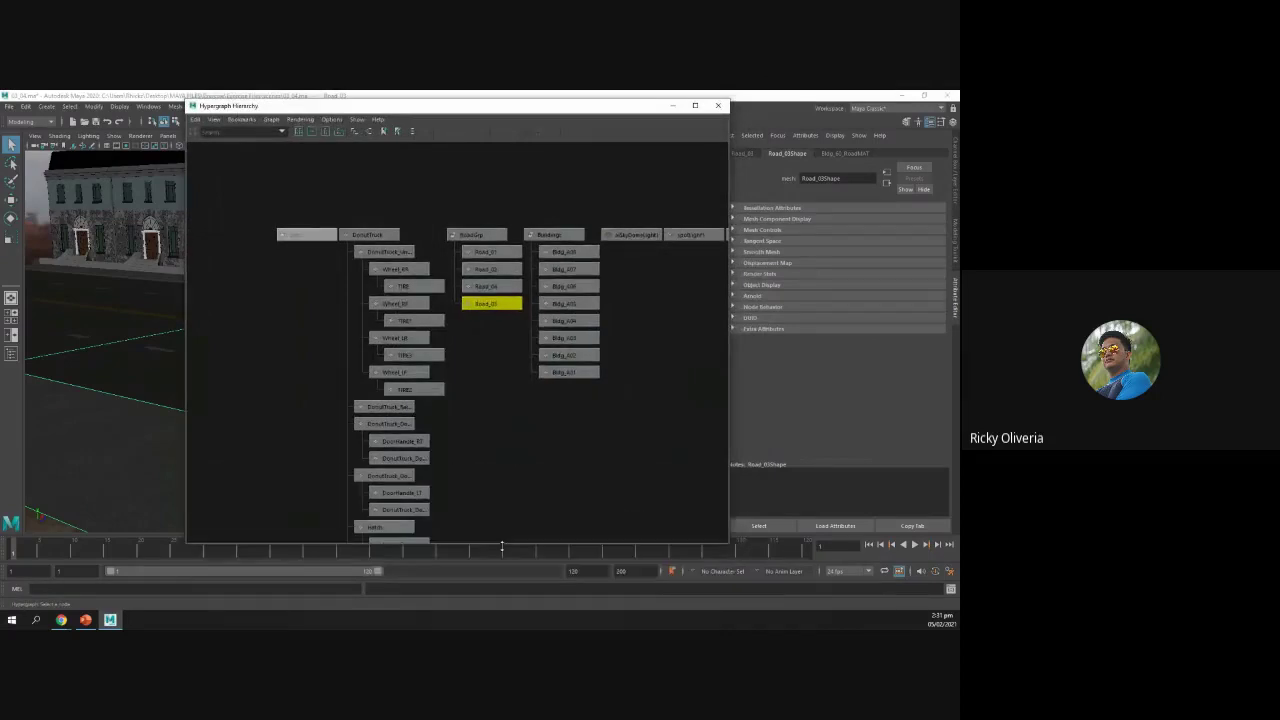
pyautogui.scroll(-4, 515, 457)
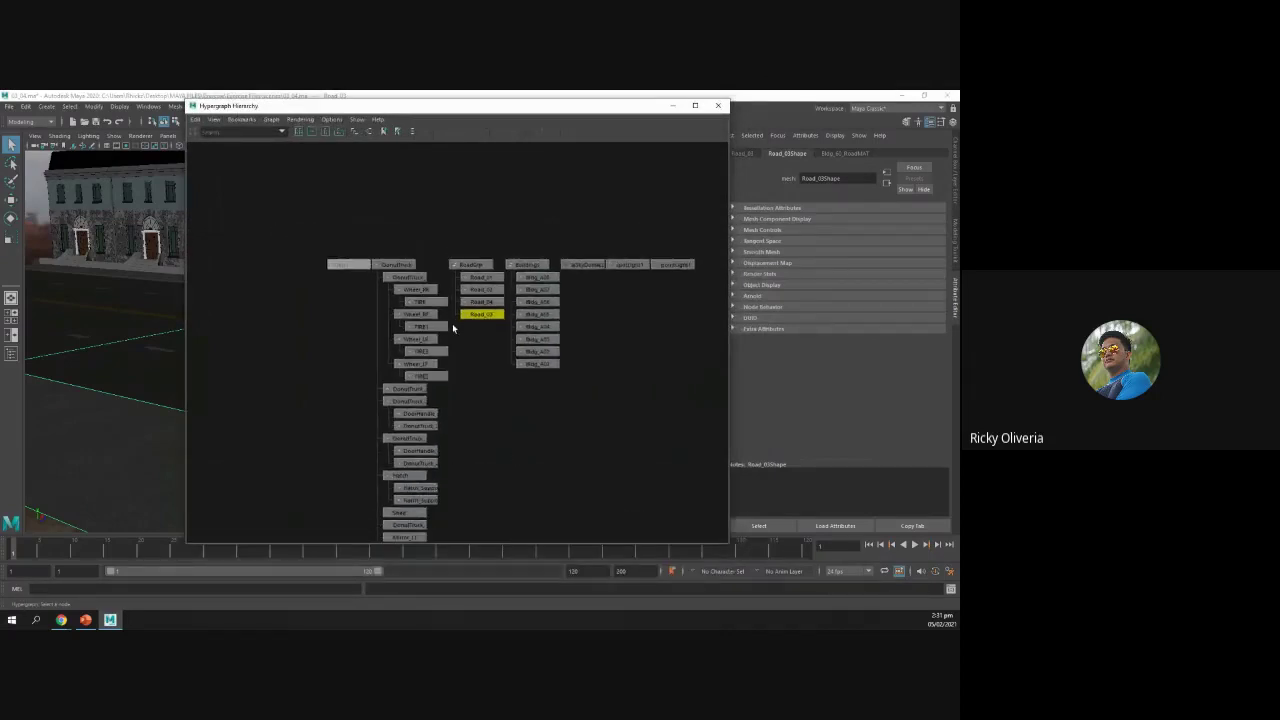
pyautogui.keyDown('alt'); pyautogui.moveTo(451, 400); pyautogui.dragTo(448, 314, button='middle'); pyautogui.keyUp('alt')
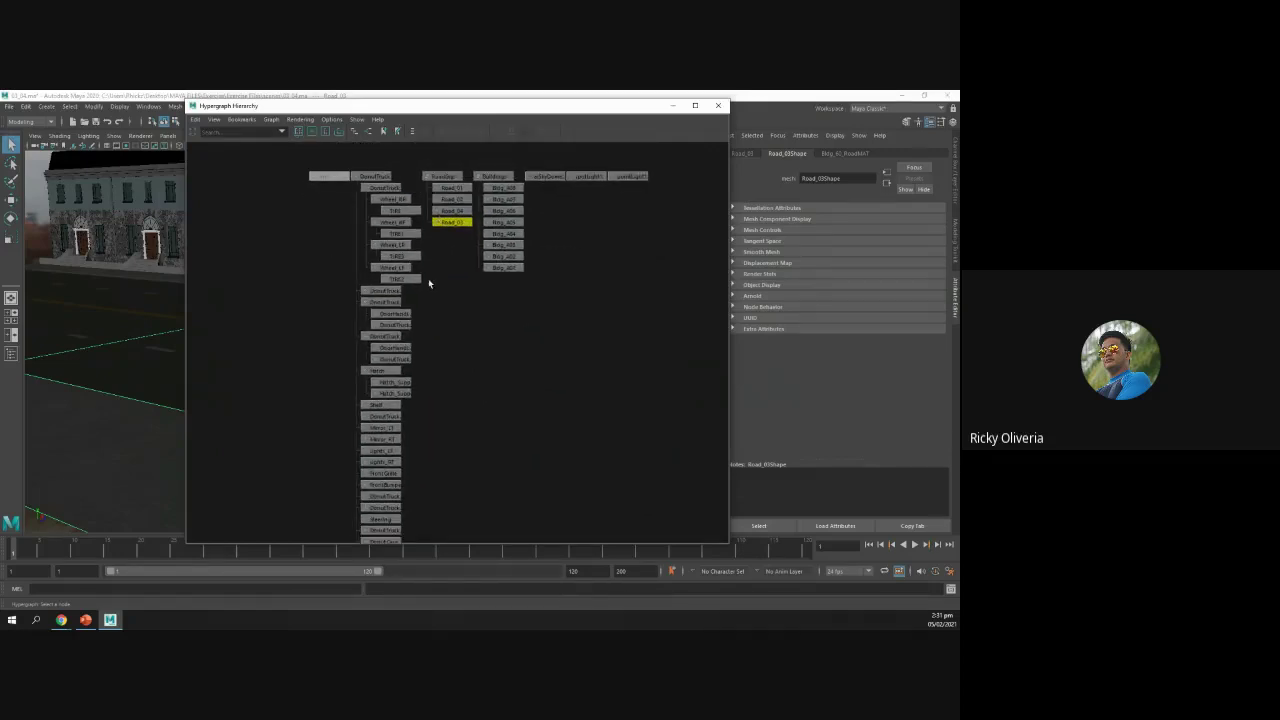
pyautogui.moveTo(451, 106); pyautogui.dragTo(661, 141)
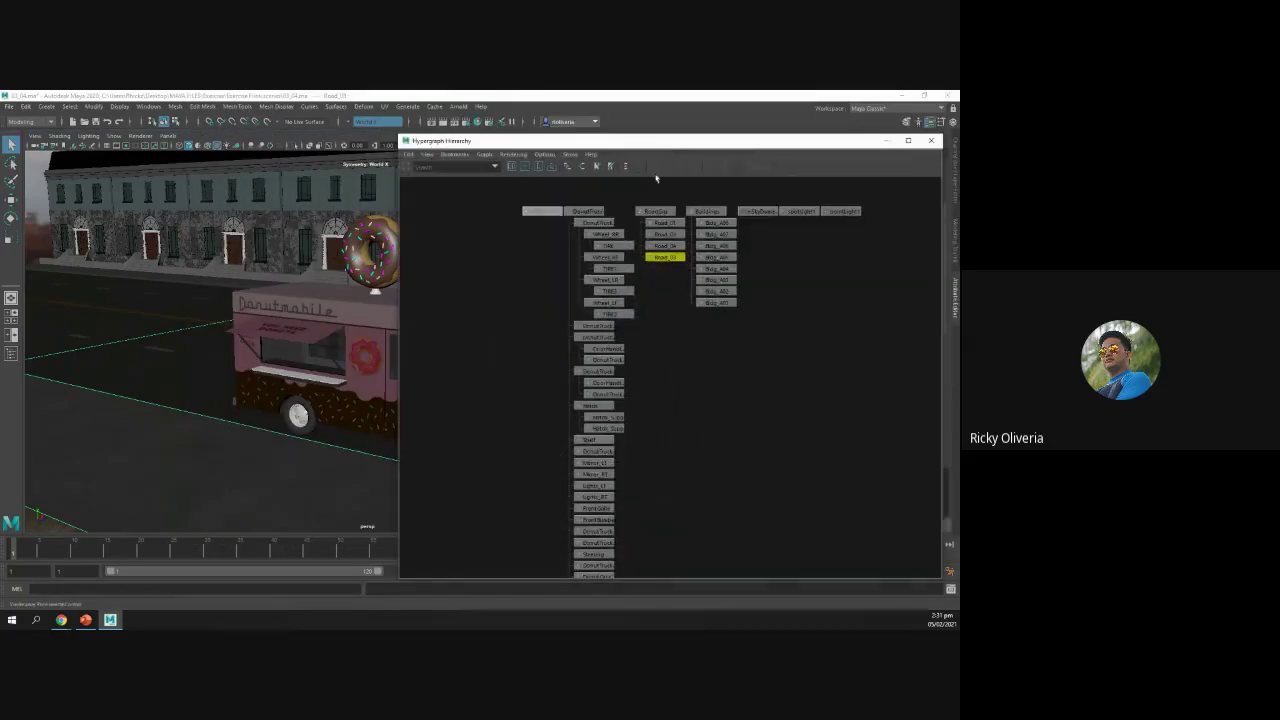
# Step: Select several wheel, tire and door nodes of the DonutTruck branch in the Hypergraph to identify their parts in the viewport
pyautogui.click(605, 257)
pyautogui.moveTo(604, 146); pyautogui.dragTo(732, 150)
pyautogui.click(733, 249)
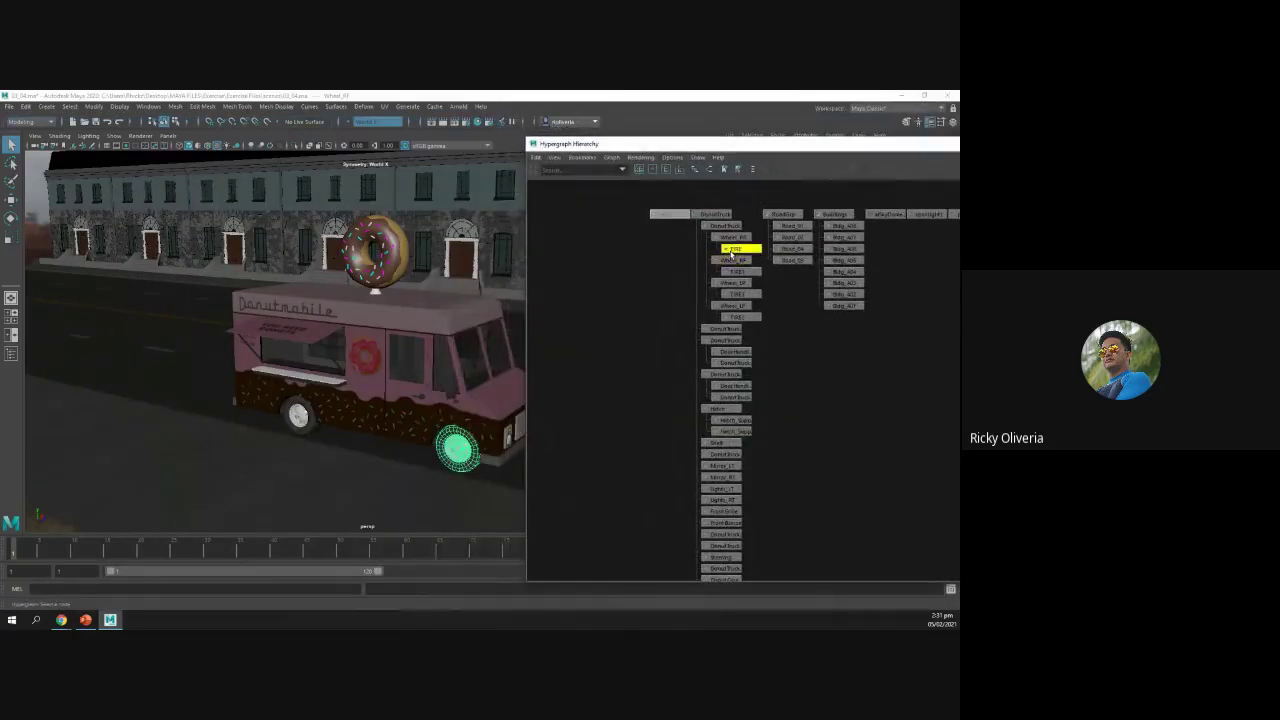
pyautogui.click(736, 285)
pyautogui.click(740, 250)
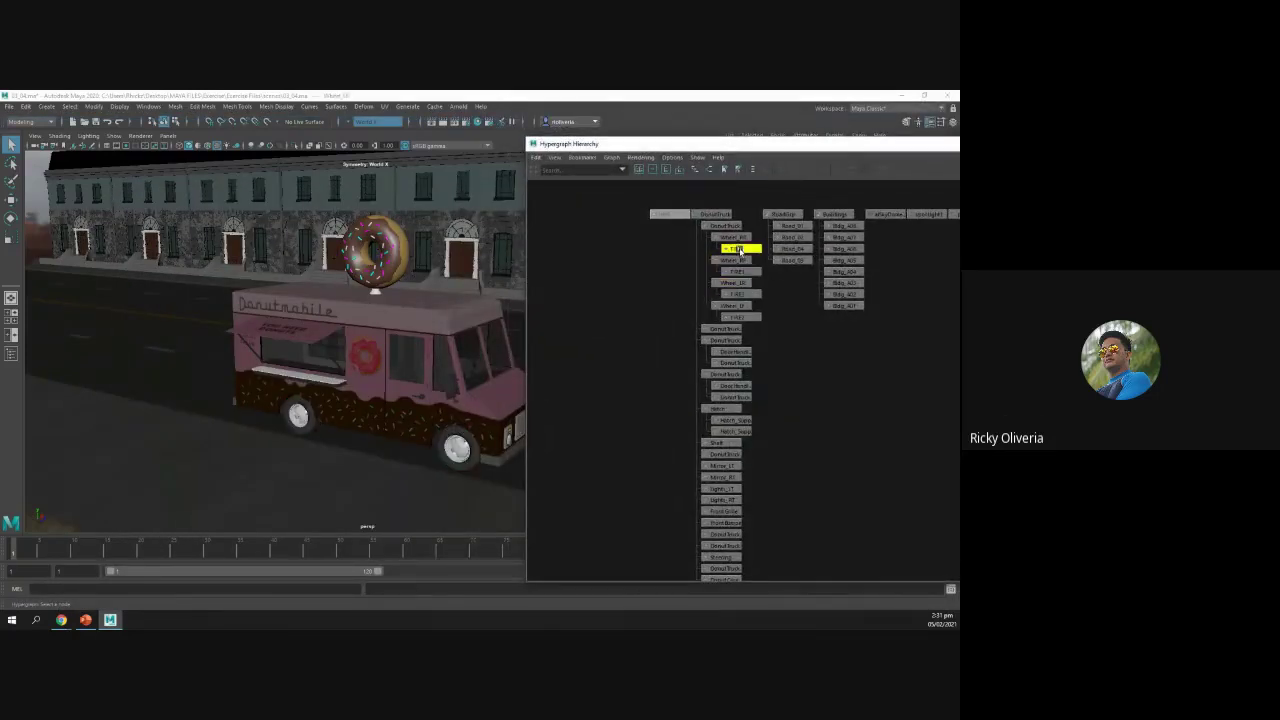
pyautogui.click(722, 340)
pyautogui.click(733, 362)
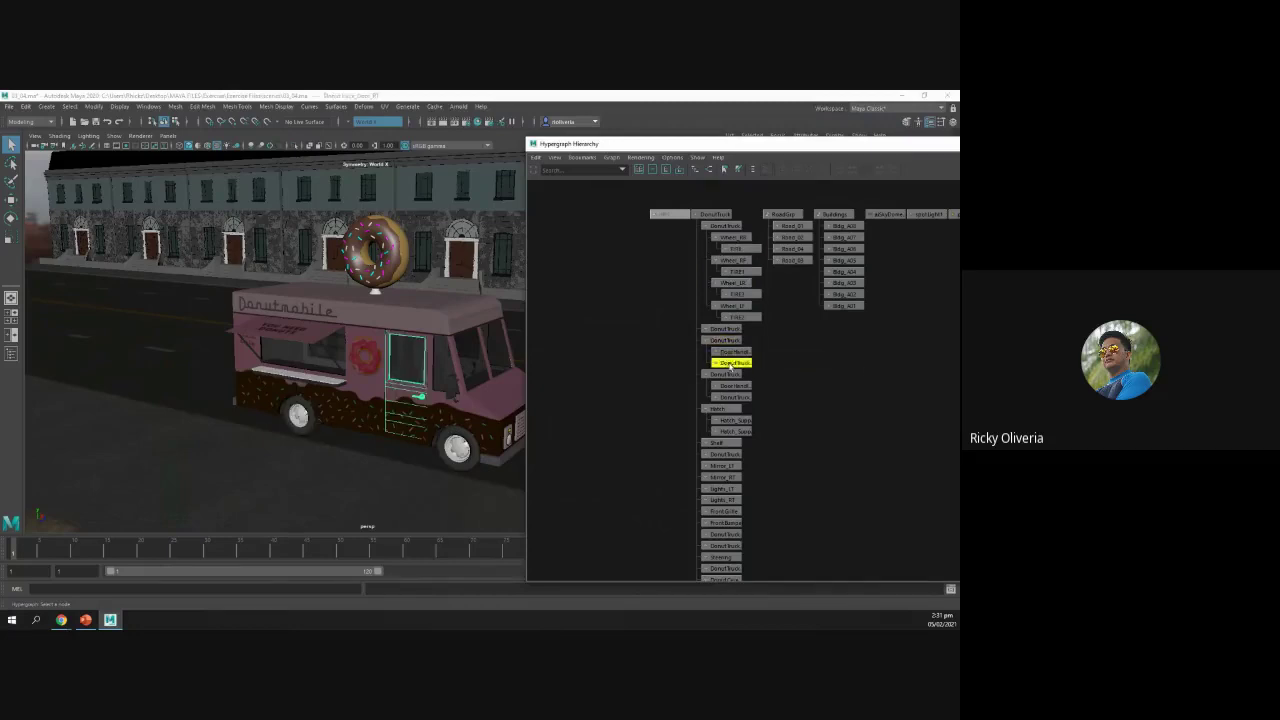
pyautogui.click(733, 397)
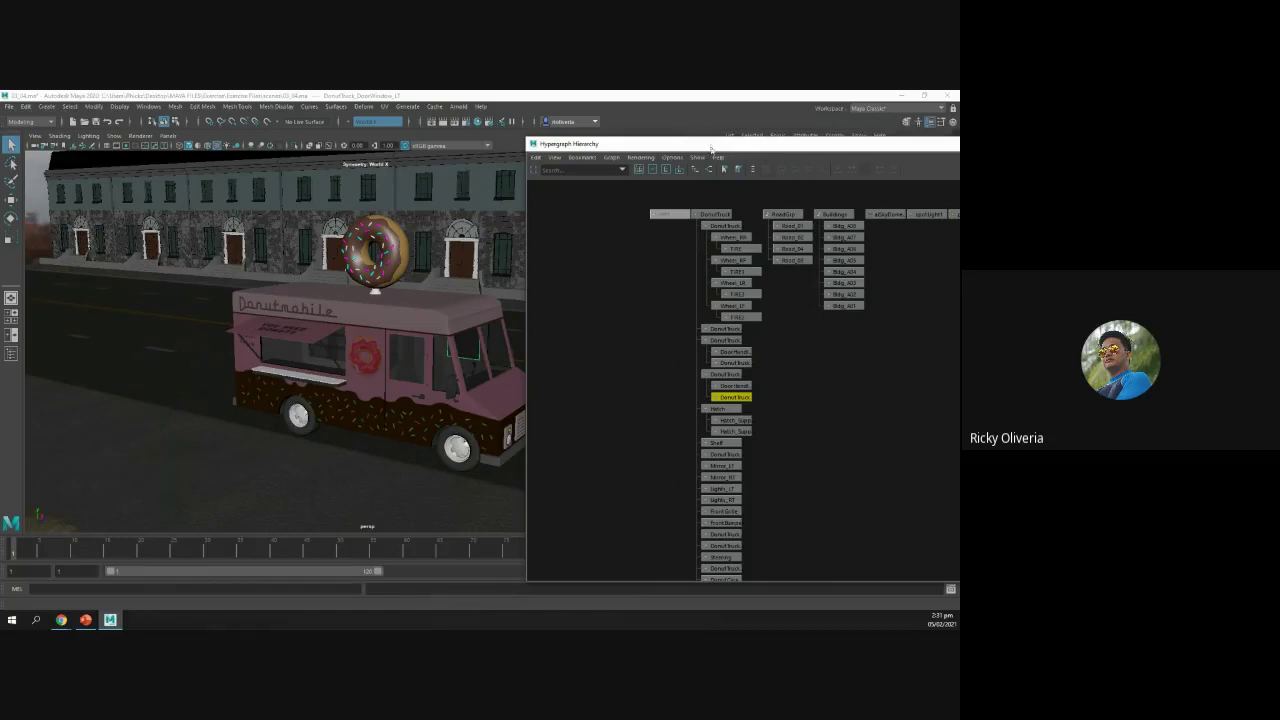
# Step: Bring the whole Hypergraph window back on screen and examine the DonutTruck, road and Buildings branches at different zoom levels
pyautogui.moveTo(705, 150); pyautogui.dragTo(555, 155)
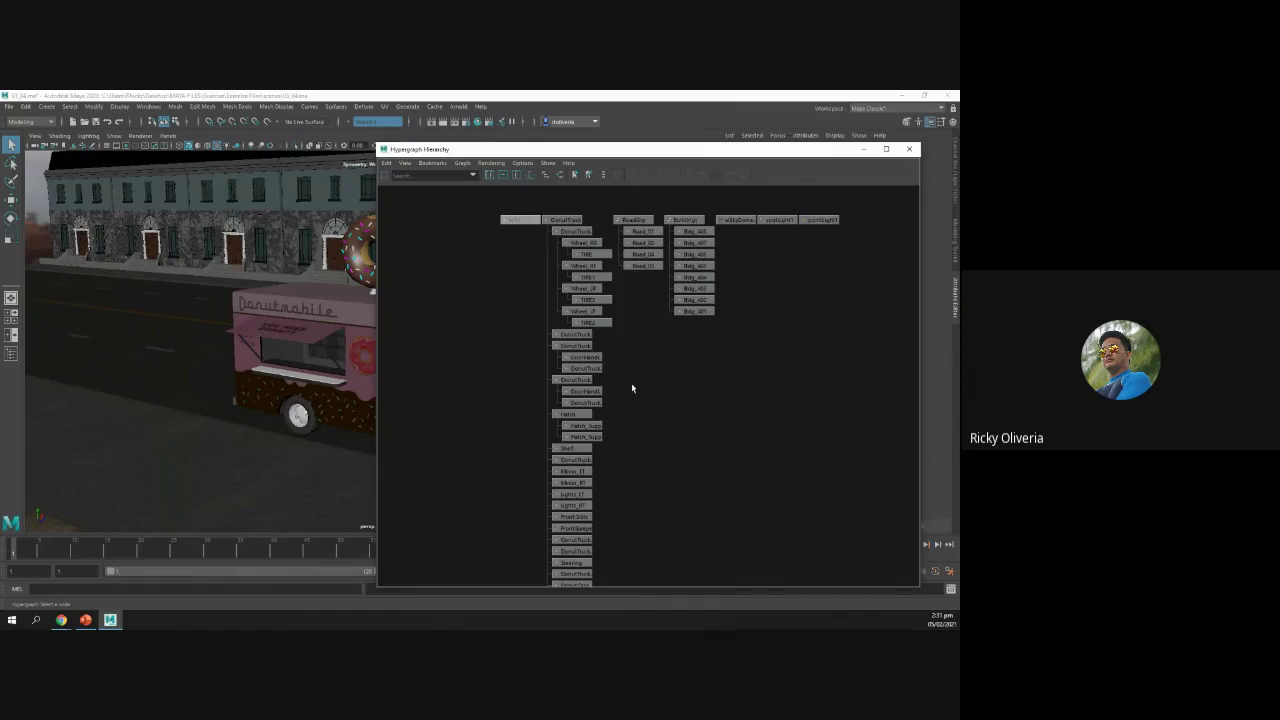
pyautogui.moveTo(626, 378)
pyautogui.keyDown('alt'); pyautogui.mouseDown(button='middle')
pyautogui.moveTo(623, 400)
pyautogui.moveTo(629, 326)
pyautogui.moveTo(583, 366)
pyautogui.moveTo(619, 362)
pyautogui.mouseUp(button='middle'); pyautogui.keyUp('alt')
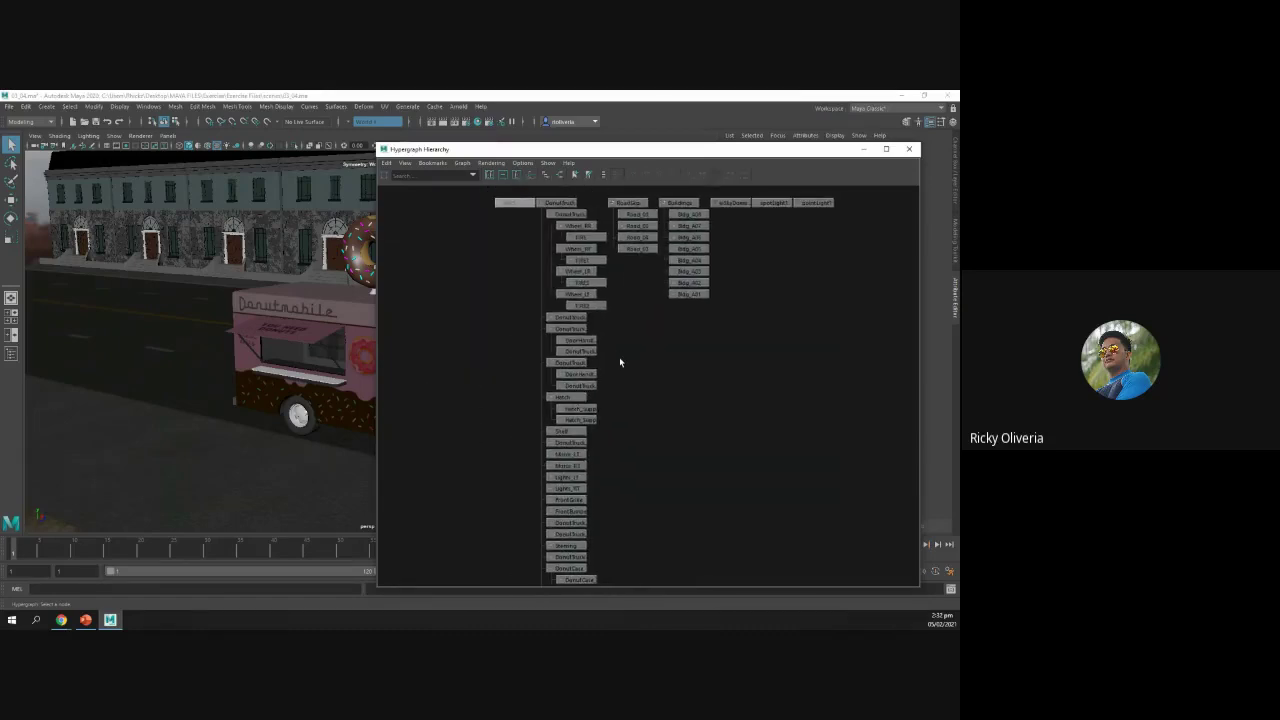
pyautogui.scroll(4, 619, 357)
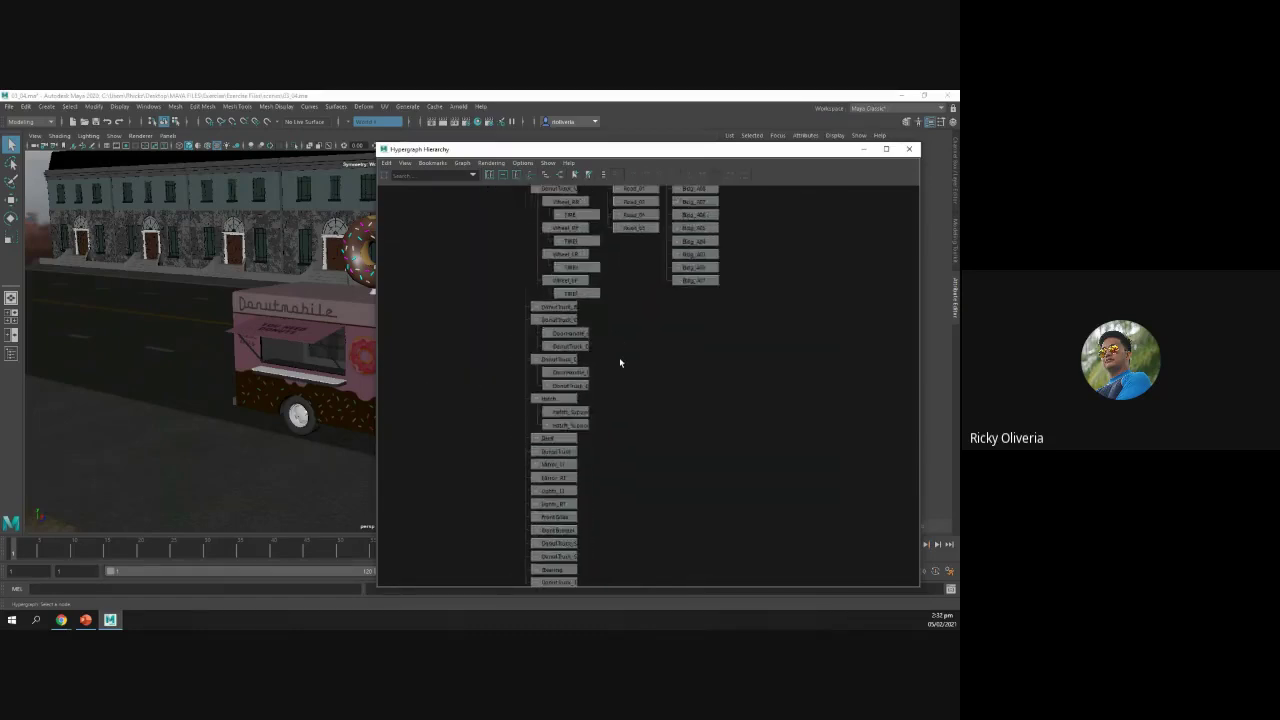
pyautogui.keyDown('alt'); pyautogui.moveTo(619, 358); pyautogui.dragTo(630, 408, button='middle'); pyautogui.keyUp('alt')
pyautogui.scroll(-3, 626, 397)
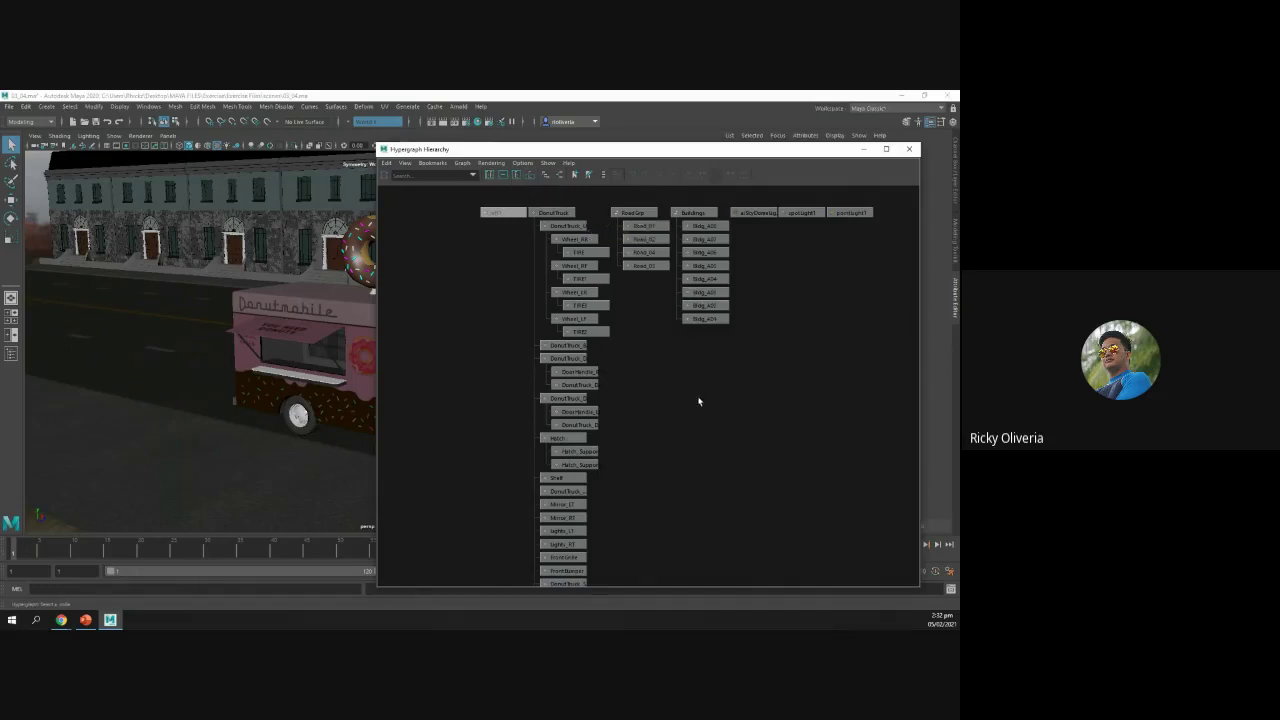
# Step: Select the Bldg_A01 node under Buildings, review the commands available for it, and clear the selection
pyautogui.click(705, 319)
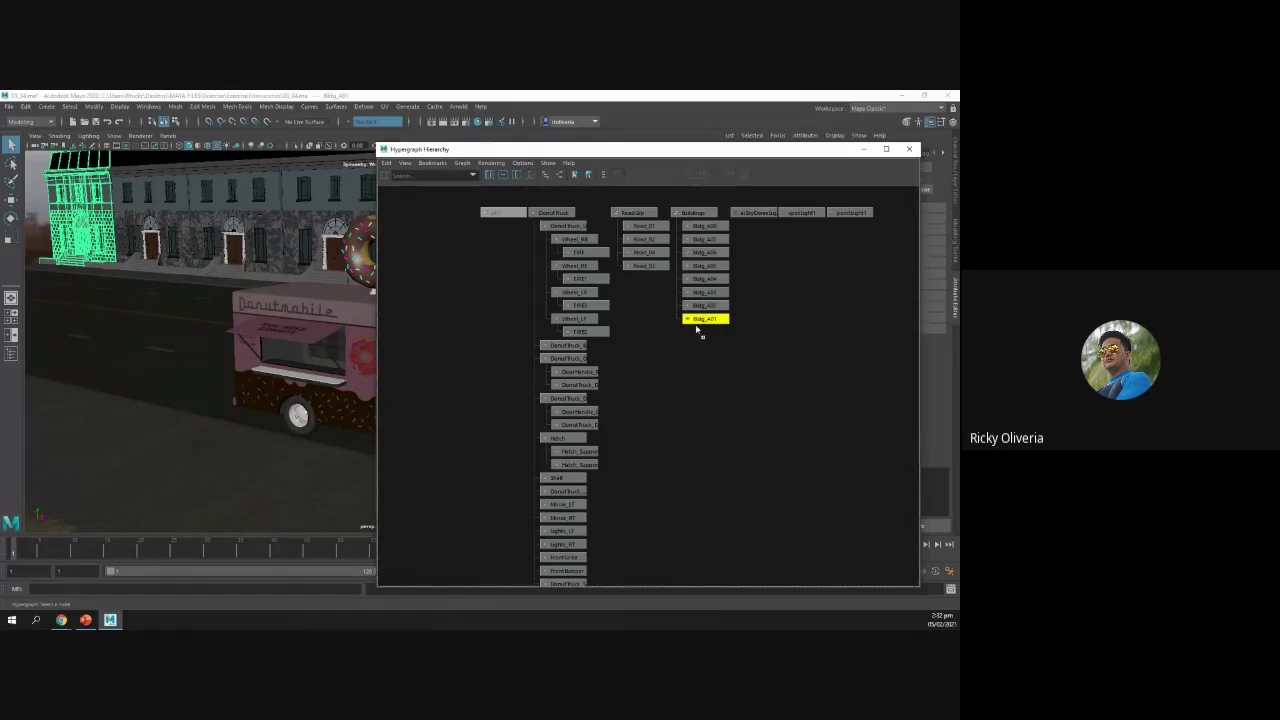
pyautogui.rightClick(699, 323)
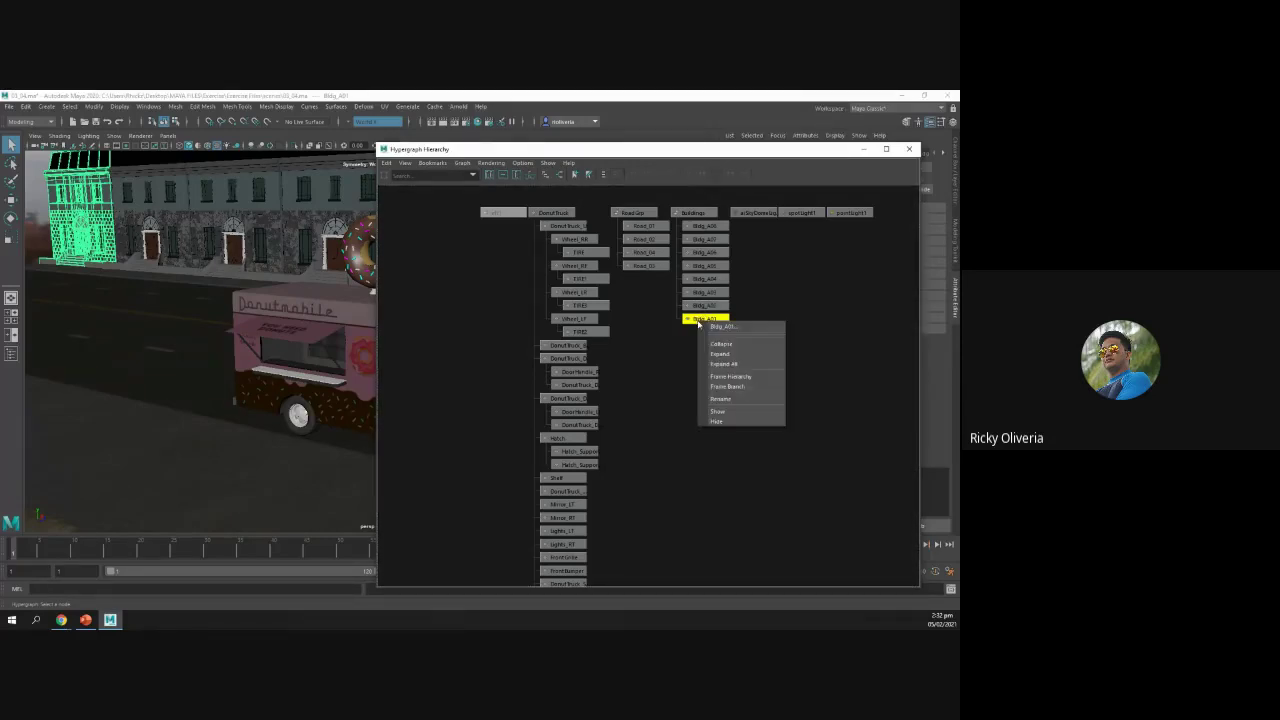
pyautogui.click(698, 322)
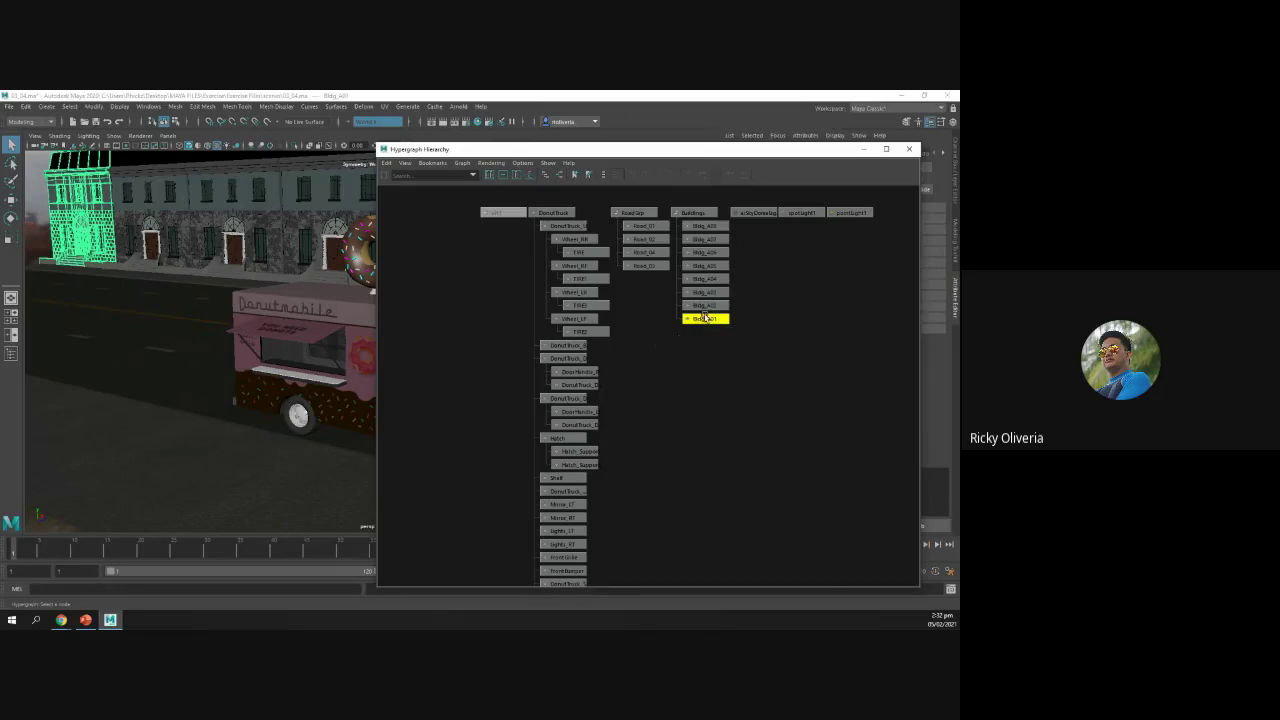
pyautogui.rightClick(705, 320)
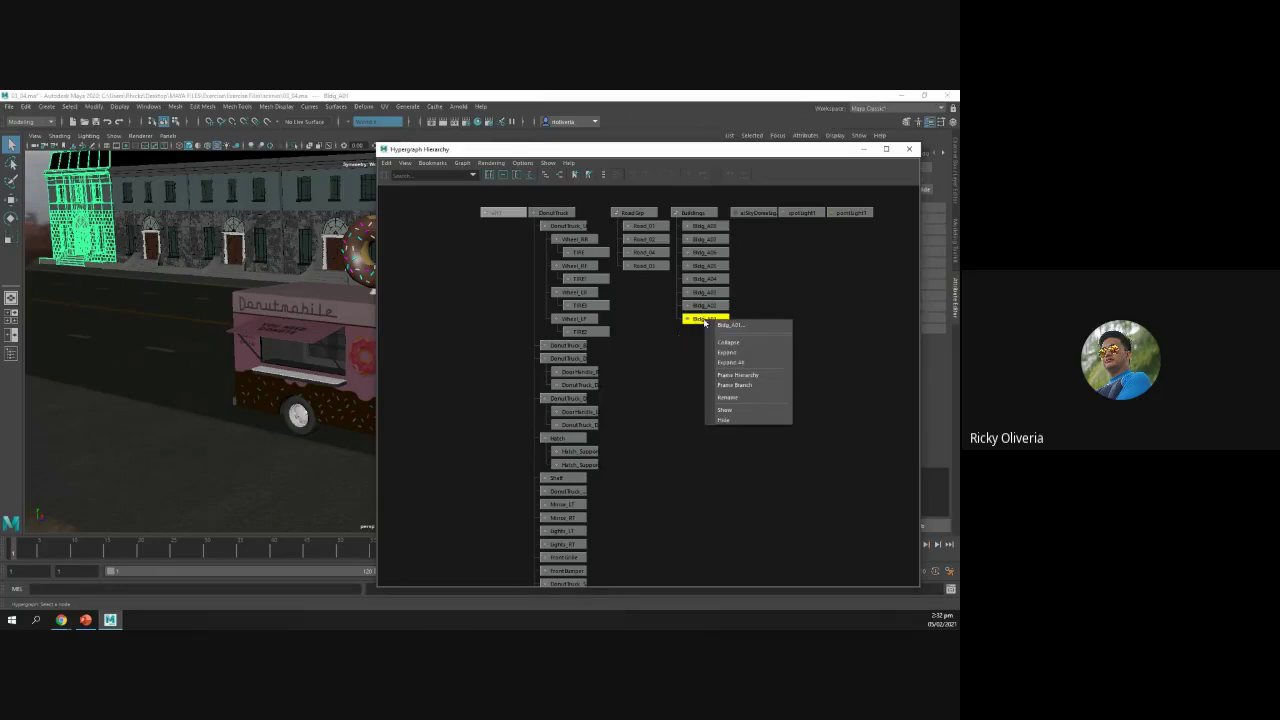
pyautogui.click(466, 220)
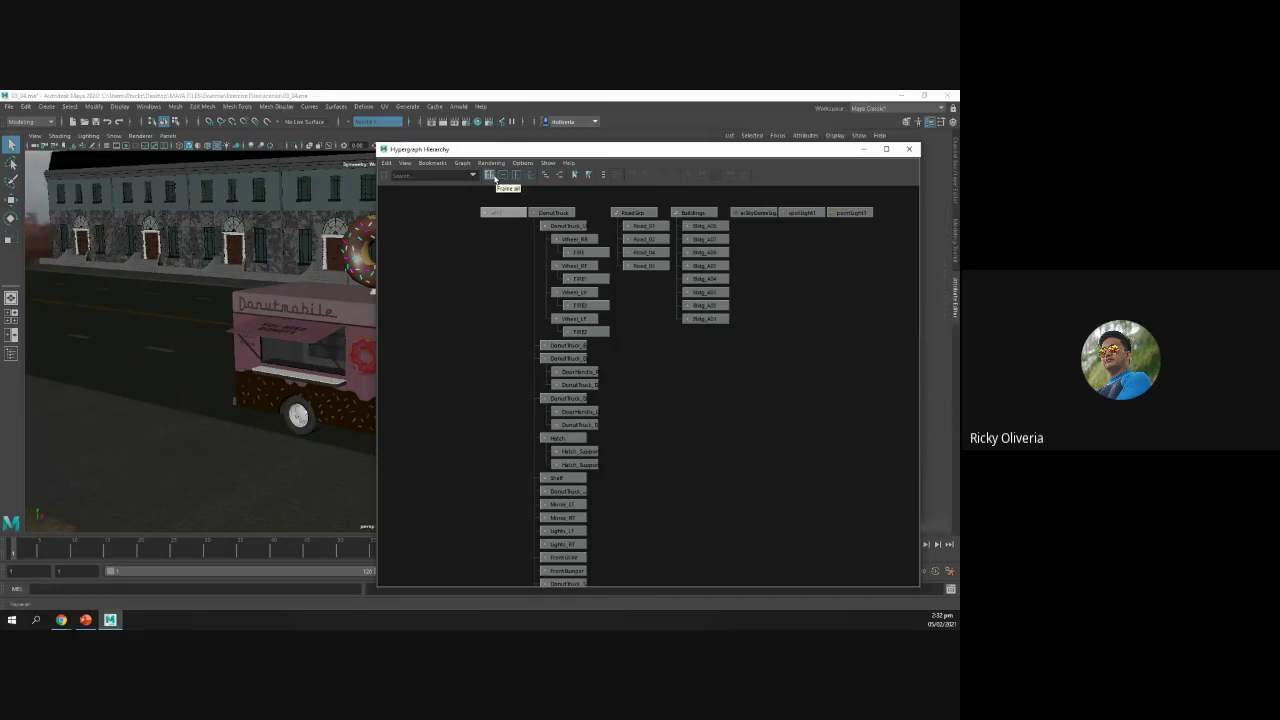
# Step: Compare framing the entire node tree, only the Bldg_A01 node, and its Buildings hierarchy in the Hypergraph, and deselect the node
pyautogui.click(490, 175)
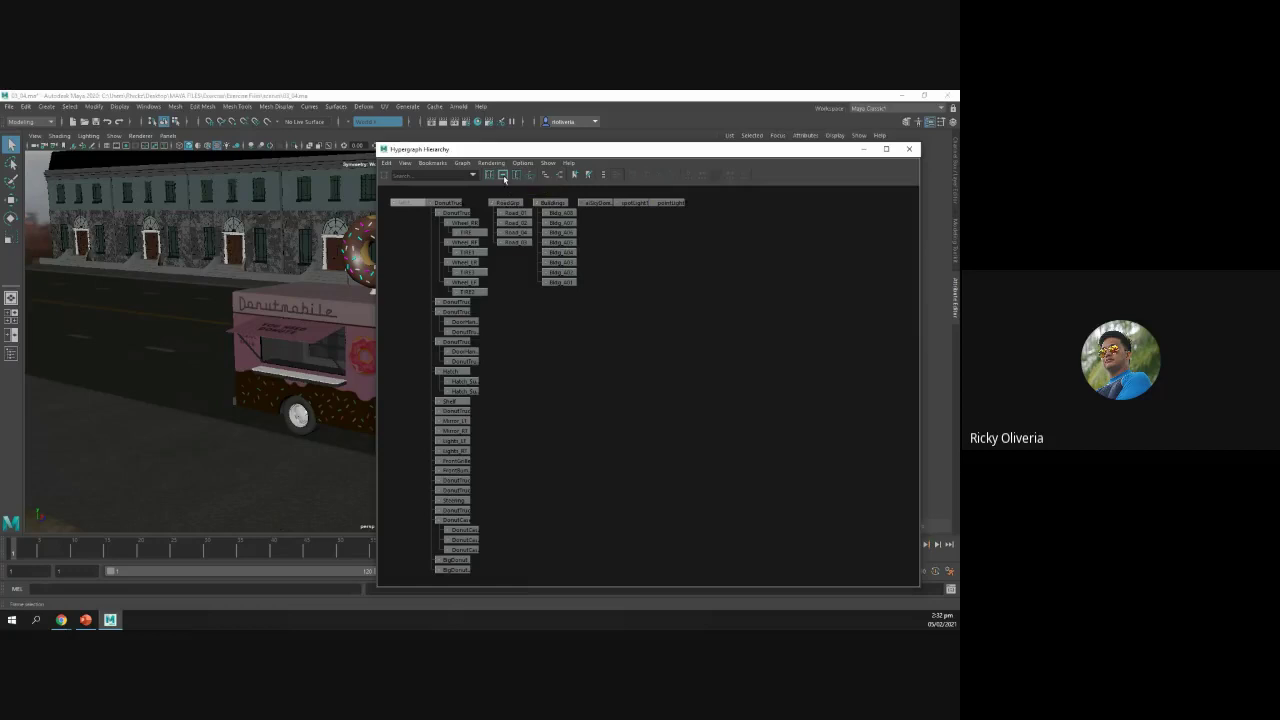
pyautogui.click(558, 282)
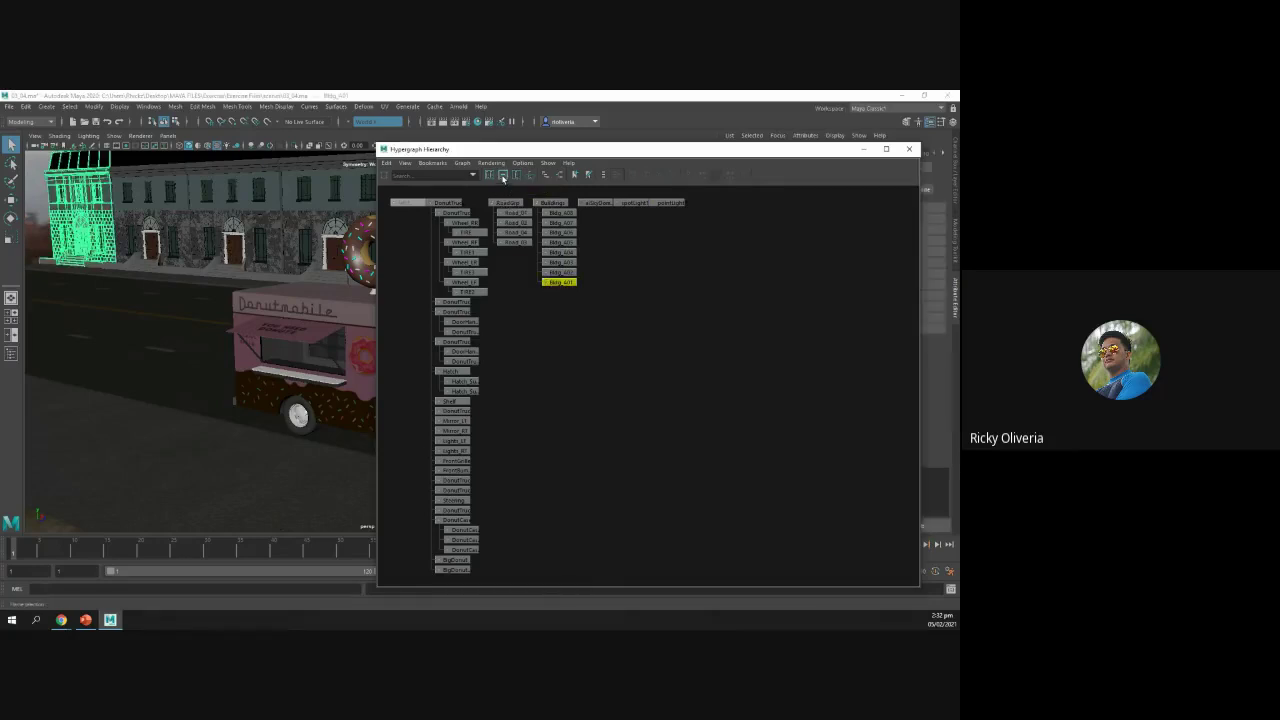
pyautogui.click(503, 175)
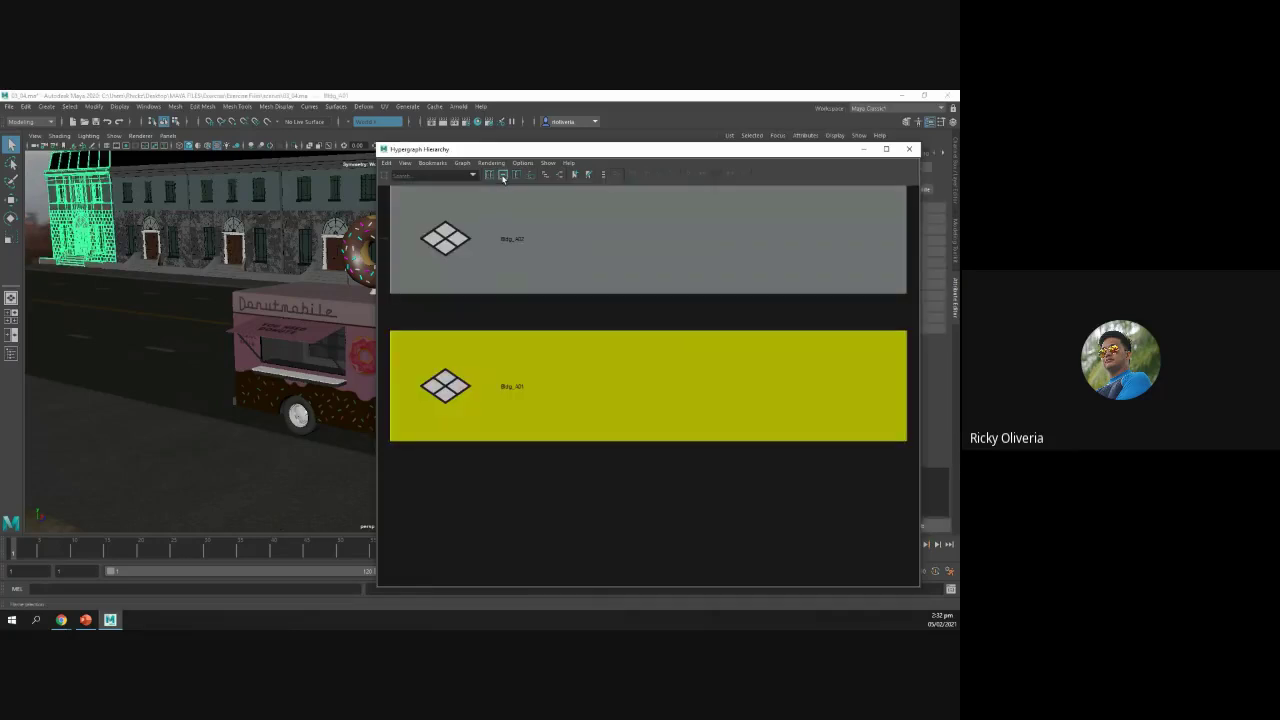
pyautogui.click(489, 175)
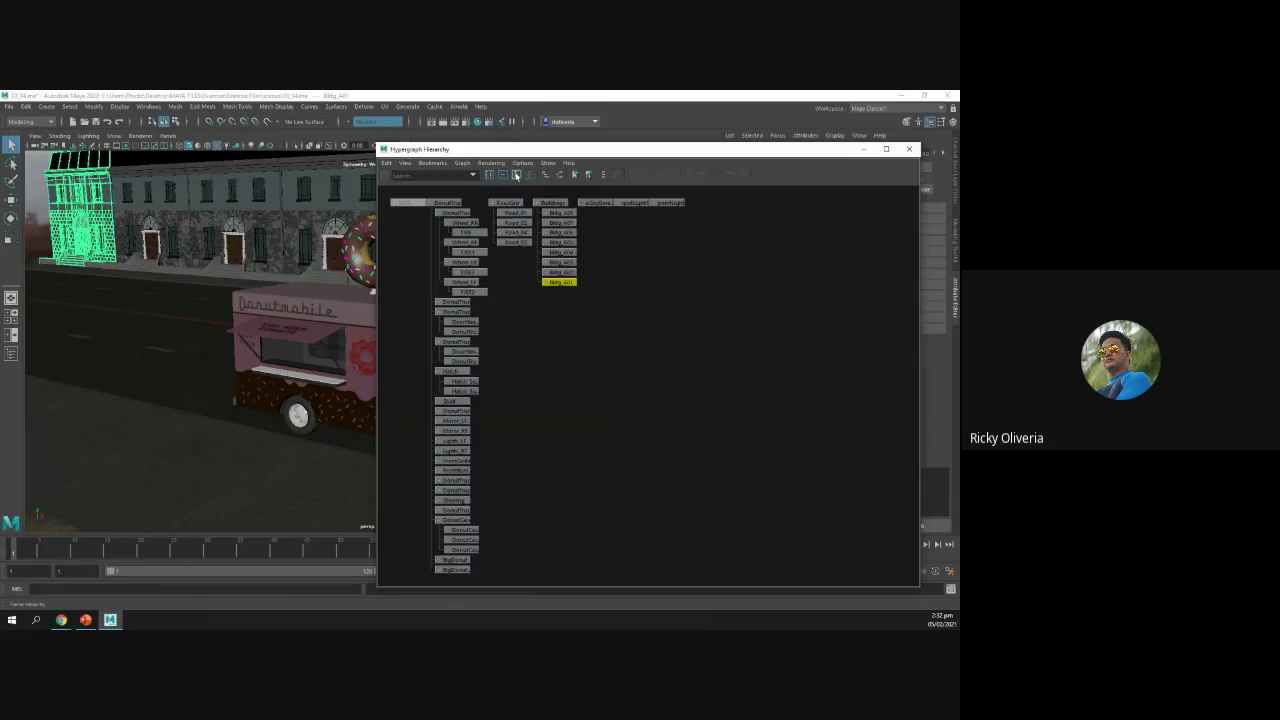
pyautogui.click(516, 175)
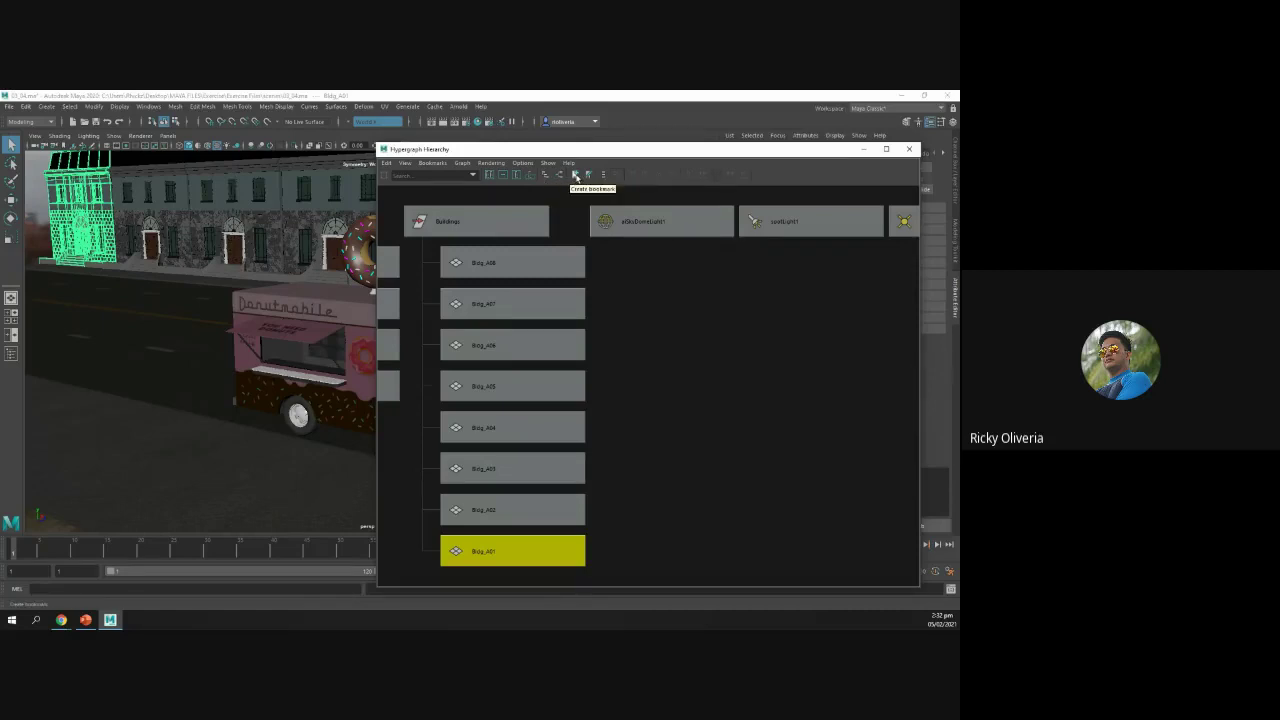
pyautogui.click(700, 337)
pyautogui.scroll(-6, 694, 349)
pyautogui.scroll(-3, 672, 420)
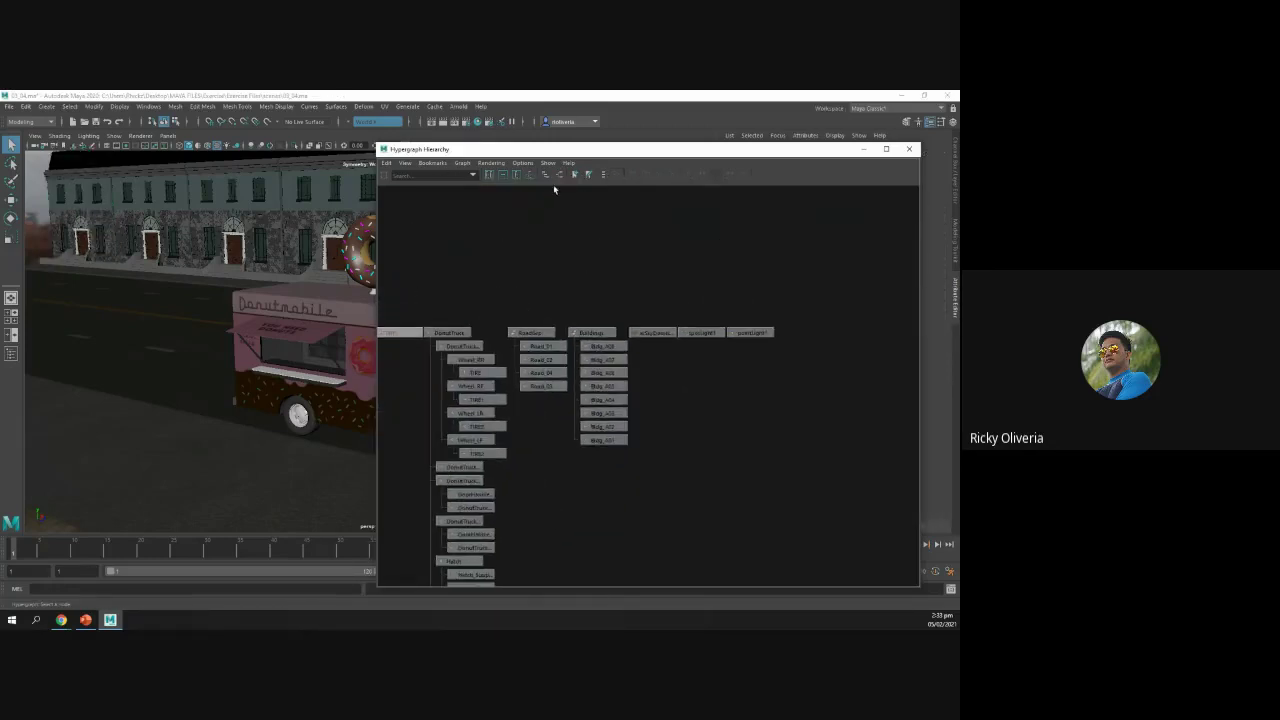
# Step: Switch to PowerPoint and review the Understanding Hyper Graphs slide, with a brief look at the Creating Layers slide
pyautogui.click(92, 622)
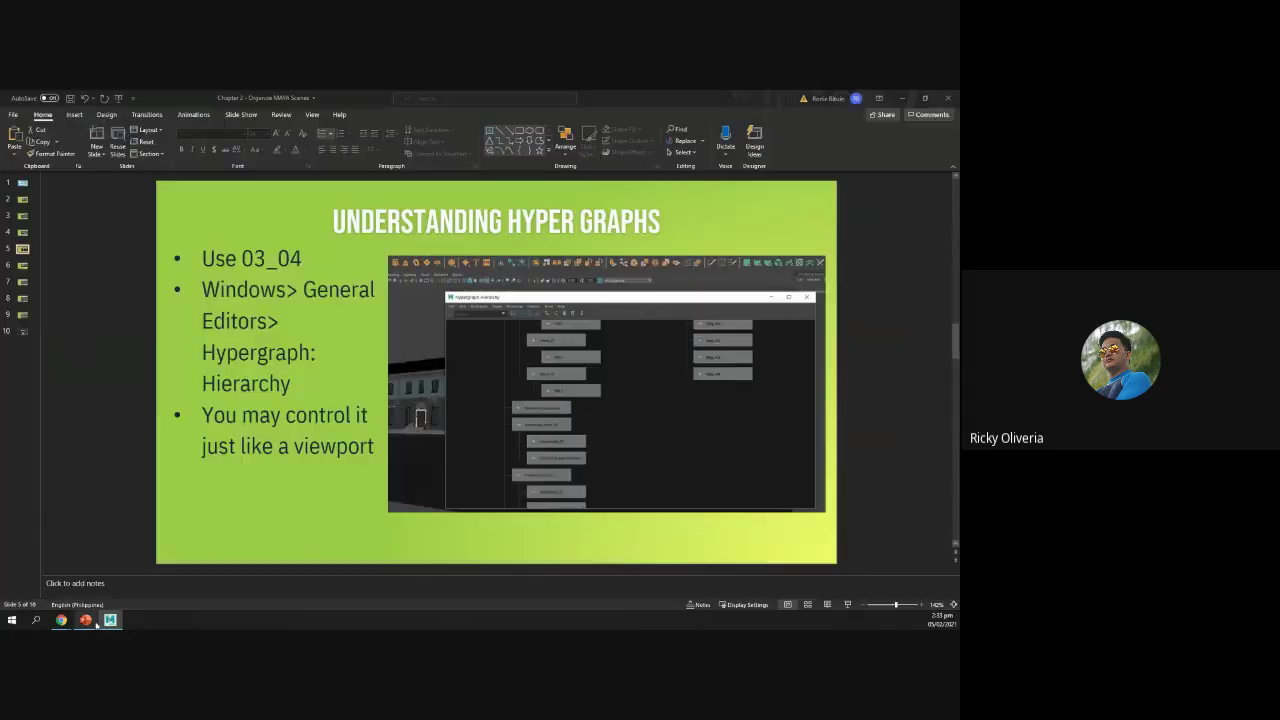
pyautogui.click(258, 416)
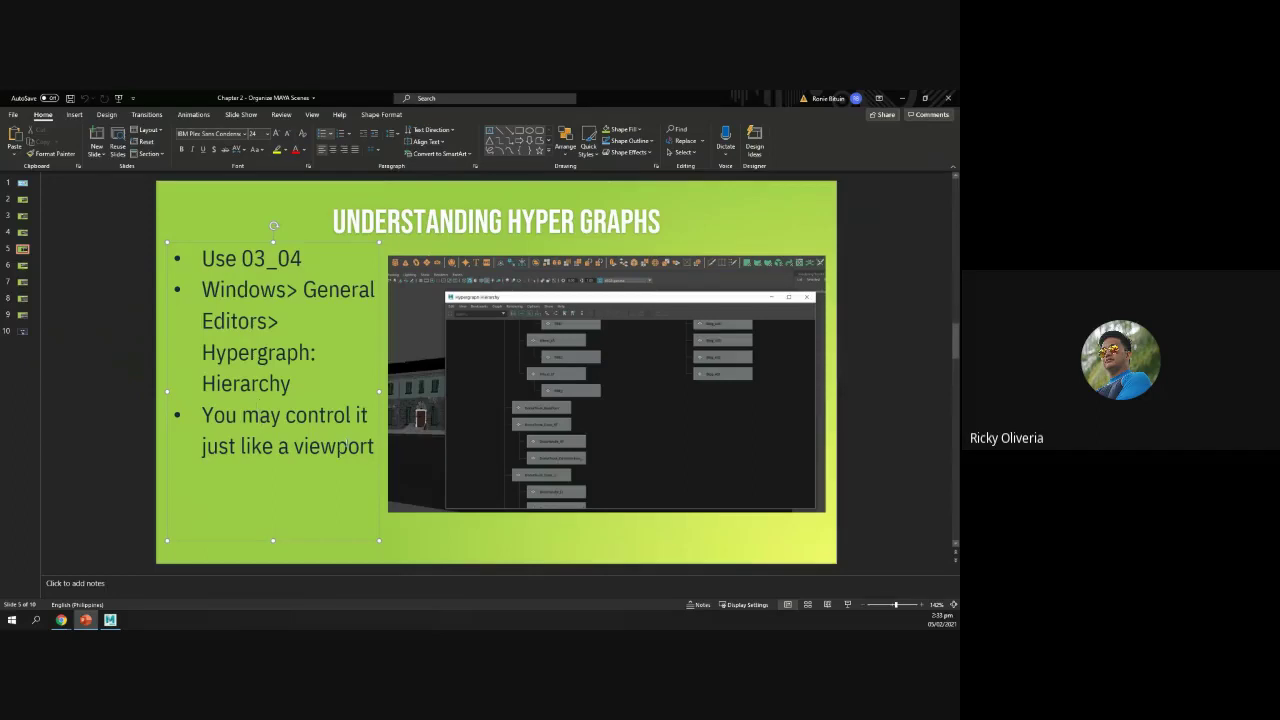
pyautogui.click(23, 266)
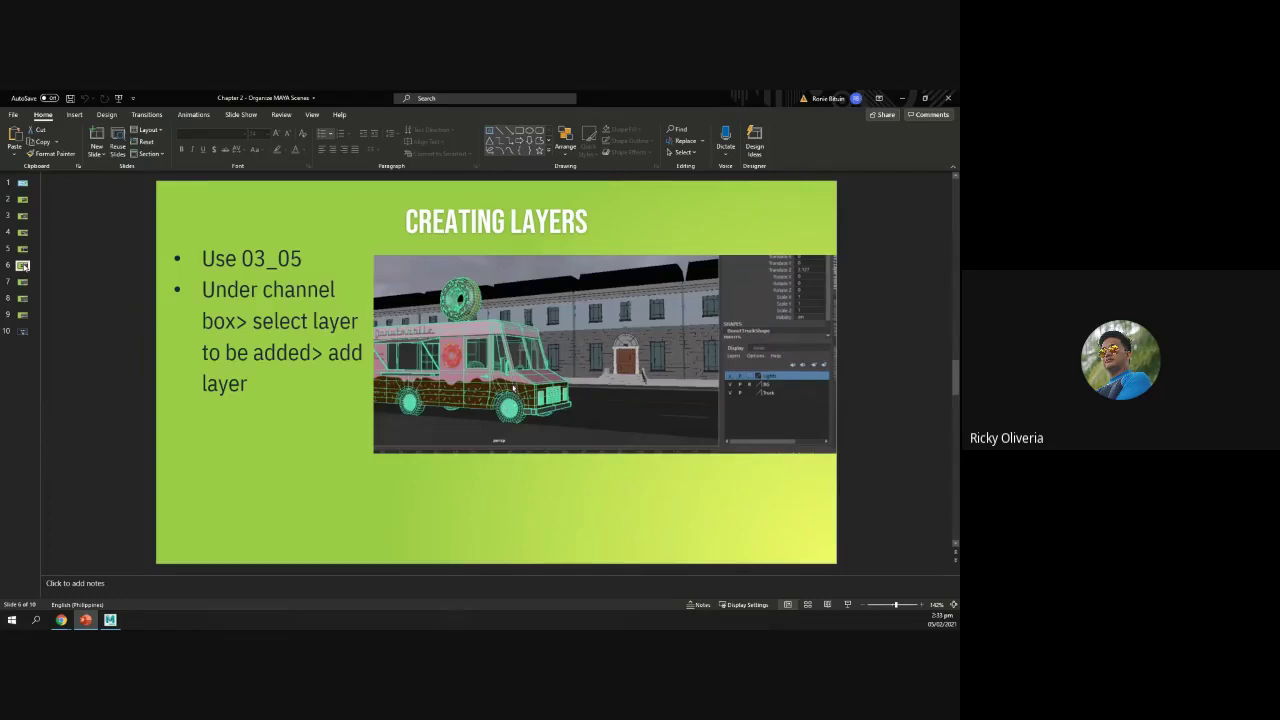
pyautogui.click(23, 249)
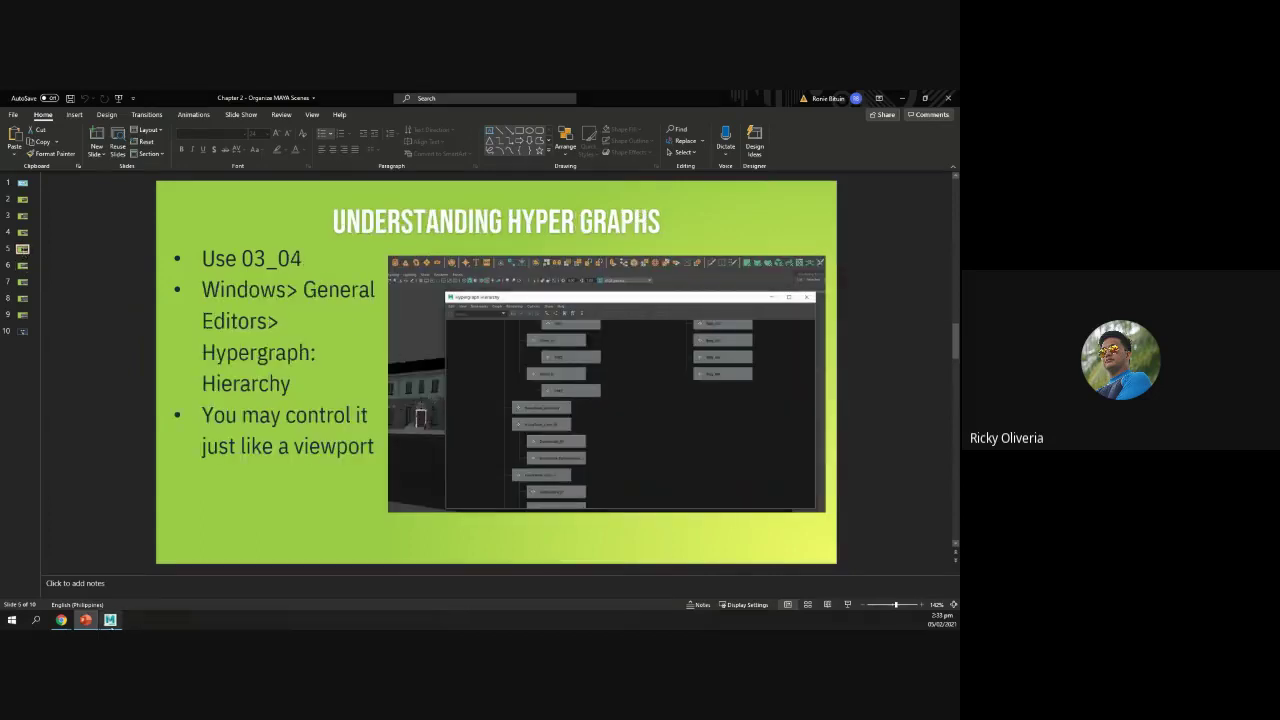
# Step: Return to Maya, graph the input and output connections of the Bldg_A08 node, and close the Hypergraph window
pyautogui.hotkey('alt', 'Tab')
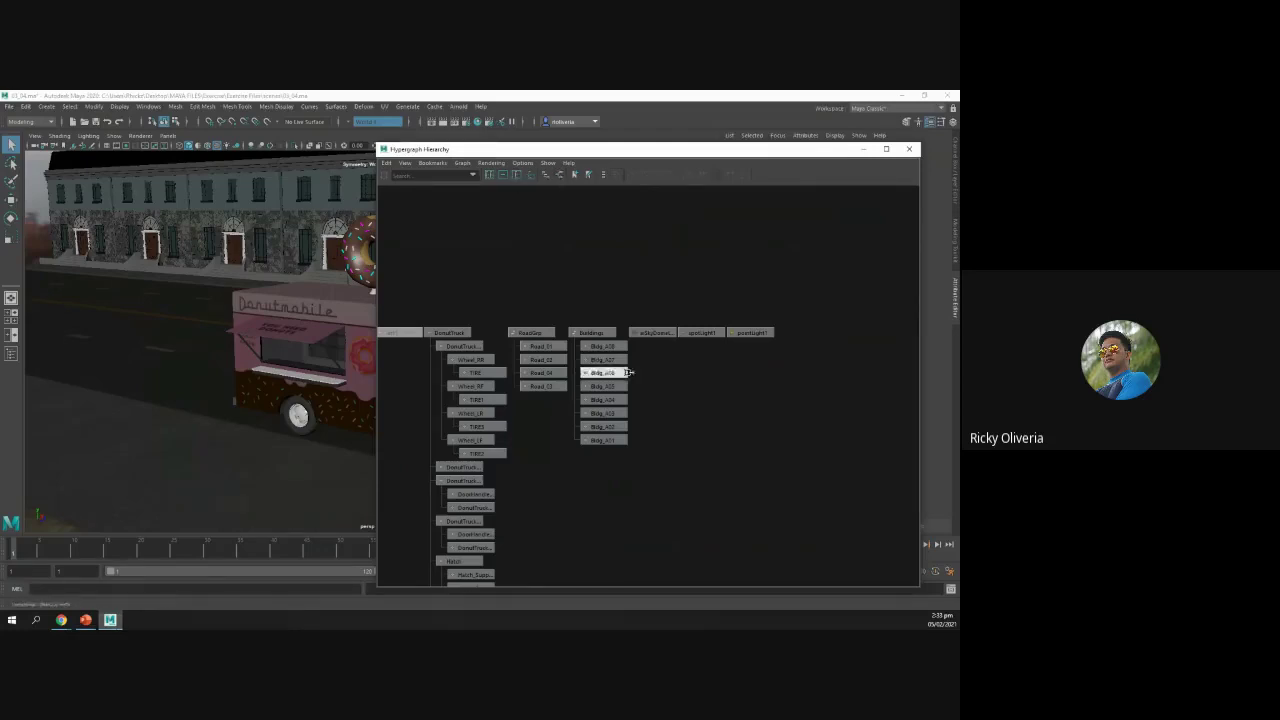
pyautogui.click(603, 346)
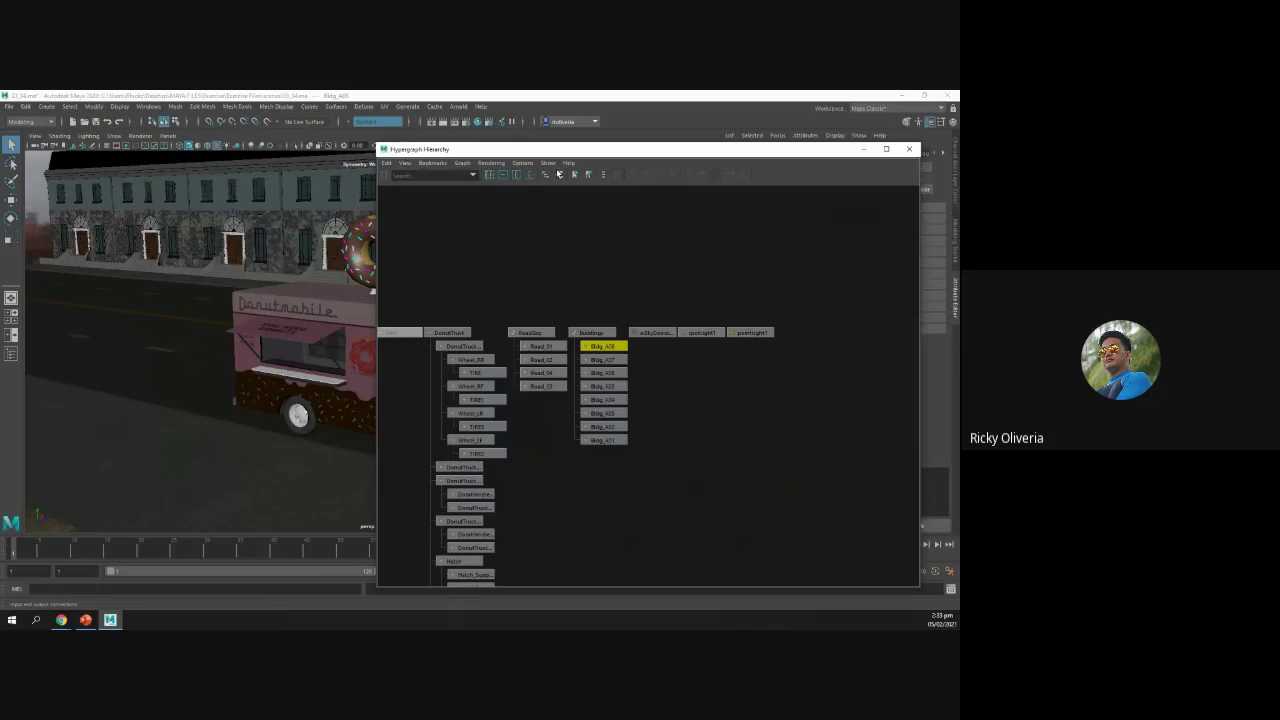
pyautogui.click(559, 174)
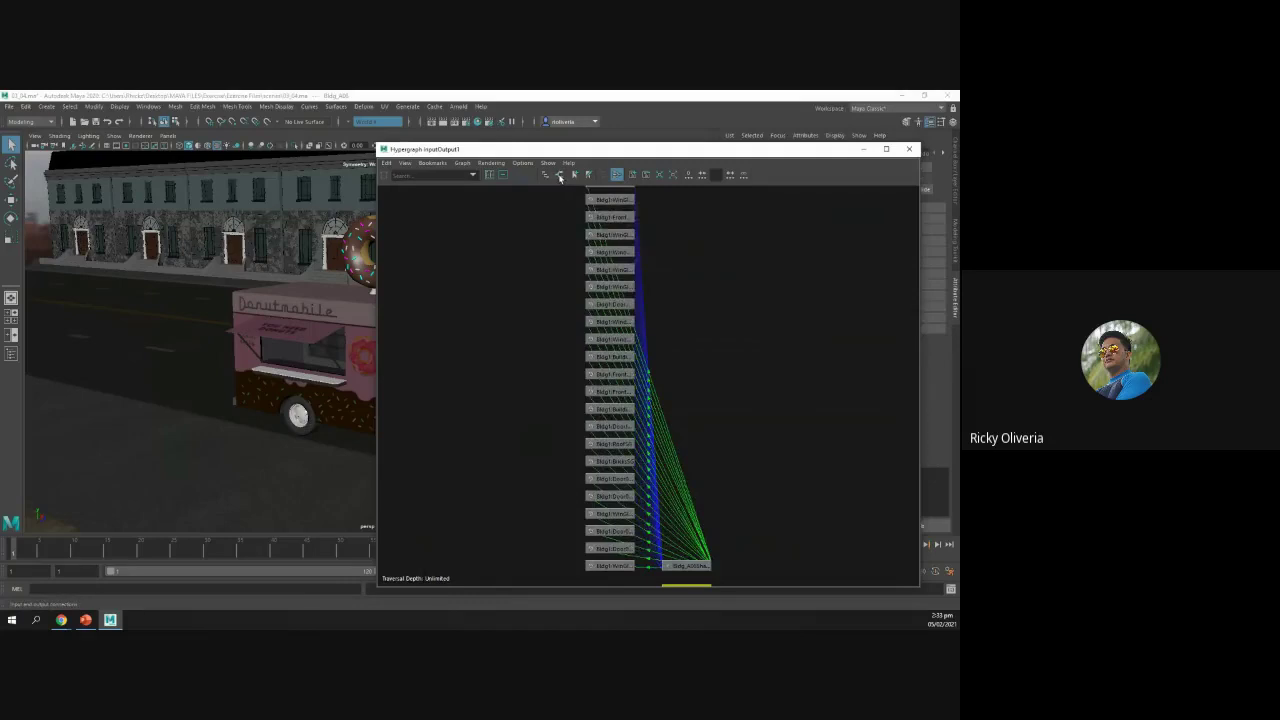
pyautogui.click(559, 176)
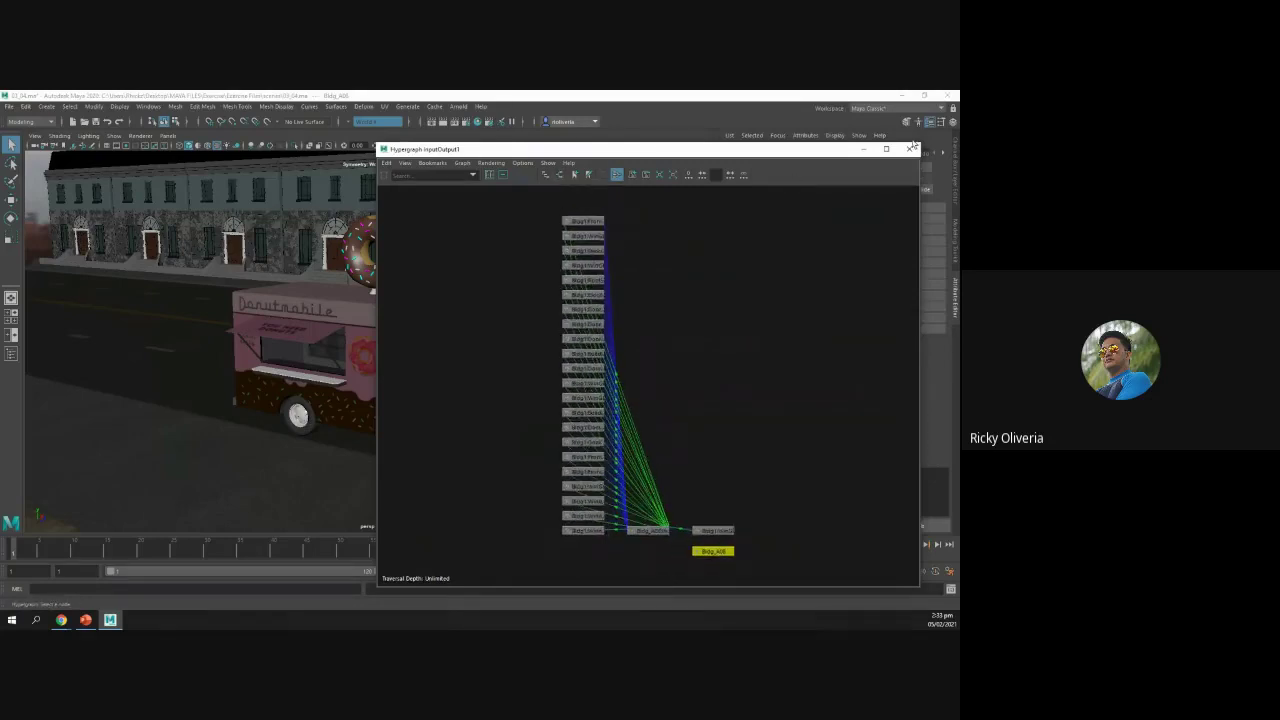
pyautogui.click(909, 148)
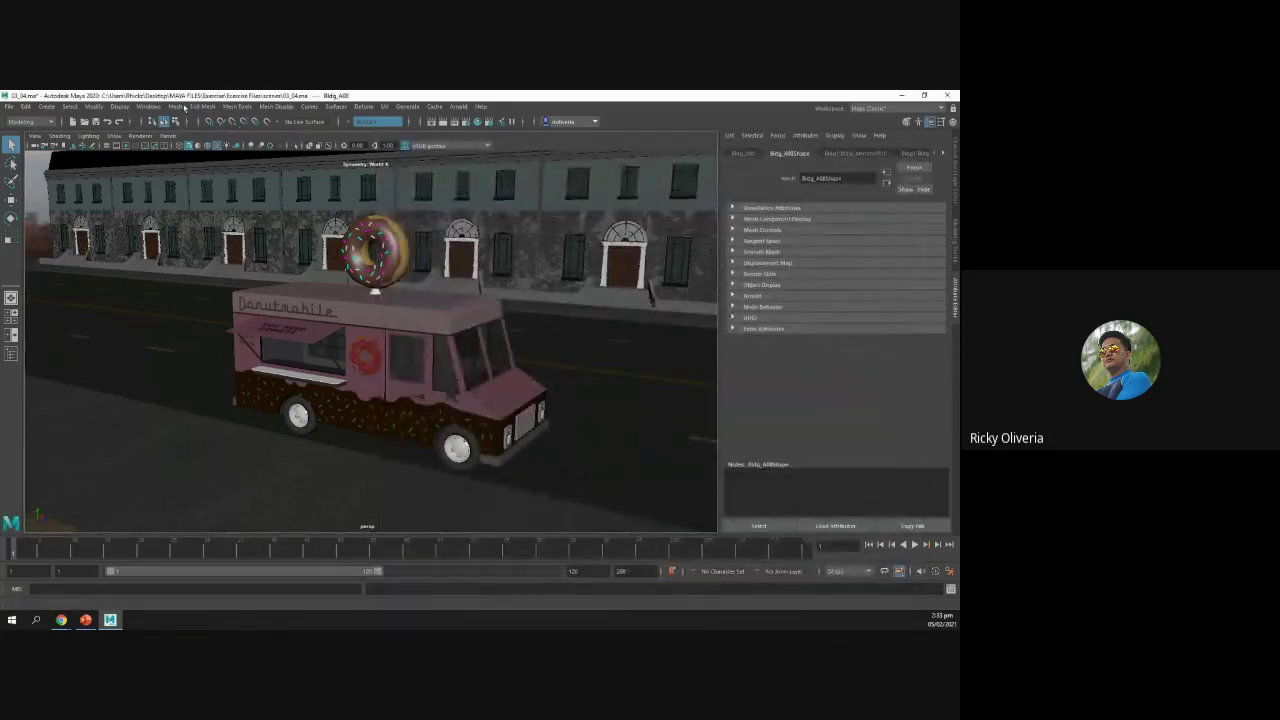
# Step: Open a new Hypergraph window showing the input and output connections of Bldg_A08 and enlarge it
pyautogui.click(148, 106)
pyautogui.moveTo(163, 141)
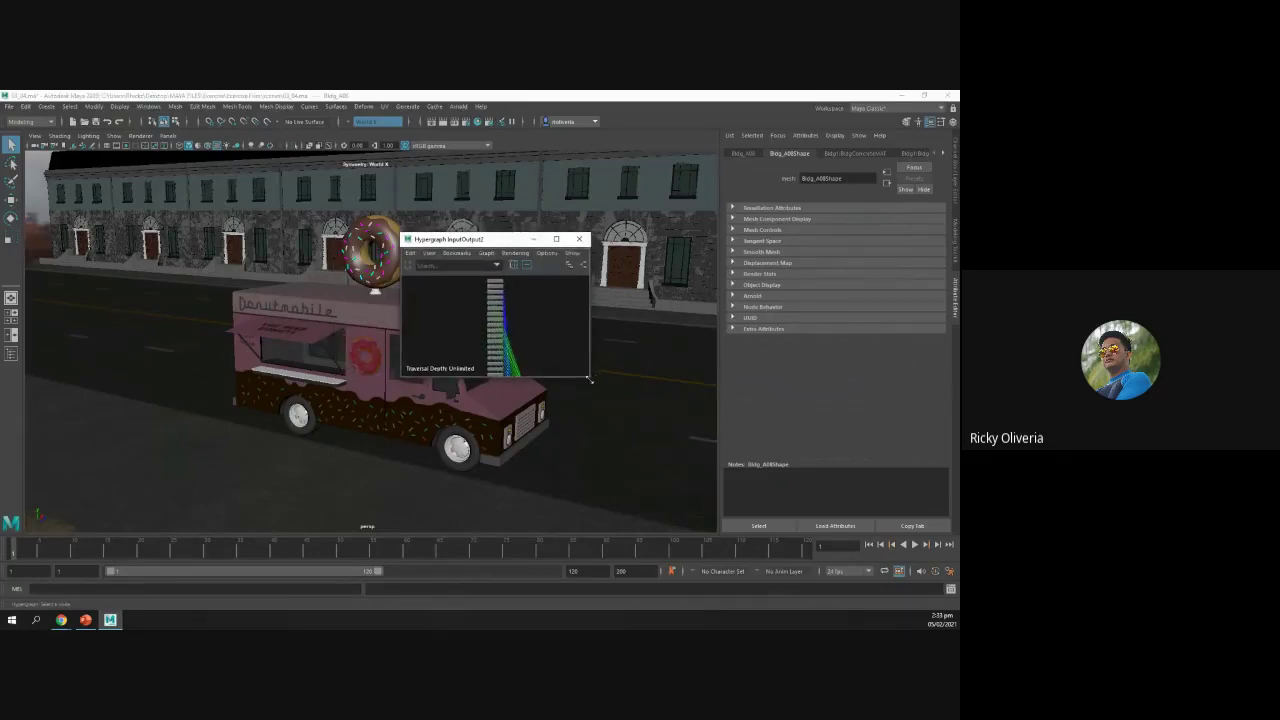
pyautogui.moveTo(589, 380); pyautogui.dragTo(789, 538)
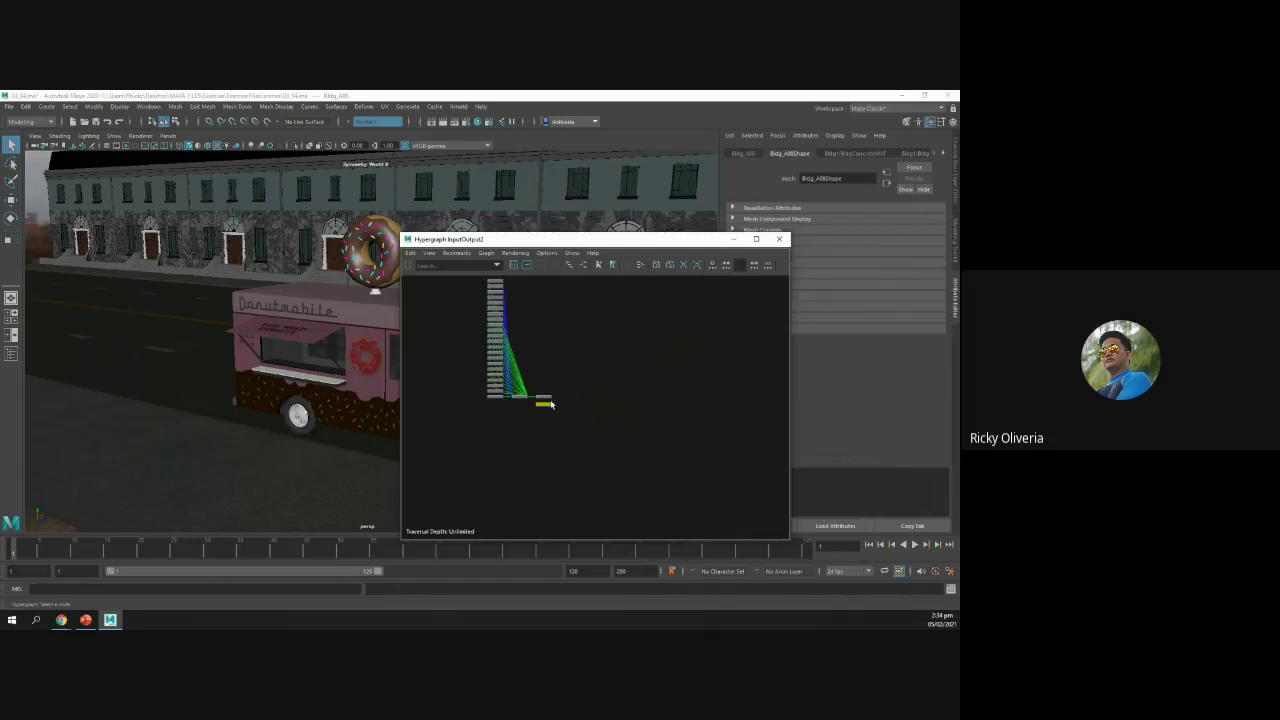
# Step: Frame the whole connection graph and spread the Bldg_A08Shape, RoofSG and Bldg_A08 nodes away from the column of shading nodes
pyautogui.click(547, 401)
pyautogui.click(545, 400)
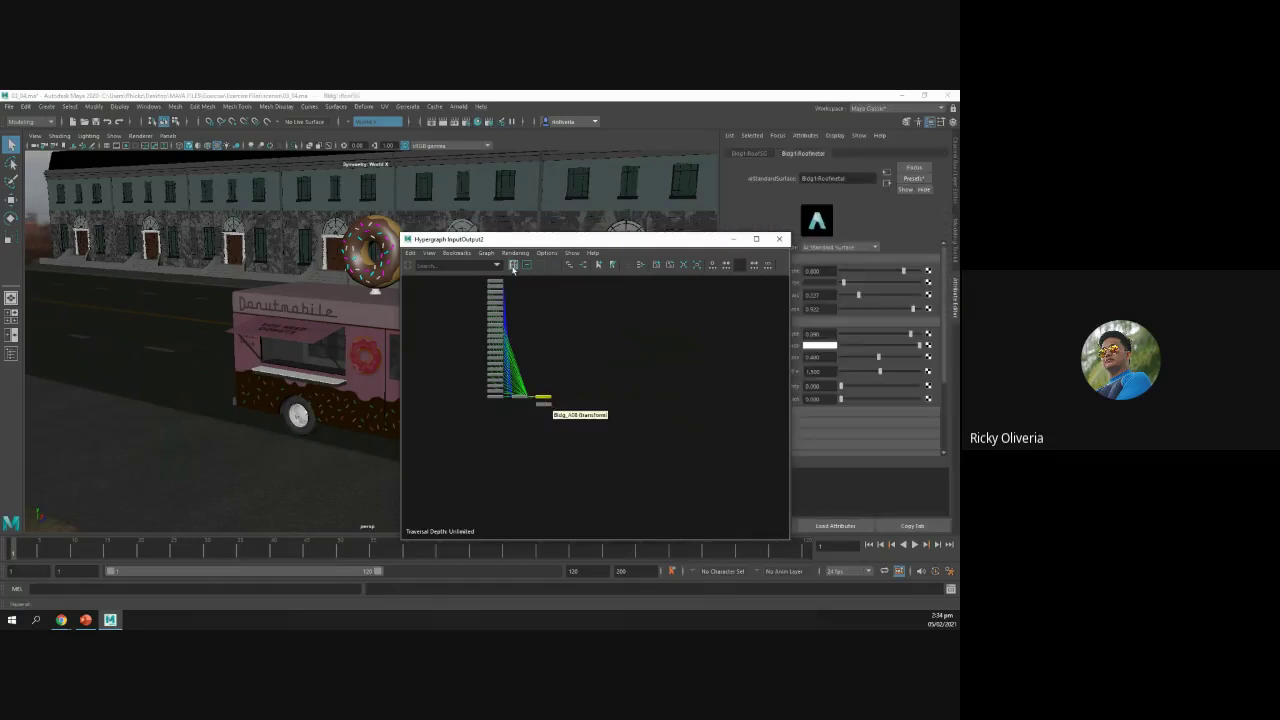
pyautogui.click(513, 264)
pyautogui.scroll(-2, 473, 443)
pyautogui.scroll(5, 473, 445)
pyautogui.scroll(-2, 474, 445)
pyautogui.scroll(1, 475, 450)
pyautogui.click(475, 511)
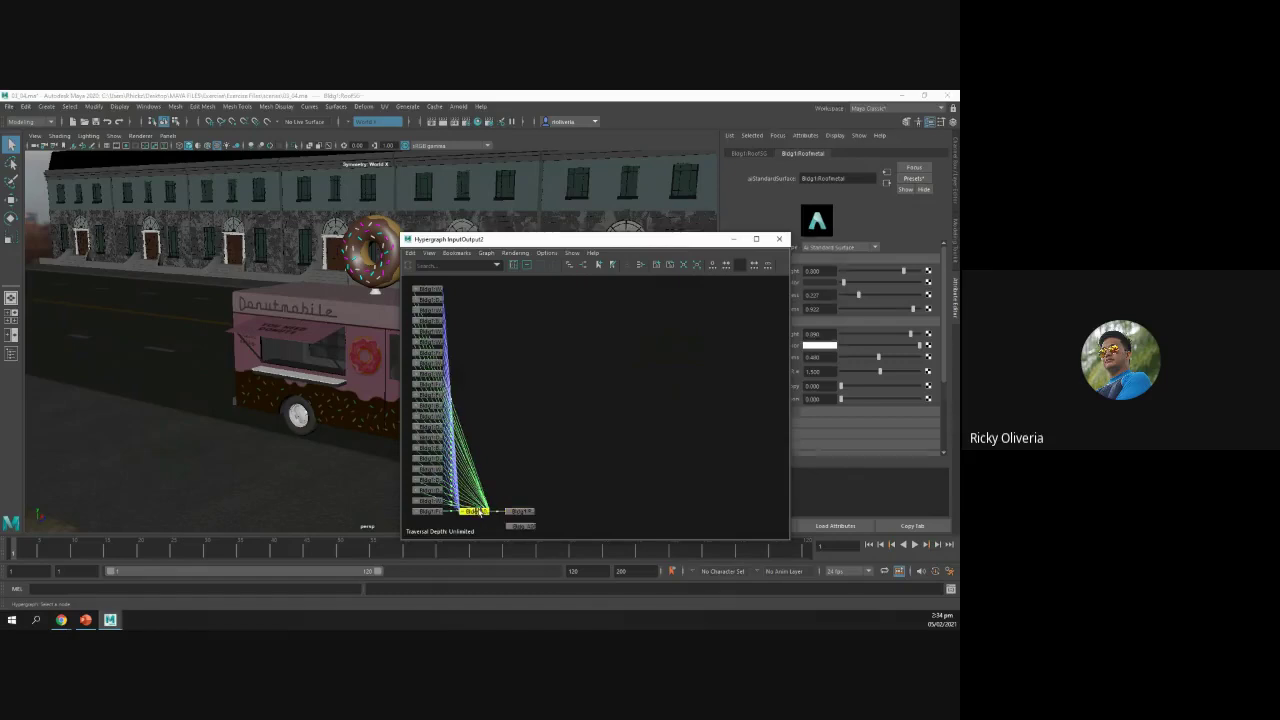
pyautogui.moveTo(480, 513); pyautogui.dragTo(610, 362)
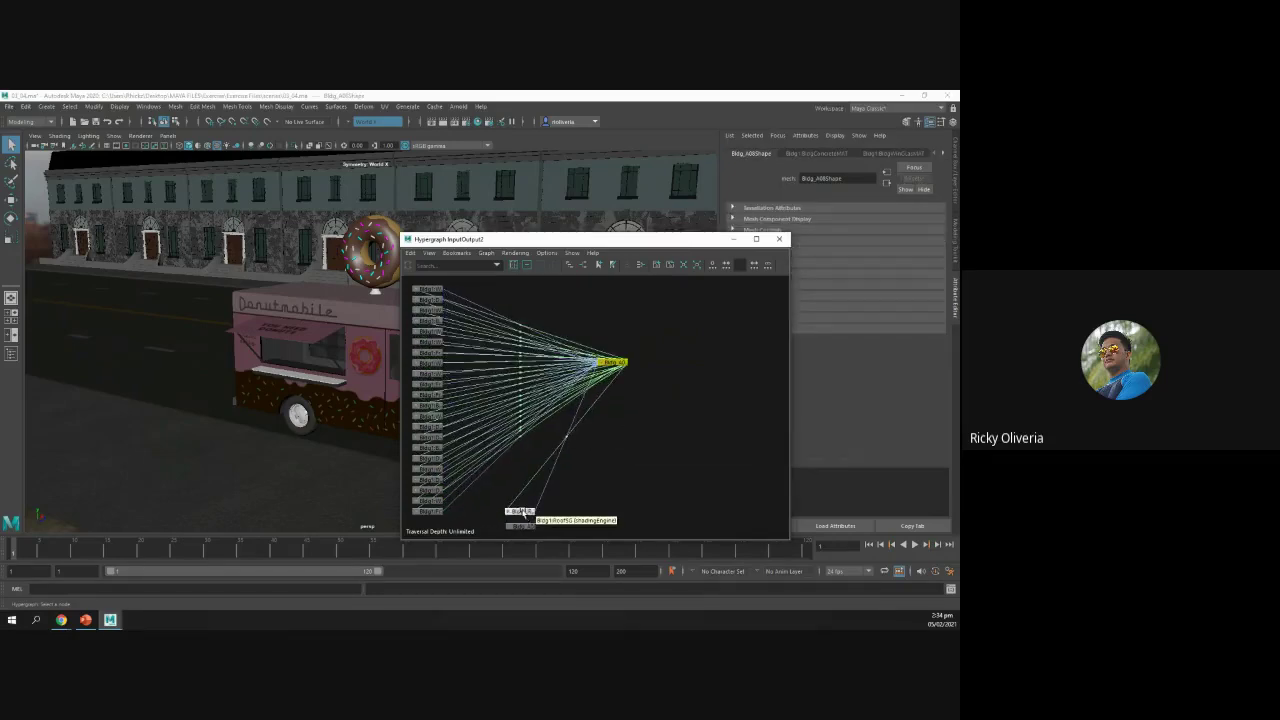
pyautogui.moveTo(520, 511); pyautogui.dragTo(629, 434)
pyautogui.moveTo(525, 527); pyautogui.dragTo(535, 517)
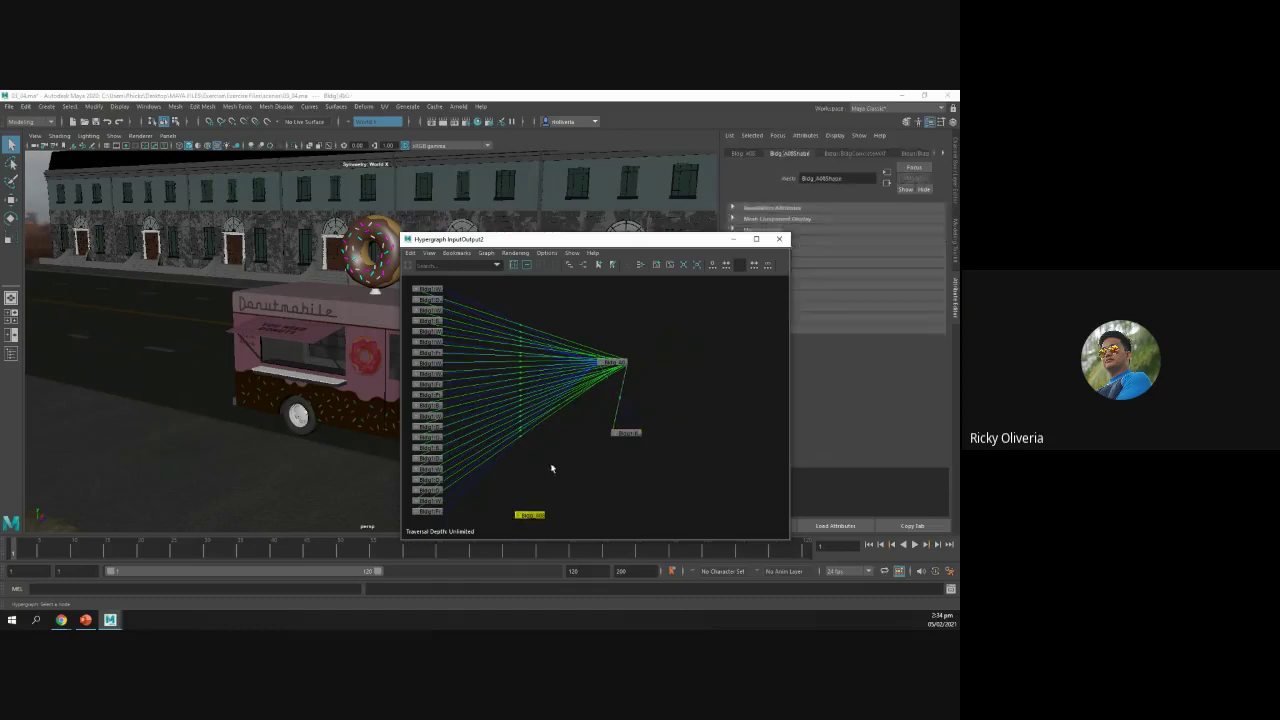
# Step: Inspect a shading node connected to the building shape, clear the selection, and close the connections Hypergraph
pyautogui.click(556, 463)
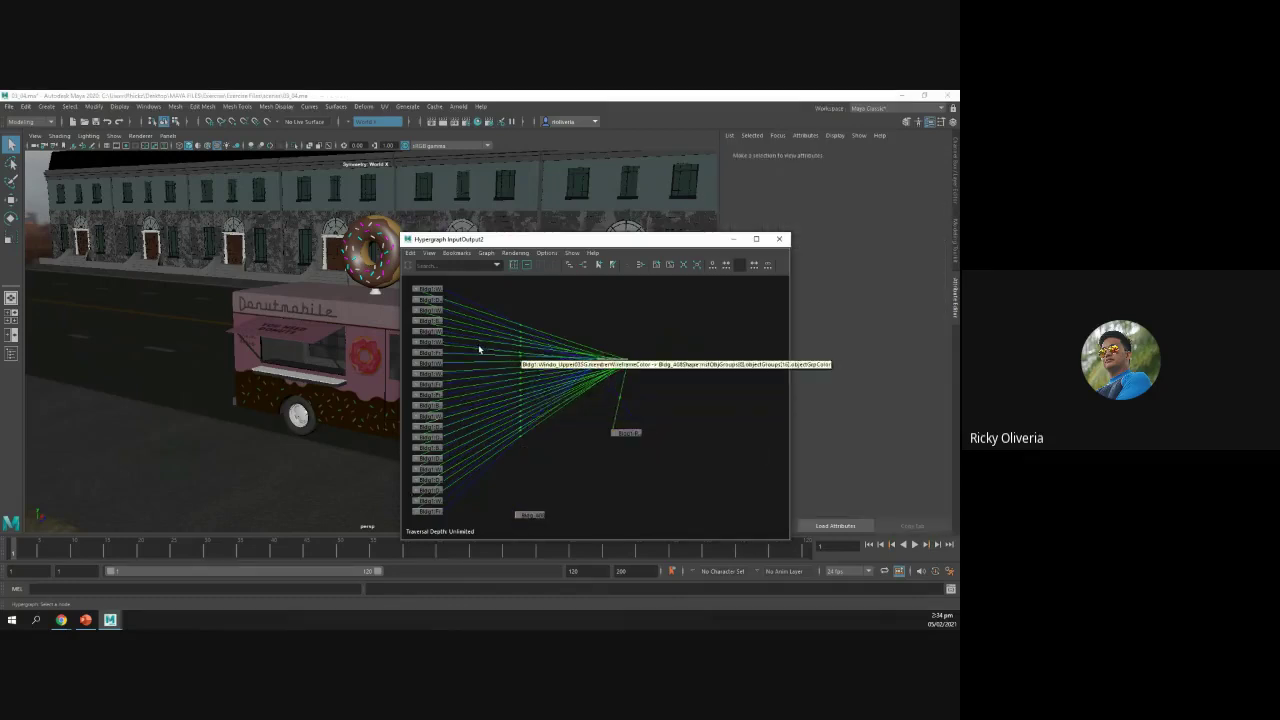
pyautogui.click(427, 363)
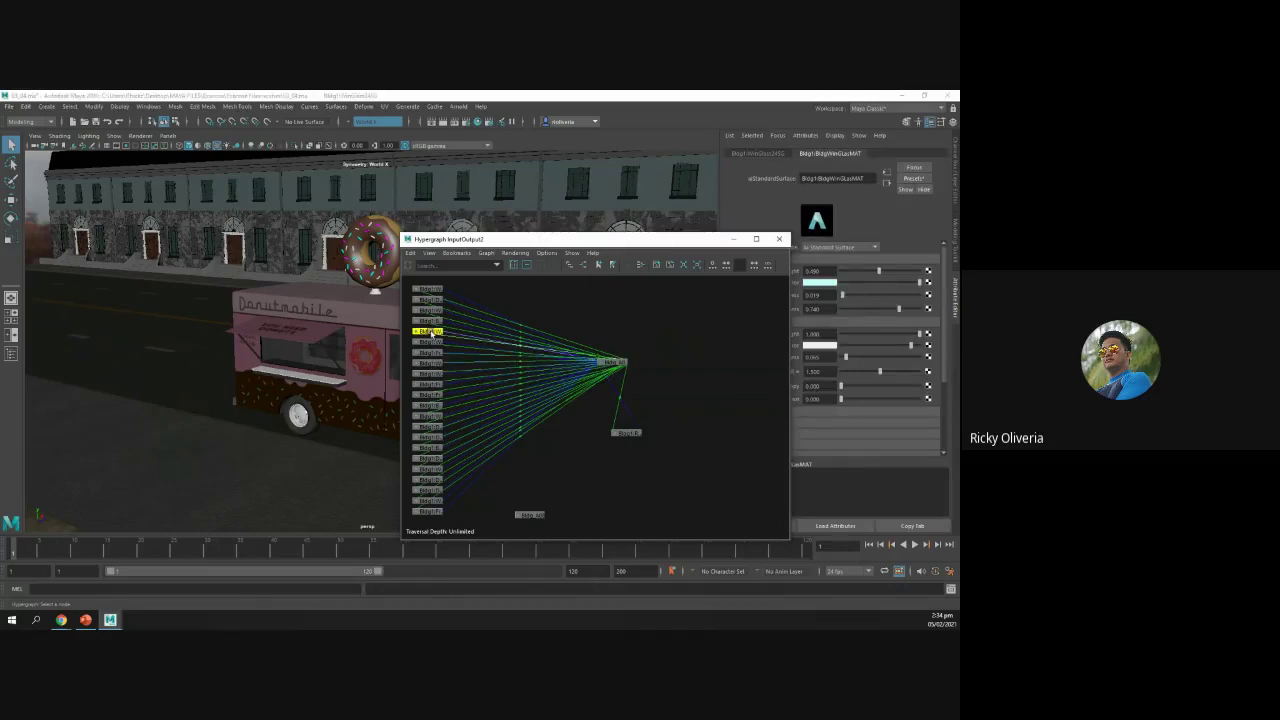
pyautogui.click(558, 305)
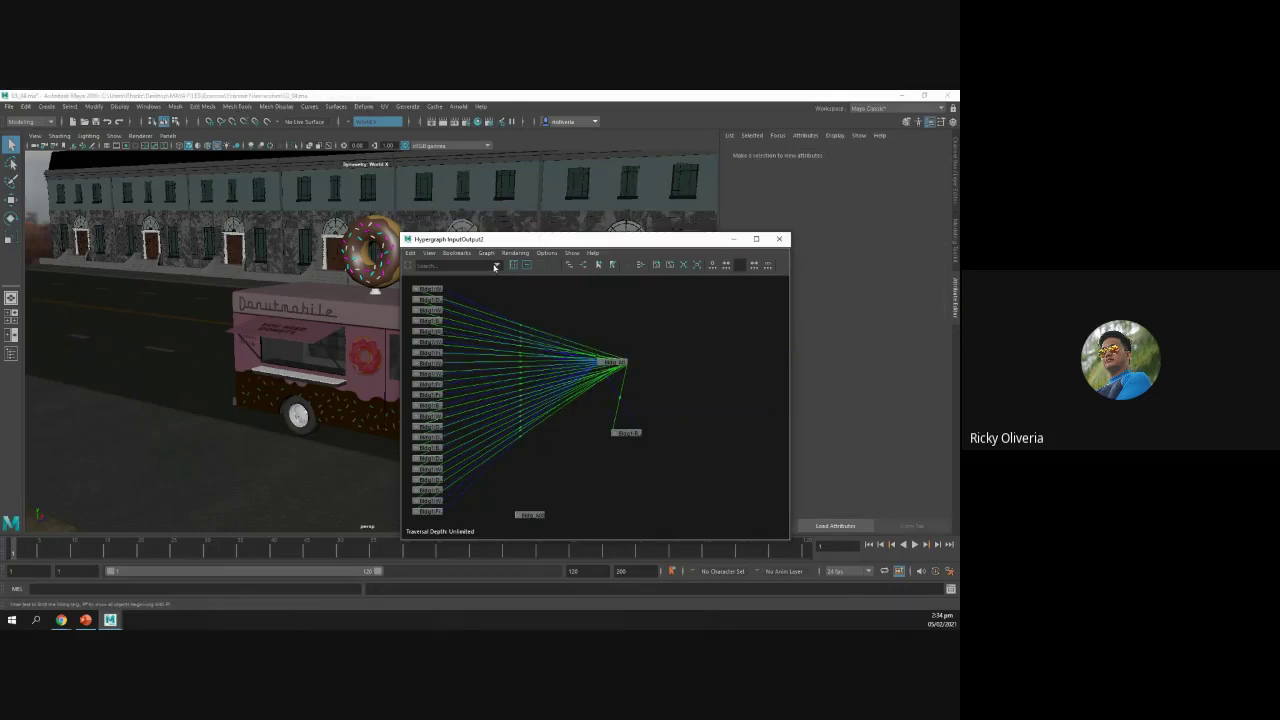
pyautogui.scroll(1, 566, 313)
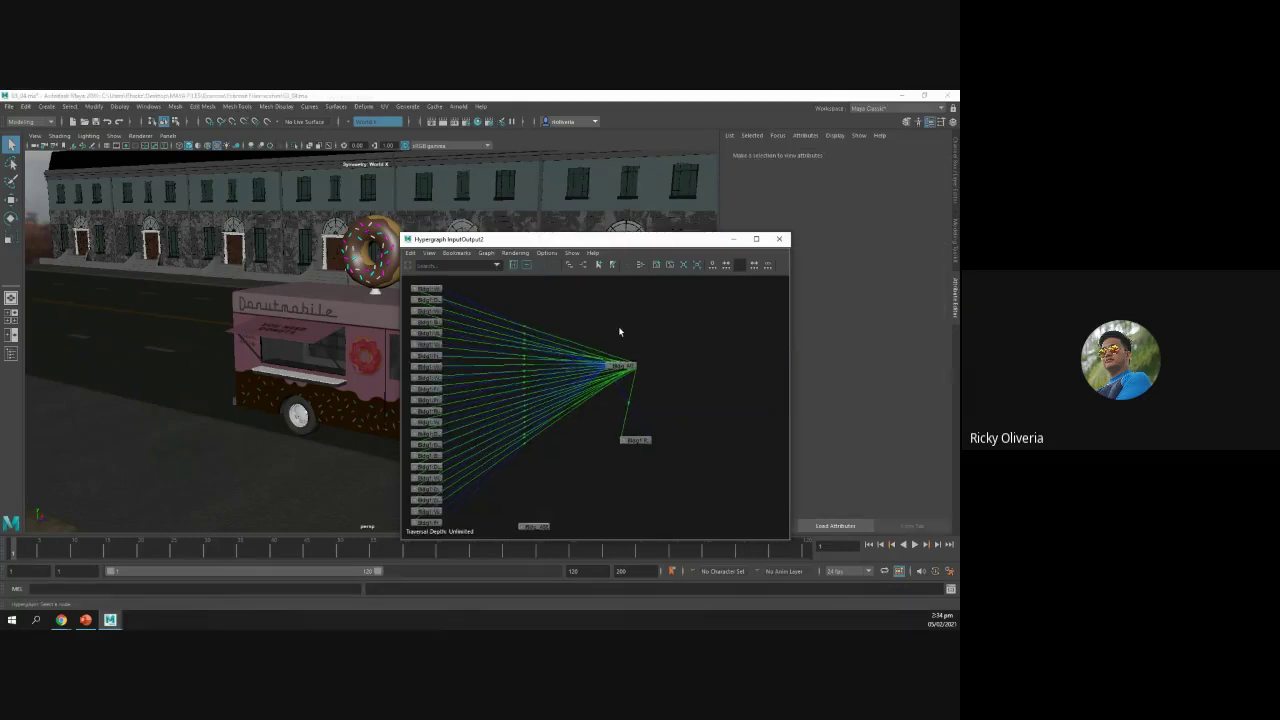
pyautogui.click(779, 238)
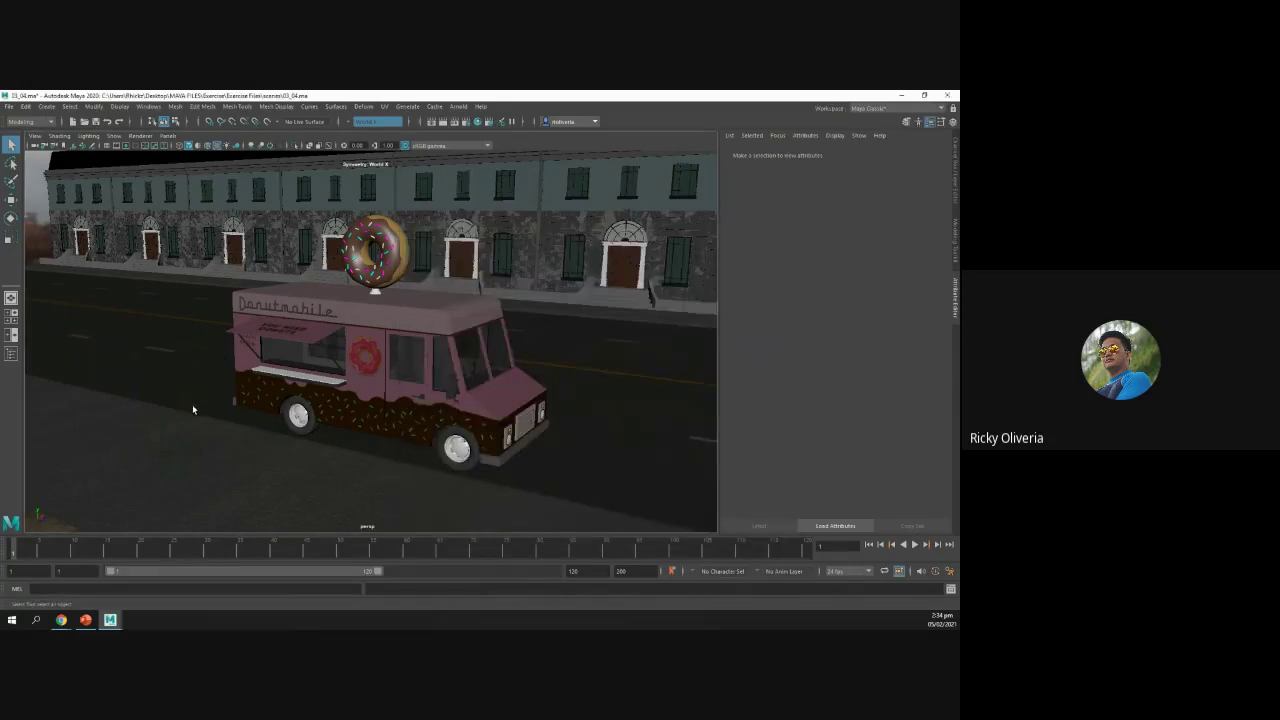
# Step: Switch to PowerPoint, read the Creating Layers slide, and highlight the scene name 03_05 in its instructions
pyautogui.hotkey('alt', 'Tab')
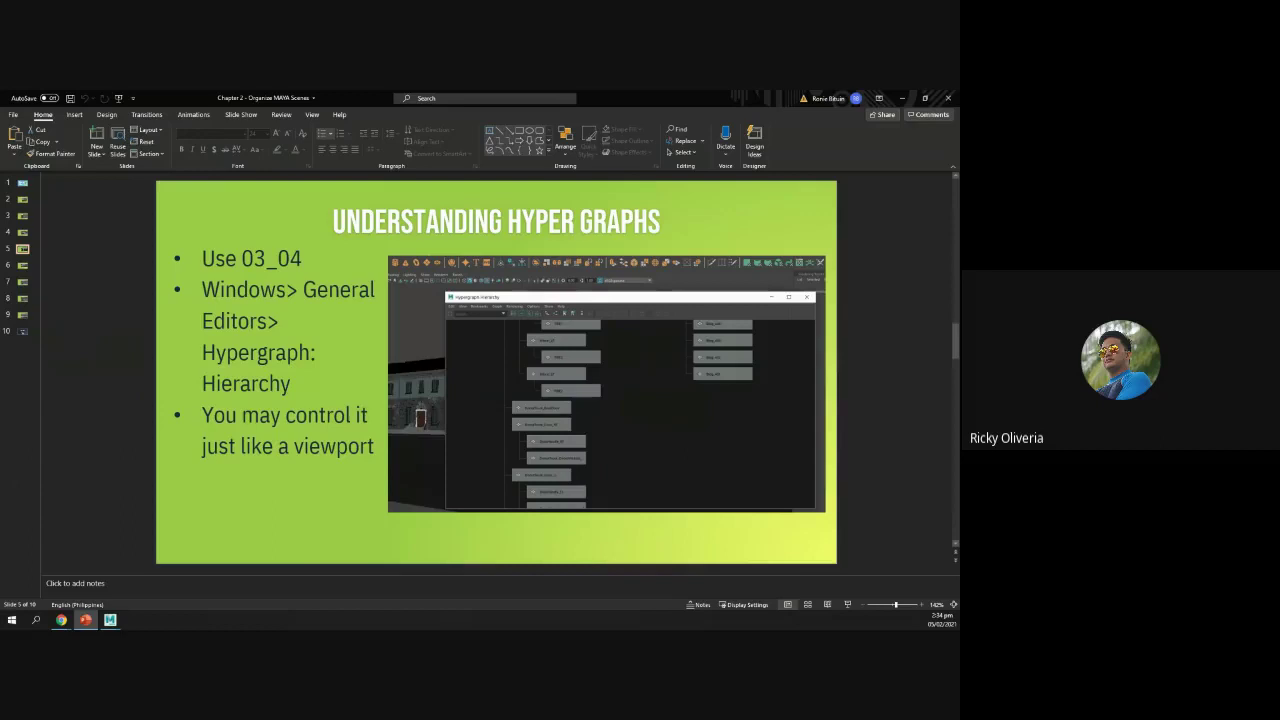
pyautogui.click(24, 266)
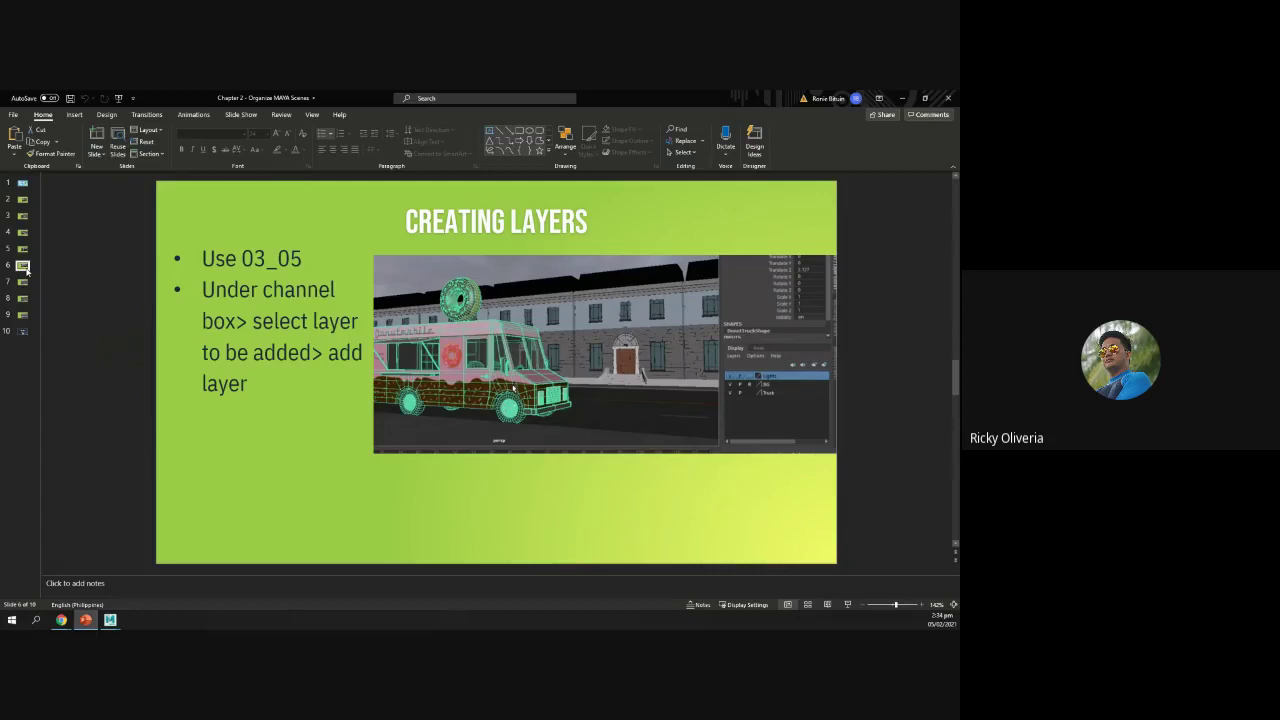
pyautogui.click(303, 352)
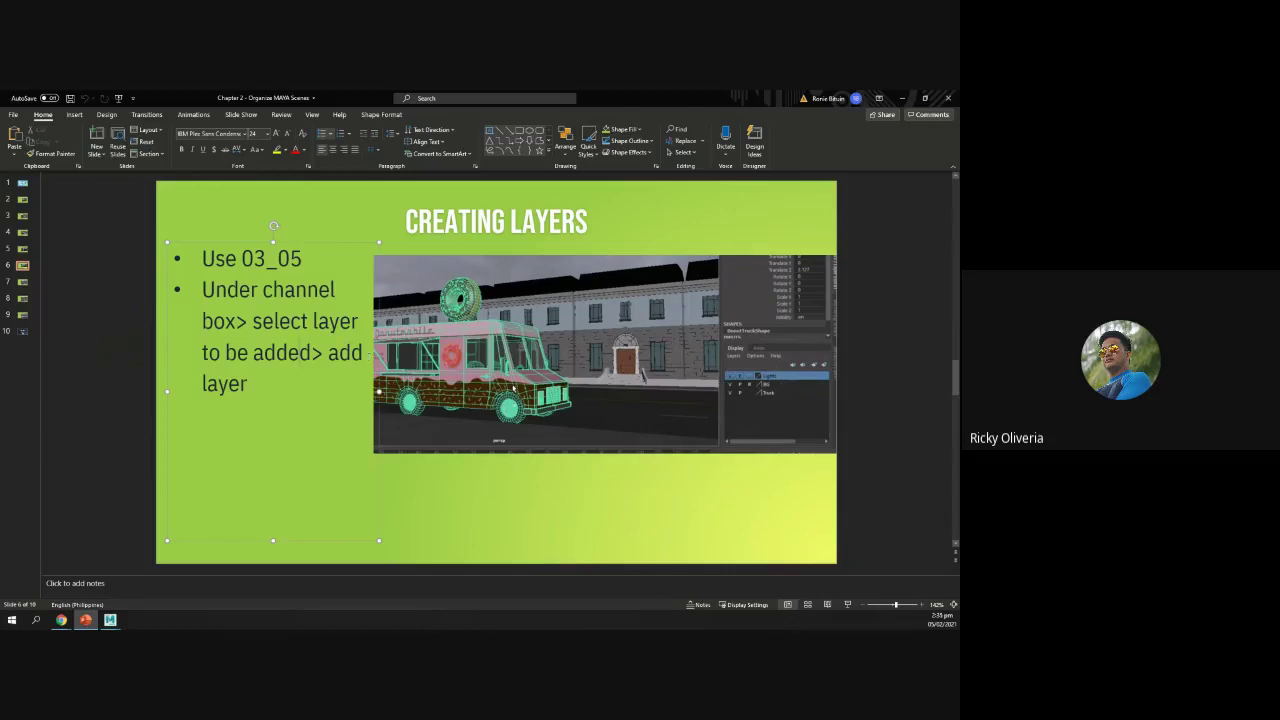
pyautogui.moveTo(302, 258); pyautogui.dragTo(256, 263)
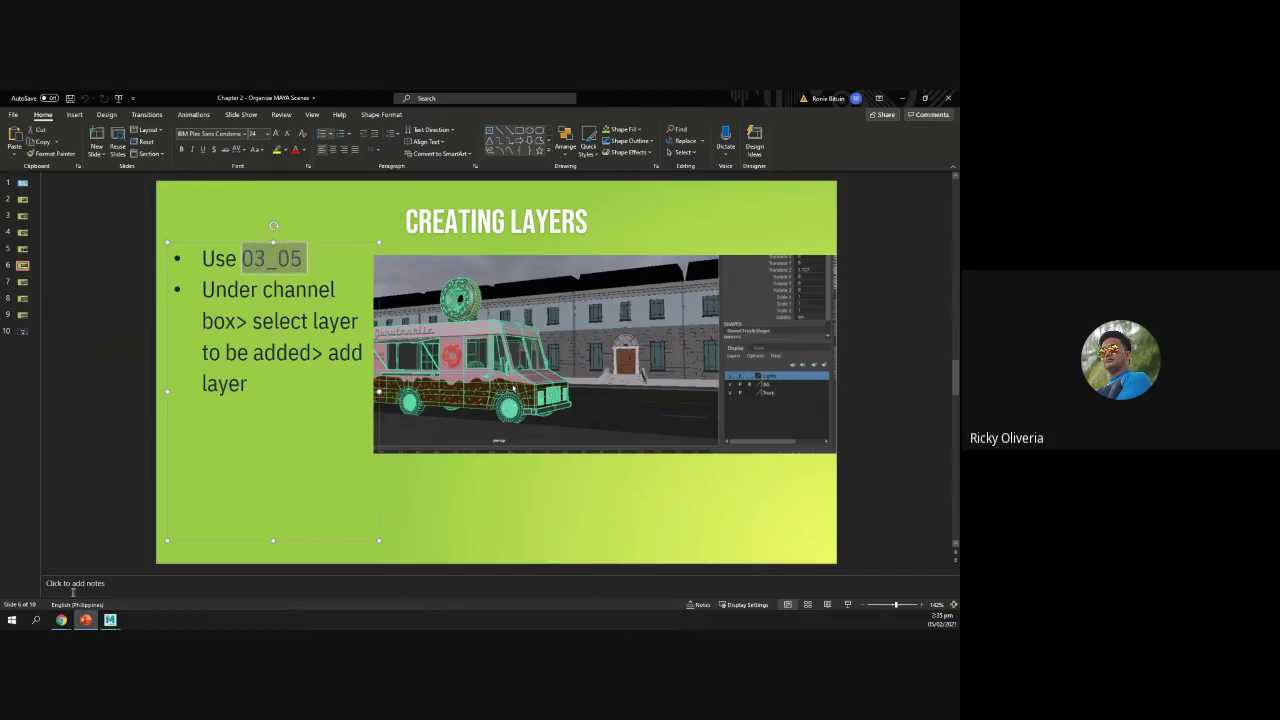
# Step: Switch to Maya and open the scene 03_05.ma
pyautogui.click(110, 620)
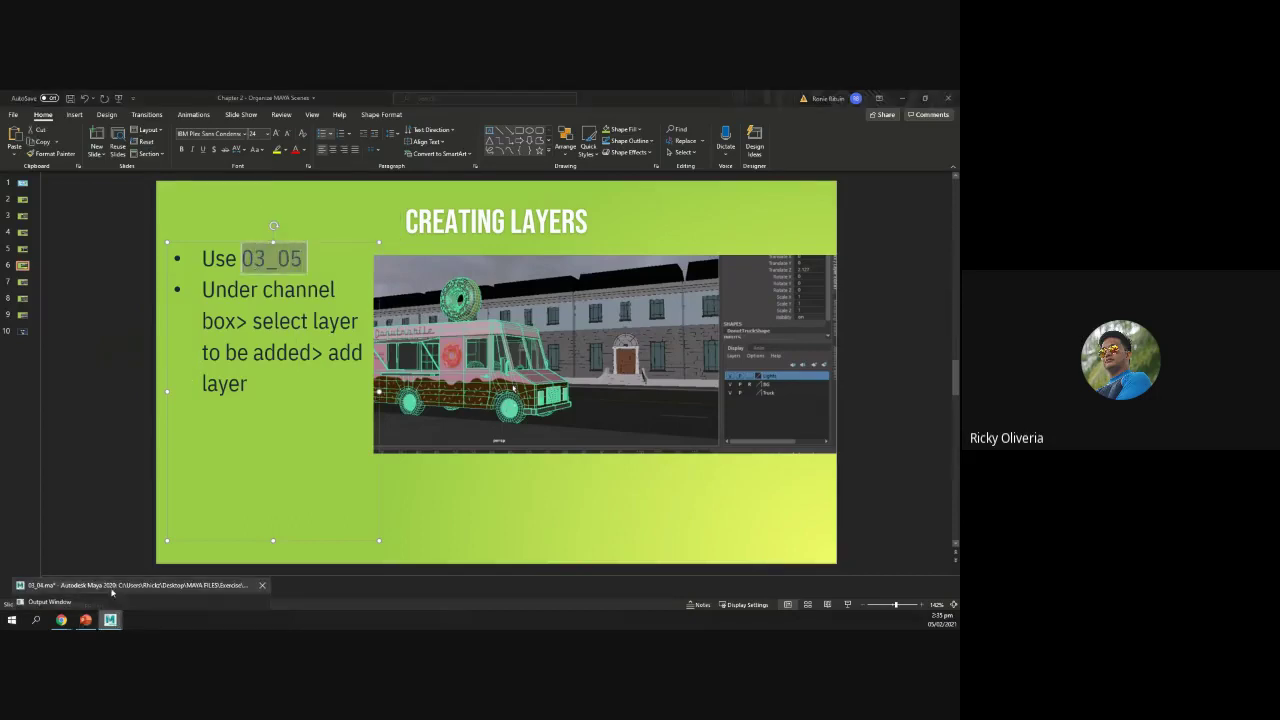
pyautogui.click(112, 589)
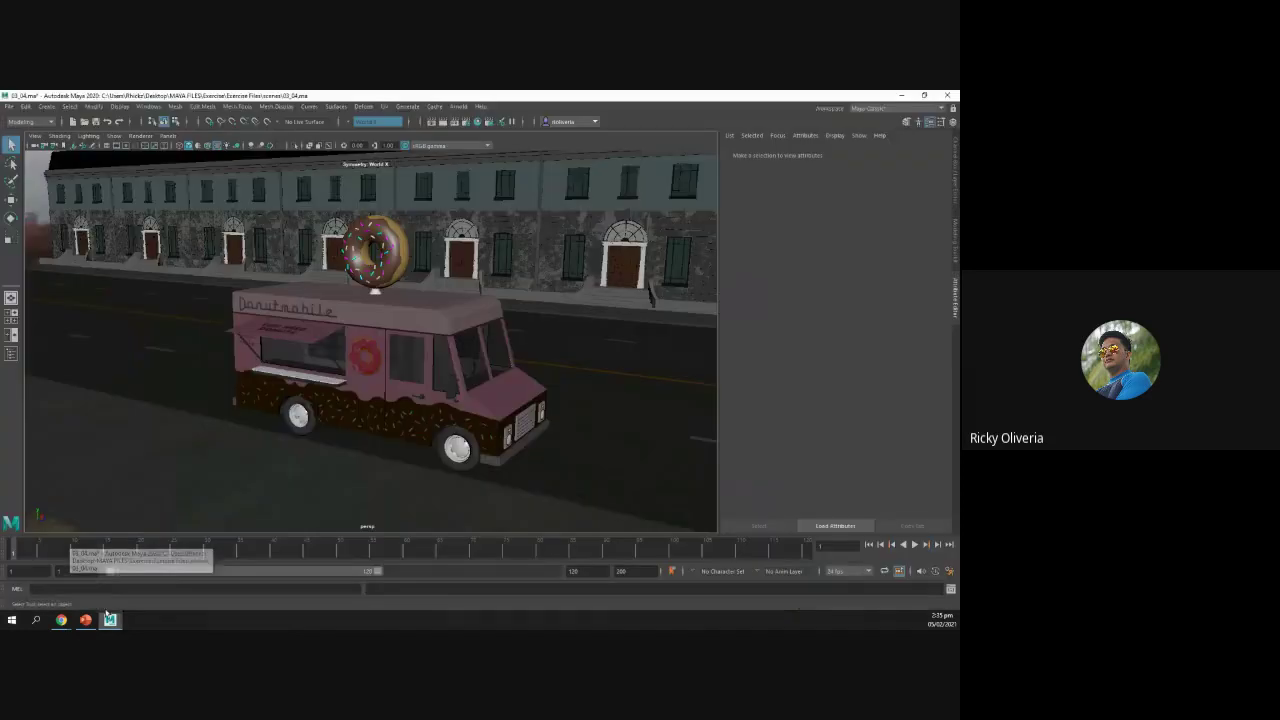
pyautogui.click(13, 108)
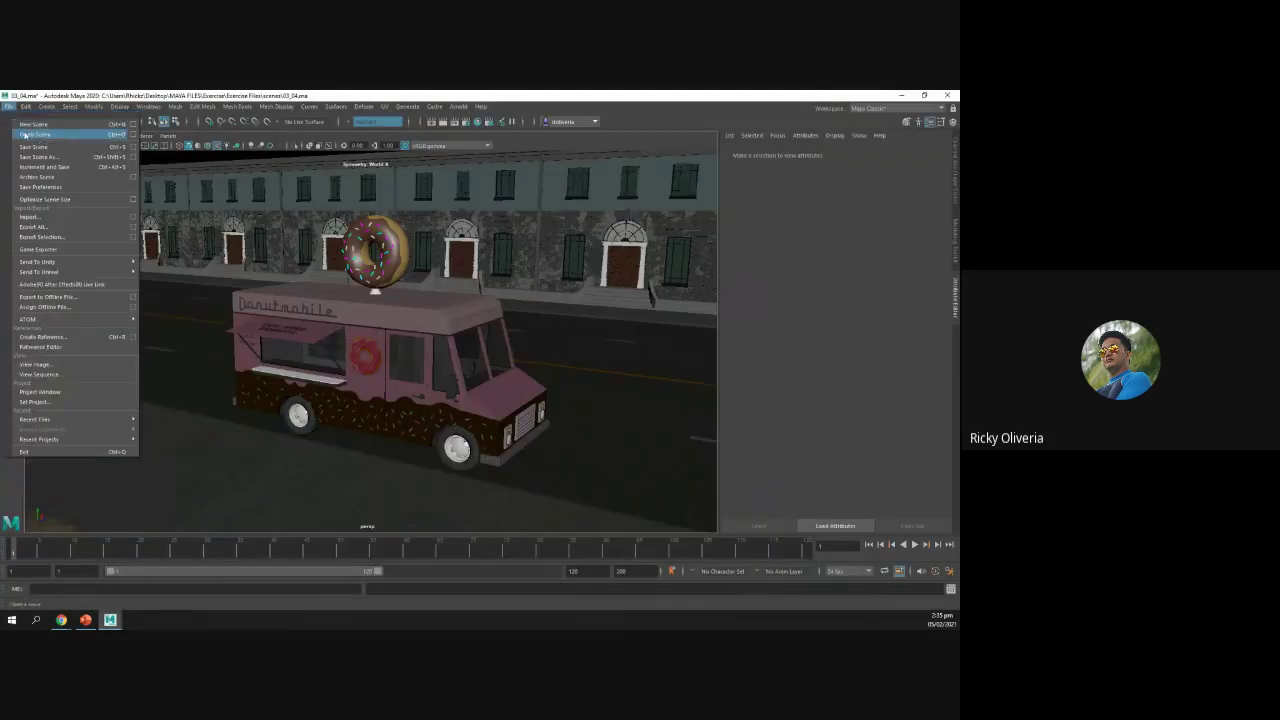
pyautogui.click(27, 134)
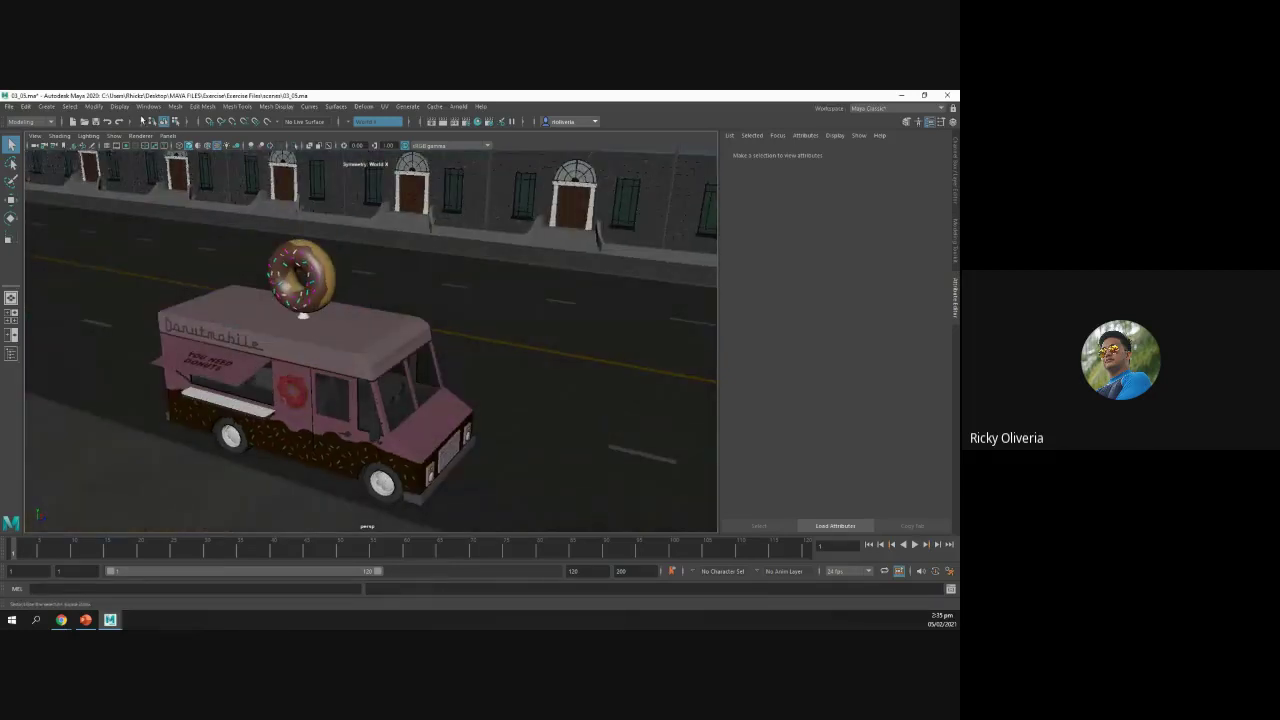
# Step: Open the Outliner and undock it as a floating window over the viewport
pyautogui.click(148, 106)
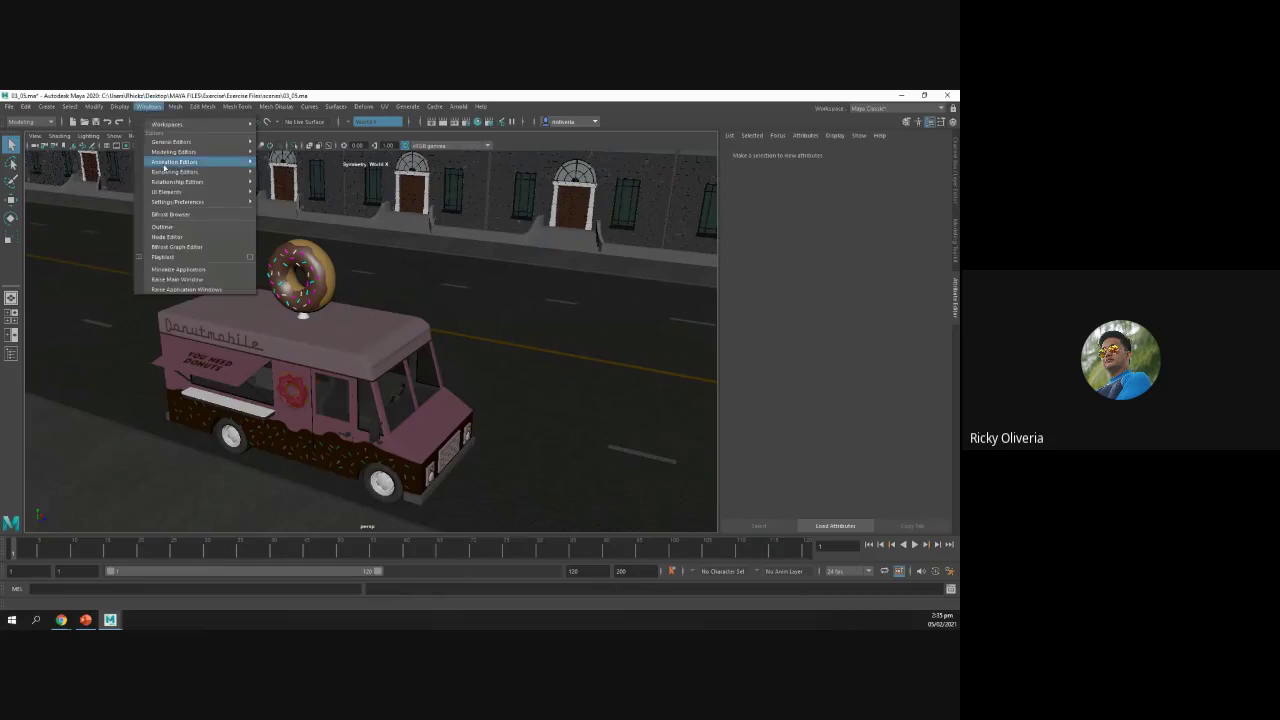
pyautogui.click(162, 226)
pyautogui.moveTo(107, 139); pyautogui.dragTo(93, 132)
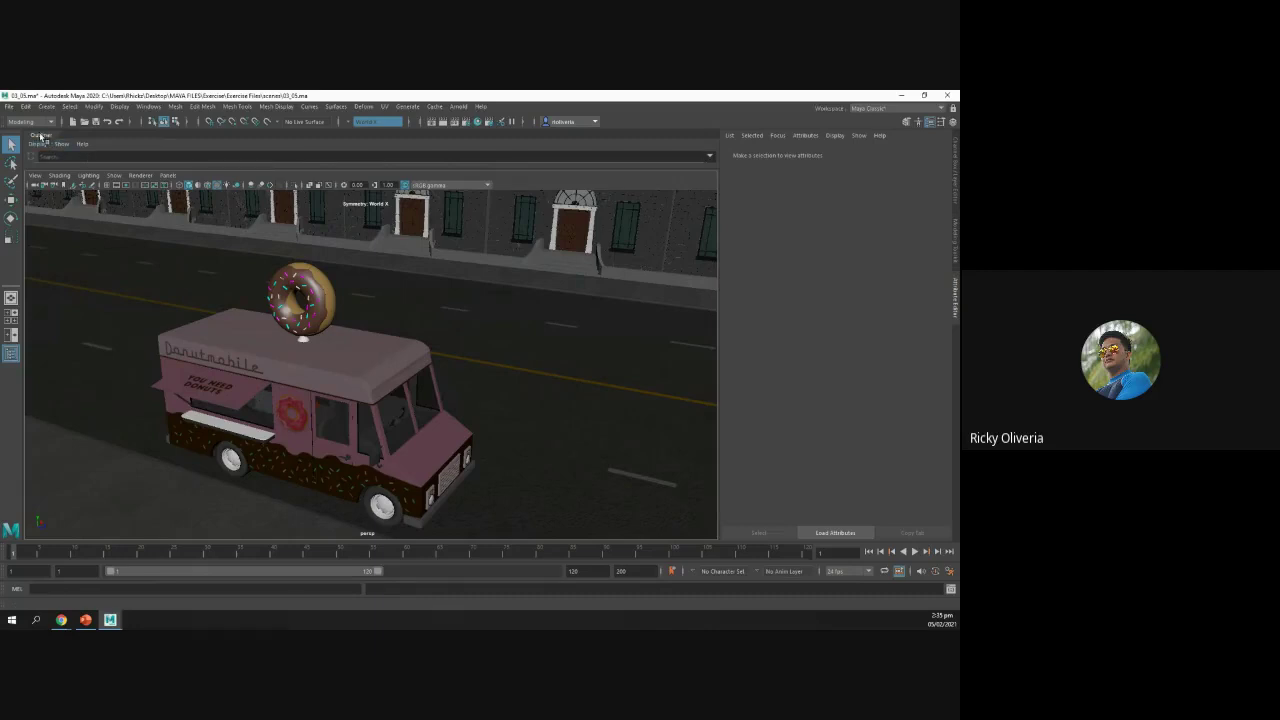
pyautogui.moveTo(50, 140); pyautogui.dragTo(105, 228)
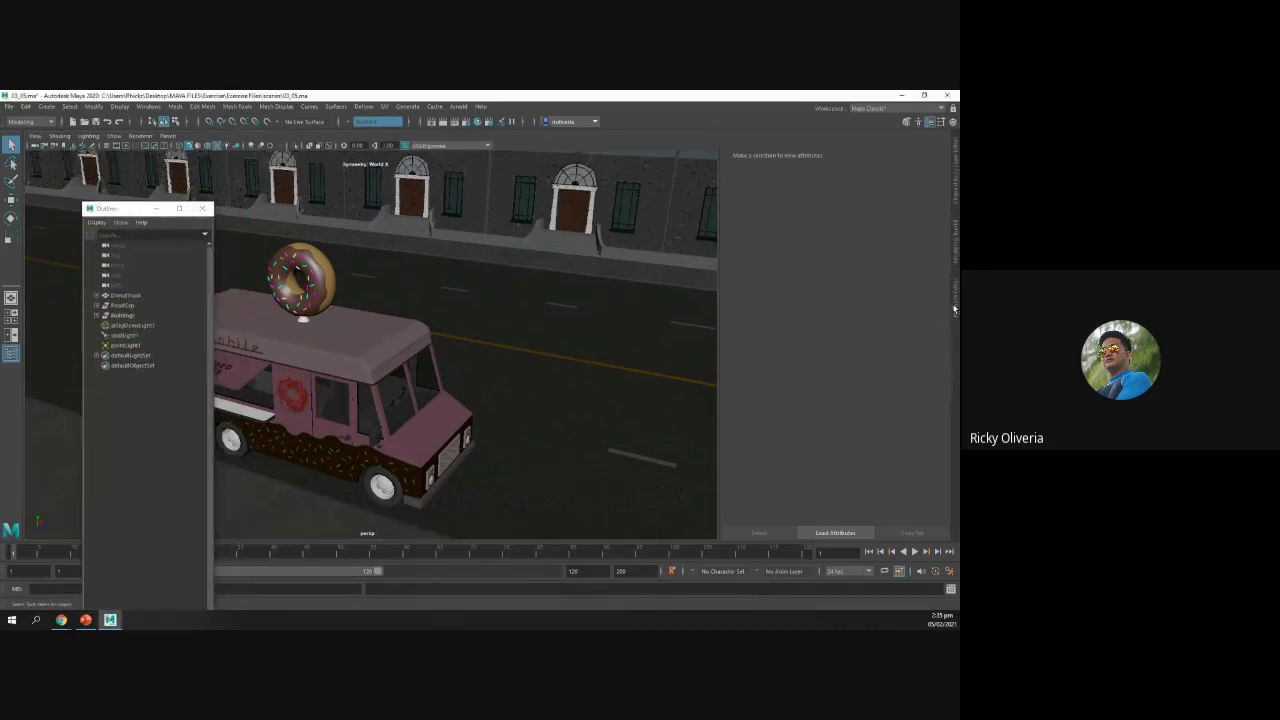
# Step: Check the DonutTruck object in the Outliner, and expand and select the whole Buildings group
pyautogui.click(954, 308)
pyautogui.click(955, 298)
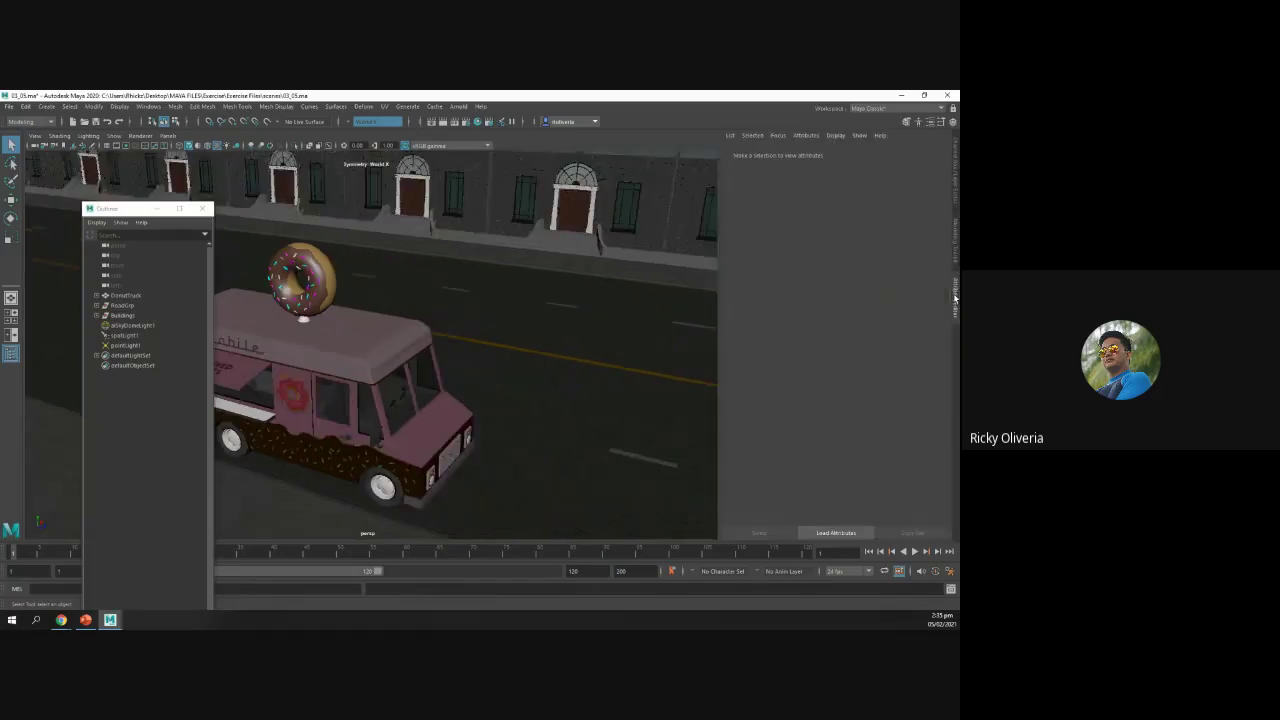
pyautogui.click(125, 285)
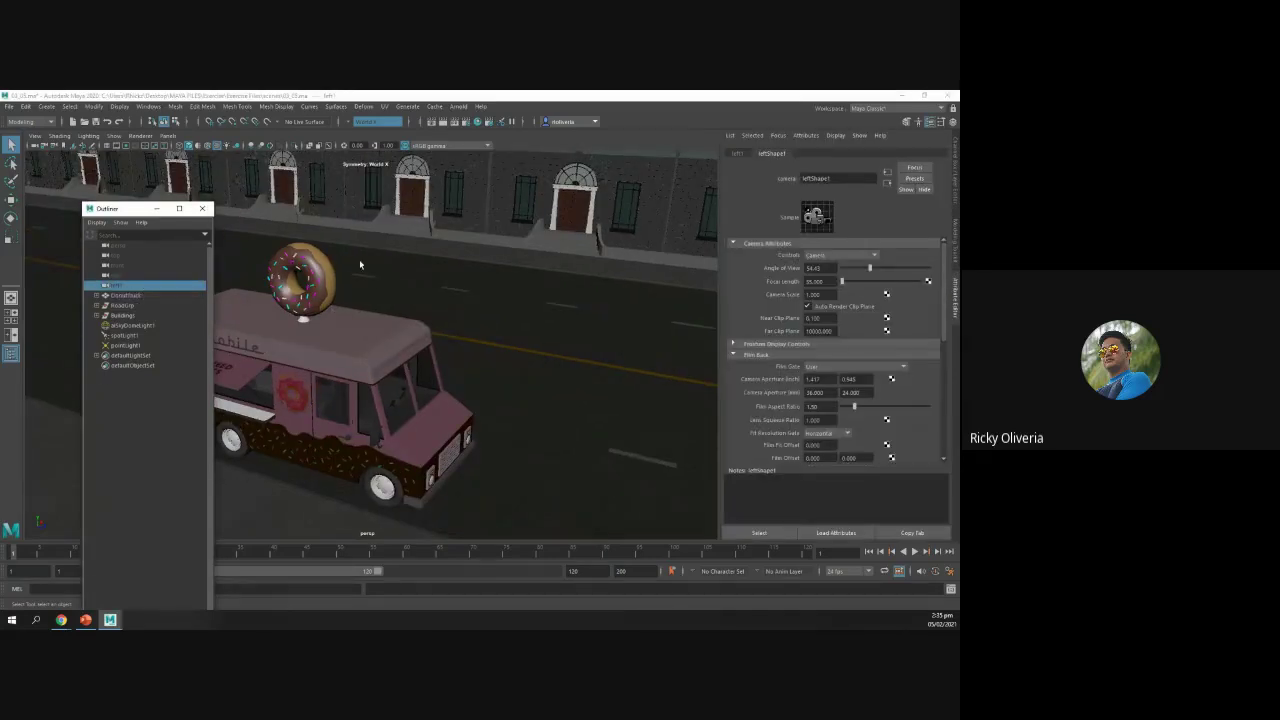
pyautogui.click(128, 296)
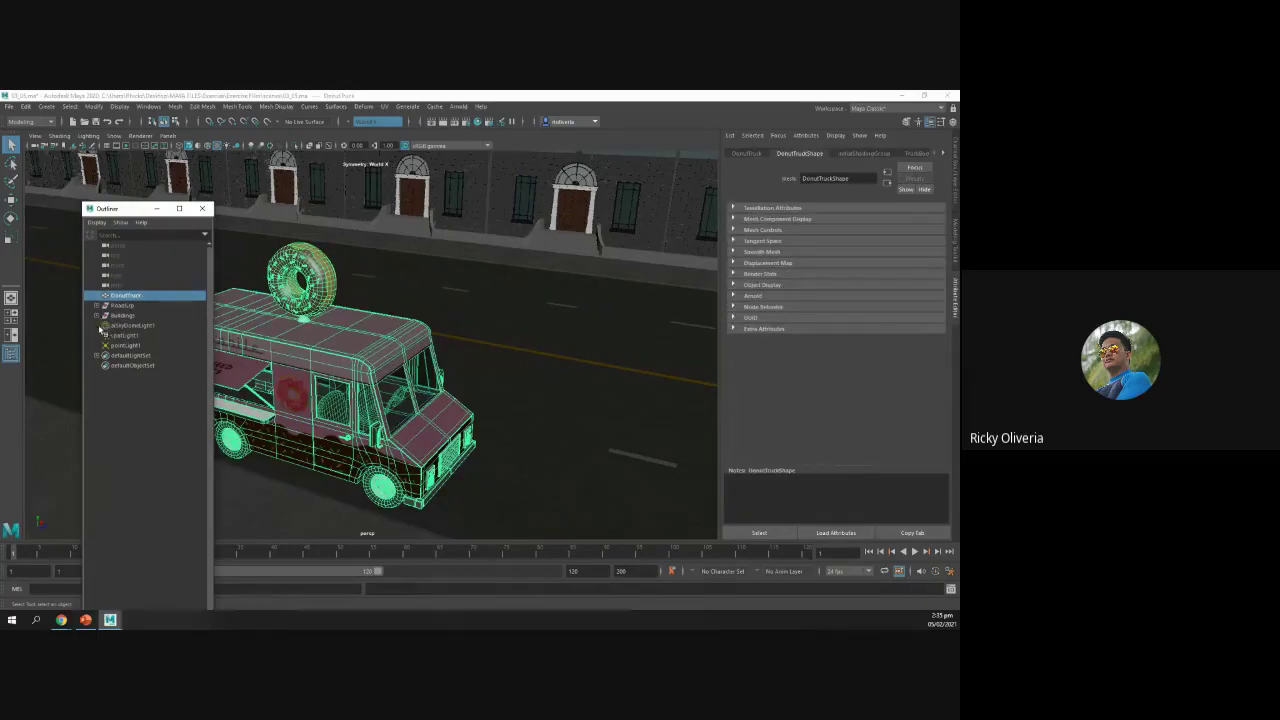
pyautogui.click(96, 316)
pyautogui.click(120, 316)
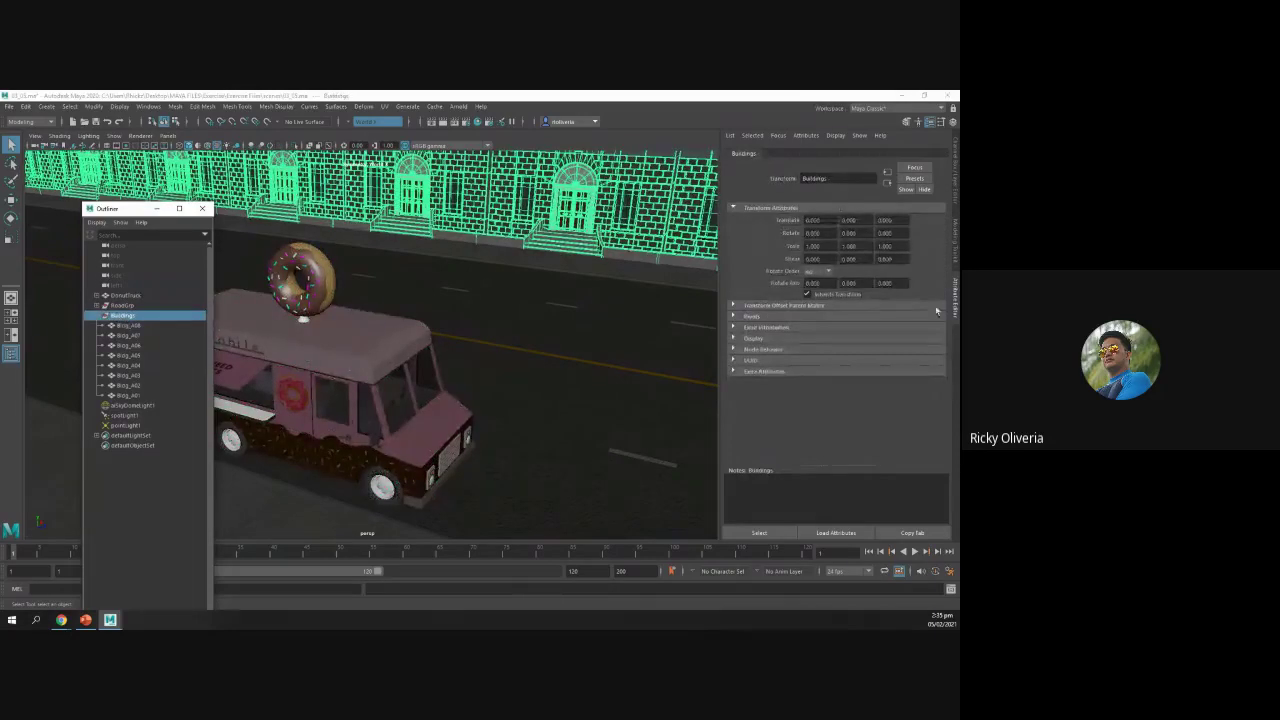
# Step: Show the Channel Box and Layer Editor and create a display layer from the selected Buildings group
pyautogui.click(956, 168)
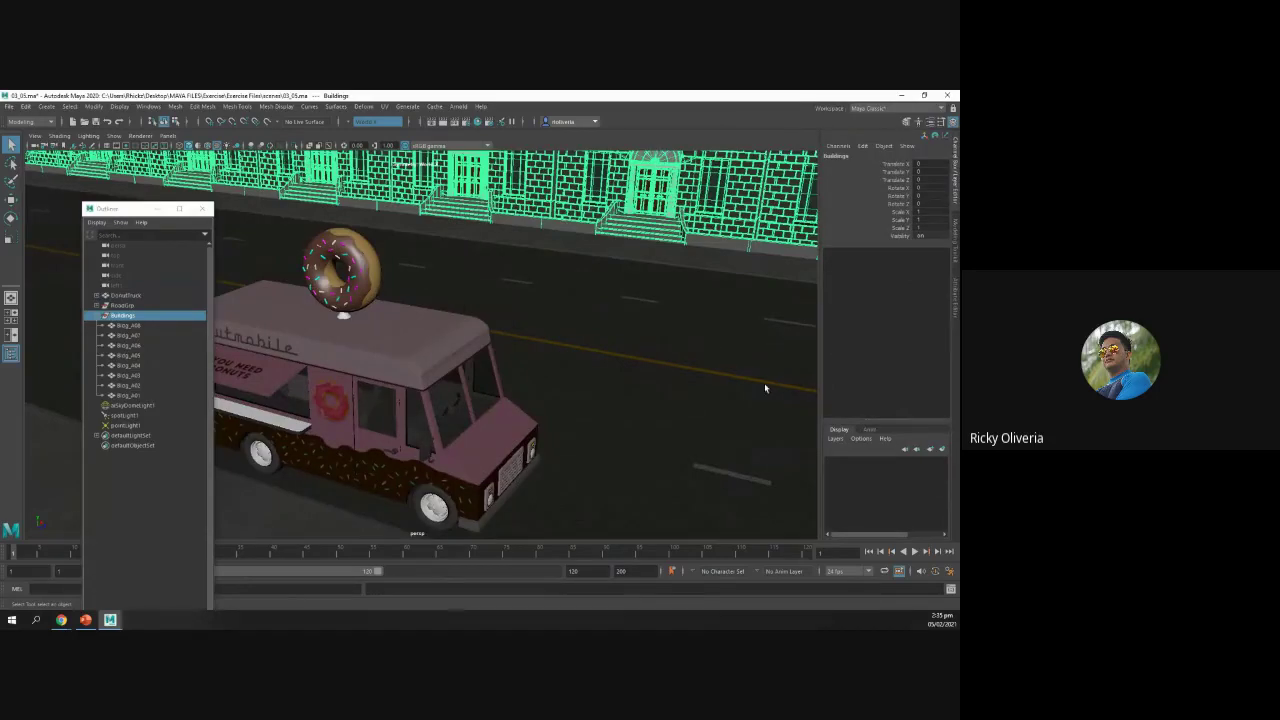
pyautogui.click(841, 442)
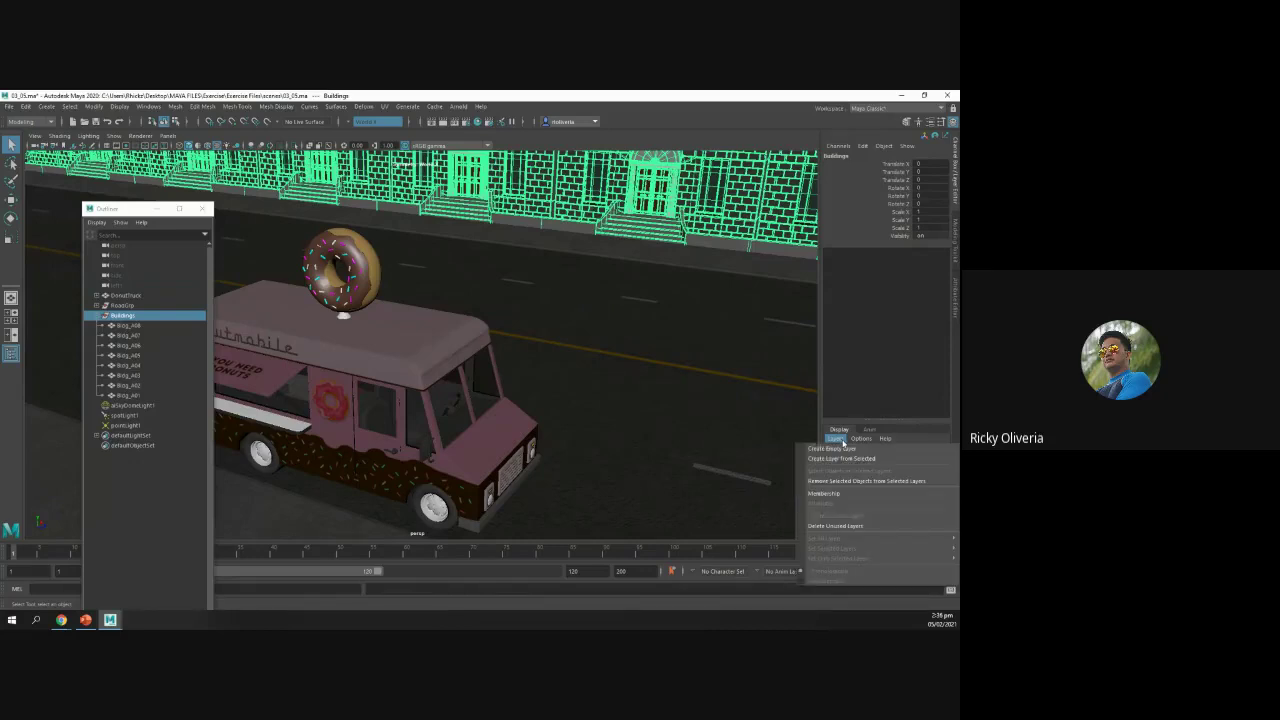
pyautogui.click(98, 318)
pyautogui.click(98, 317)
pyautogui.click(97, 318)
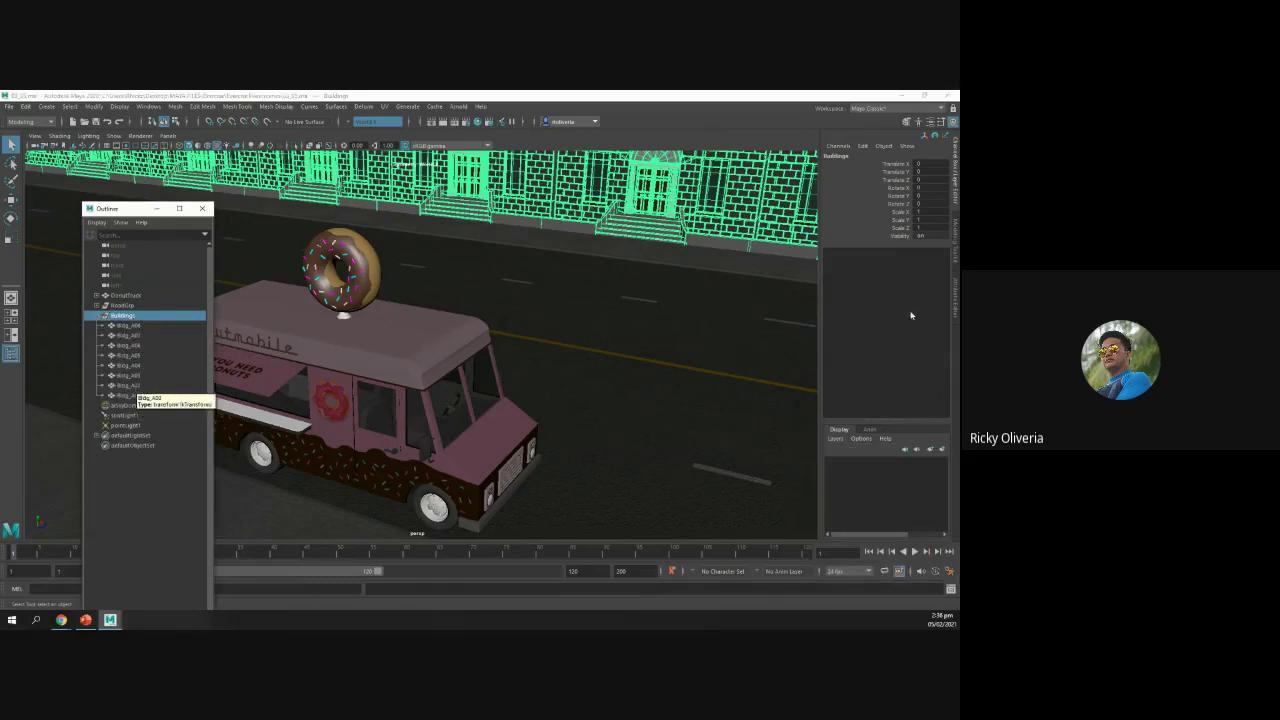
pyautogui.click(835, 439)
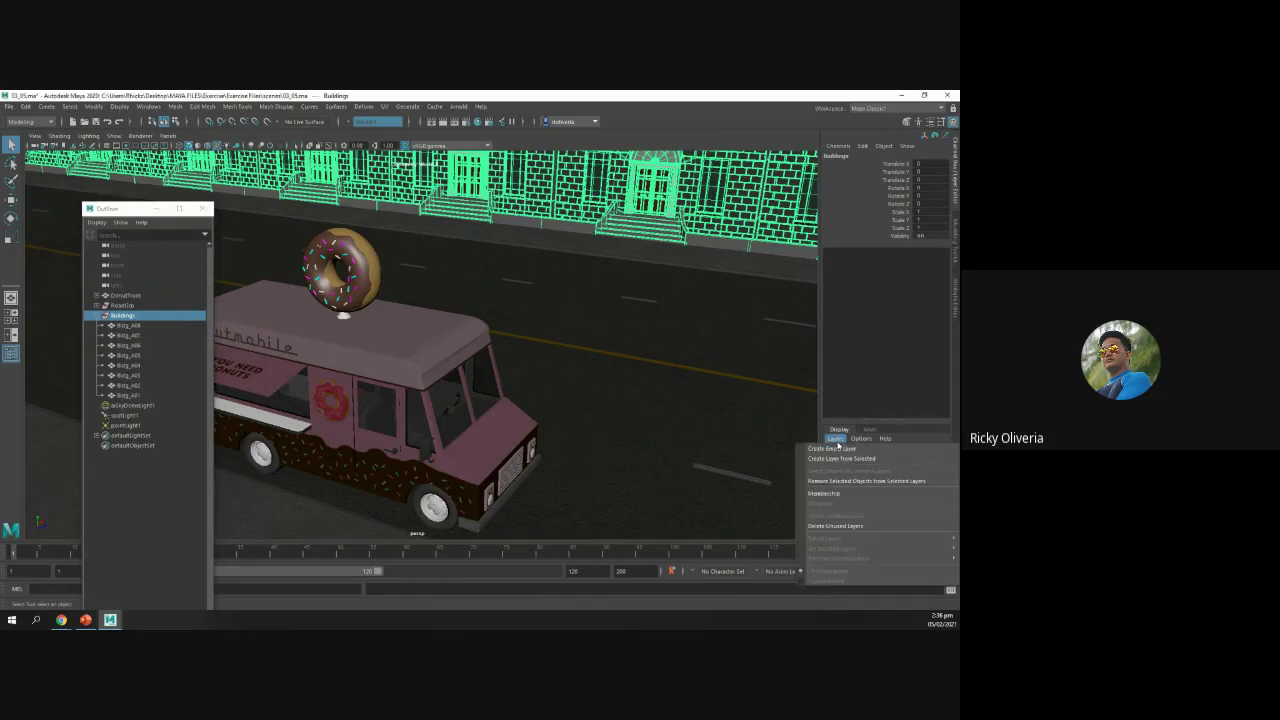
pyautogui.click(857, 459)
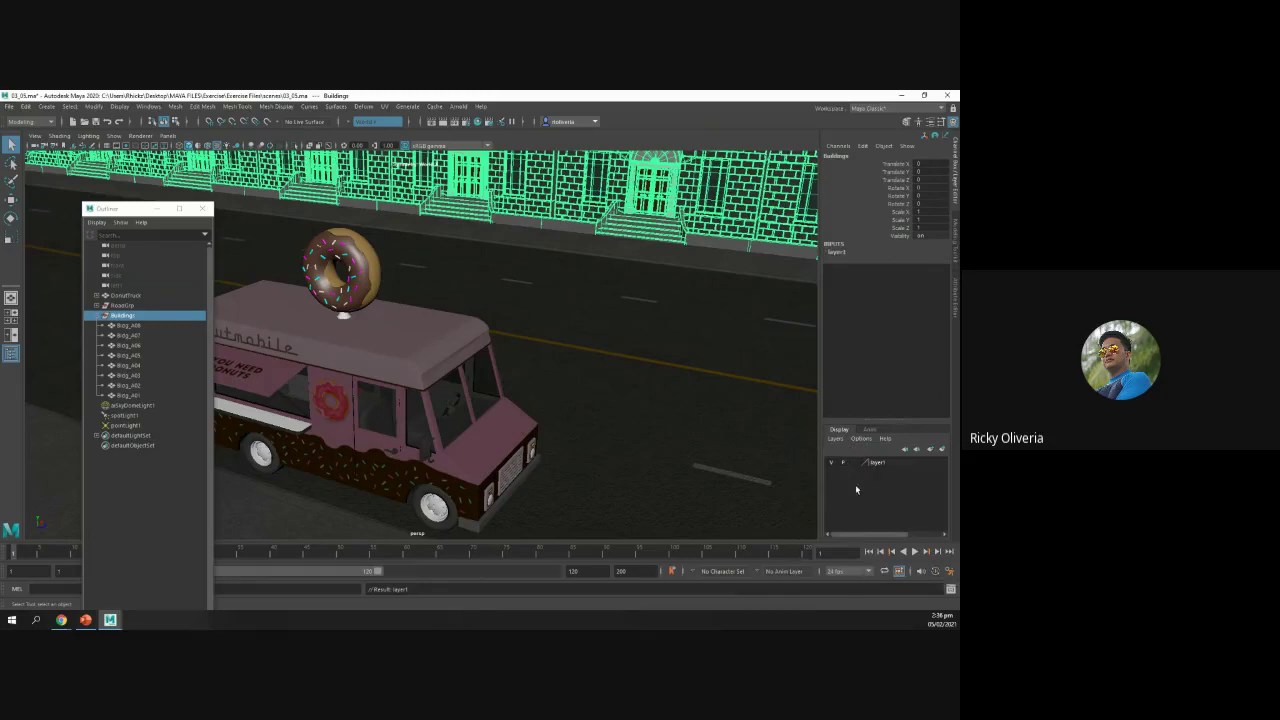
# Step: Rename the new display layer of the Buildings group as build
pyautogui.doubleClick(878, 464)
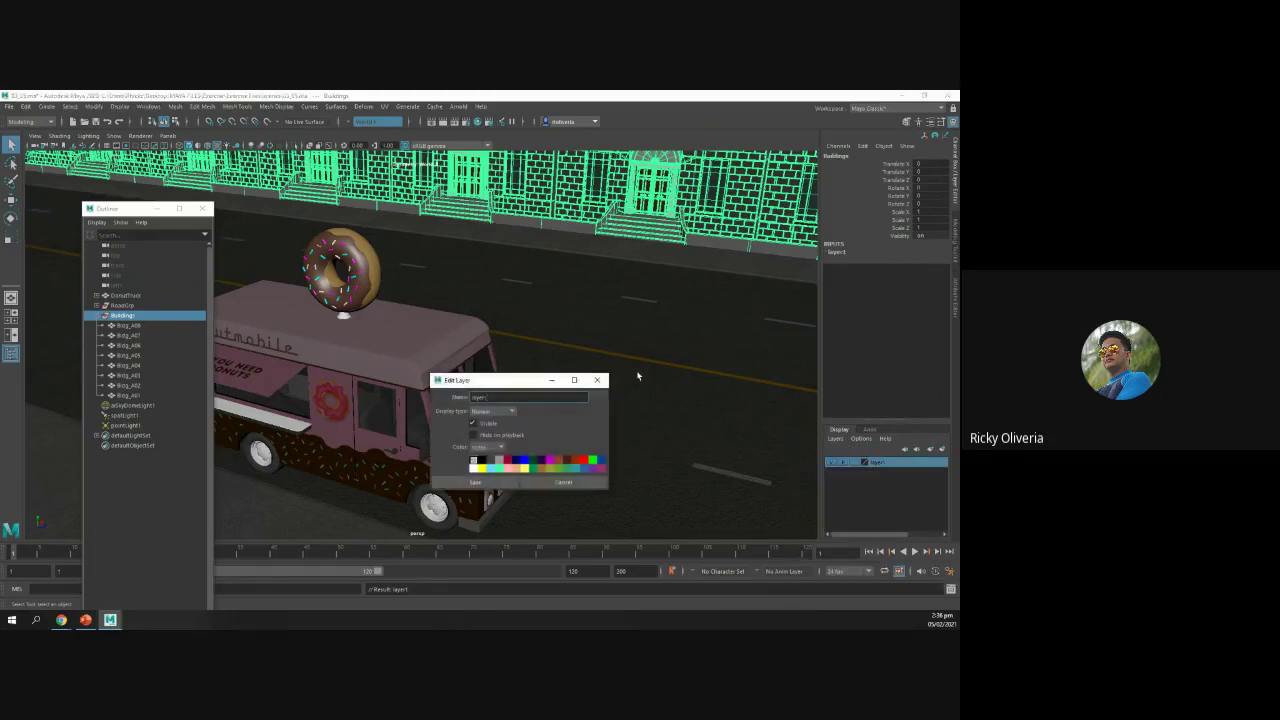
pyautogui.click(597, 380)
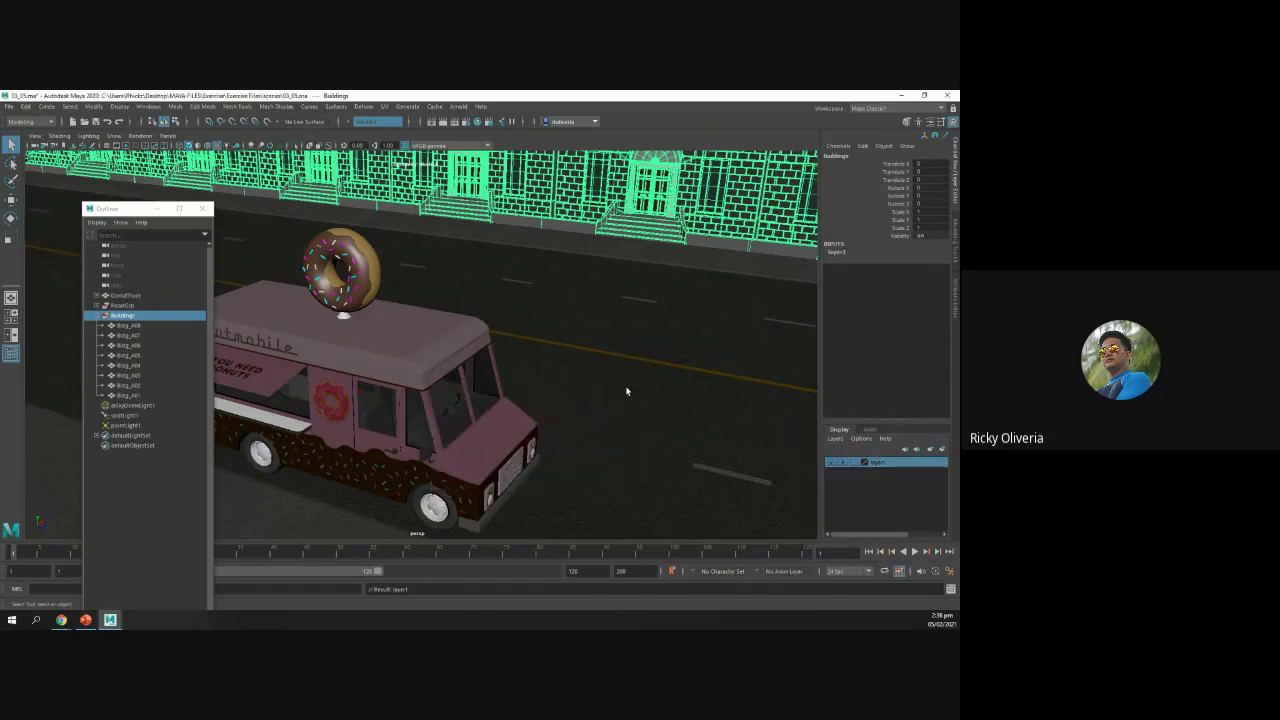
pyautogui.doubleClick(878, 463)
pyautogui.moveTo(498, 399); pyautogui.dragTo(386, 401)
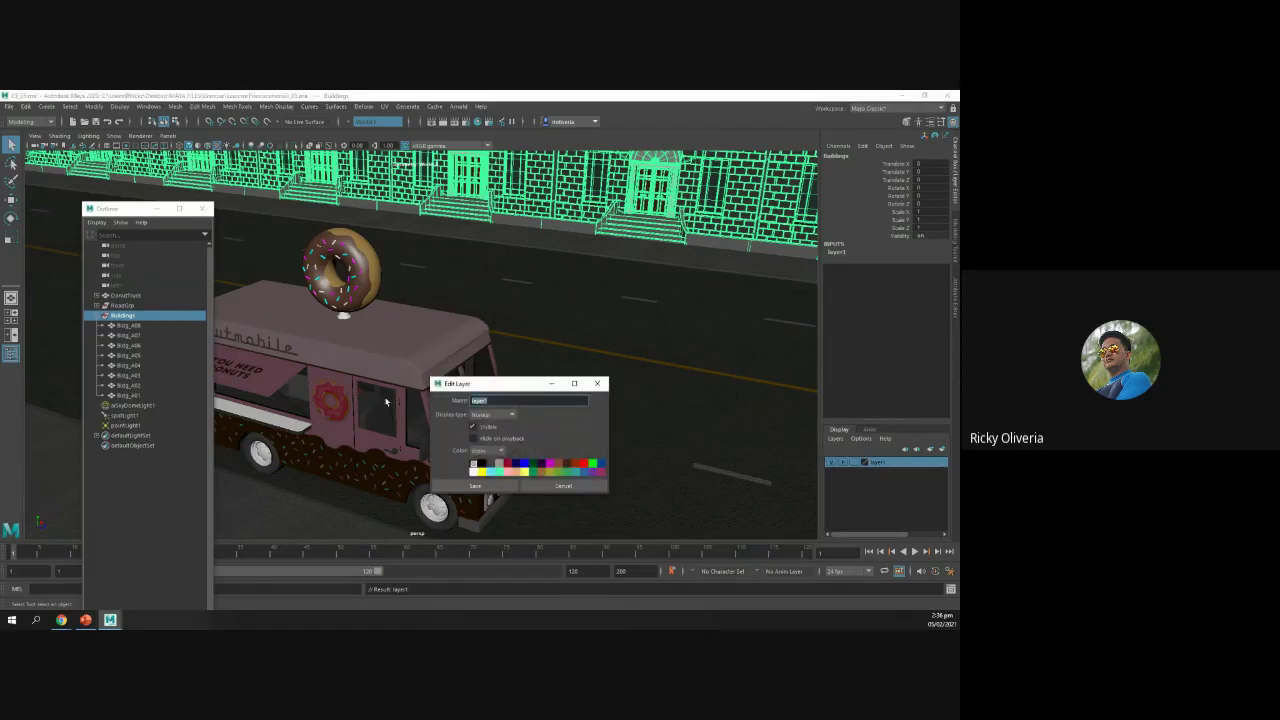
pyautogui.write('tes')
pyautogui.click(477, 486)
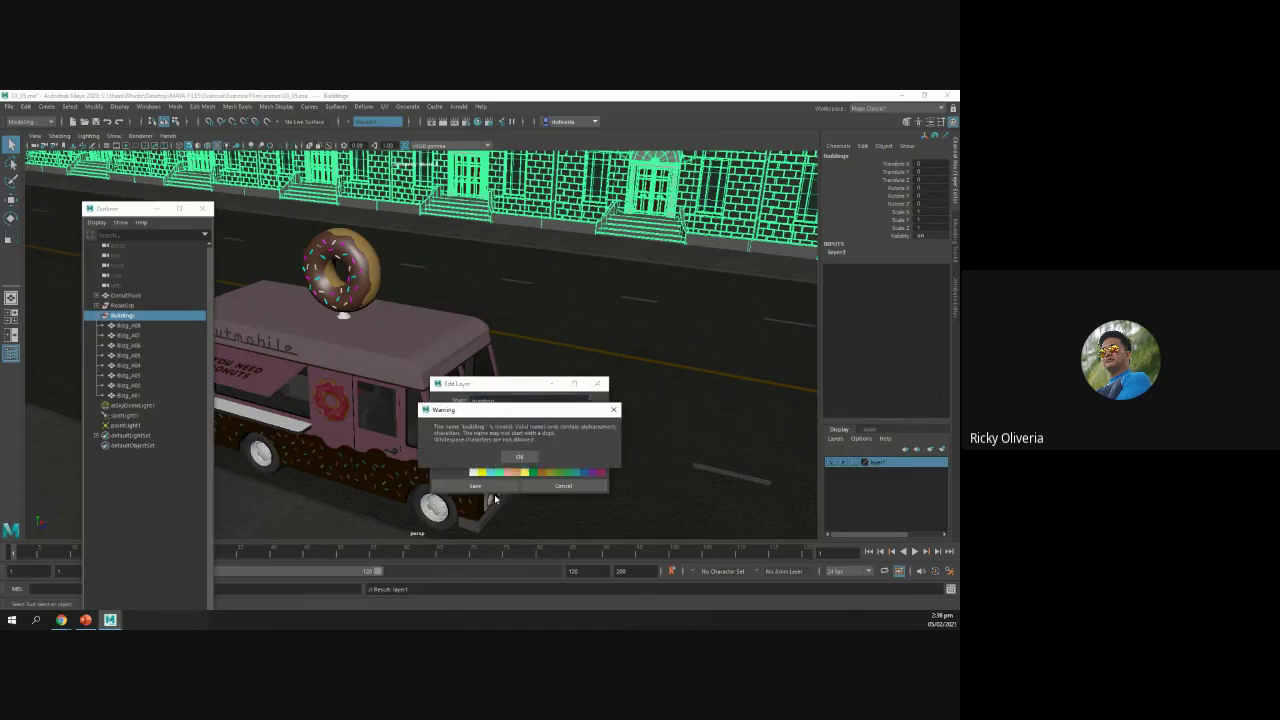
pyautogui.click(519, 458)
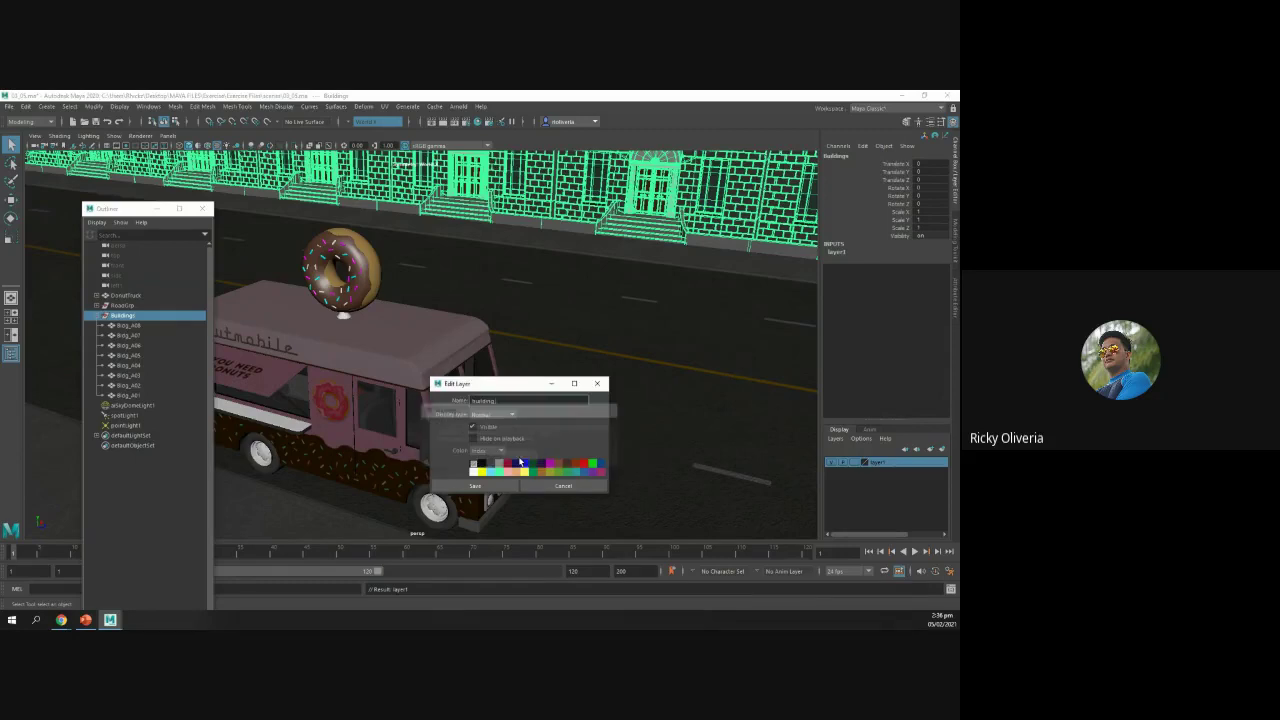
pyautogui.doubleClick(508, 400)
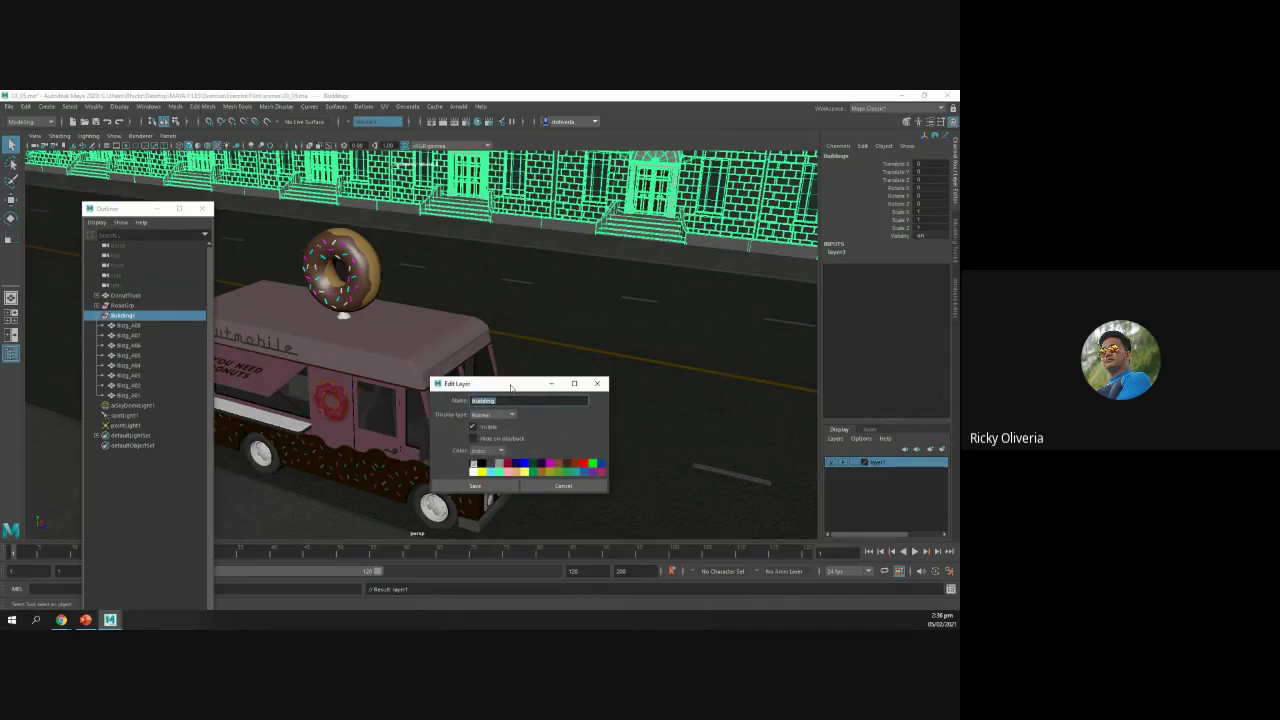
pyautogui.write('bui')
pyautogui.click(484, 485)
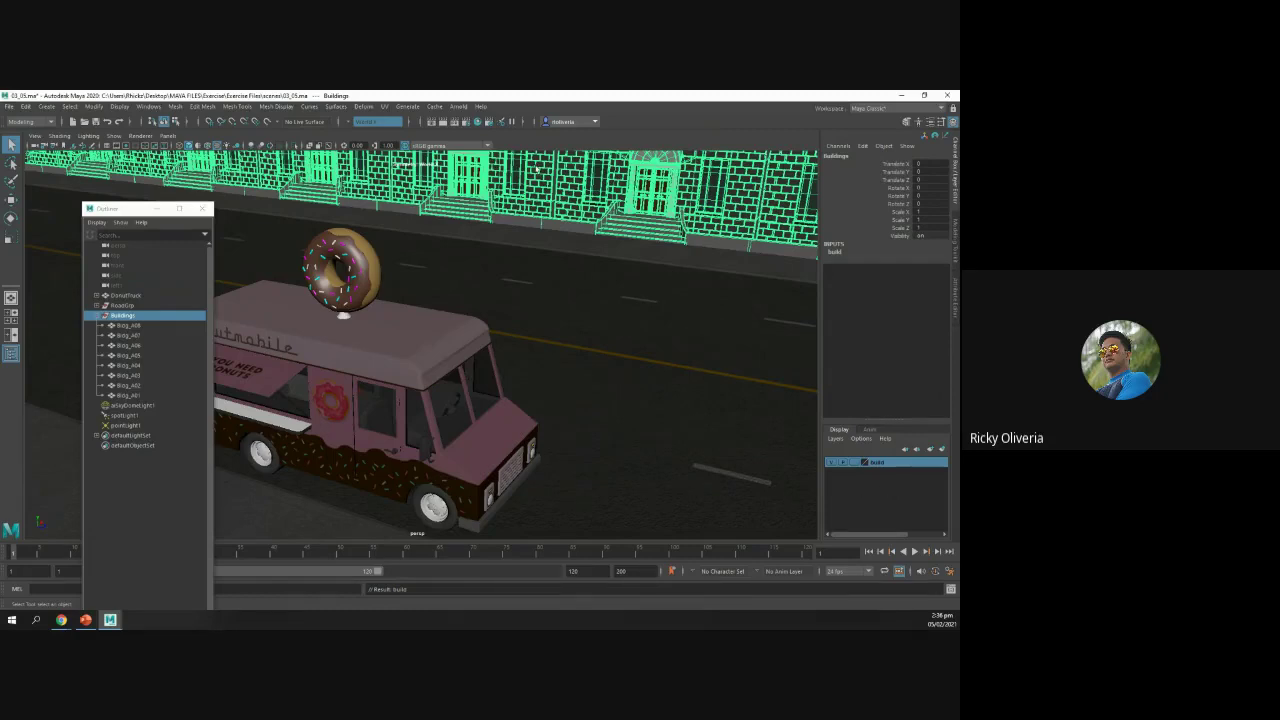
# Step: Bring the row of buildings into view and switch the build layer's visibility off and on repeatedly
pyautogui.keyDown('alt'); pyautogui.moveTo(562, 276); pyautogui.dragTo(509, 406); pyautogui.keyUp('alt')
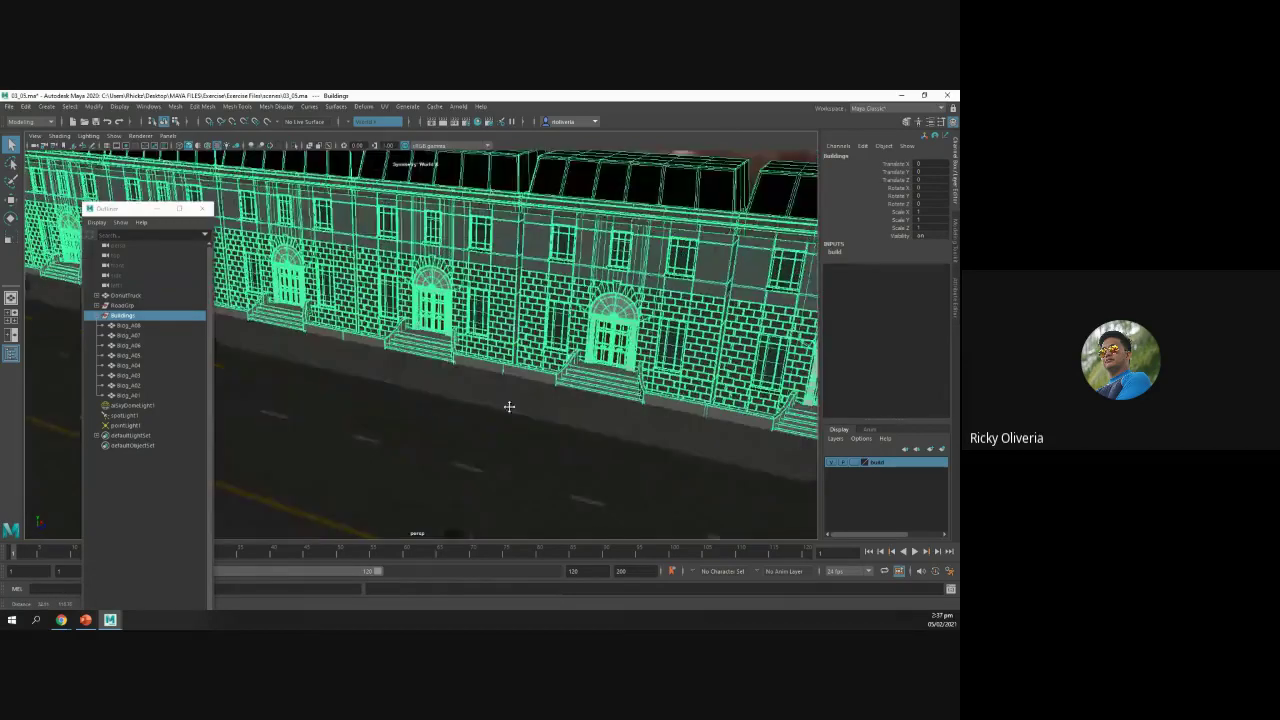
pyautogui.click(830, 463)
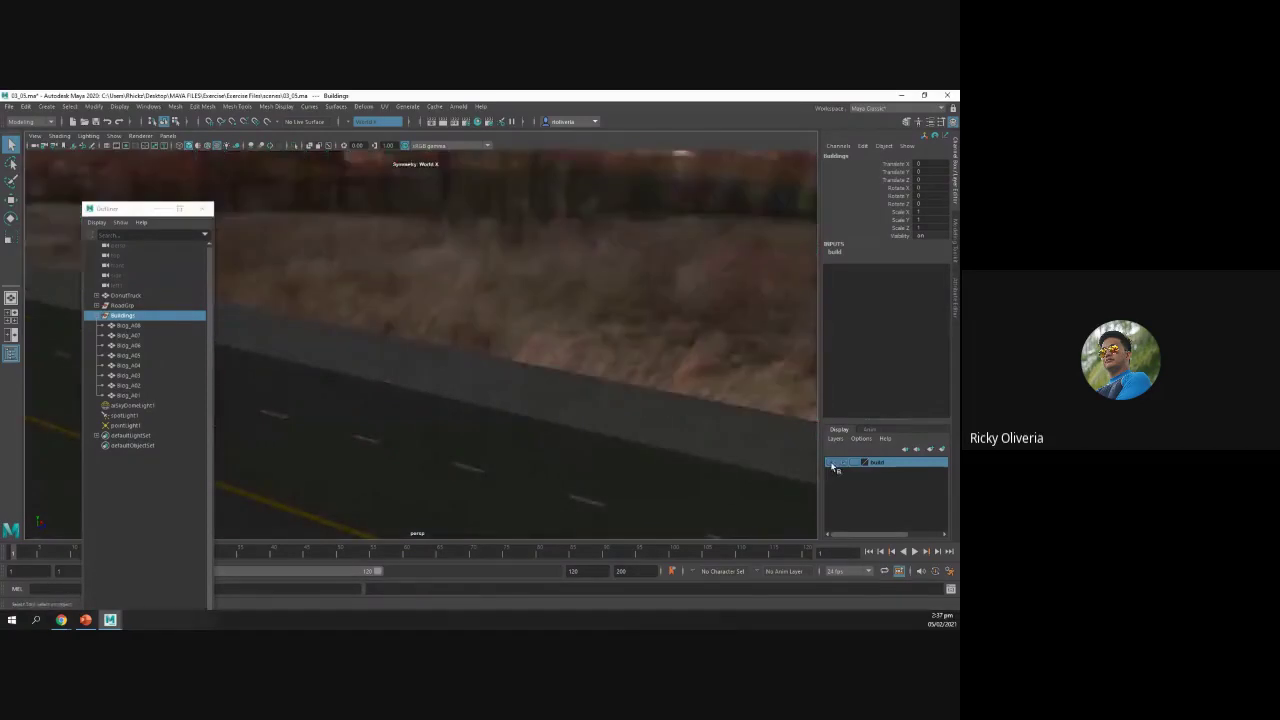
pyautogui.click(830, 463)
pyautogui.click(830, 463)
pyautogui.click(830, 463)
pyautogui.click(831, 463)
pyautogui.click(831, 463)
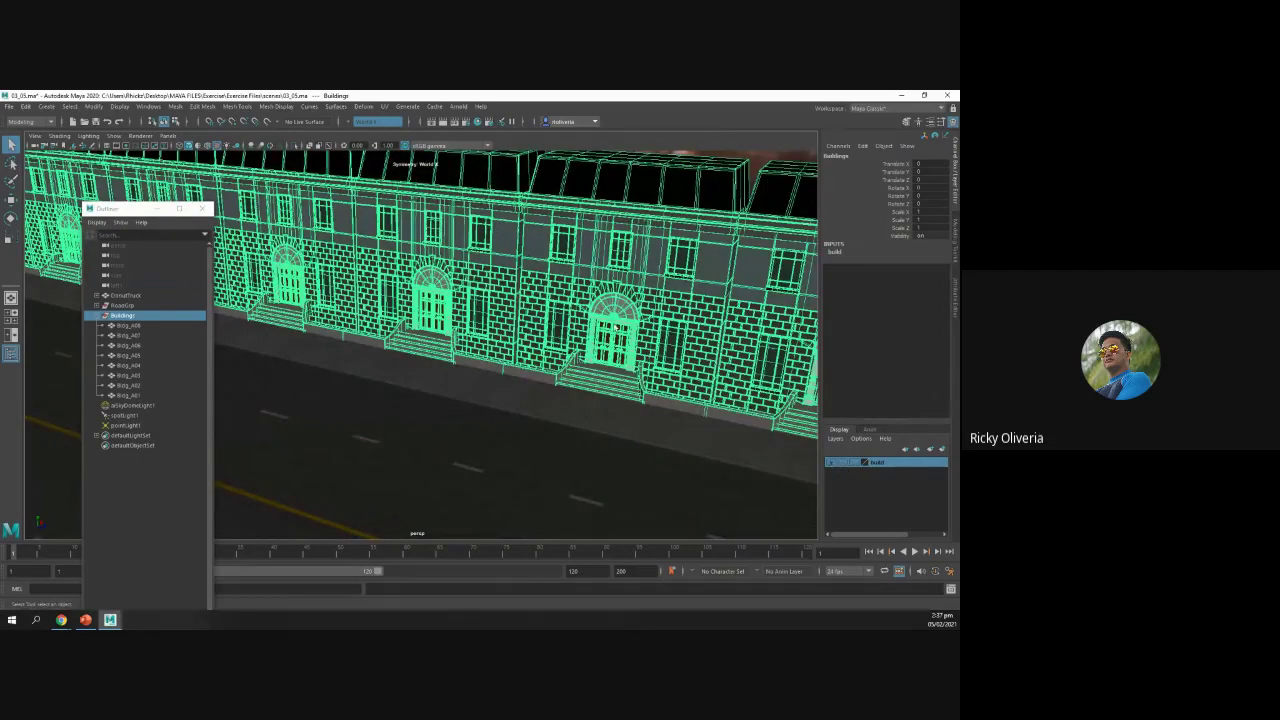
# Step: Select Bldg_A05 and Bldg_A06 individually, recheck the build layer's visibility toggle, and close the Outliner
pyautogui.click(610, 314)
pyautogui.click(508, 292)
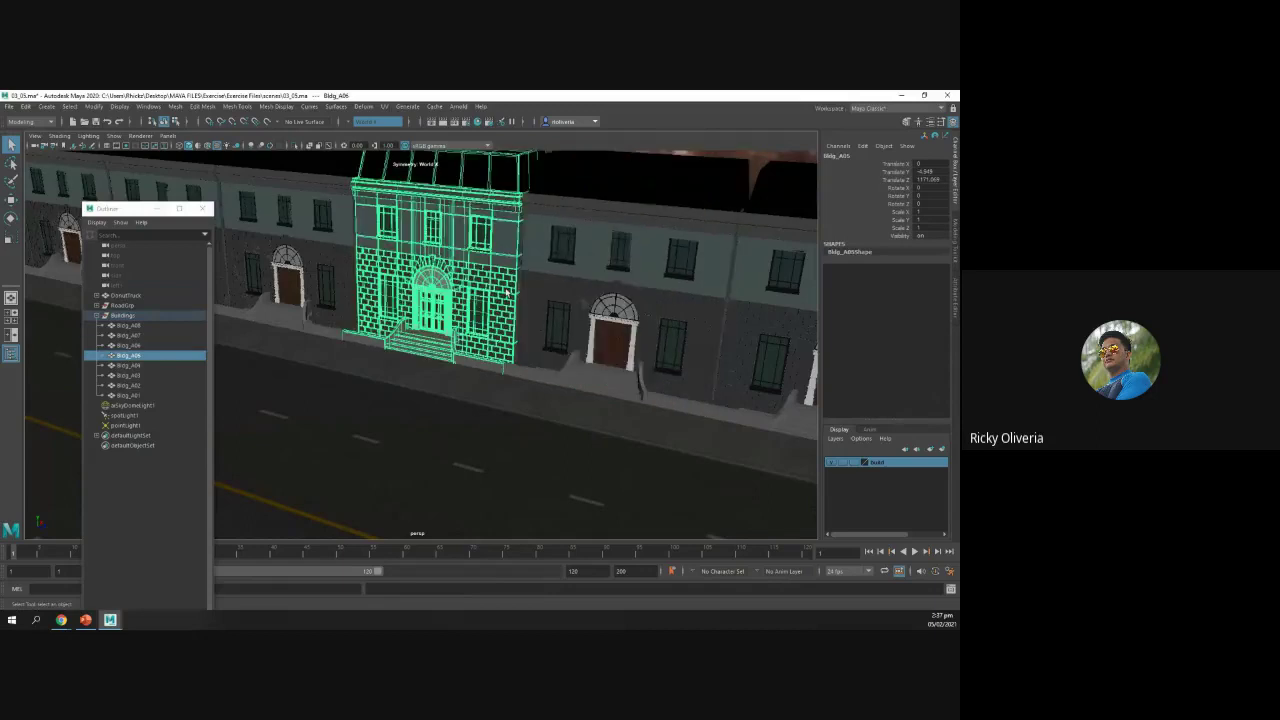
pyautogui.click(530, 295)
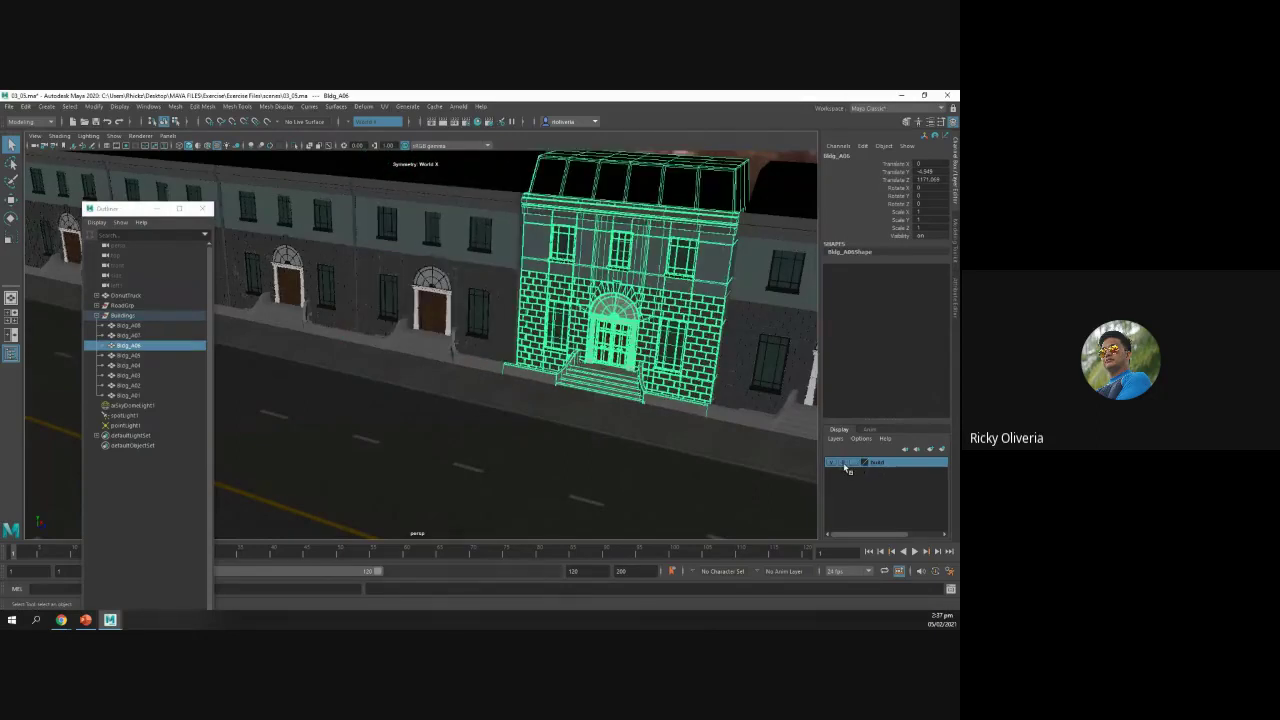
pyautogui.click(833, 463)
pyautogui.click(833, 463)
pyautogui.click(203, 208)
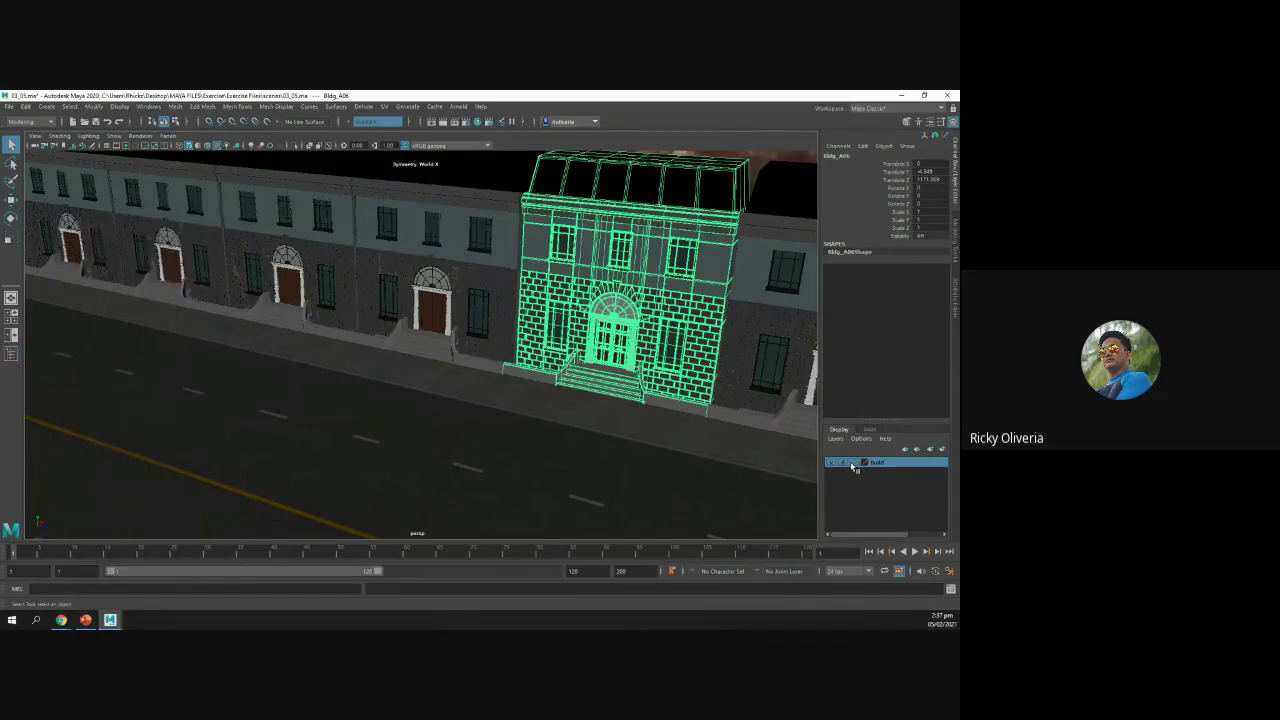
# Step: Set the build layer to Template display and try to select the buildings in the viewport
pyautogui.click(845, 462)
pyautogui.click(584, 341)
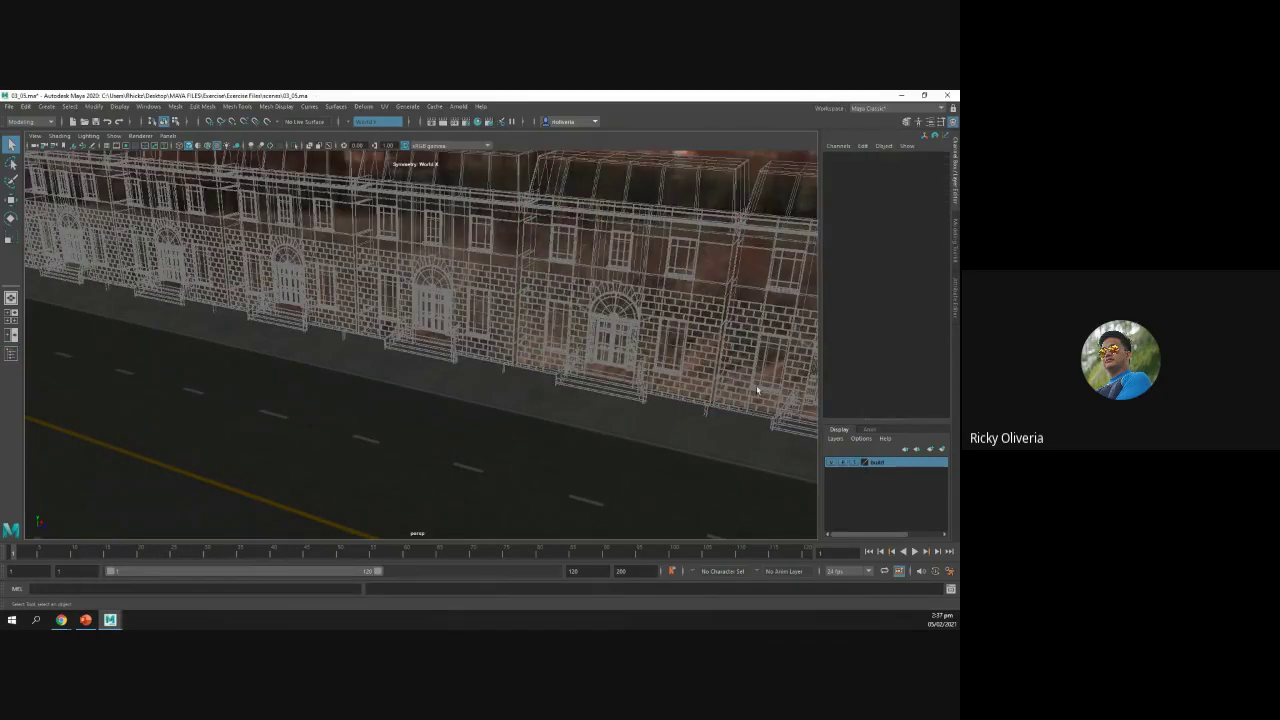
pyautogui.click(584, 341)
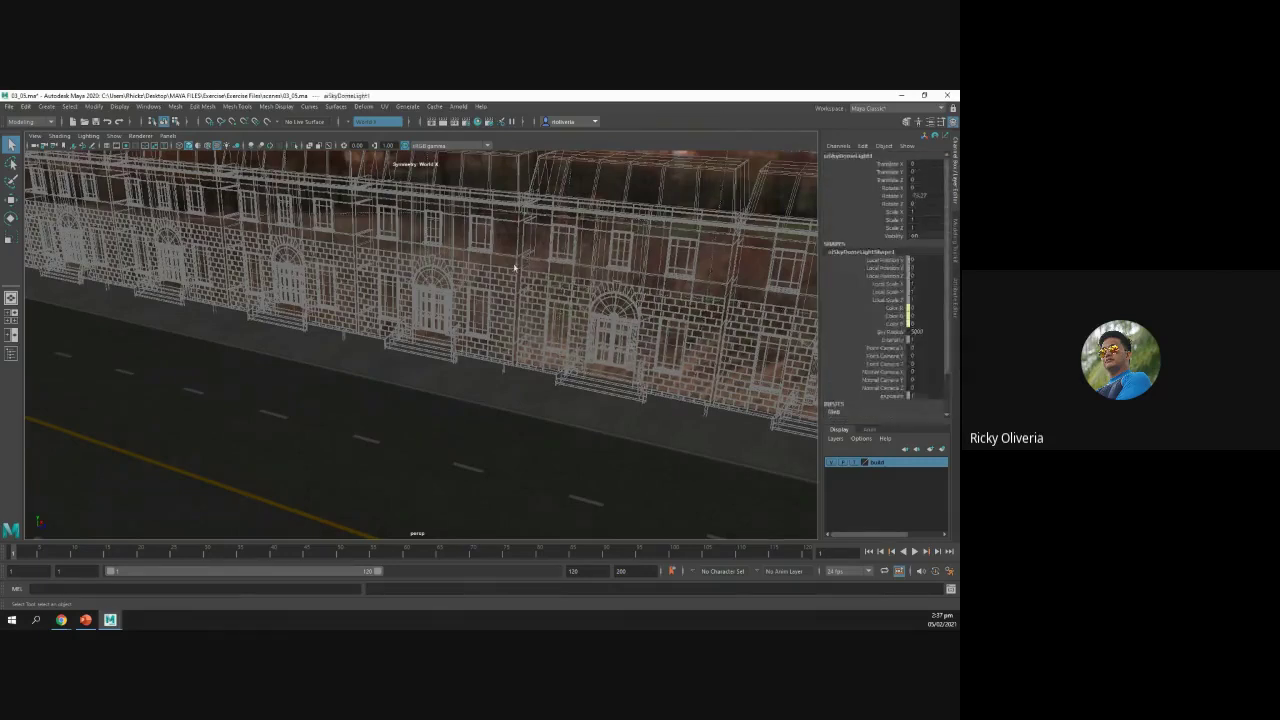
pyautogui.click(650, 398)
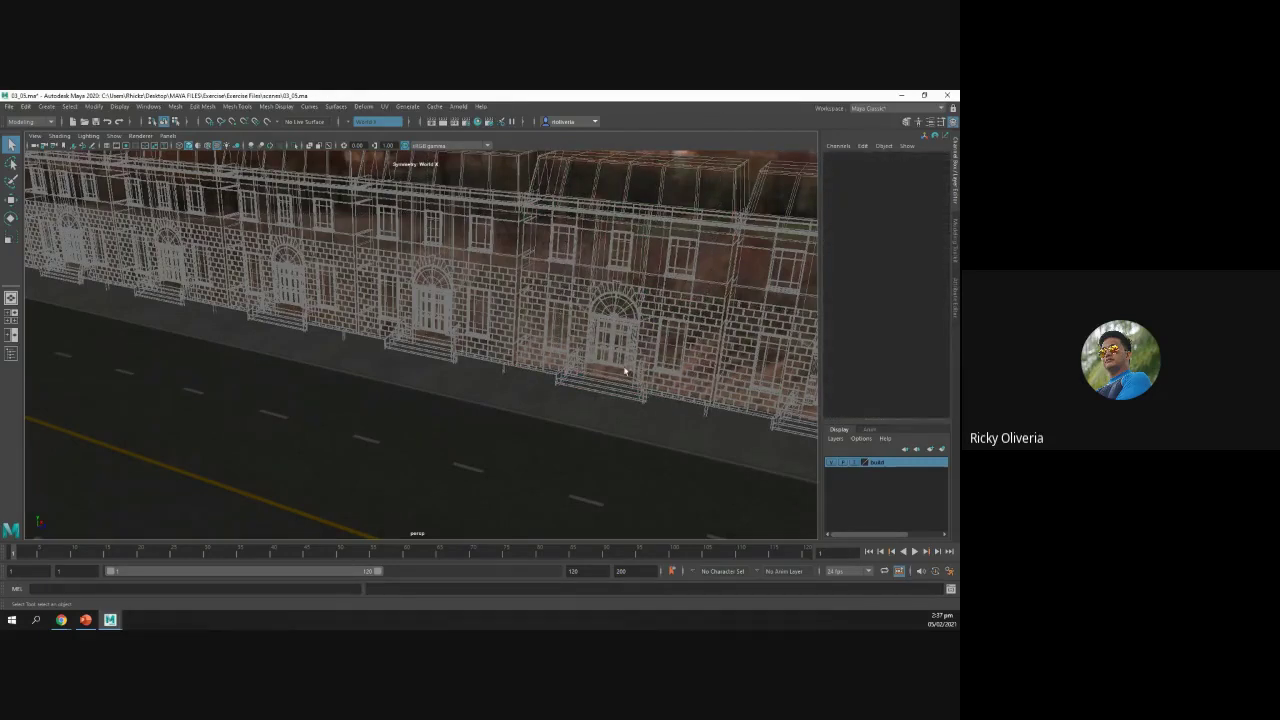
# Step: Return the build layer to normal display and test selecting Bldg_A06 and Bldg_A05 in the viewport
pyautogui.click(856, 463)
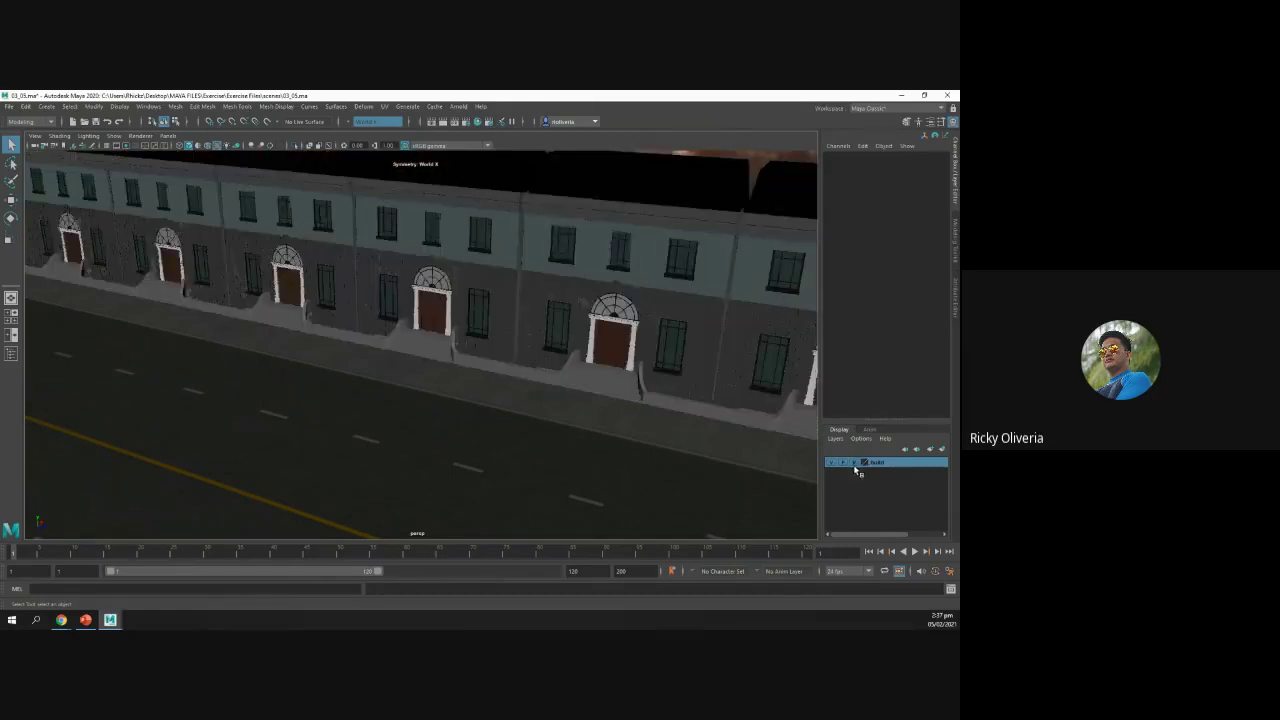
pyautogui.click(534, 289)
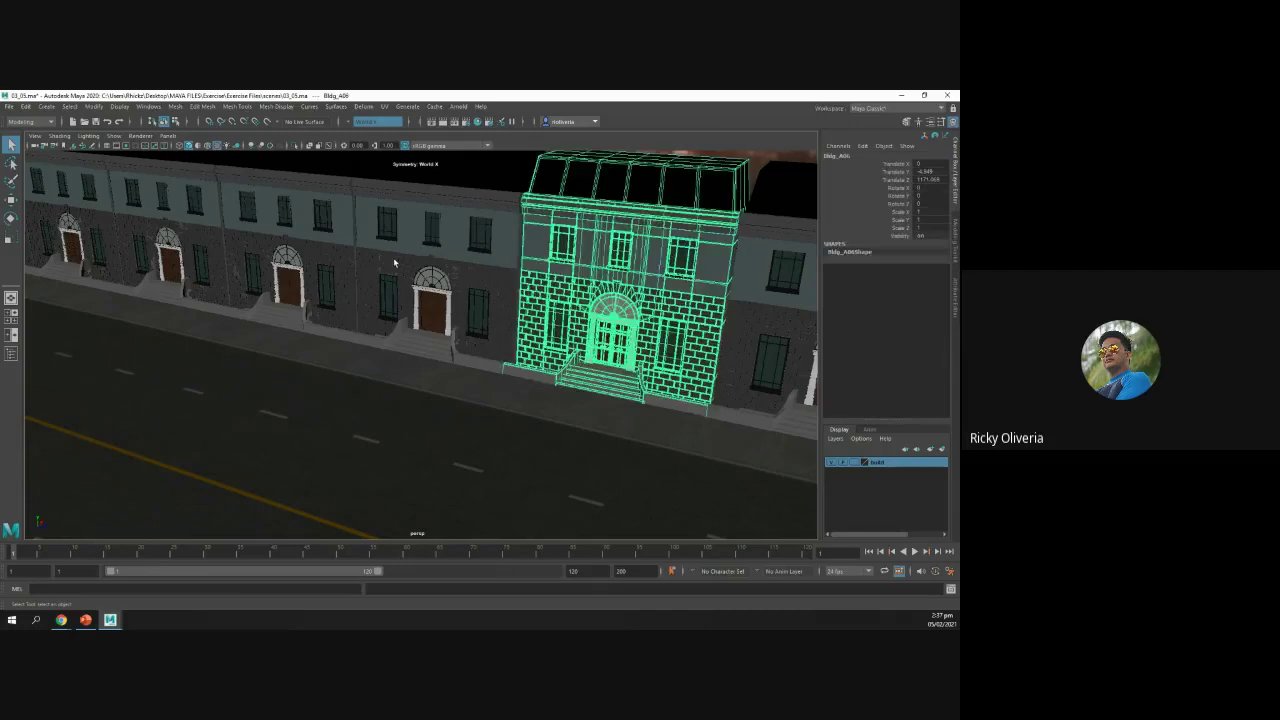
pyautogui.click(393, 257)
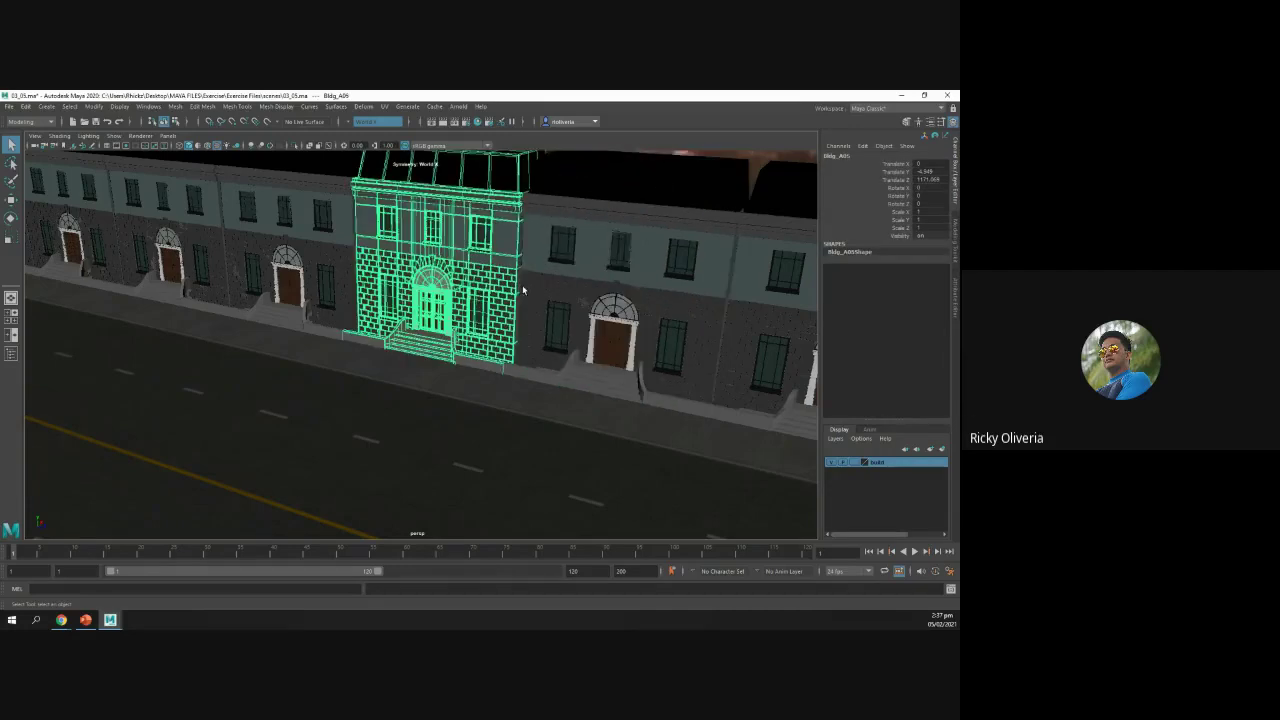
# Step: Switch the build layer's display type to Template and on to Reference, checking the buildings in each mode
pyautogui.click(856, 462)
pyautogui.keyDown('alt'); pyautogui.moveTo(651, 371); pyautogui.dragTo(466, 407); pyautogui.keyUp('alt')
pyautogui.keyDown('alt'); pyautogui.moveTo(466, 407); pyautogui.dragTo(473, 240, button='right'); pyautogui.keyUp('alt')
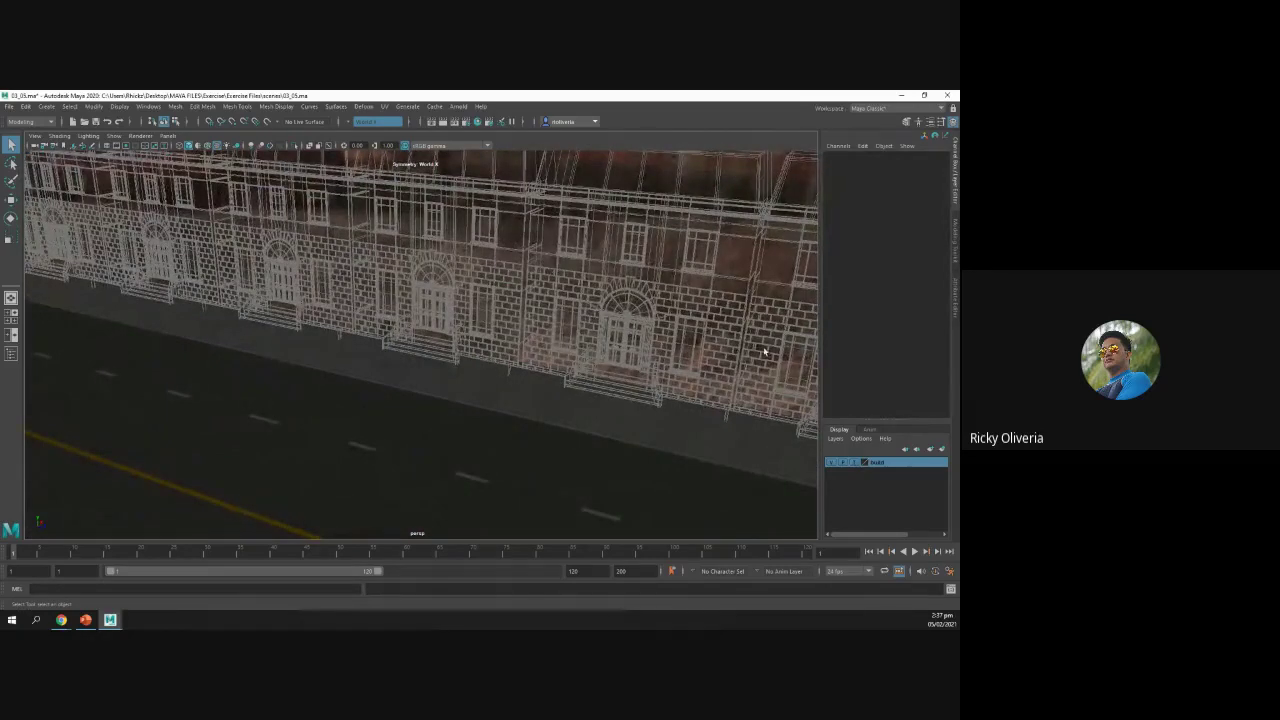
pyautogui.click(855, 463)
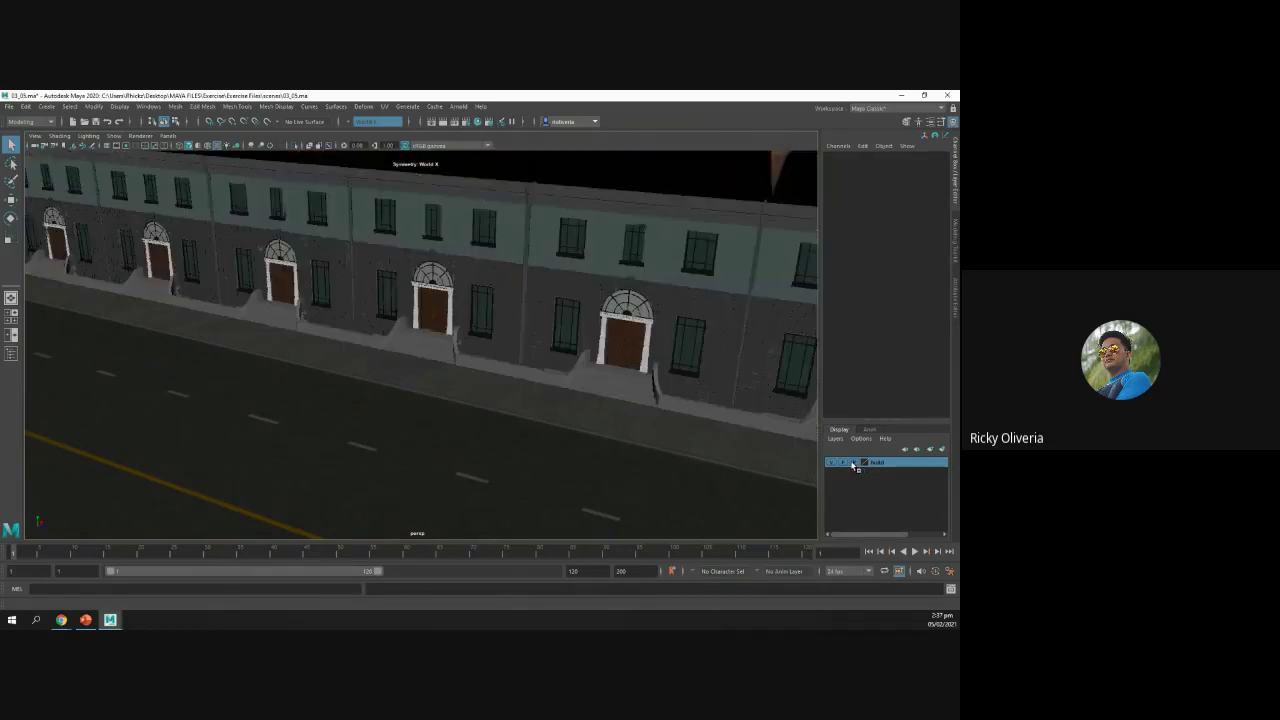
pyautogui.scroll(-10, 380, 440)
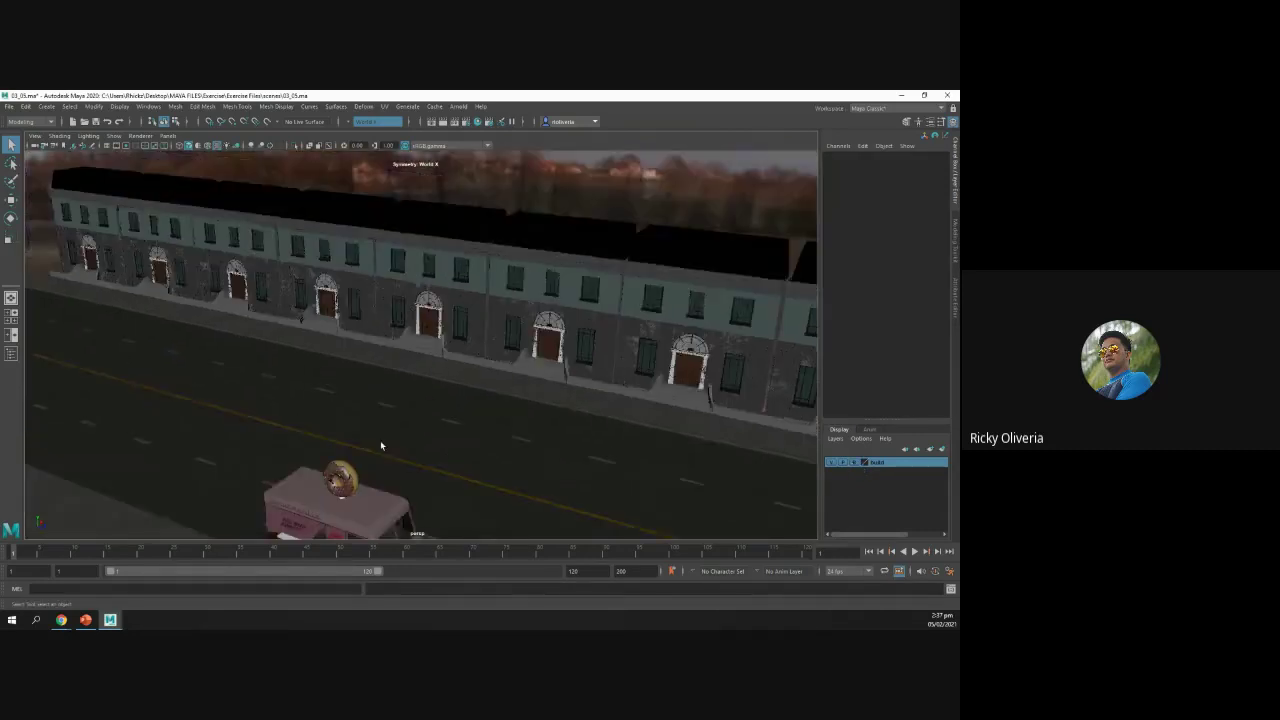
pyautogui.scroll(5, 412, 440)
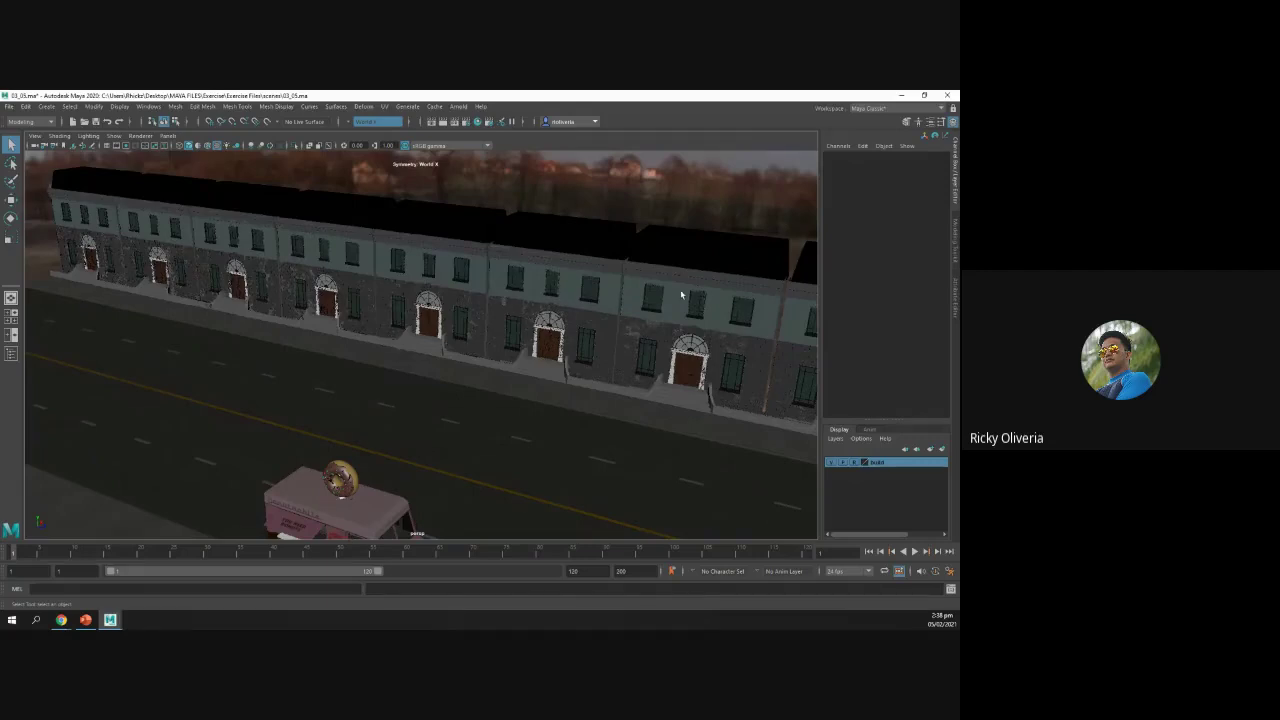
# Step: Select RoadGrp in the Outliner and create a display layer from it
pyautogui.click(395, 426)
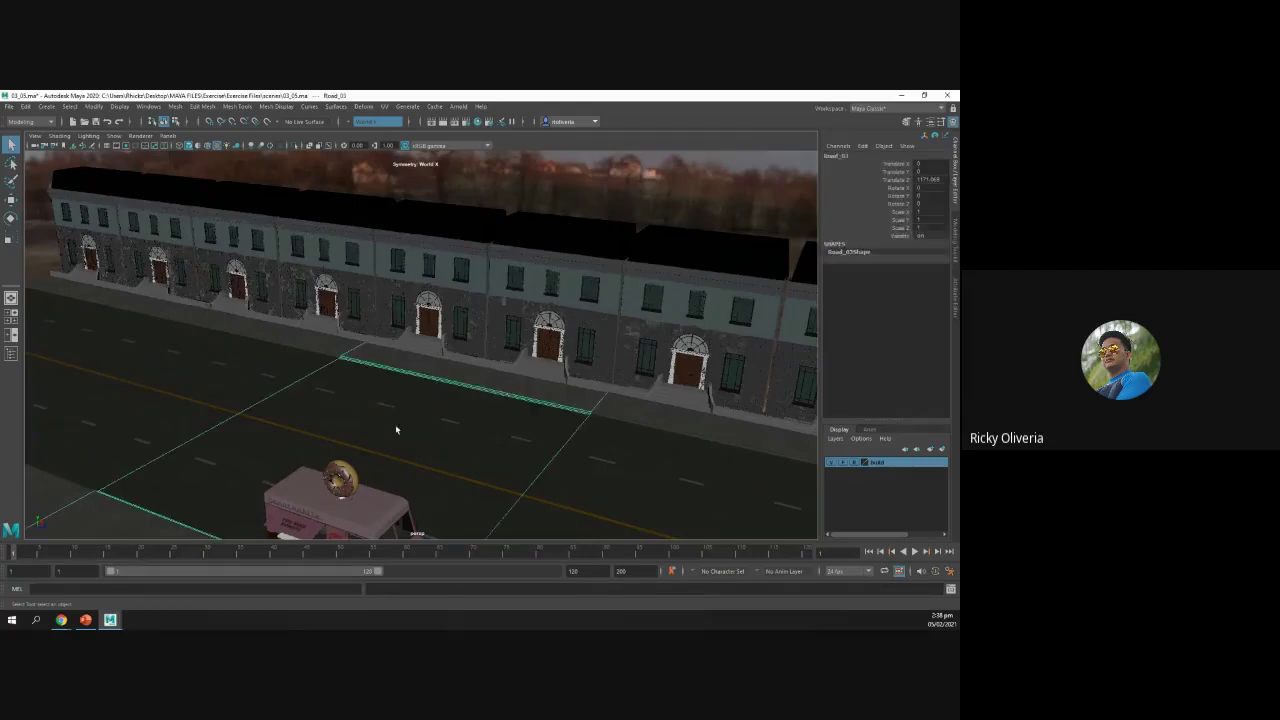
pyautogui.hotkey('ctrl', 'd')
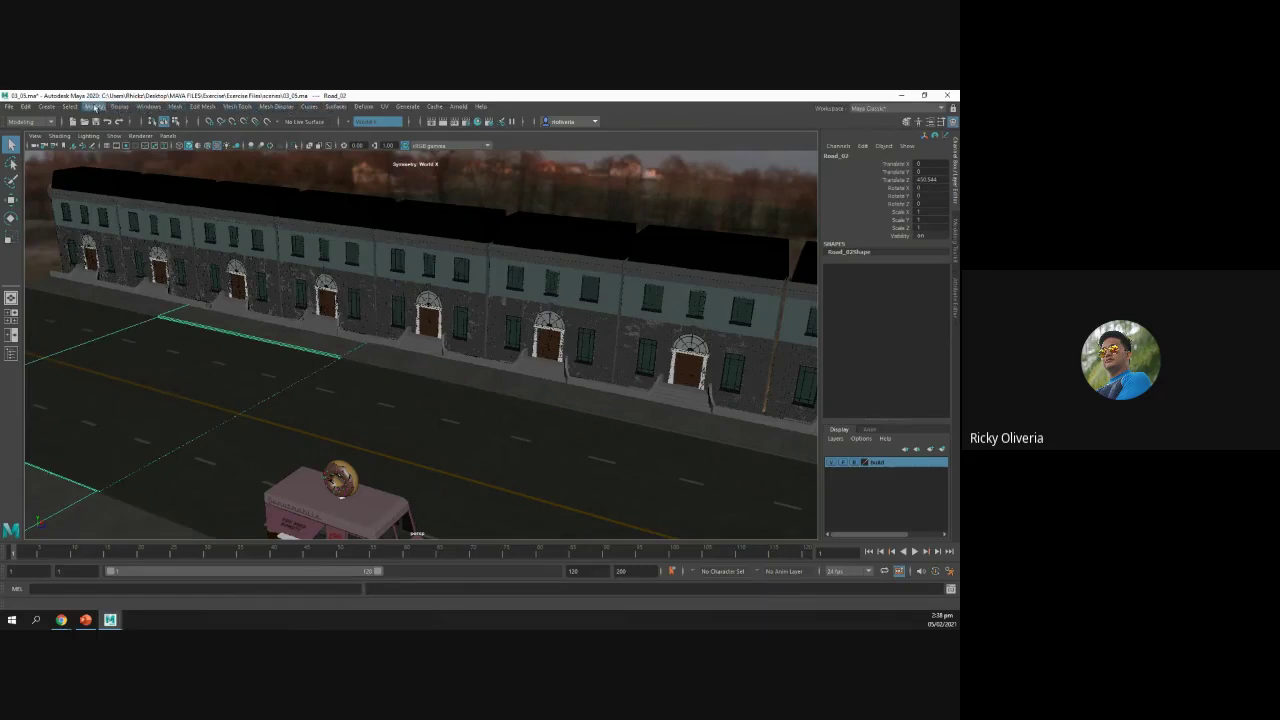
pyautogui.click(144, 106)
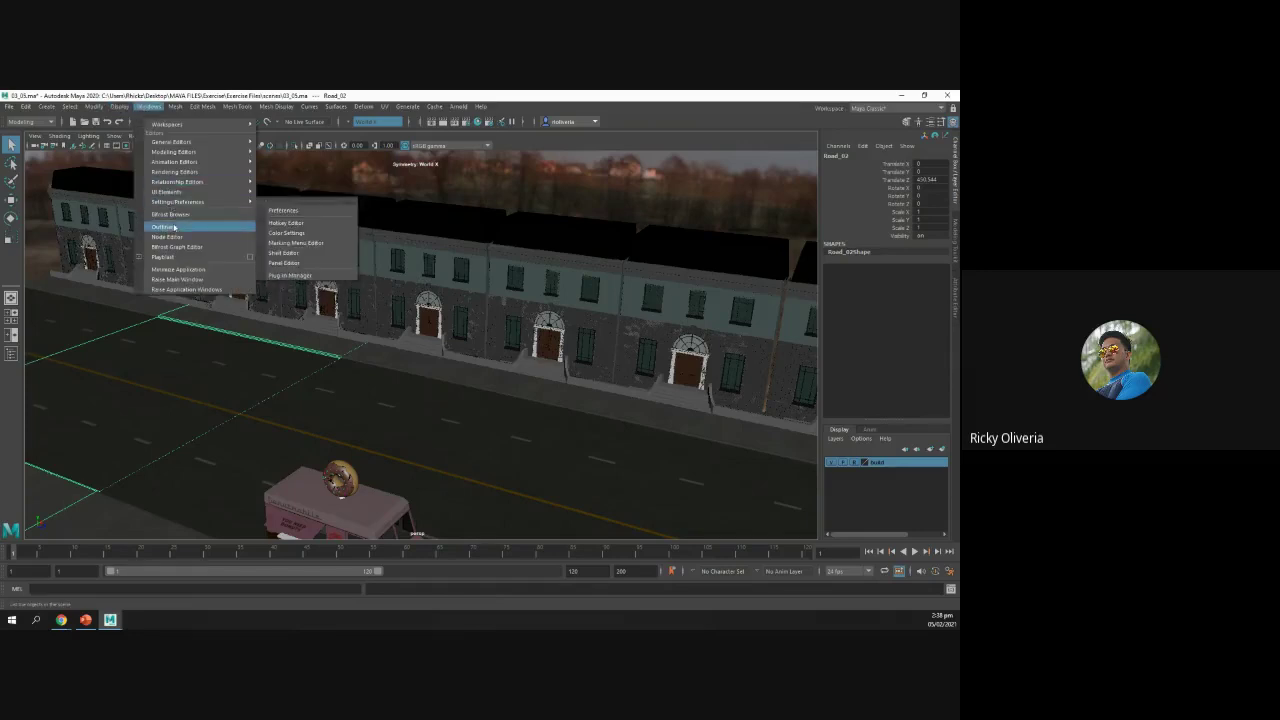
pyautogui.click(168, 226)
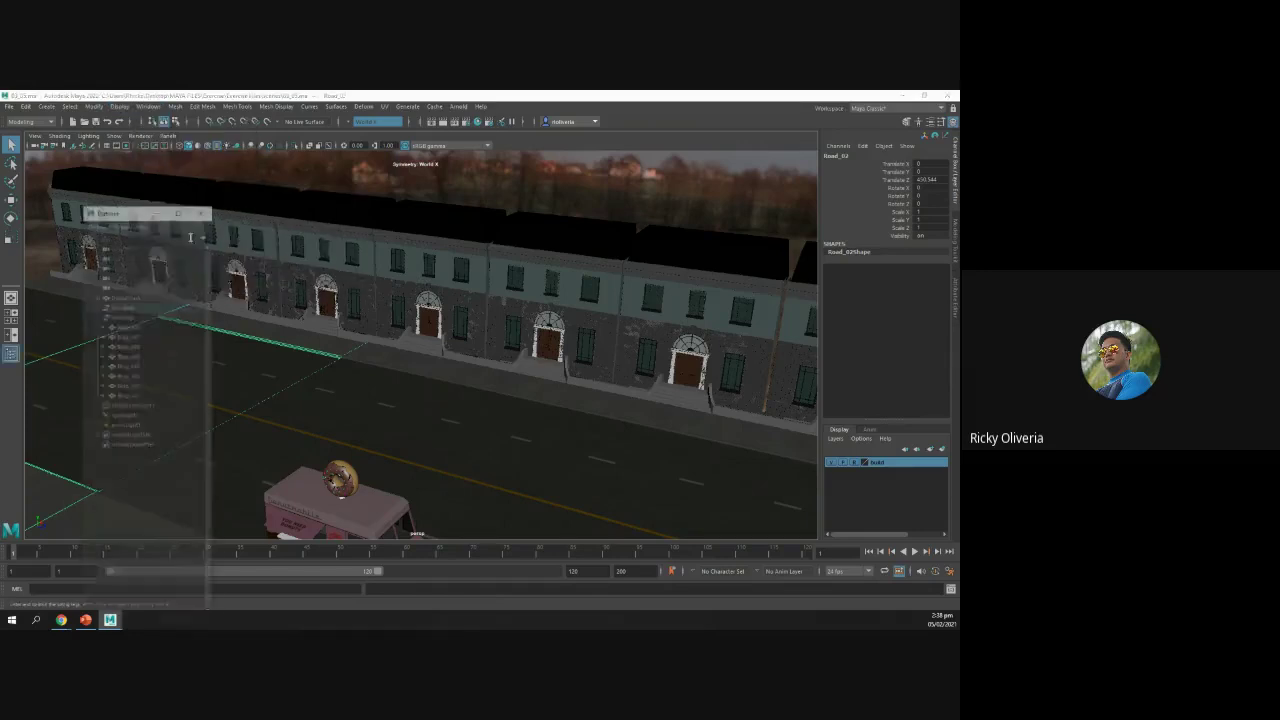
pyautogui.click(122, 306)
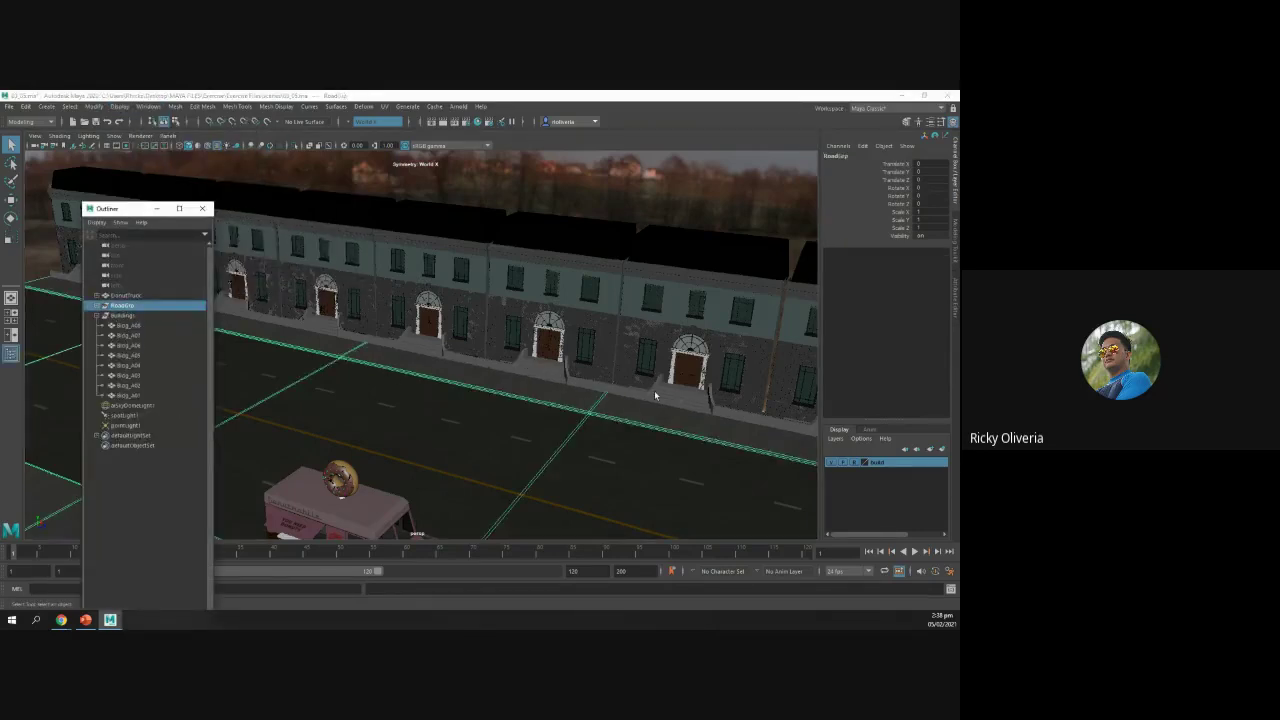
pyautogui.click(834, 439)
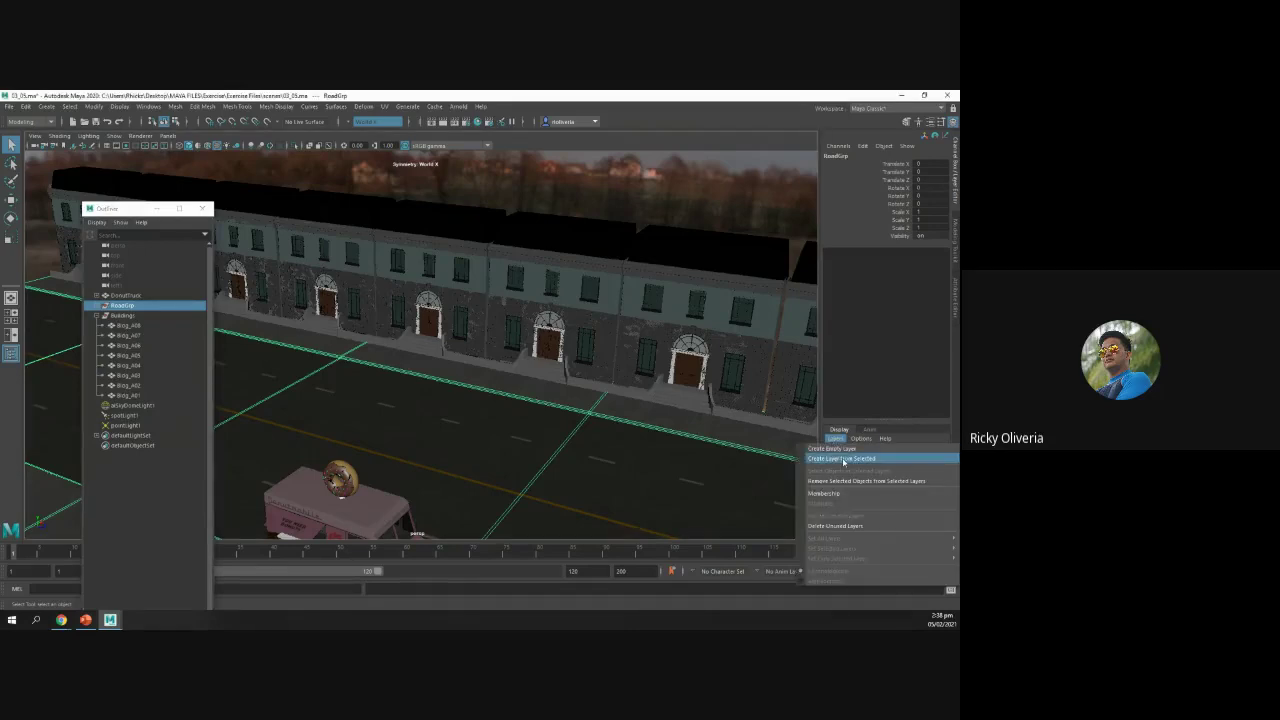
pyautogui.click(843, 460)
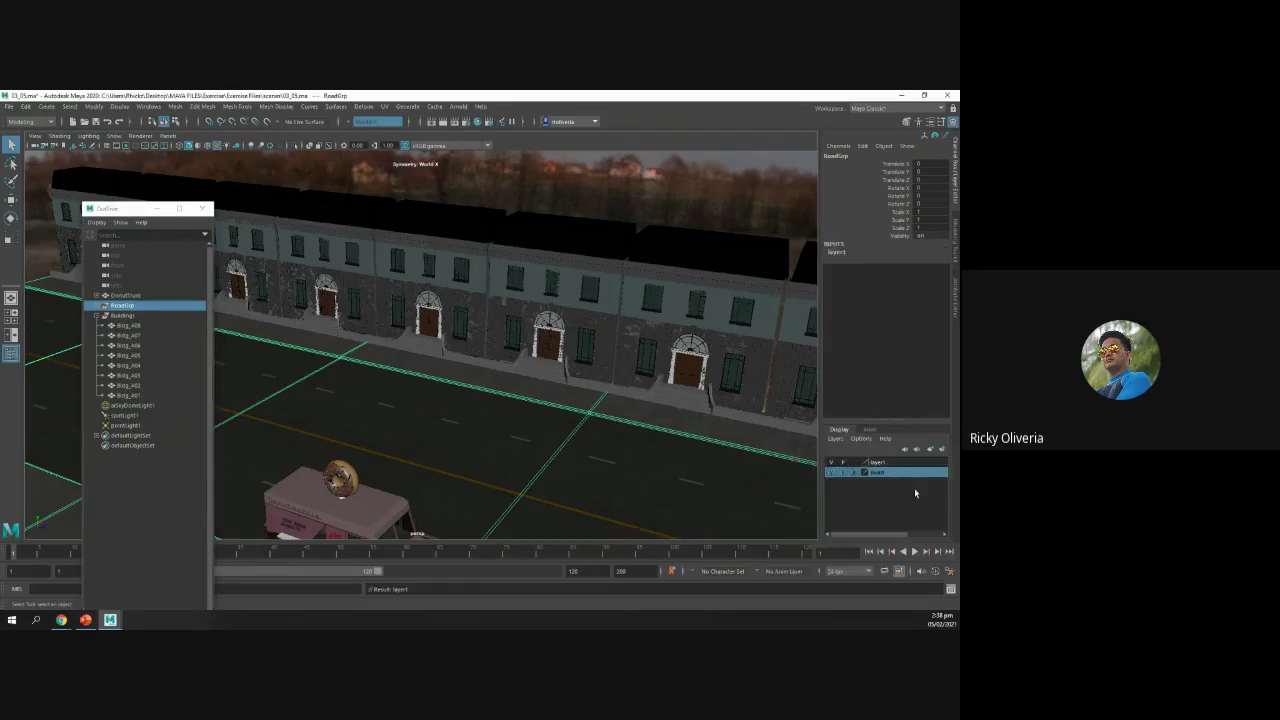
# Step: Set the new road layer's display type to Reference and try to select the road in the viewport
pyautogui.click(855, 464)
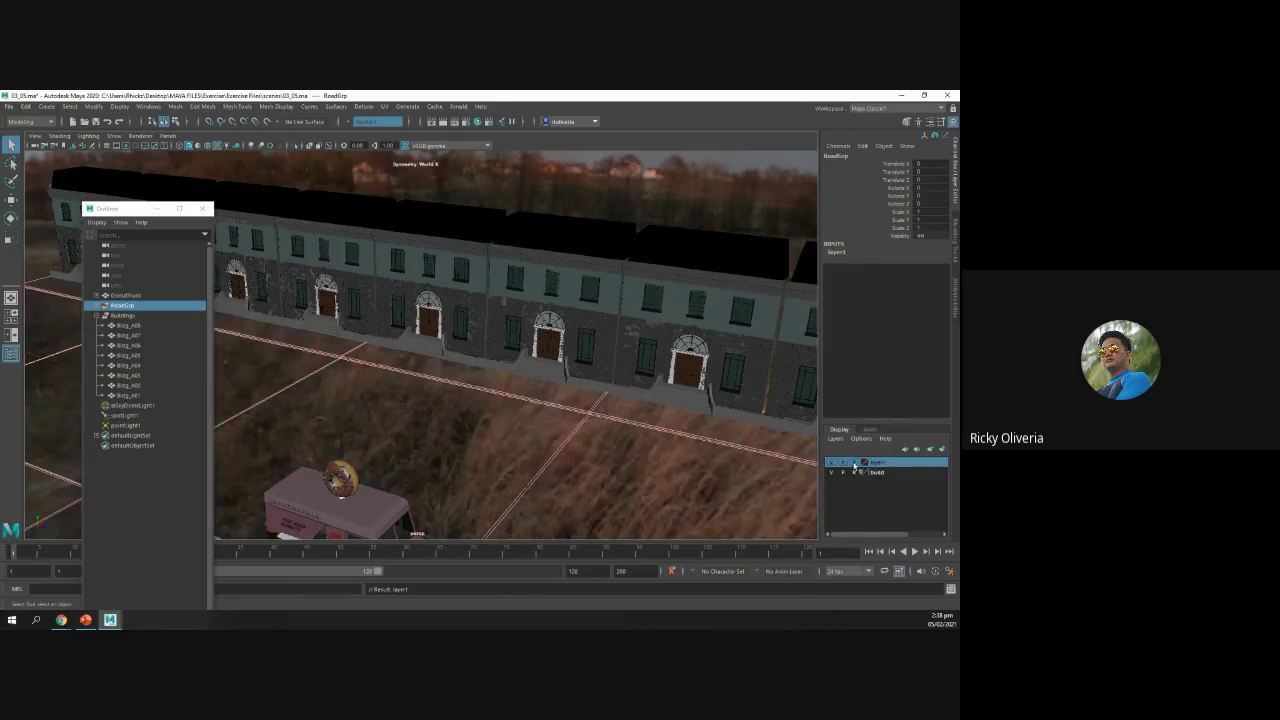
pyautogui.click(856, 464)
pyautogui.click(856, 464)
pyautogui.click(517, 482)
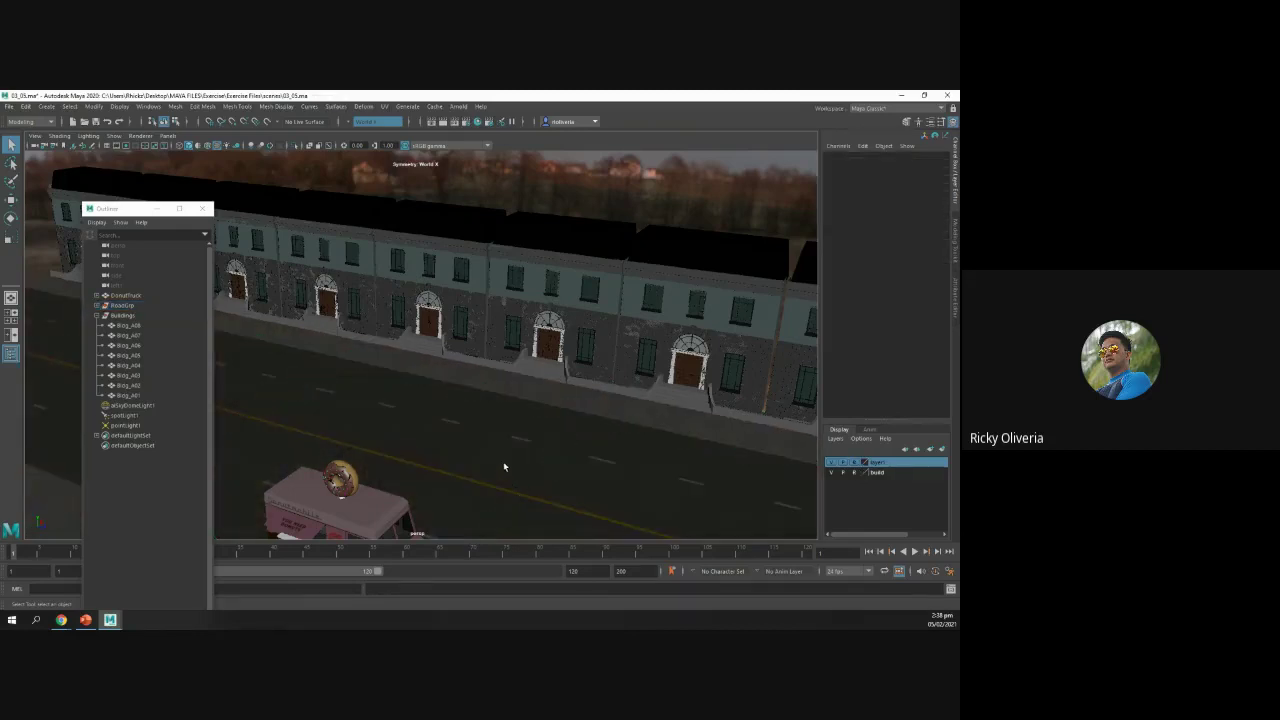
# Step: Move DonutTruck along the road in several passes, testing selection of the referenced road in between
pyautogui.keyDown('alt'); pyautogui.moveTo(418, 487); pyautogui.dragTo(479, 441); pyautogui.keyUp('alt')
pyautogui.click(380, 440)
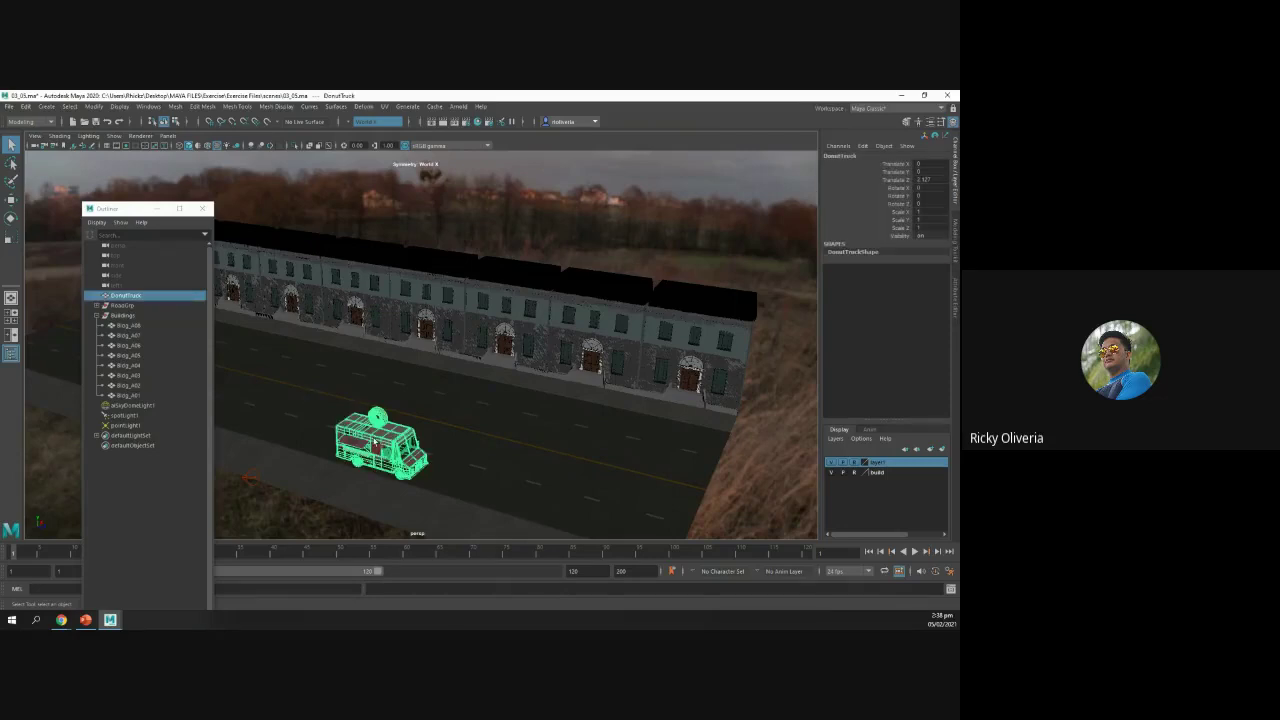
pyautogui.press('w')
pyautogui.moveTo(417, 458); pyautogui.dragTo(400, 418)
pyautogui.click(400, 418)
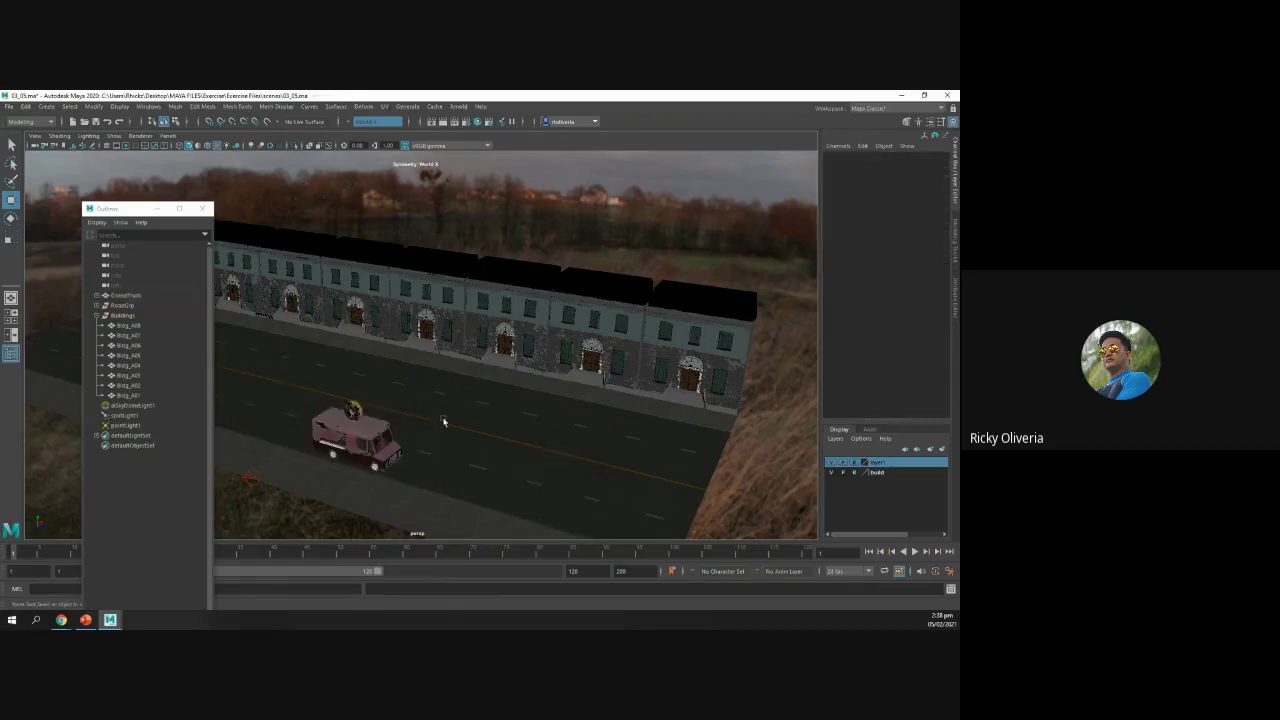
pyautogui.click(393, 462)
pyautogui.moveTo(393, 462); pyautogui.dragTo(326, 443)
pyautogui.moveTo(331, 386); pyautogui.dragTo(374, 360)
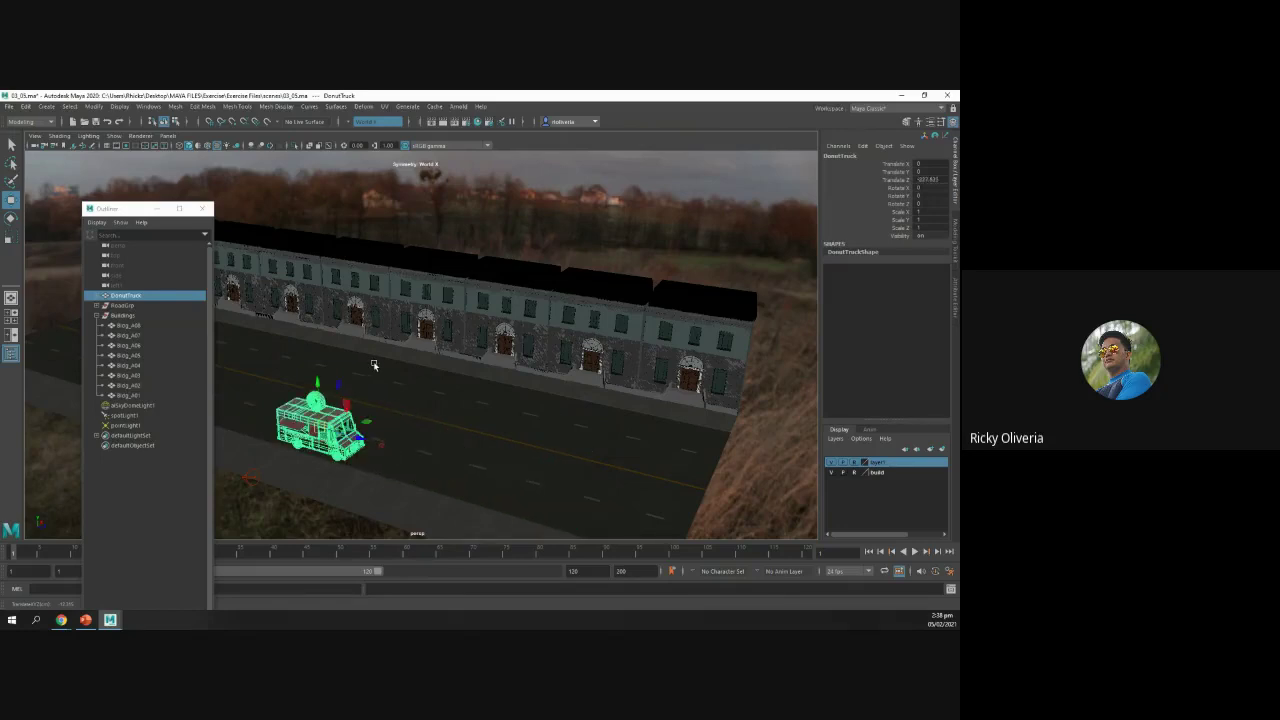
# Step: Switch to the PowerPoint presentation Chapter 2 - Organize MAYA Scenes
pyautogui.click(83, 621)
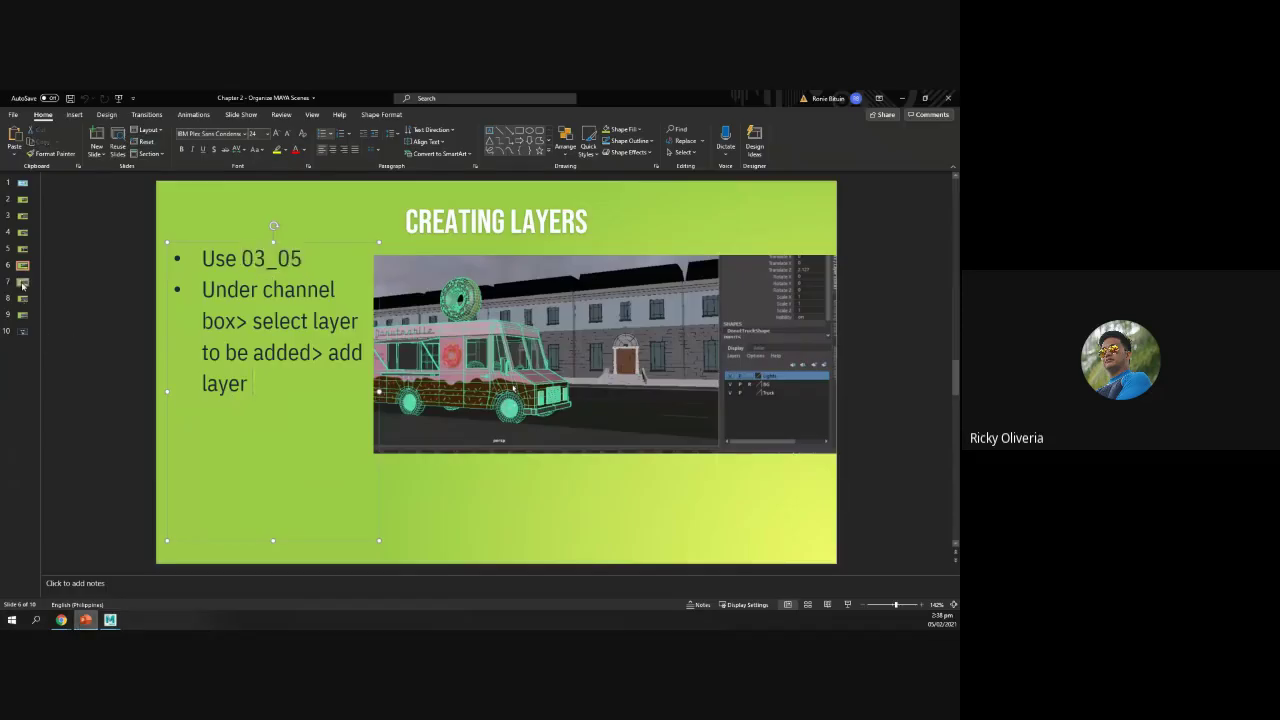
# Step: View the Hide and Show Object slide and switch to the 03_05.ma scene in Maya
pyautogui.click(22, 284)
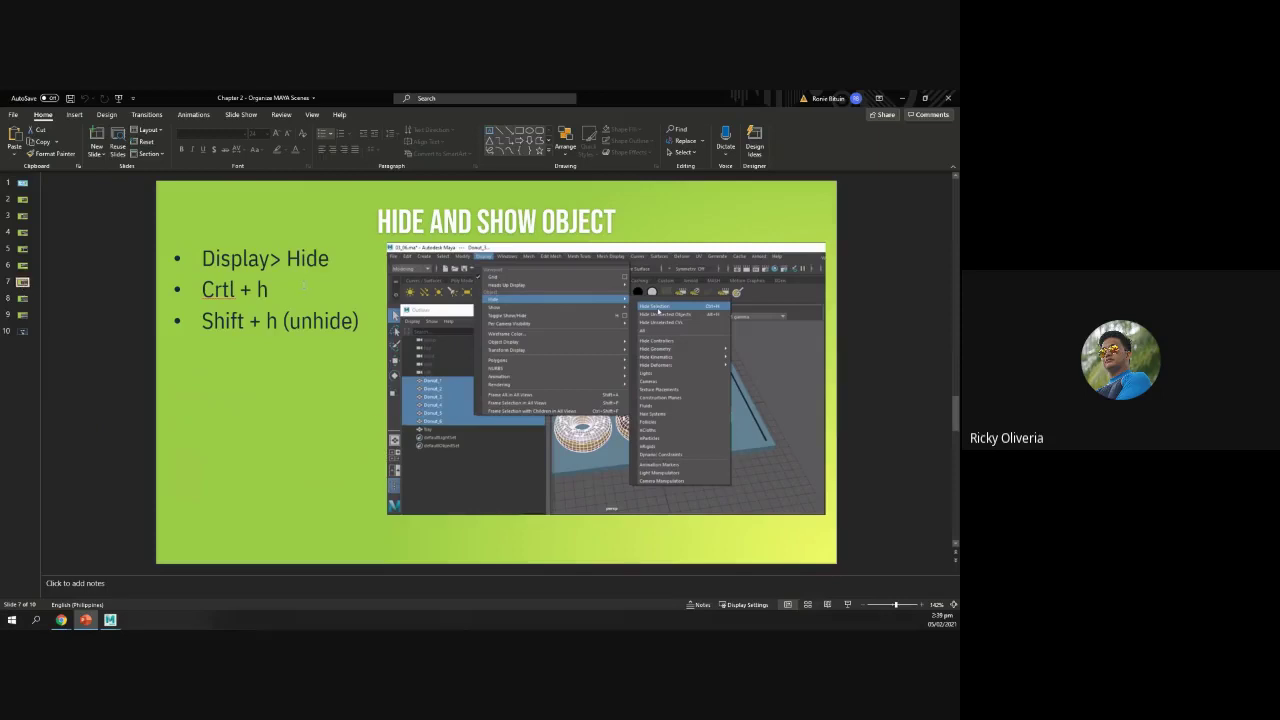
pyautogui.click(110, 620)
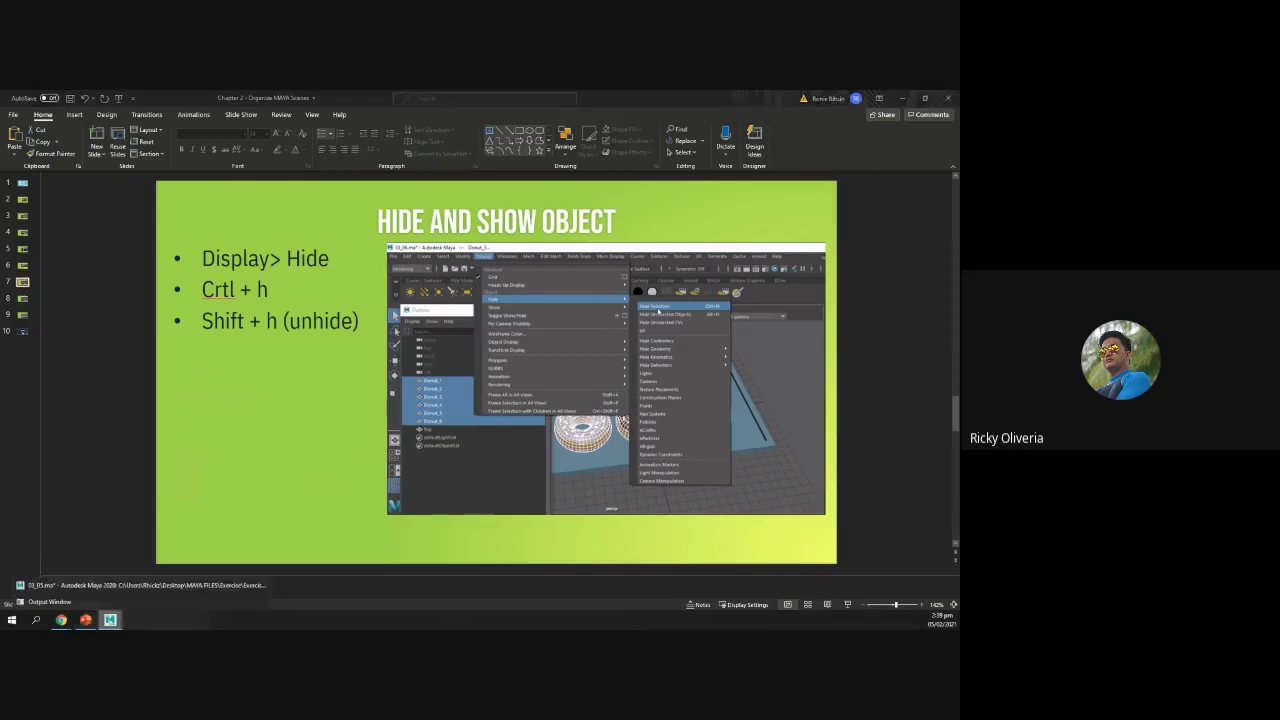
pyautogui.click(131, 587)
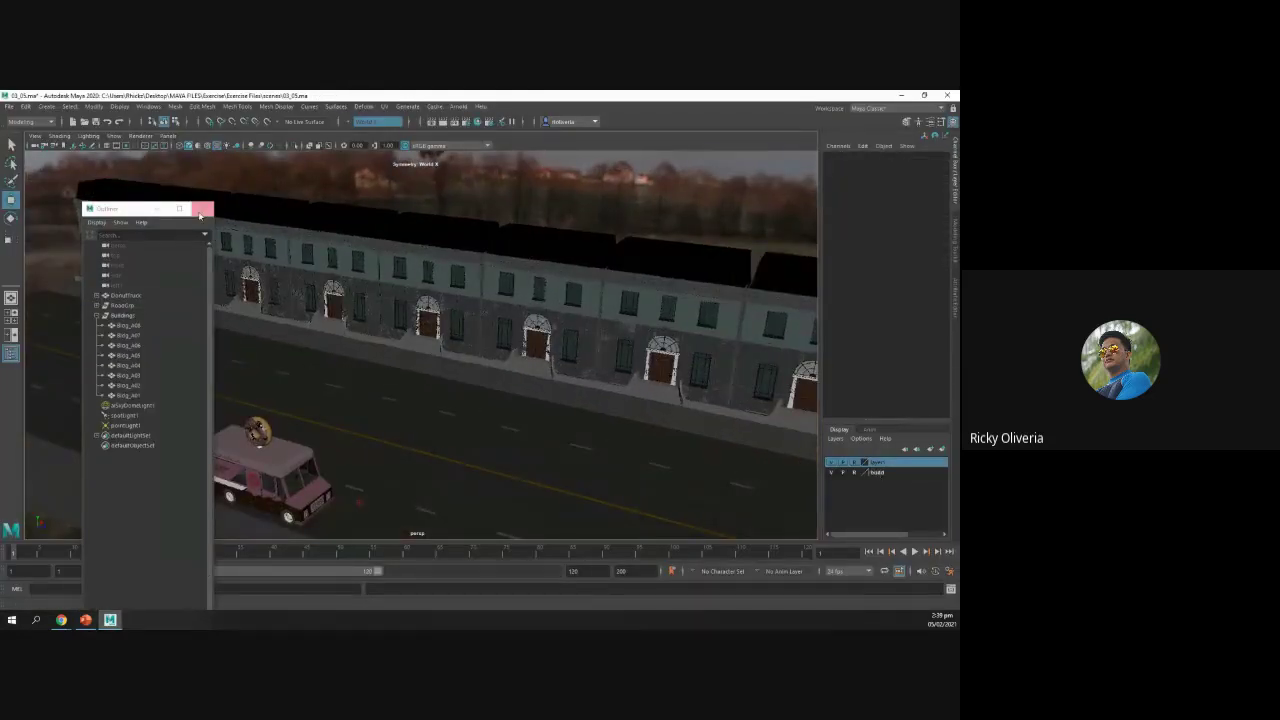
# Step: Close the Outliner, select the donut truck on the road and hide it
pyautogui.click(204, 208)
pyautogui.keyDown('alt'); pyautogui.moveTo(241, 402); pyautogui.dragTo(288, 315, button='middle'); pyautogui.keyUp('alt')
pyautogui.keyDown('alt'); pyautogui.moveTo(288, 315); pyautogui.dragTo(316, 426, button='right'); pyautogui.keyUp('alt')
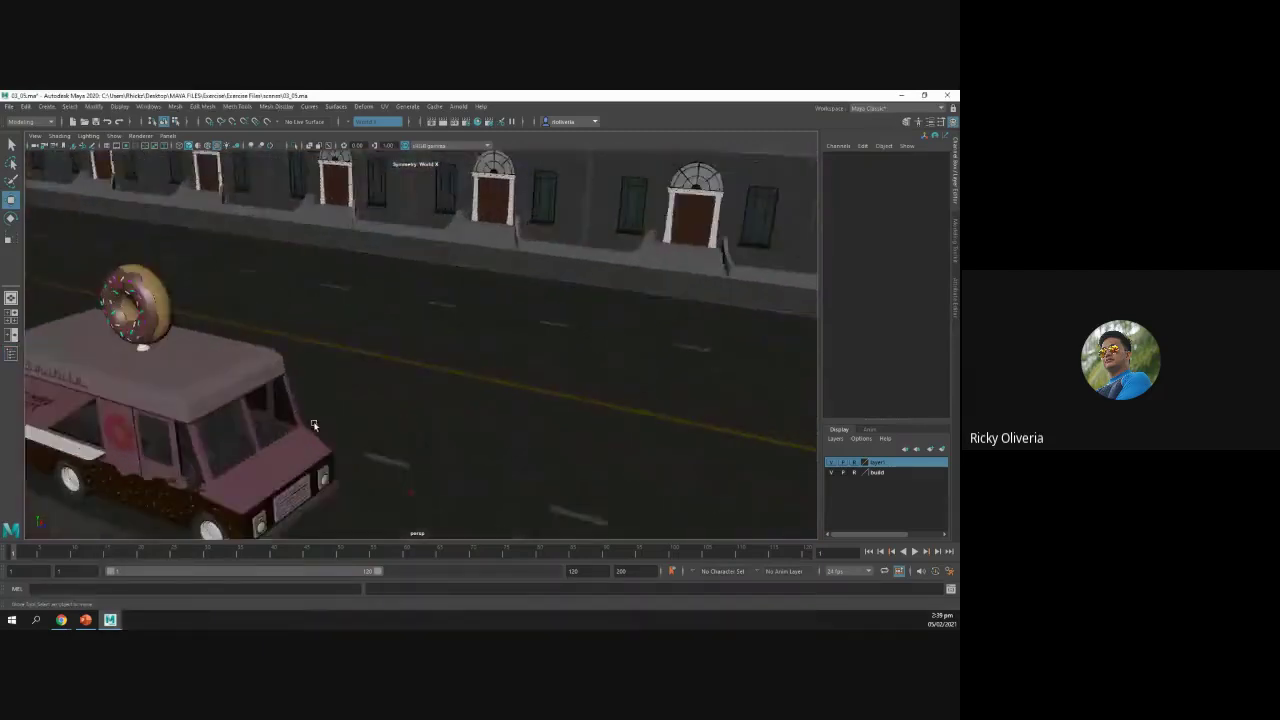
pyautogui.keyDown('alt'); pyautogui.moveTo(316, 426); pyautogui.dragTo(572, 309, button='middle'); pyautogui.keyUp('alt')
pyautogui.click(376, 290)
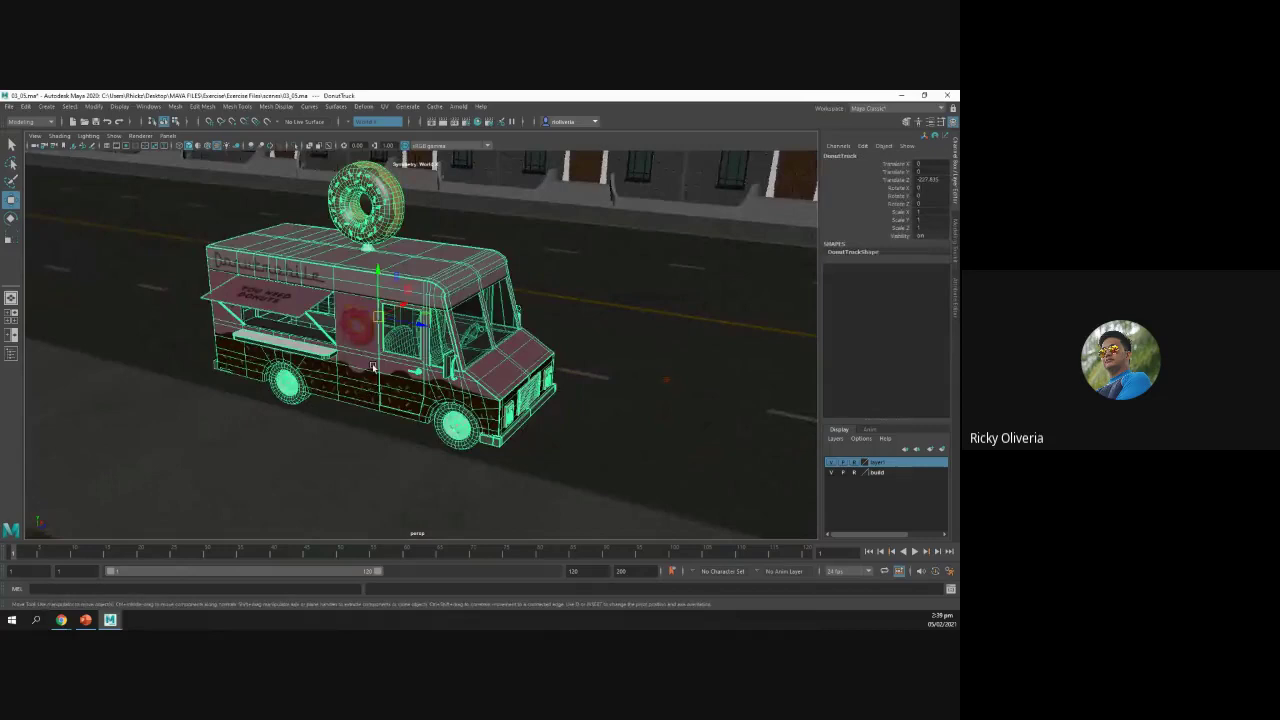
pyautogui.hotkey('ctrl', 'h')
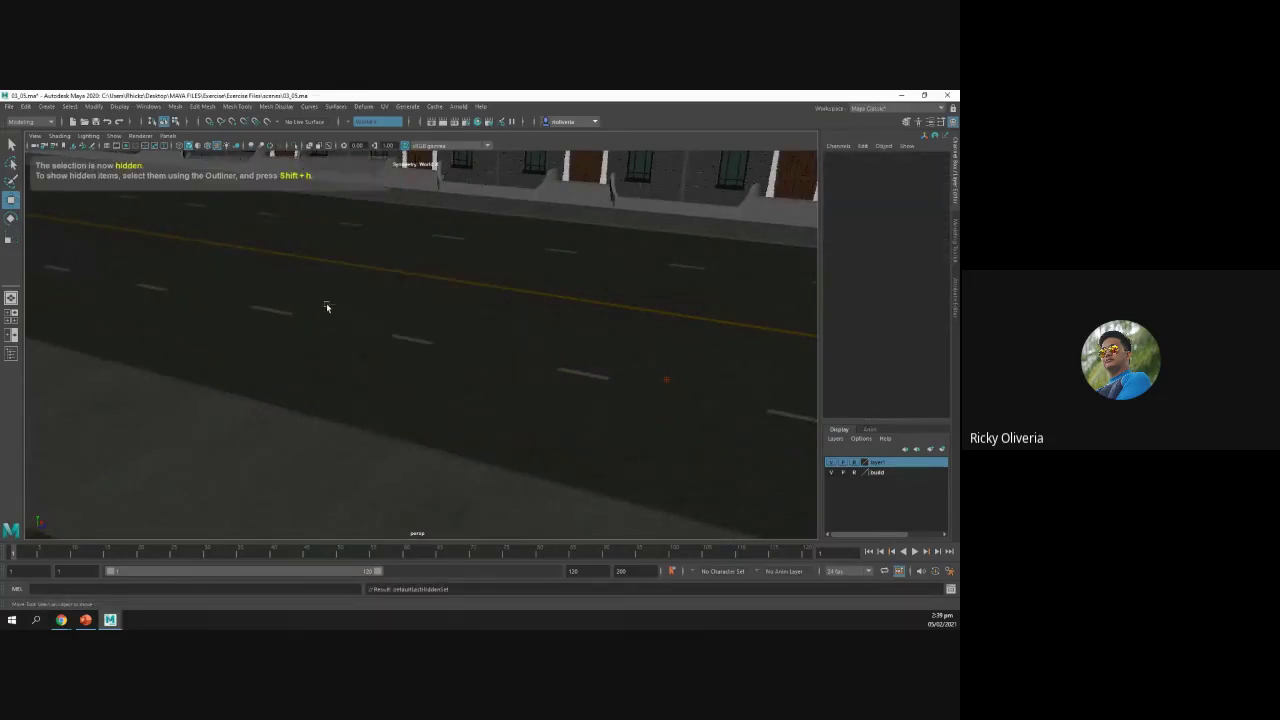
pyautogui.hotkey('ctrl', 'h')
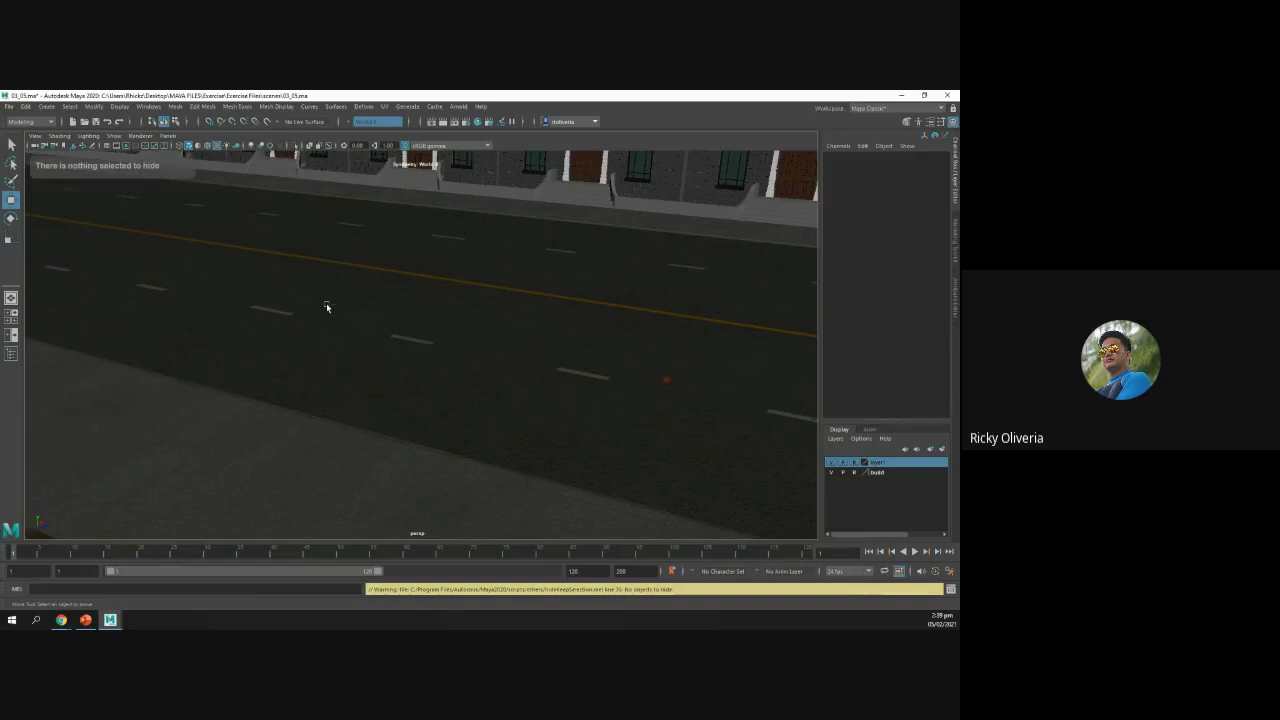
# Step: Check the Hide and Show Object slide in PowerPoint and try to unhide the truck in Maya with nothing selected
pyautogui.click(86, 620)
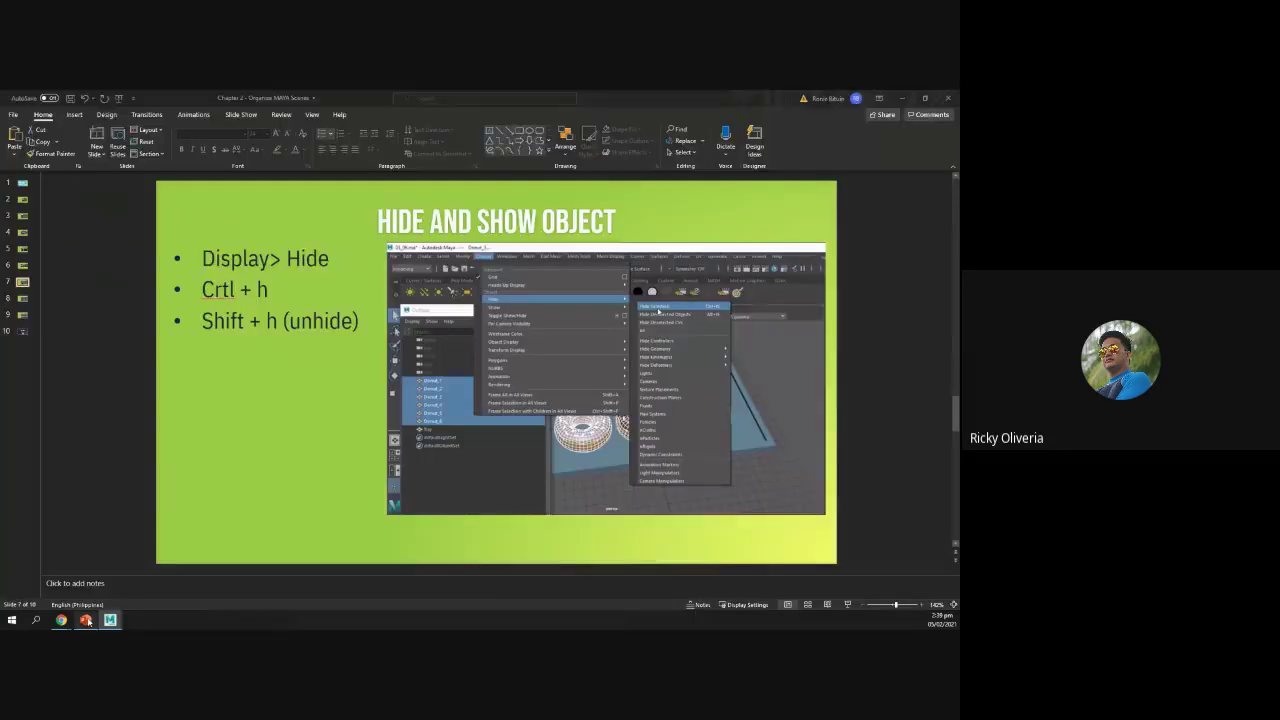
pyautogui.click(86, 620)
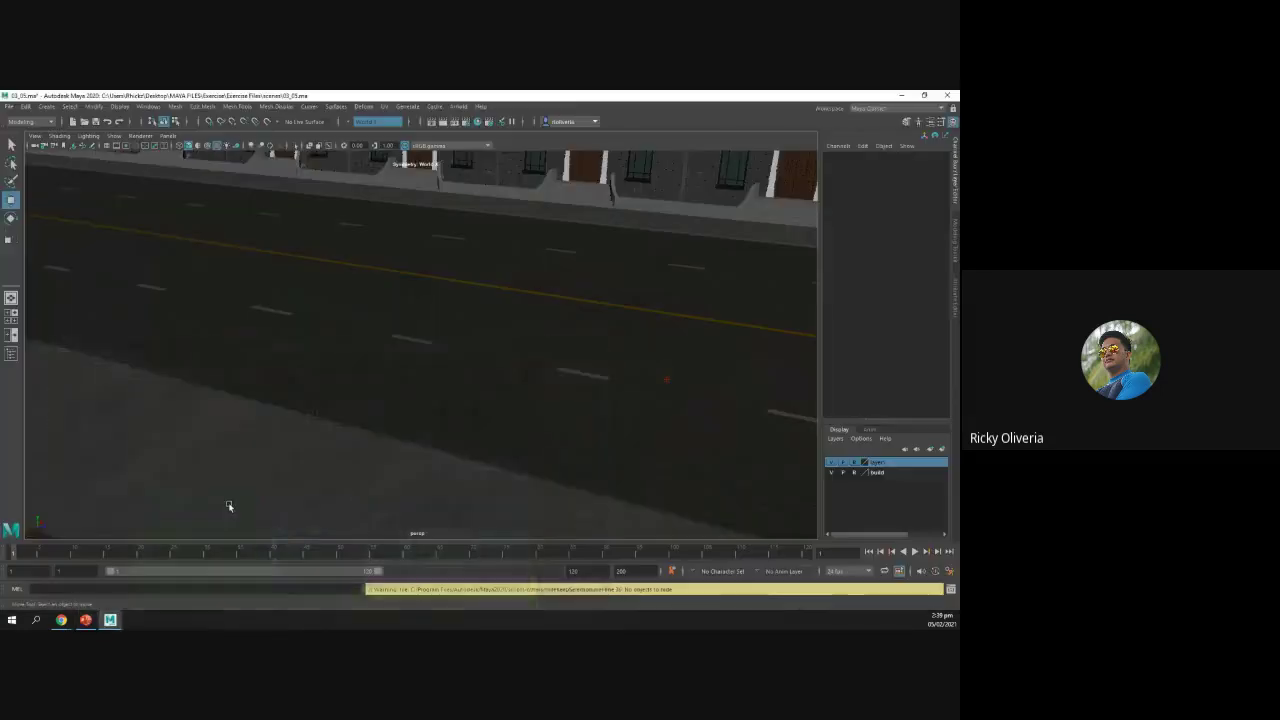
pyautogui.hotkey('ctrl', 'shift', 'h')
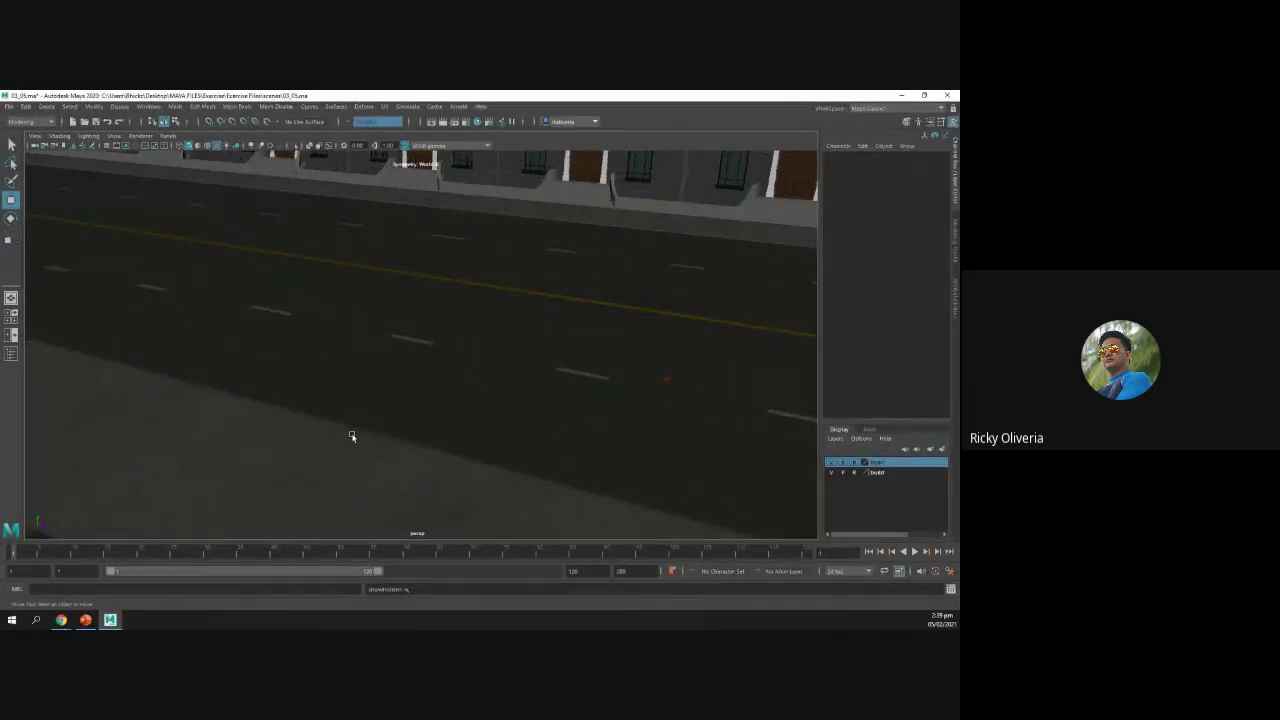
pyautogui.scroll(-3, 352, 437)
pyautogui.scroll(2, 352, 437)
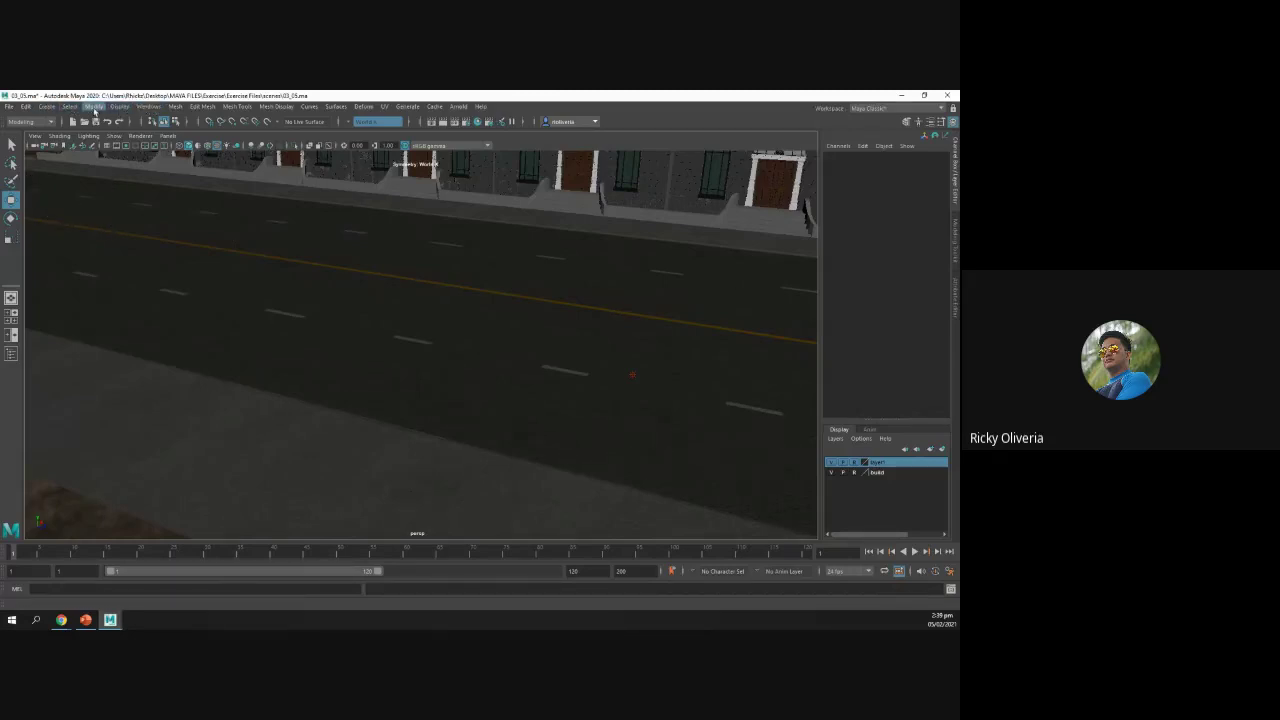
# Step: Open the Outliner, select the hidden DonutTruck object there and show it again
pyautogui.click(148, 106)
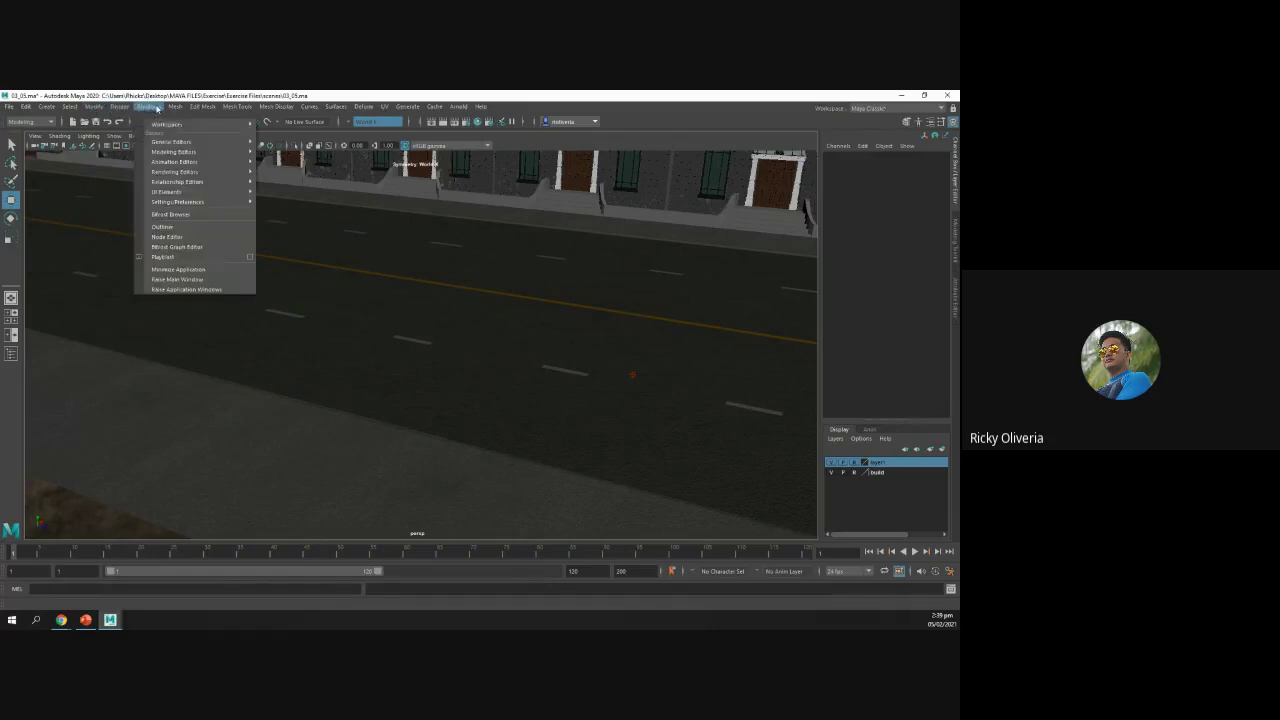
pyautogui.click(162, 226)
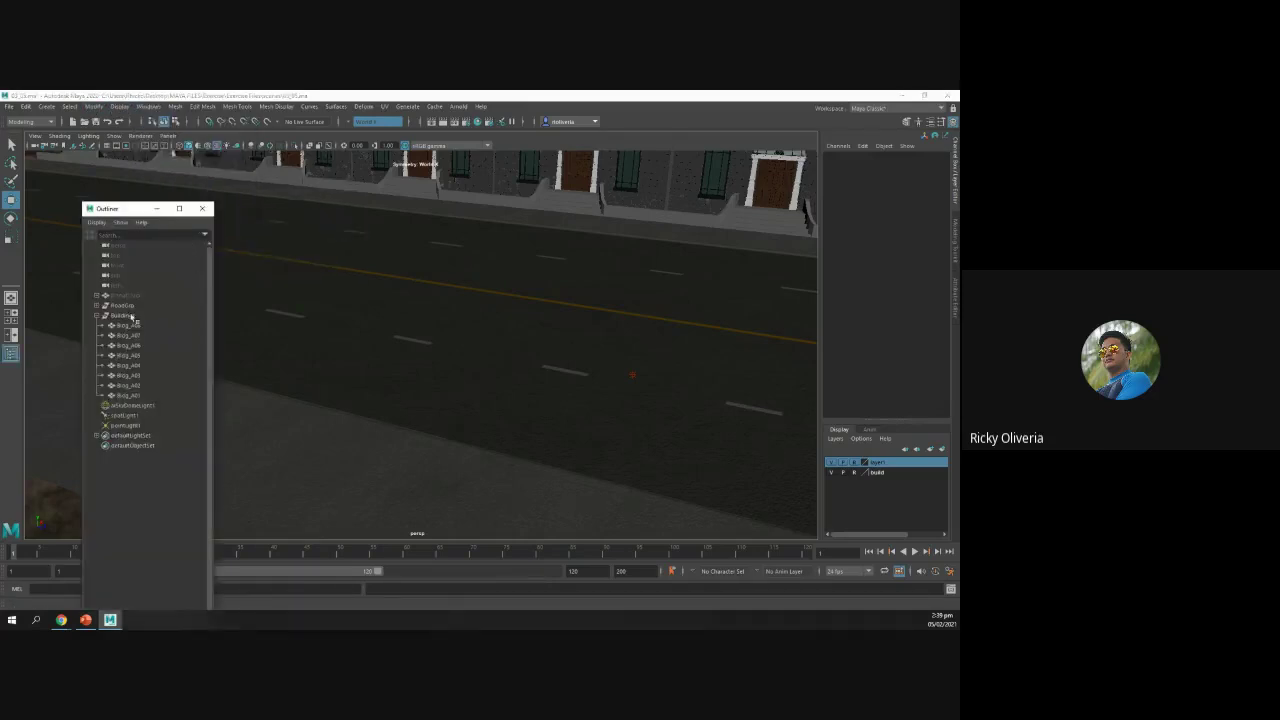
pyautogui.click(125, 296)
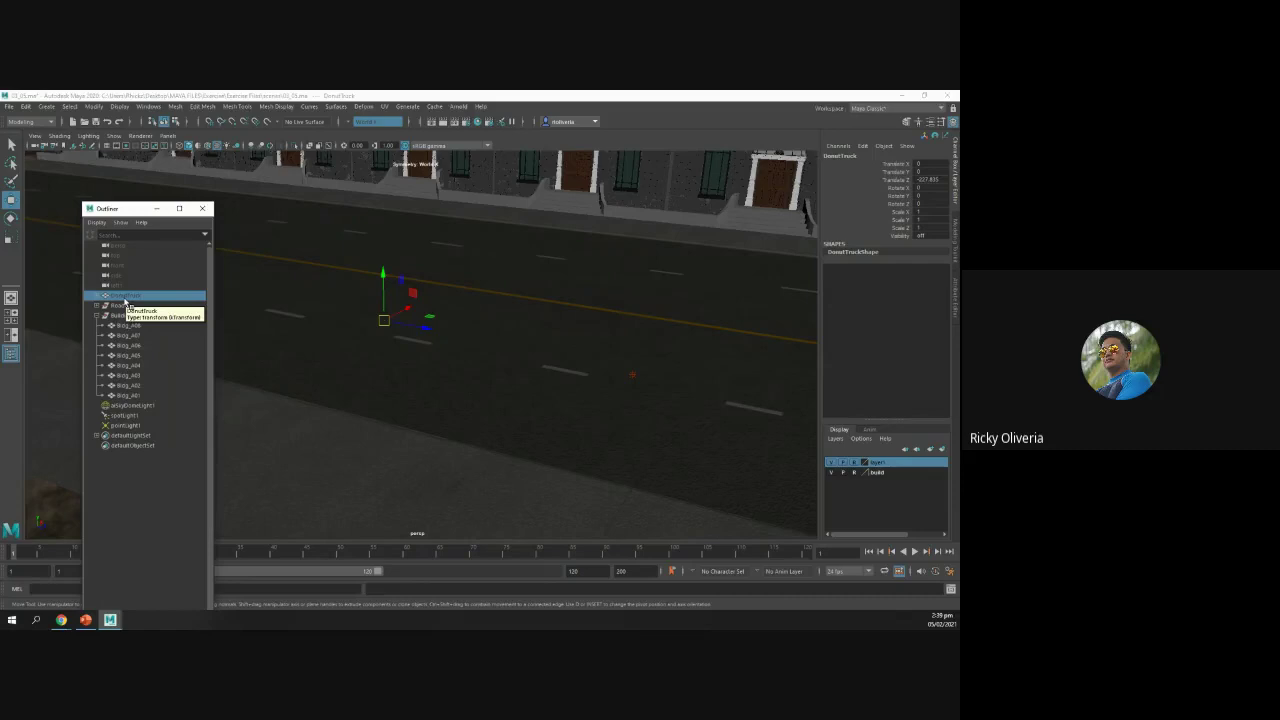
pyautogui.hotkey('shift', 'h')
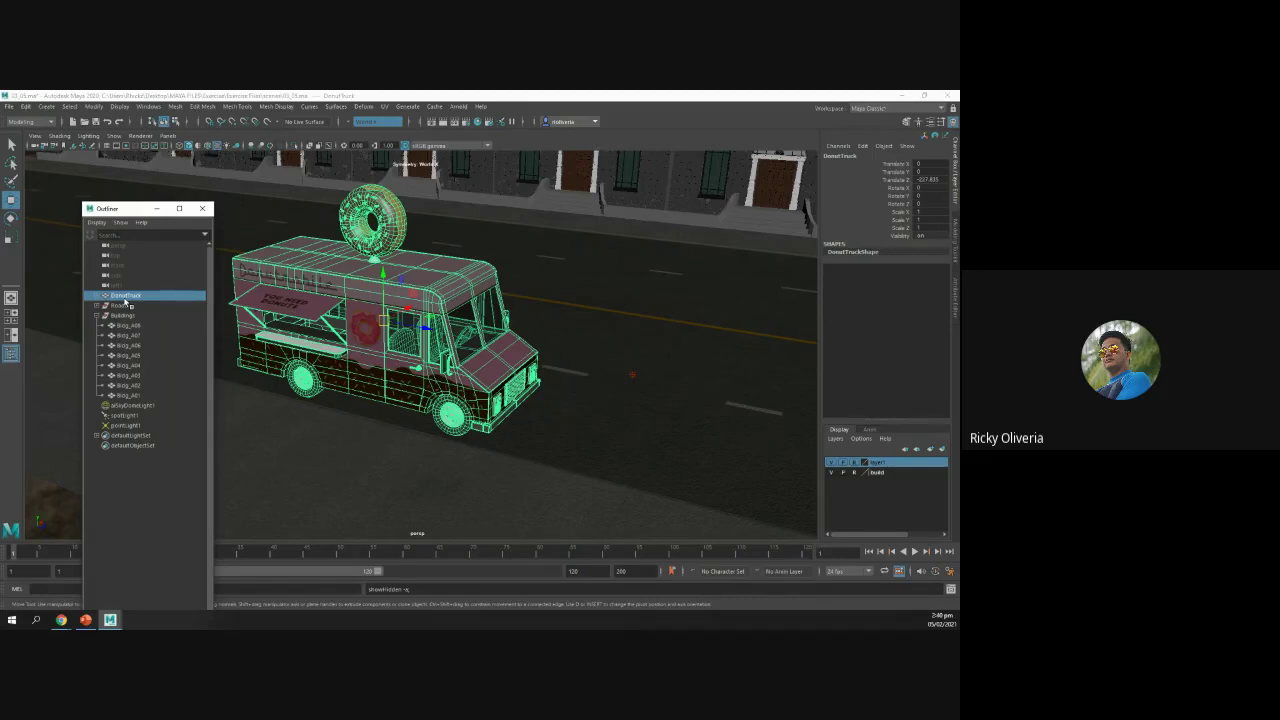
# Step: Switch to PowerPoint and go to the Work with Selection Mask slide
pyautogui.click(86, 620)
pyautogui.click(22, 299)
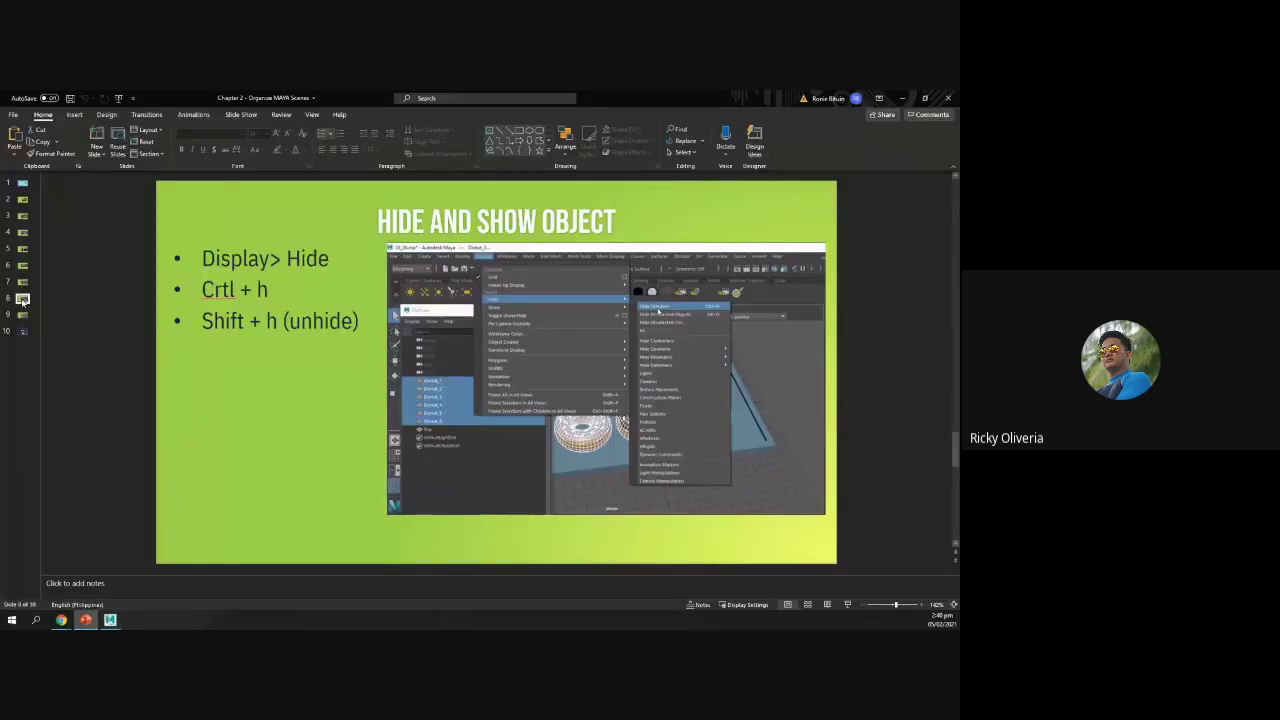
pyautogui.press('Up')
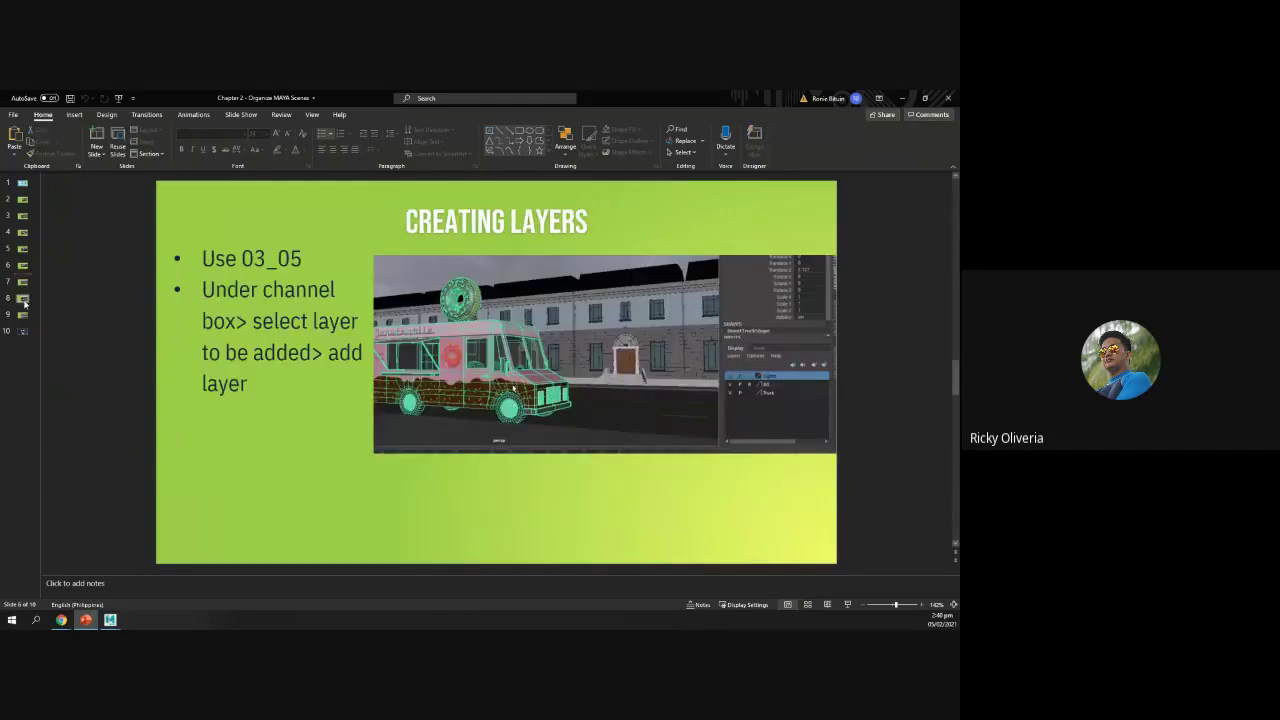
pyautogui.press('Down')
pyautogui.press('Down')
pyautogui.press('Up')
pyautogui.press('Down')
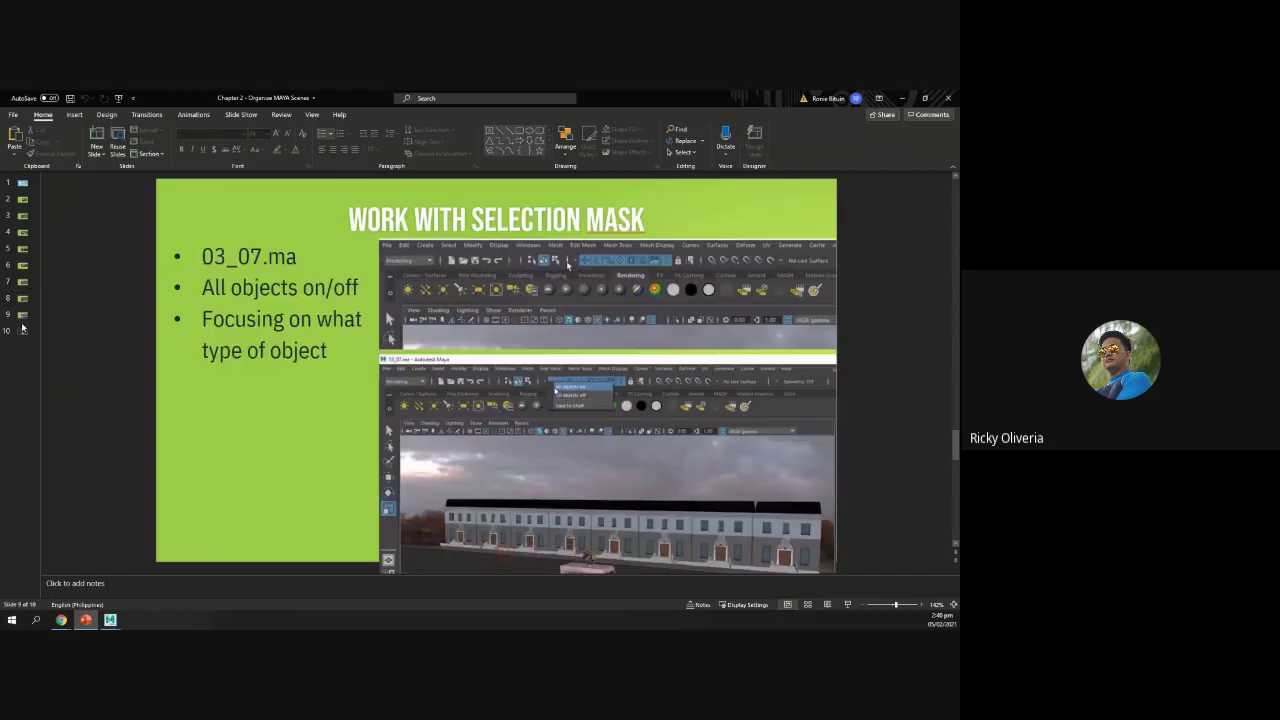
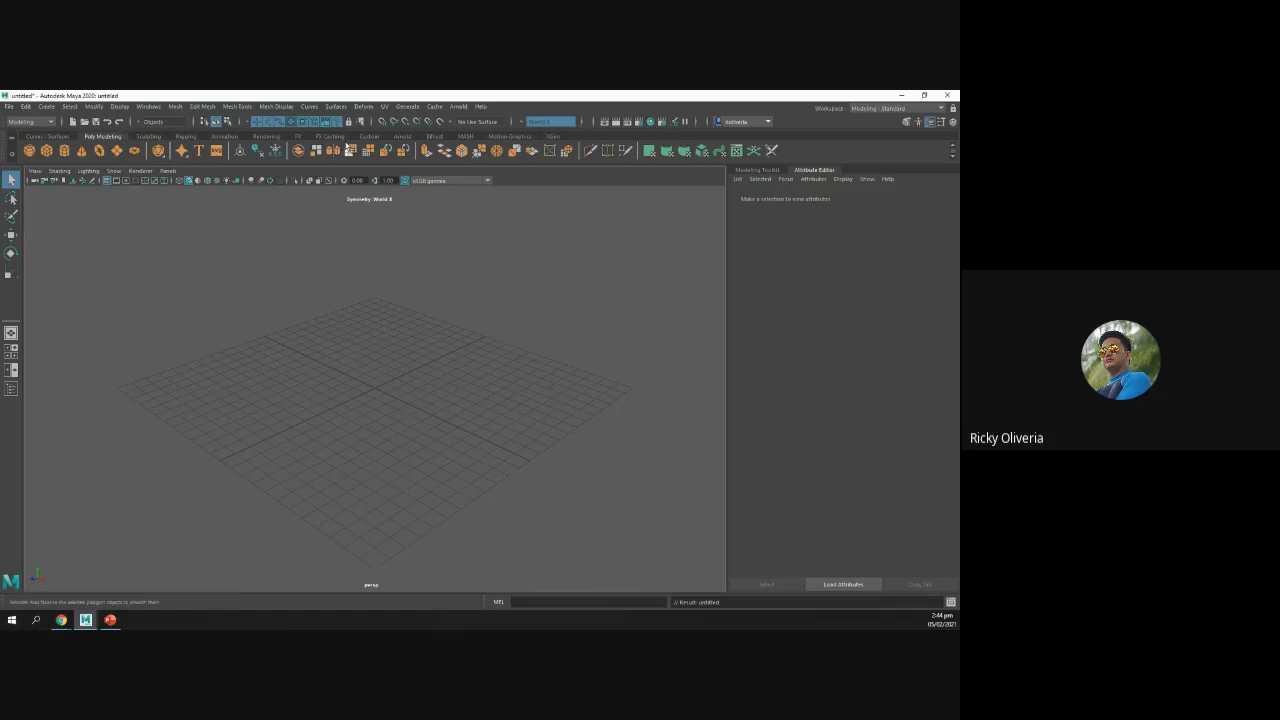
# Step: Detach the Polygon Primitives list as a floating window beside the grid and turn off Interactive Creation
pyautogui.click(47, 106)
pyautogui.moveTo(70, 183)
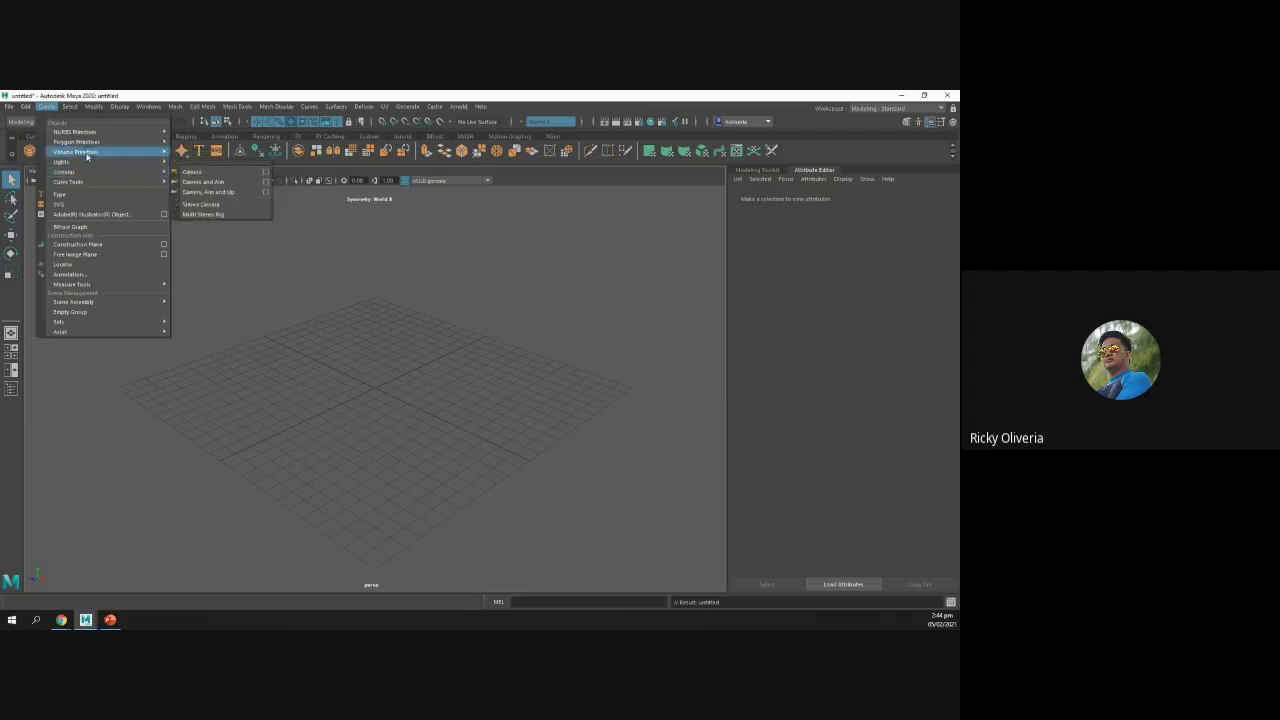
pyautogui.moveTo(88, 145)
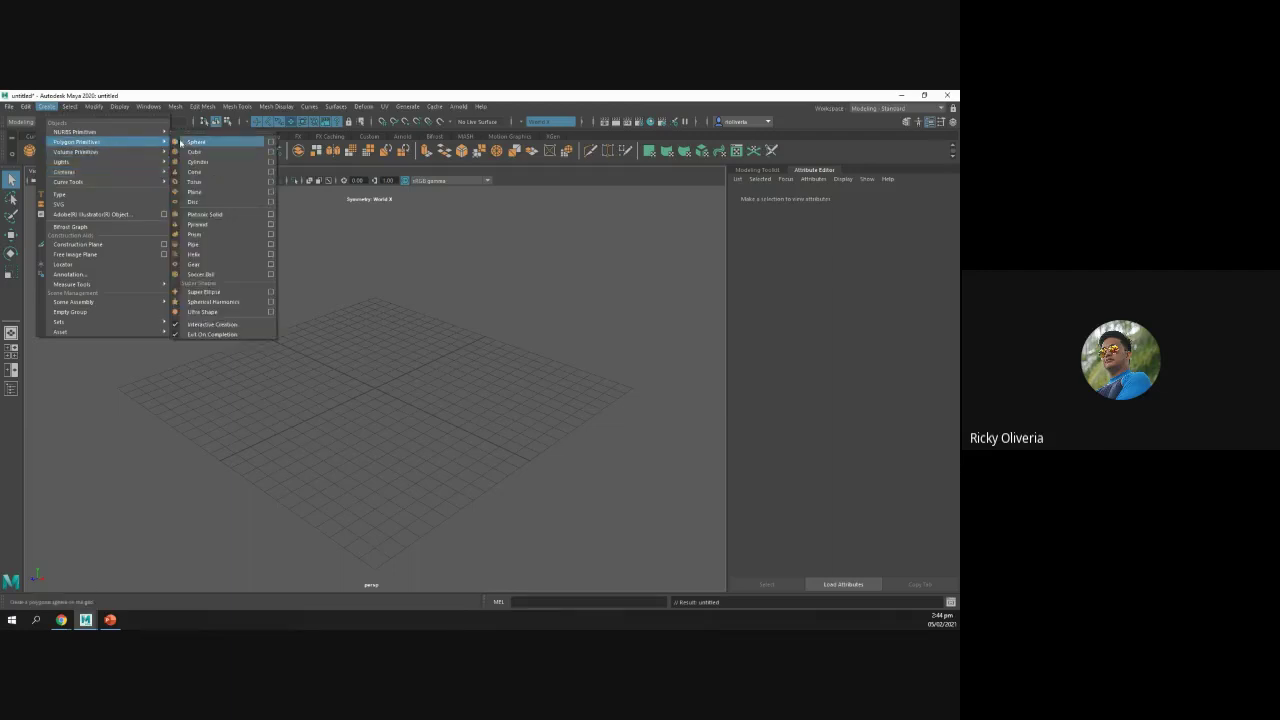
pyautogui.click(237, 133)
pyautogui.moveTo(406, 264); pyautogui.dragTo(719, 251)
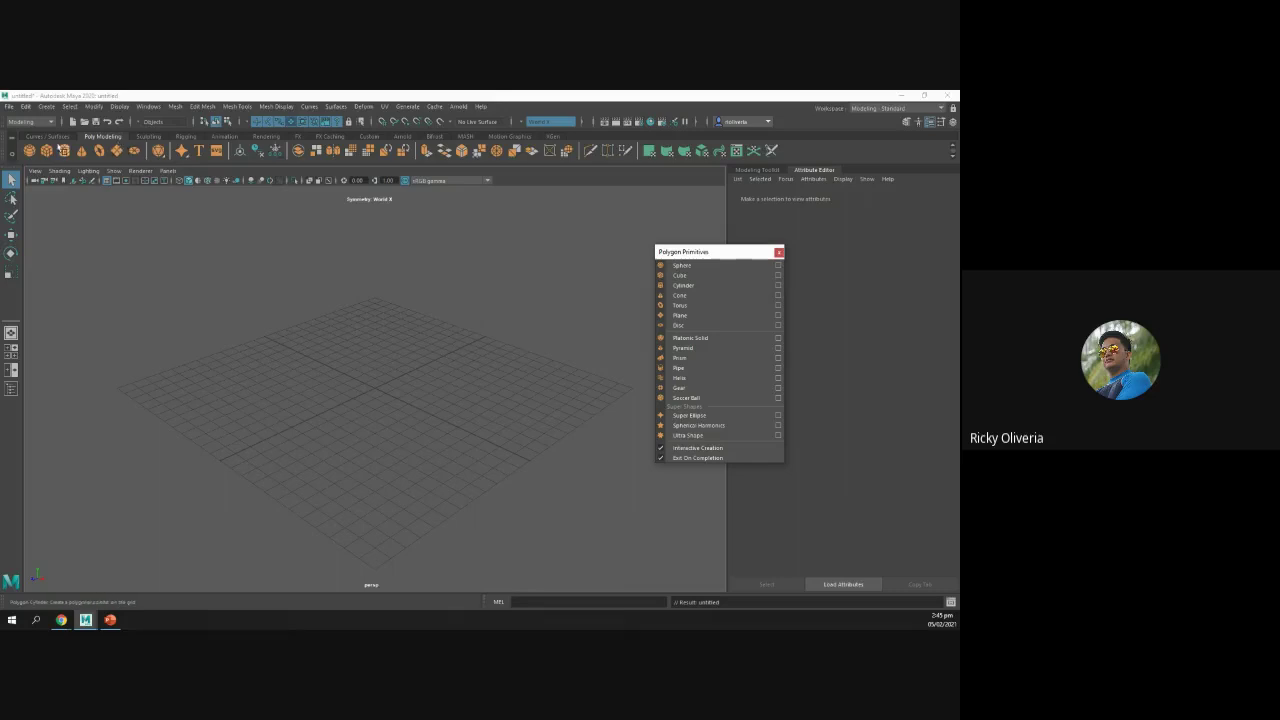
pyautogui.click(661, 450)
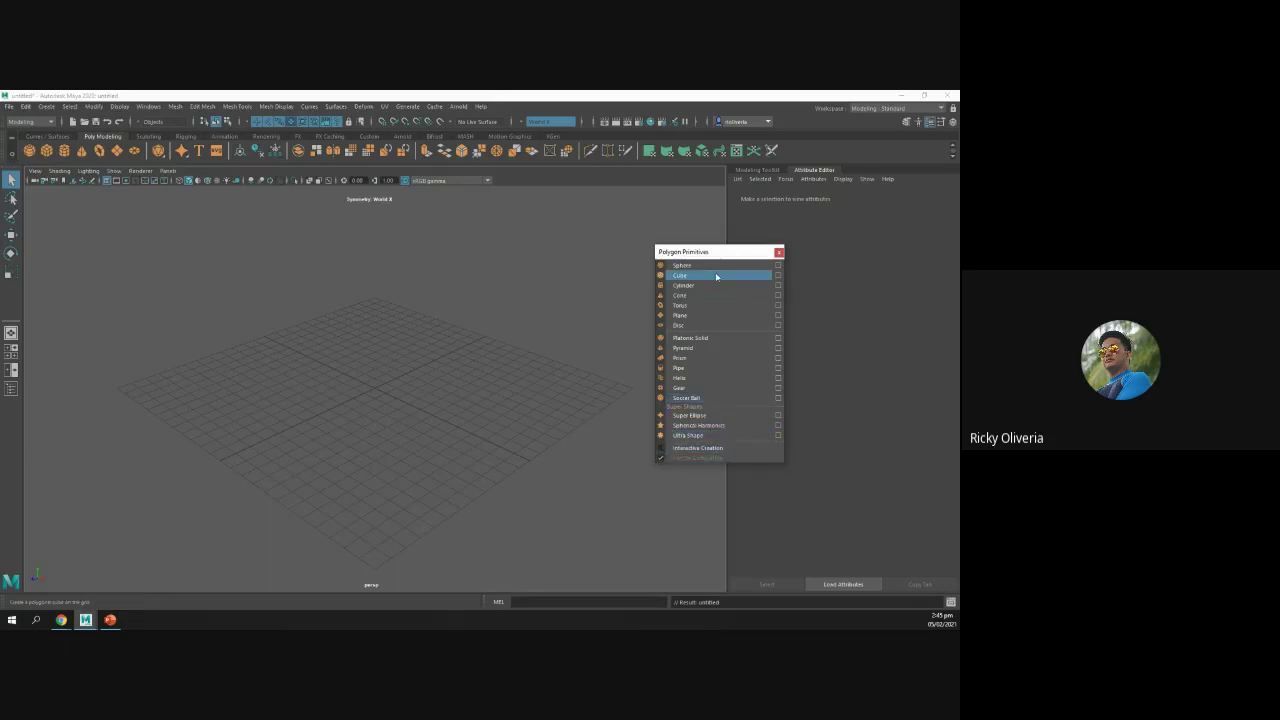
# Step: Close the floating primitives window, then test direct creation by adding a polygon sphere at the origin and deleting it
pyautogui.click(779, 252)
pyautogui.click(30, 151)
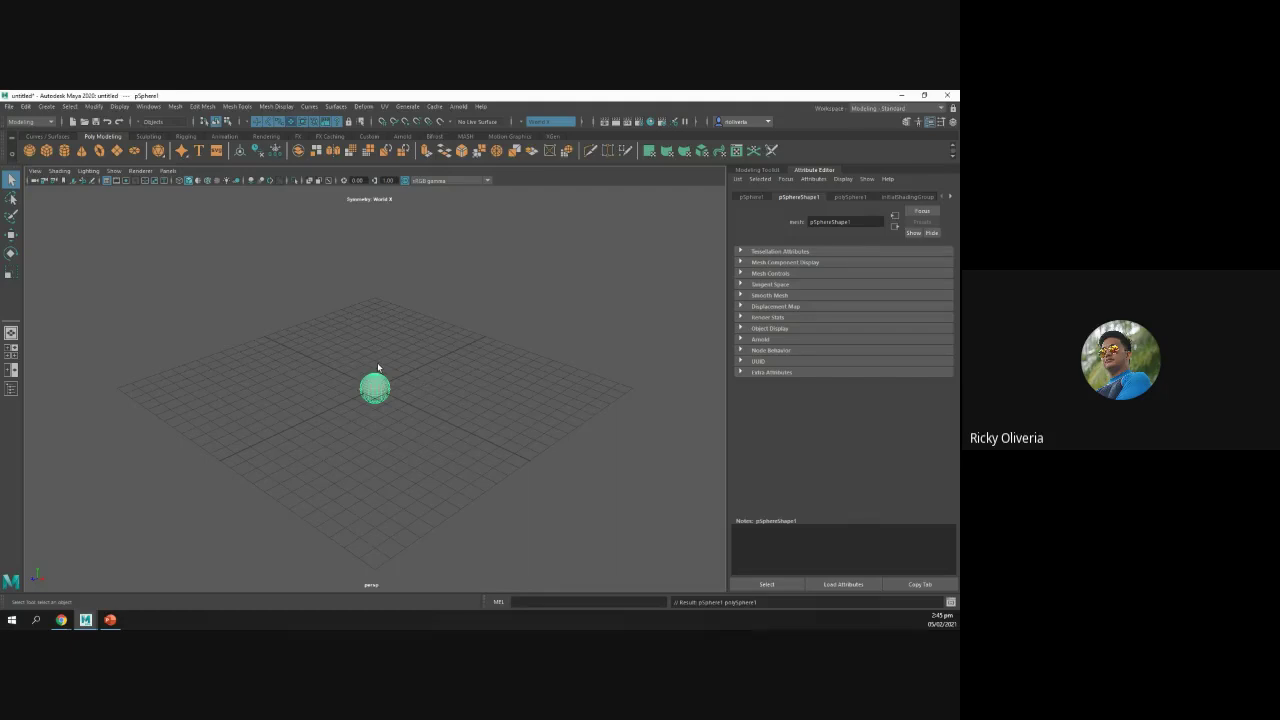
pyautogui.press('Delete')
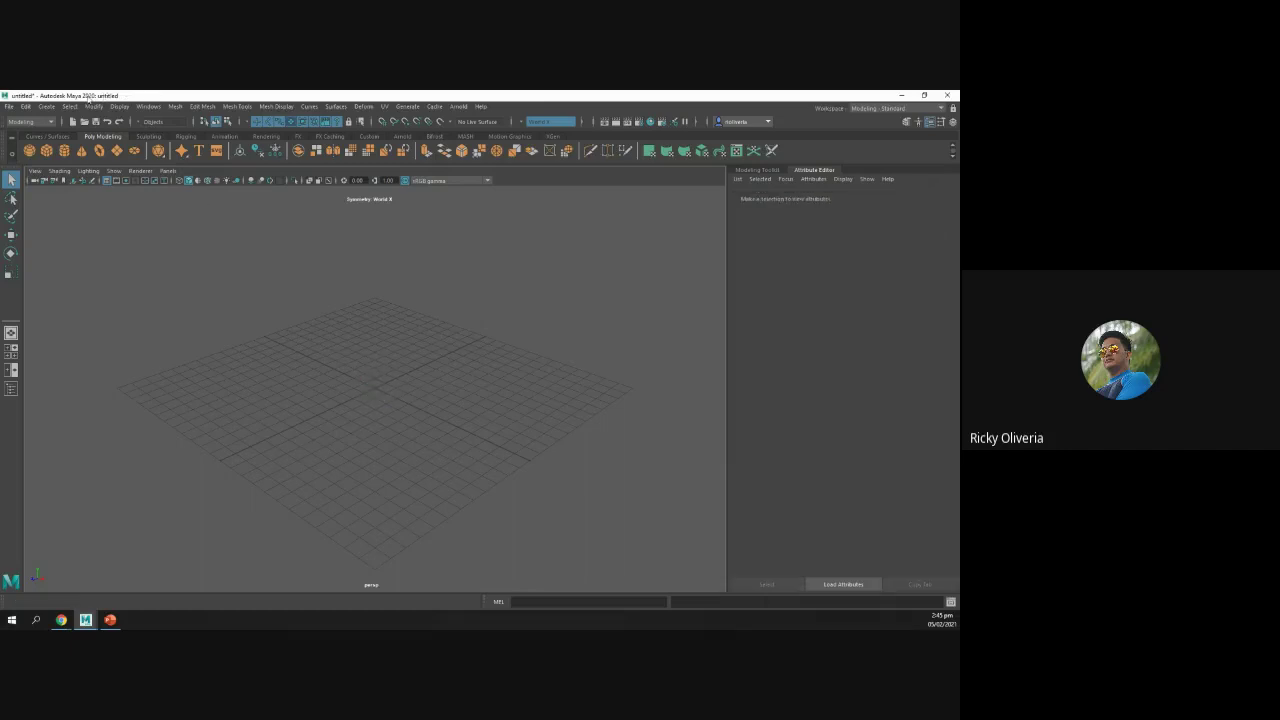
# Step: Reopen the floating Polygon Primitives window and turn on Interactive Creation
pyautogui.click(47, 106)
pyautogui.moveTo(72, 152)
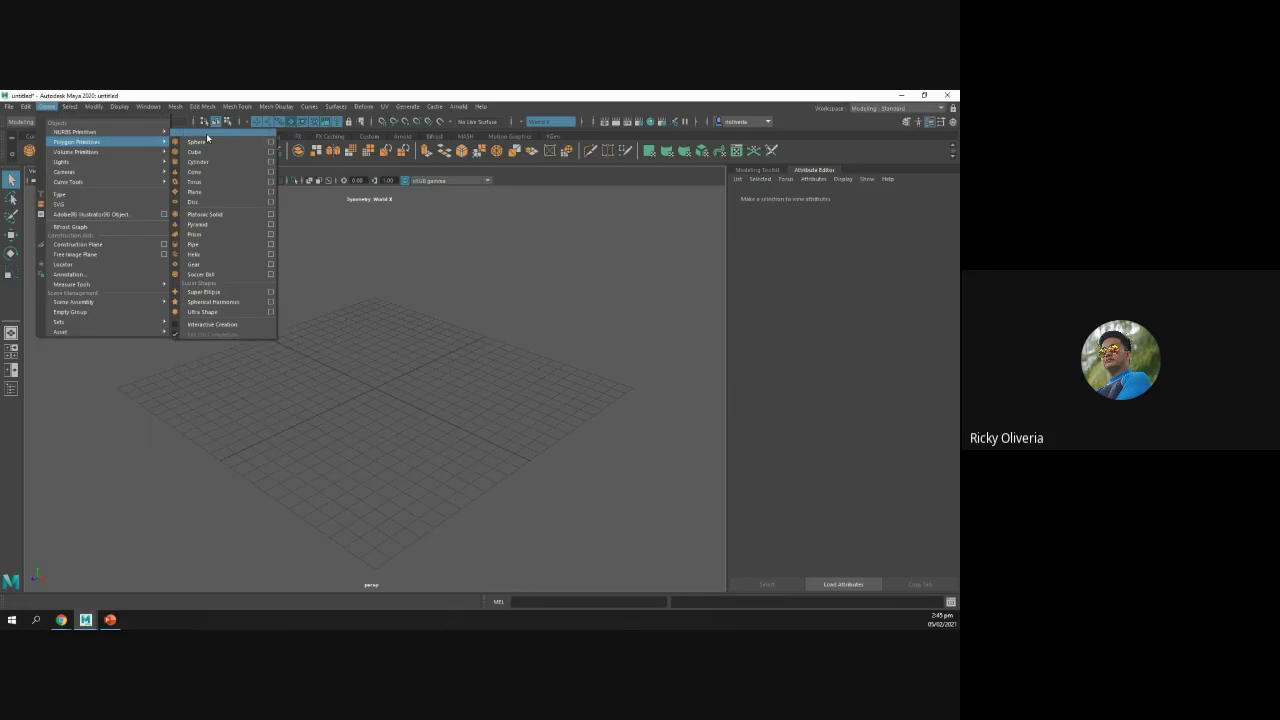
pyautogui.click(206, 133)
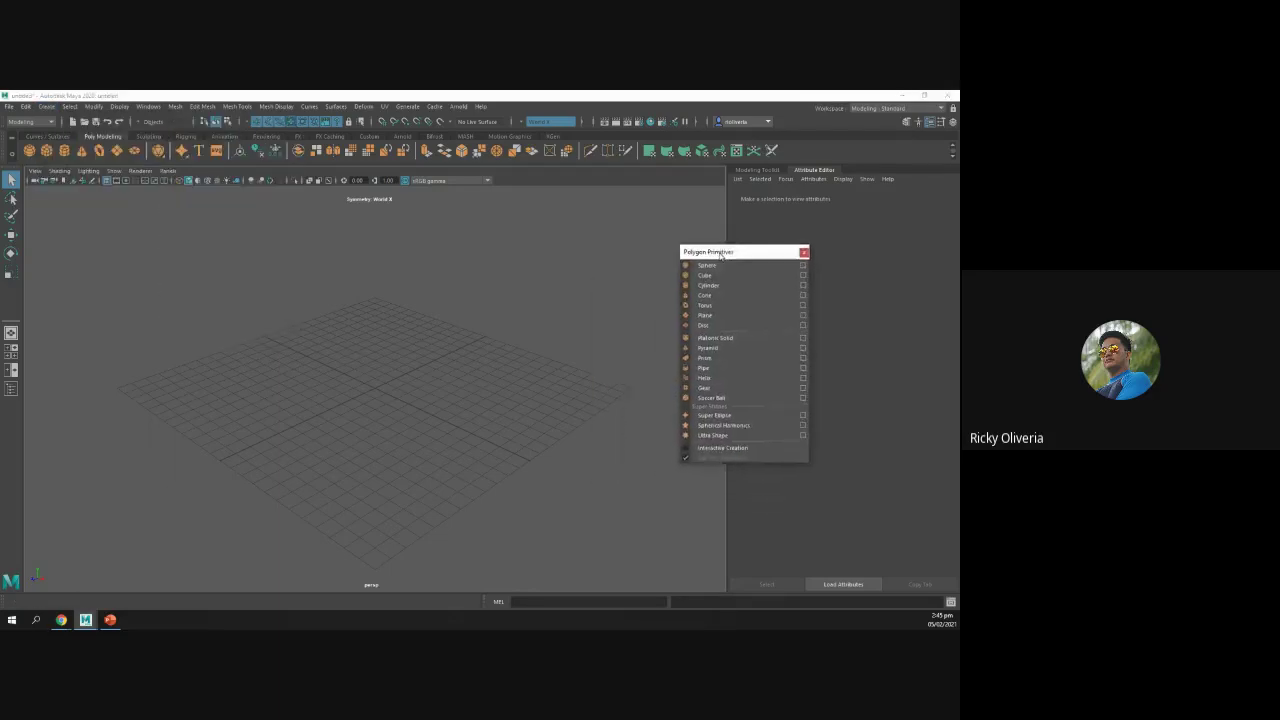
pyautogui.click(683, 446)
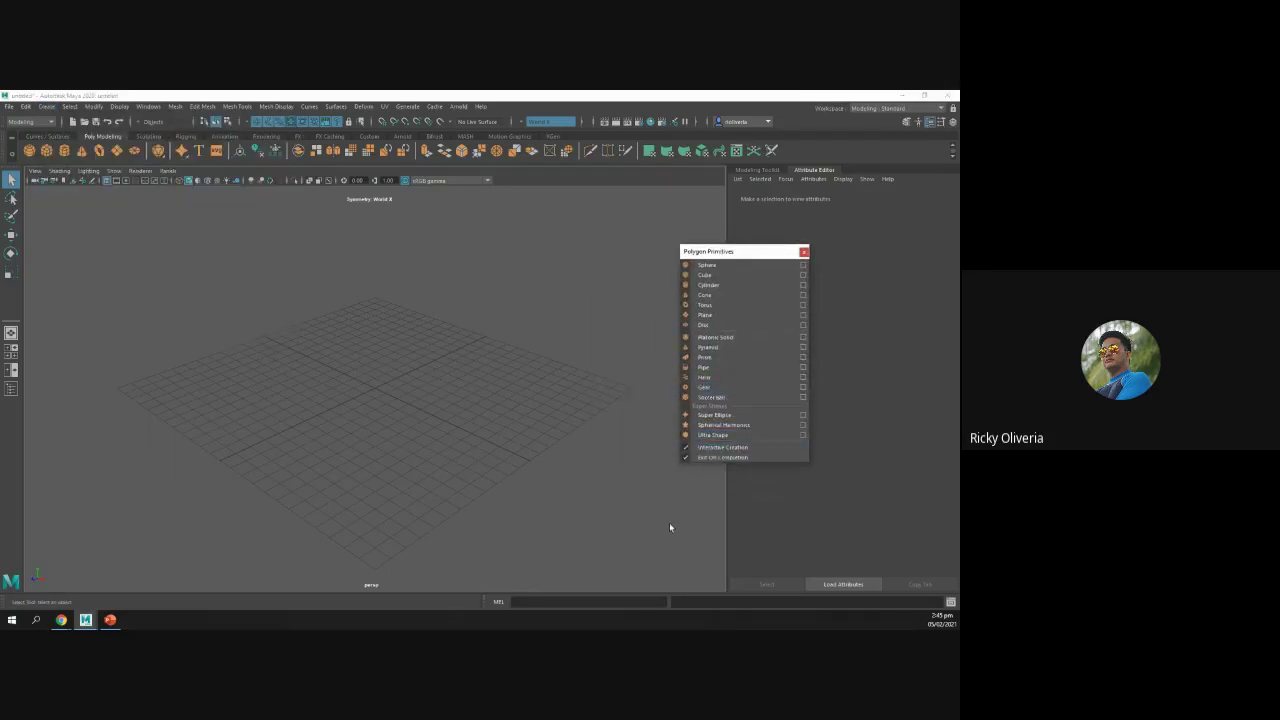
# Step: Draw a large polygon cube interactively over the middle of the grid, undoing the accidental deselection
pyautogui.click(728, 279)
pyautogui.moveTo(292, 392); pyautogui.dragTo(470, 300)
pyautogui.click(504, 353)
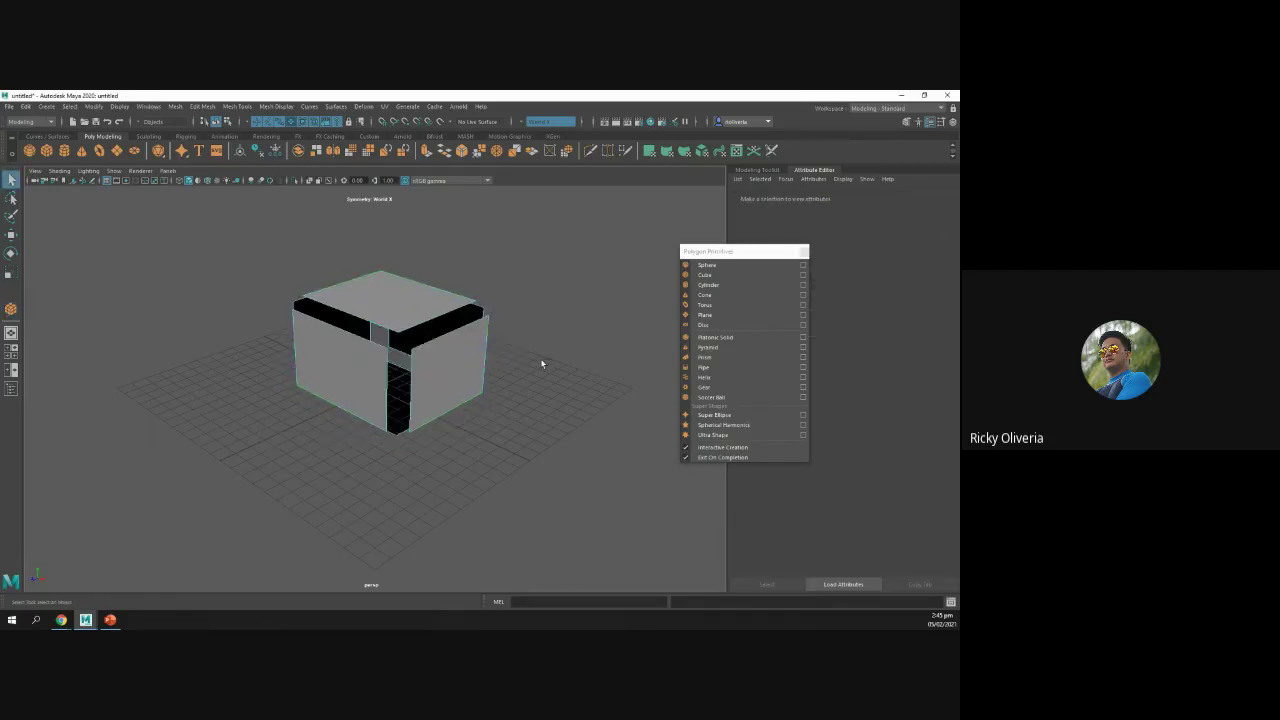
pyautogui.hotkey('ctrl', 'z')
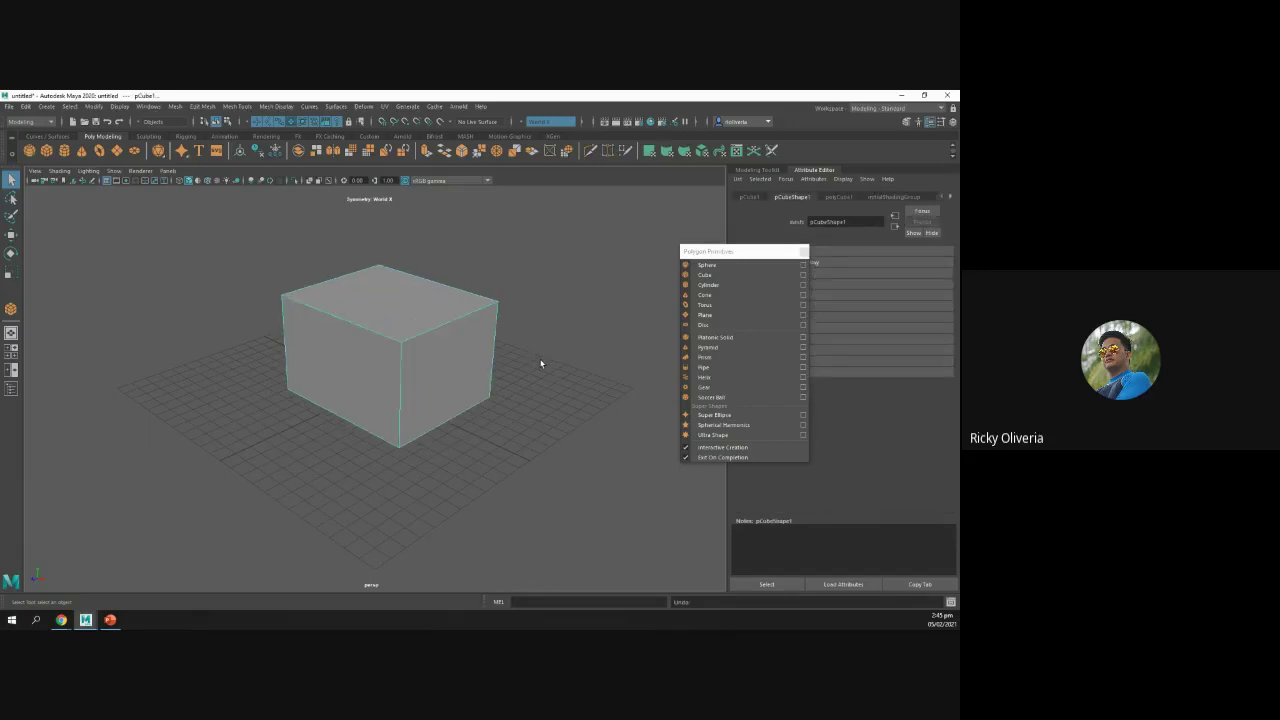
# Step: Turn off Interactive Creation and add a default-size polygon cube at the origin
pyautogui.click(686, 450)
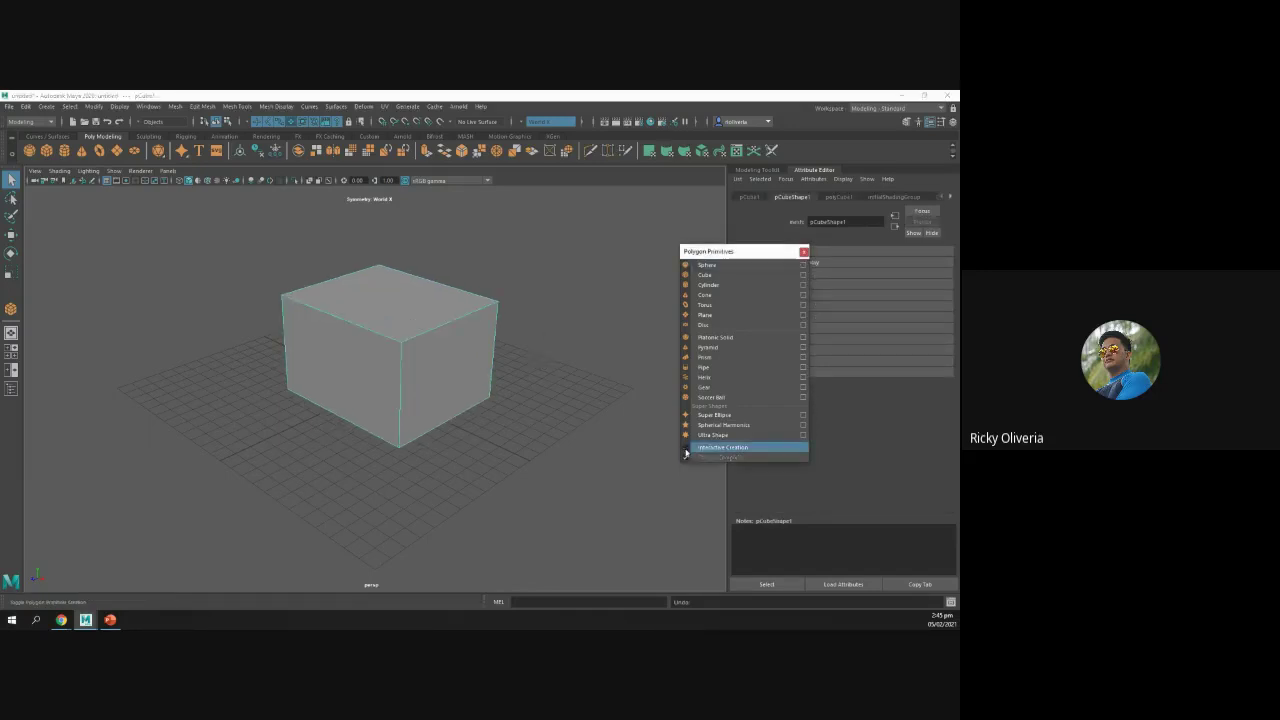
pyautogui.click(720, 276)
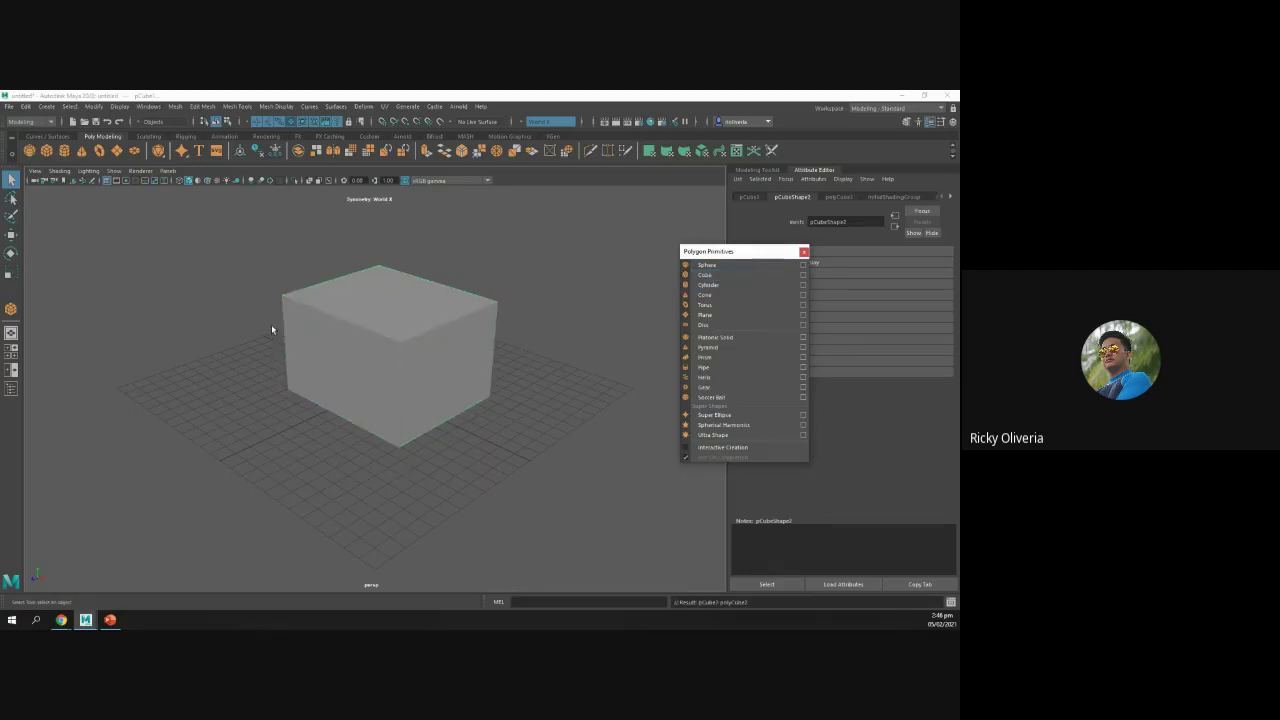
# Step: Delete the large drawn cube and the small default cube from the scene
pyautogui.click(354, 341)
pyautogui.press('Delete')
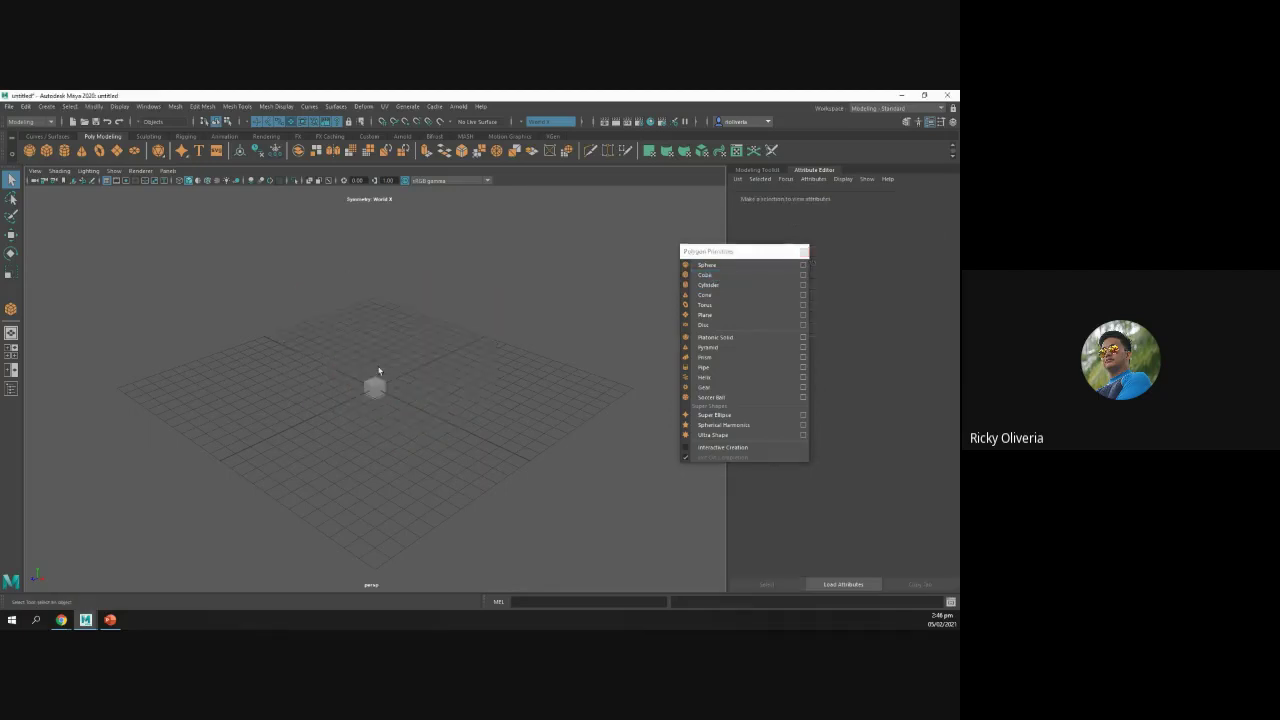
pyautogui.moveTo(342, 360); pyautogui.dragTo(449, 459)
pyautogui.press('Delete')
# Step: Add a default-size polygon cube at the origin, then review the polygon cube's size settings and close them
pyautogui.click(716, 275)
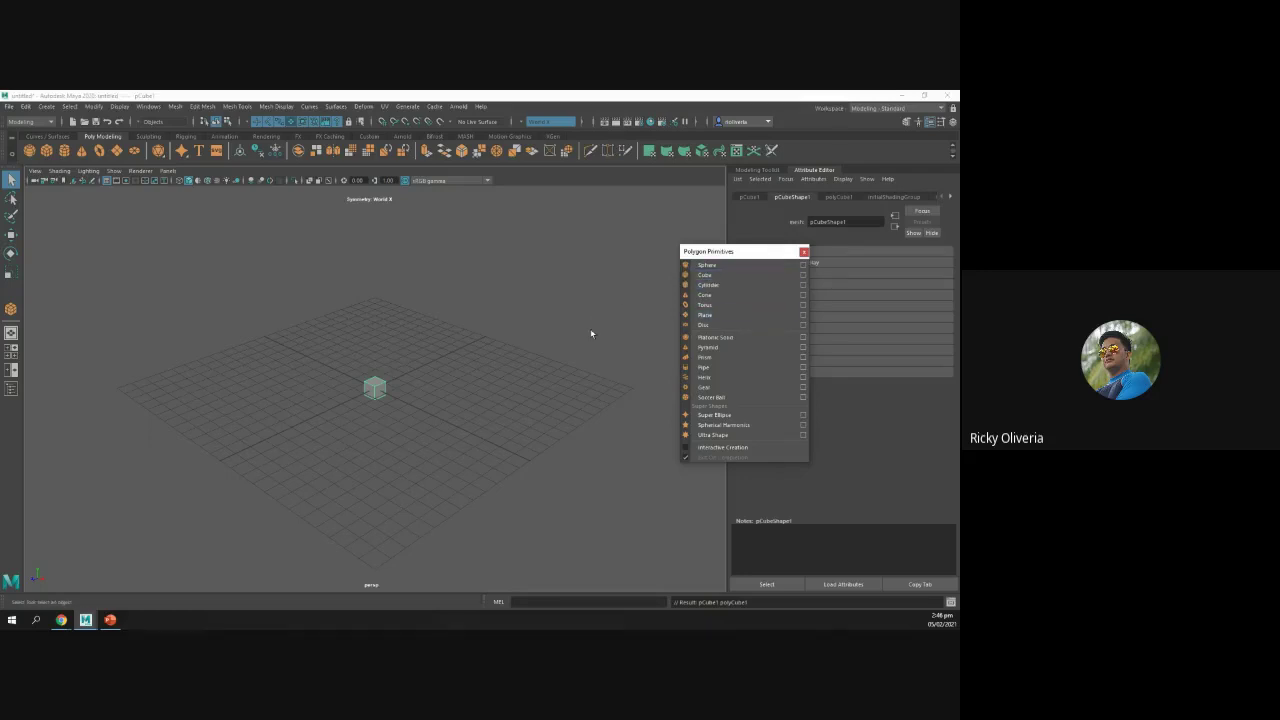
pyautogui.click(802, 274)
pyautogui.moveTo(545, 199); pyautogui.dragTo(660, 202)
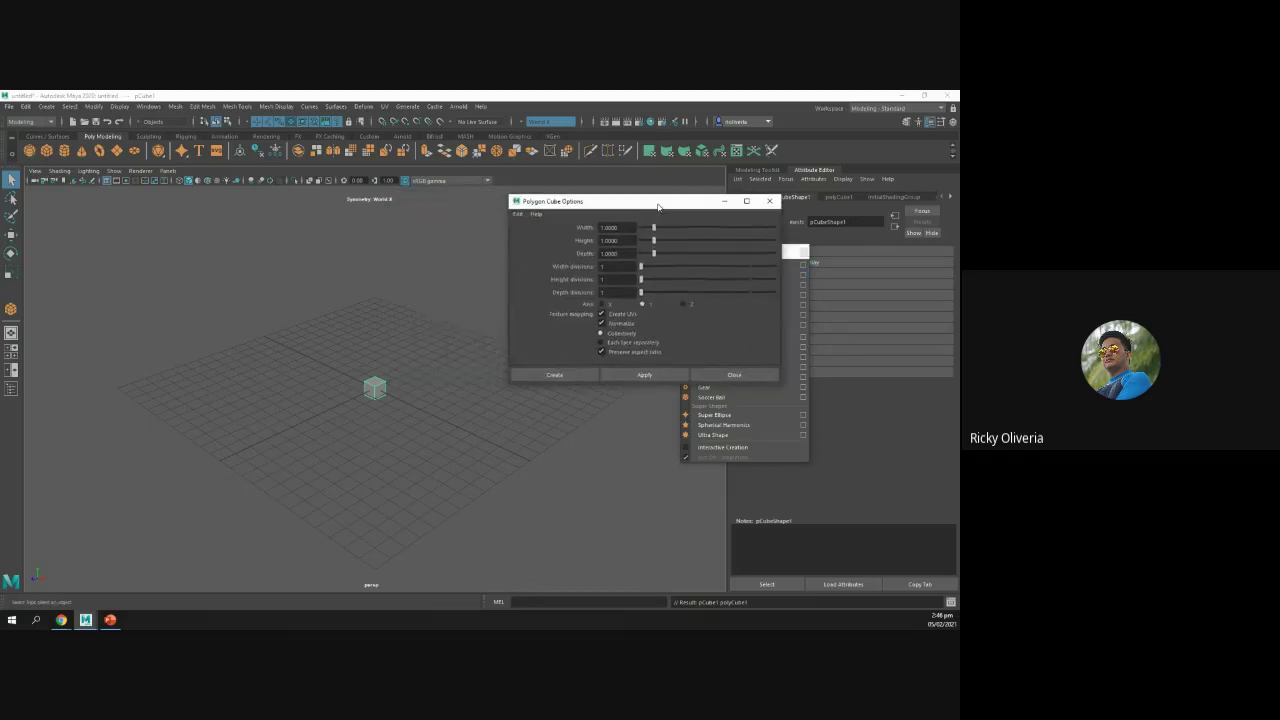
pyautogui.doubleClick(603, 227)
pyautogui.moveTo(619, 240); pyautogui.dragTo(562, 228)
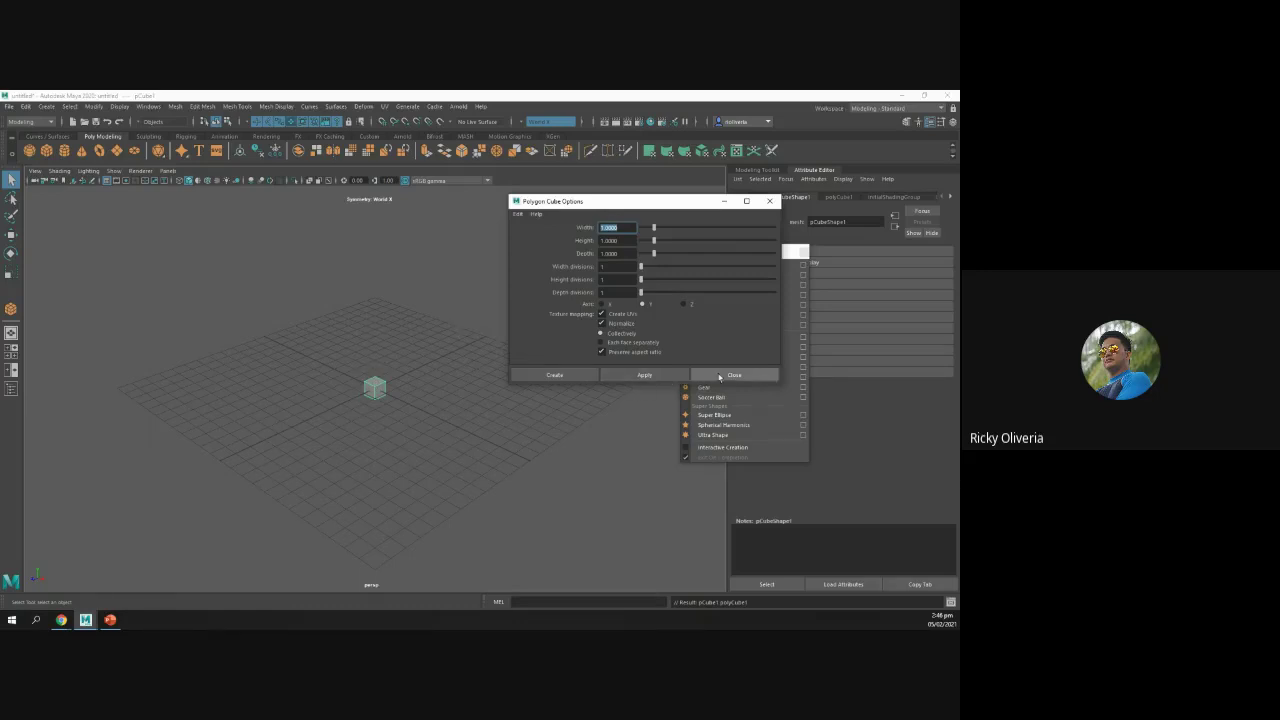
pyautogui.click(769, 201)
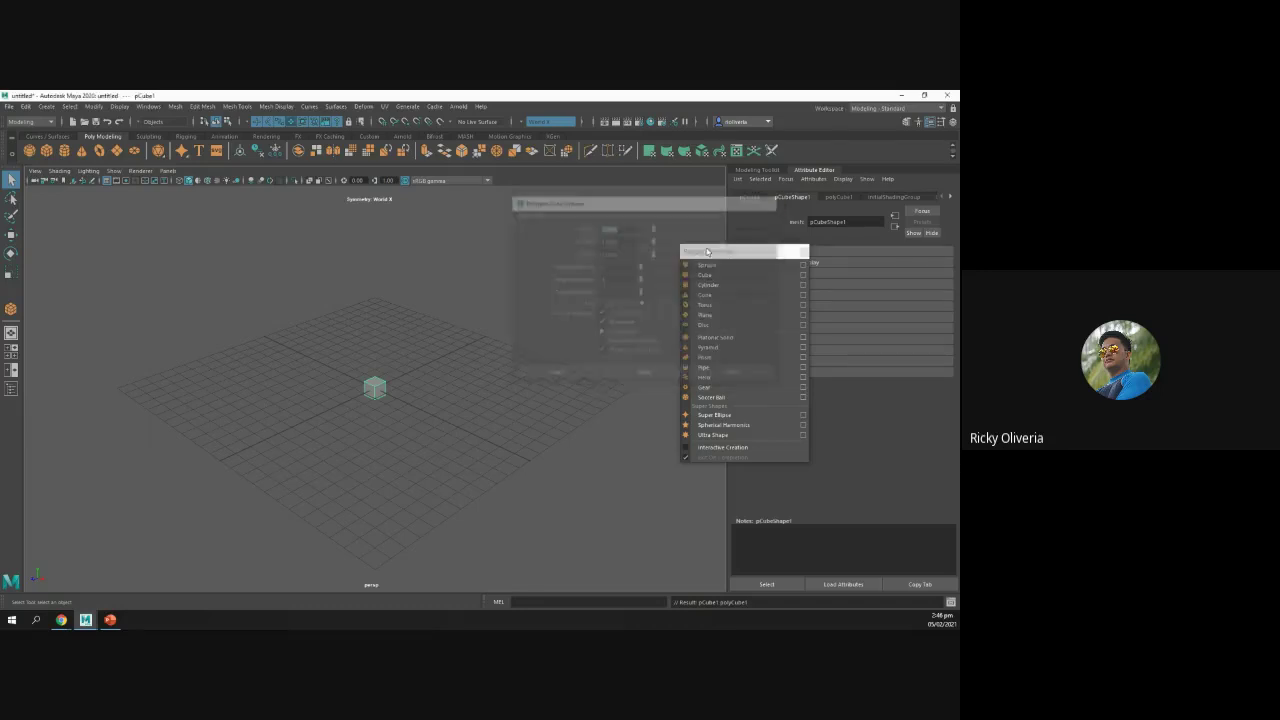
# Step: Switch to the PowerPoint presentation and read the Extended Polygonal Objects slide
pyautogui.click(110, 620)
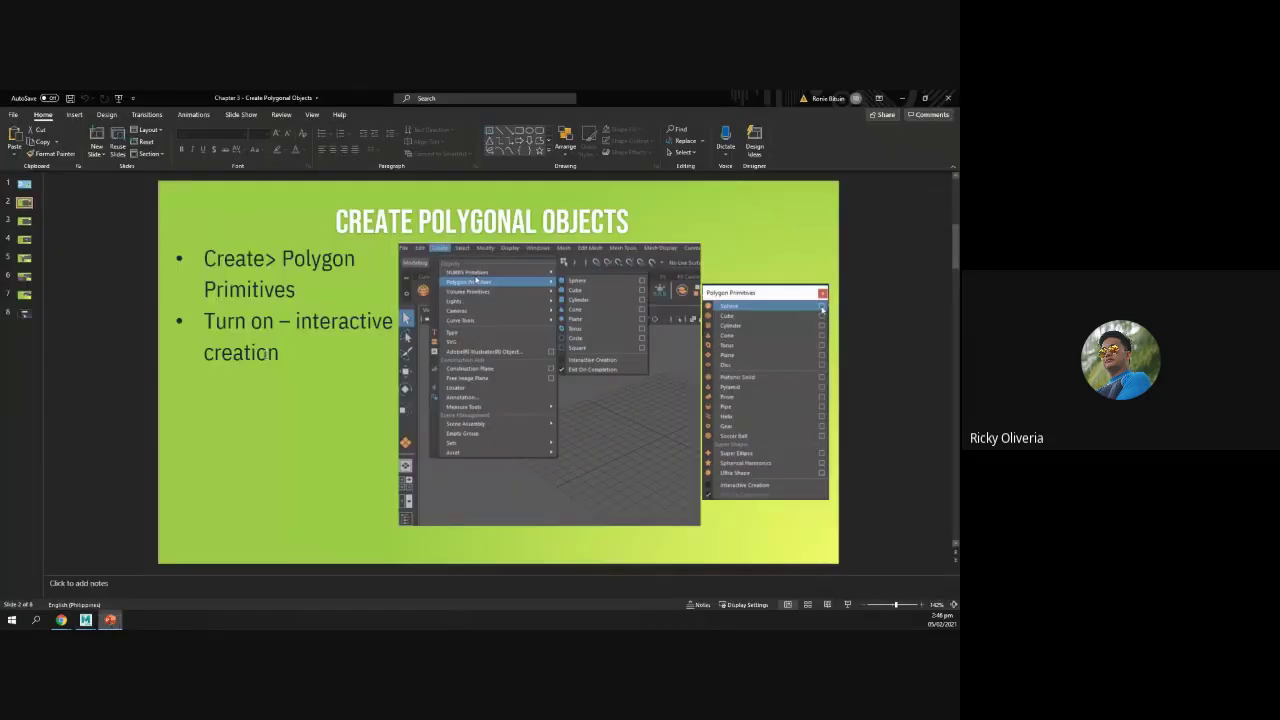
pyautogui.click(268, 352)
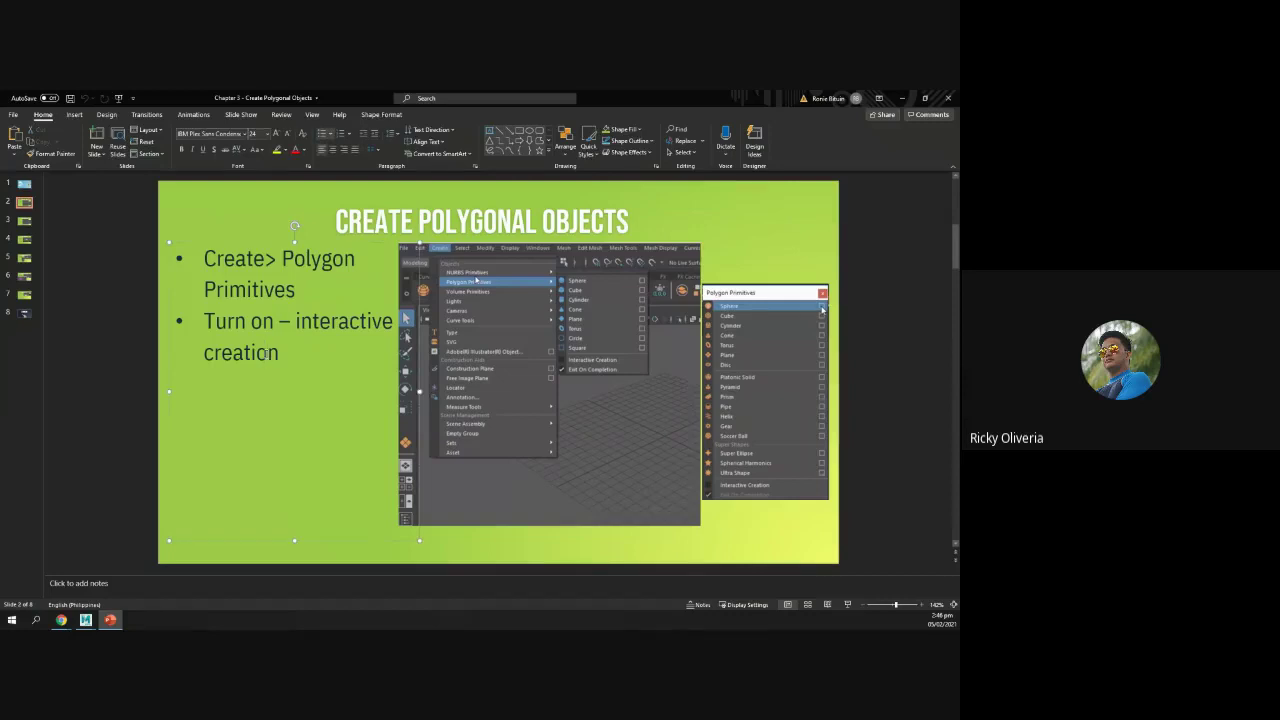
pyautogui.click(27, 223)
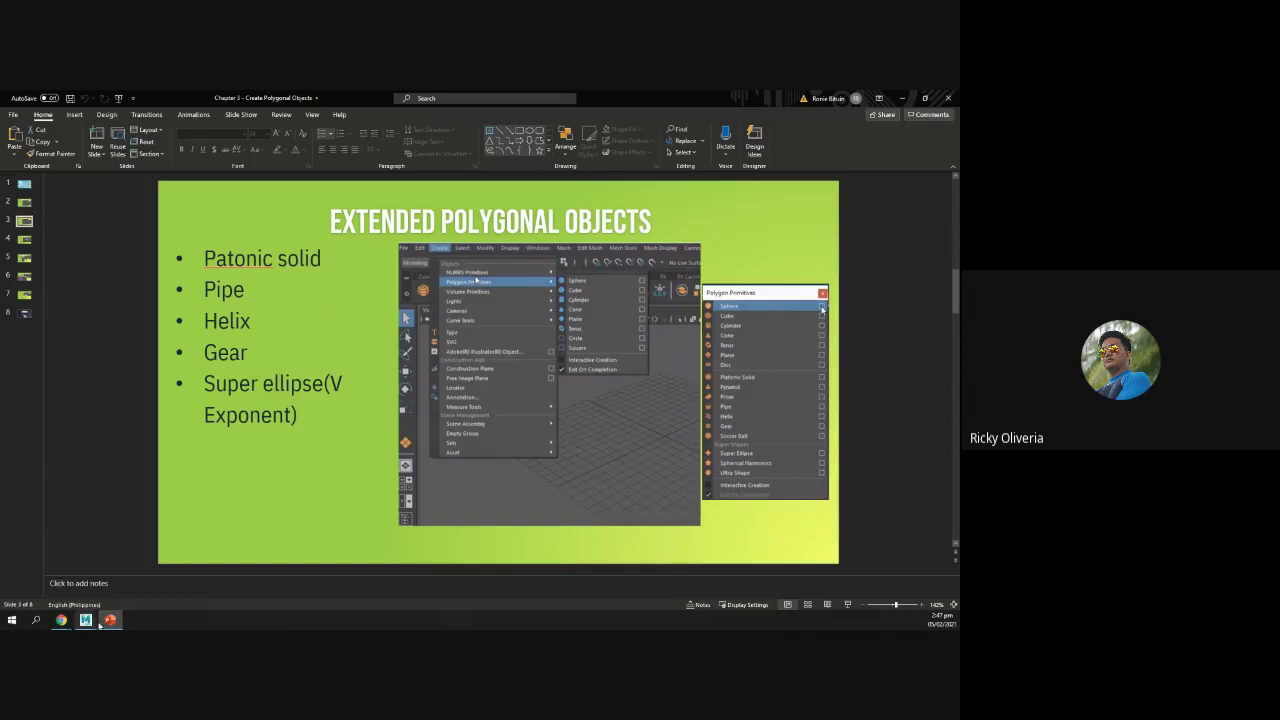
# Step: Return to Maya, delete the small cube at the origin and turn on Interactive Creation
pyautogui.moveTo(86, 620)
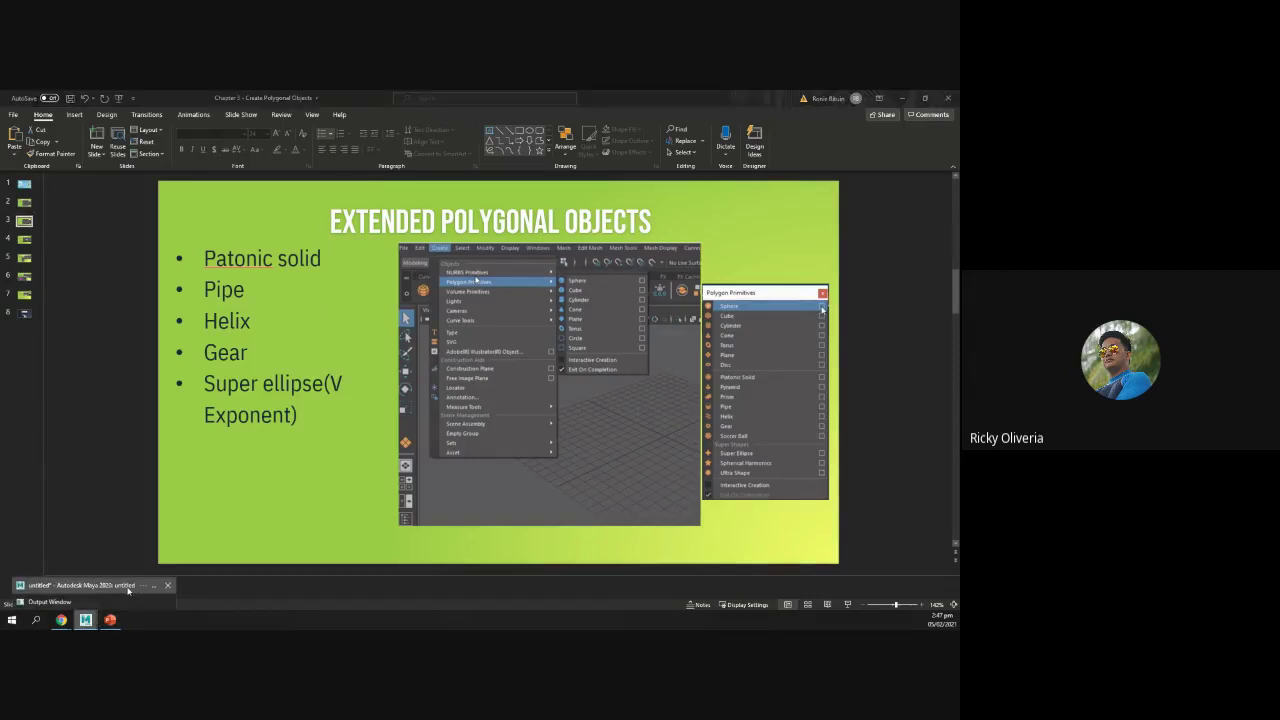
pyautogui.click(127, 587)
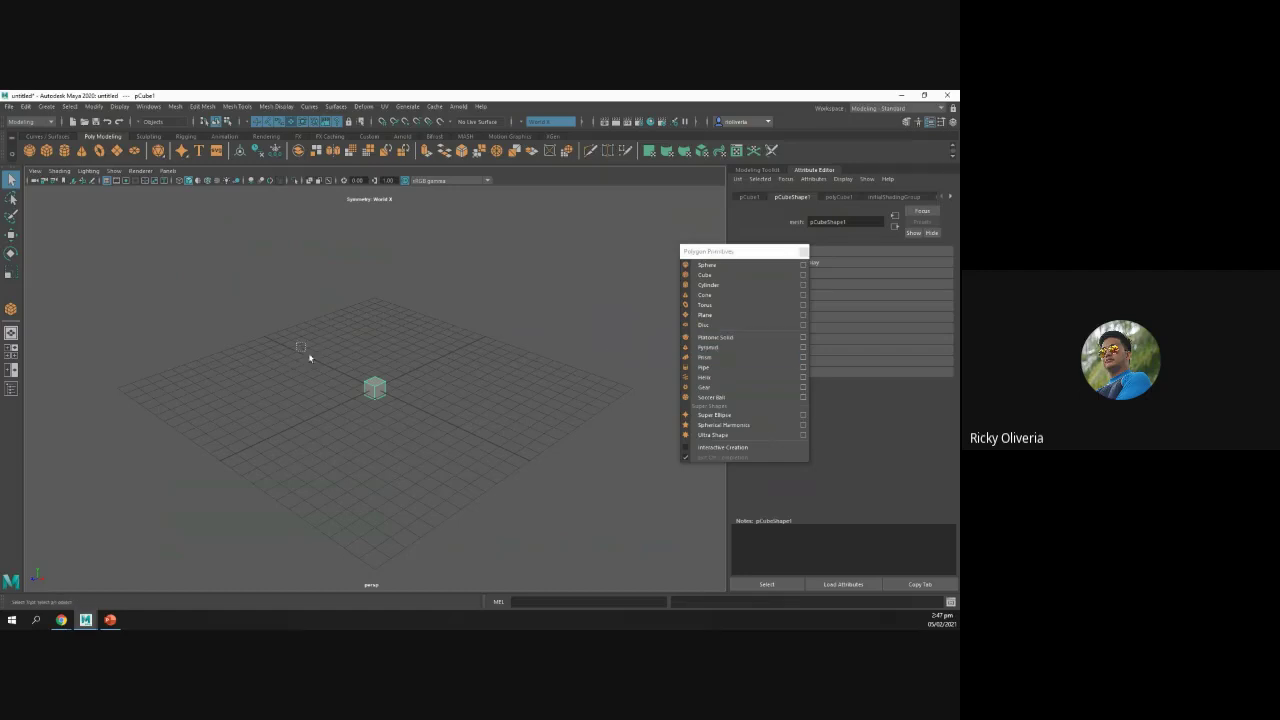
pyautogui.press('Delete')
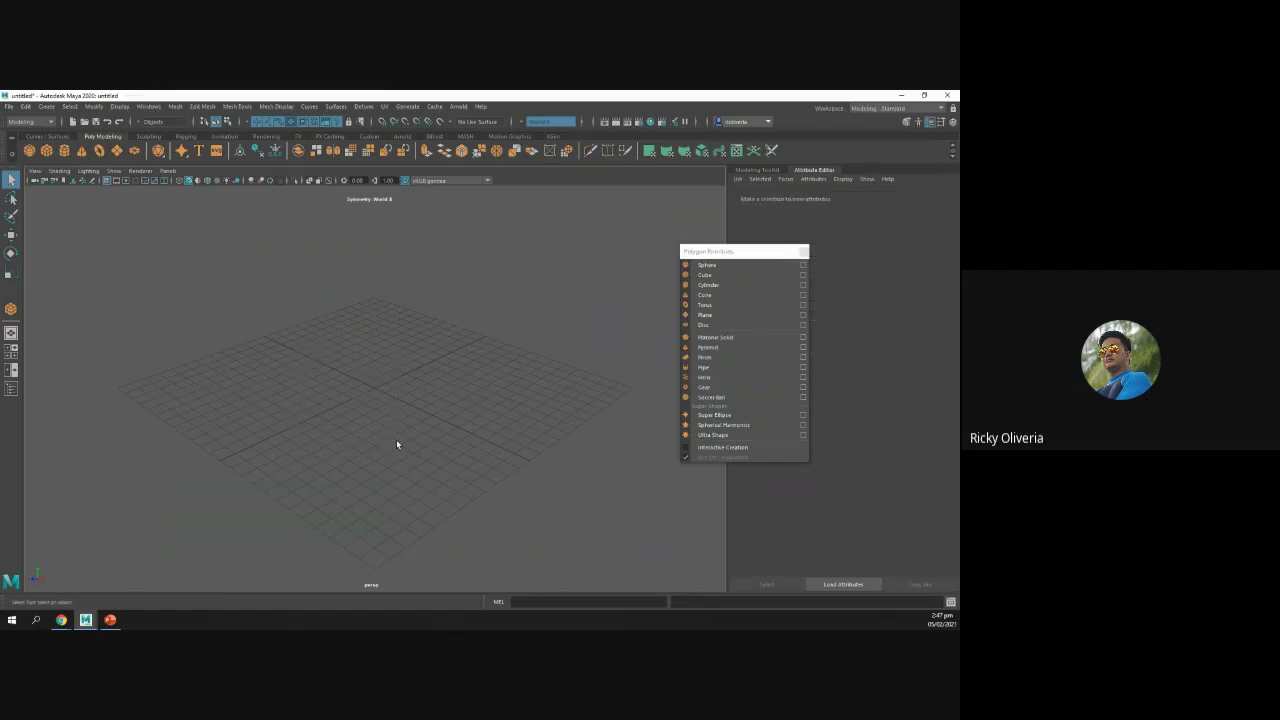
pyautogui.click(687, 447)
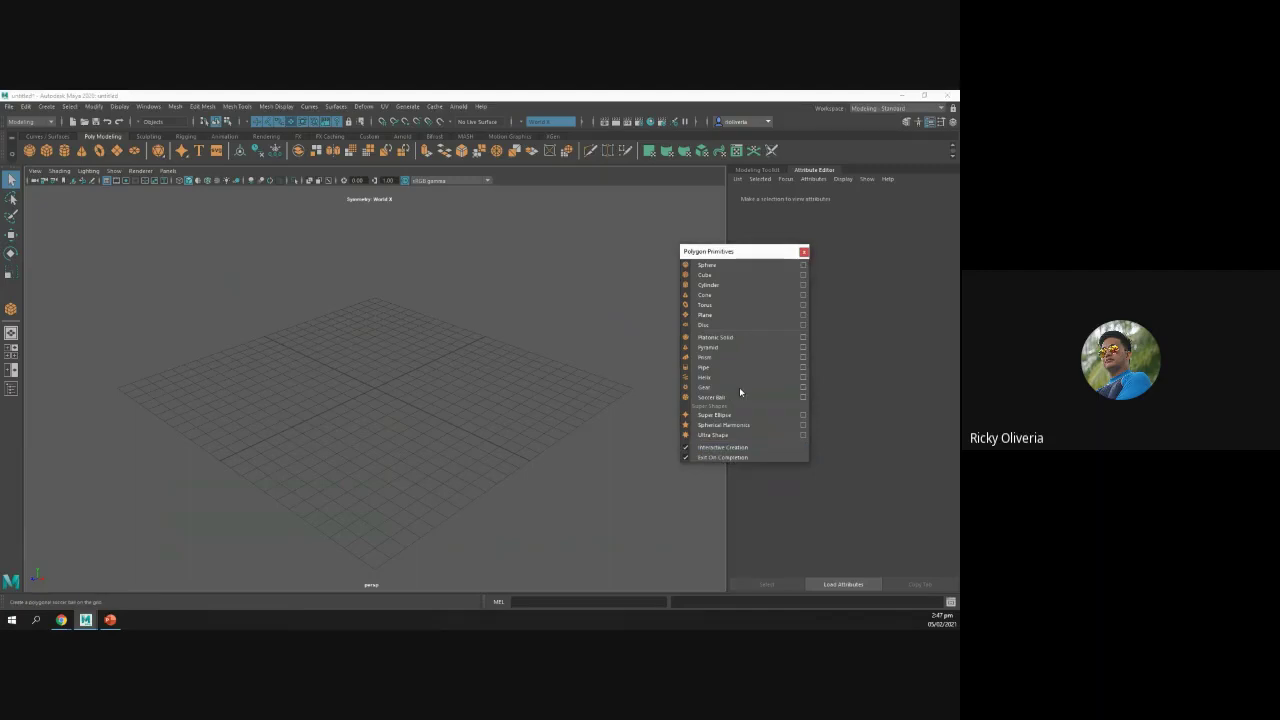
# Step: Place a small Platonic solid at the origin and delete it again
pyautogui.click(728, 337)
pyautogui.click(340, 406)
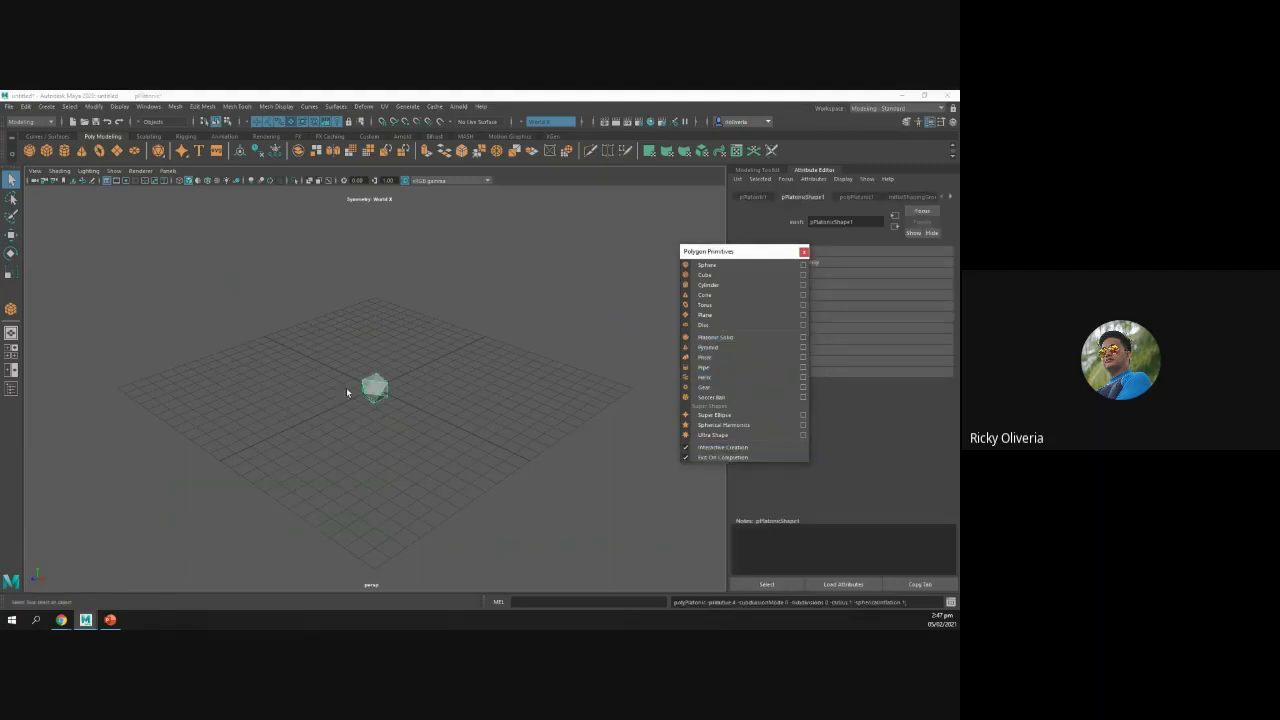
pyautogui.click(378, 398)
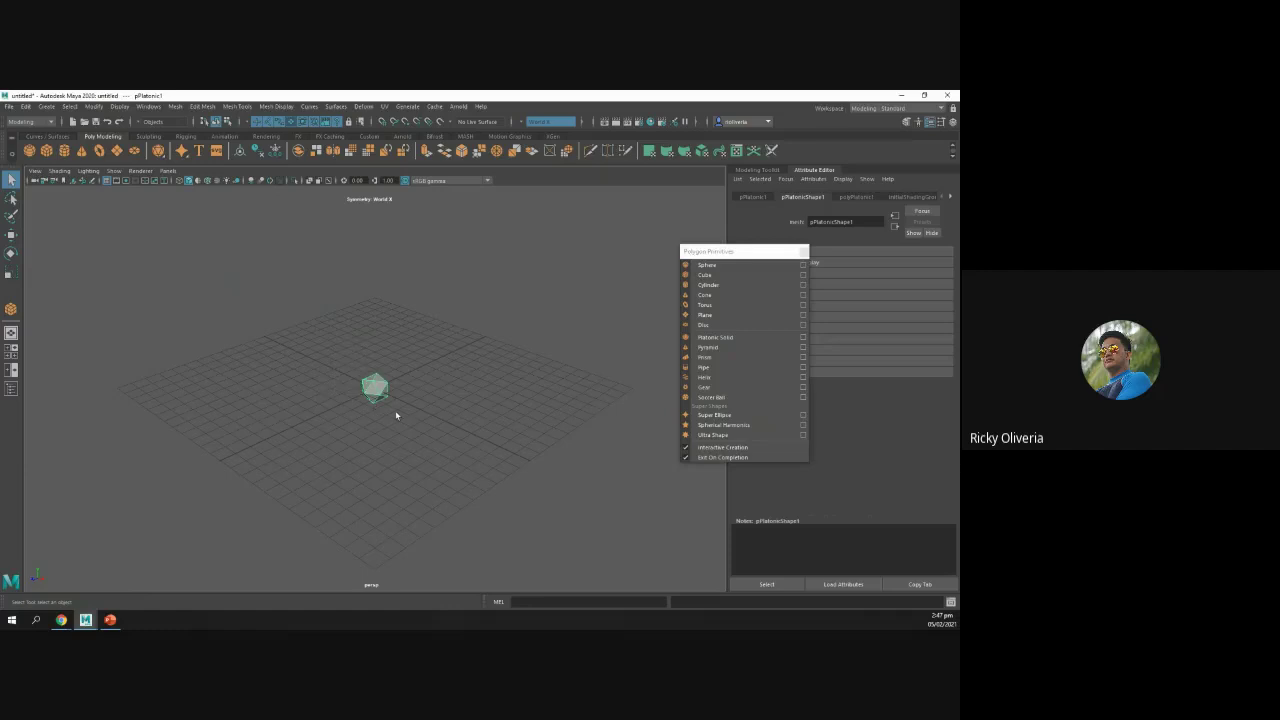
pyautogui.press('Delete')
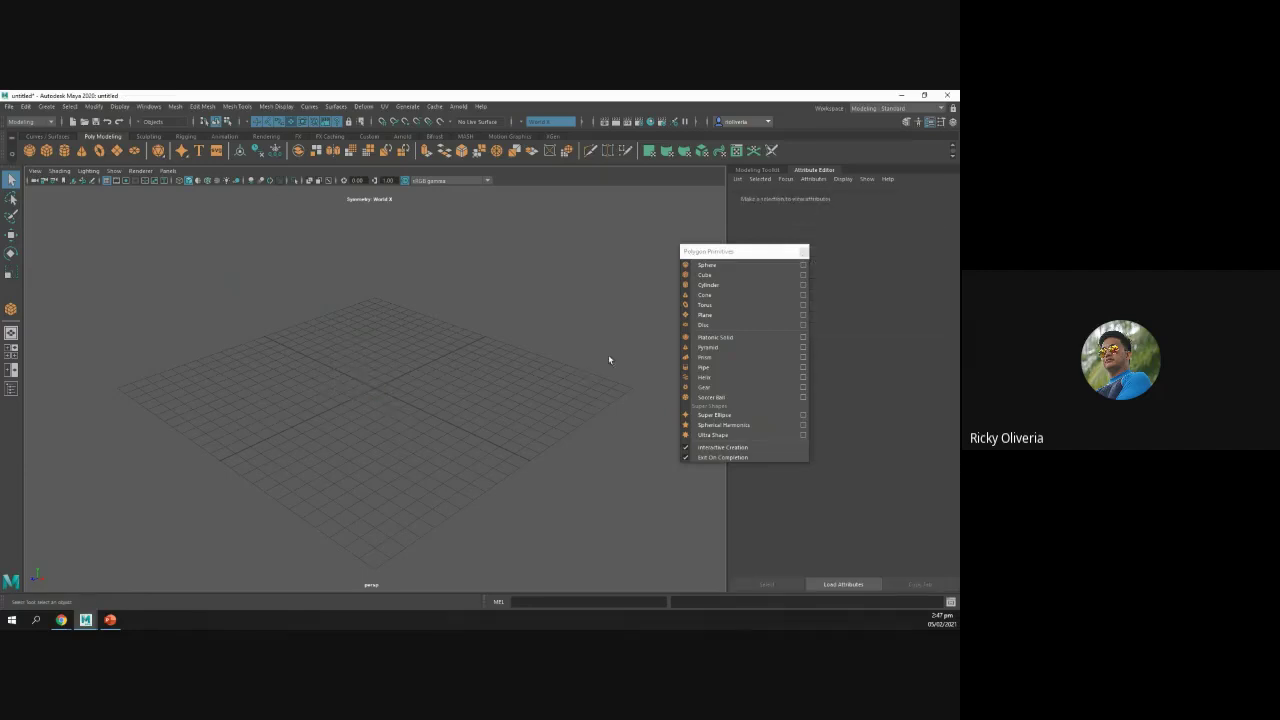
# Step: Close the floating Polygon Primitives window, create a Platonic solid at the origin and enlarge its radius
pyautogui.click(803, 251)
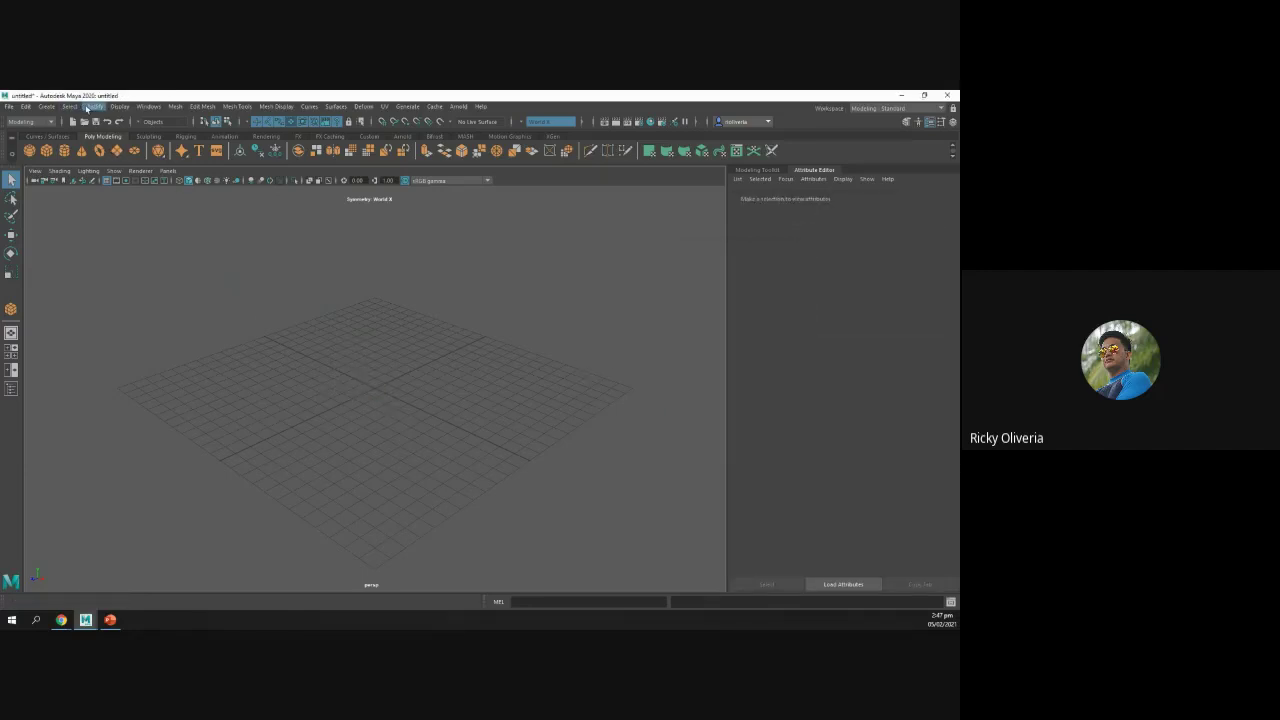
pyautogui.click(47, 106)
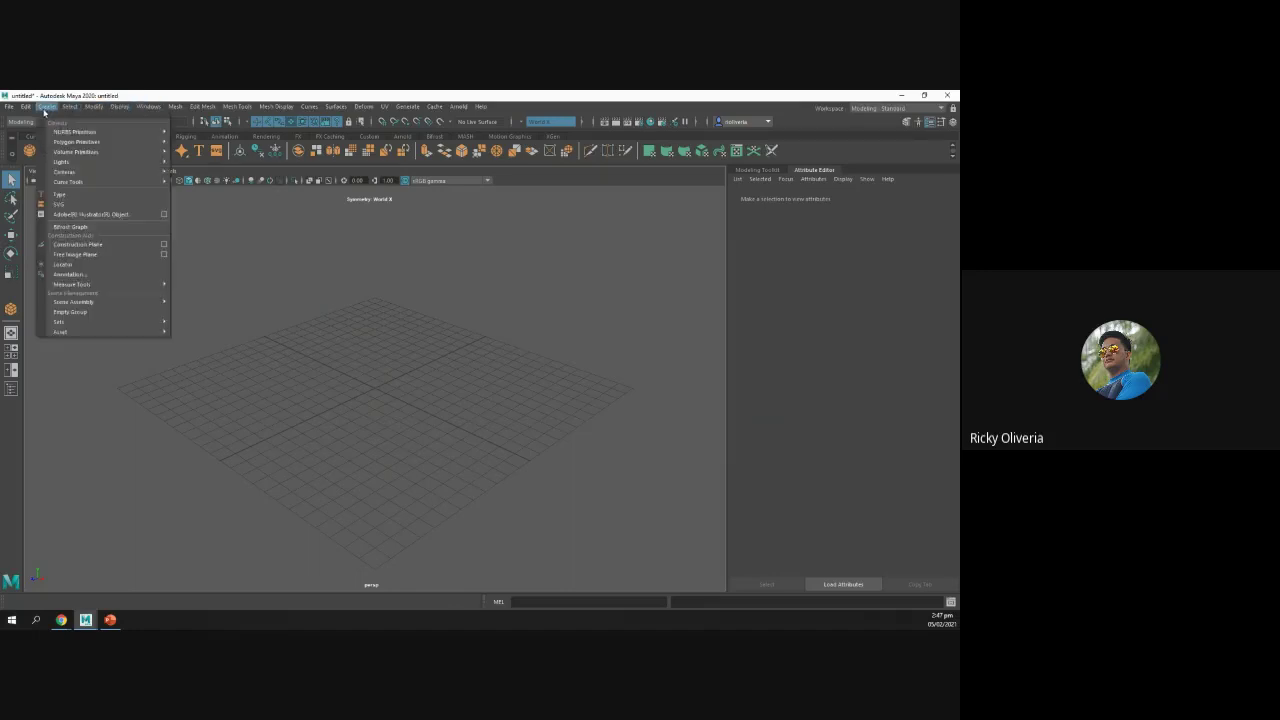
pyautogui.moveTo(76, 153)
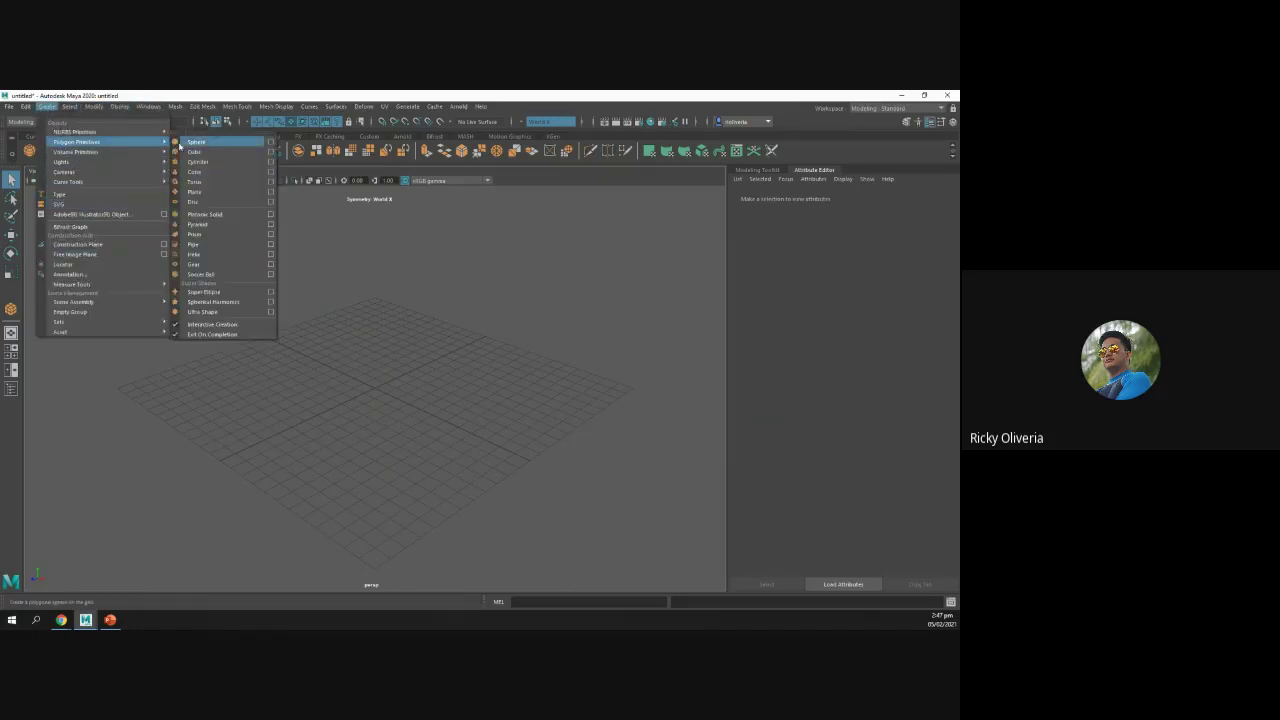
pyautogui.click(208, 216)
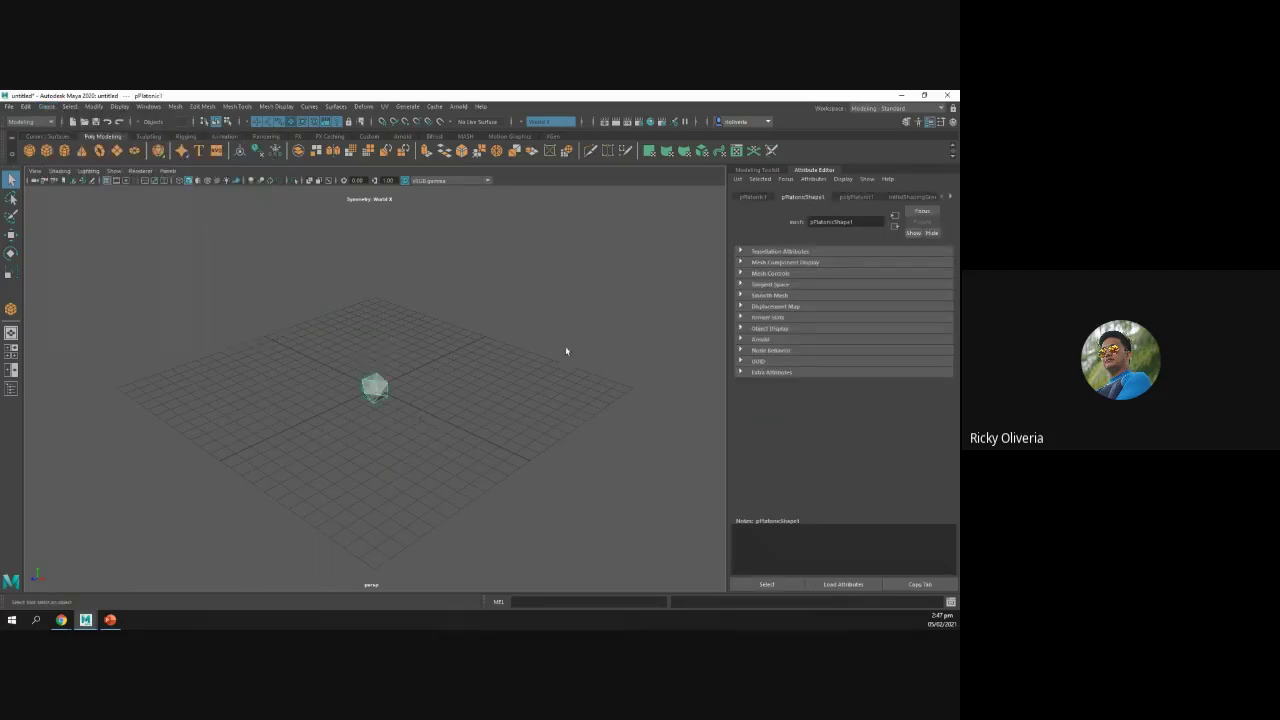
pyautogui.click(872, 198)
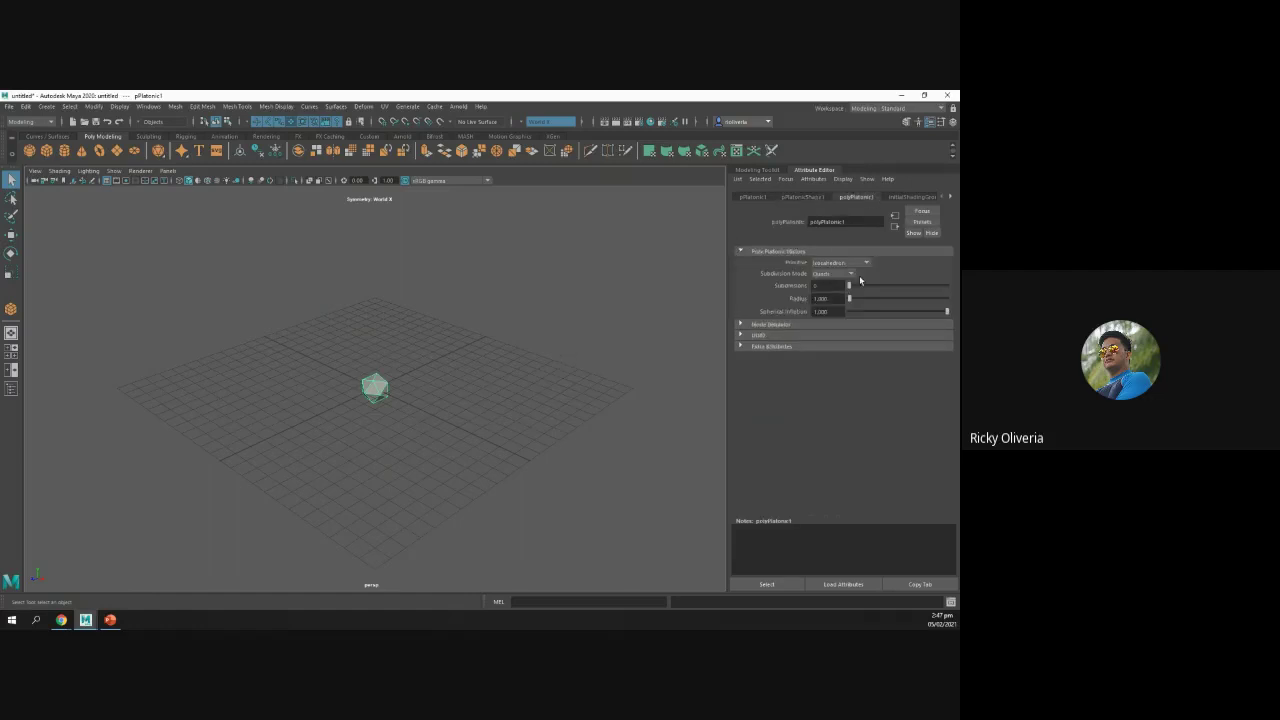
pyautogui.moveTo(850, 287)
pyautogui.mouseDown()
pyautogui.moveTo(871, 286)
pyautogui.moveTo(852, 287)
pyautogui.moveTo(856, 305)
pyautogui.mouseUp()
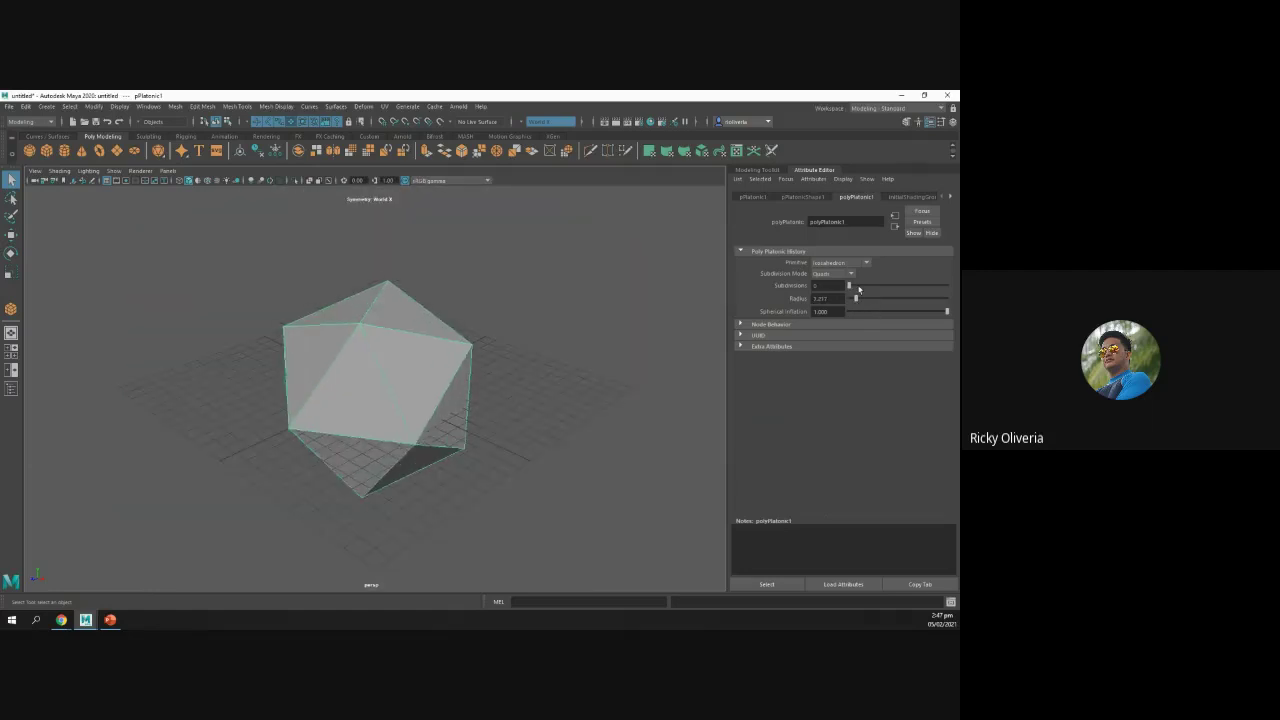
pyautogui.moveTo(856, 289)
pyautogui.mouseDown()
pyautogui.moveTo(869, 286)
pyautogui.moveTo(850, 287)
pyautogui.mouseUp()
# Step: Delete the Platonic solid and draw a polygon pipe interactively at the centre of the grid
pyautogui.moveTo(236, 271); pyautogui.dragTo(509, 510)
pyautogui.press('Delete')
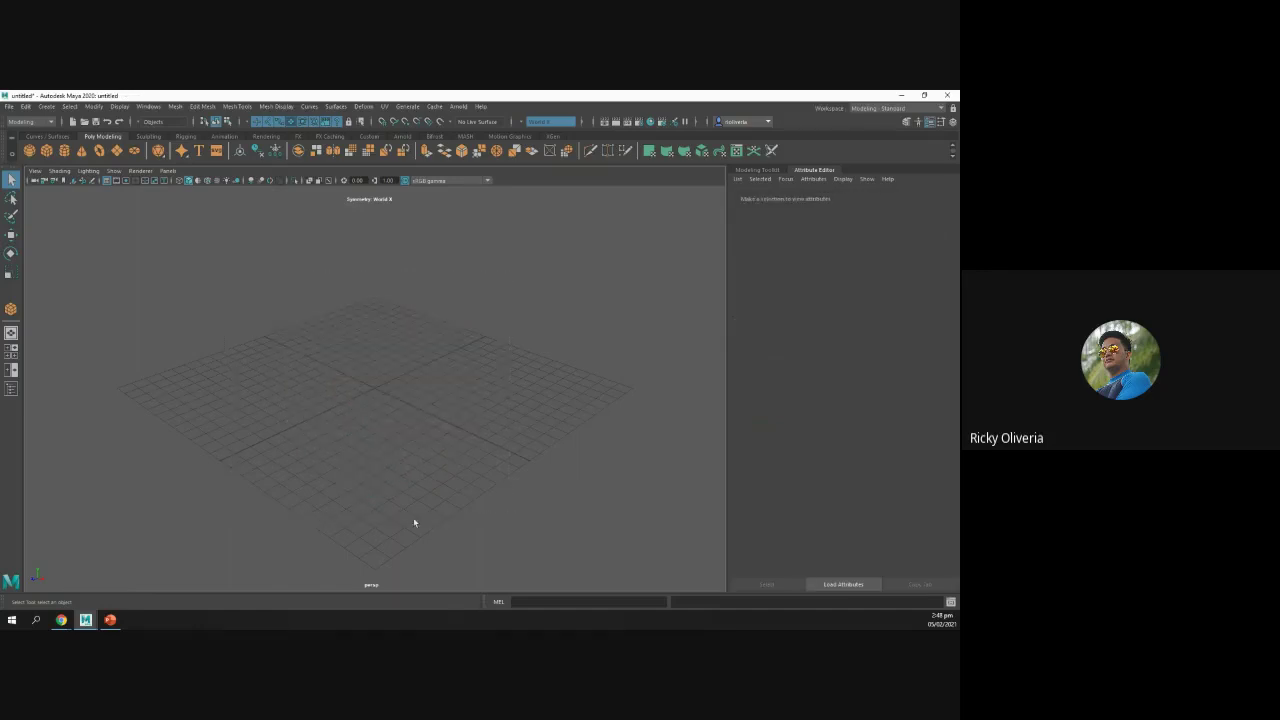
pyautogui.click(50, 107)
pyautogui.moveTo(100, 143)
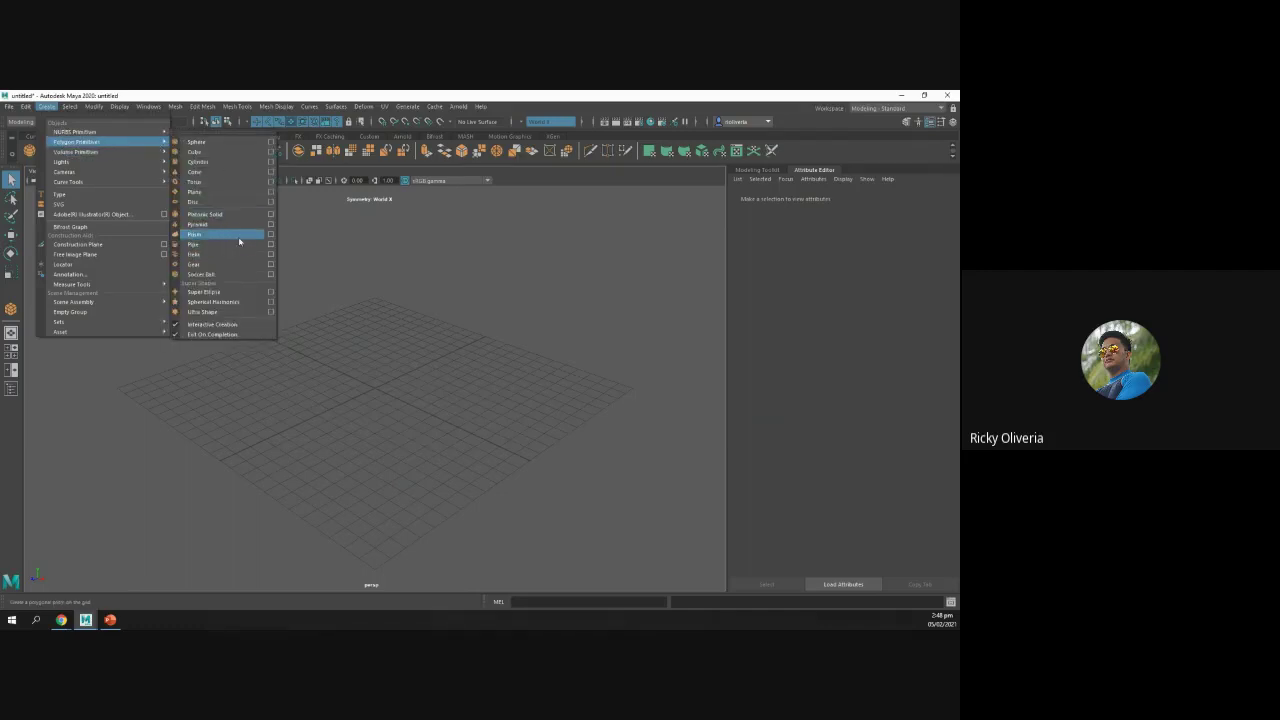
pyautogui.click(240, 244)
pyautogui.moveTo(378, 414); pyautogui.dragTo(372, 367)
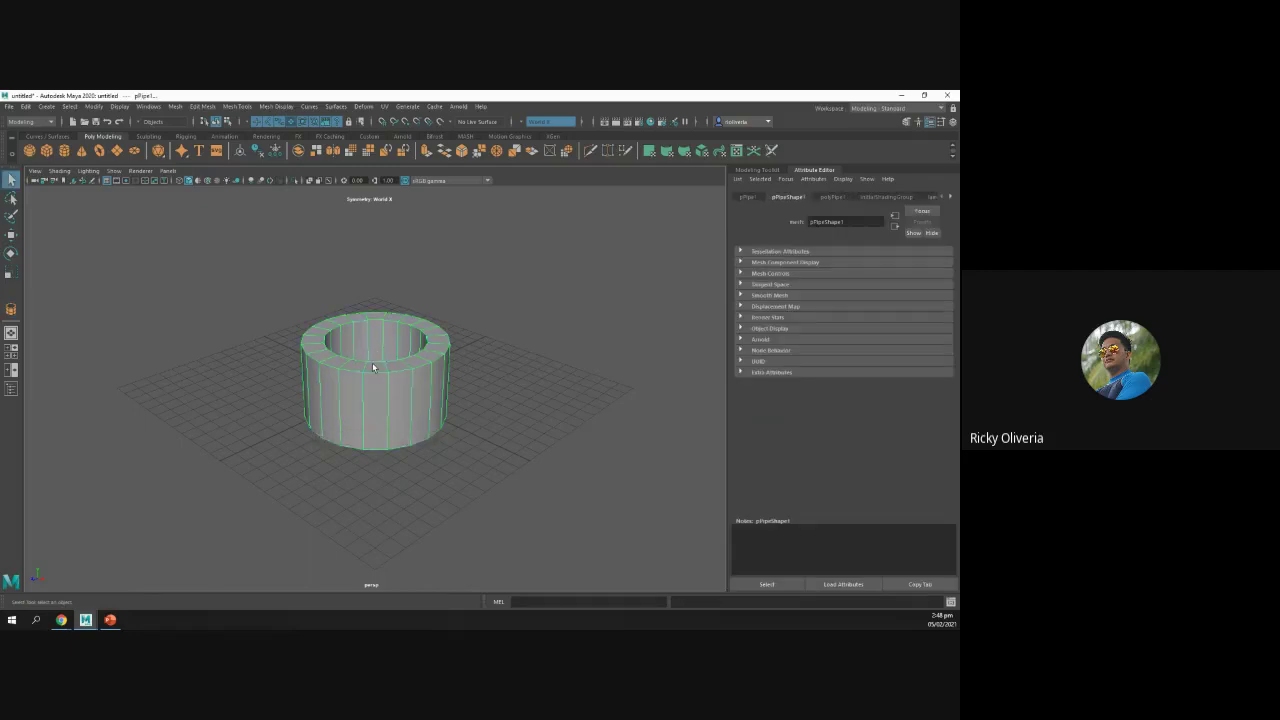
# Step: Enlarge the pipe to a radius of about 11.3 and a height of about 11.9, with a thicker wall
pyautogui.click(836, 198)
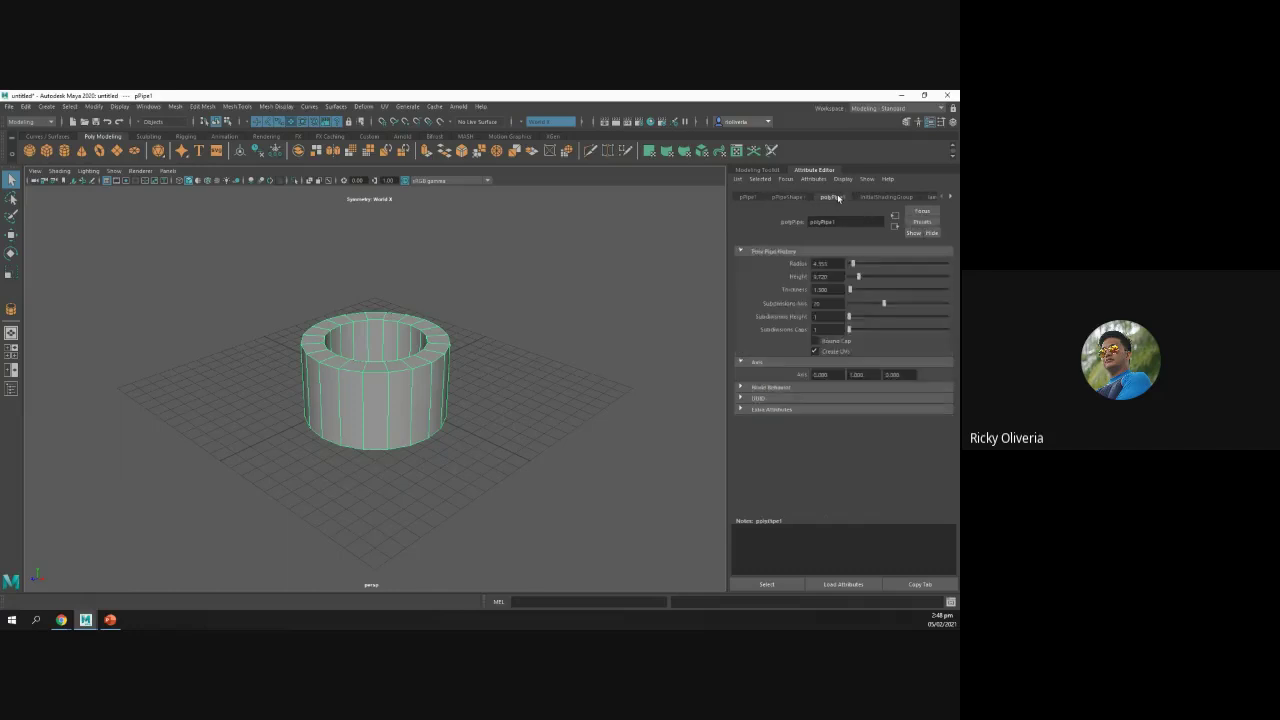
pyautogui.moveTo(856, 266); pyautogui.dragTo(862, 292)
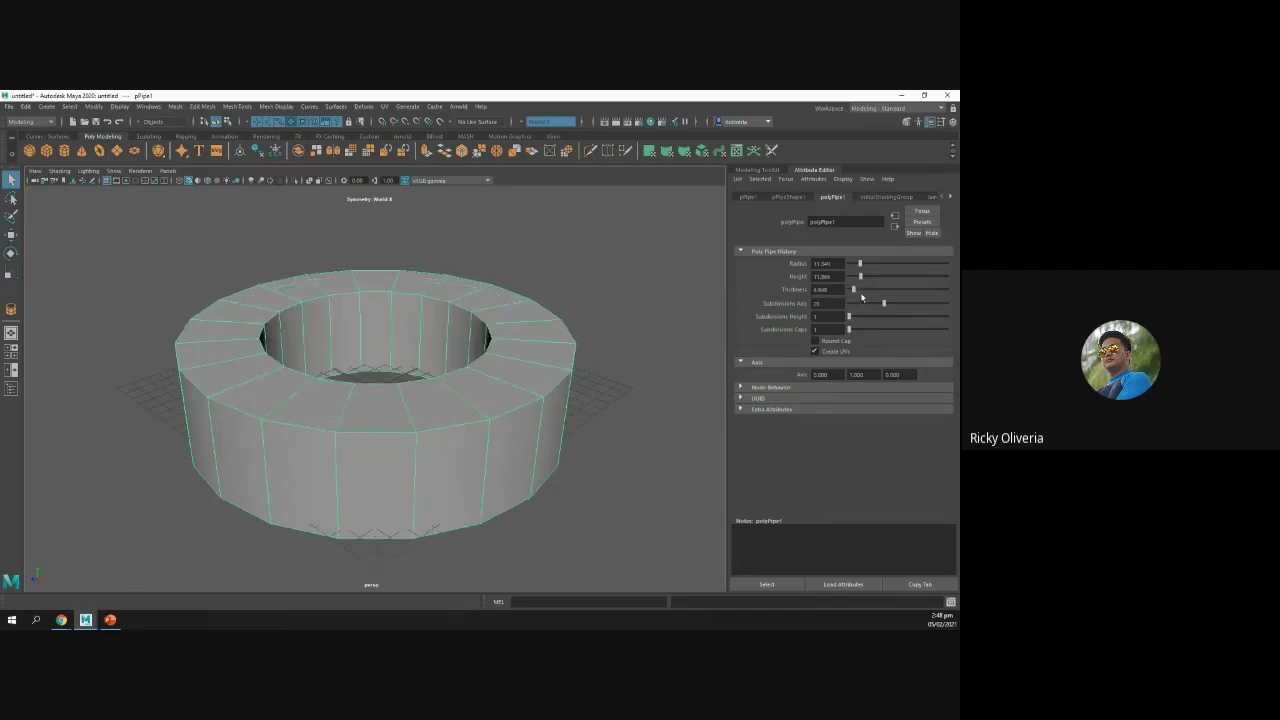
# Step: Set the pipe's axis subdivisions to 4 and then 5, its height and cap subdivisions to 3, and reduce its wall thickness
pyautogui.moveTo(883, 305); pyautogui.dragTo(848, 310)
pyautogui.write('4')
pyautogui.press('Return')
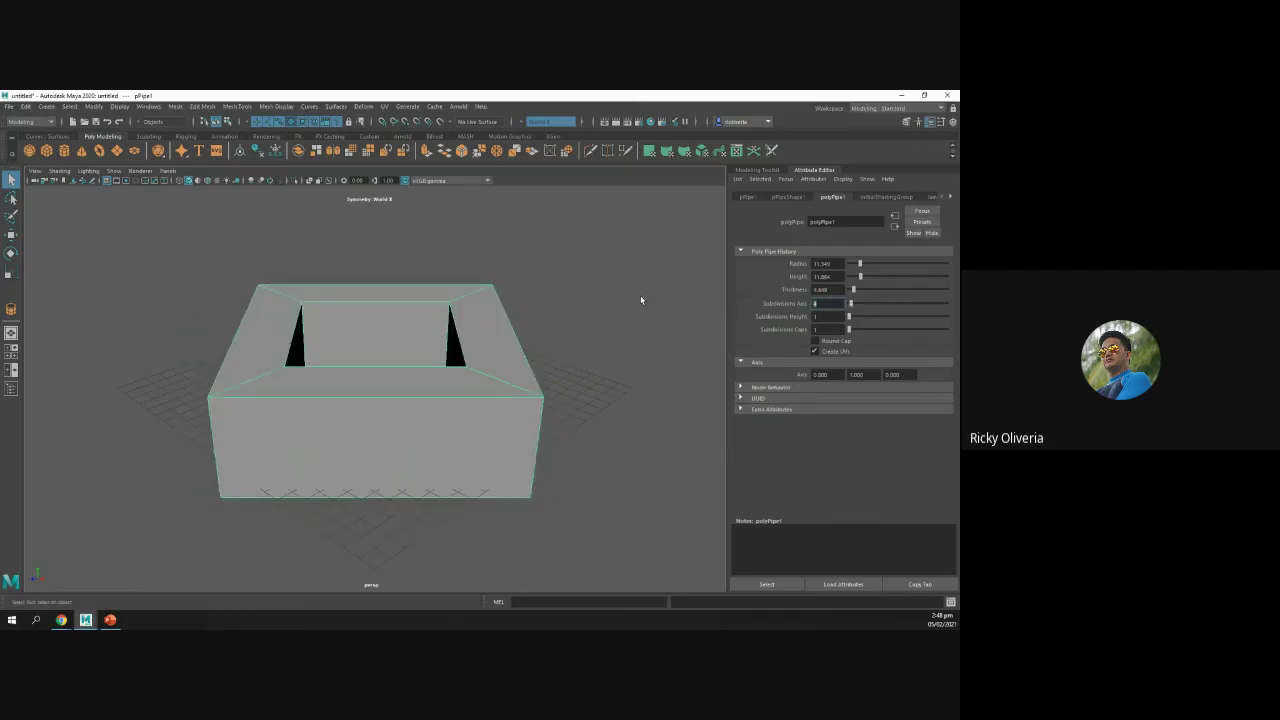
pyautogui.write('5')
pyautogui.press('Return')
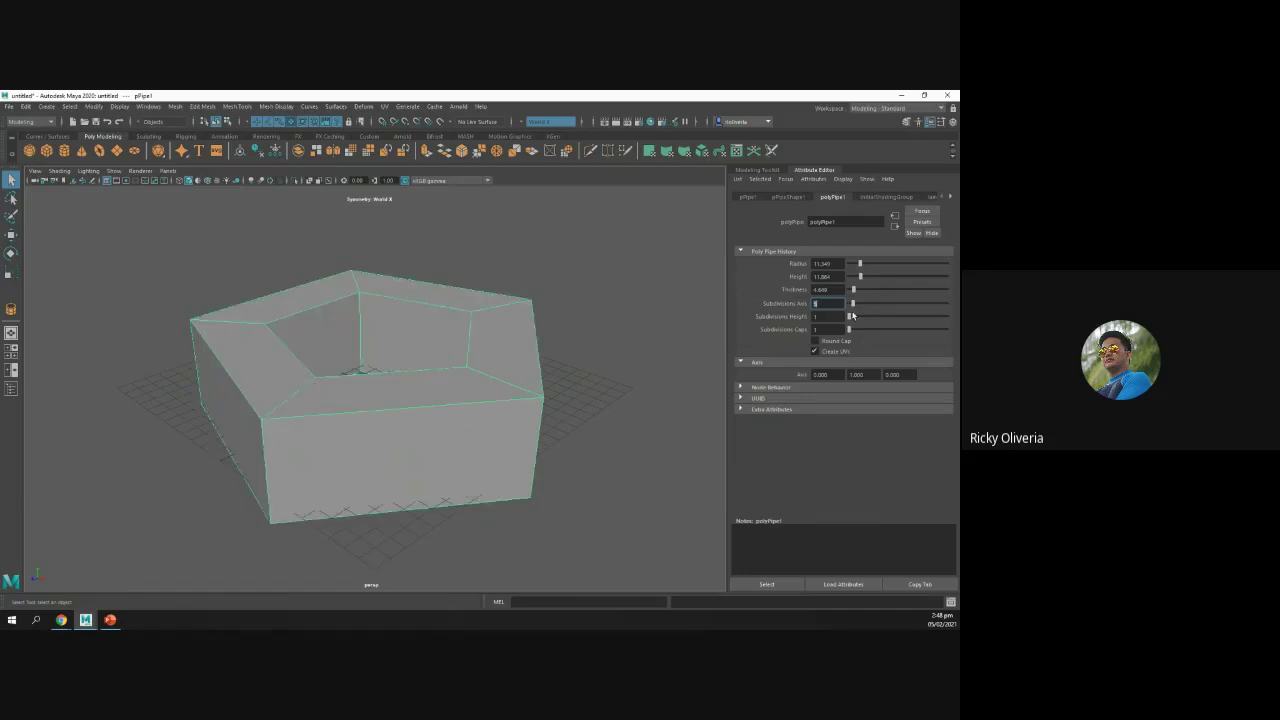
pyautogui.moveTo(850, 318)
pyautogui.mouseDown()
pyautogui.moveTo(864, 331)
pyautogui.moveTo(852, 331)
pyautogui.mouseUp()
pyautogui.moveTo(854, 290); pyautogui.dragTo(847, 292)
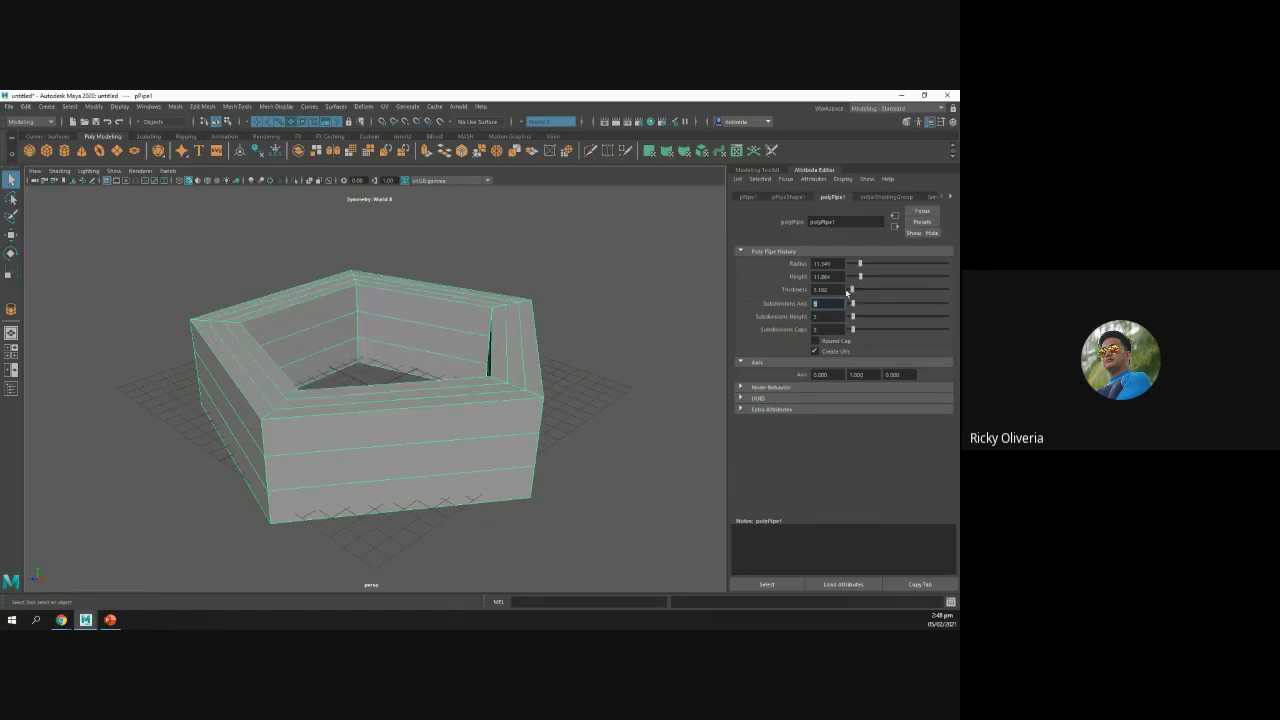
# Step: View the pipe's lambert1 material attributes, then delete the five-sided pipe
pyautogui.click(869, 194)
pyautogui.click(851, 195)
pyautogui.click(927, 197)
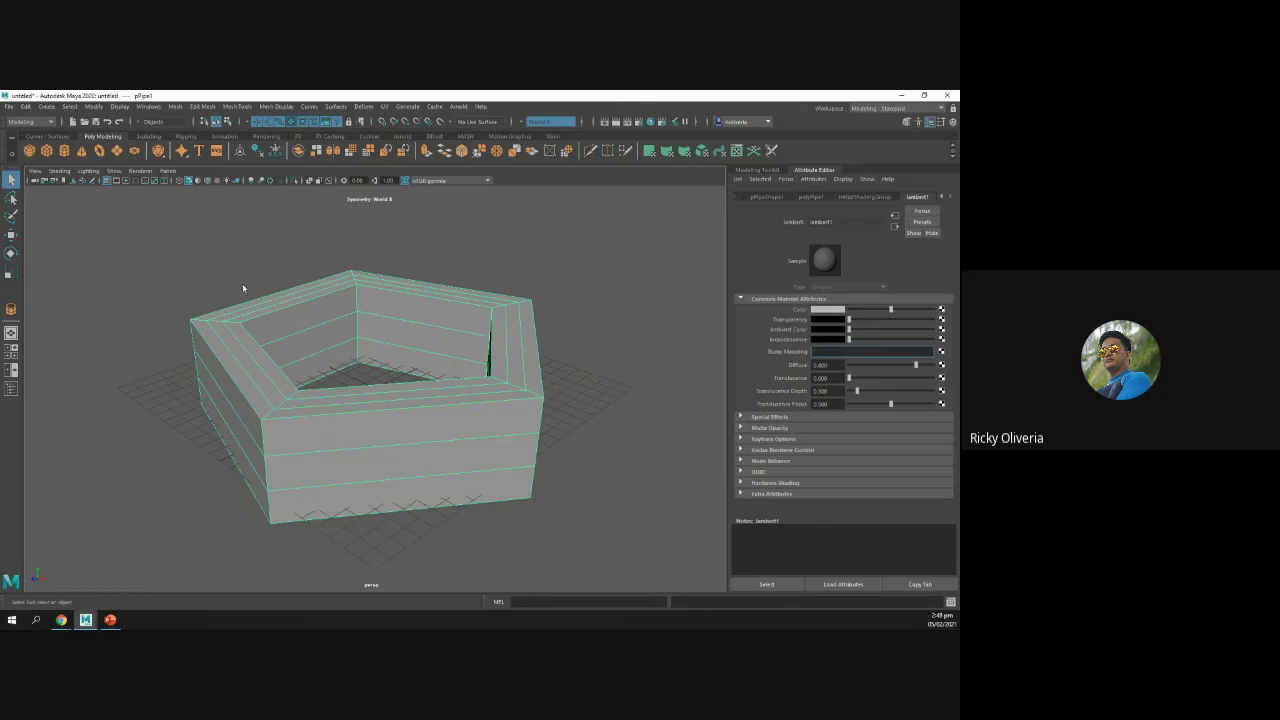
pyautogui.moveTo(176, 273); pyautogui.dragTo(634, 553)
pyautogui.press('Delete')
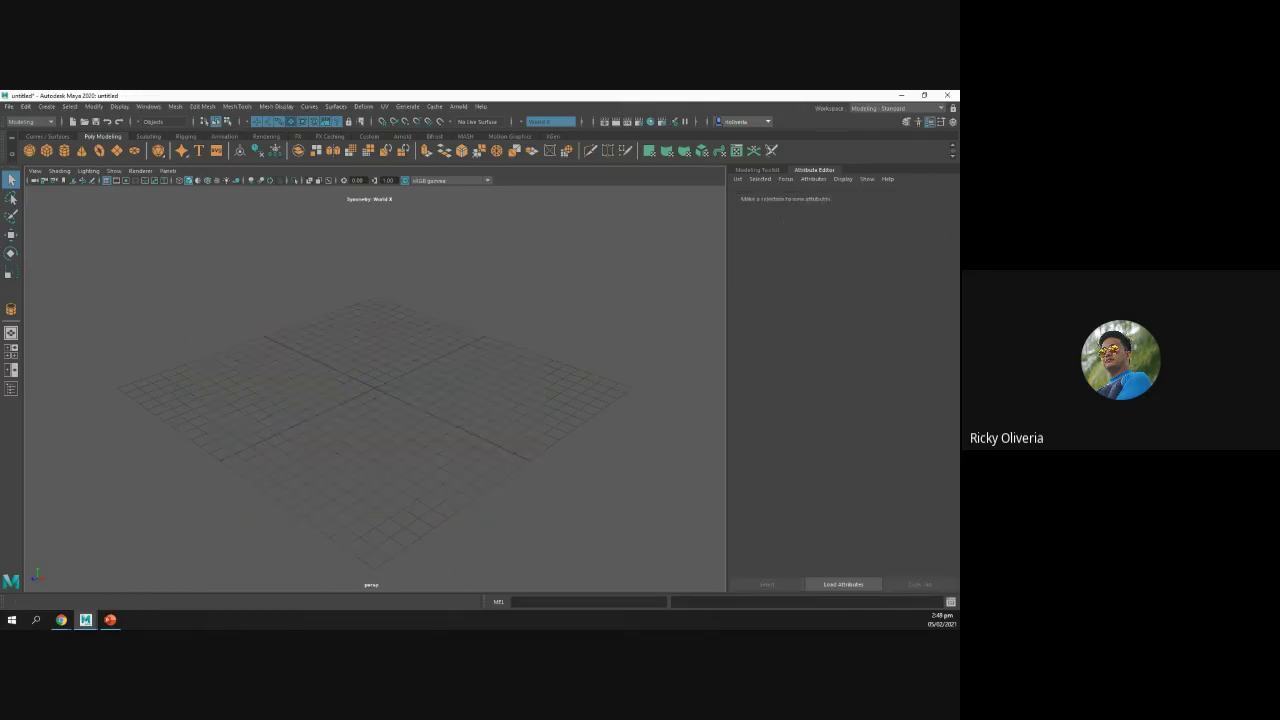
# Step: Draw a large polygon helix over the grid and delete it, then undo both the deletion and the helix
pyautogui.click(46, 106)
pyautogui.moveTo(78, 164)
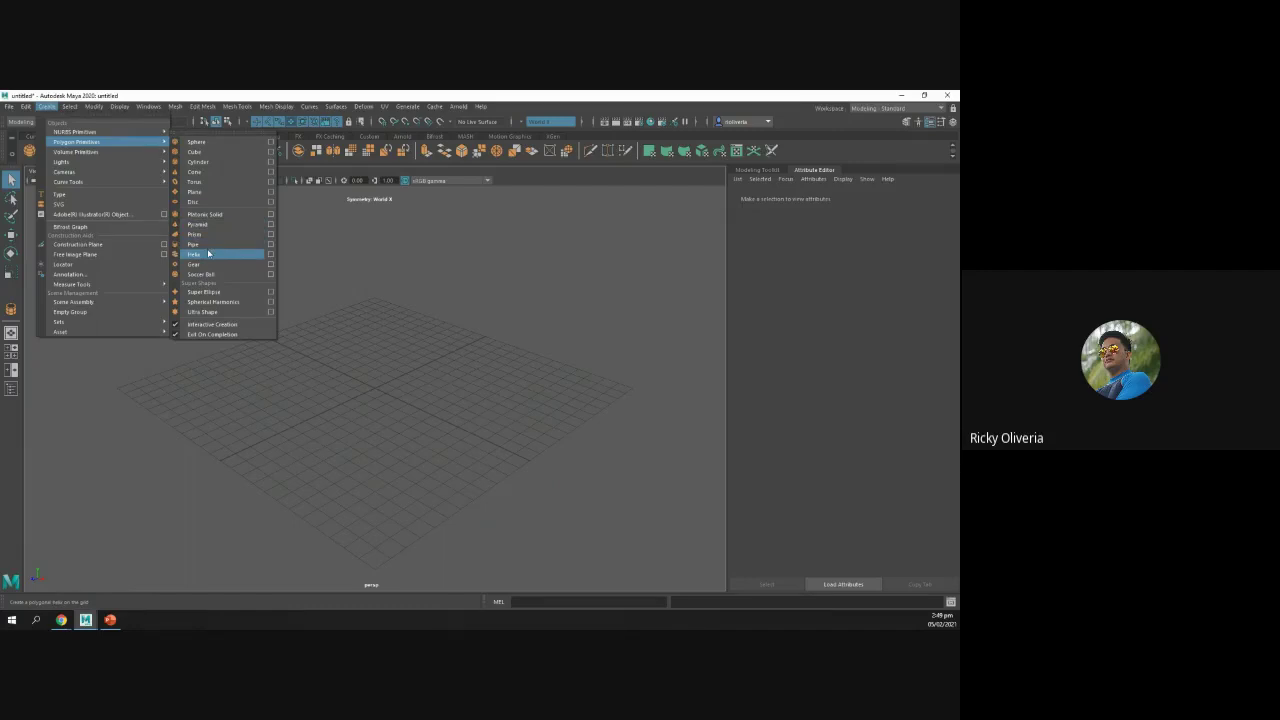
pyautogui.click(208, 253)
pyautogui.moveTo(350, 435); pyautogui.dragTo(341, 272)
pyautogui.press('Delete')
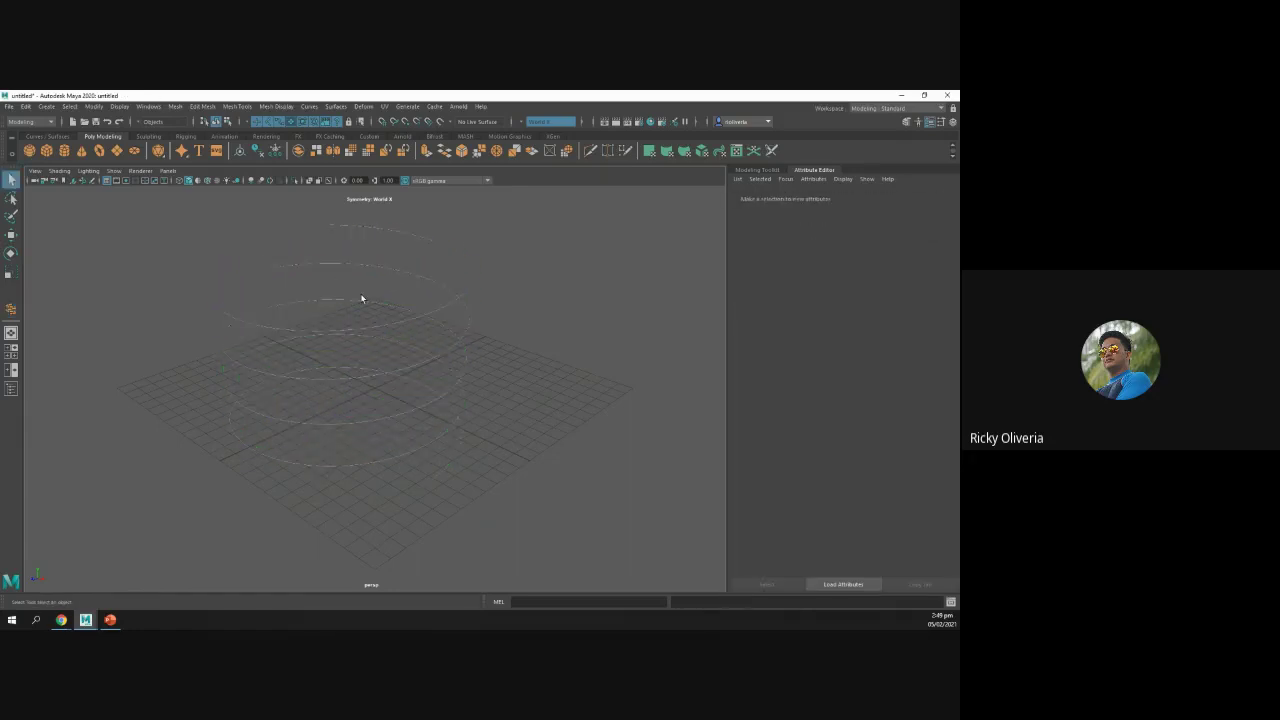
pyautogui.hotkey('ctrl', 'z')
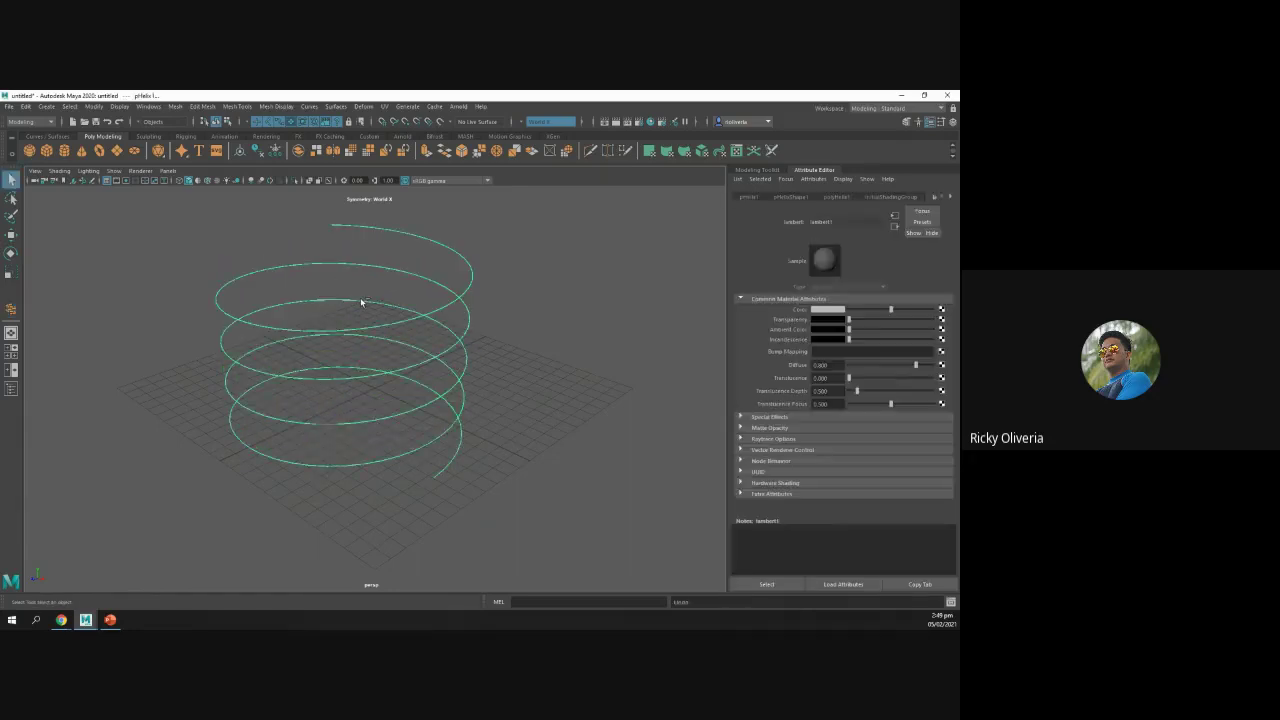
pyautogui.hotkey('ctrl', 'z')
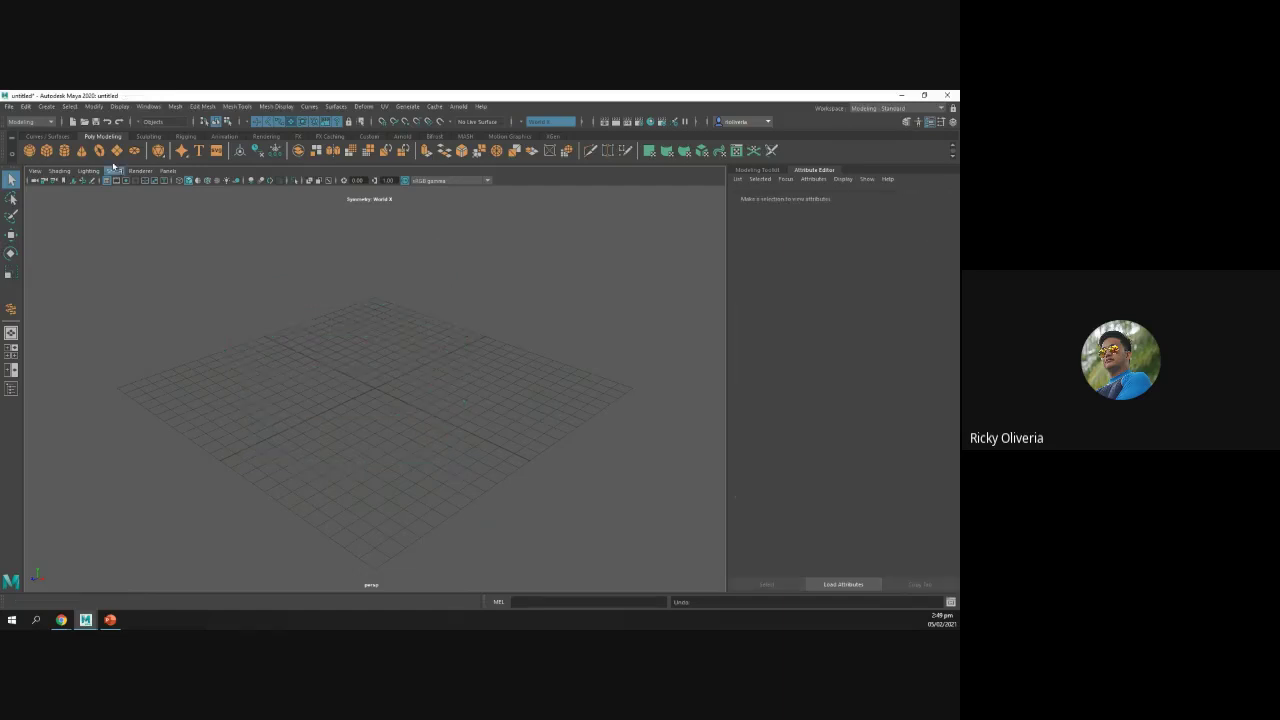
# Step: Draw a polygon helix around the grid centre with about six coils, about 8.2 high and 13.8 wide
pyautogui.click(48, 106)
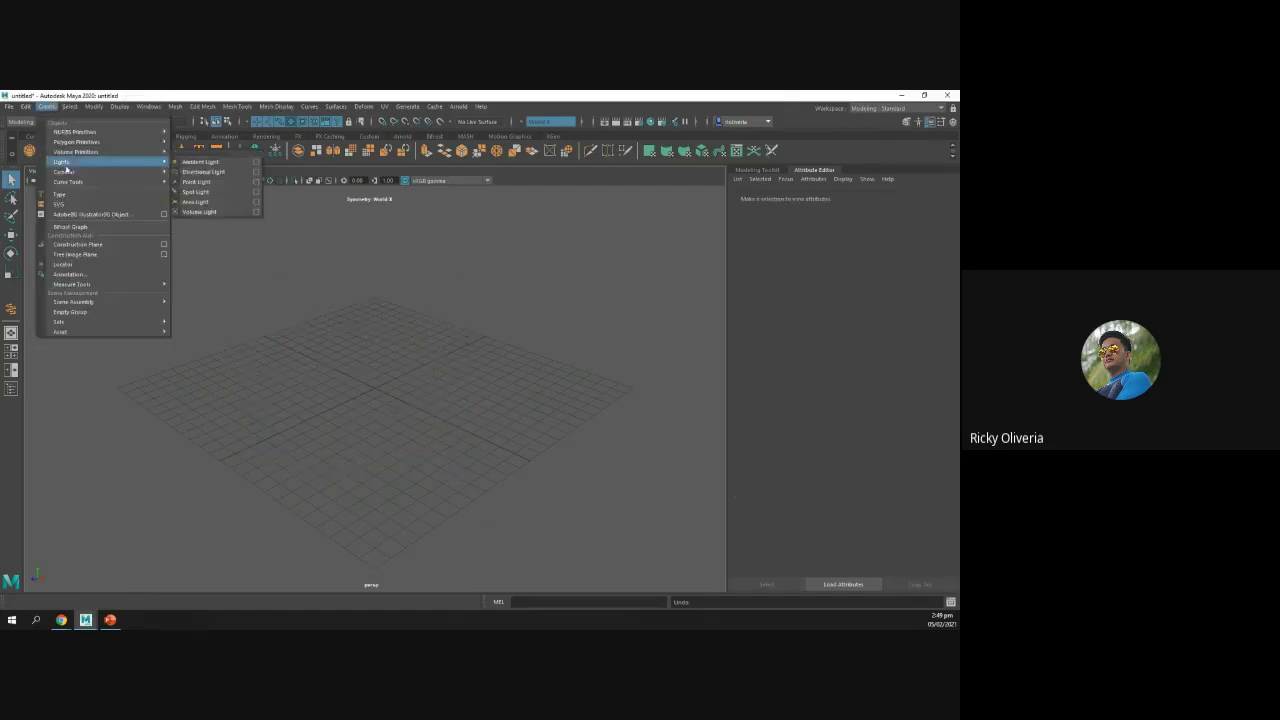
pyautogui.moveTo(160, 143)
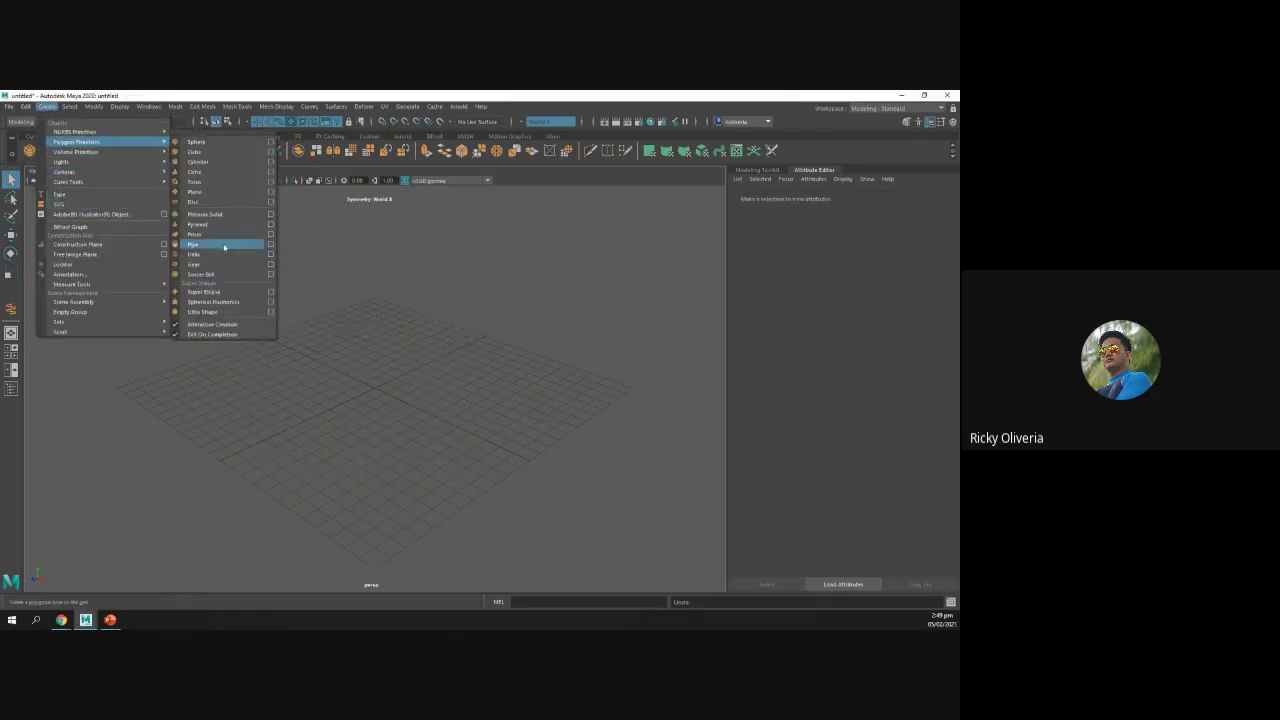
pyautogui.click(196, 254)
pyautogui.moveTo(371, 425); pyautogui.dragTo(350, 371)
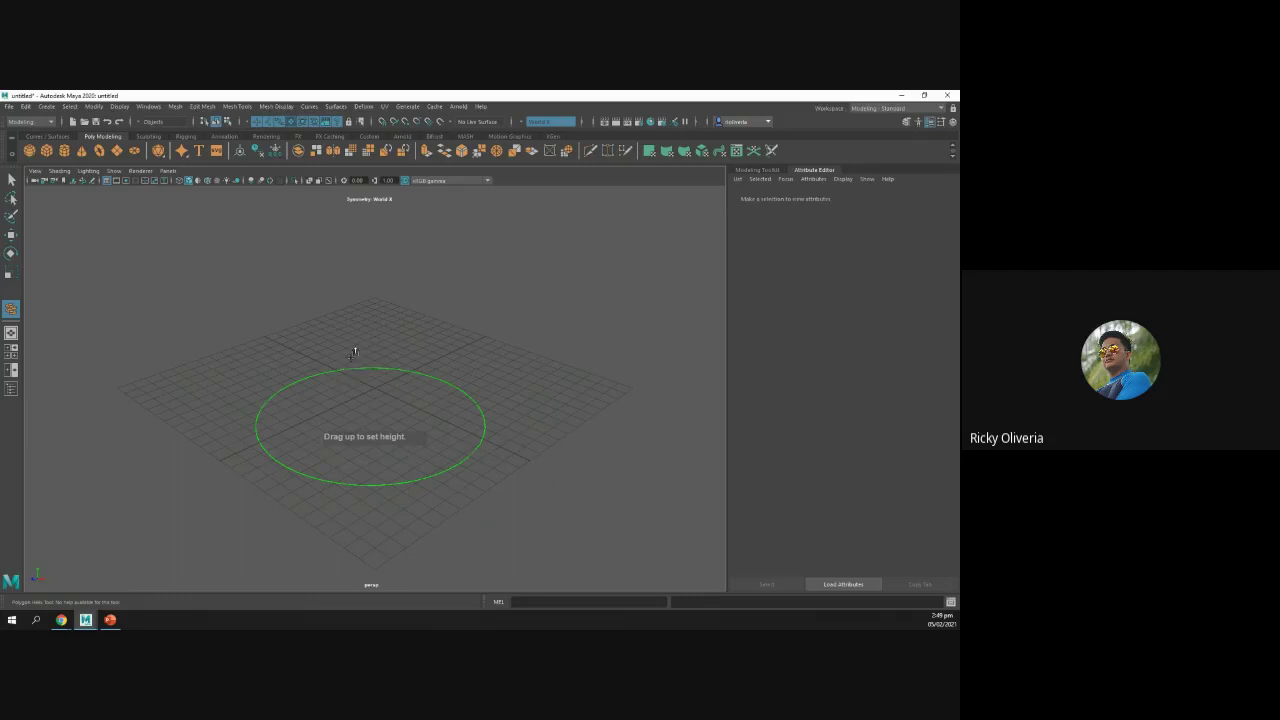
pyautogui.moveTo(354, 360); pyautogui.dragTo(352, 291)
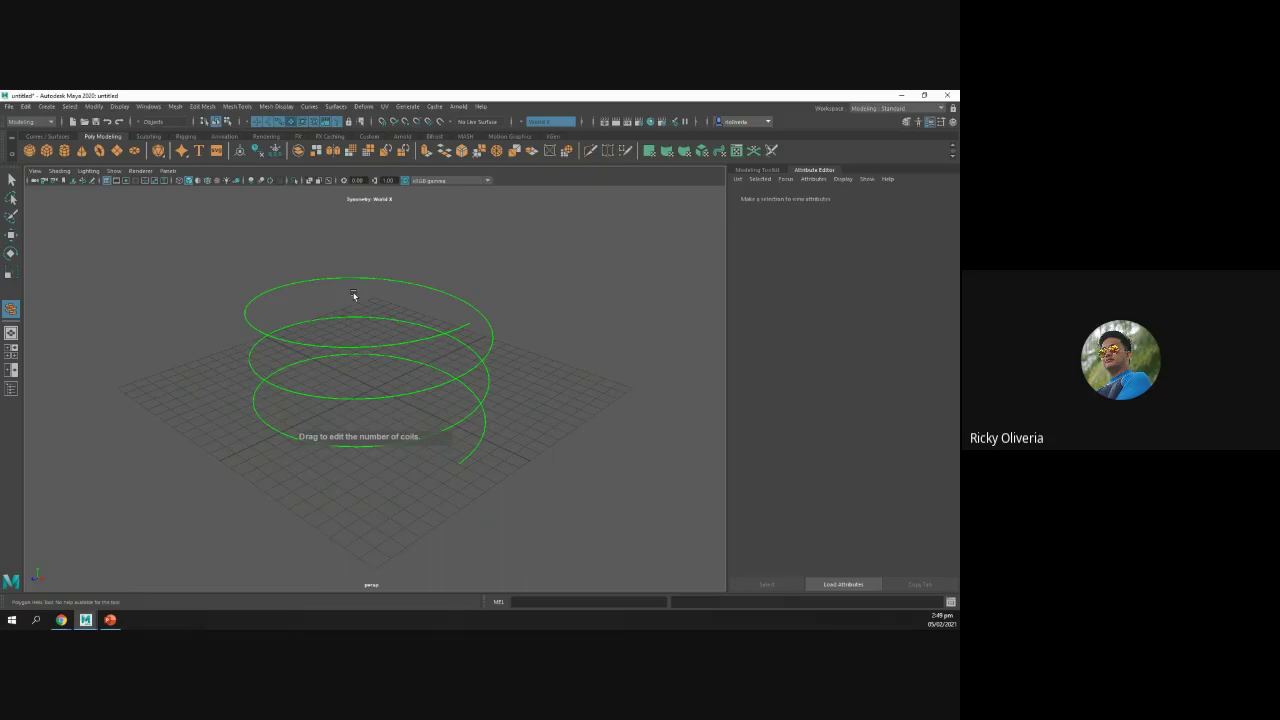
pyautogui.moveTo(353, 294); pyautogui.dragTo(368, 321)
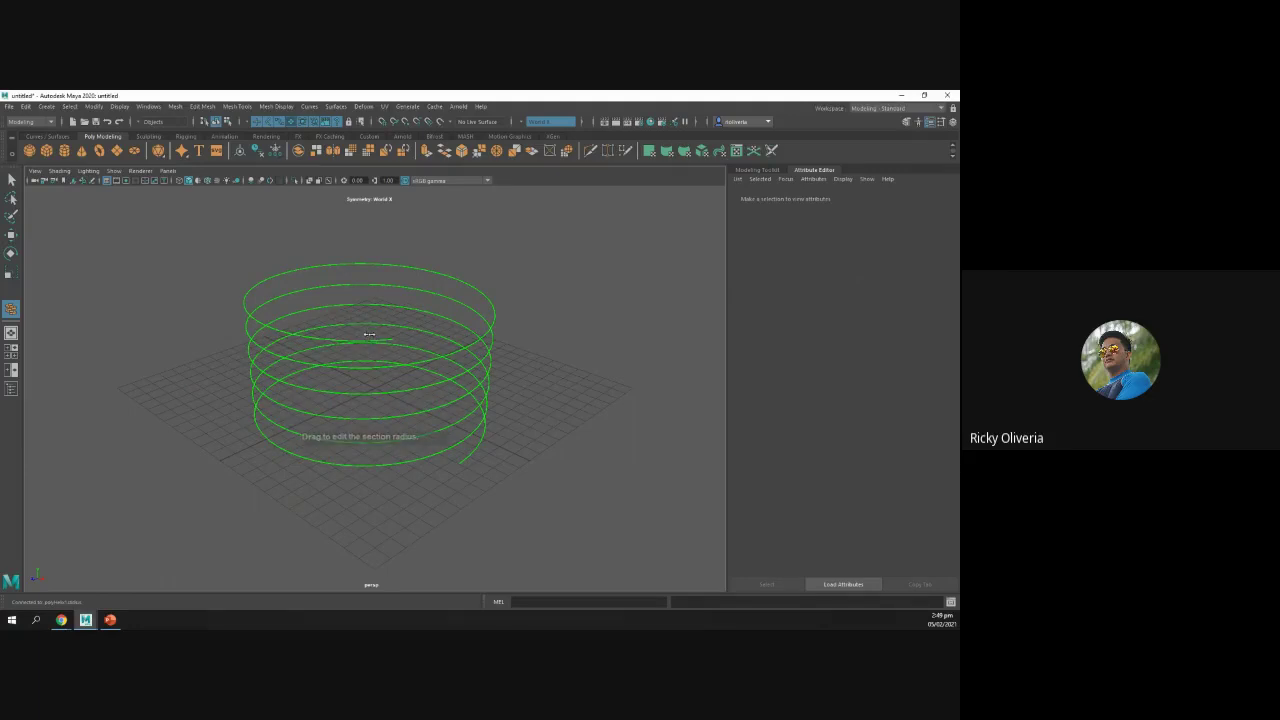
pyautogui.moveTo(336, 332)
pyautogui.mouseDown()
pyautogui.moveTo(439, 309)
pyautogui.moveTo(409, 306)
pyautogui.moveTo(420, 314)
pyautogui.moveTo(388, 358)
pyautogui.moveTo(394, 381)
pyautogui.moveTo(351, 380)
pyautogui.moveTo(420, 378)
pyautogui.moveTo(395, 378)
pyautogui.mouseUp()
pyautogui.press('q')
pyautogui.click(505, 398)
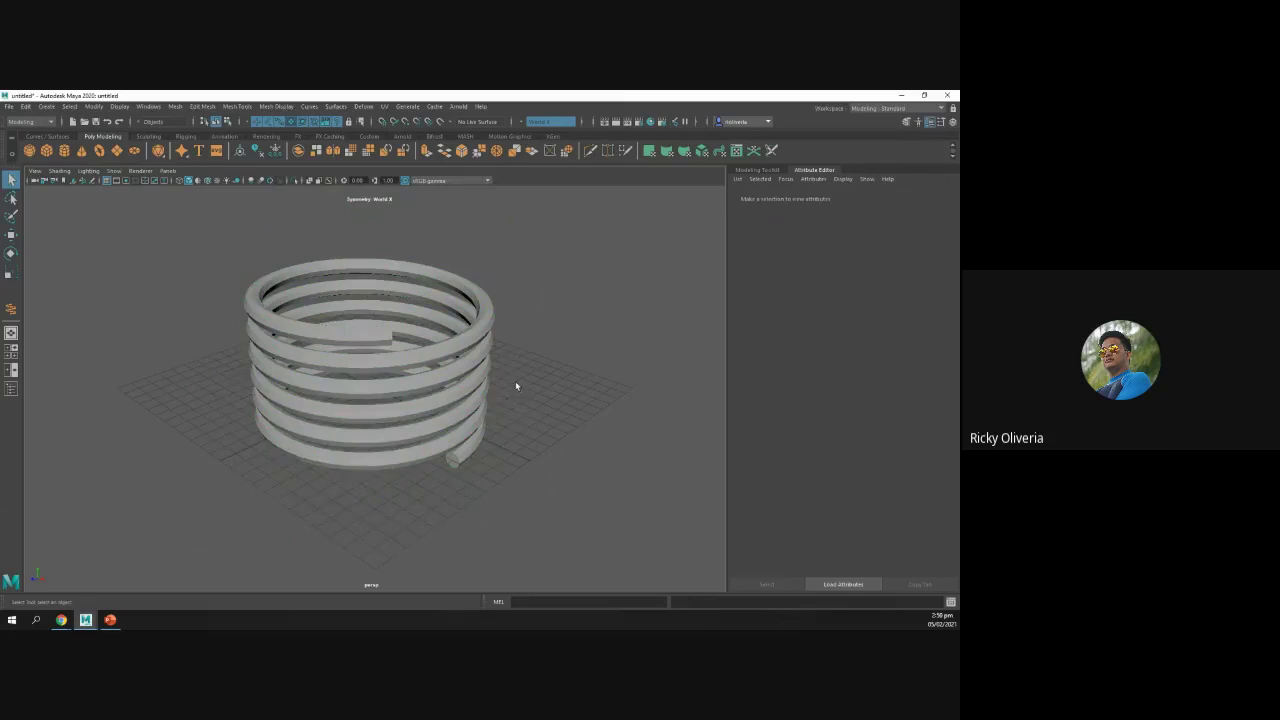
# Step: Adjust the helix to about 4.7 coils, a width of about 7.2 and a radius of about 0.42, with more coil subdivisions
pyautogui.click(345, 452)
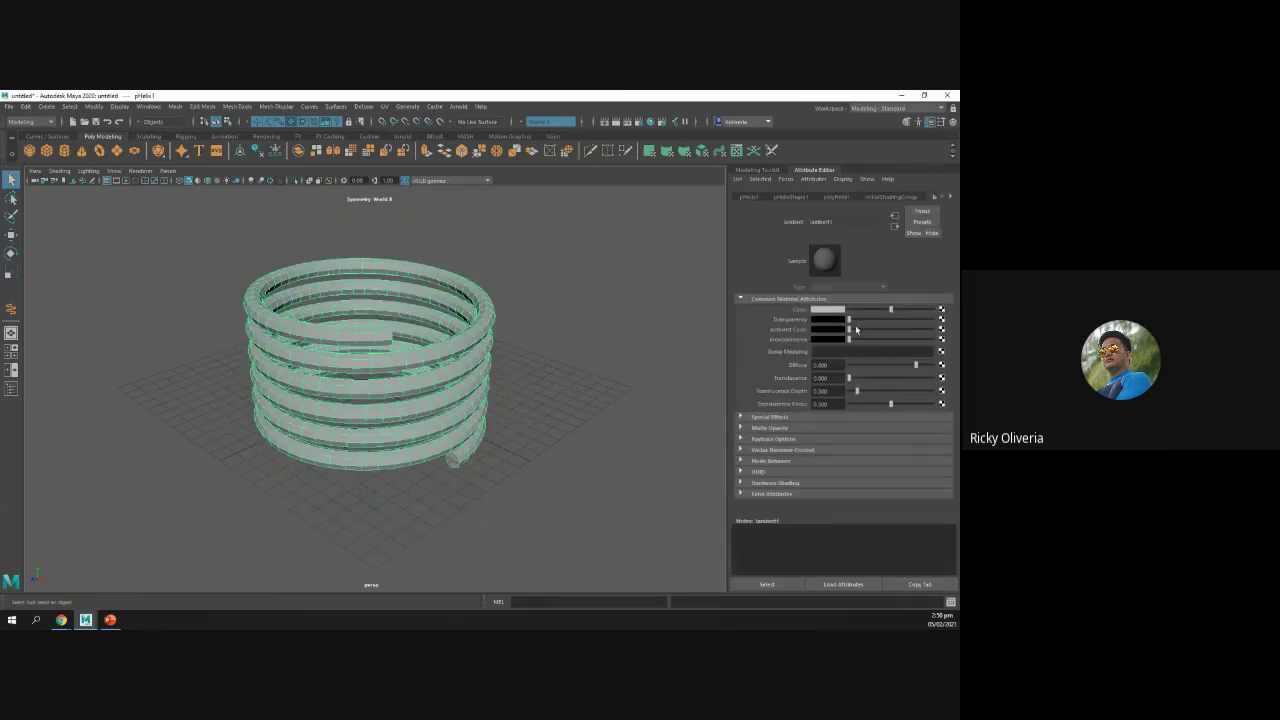
pyautogui.click(839, 197)
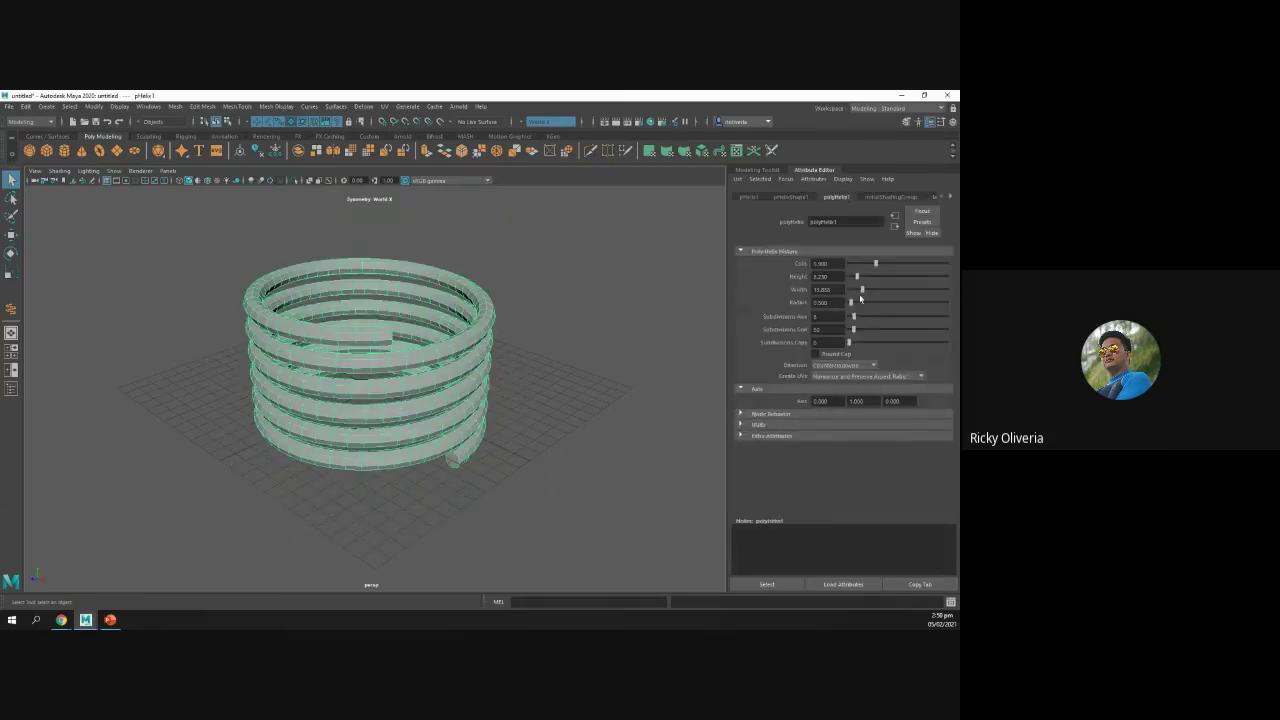
pyautogui.moveTo(864, 290)
pyautogui.mouseDown()
pyautogui.moveTo(878, 290)
pyautogui.moveTo(856, 294)
pyautogui.moveTo(886, 265)
pyautogui.moveTo(869, 266)
pyautogui.mouseUp()
pyautogui.moveTo(860, 327); pyautogui.dragTo(858, 332)
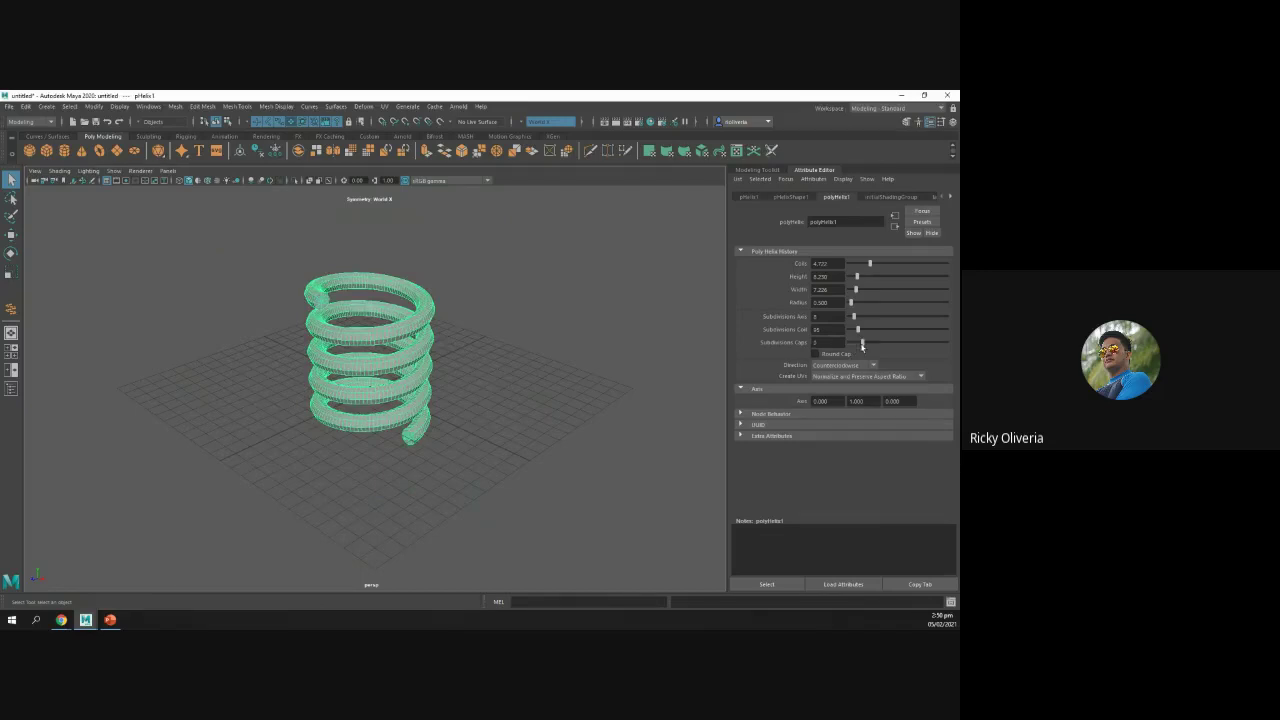
pyautogui.moveTo(851, 303); pyautogui.dragTo(851, 304)
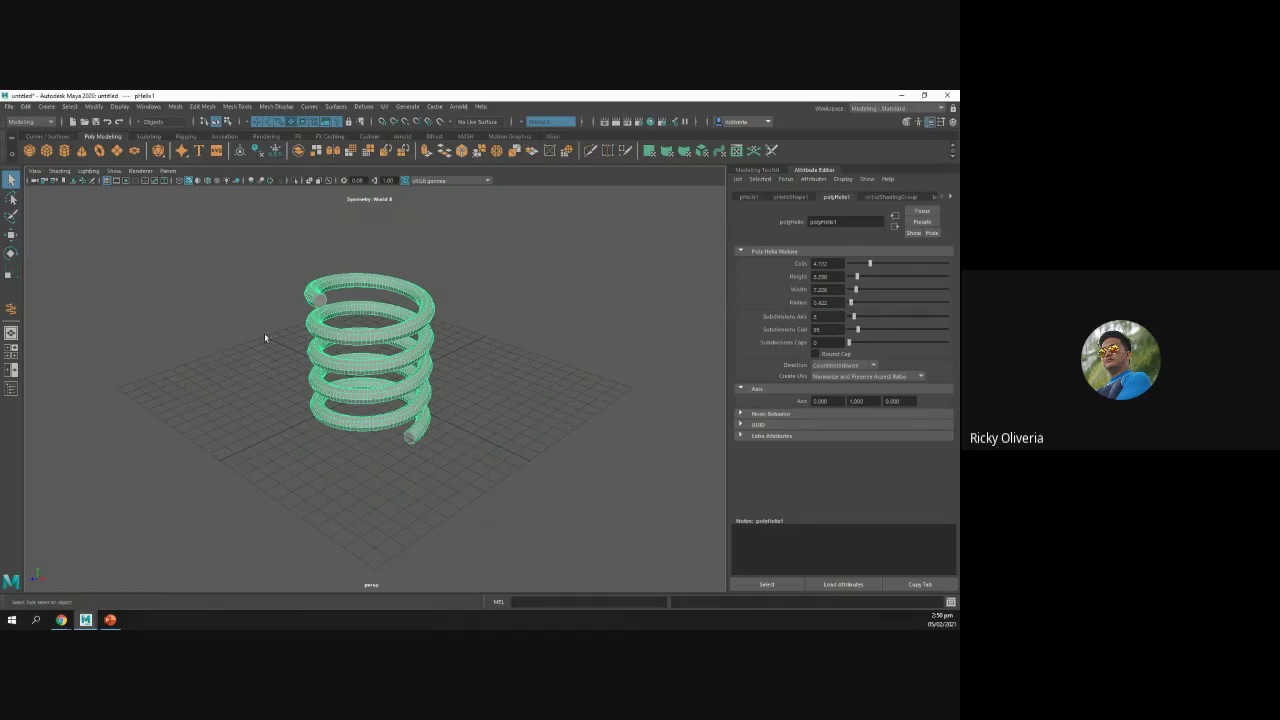
# Step: Delete the helix from the scene
pyautogui.moveTo(276, 254); pyautogui.dragTo(463, 469)
pyautogui.press('Delete')
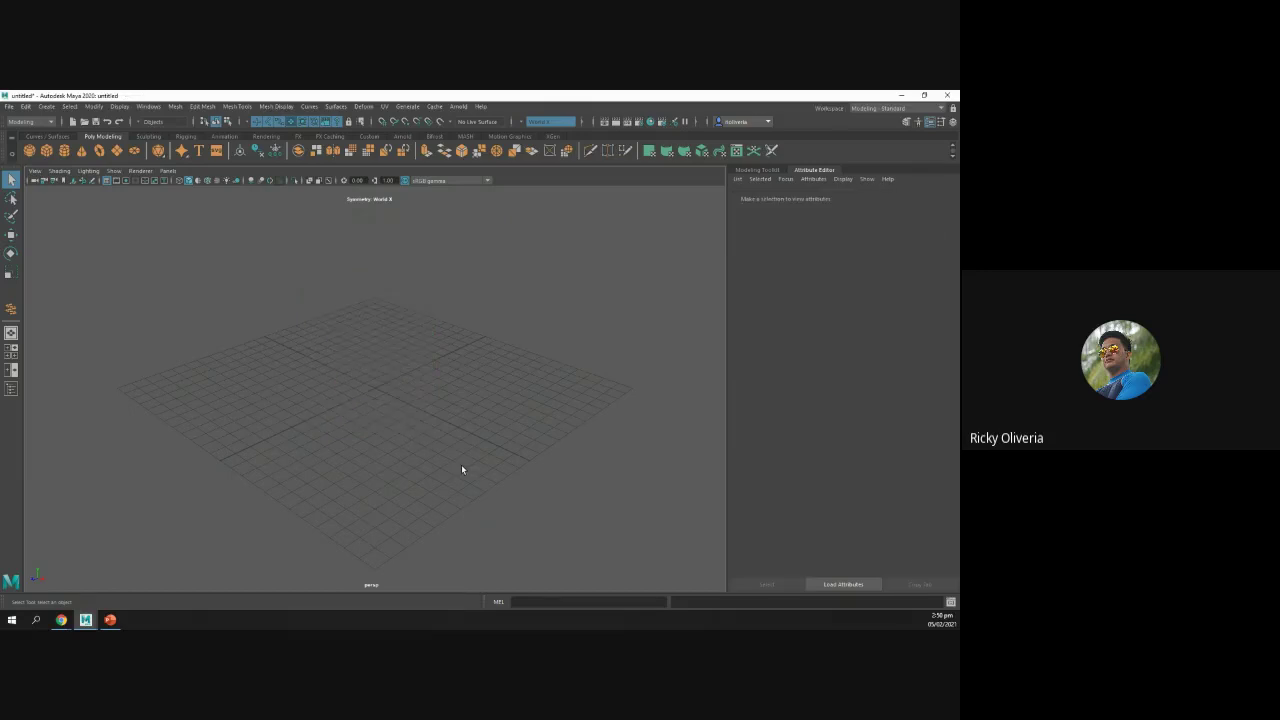
# Step: Switch to the PowerPoint slide on extended polygonal objects and highlight "Super ellipse" in the list
pyautogui.click(61, 620)
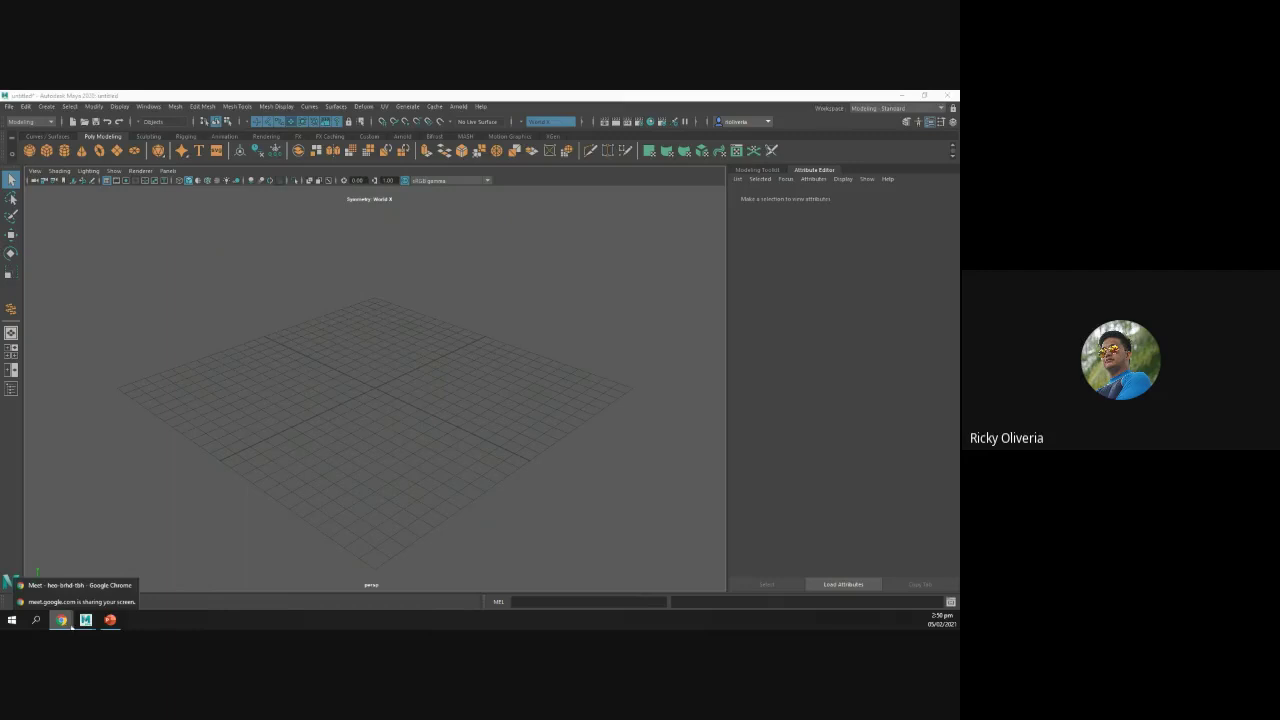
pyautogui.click(110, 620)
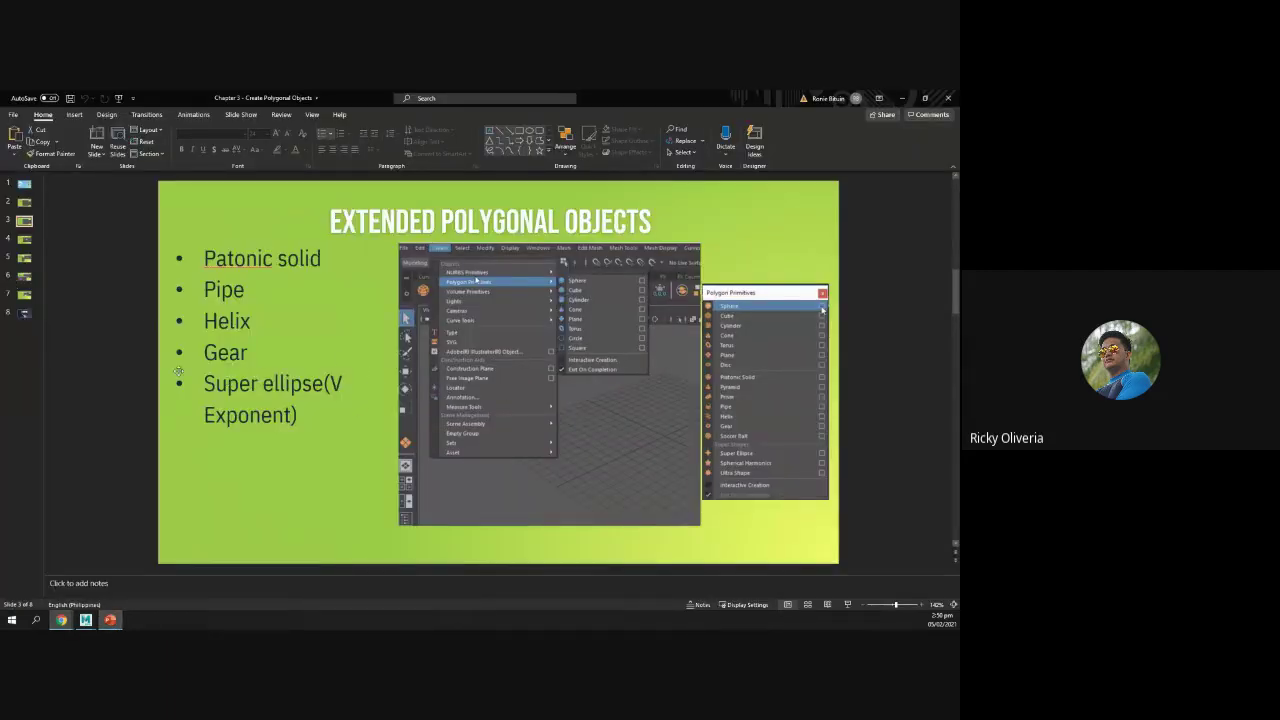
pyautogui.moveTo(205, 383); pyautogui.dragTo(325, 390)
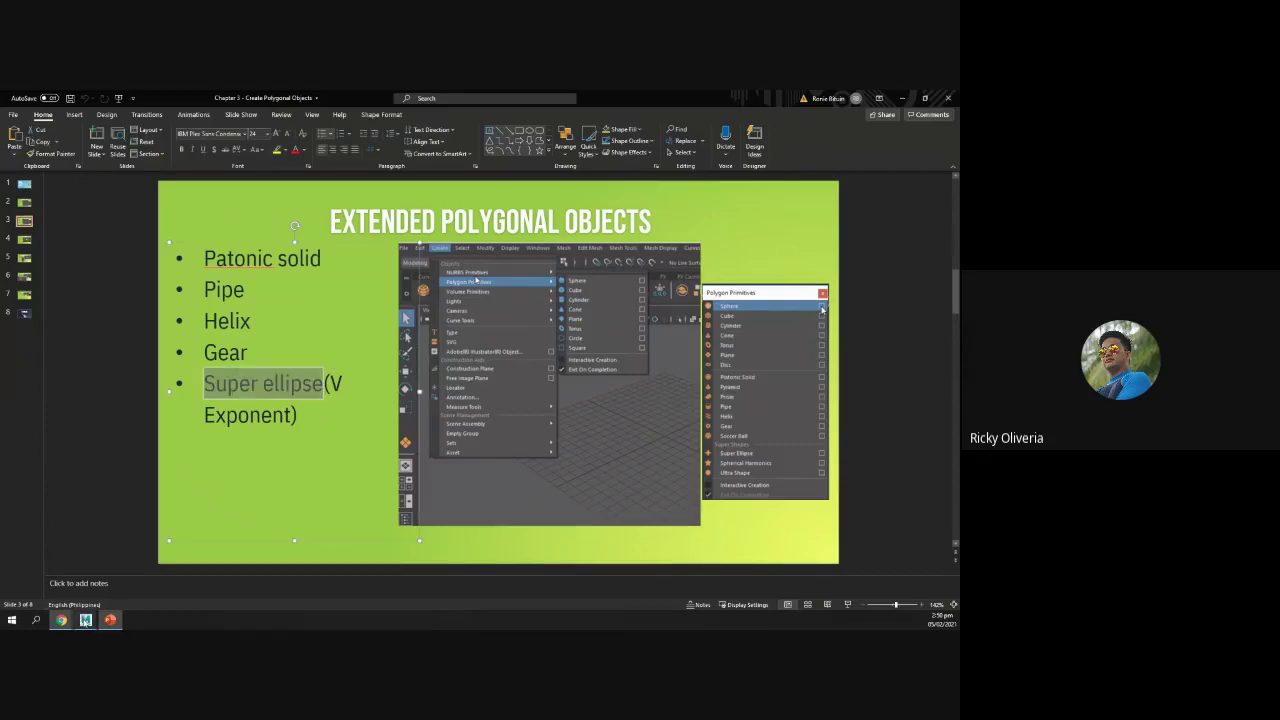
# Step: Close Maya's Output Window and switch back to the untitled Maya scene
pyautogui.click(86, 622)
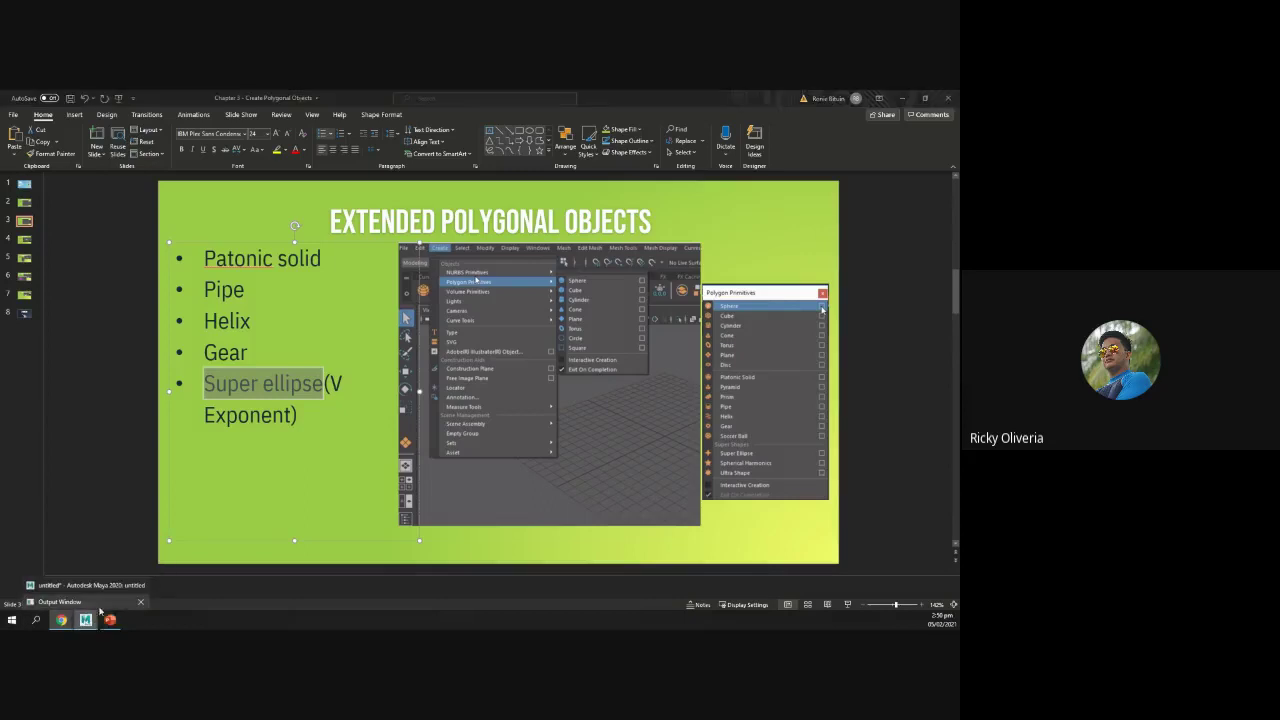
pyautogui.click(140, 603)
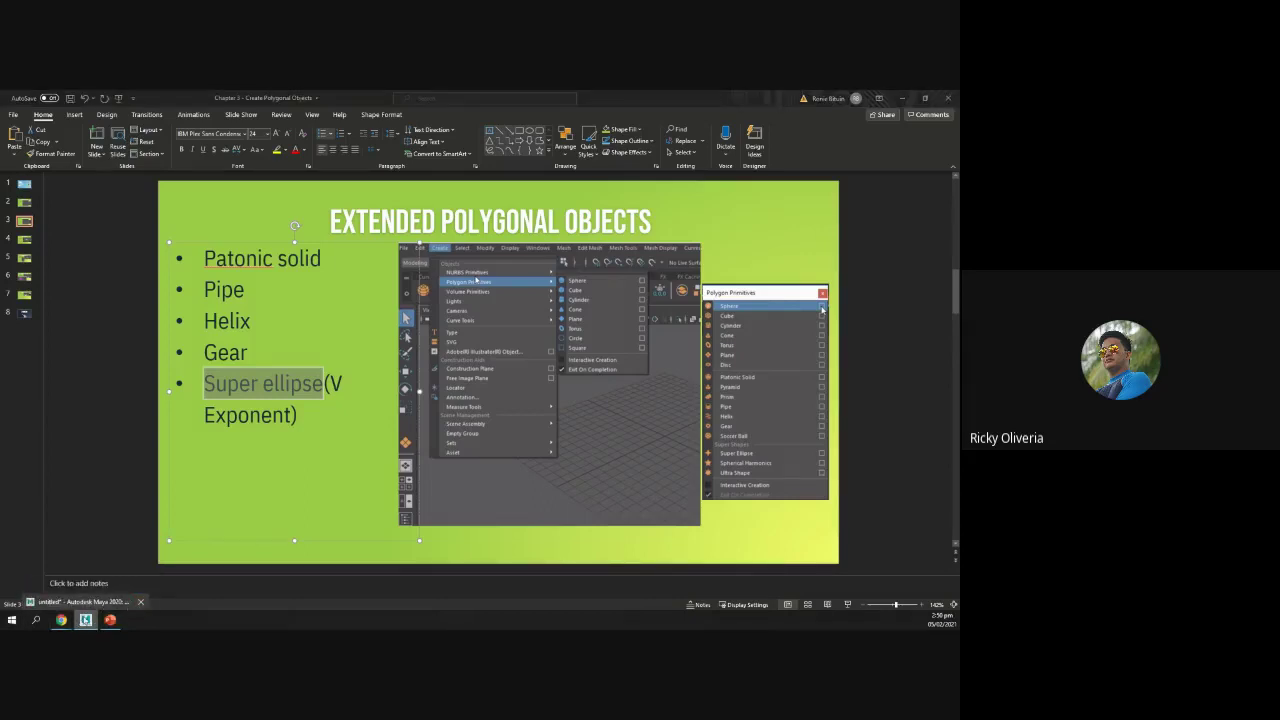
pyautogui.click(99, 601)
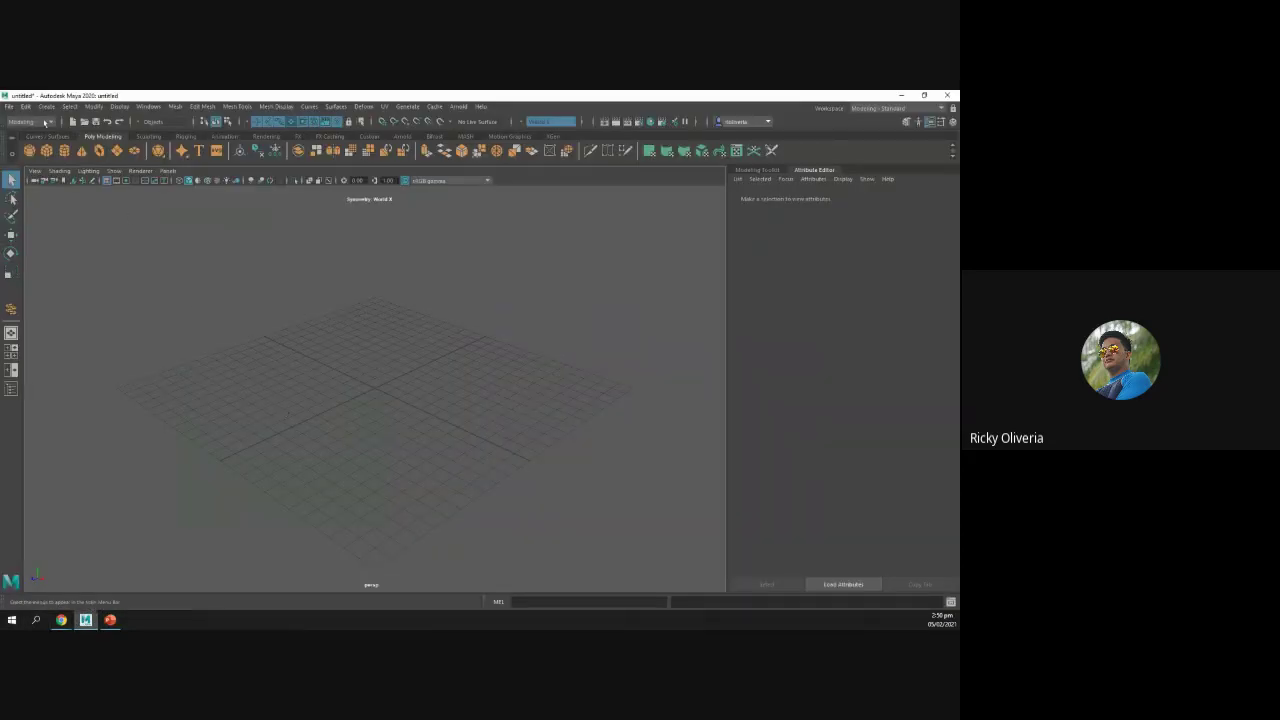
# Step: Create a super ellipse polygon primitive at the centre of the grid
pyautogui.click(46, 106)
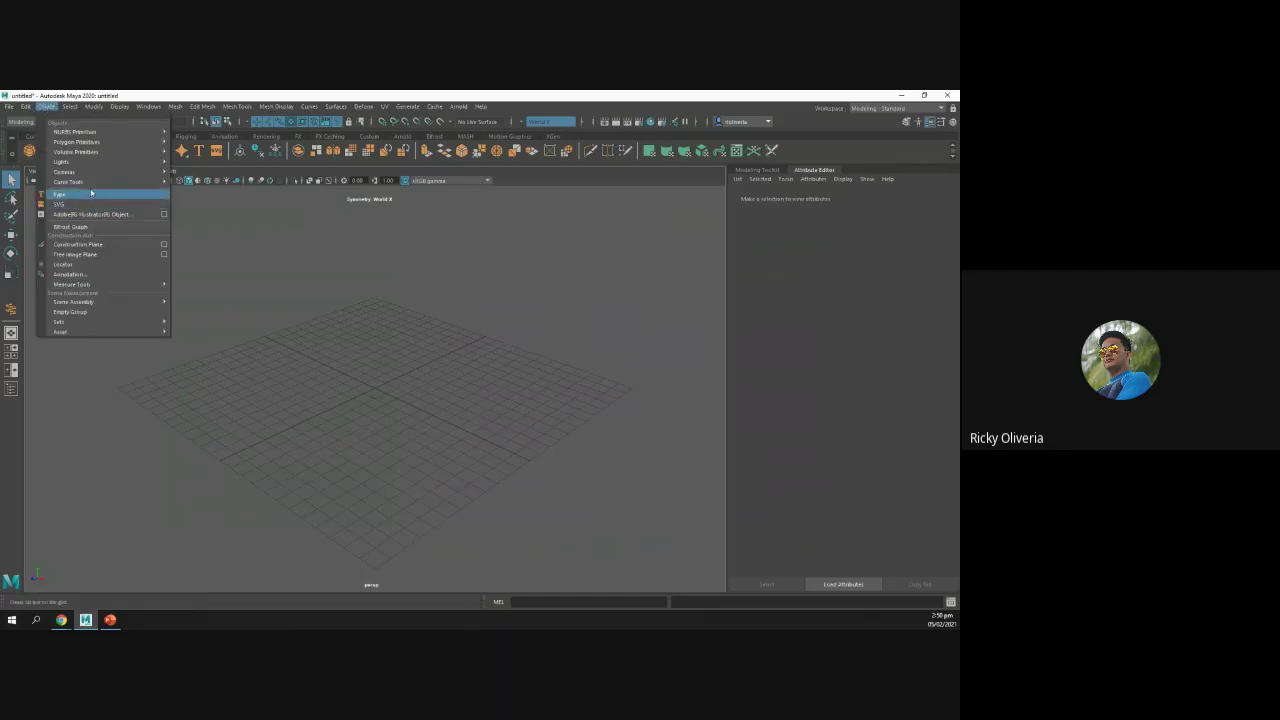
pyautogui.moveTo(112, 149)
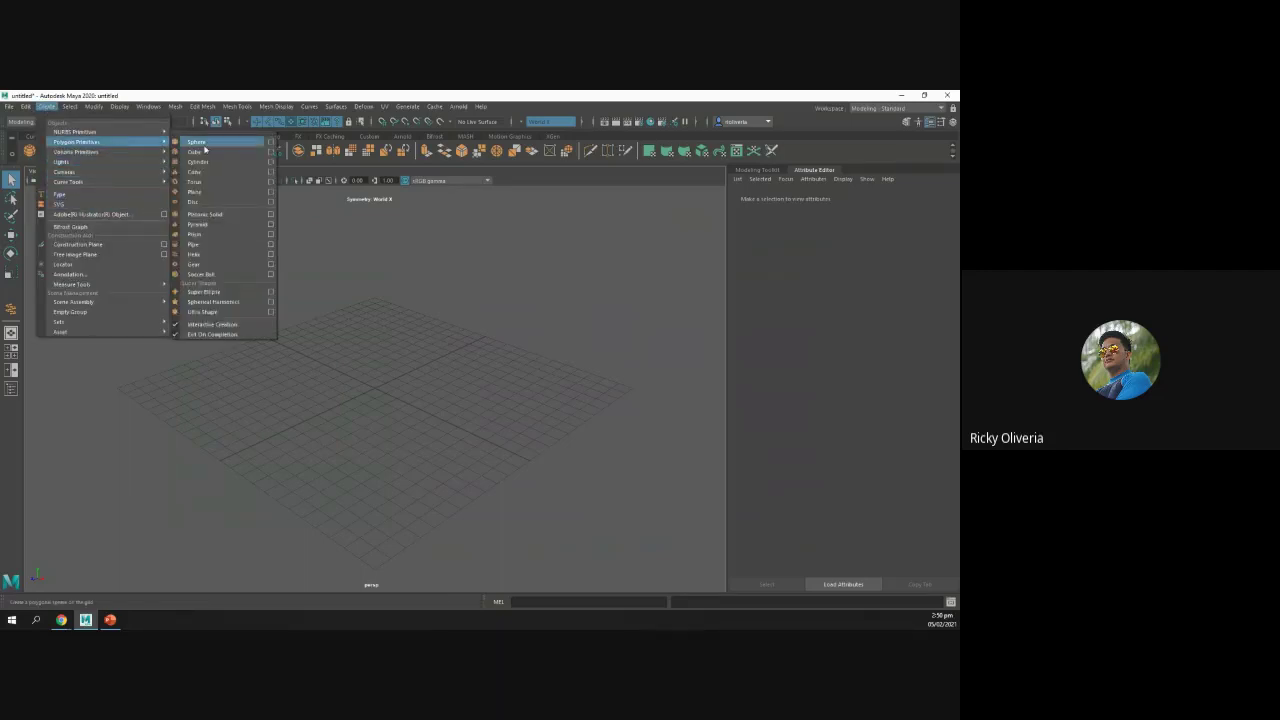
pyautogui.click(212, 291)
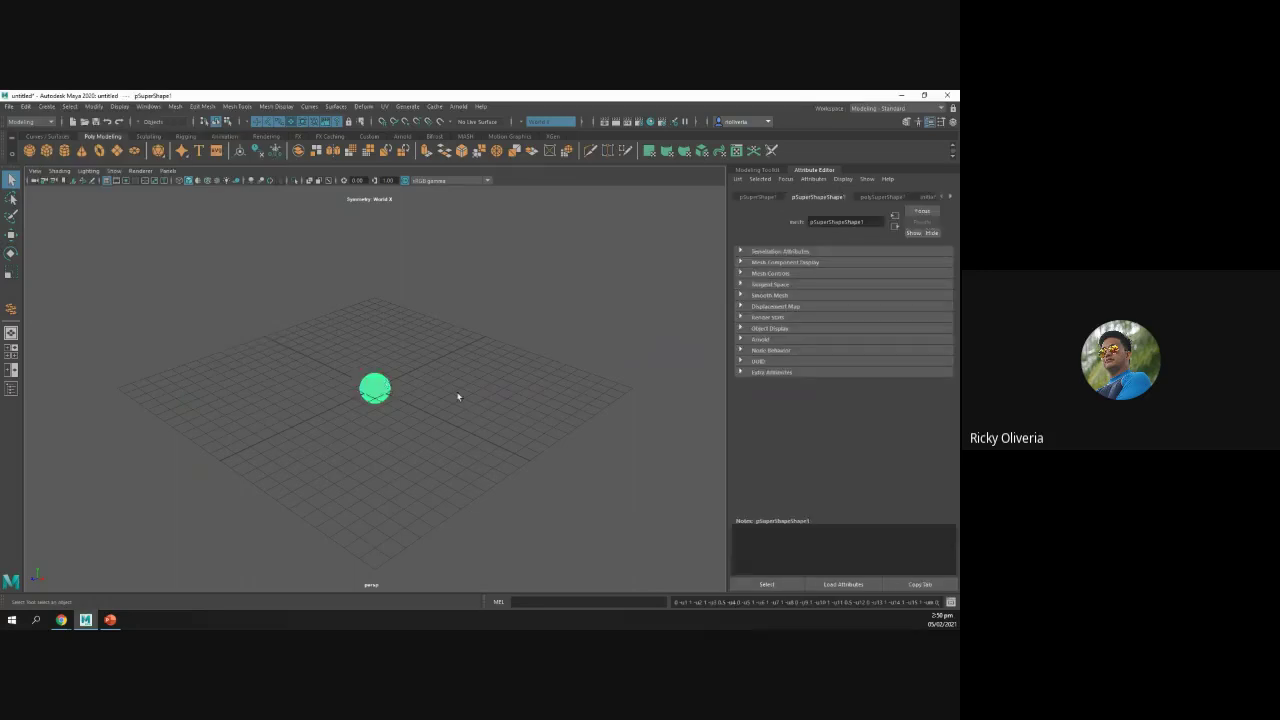
# Step: Randomize the super ellipse's shape repeatedly until it becomes a pointed star form with inward-curving sides
pyautogui.click(881, 197)
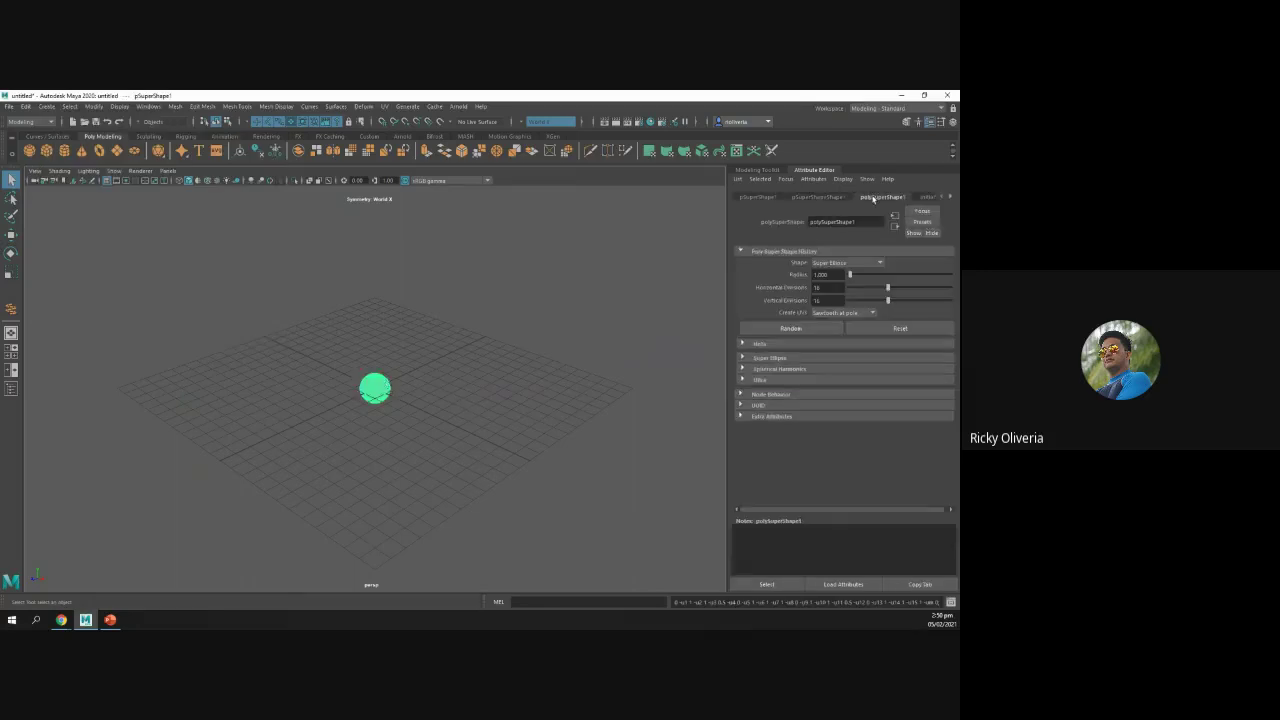
pyautogui.click(779, 332)
pyautogui.click(780, 331)
pyautogui.click(780, 331)
pyautogui.scroll(3, 428, 435)
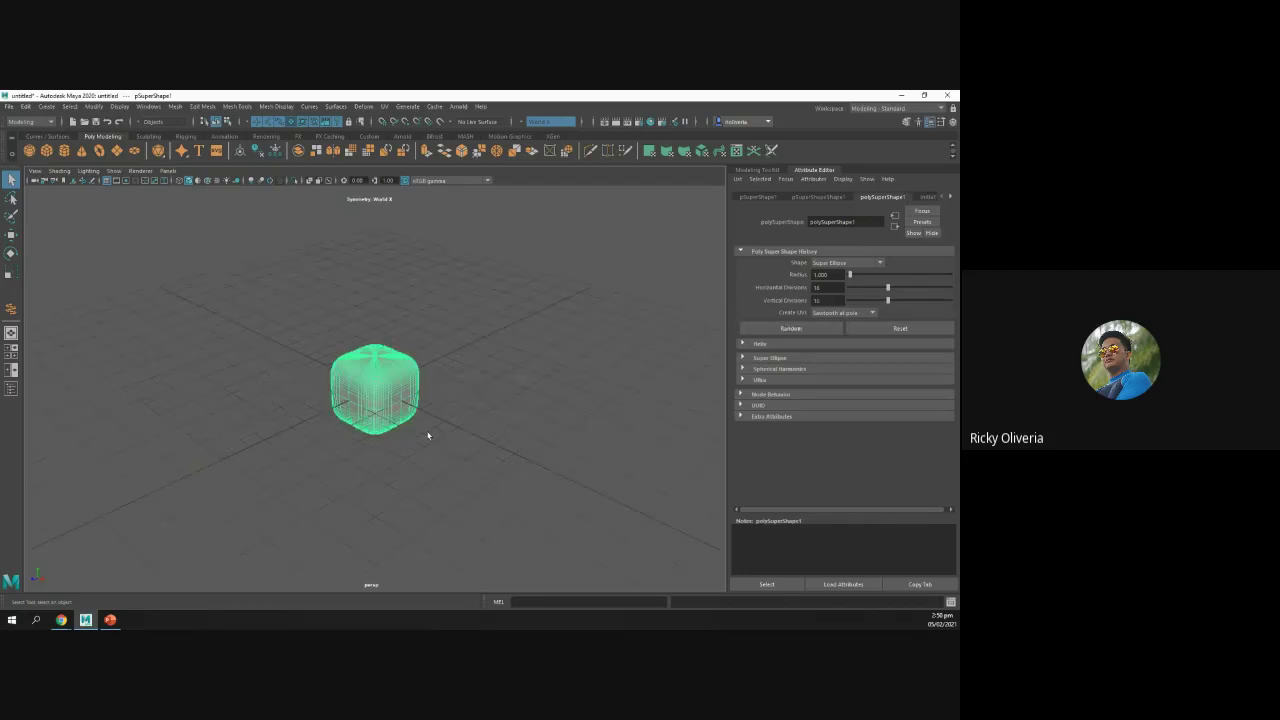
pyautogui.scroll(4, 428, 435)
pyautogui.click(794, 328)
pyautogui.click(794, 328)
pyautogui.click(794, 328)
pyautogui.click(794, 328)
pyautogui.click(794, 328)
pyautogui.click(794, 328)
pyautogui.click(794, 328)
pyautogui.click(794, 328)
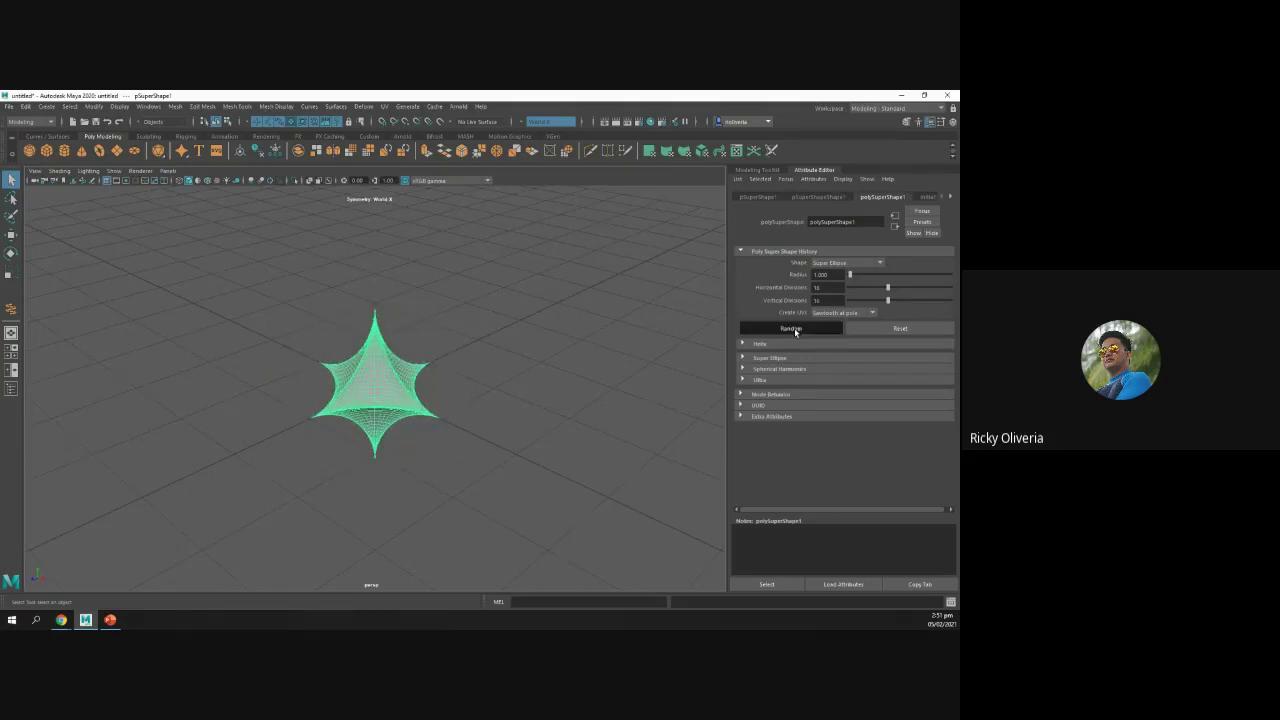
pyautogui.click(794, 328)
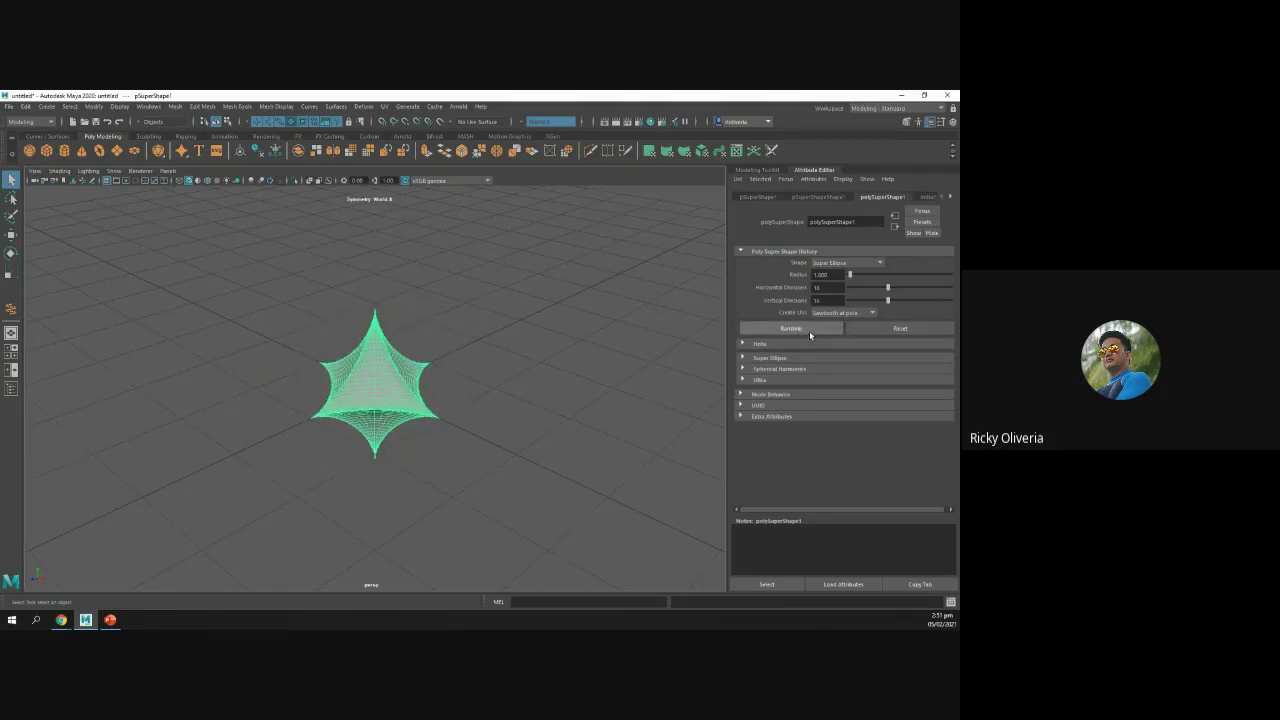
pyautogui.click(806, 330)
pyautogui.click(808, 330)
# Step: Enlarge the super ellipse to a radius of about 1.9, with 17 horizontal and 15 vertical divisions
pyautogui.moveTo(851, 274)
pyautogui.mouseDown()
pyautogui.moveTo(885, 282)
pyautogui.moveTo(855, 290)
pyautogui.mouseUp()
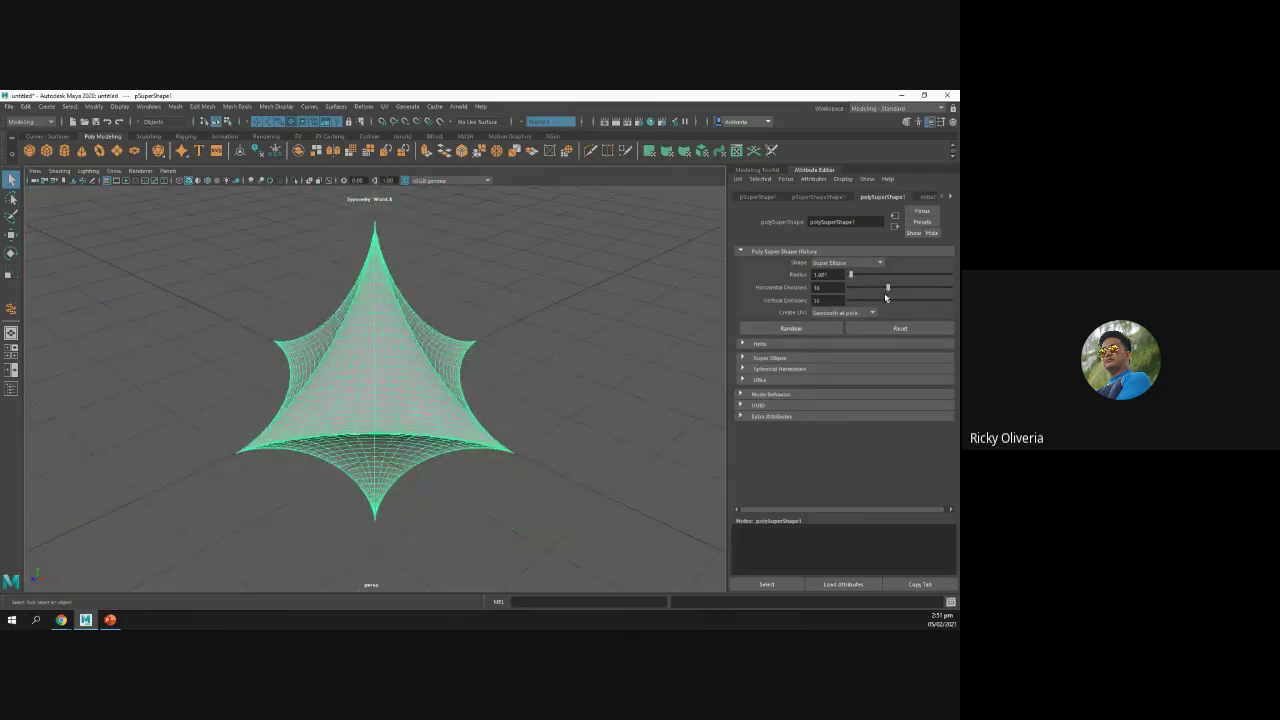
pyautogui.moveTo(888, 302)
pyautogui.mouseDown()
pyautogui.moveTo(927, 291)
pyautogui.moveTo(890, 288)
pyautogui.mouseUp()
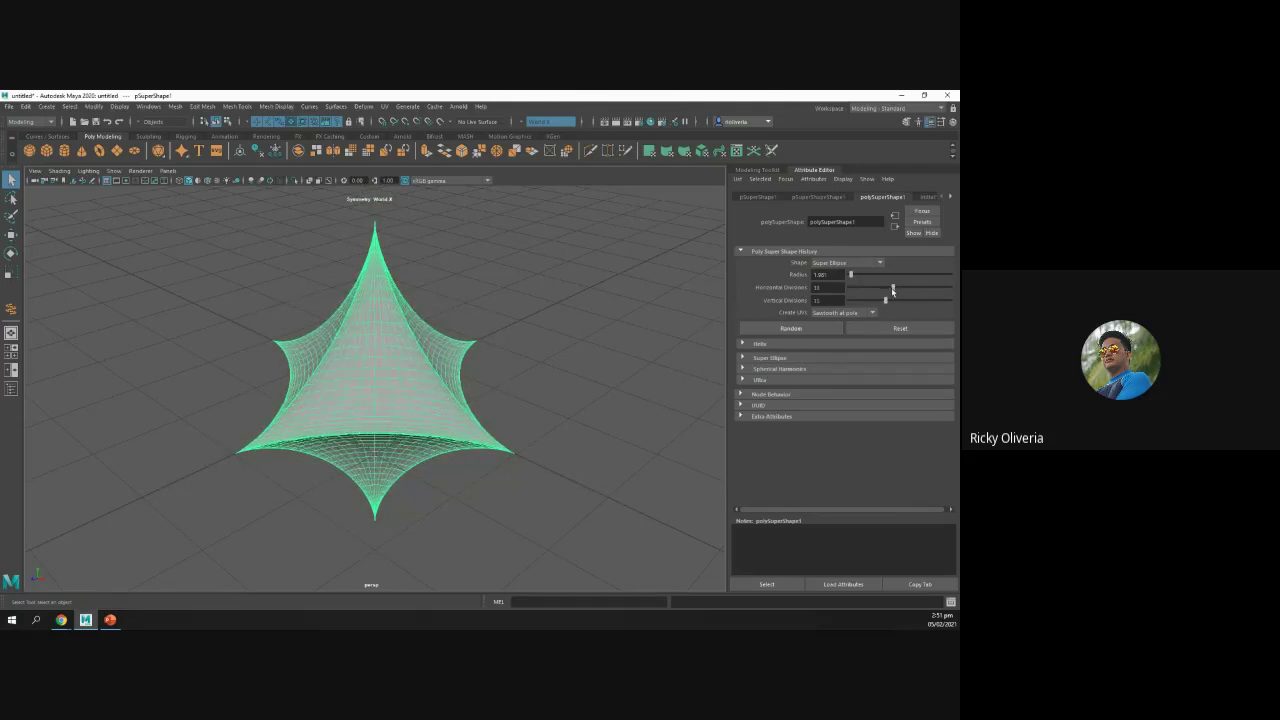
# Step: Set the super ellipse's V Exponent to about 1.44, turn off Mirror, and set its H Exponent to about 3.6
pyautogui.click(795, 346)
pyautogui.click(795, 345)
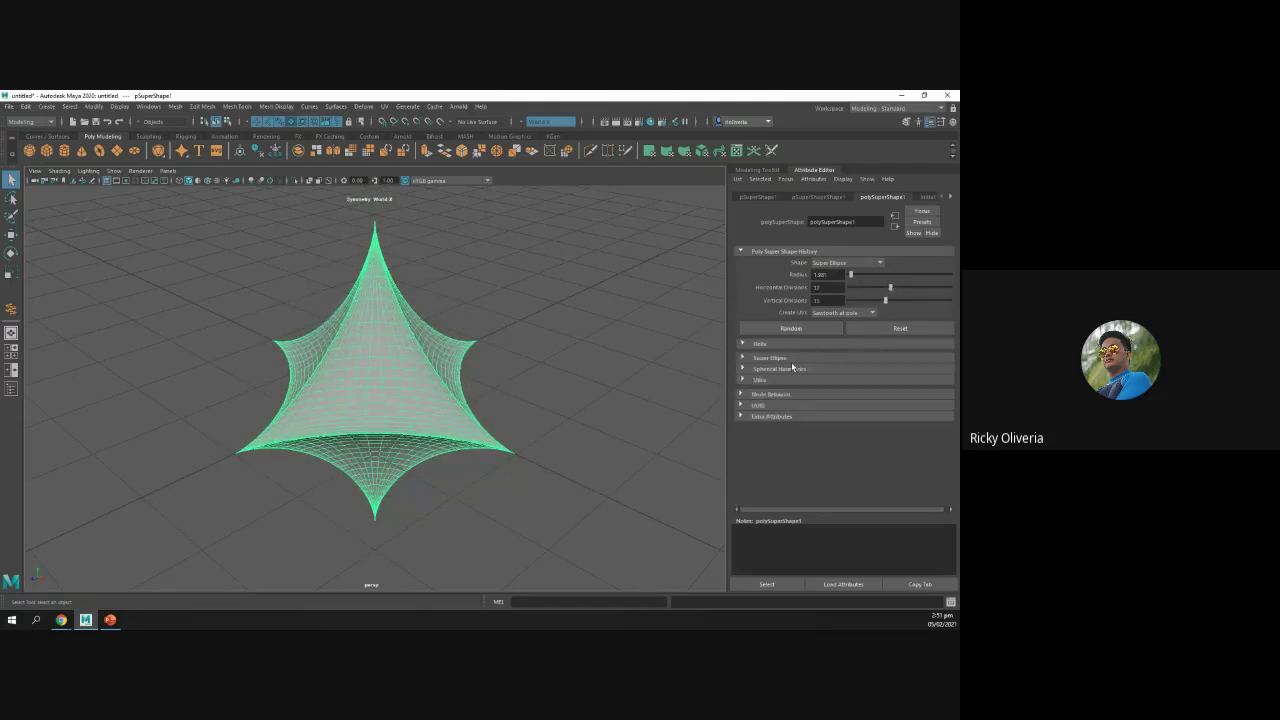
pyautogui.click(789, 359)
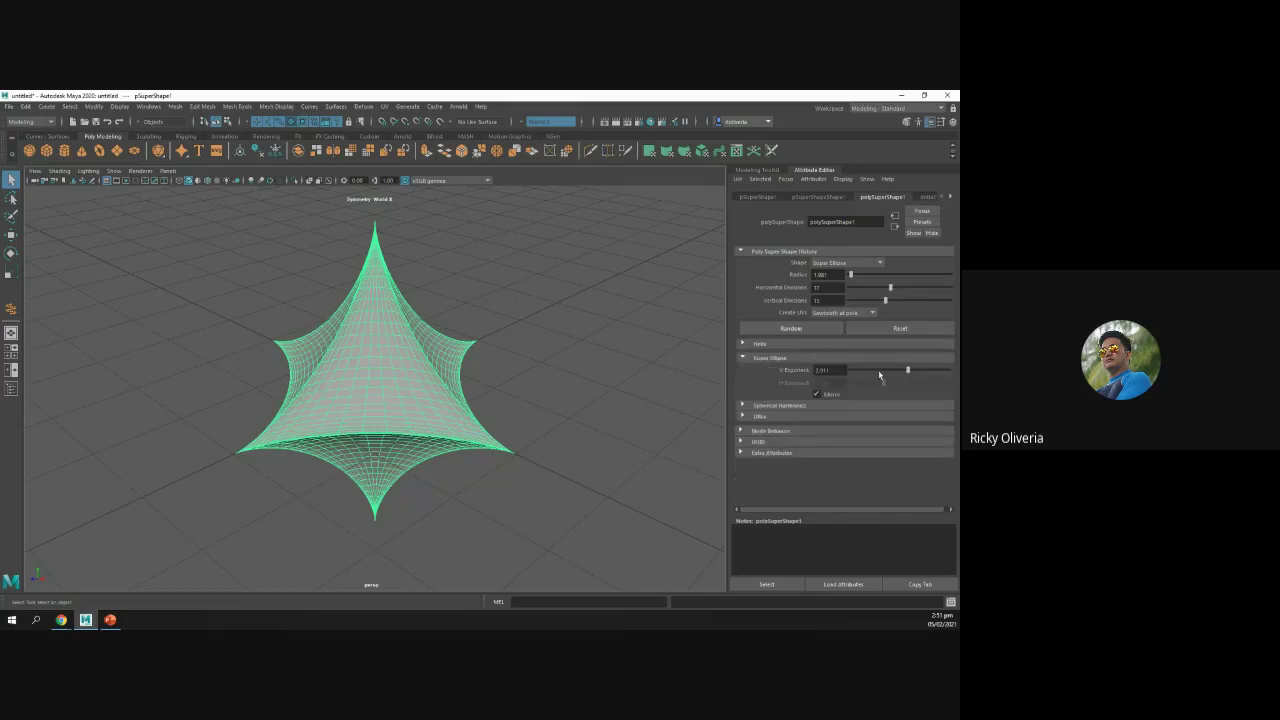
pyautogui.moveTo(909, 370)
pyautogui.mouseDown()
pyautogui.moveTo(848, 370)
pyautogui.moveTo(950, 371)
pyautogui.moveTo(905, 371)
pyautogui.mouseUp()
pyautogui.moveTo(895, 372)
pyautogui.mouseDown()
pyautogui.moveTo(905, 384)
pyautogui.moveTo(926, 373)
pyautogui.moveTo(879, 371)
pyautogui.mouseUp()
pyautogui.click(817, 394)
pyautogui.keyDown('alt'); pyautogui.moveTo(362, 370); pyautogui.dragTo(395, 378); pyautogui.keyUp('alt')
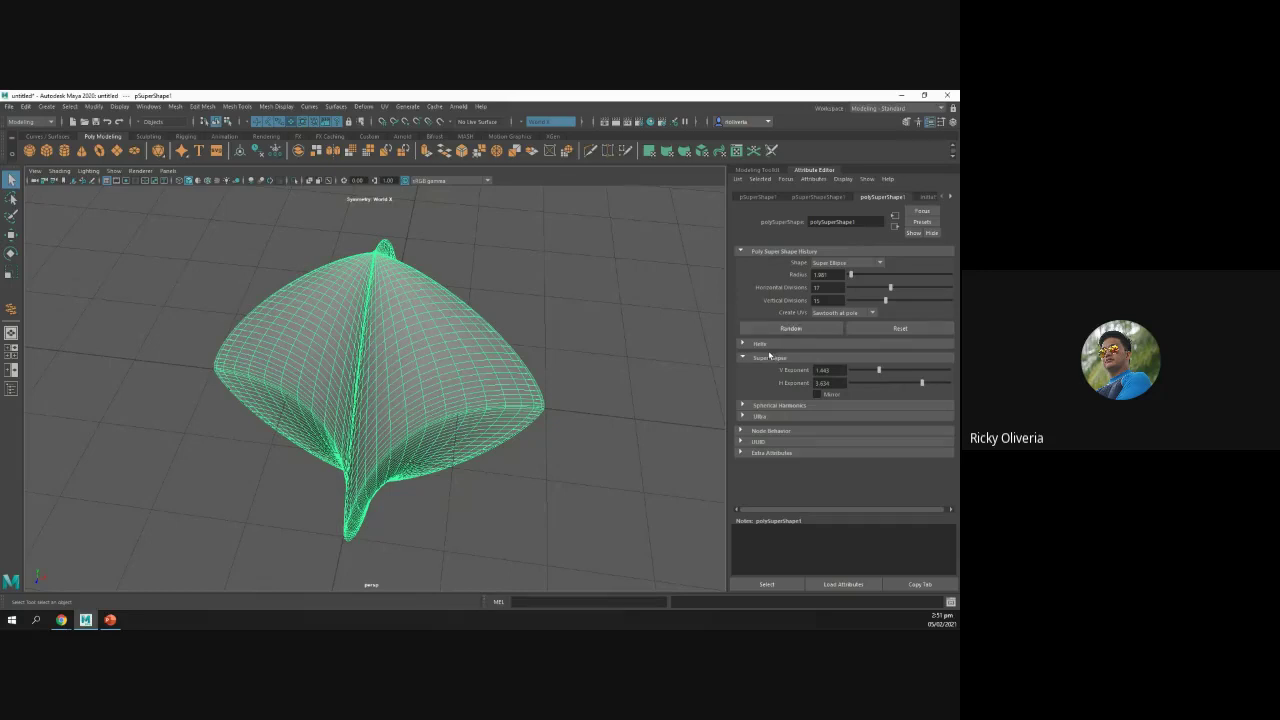
# Step: Switch to PowerPoint and show slide 4 on selecting polygonal components
pyautogui.click(110, 620)
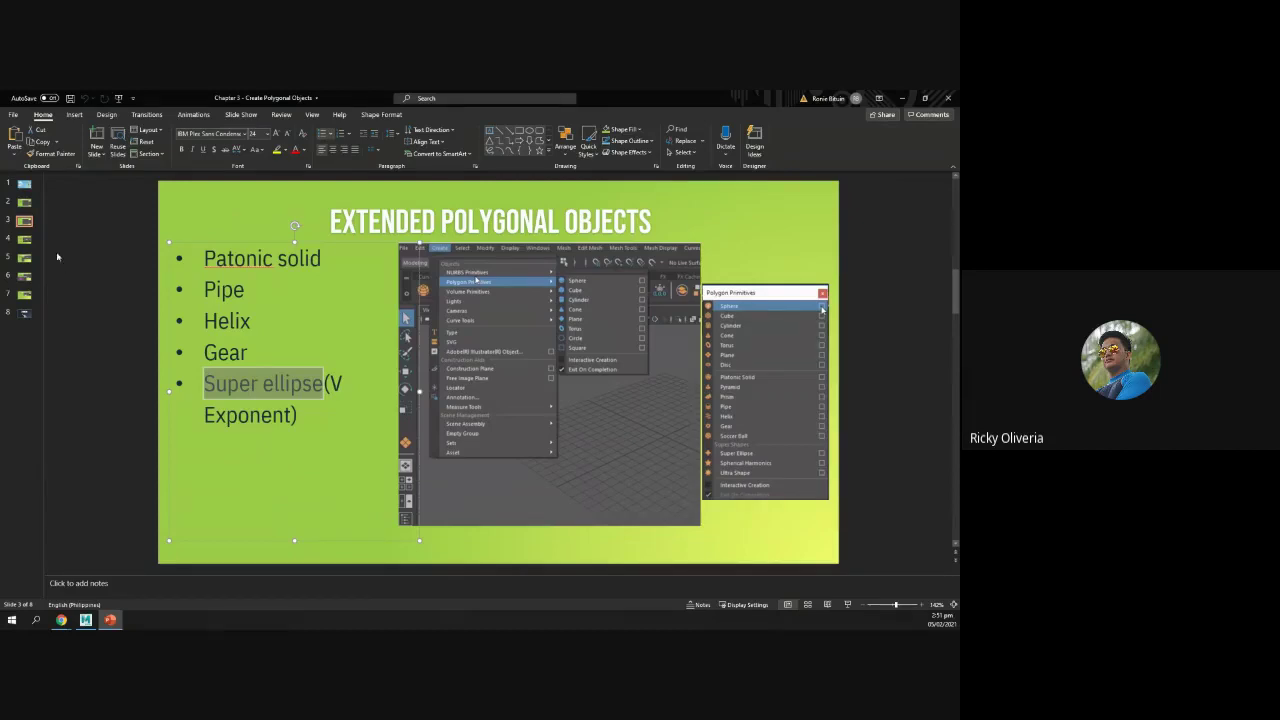
pyautogui.click(26, 241)
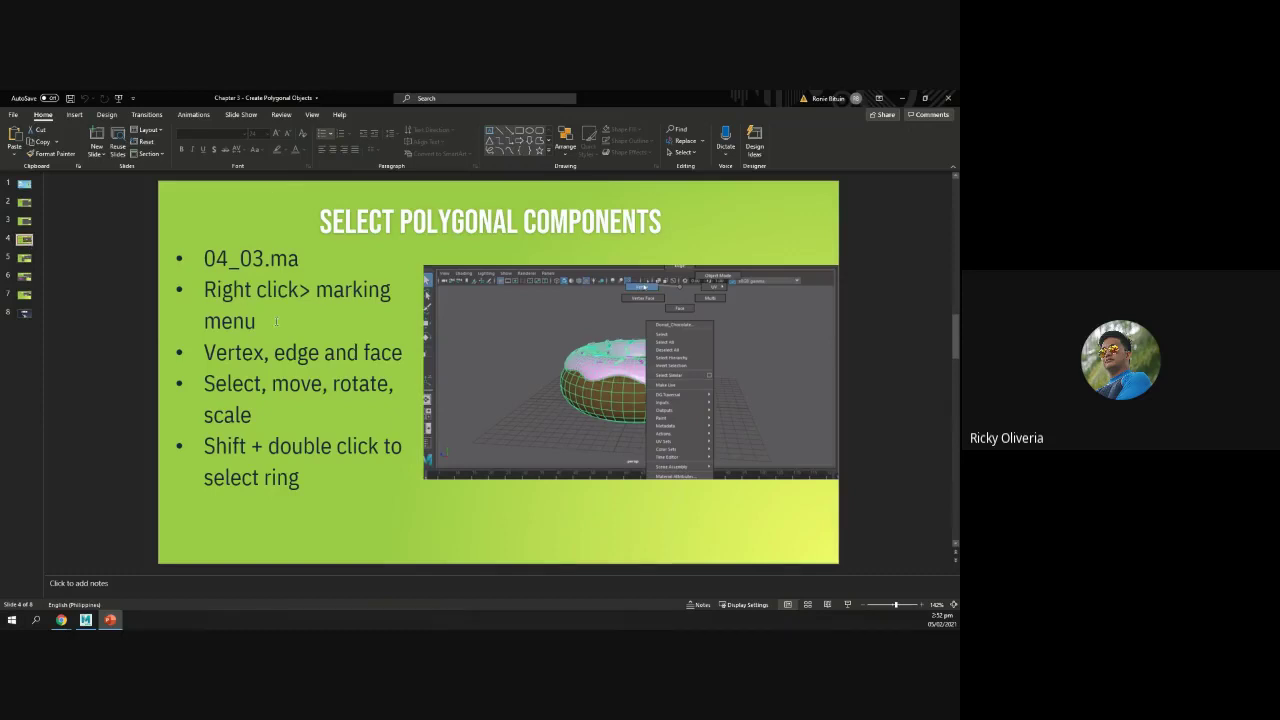
# Step: Switch back to Maya and open the donut scene 04_03.ma
pyautogui.click(85, 620)
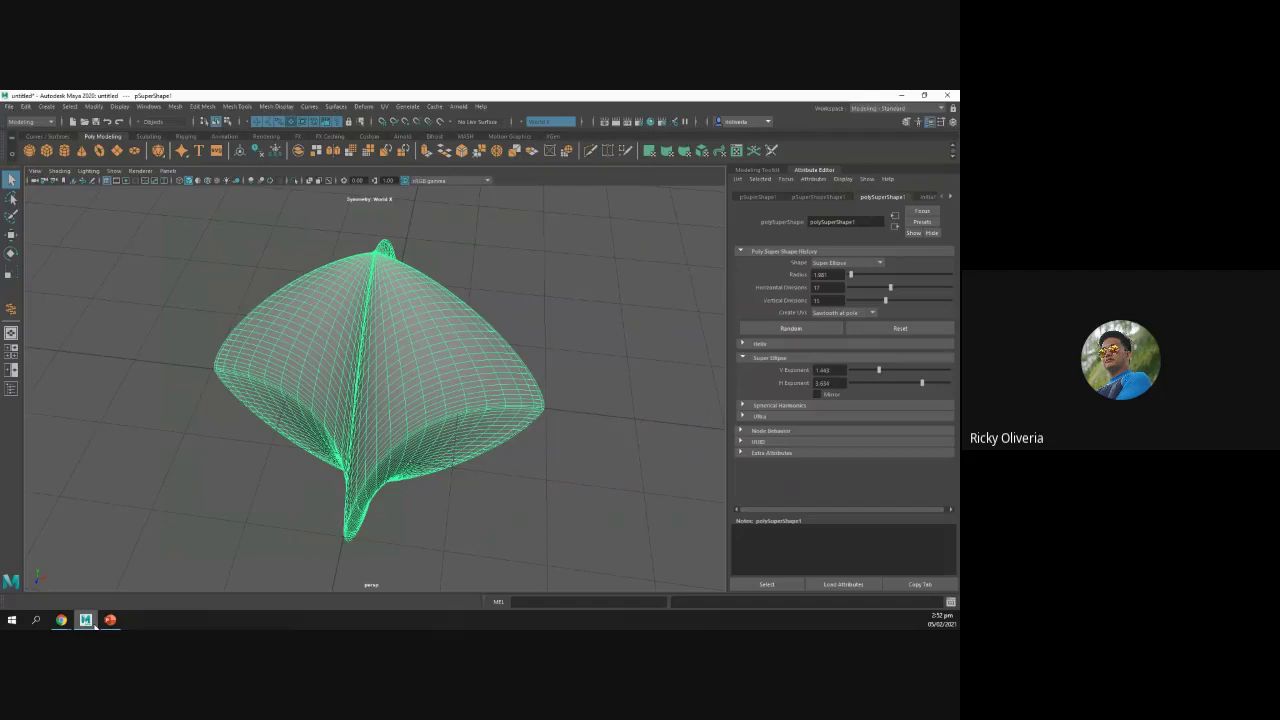
pyautogui.click(15, 108)
pyautogui.click(23, 135)
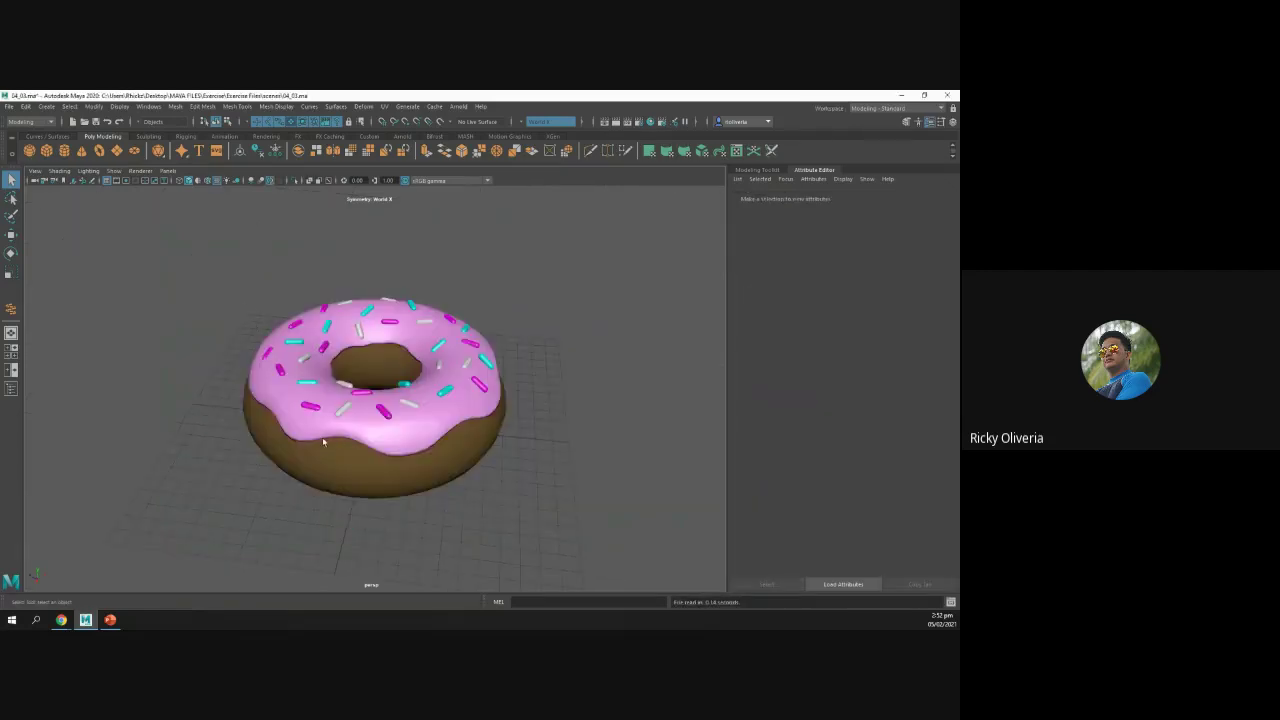
pyautogui.scroll(5, 323, 441)
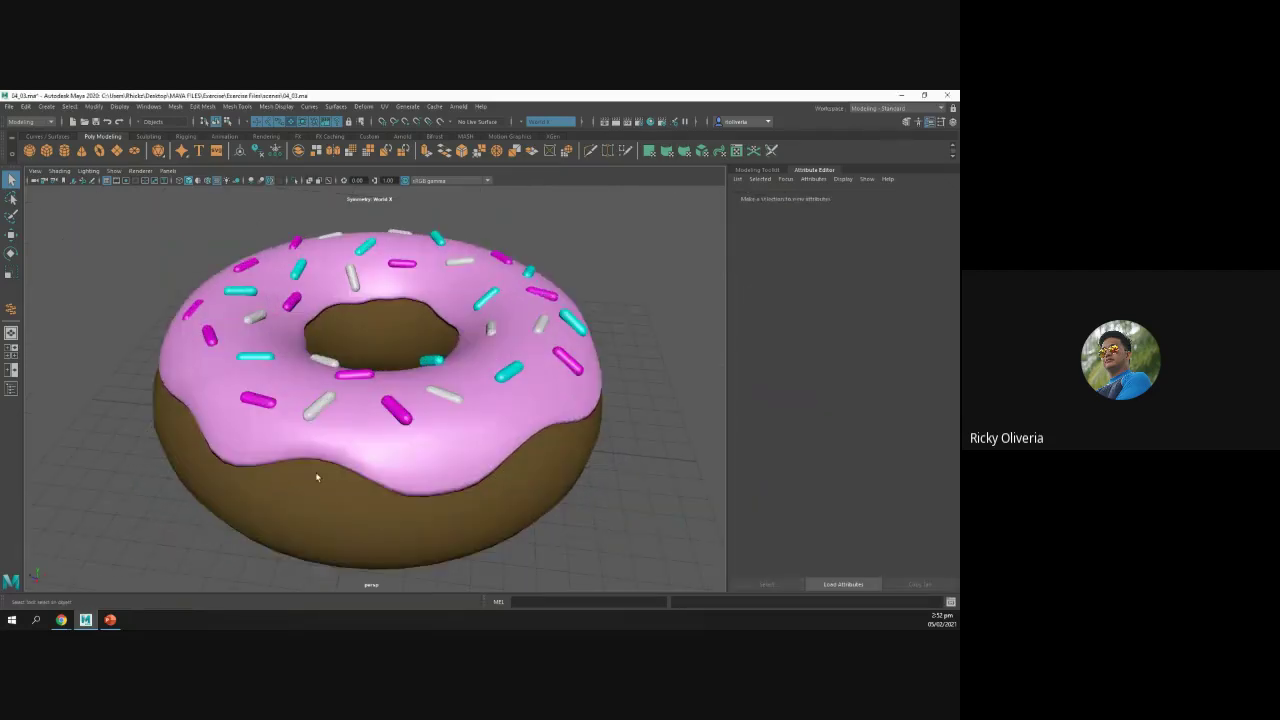
pyautogui.scroll(-4, 317, 474)
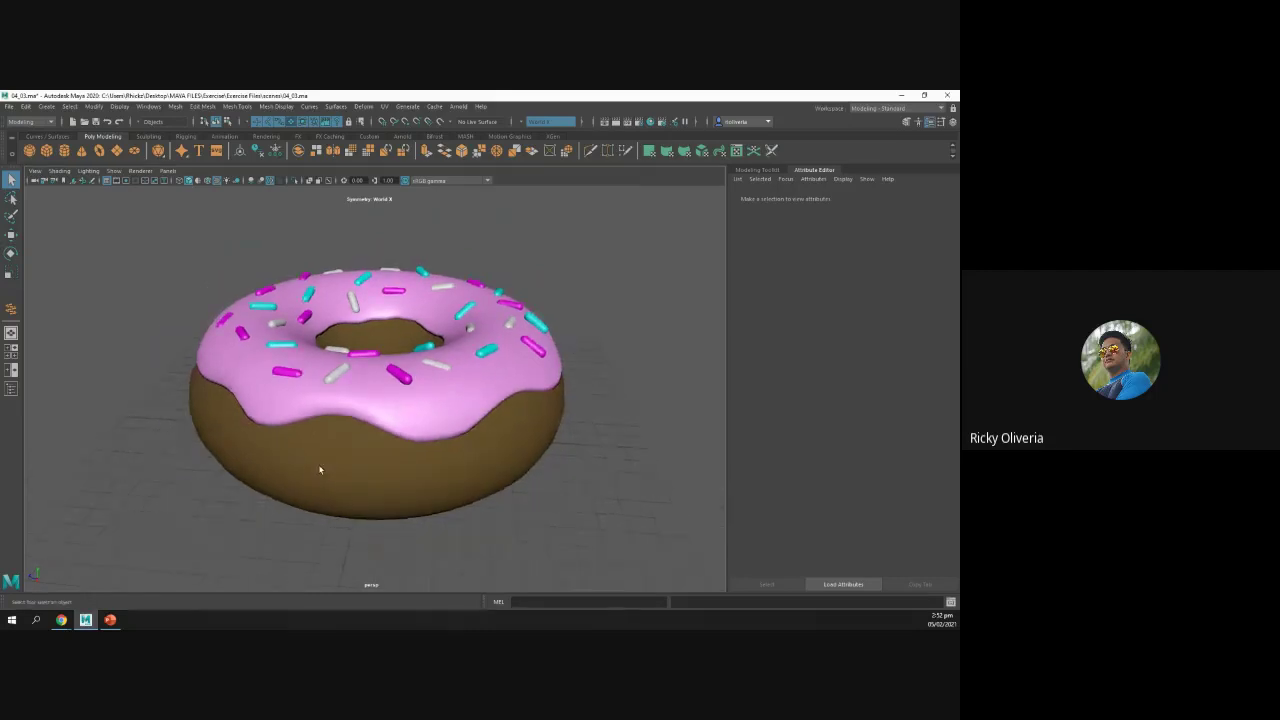
# Step: Check the PowerPoint slide on selecting polygonal components and return to Maya
pyautogui.hotkey('alt', 'Tab')
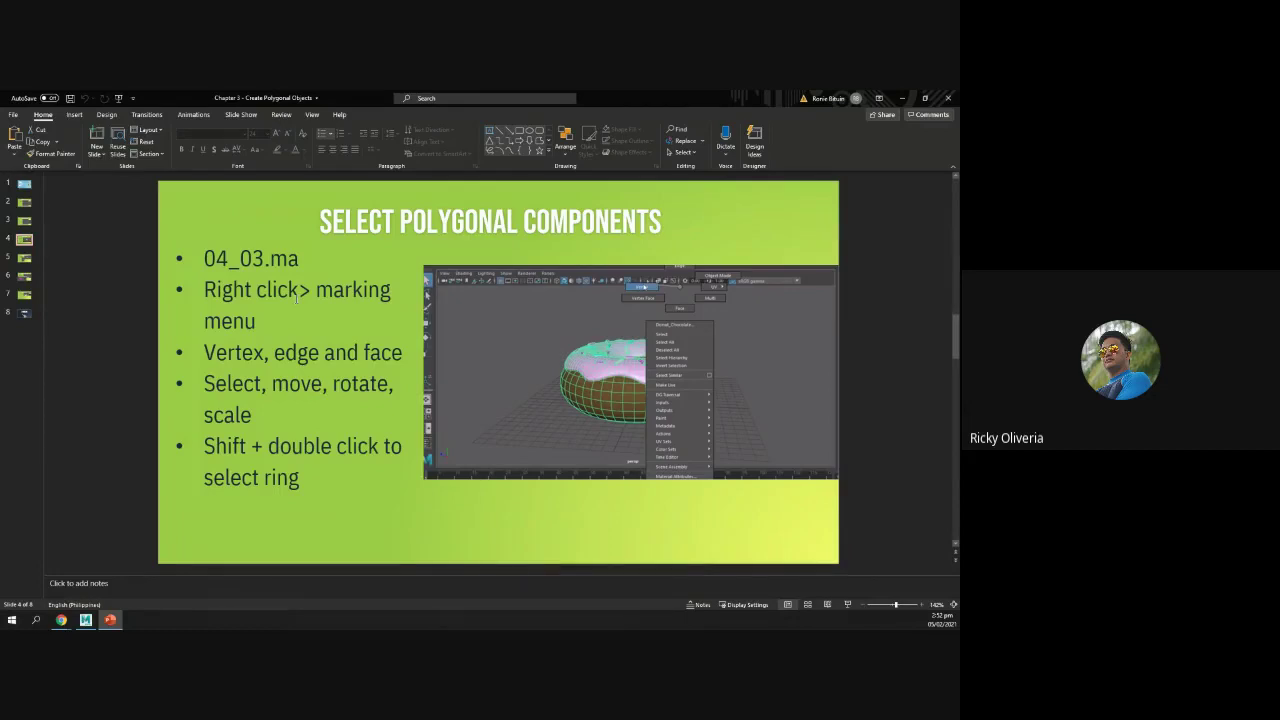
pyautogui.hotkey('alt', 'Tab')
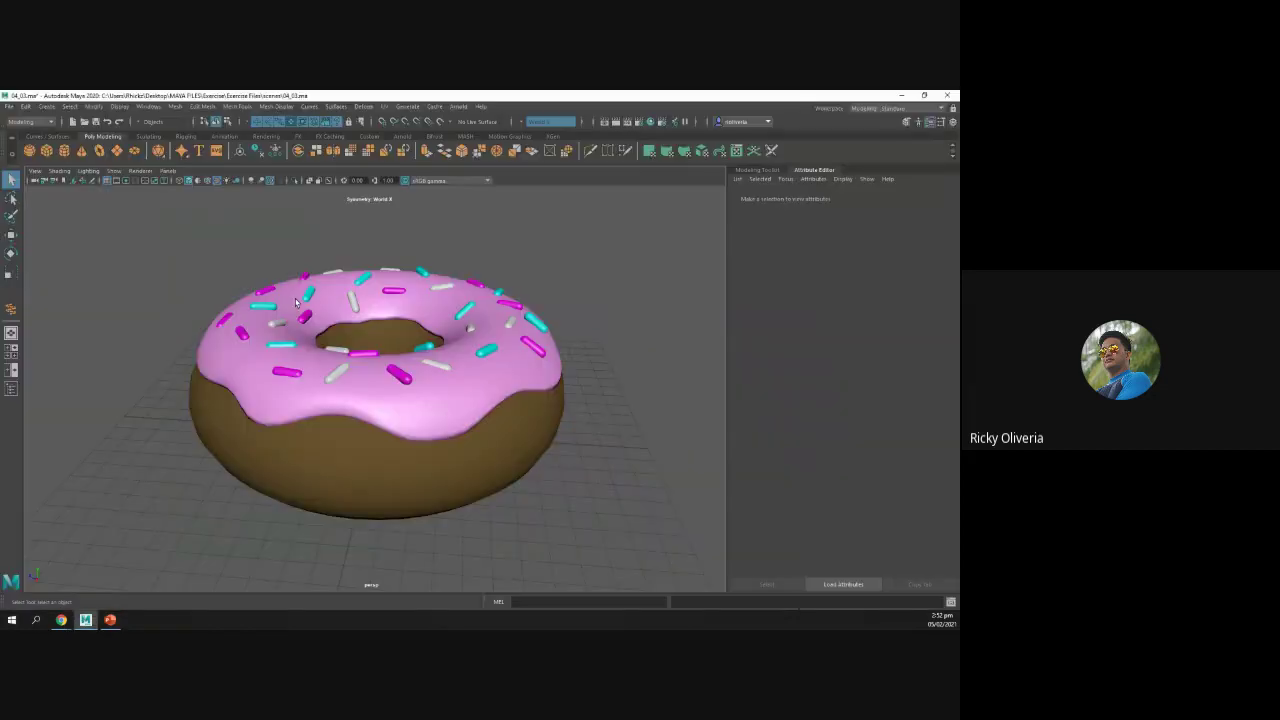
# Step: Switch the chocolate donut base to vertex mode and select a single vertex on its front side
pyautogui.rightClick(395, 398)
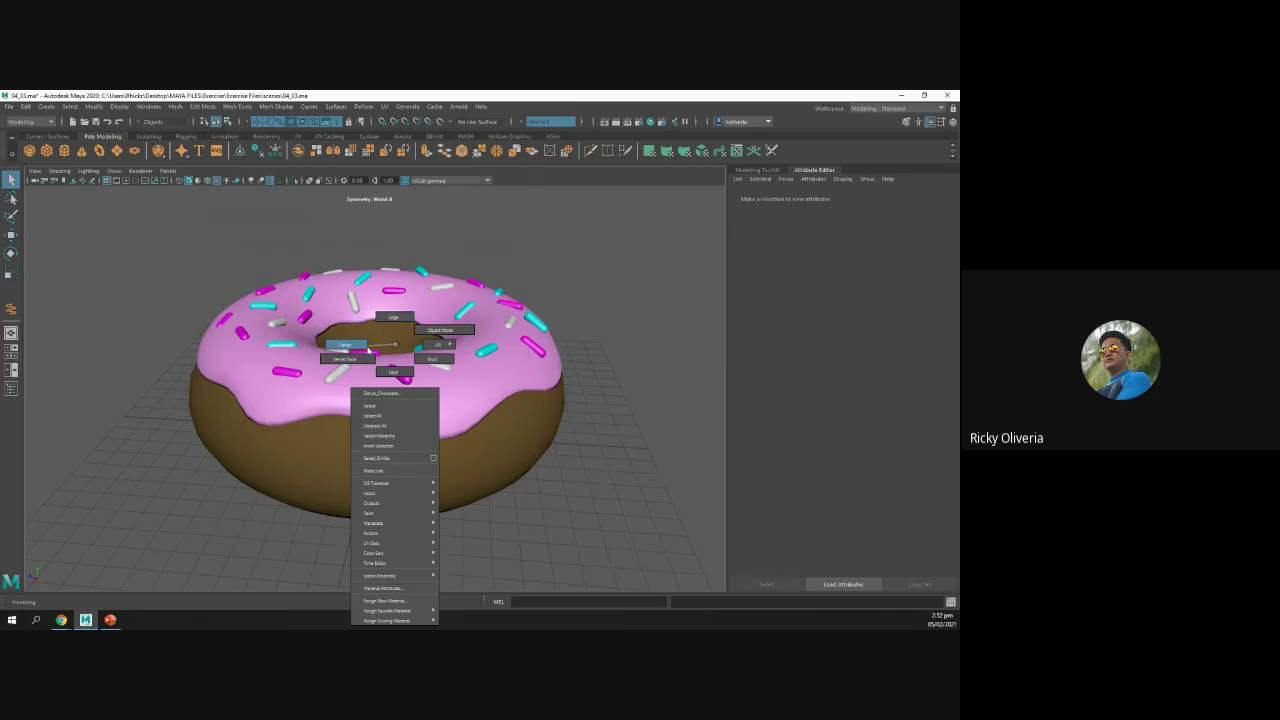
pyautogui.moveTo(368, 349); pyautogui.dragTo(368, 350, button='right')
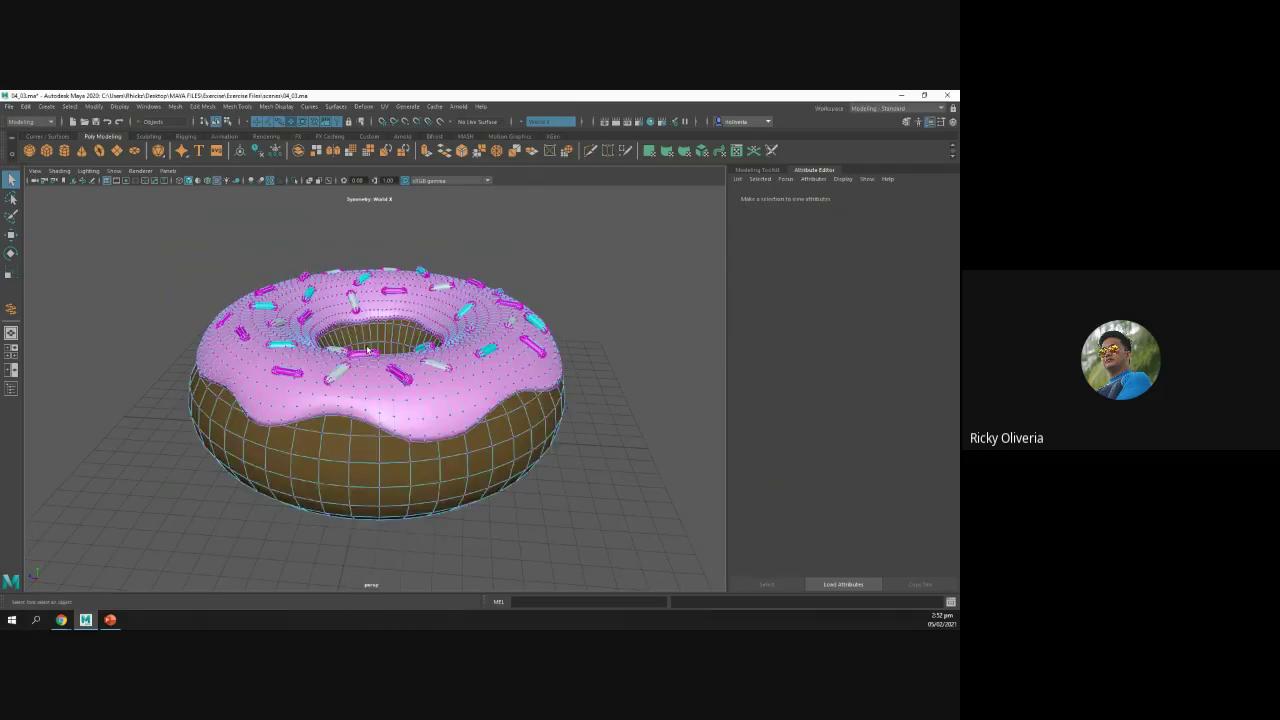
pyautogui.click(348, 463)
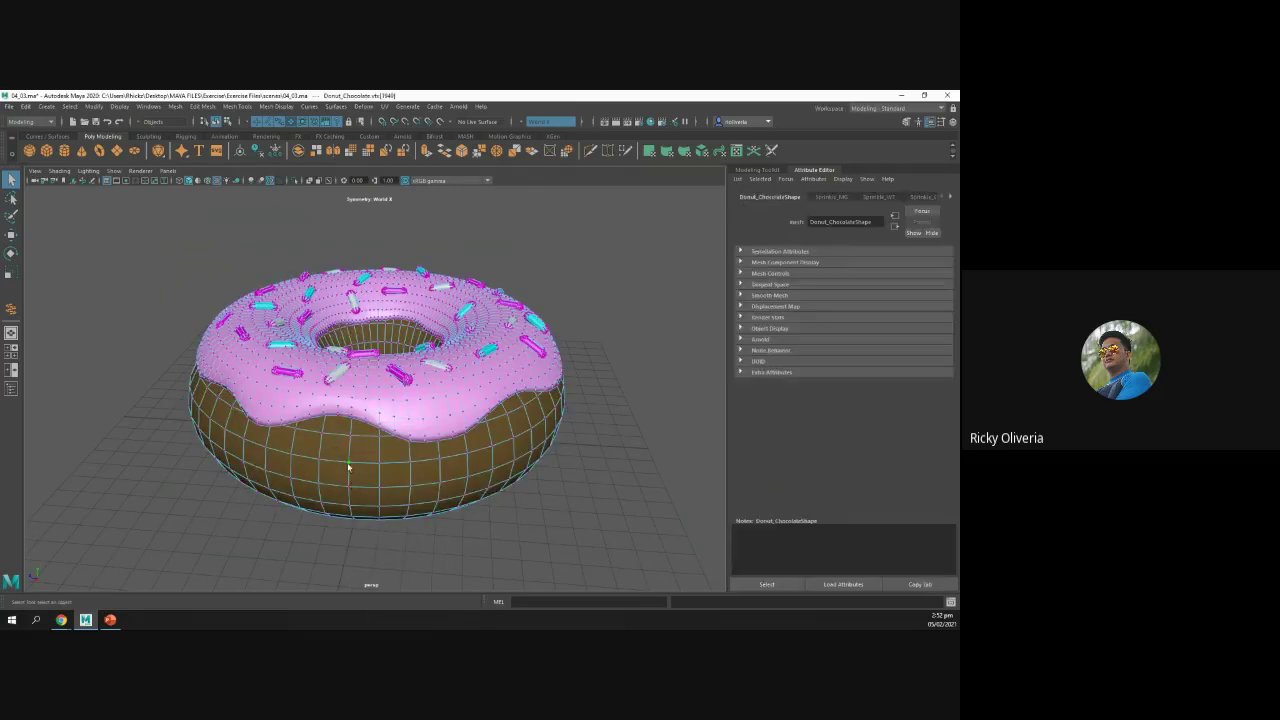
# Step: Try moving individual front vertices of the chocolate base with the Move tool, undoing each change
pyautogui.press('w')
pyautogui.moveTo(334, 518)
pyautogui.mouseDown()
pyautogui.moveTo(340, 492)
pyautogui.moveTo(334, 507)
pyautogui.mouseUp()
pyautogui.hotkey('ctrl', 'z')
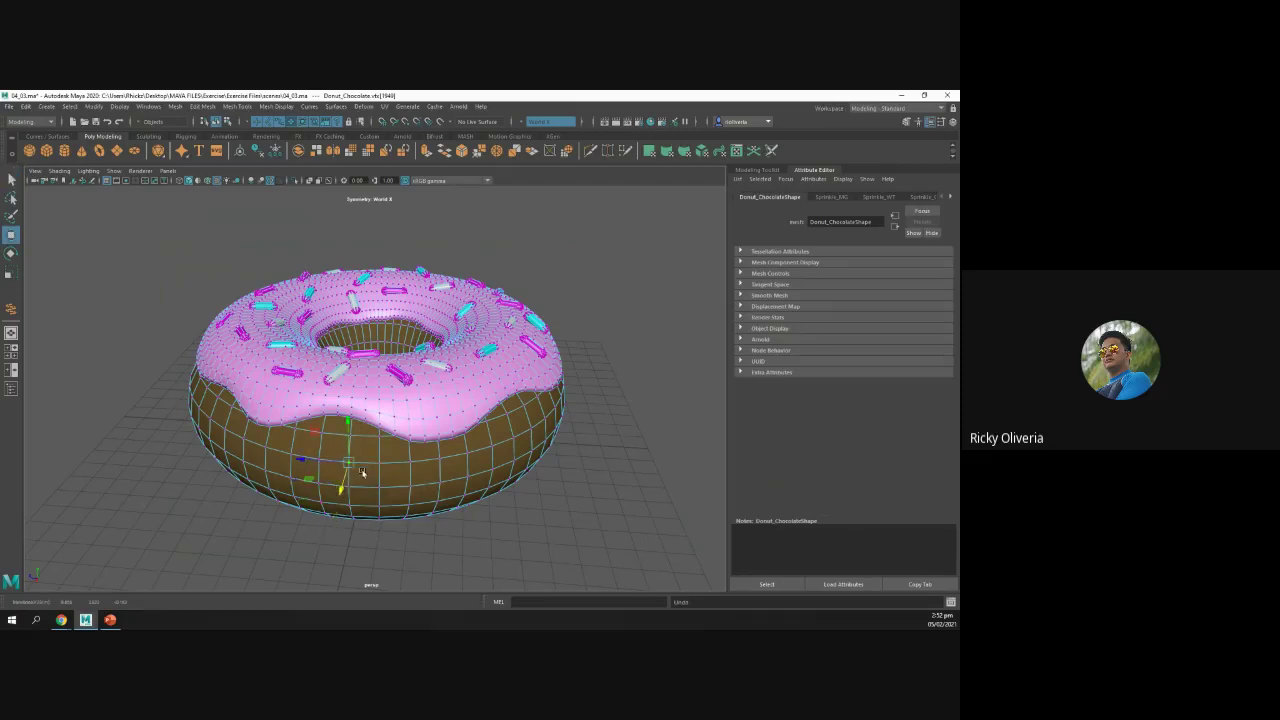
pyautogui.click(379, 465)
pyautogui.moveTo(373, 491); pyautogui.dragTo(368, 518)
pyautogui.hotkey('ctrl', 'z')
pyautogui.keyDown('alt'); pyautogui.moveTo(311, 527); pyautogui.dragTo(352, 535); pyautogui.keyUp('alt')
pyautogui.hotkey('ctrl', 'z')
pyautogui.hotkey('ctrl', 'z')
# Step: Select the horizontal loop of vertices running around the side of the chocolate base
pyautogui.click(440, 519)
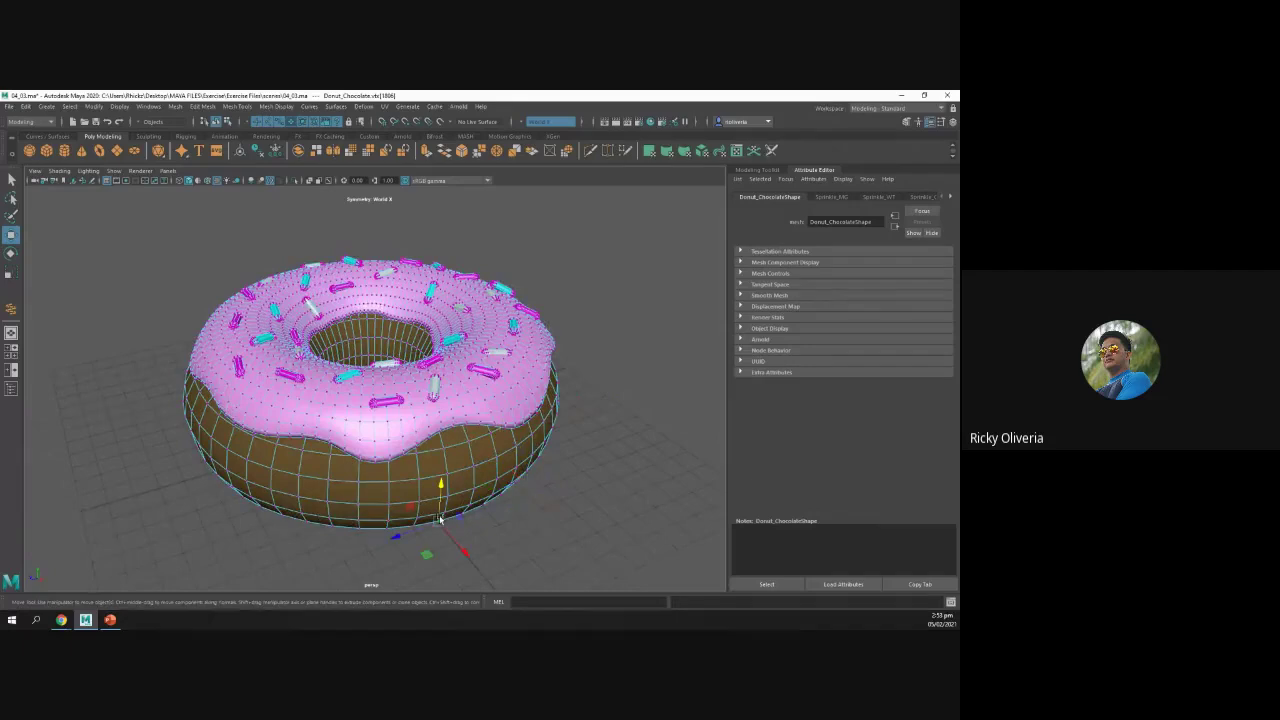
pyautogui.scroll(2, 441, 522)
pyautogui.keyDown('alt'); pyautogui.moveTo(371, 494); pyautogui.dragTo(412, 463); pyautogui.keyUp('alt')
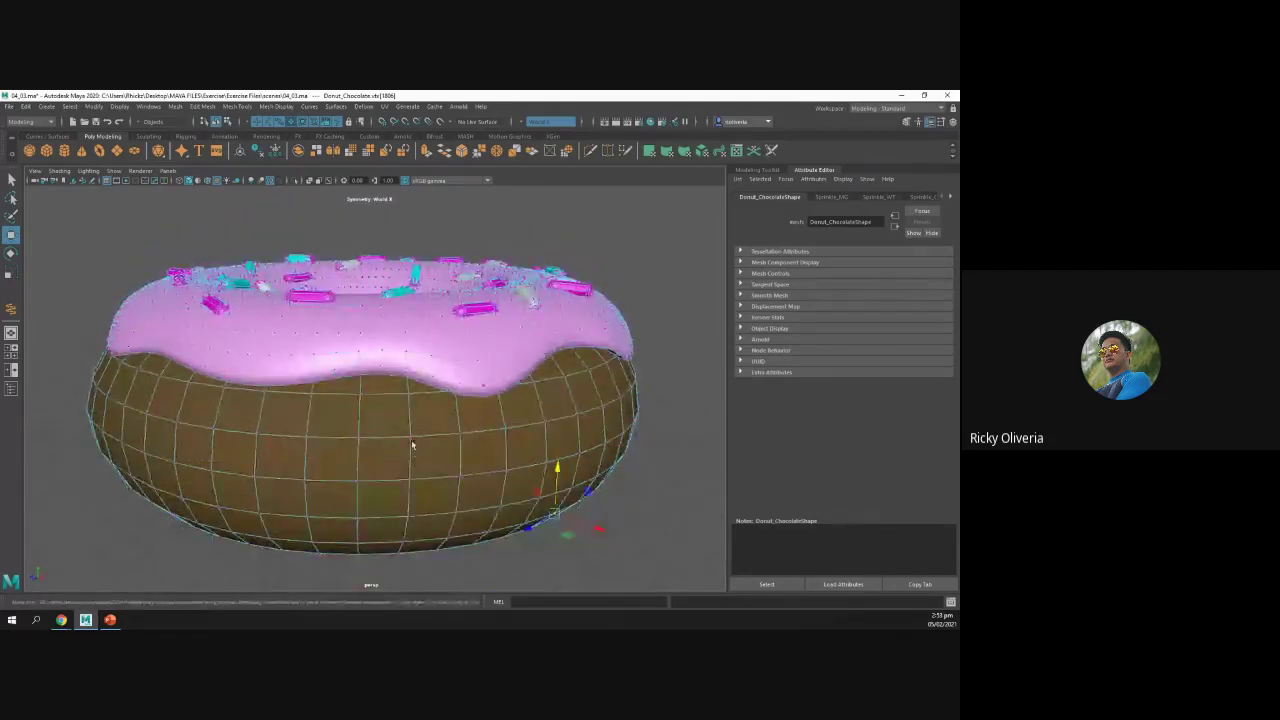
pyautogui.doubleClick(411, 438)
pyautogui.click(411, 438)
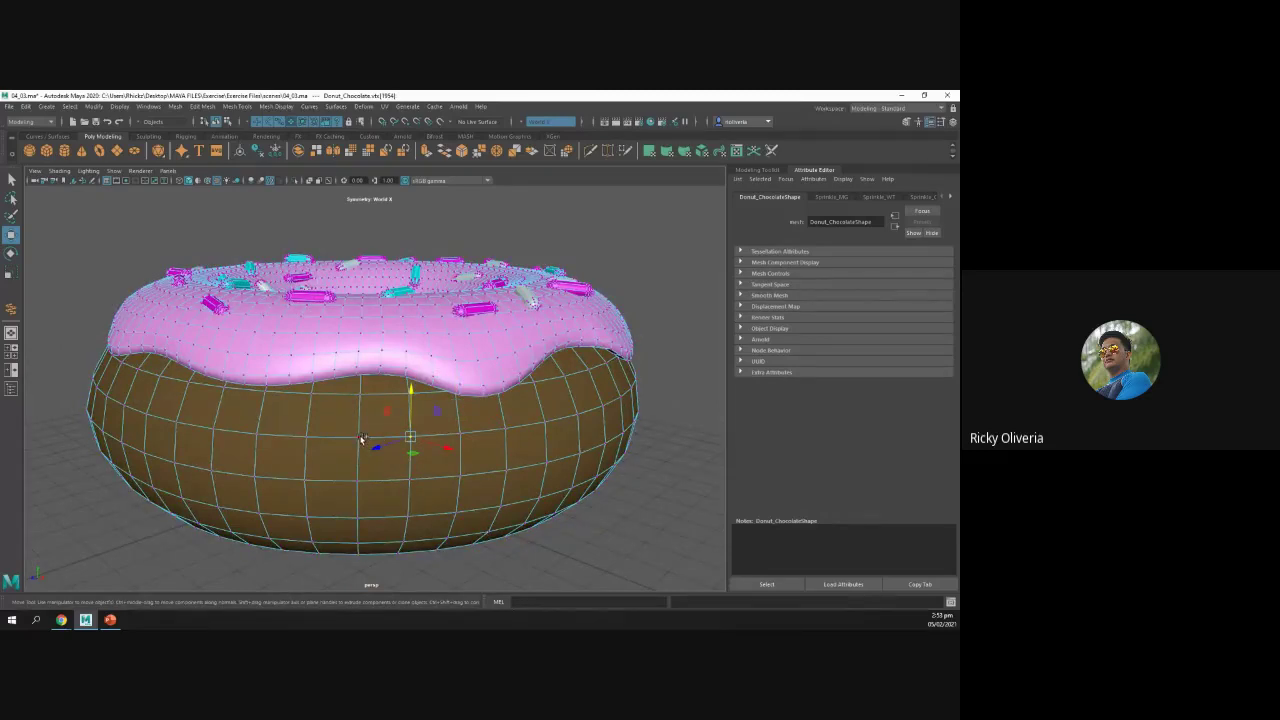
pyautogui.keyDown('shift'); pyautogui.doubleClick(362, 440); pyautogui.keyUp('shift')
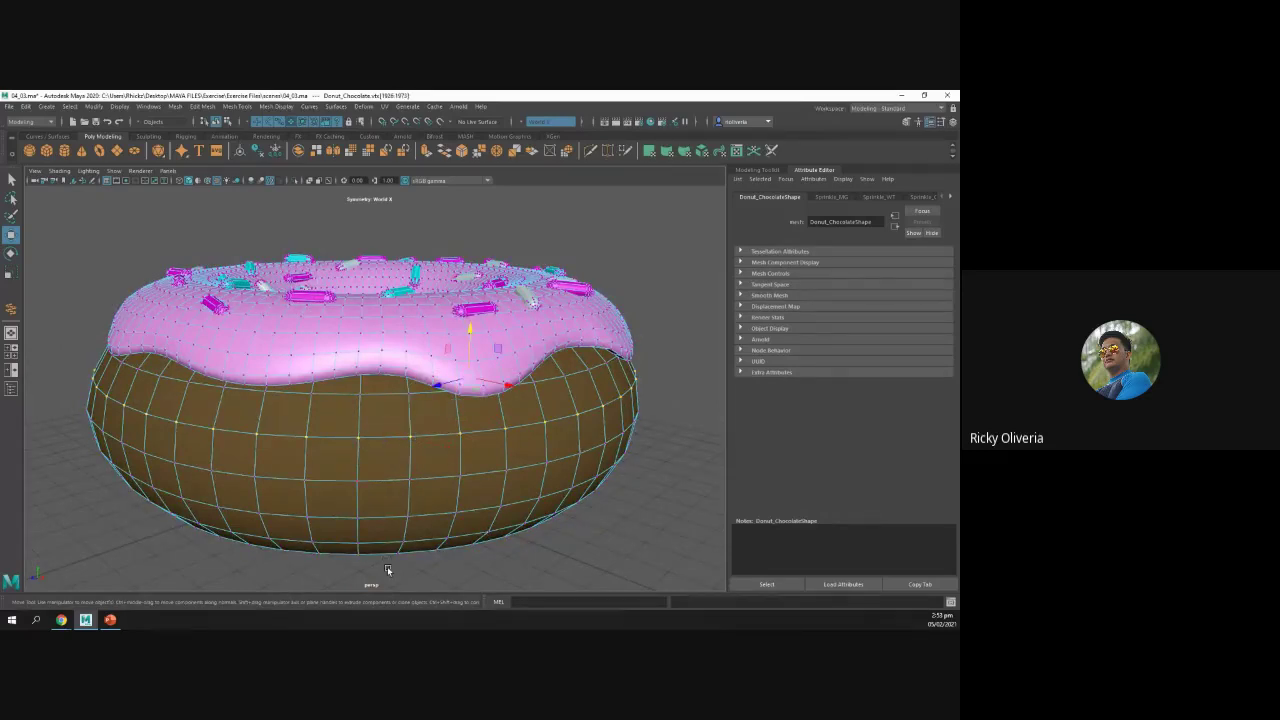
pyautogui.keyDown('alt'); pyautogui.moveTo(357, 466); pyautogui.dragTo(402, 488); pyautogui.keyUp('alt')
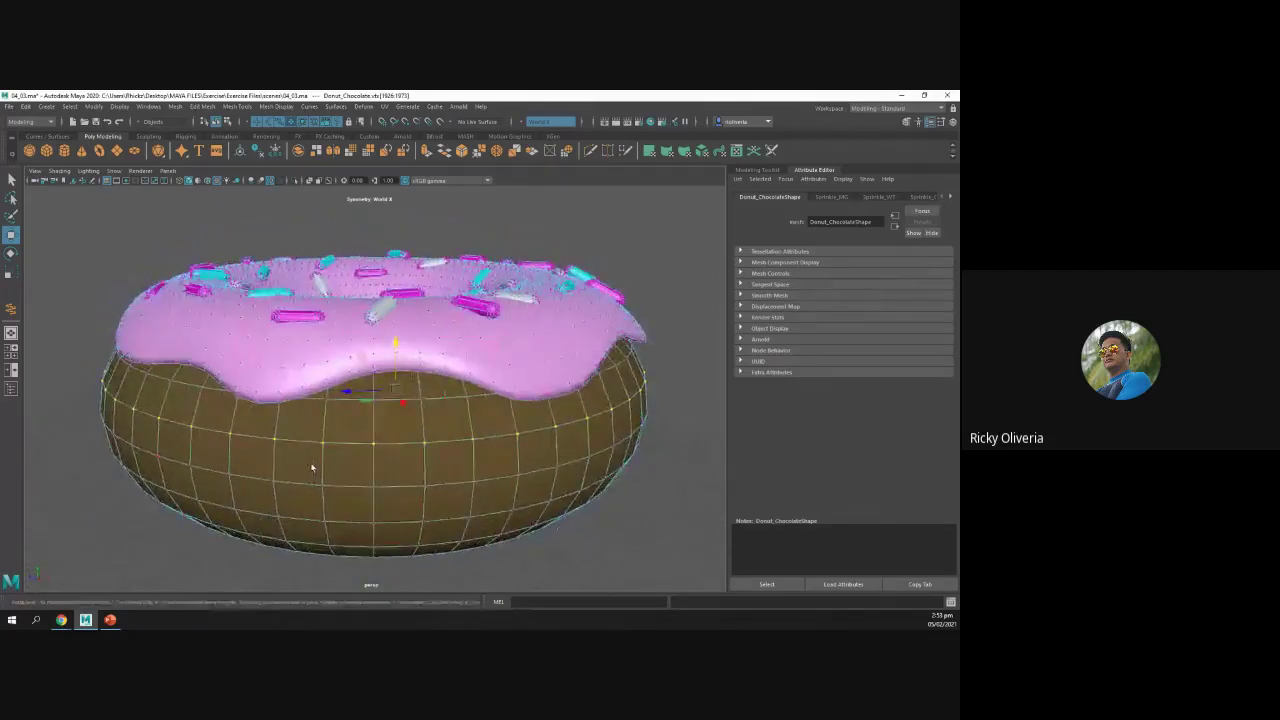
# Step: Replace the vertex loop selection with single vertices on the lower front of the chocolate base
pyautogui.click(426, 486)
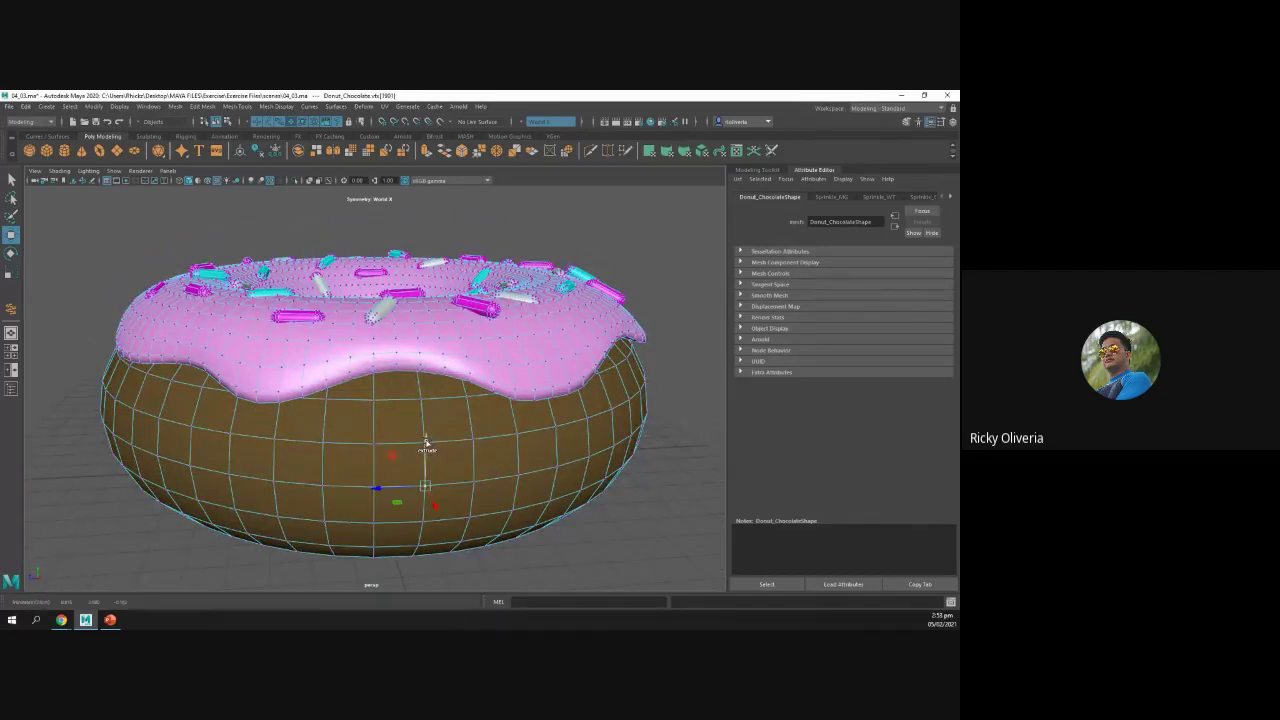
pyautogui.click(431, 563)
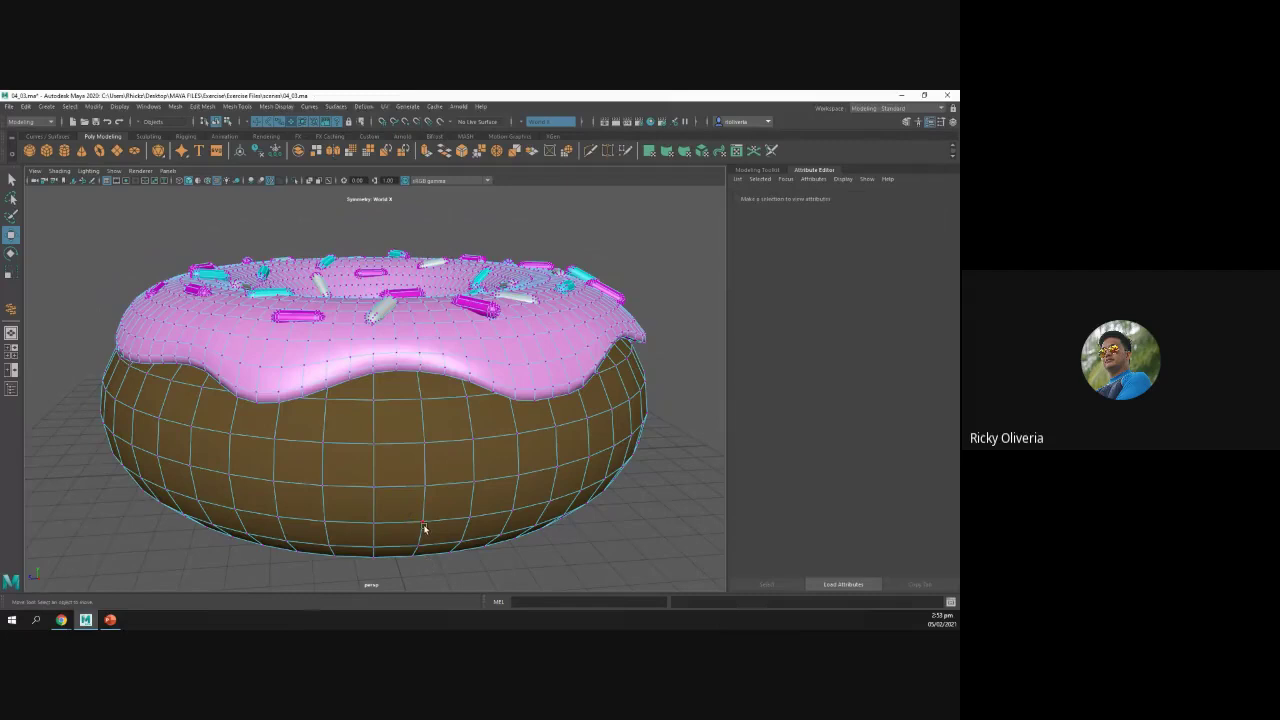
pyautogui.click(422, 524)
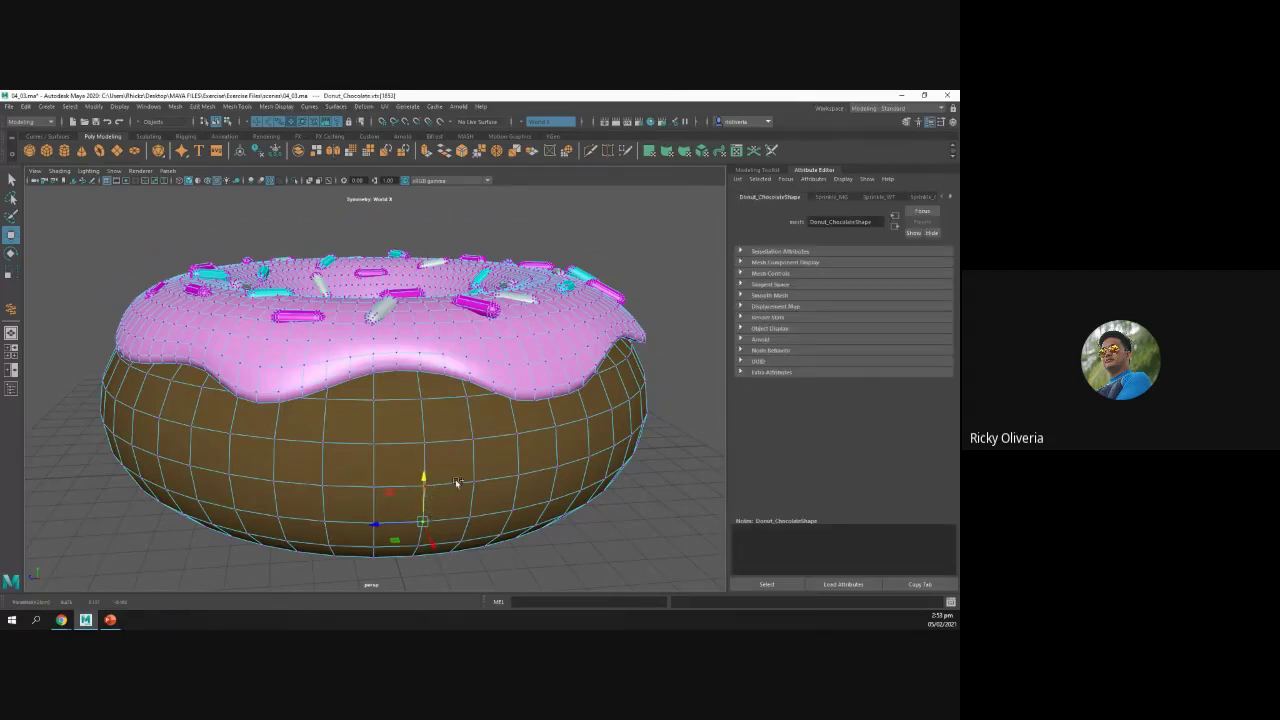
pyautogui.scroll(-2, 445, 487)
pyautogui.scroll(3, 436, 488)
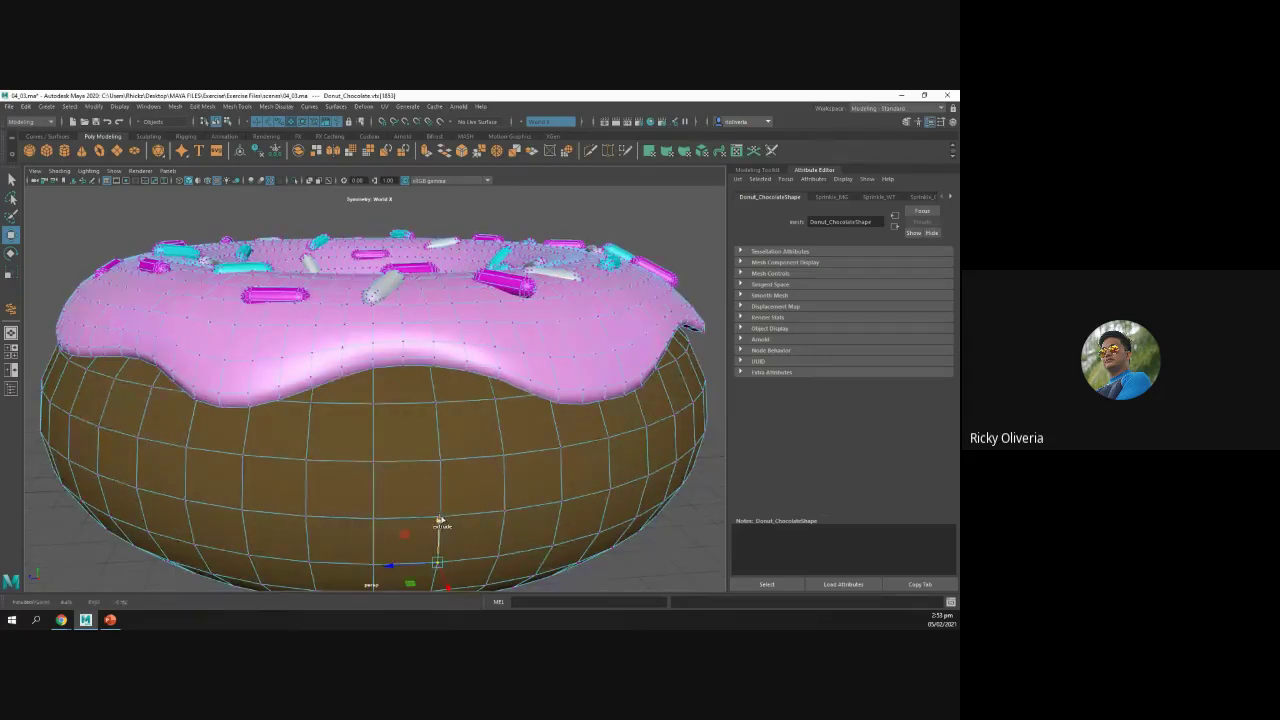
# Step: Switch the chocolate base to edge mode, select a front horizontal edge and extend the selection to nearby edges
pyautogui.rightClick(462, 466)
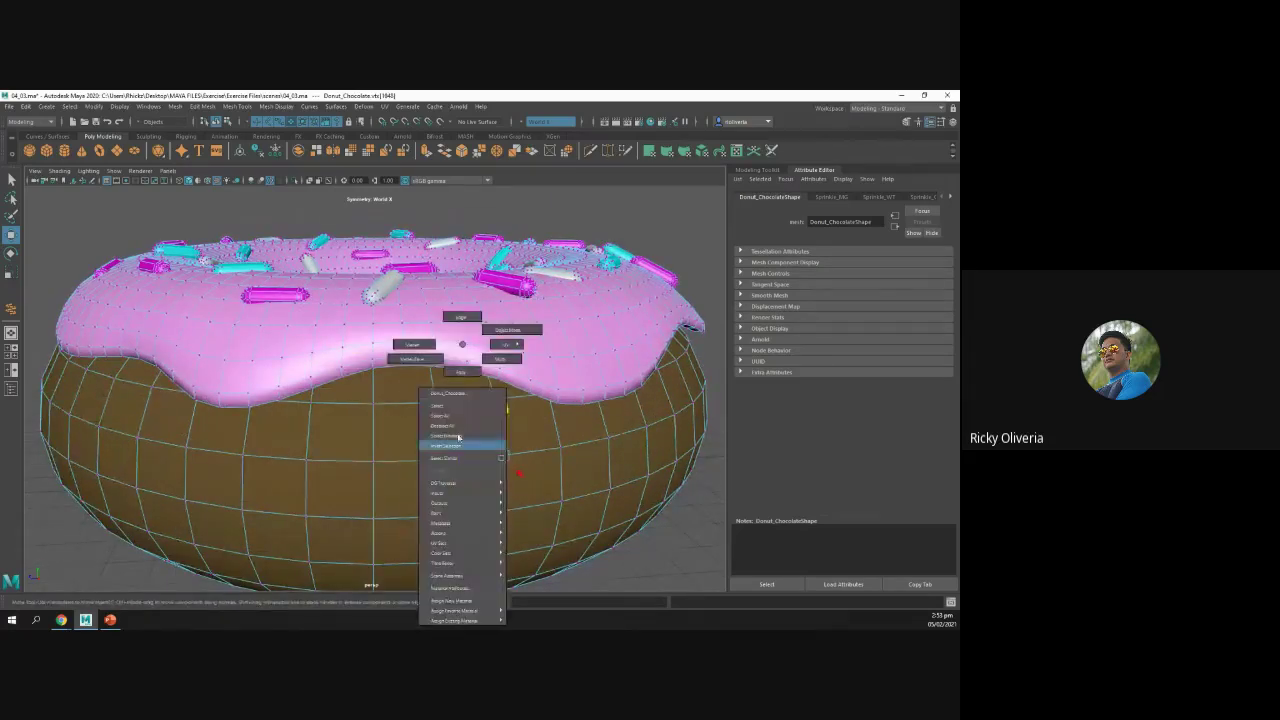
pyautogui.click(459, 320)
pyautogui.click(407, 461)
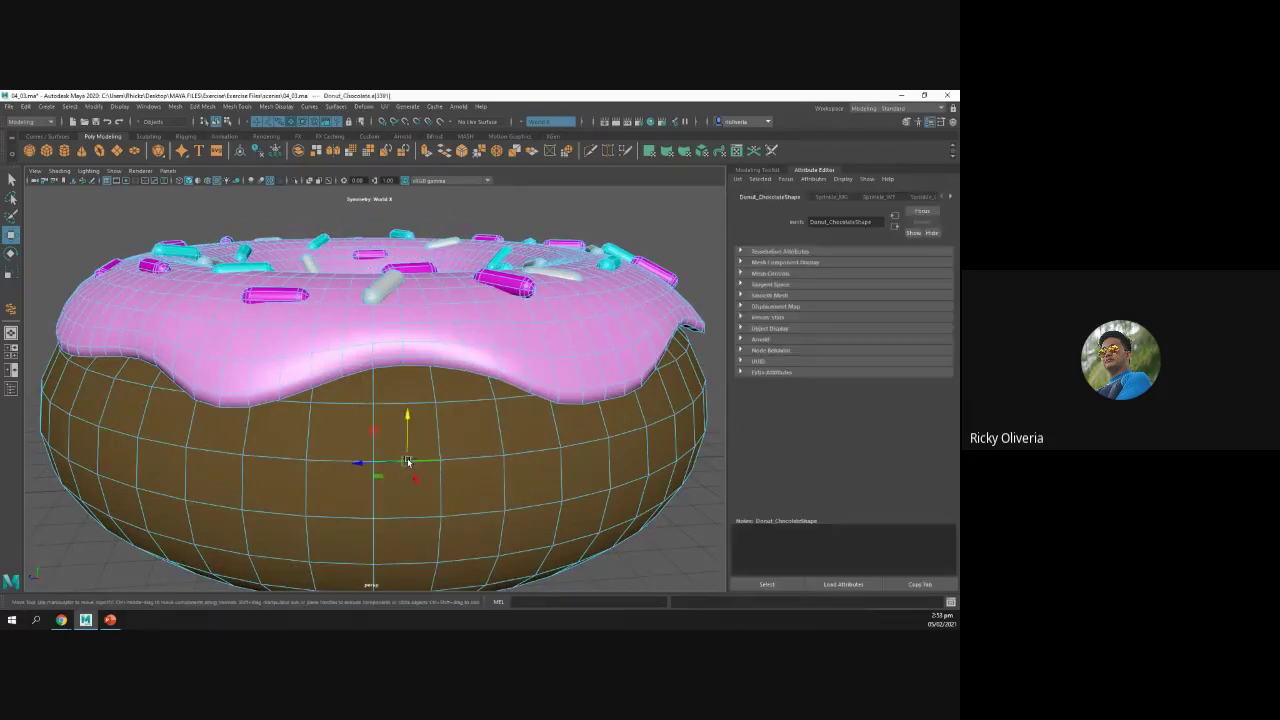
pyautogui.keyDown('shift'); pyautogui.doubleClick(407, 401); pyautogui.keyUp('shift')
pyautogui.keyDown('shift'); pyautogui.moveTo(418, 487); pyautogui.dragTo(426, 404); pyautogui.keyUp('shift')
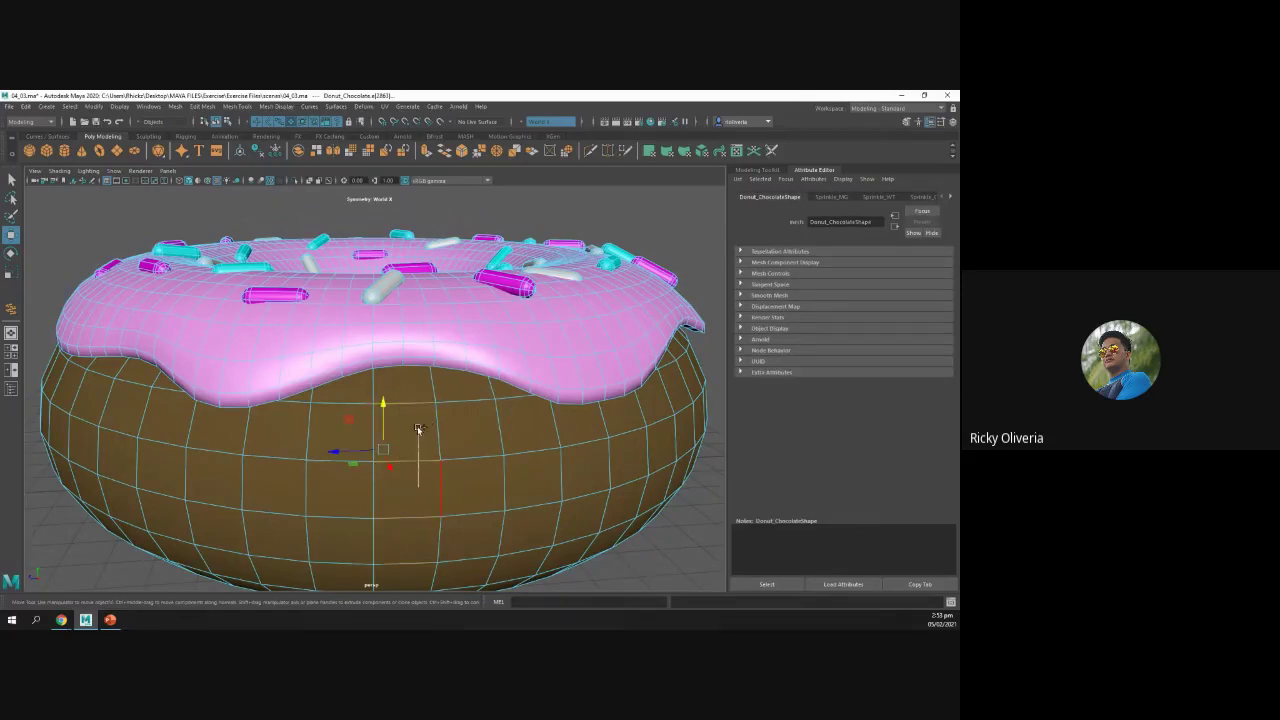
# Step: Select only one horizontal edge on the front of the chocolate base and pull it outward with the Move tool
pyautogui.click(405, 463)
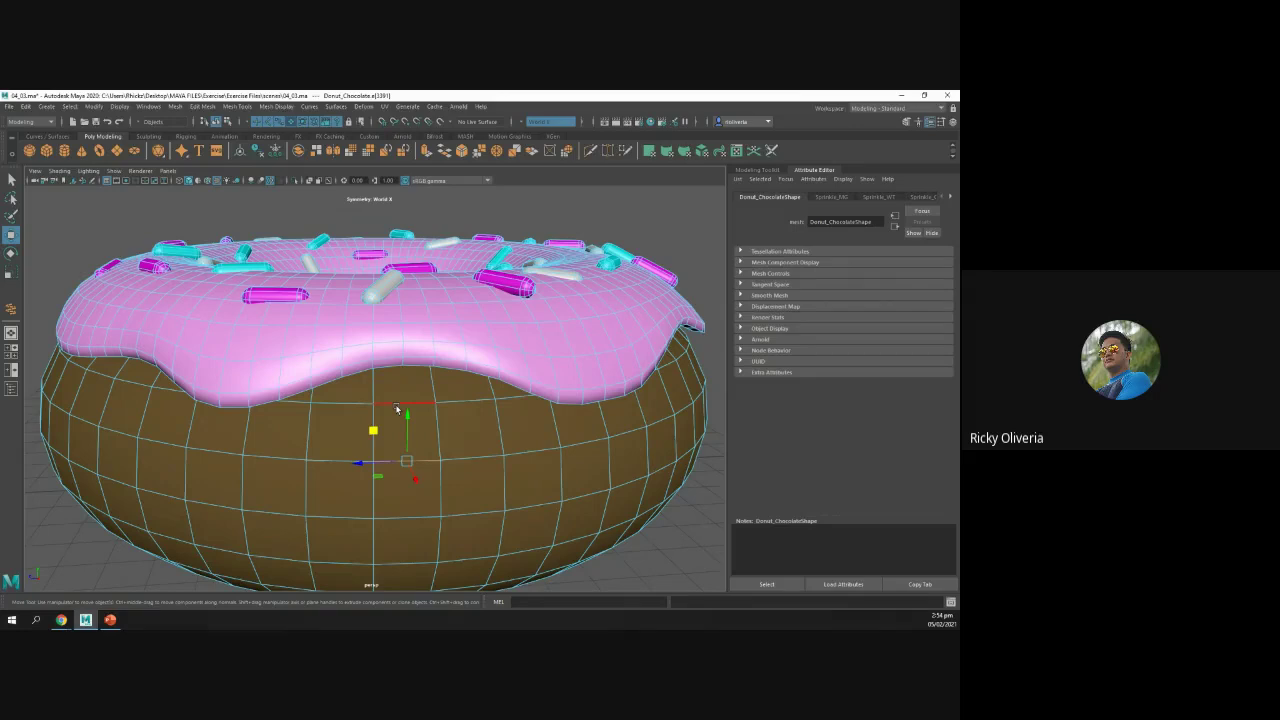
pyautogui.moveTo(404, 463)
pyautogui.mouseDown()
pyautogui.moveTo(431, 520)
pyautogui.moveTo(415, 472)
pyautogui.mouseUp()
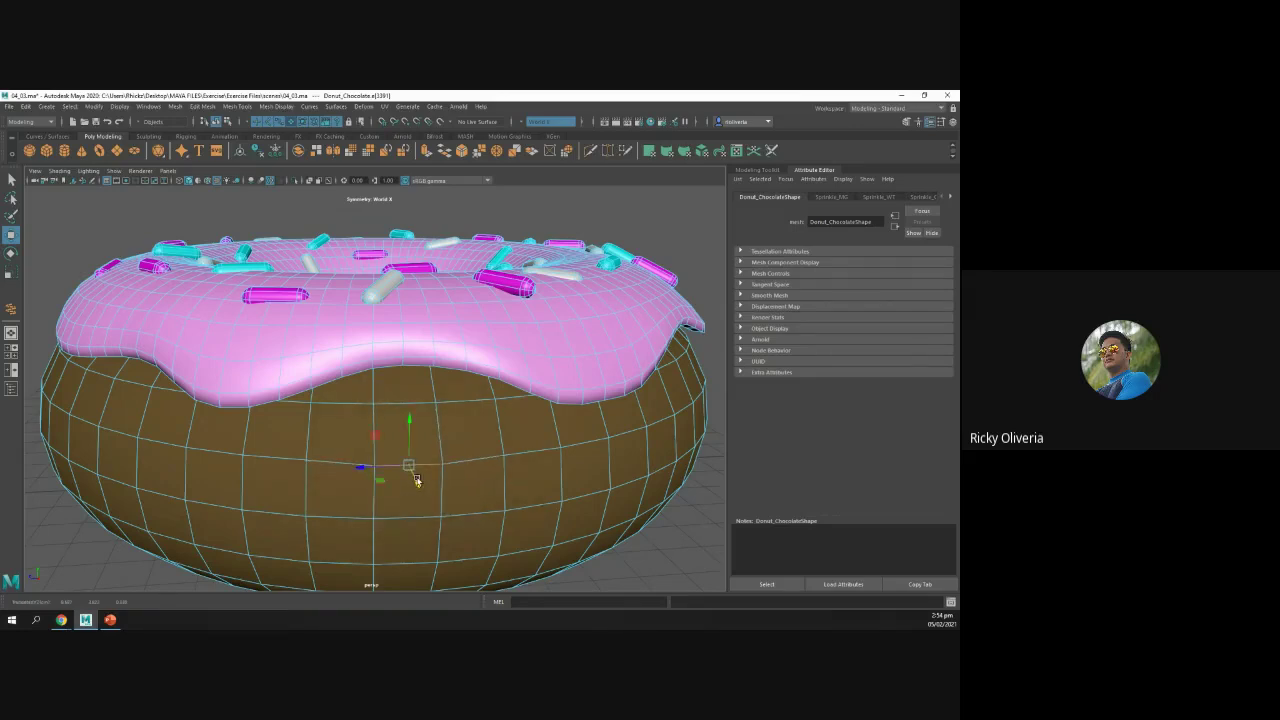
pyautogui.keyDown('alt'); pyautogui.moveTo(335, 467); pyautogui.dragTo(547, 447); pyautogui.keyUp('alt')
pyautogui.keyDown('alt'); pyautogui.moveTo(547, 447); pyautogui.dragTo(399, 386, button='middle'); pyautogui.keyUp('alt')
pyautogui.moveTo(557, 367)
pyautogui.mouseDown()
pyautogui.moveTo(588, 371)
pyautogui.moveTo(570, 372)
pyautogui.mouseUp()
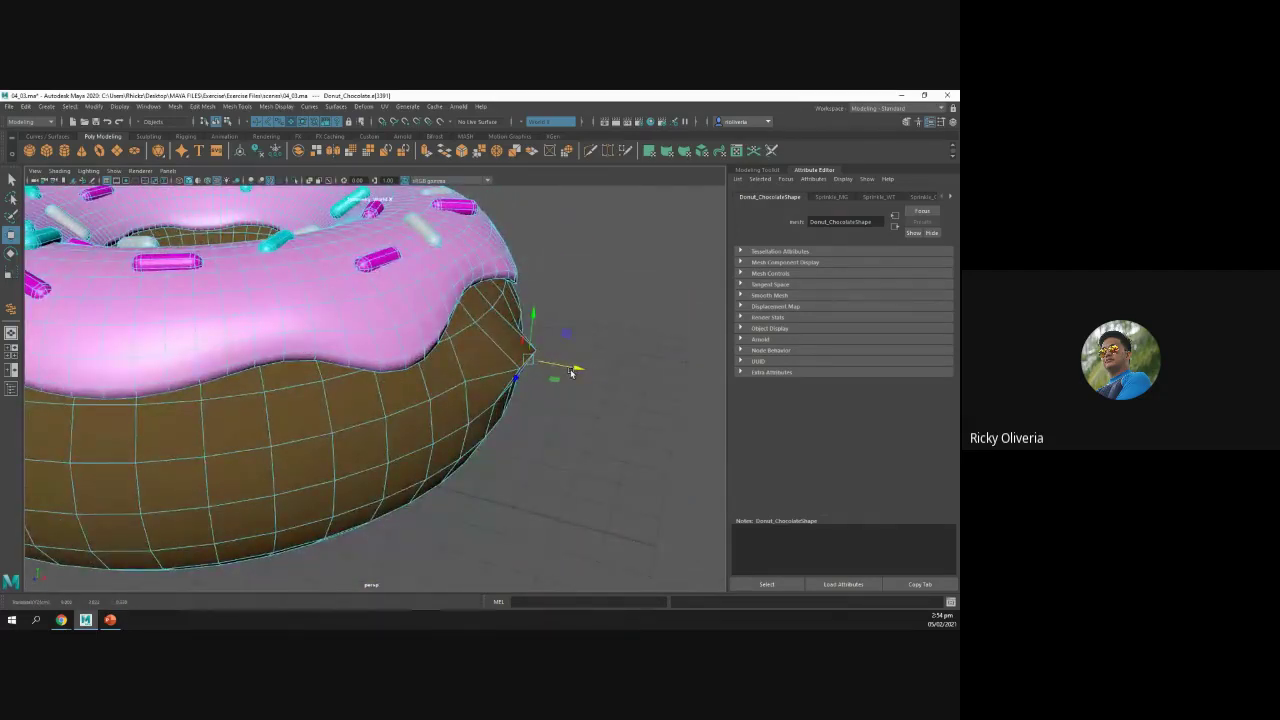
# Step: Try rotating the pulled-out edge, undo the edge edits and clear the selection
pyautogui.press('e')
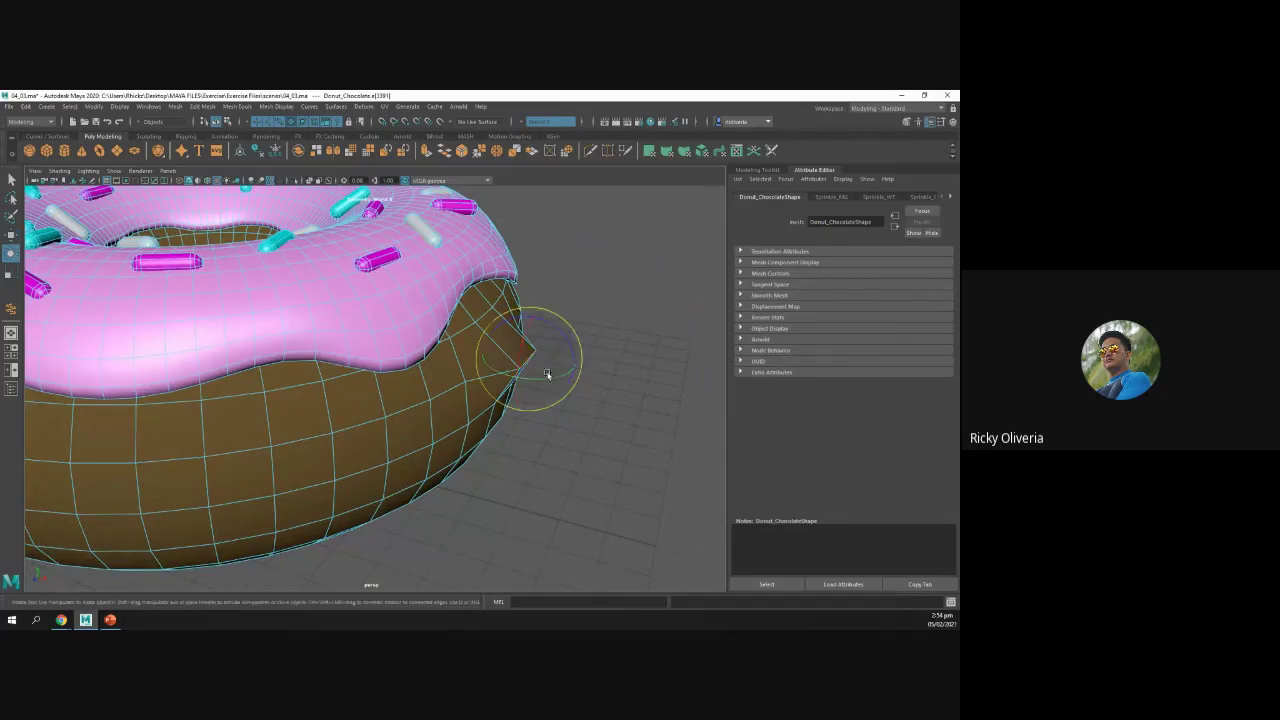
pyautogui.moveTo(515, 358)
pyautogui.mouseDown()
pyautogui.moveTo(528, 333)
pyautogui.moveTo(532, 355)
pyautogui.mouseUp()
pyautogui.click(587, 454)
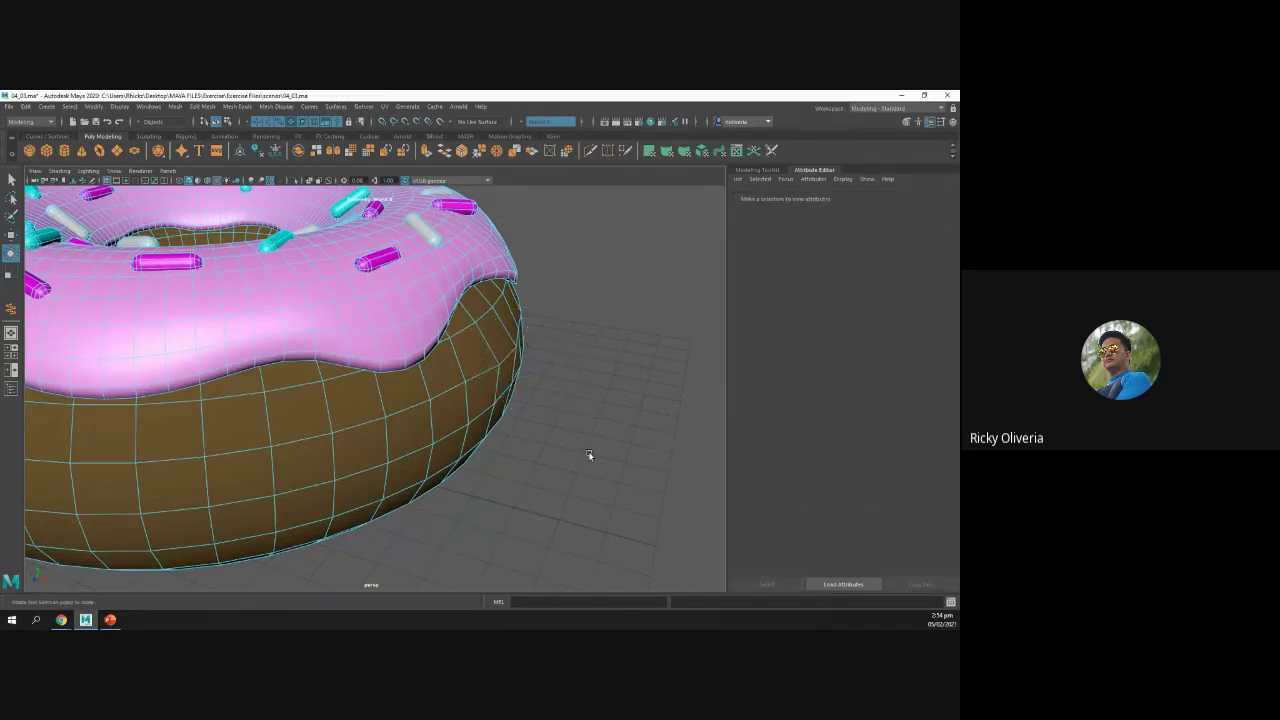
# Step: Select another horizontal edge on the side of the chocolate base and activate the Move tool
pyautogui.keyDown('alt'); pyautogui.moveTo(517, 446); pyautogui.dragTo(392, 471); pyautogui.keyUp('alt')
pyautogui.click(391, 471)
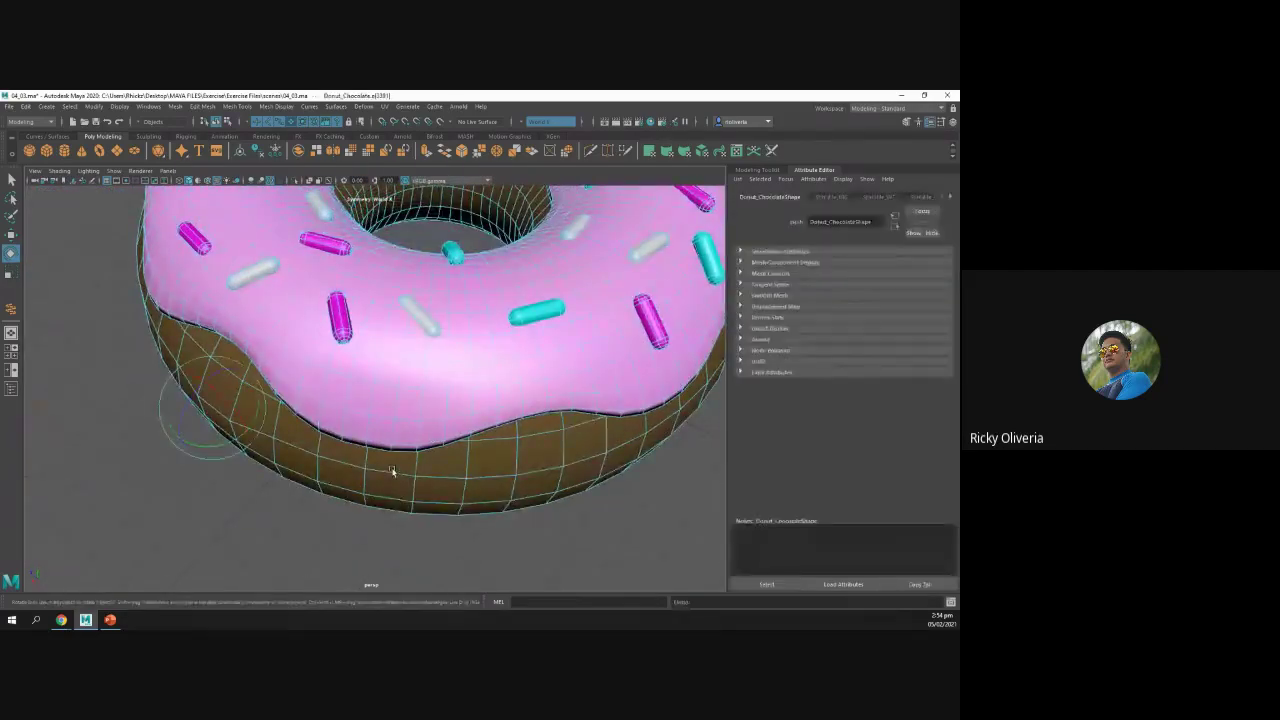
pyautogui.keyDown('alt'); pyautogui.moveTo(146, 437); pyautogui.dragTo(250, 407); pyautogui.keyUp('alt')
pyautogui.click(250, 402)
pyautogui.press('w')
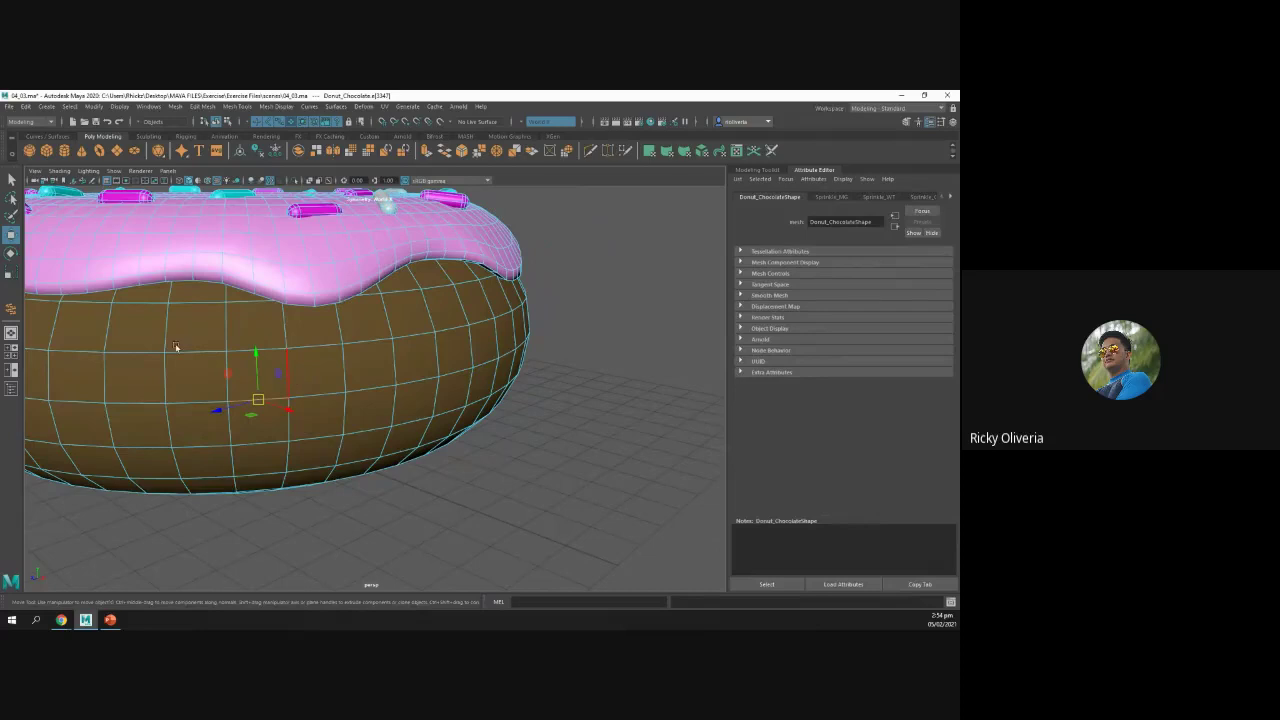
# Step: With the Select tool, pick individual edges on the side of the chocolate base and try edge loop selection
pyautogui.click(11, 179)
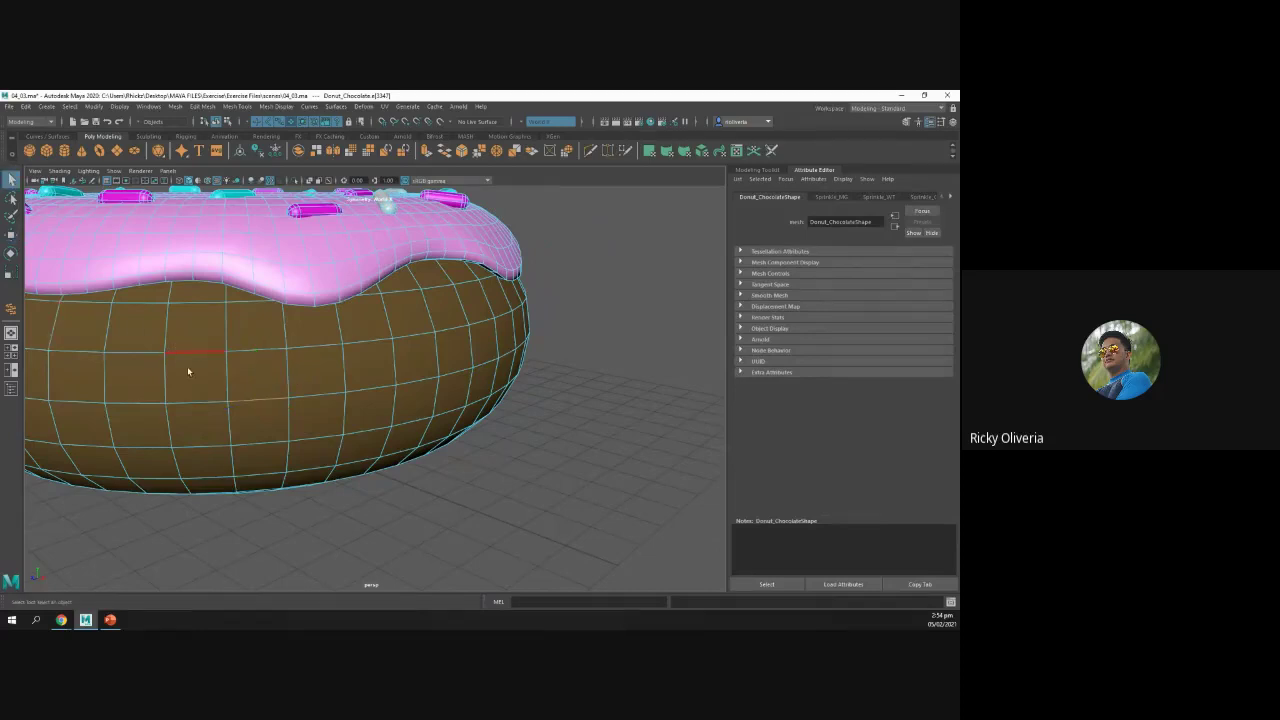
pyautogui.click(212, 402)
pyautogui.click(270, 352)
pyautogui.doubleClick(322, 344)
pyautogui.click(333, 397)
pyautogui.doubleClick(416, 427)
# Step: Switch the chocolate base to face mode and select single faces on its side
pyautogui.moveTo(324, 375); pyautogui.dragTo(327, 378, button='right')
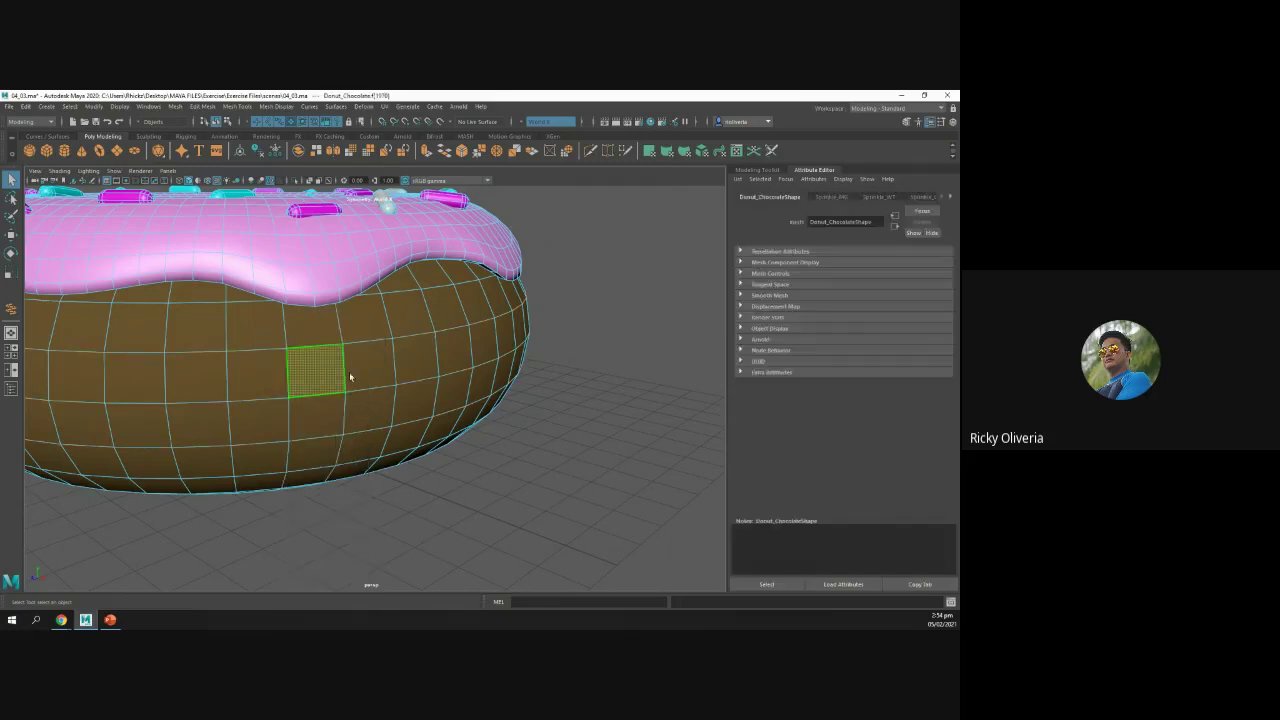
pyautogui.click(362, 415)
pyautogui.click(283, 412)
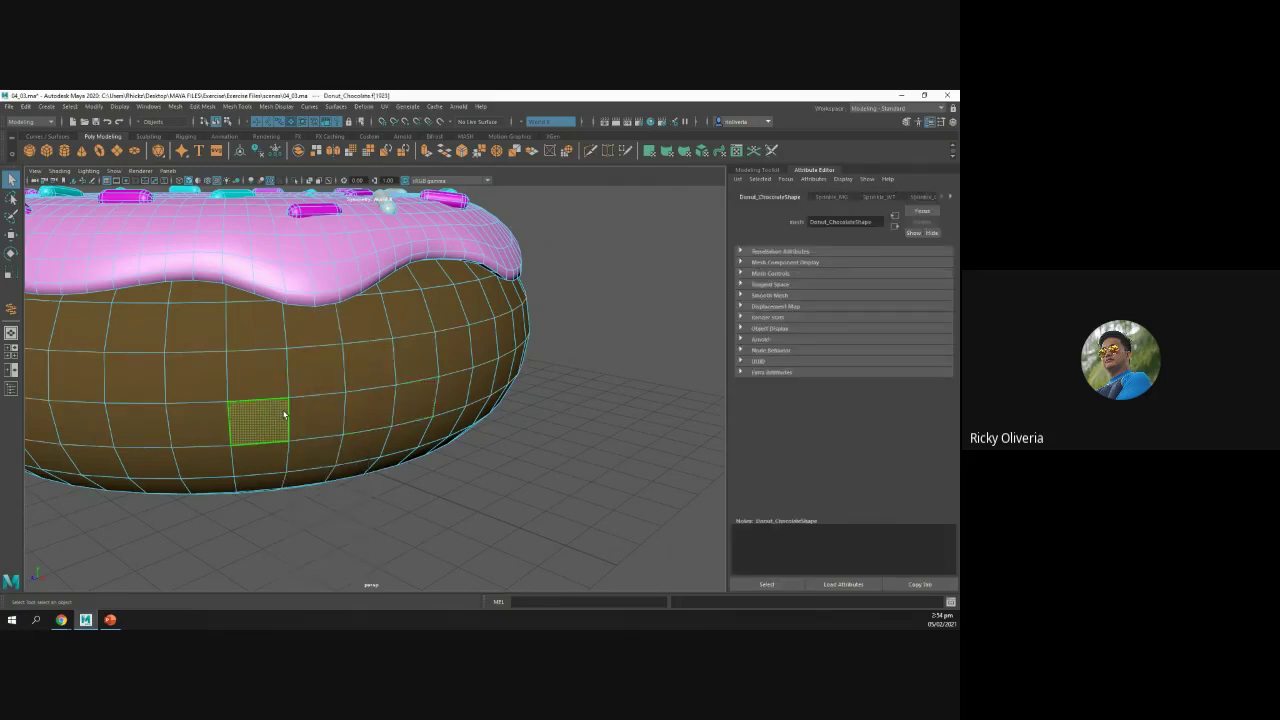
# Step: Try moving and rotating the selected face on the lower side of the chocolate base, undoing each transformation
pyautogui.press('w')
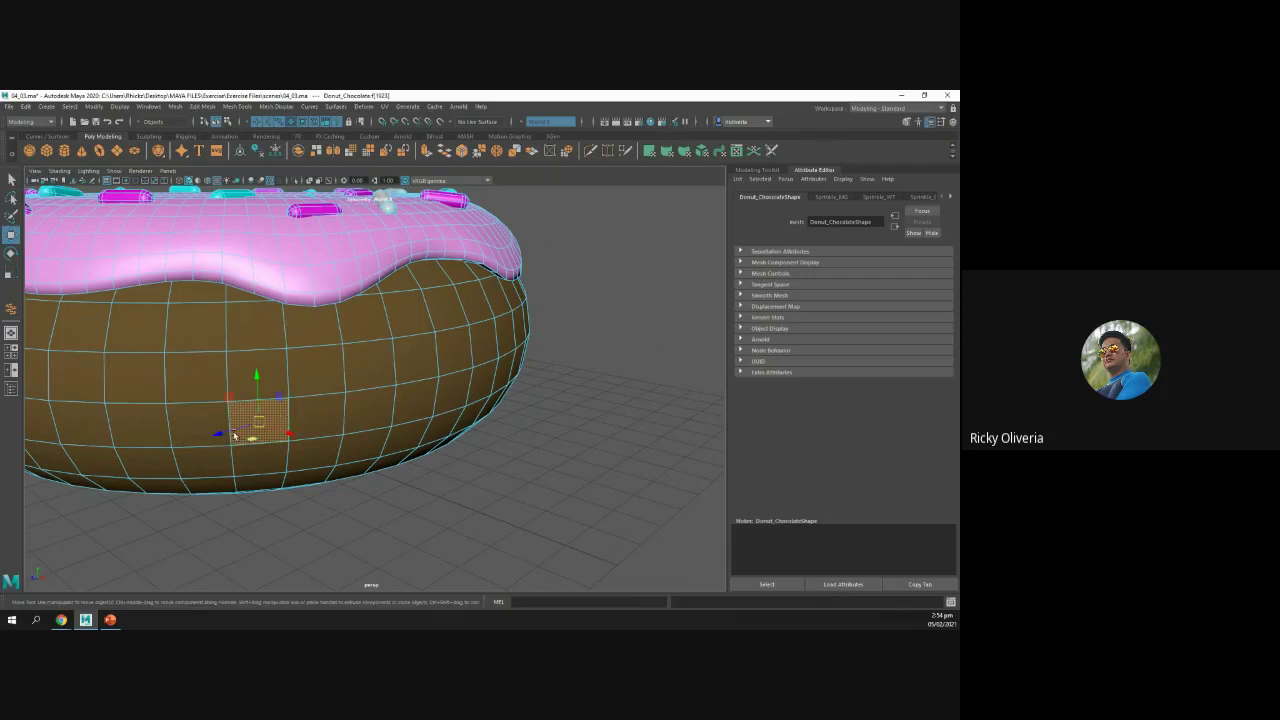
pyautogui.moveTo(222, 432); pyautogui.dragTo(123, 469)
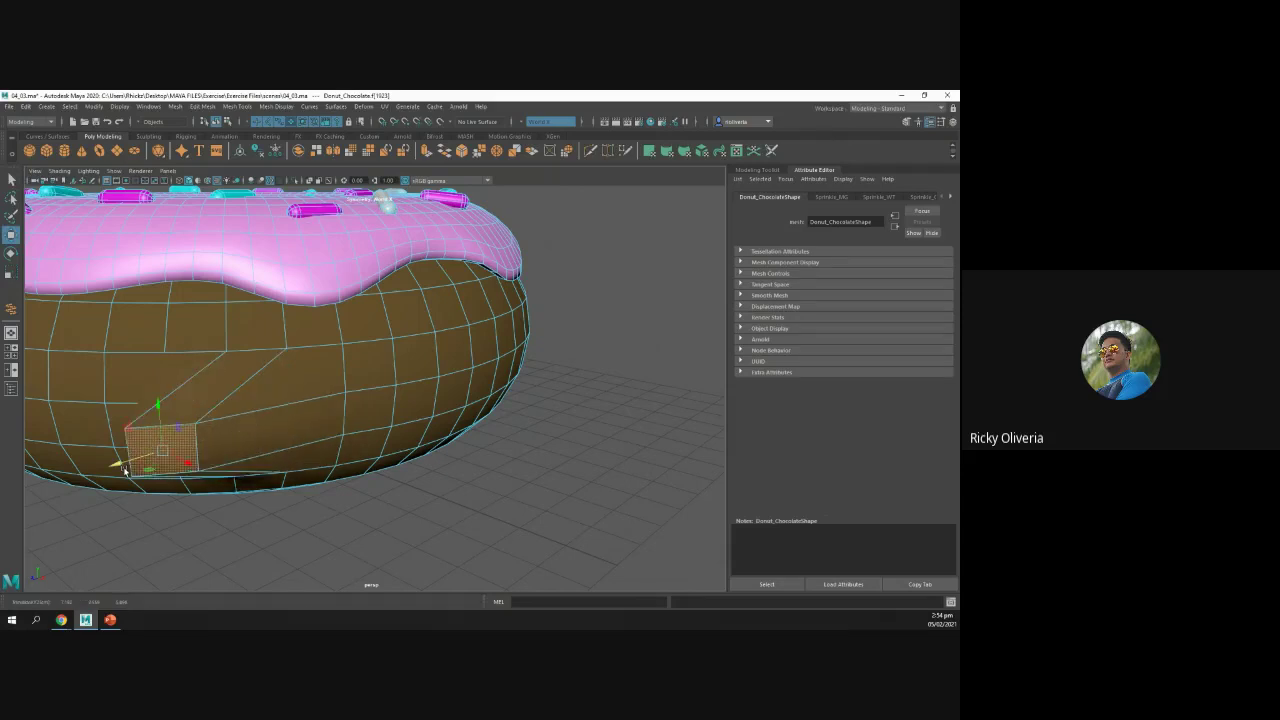
pyautogui.hotkey('ctrl', 'z')
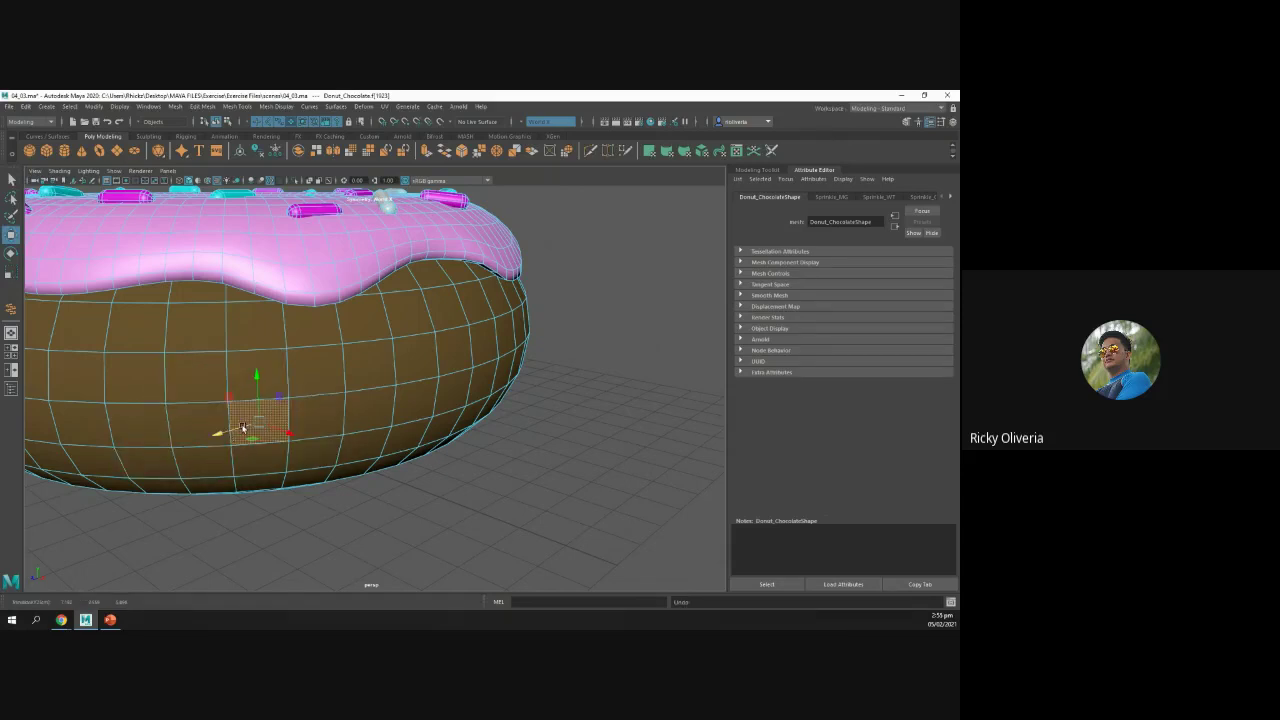
pyautogui.press('e')
pyautogui.moveTo(226, 415); pyautogui.dragTo(214, 460)
pyautogui.hotkey('ctrl', 'z')
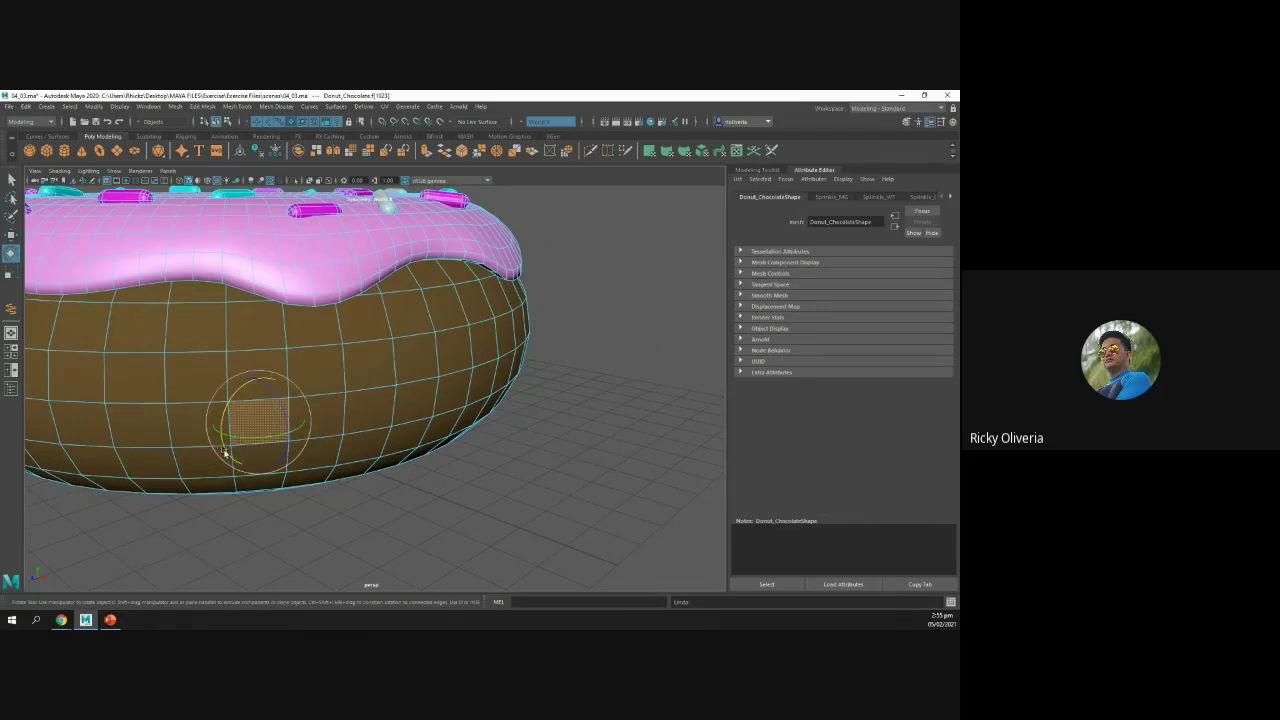
# Step: Using the Select tool, pick single faces on the side of the chocolate base and try selecting face loops and connected faces
pyautogui.click(326, 430)
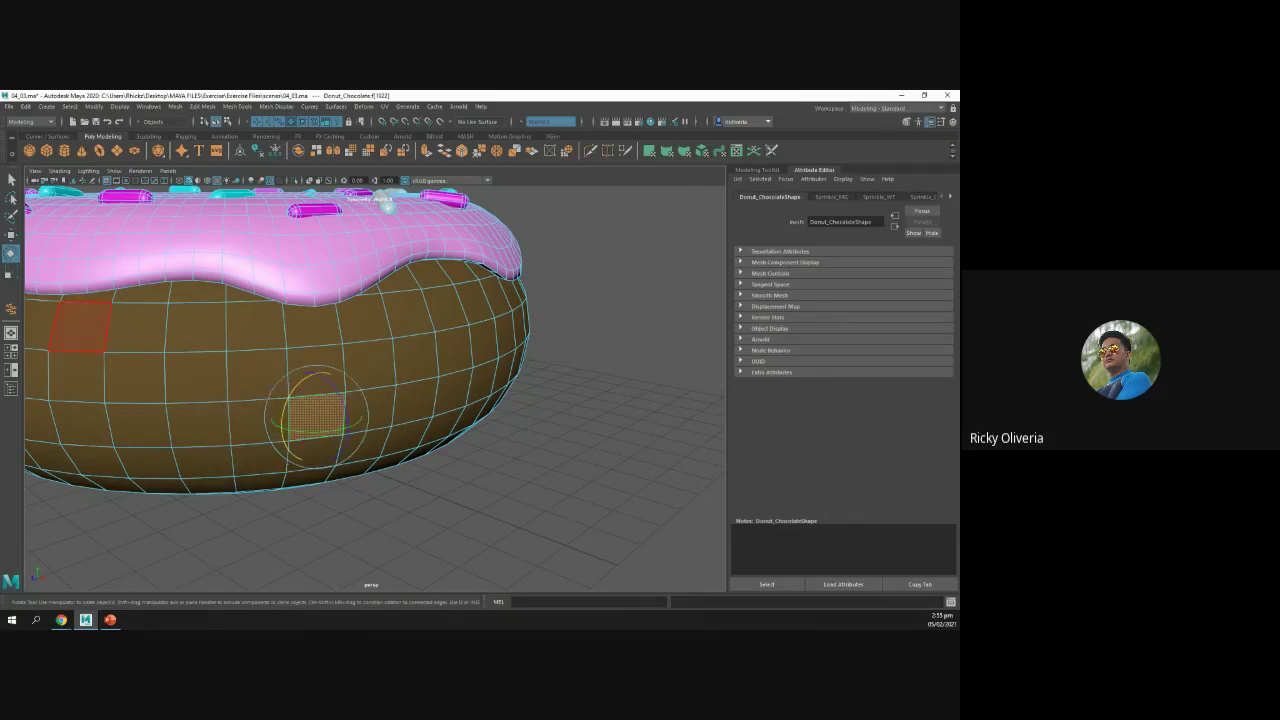
pyautogui.press('q')
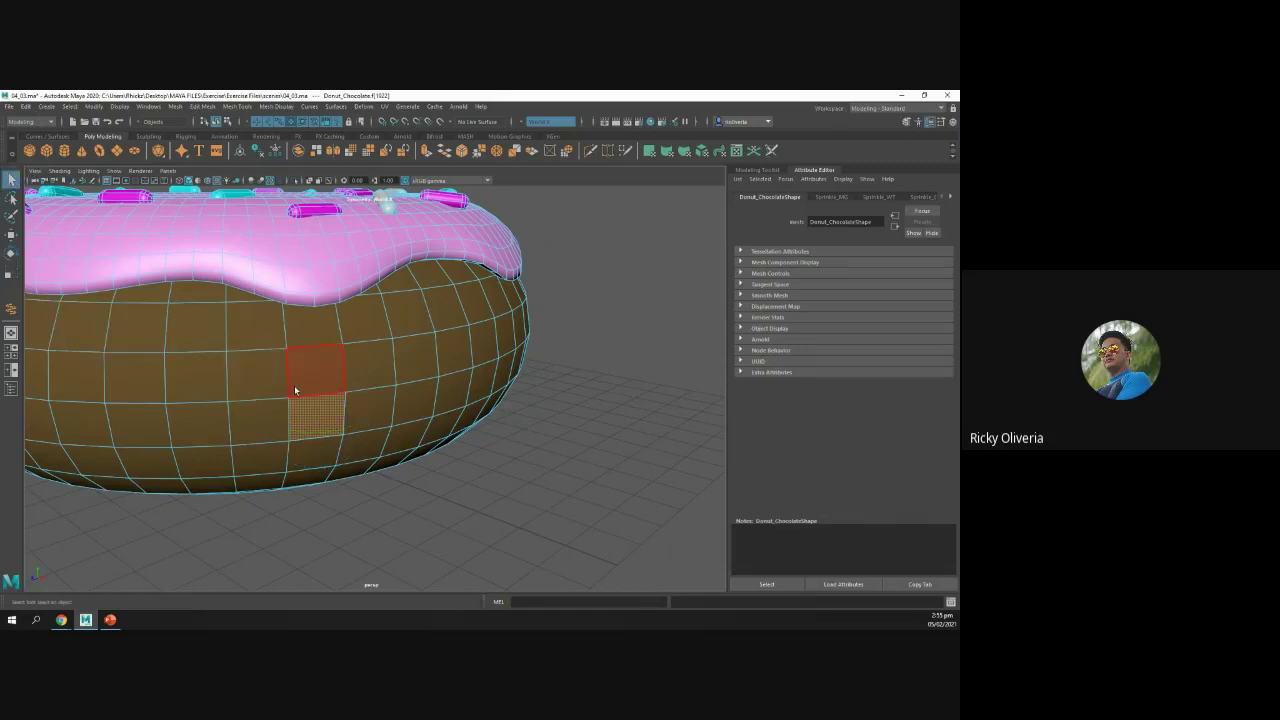
pyautogui.doubleClick(370, 376)
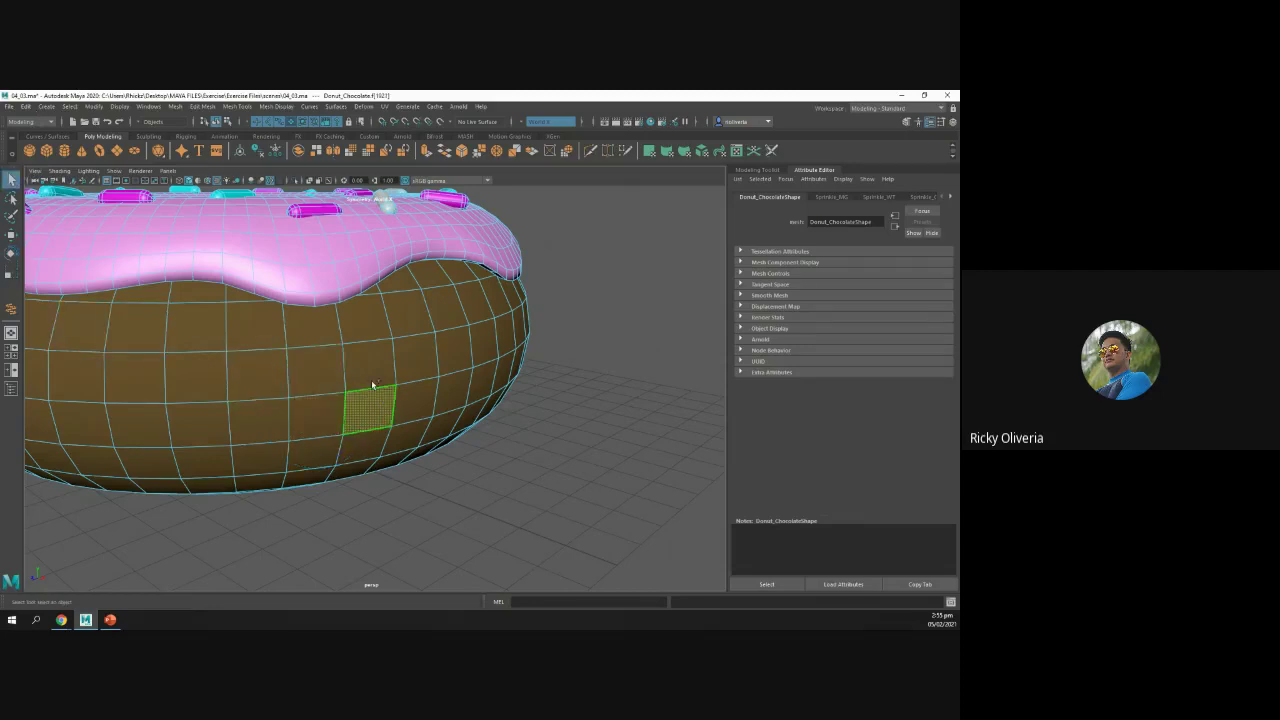
pyautogui.click(320, 425)
pyautogui.doubleClick(258, 420)
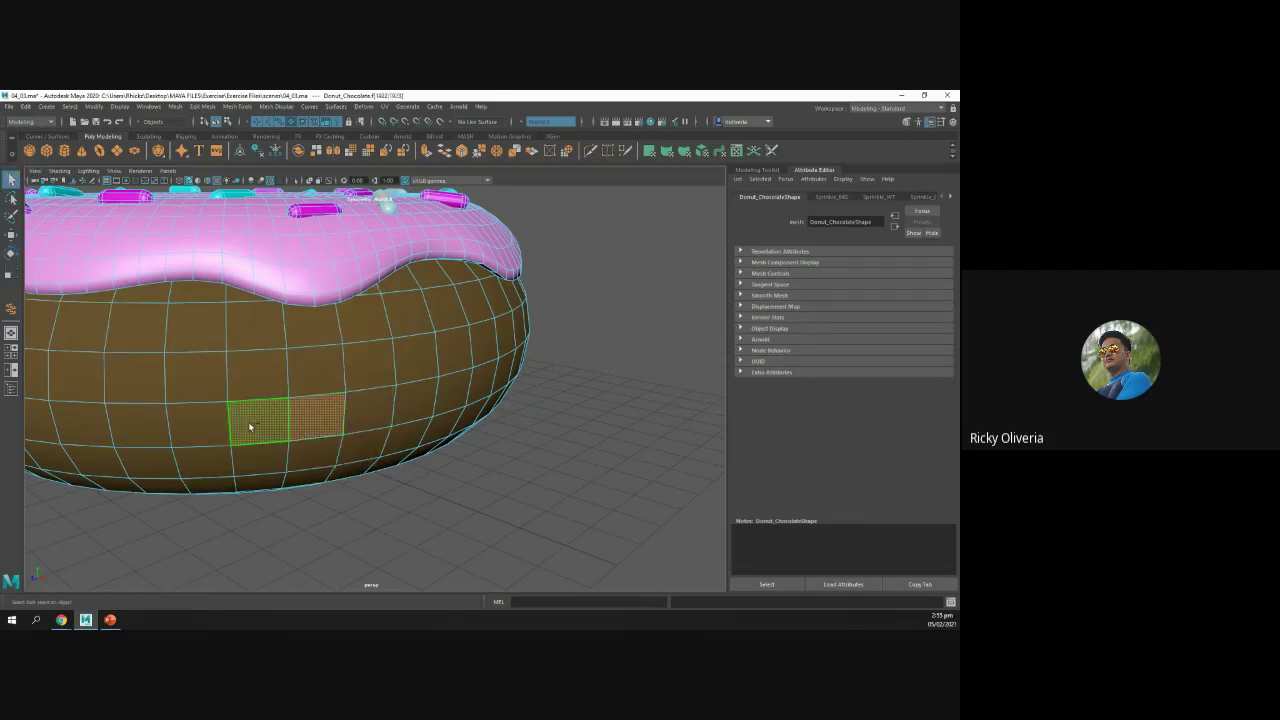
pyautogui.click(408, 310)
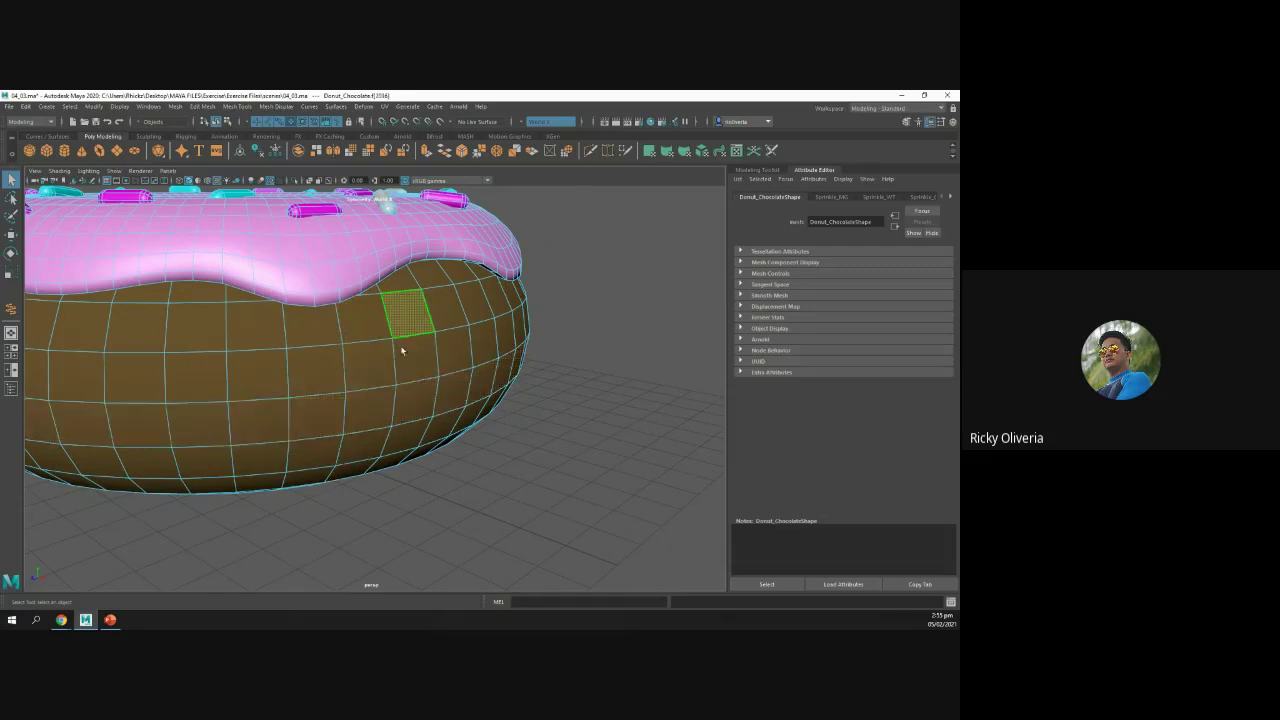
pyautogui.keyDown('shift'); pyautogui.doubleClick(310, 417); pyautogui.keyUp('shift')
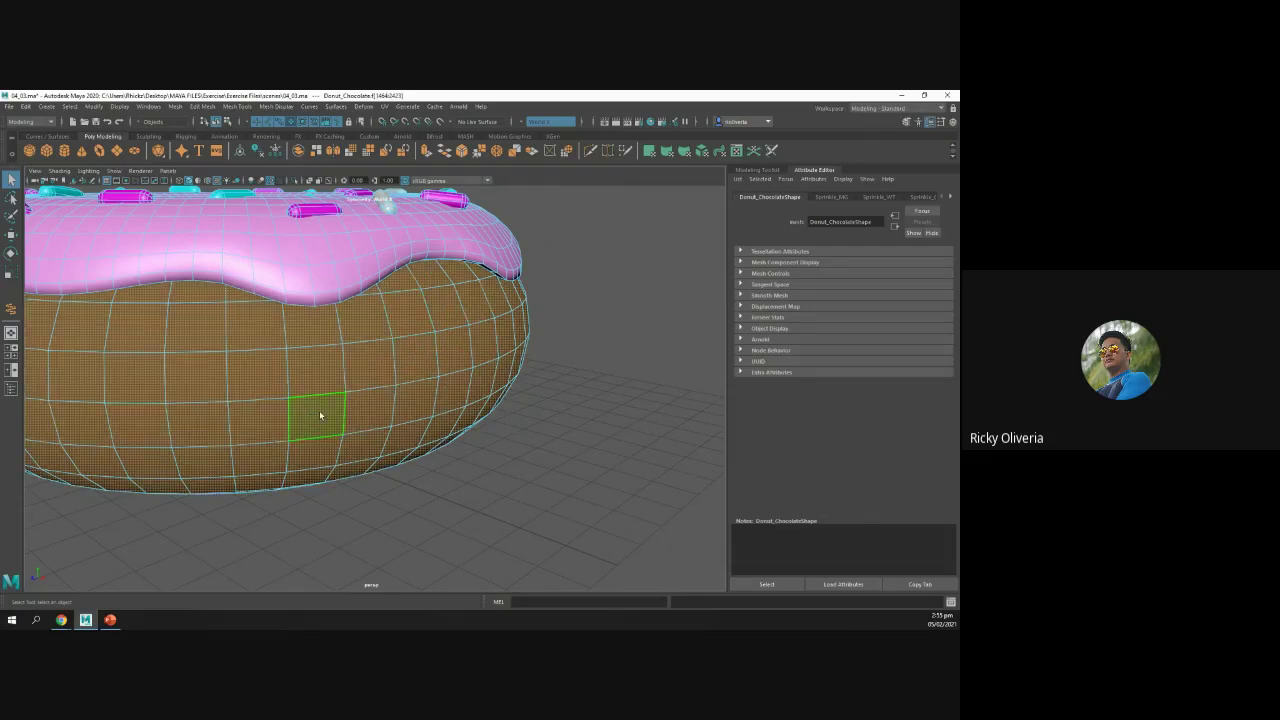
# Step: Select six separate faces together on the side of the chocolate base by adding each to the selection
pyautogui.click(320, 415)
pyautogui.keyDown('shift'); pyautogui.click(368, 365); pyautogui.keyUp('shift')
pyautogui.keyDown('shift'); pyautogui.click(405, 313); pyautogui.keyUp('shift')
pyautogui.keyDown('shift'); pyautogui.click(463, 368); pyautogui.keyUp('shift')
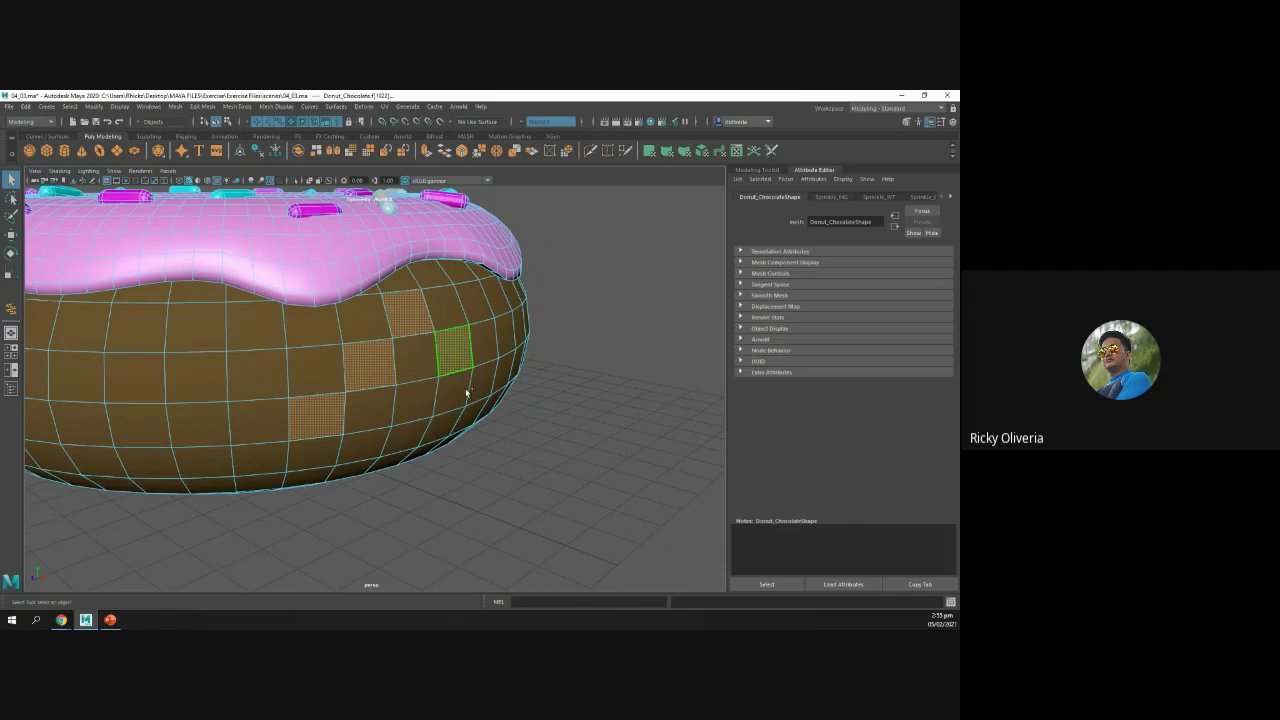
pyautogui.keyDown('shift'); pyautogui.click(452, 395); pyautogui.keyUp('shift')
pyautogui.keyDown('shift'); pyautogui.click(416, 402); pyautogui.keyUp('shift')
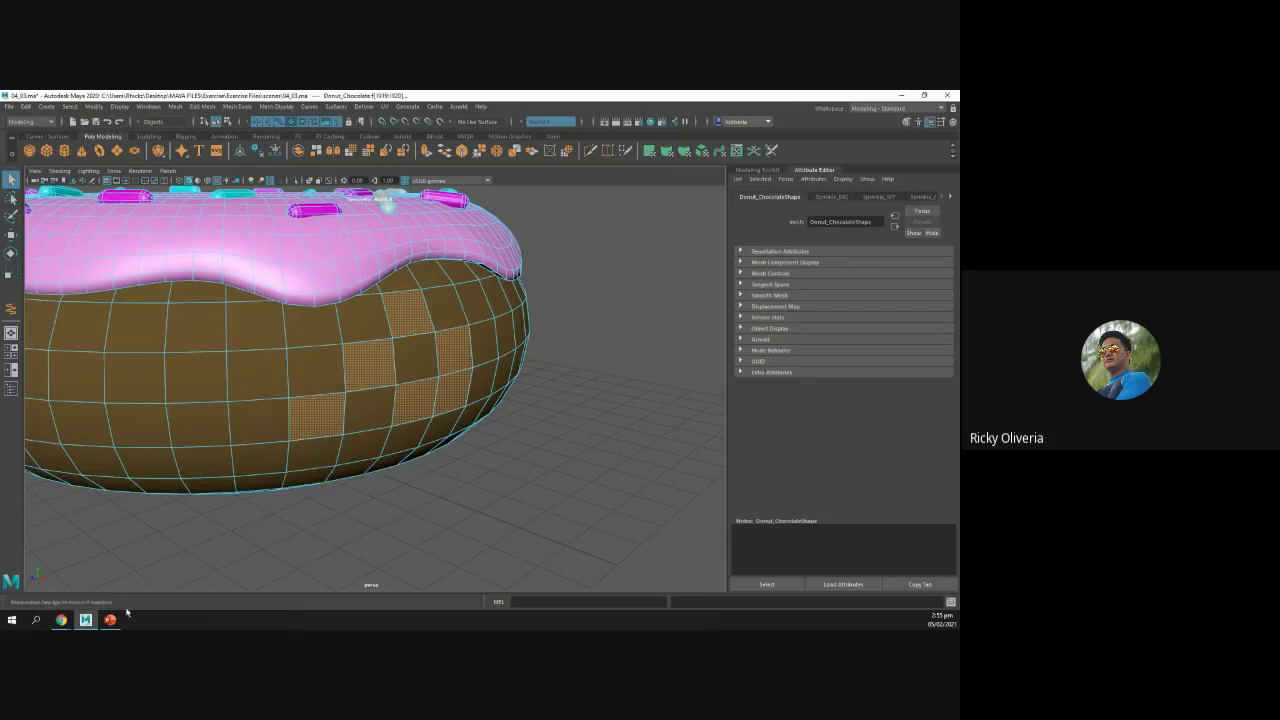
# Step: Switch to PowerPoint and show slide 5, "Use Soft Select and Symmetry"
pyautogui.click(112, 620)
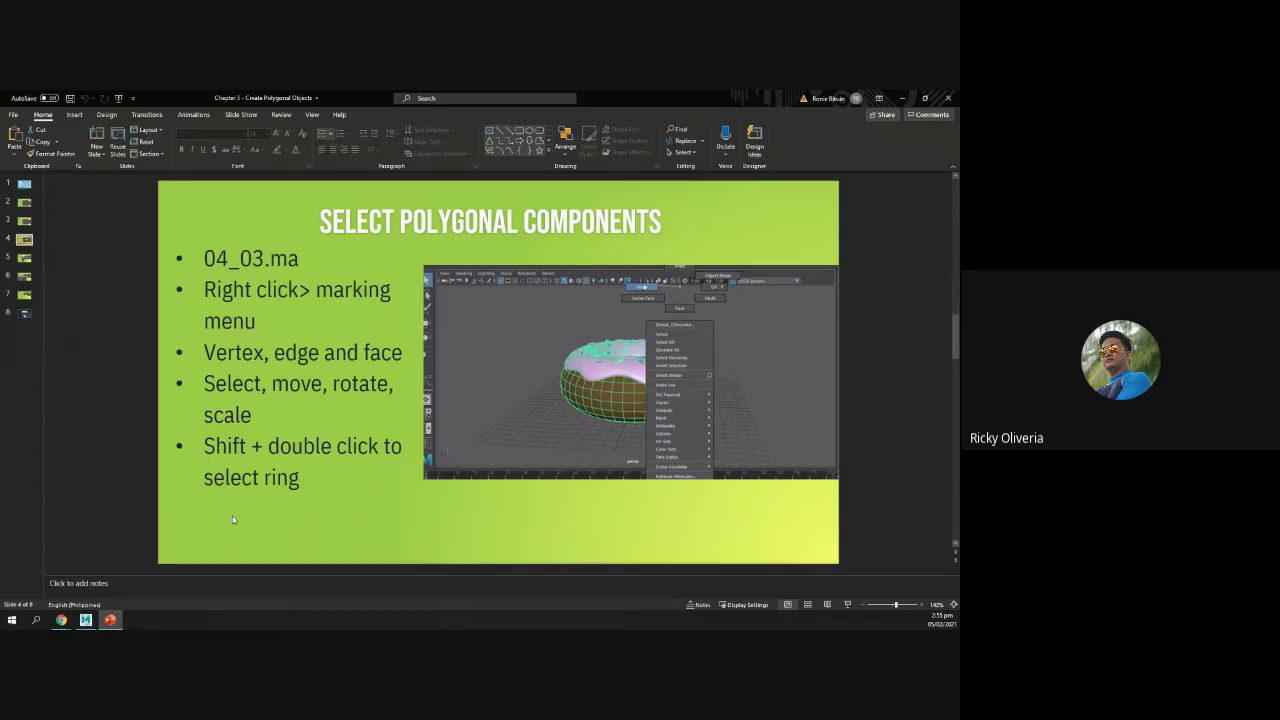
pyautogui.click(26, 261)
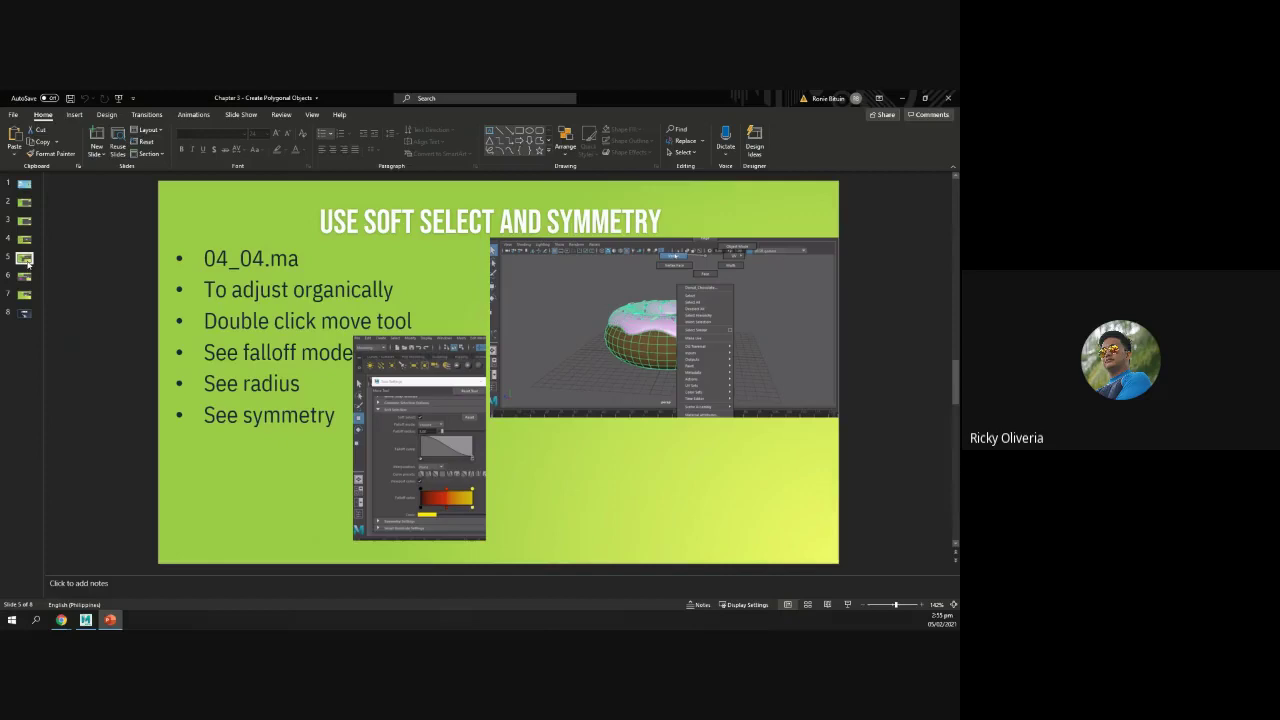
# Step: Back in Maya, try pulling a single side face of the chocolate base outward, undo the move and select another face
pyautogui.click(88, 622)
pyautogui.click(310, 392)
pyautogui.press('w')
pyautogui.keyDown('alt'); pyautogui.moveTo(287, 425); pyautogui.dragTo(338, 457); pyautogui.keyUp('alt')
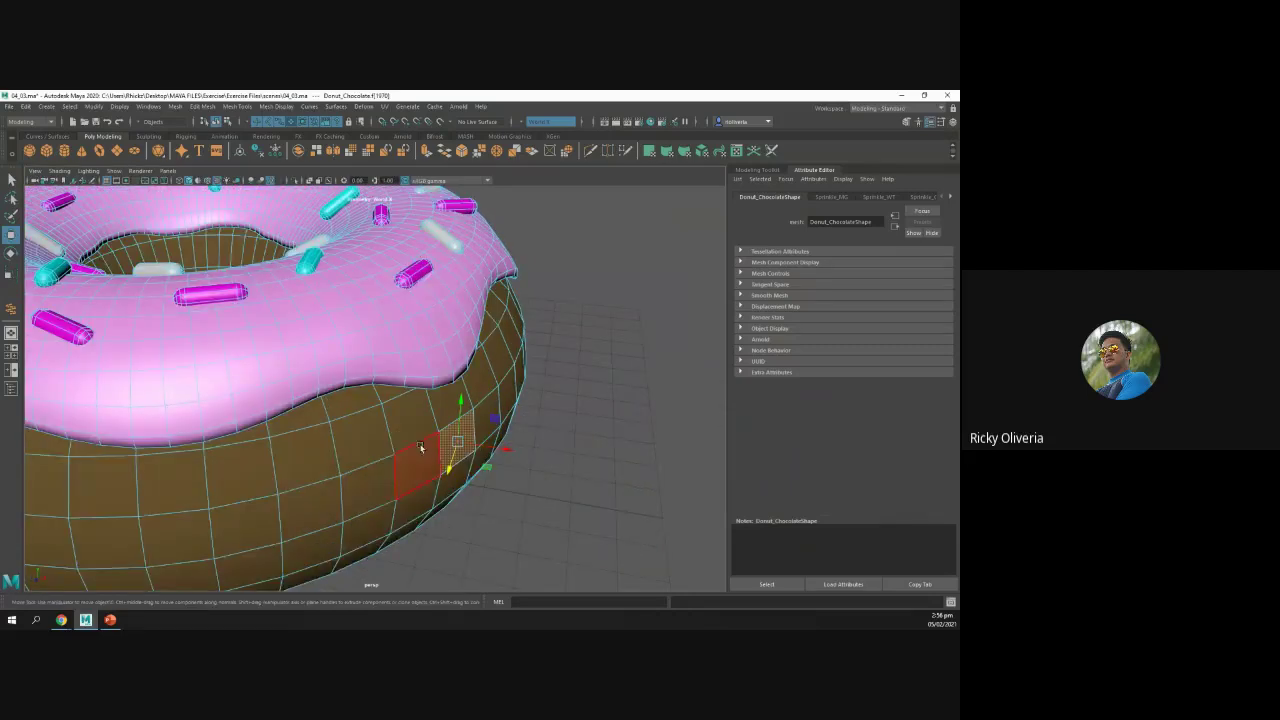
pyautogui.moveTo(504, 450); pyautogui.dragTo(566, 464)
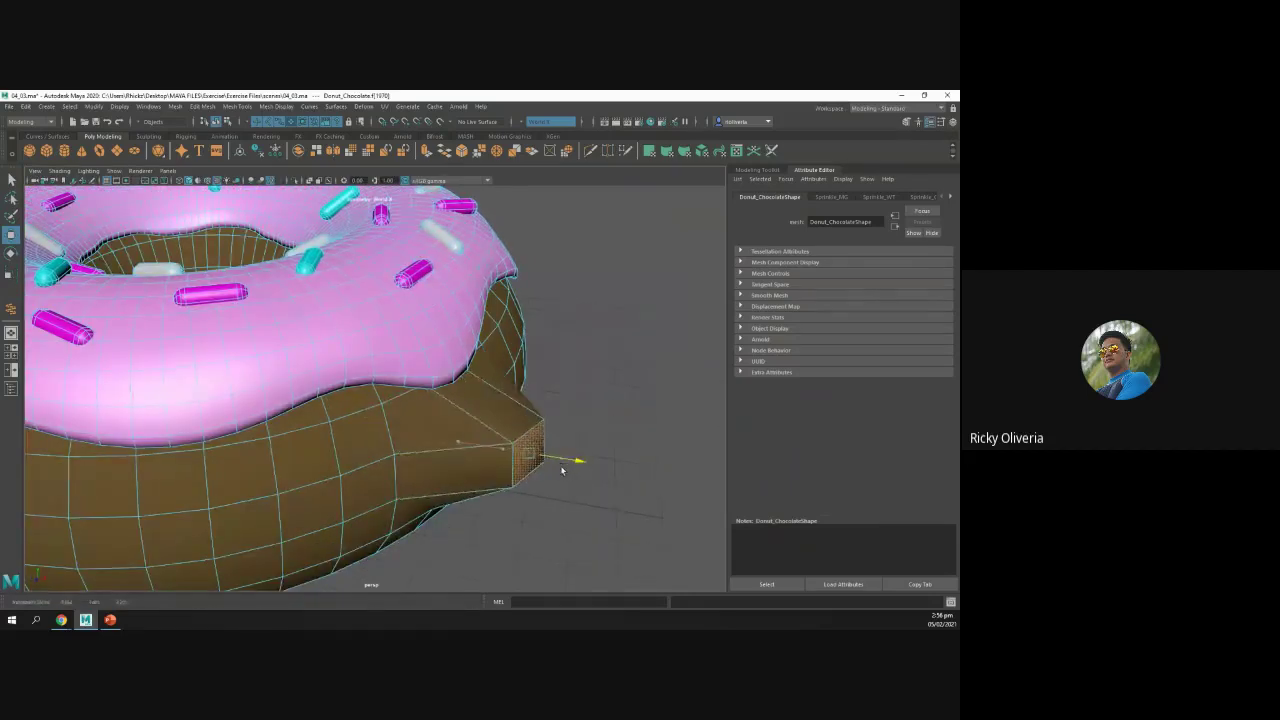
pyautogui.keyDown('alt'); pyautogui.moveTo(481, 455); pyautogui.dragTo(375, 455); pyautogui.keyUp('alt')
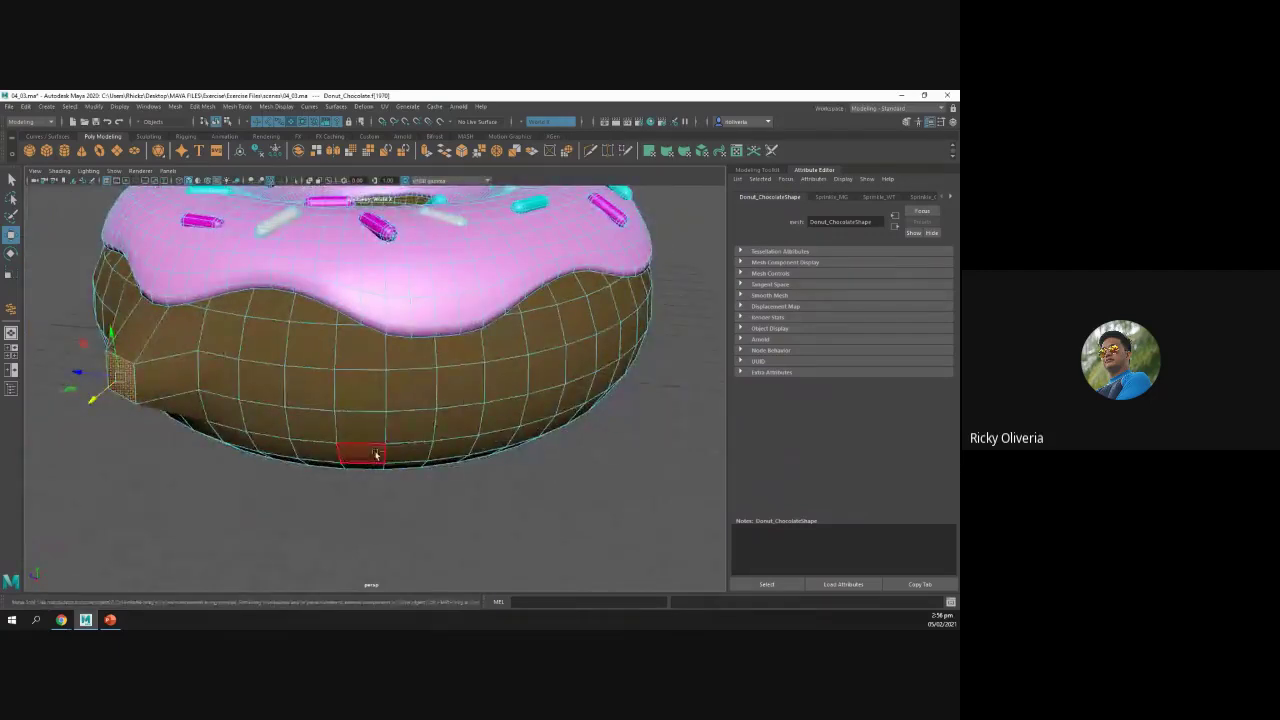
pyautogui.hotkey('ctrl', 'z')
pyautogui.click(366, 421)
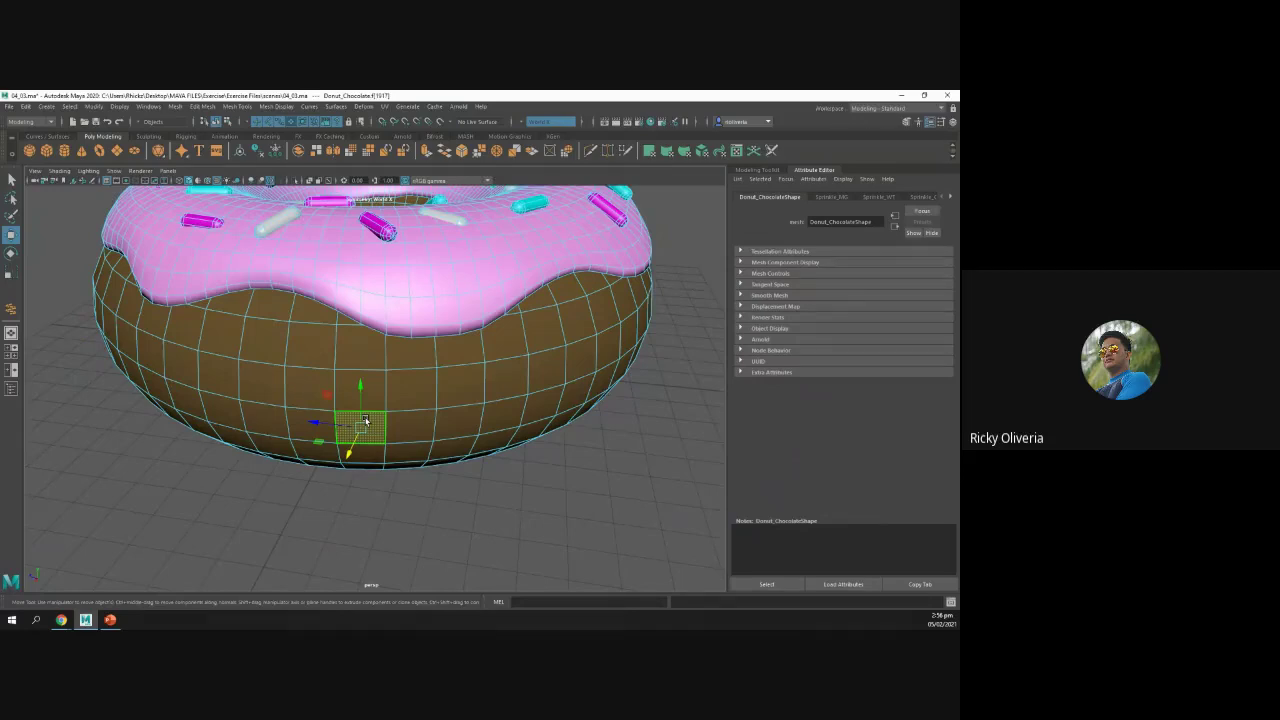
# Step: Check the soft select slide in PowerPoint for the exercise file and open the scene 04_04.ma in Maya
pyautogui.hotkey('alt', 'Tab')
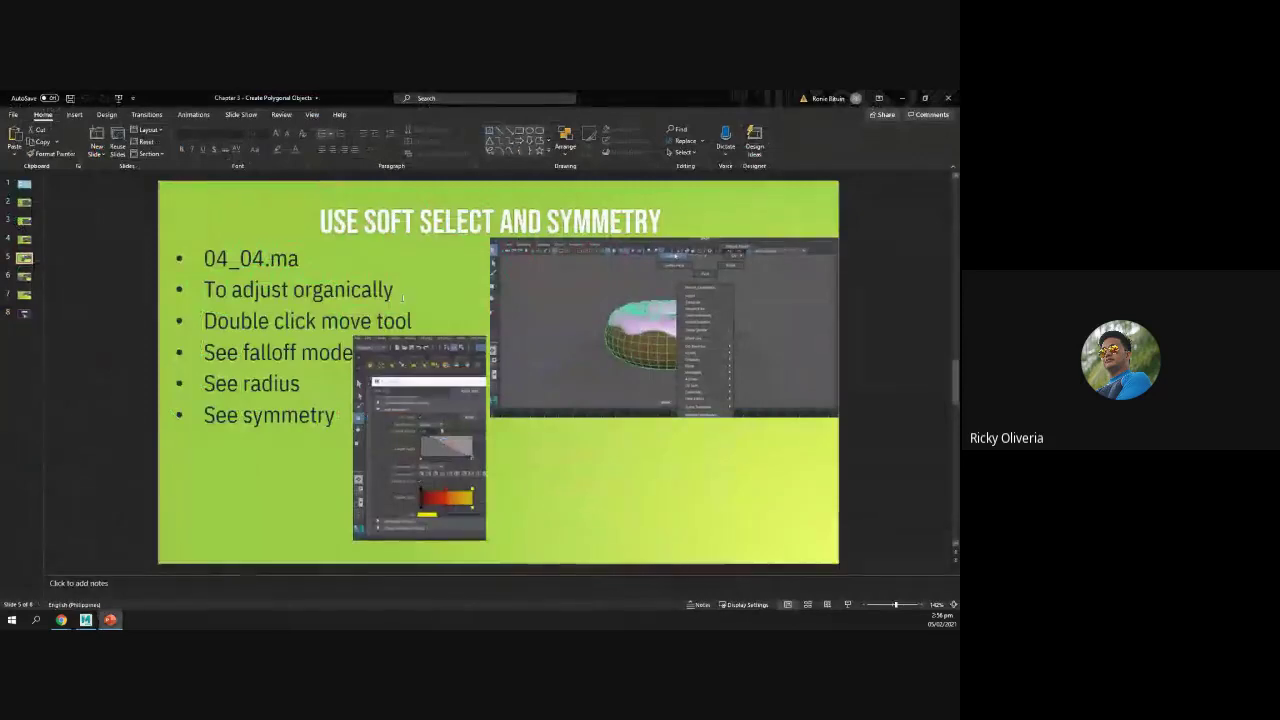
pyautogui.hotkey('alt', 'Tab')
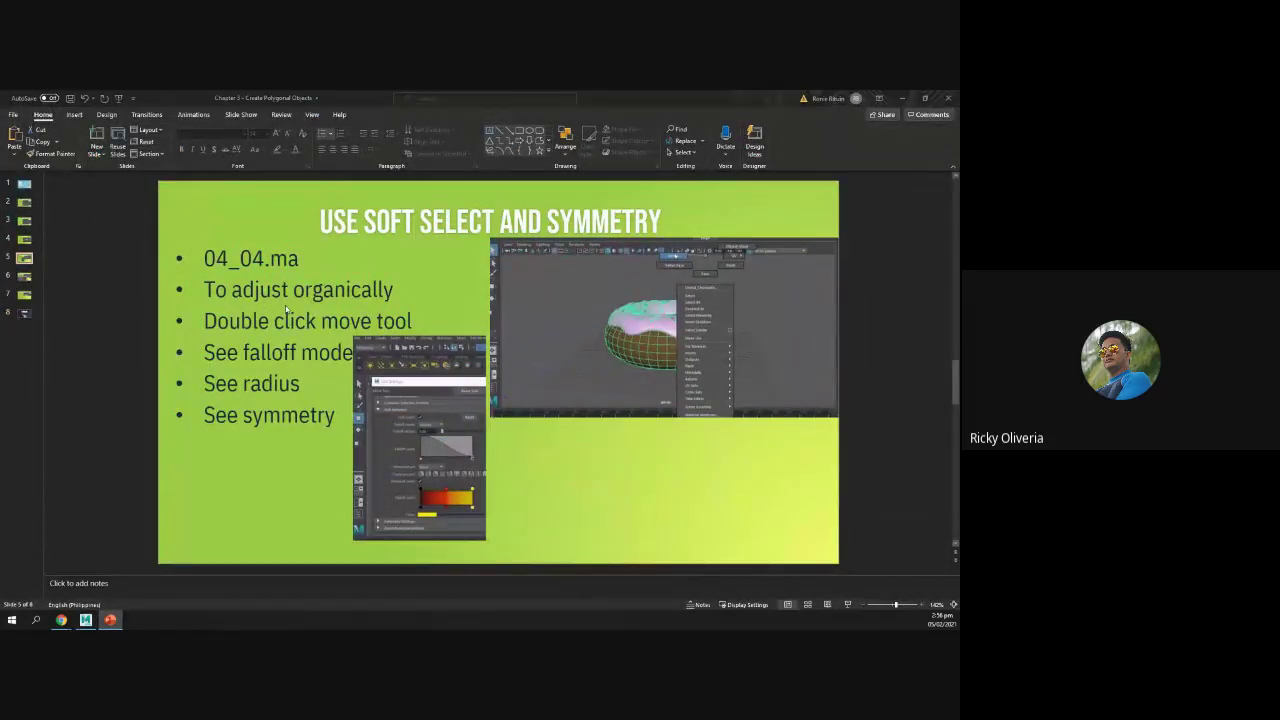
pyautogui.click(13, 109)
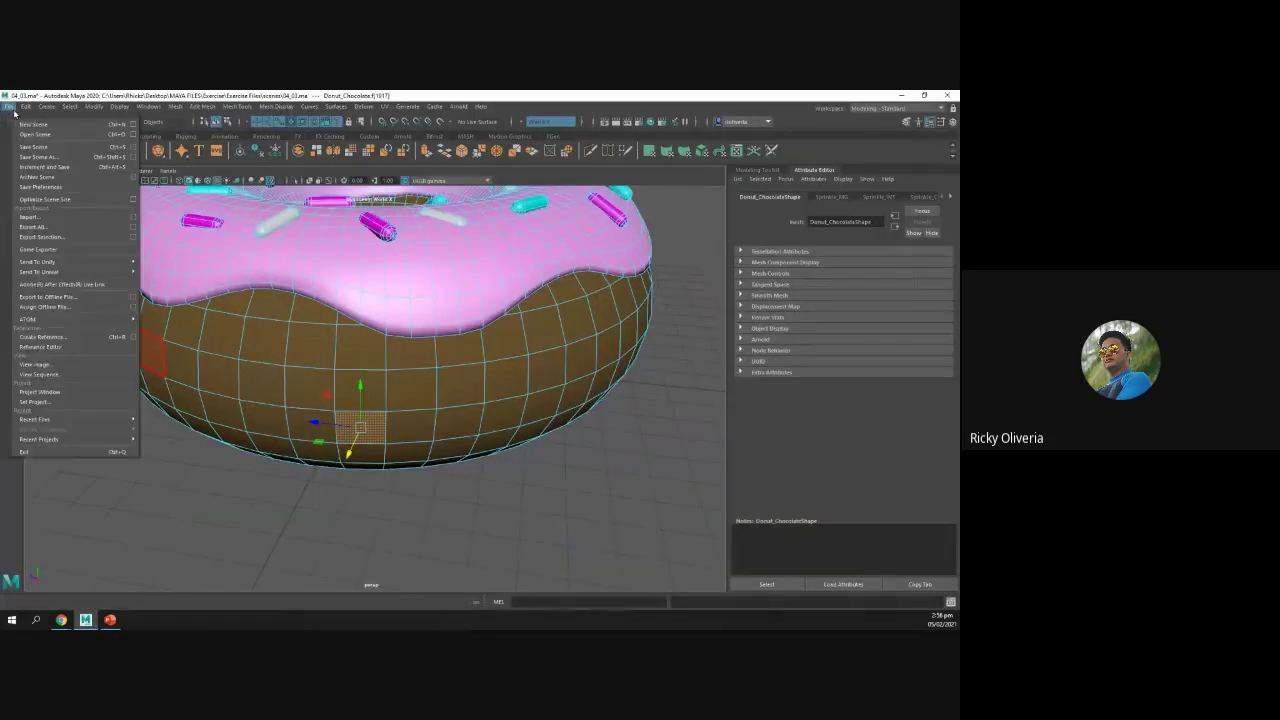
pyautogui.click(24, 135)
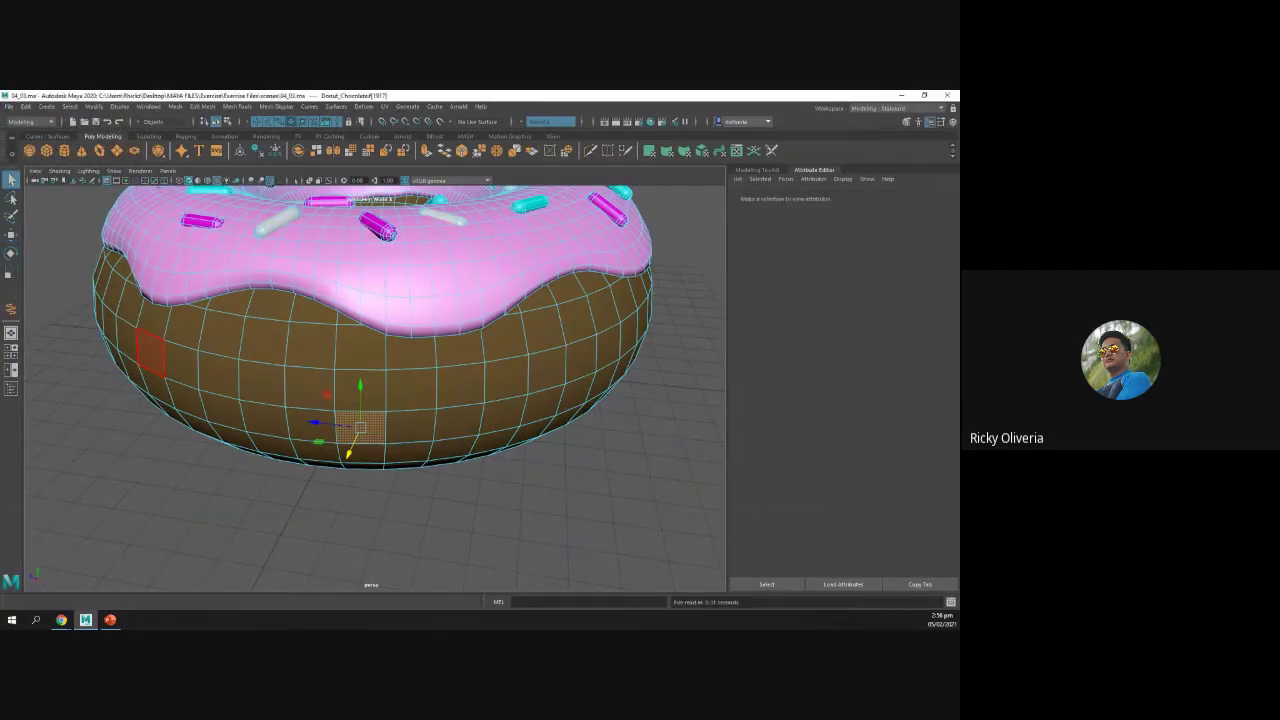
# Step: Select the donut mesh on its brown lower side in a close view from the front
pyautogui.scroll(6, 340, 493)
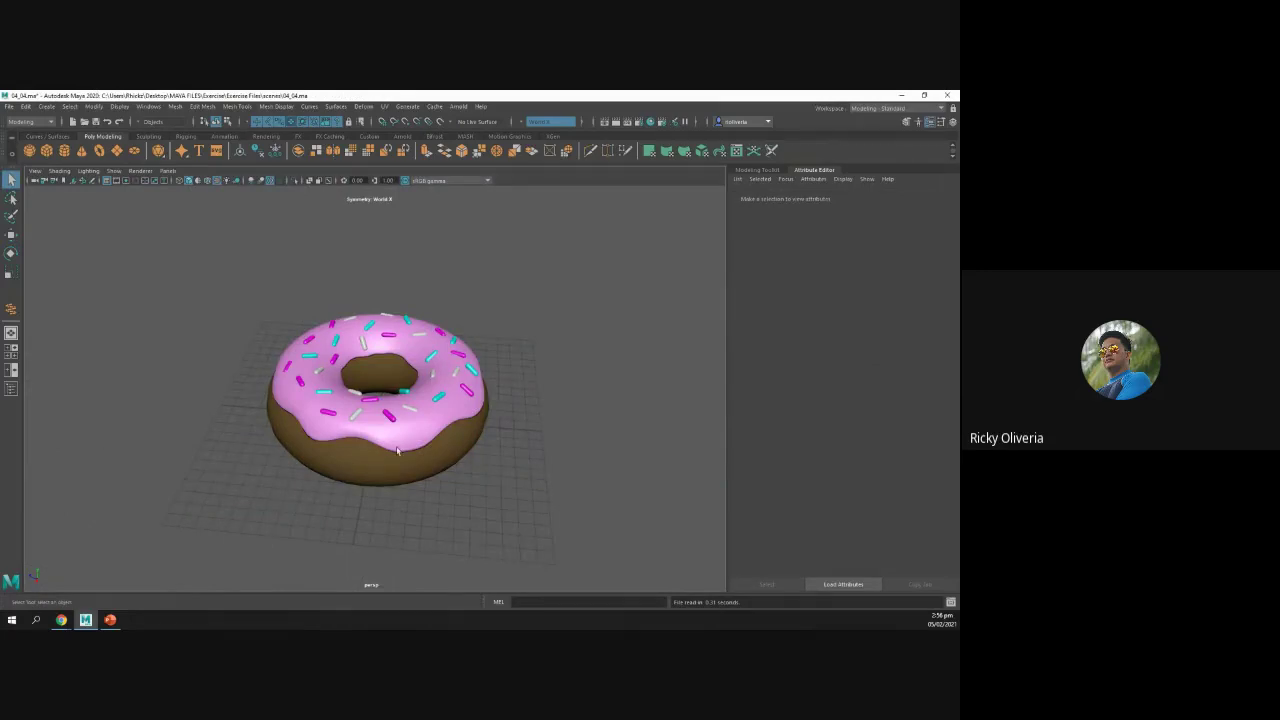
pyautogui.scroll(-3, 340, 493)
pyautogui.moveTo(340, 493)
pyautogui.keyDown('alt'); pyautogui.mouseDown()
pyautogui.moveTo(329, 457)
pyautogui.moveTo(331, 474)
pyautogui.mouseUp(); pyautogui.keyUp('alt')
pyautogui.scroll(4, 329, 468)
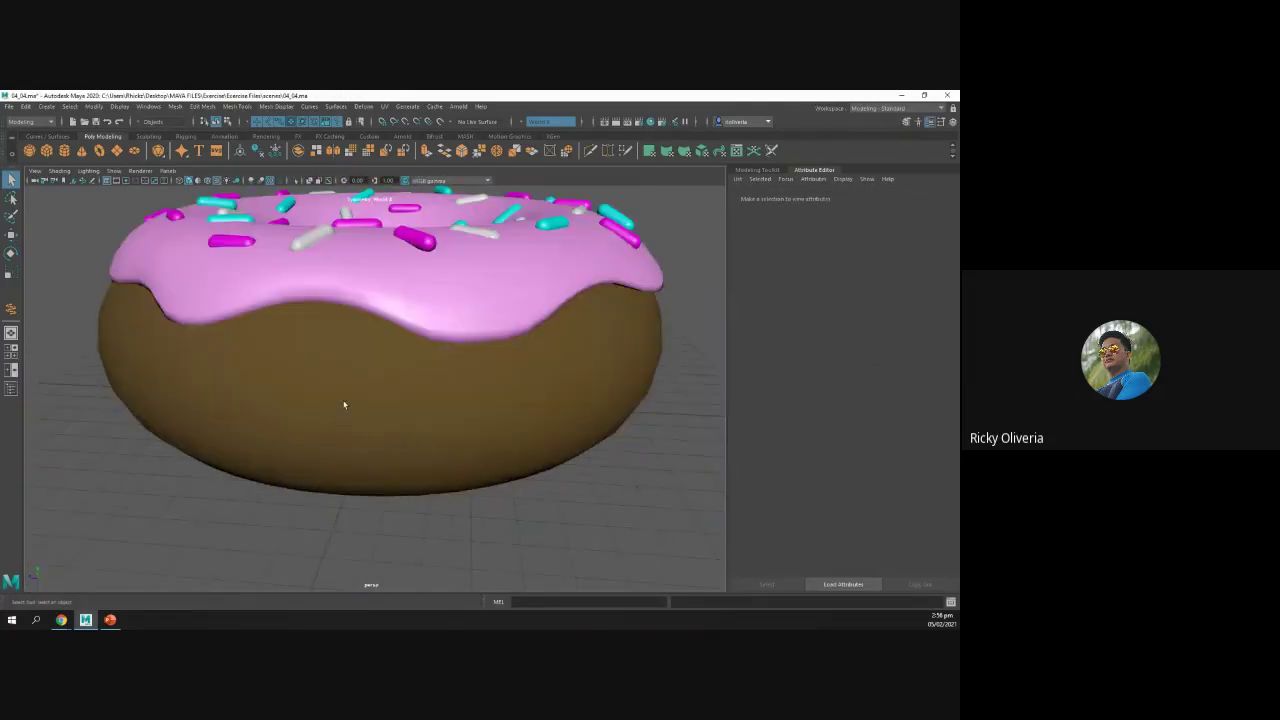
pyautogui.click(335, 472)
pyautogui.rightClick(346, 471)
pyautogui.click(344, 435)
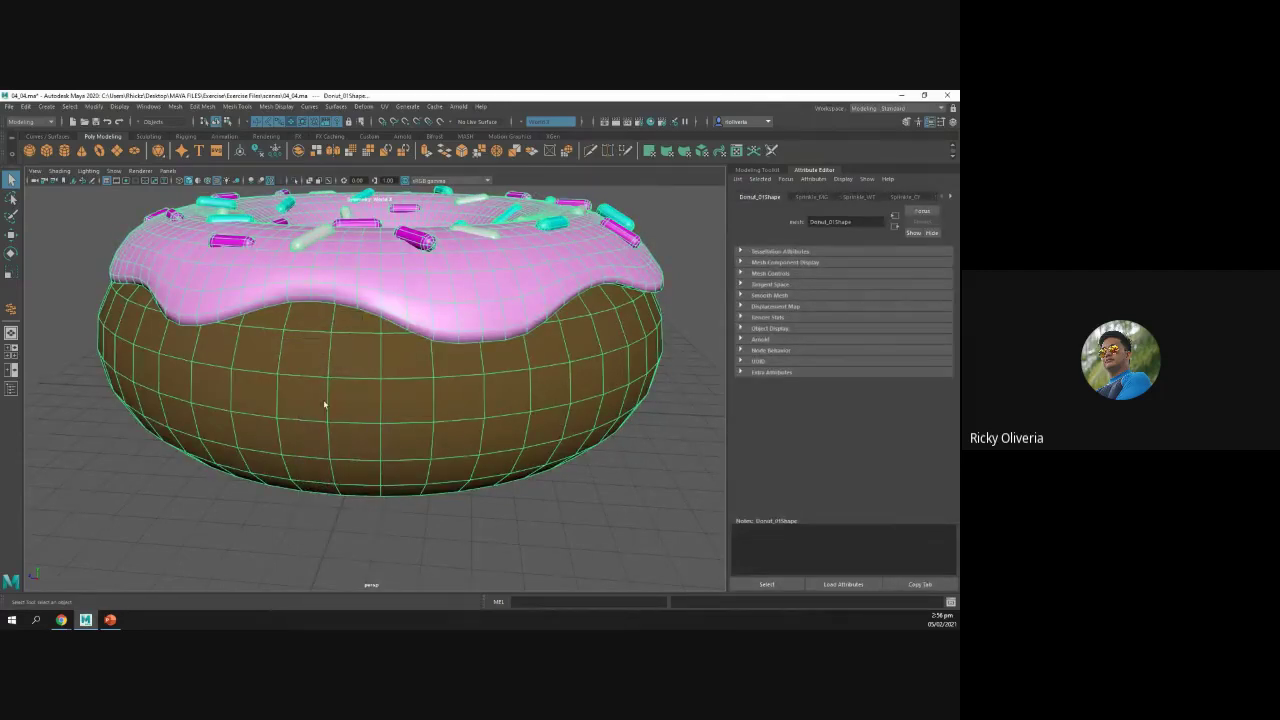
# Step: Switch to PowerPoint and highlight the bullets "Double click move tool" and "See falloff mode" on the soft select slide
pyautogui.click(110, 620)
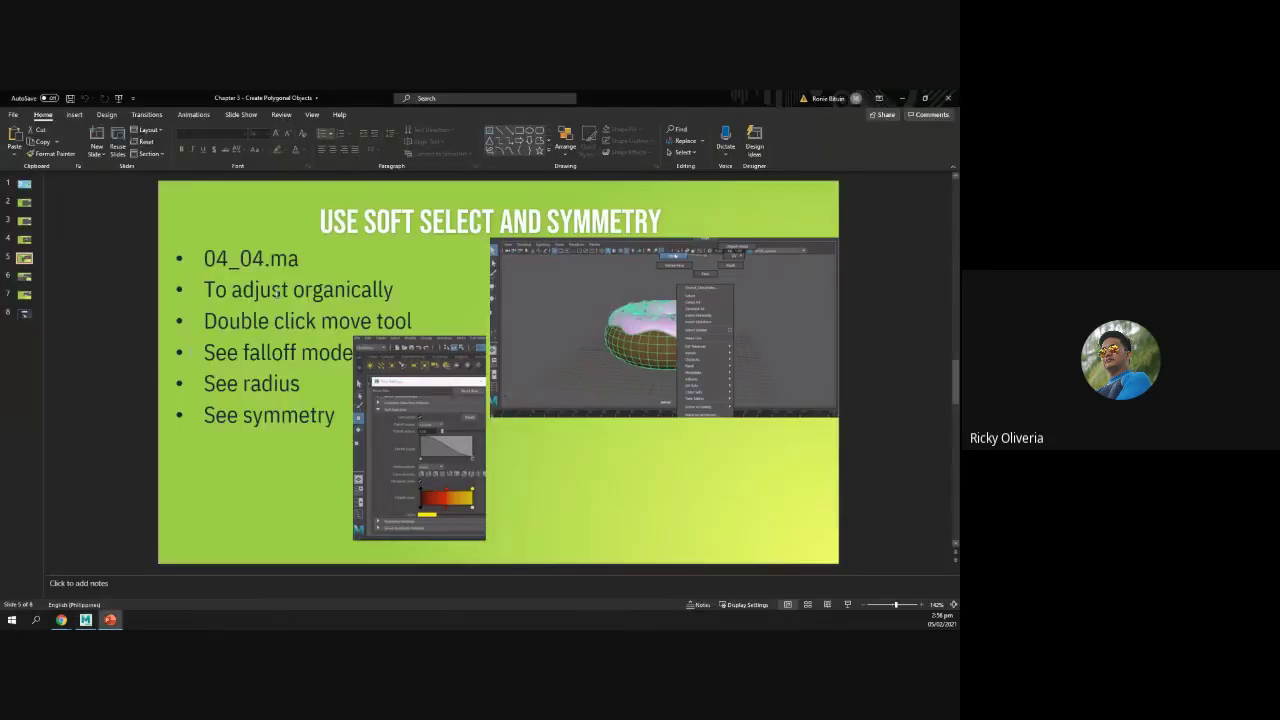
pyautogui.click(256, 290)
pyautogui.moveTo(234, 320); pyautogui.dragTo(394, 319)
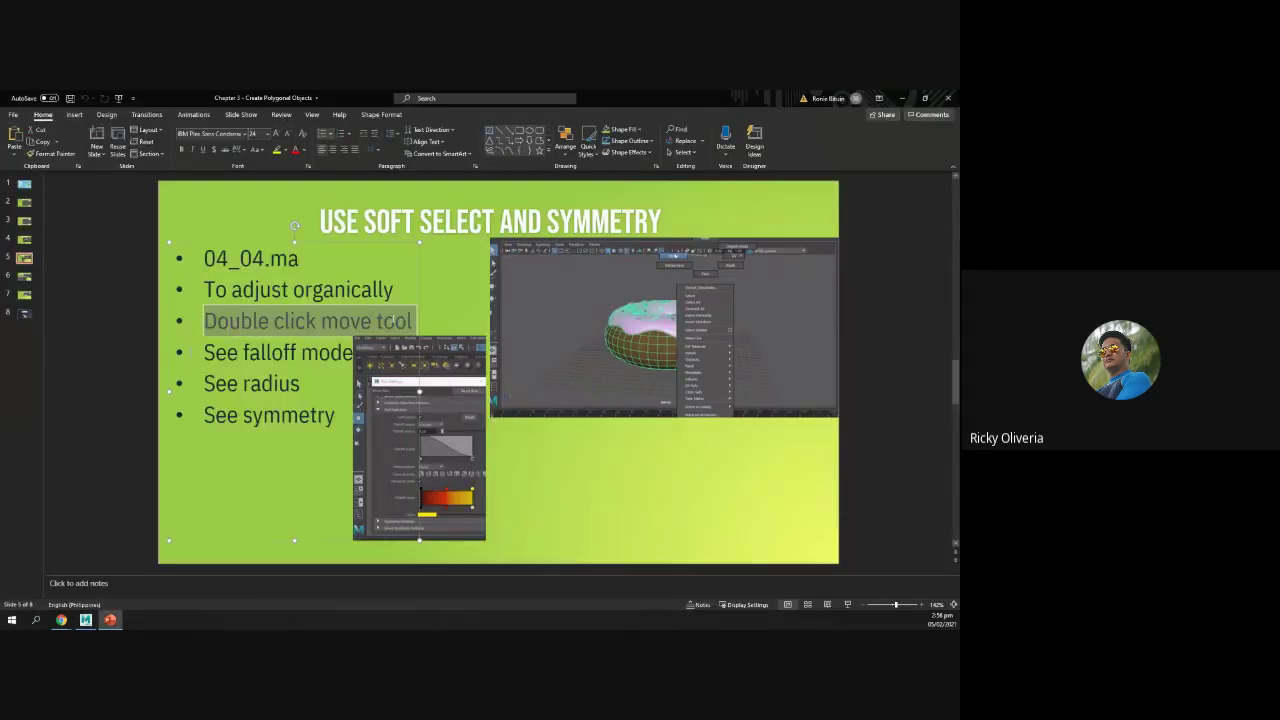
pyautogui.moveTo(203, 353); pyautogui.dragTo(350, 353)
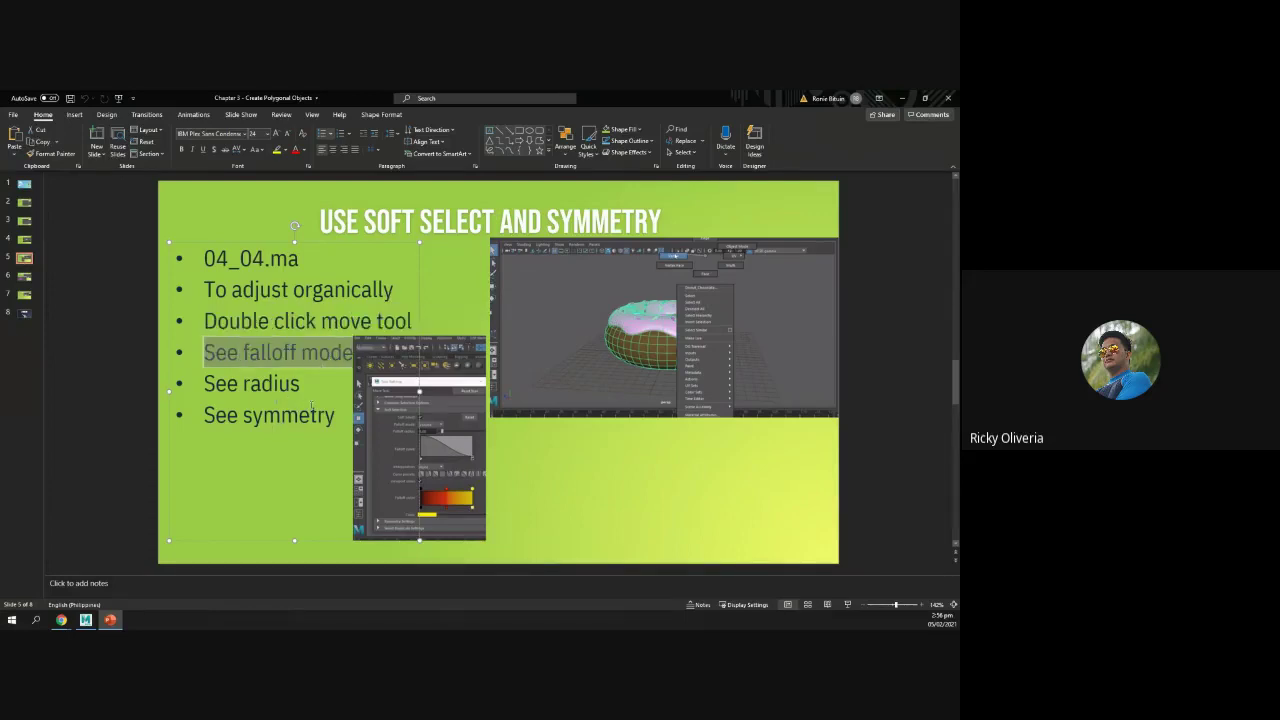
# Step: In Maya, turn on Soft Select in the Move tool's settings, review the falloff options and close the settings
pyautogui.hotkey('alt', 'Tab')
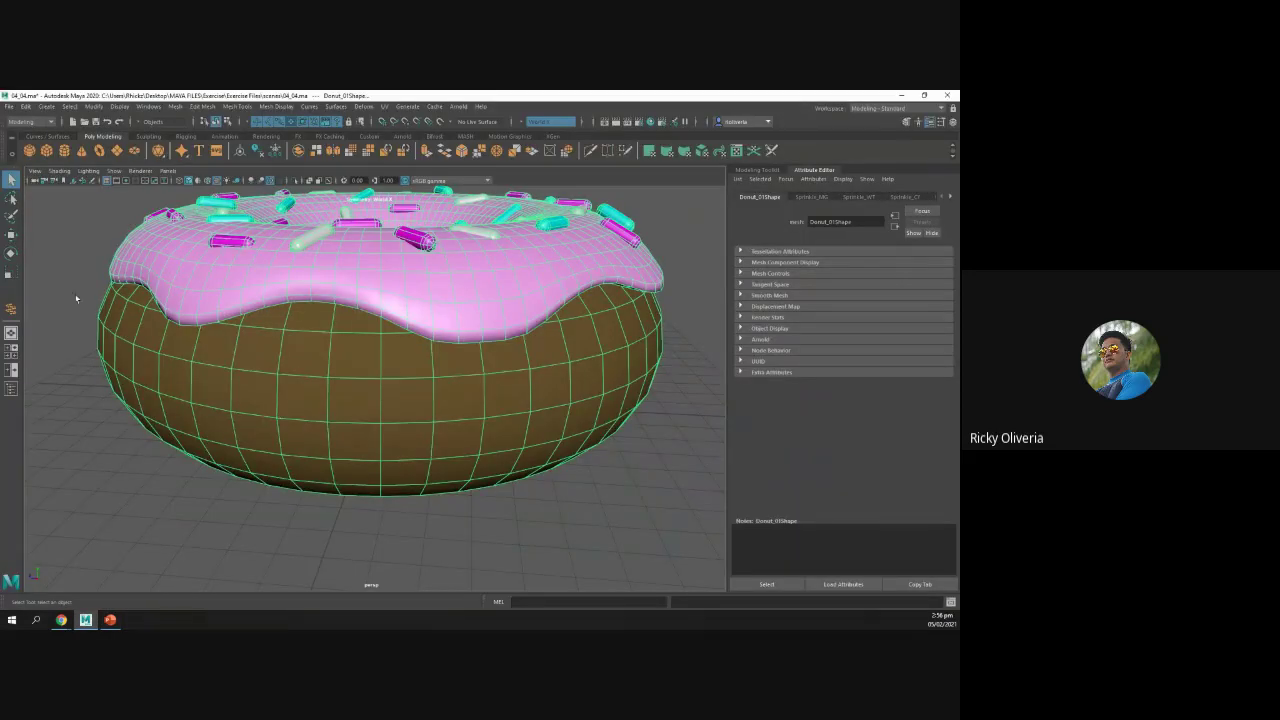
pyautogui.doubleClick(11, 234)
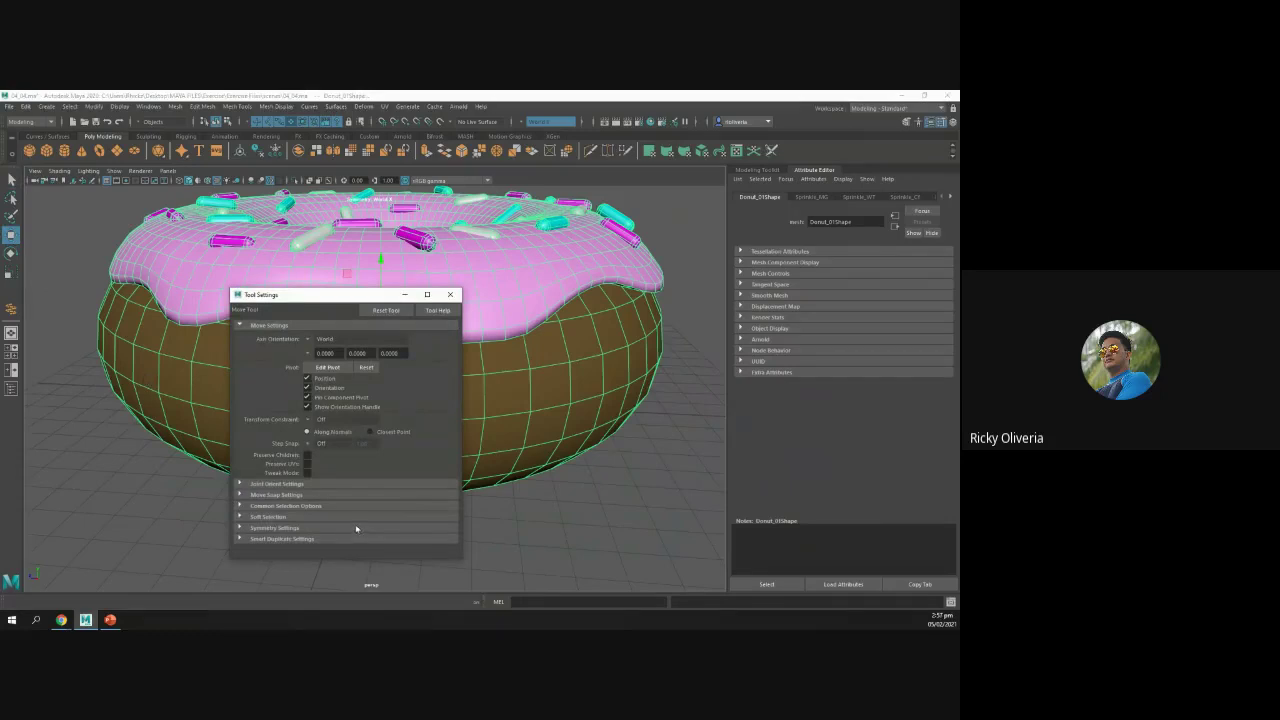
pyautogui.click(269, 518)
pyautogui.moveTo(318, 295); pyautogui.dragTo(381, 205)
pyautogui.click(371, 441)
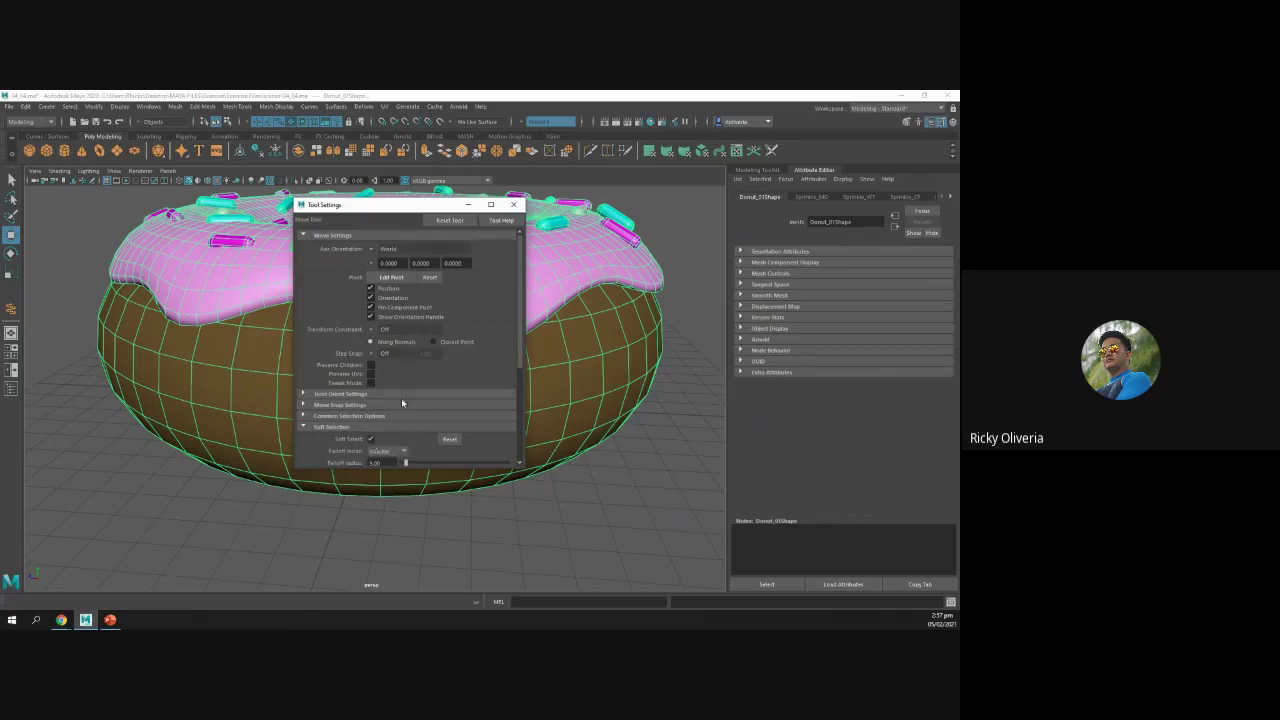
pyautogui.scroll(-4, 402, 402)
pyautogui.scroll(-2, 402, 402)
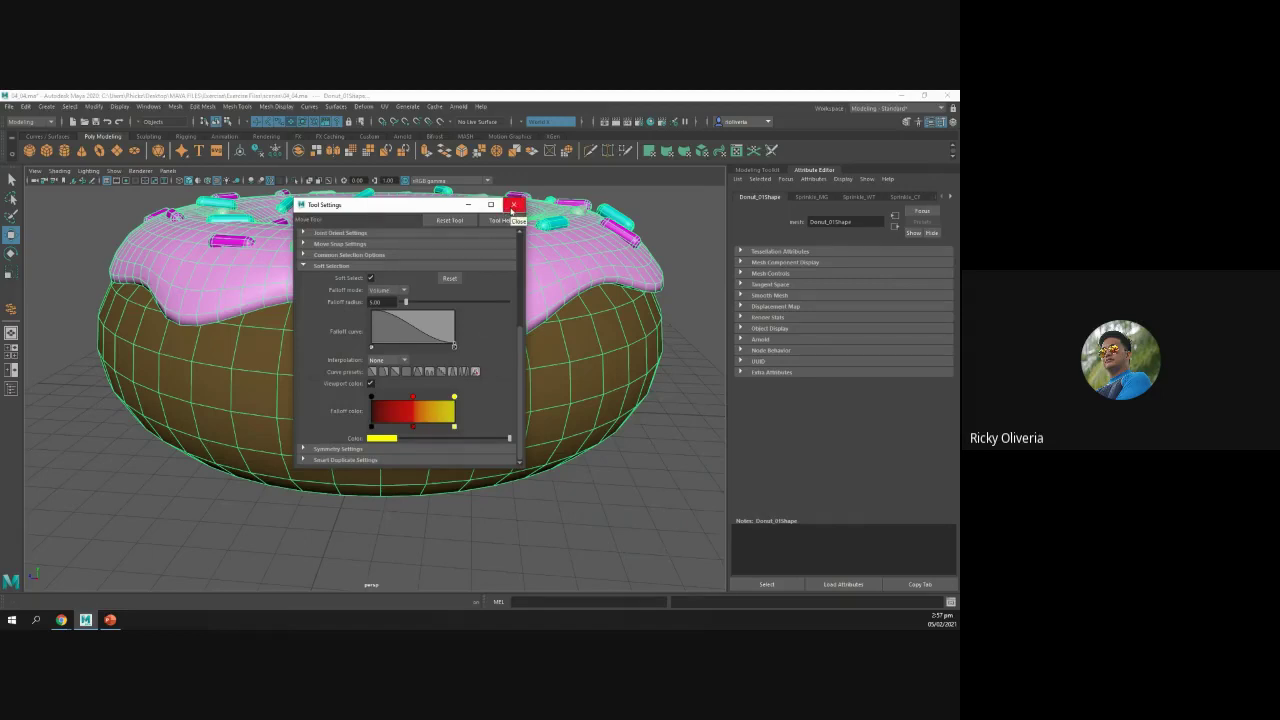
pyautogui.click(511, 207)
# Step: Switch the donut to edge mode and select a horizontal edge on its brown side with soft selection
pyautogui.click(420, 408)
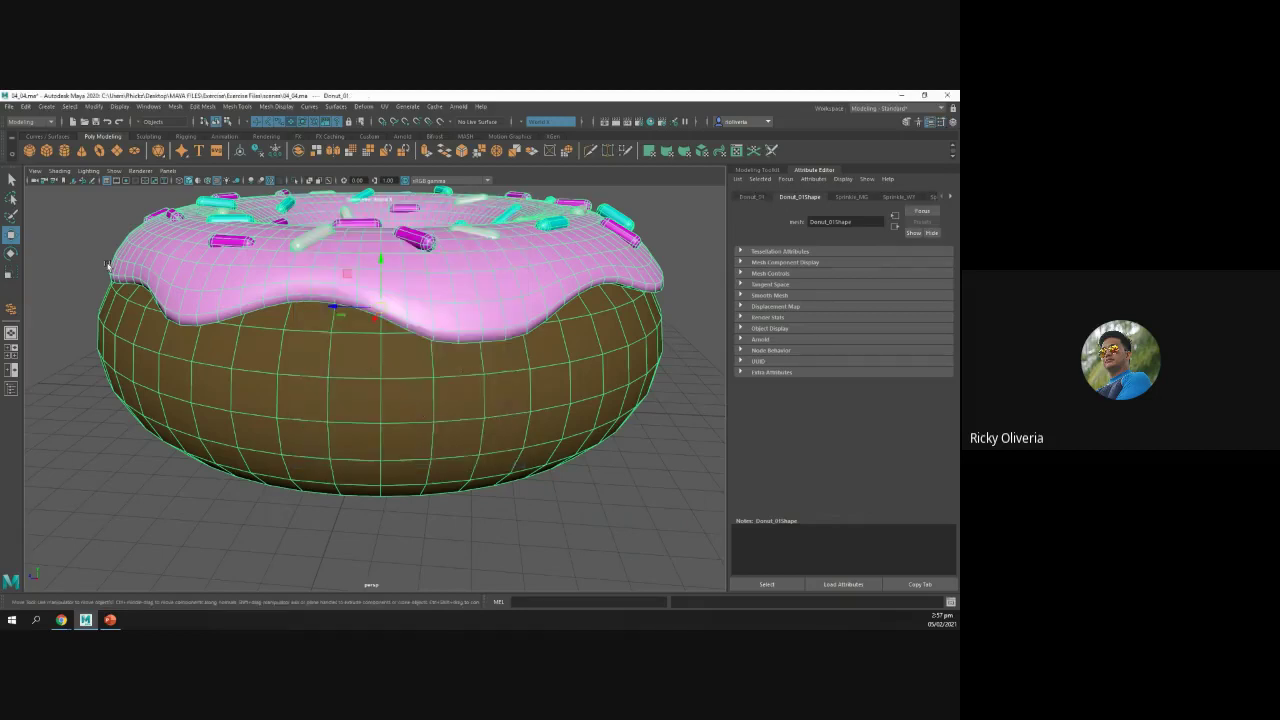
pyautogui.rightClick(279, 348)
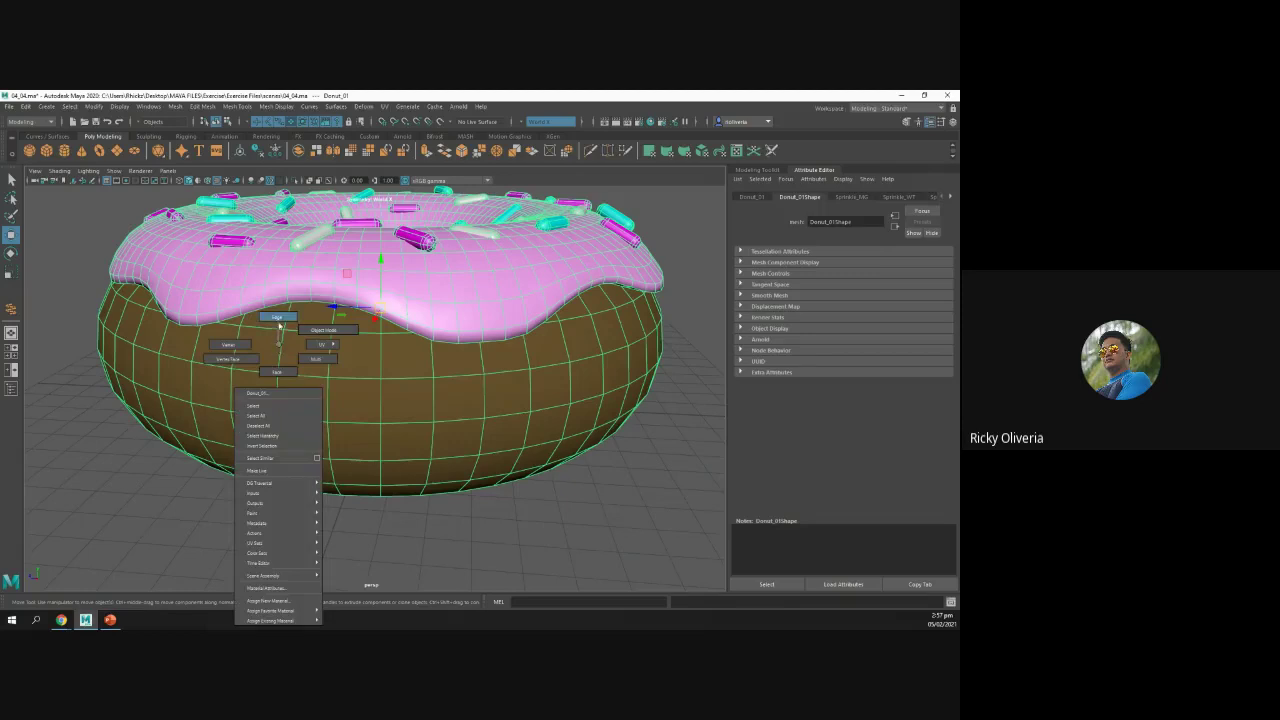
pyautogui.click(277, 318)
pyautogui.click(302, 373)
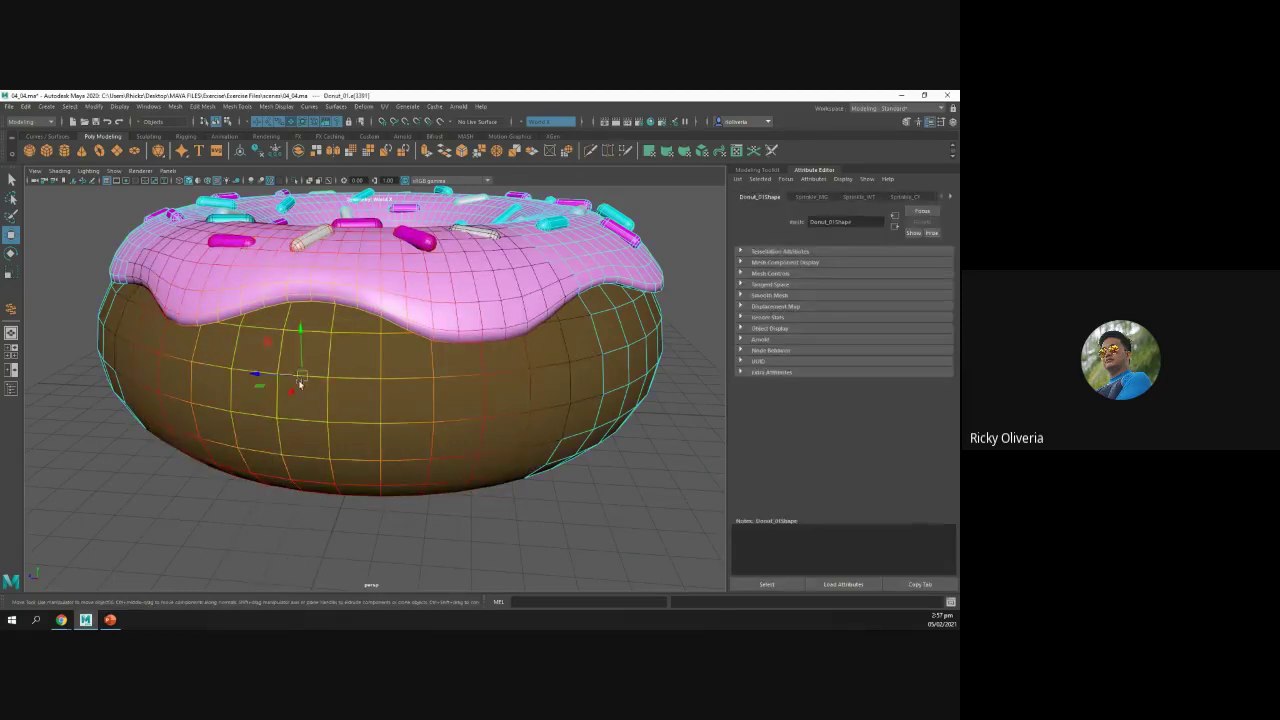
# Step: Try pulling the soft-selected edge region outward from the side of the donut, then undo the move
pyautogui.keyDown('alt'); pyautogui.moveTo(300, 383); pyautogui.dragTo(153, 369); pyautogui.keyUp('alt')
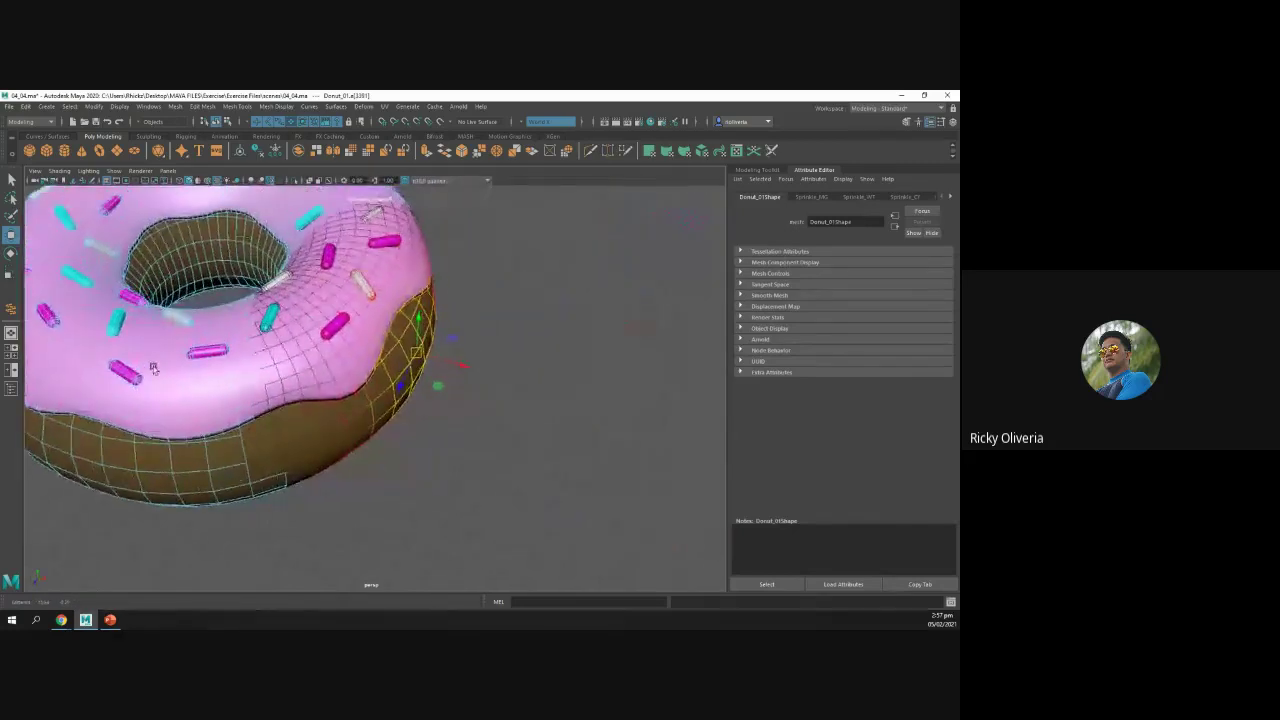
pyautogui.moveTo(458, 365); pyautogui.dragTo(340, 404)
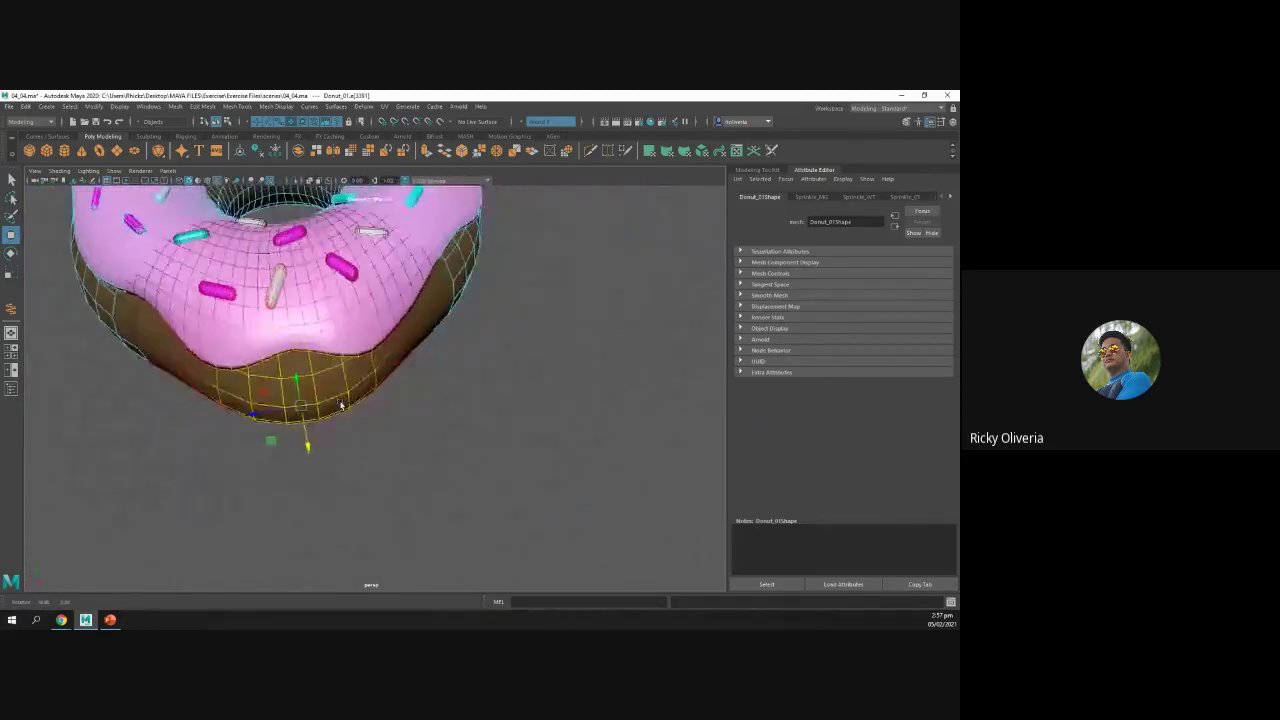
pyautogui.hotkey('ctrl', 'z')
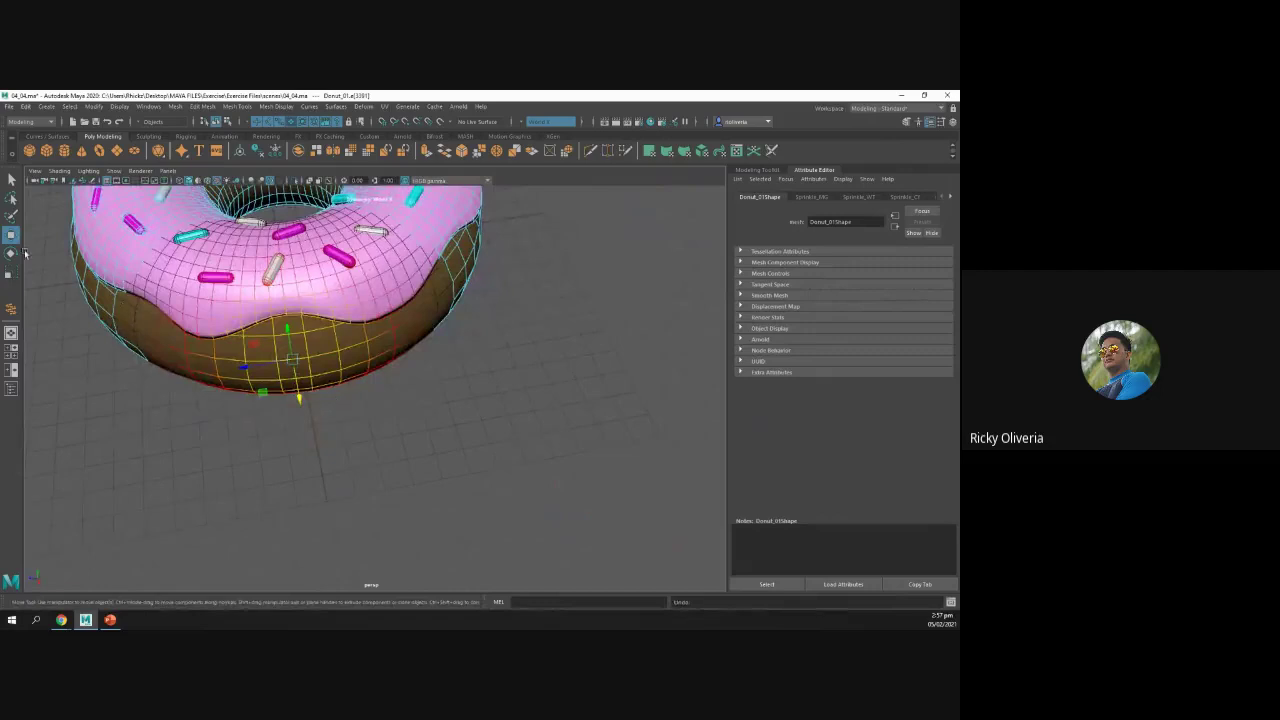
# Step: In the Move tool's soft selection settings, increase the falloff radius to about 20 and close the settings
pyautogui.doubleClick(11, 235)
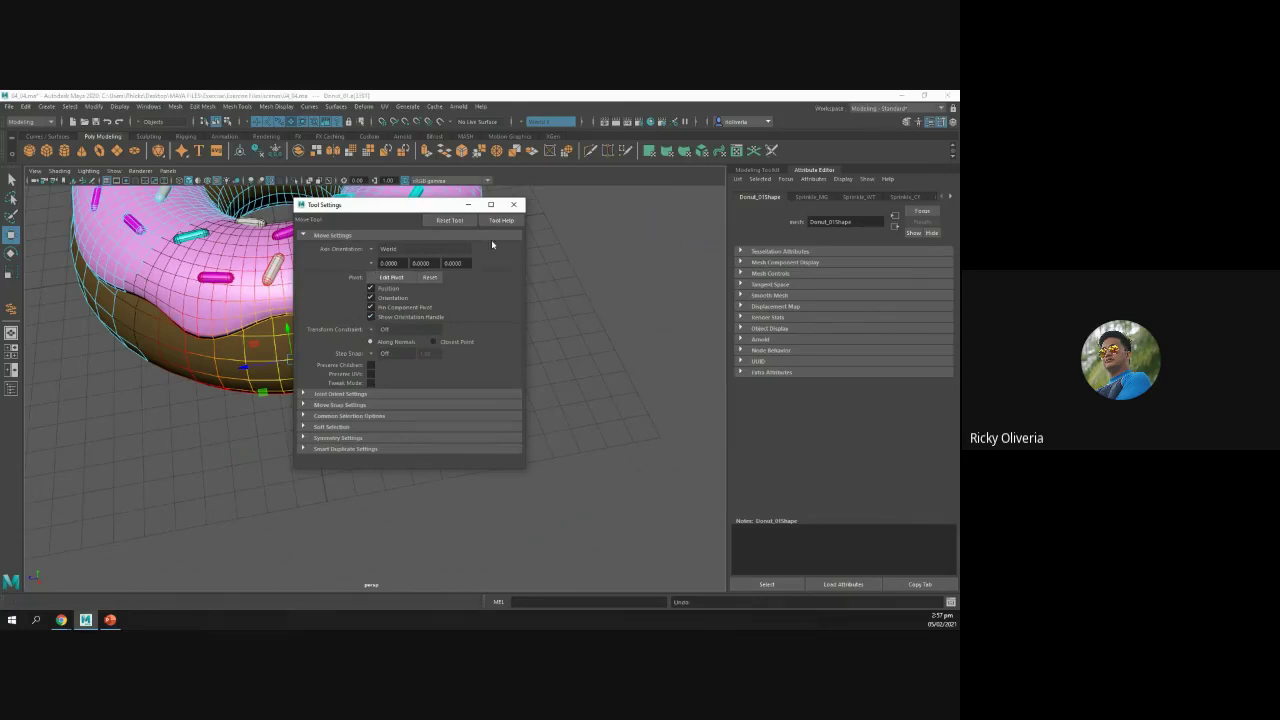
pyautogui.click(333, 428)
pyautogui.scroll(-2, 403, 450)
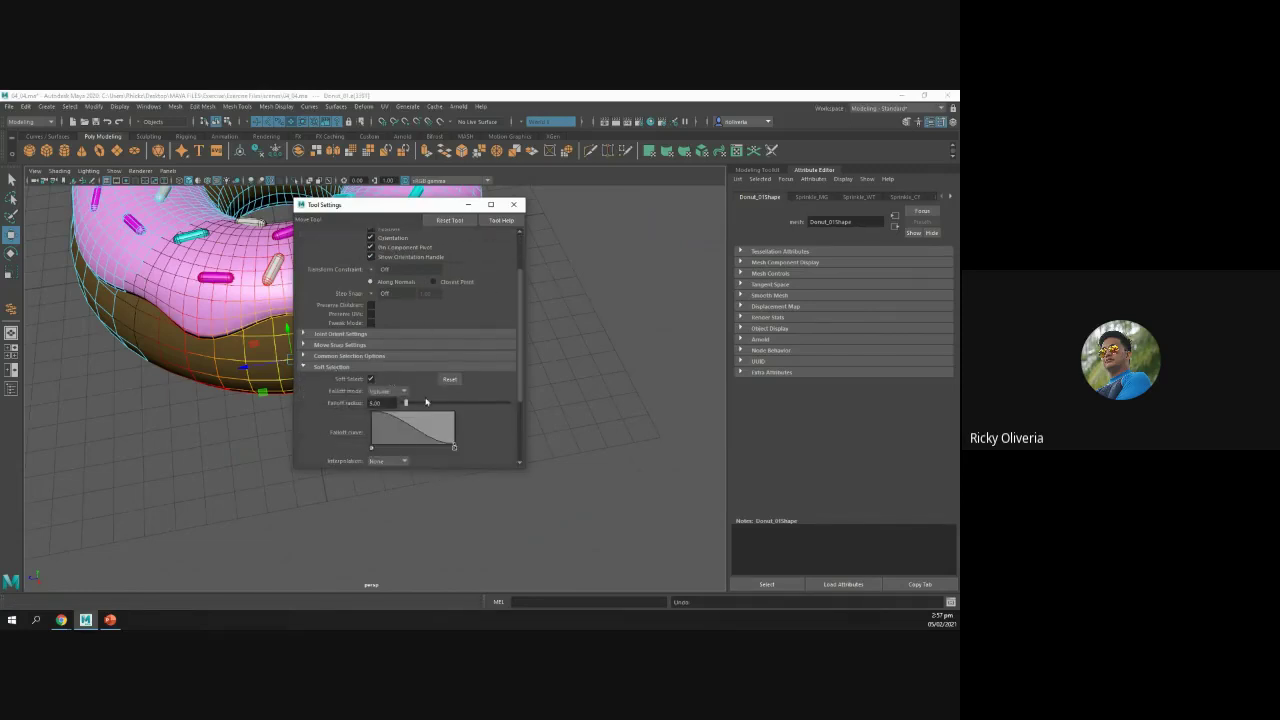
pyautogui.moveTo(407, 403); pyautogui.dragTo(422, 404)
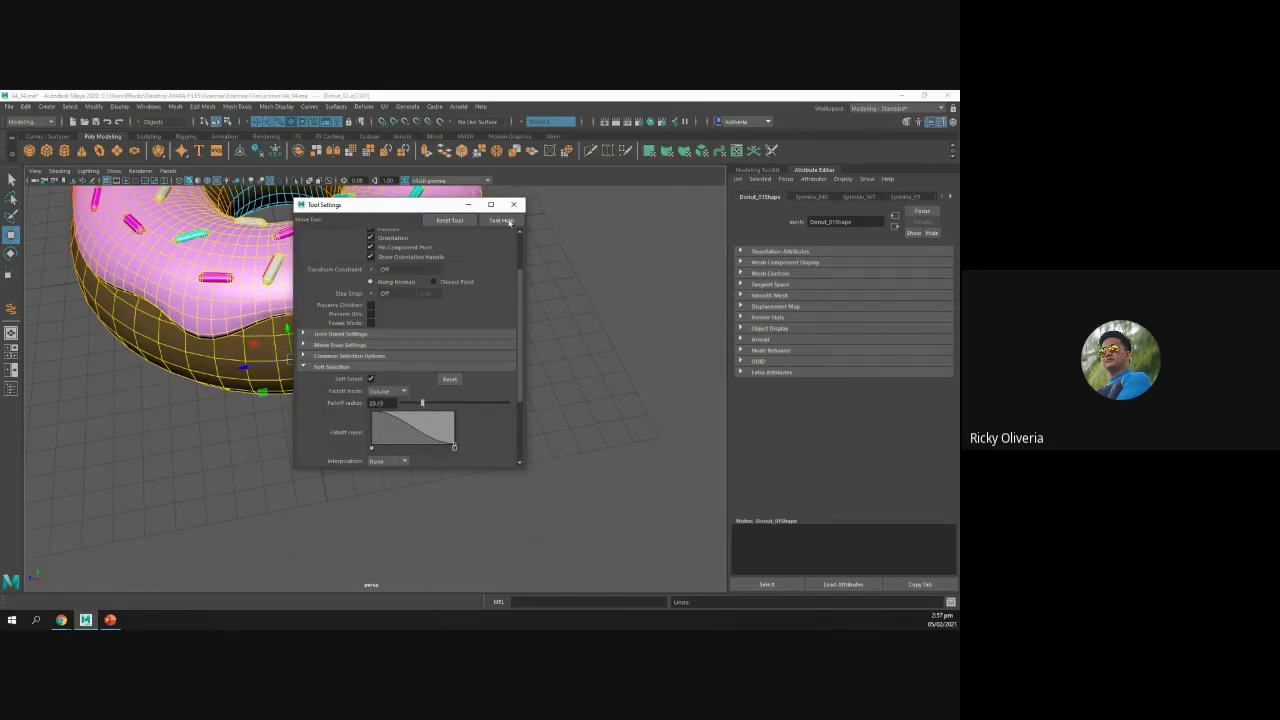
pyautogui.click(502, 206)
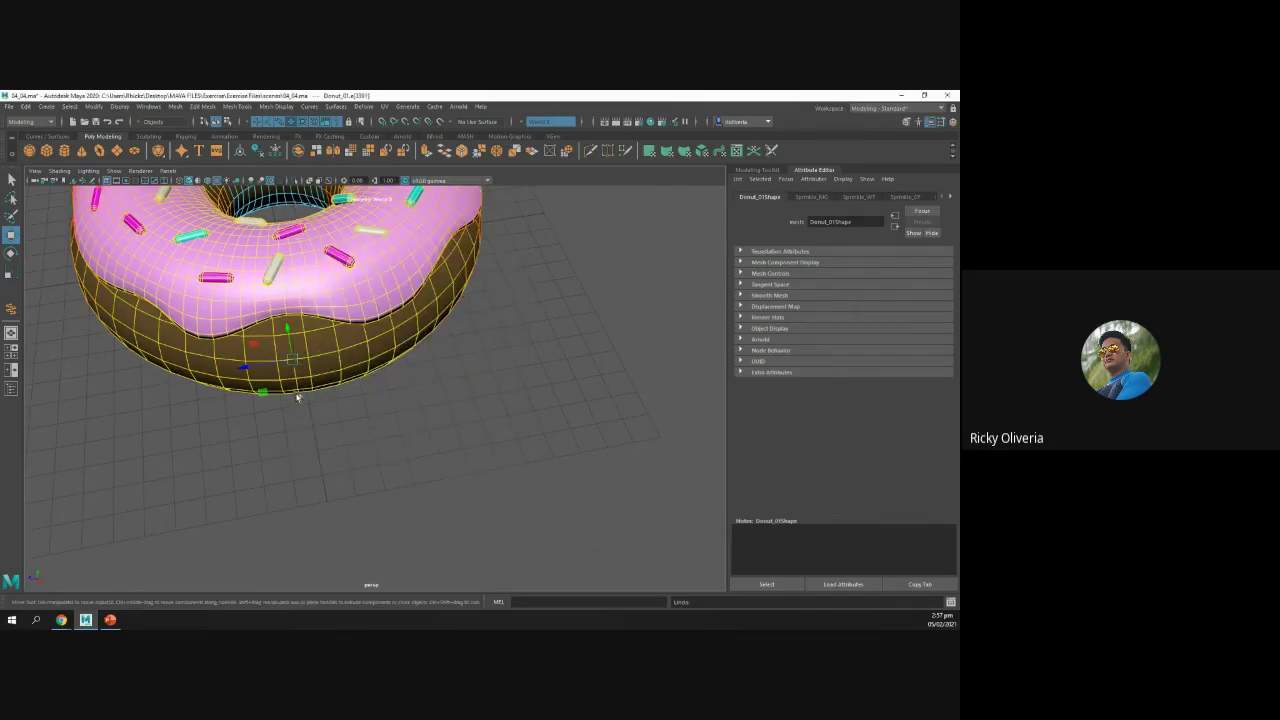
# Step: Try pulling the soft-selected front edge region outward from the donut with the wider falloff, then undo the move
pyautogui.moveTo(298, 393); pyautogui.dragTo(329, 533)
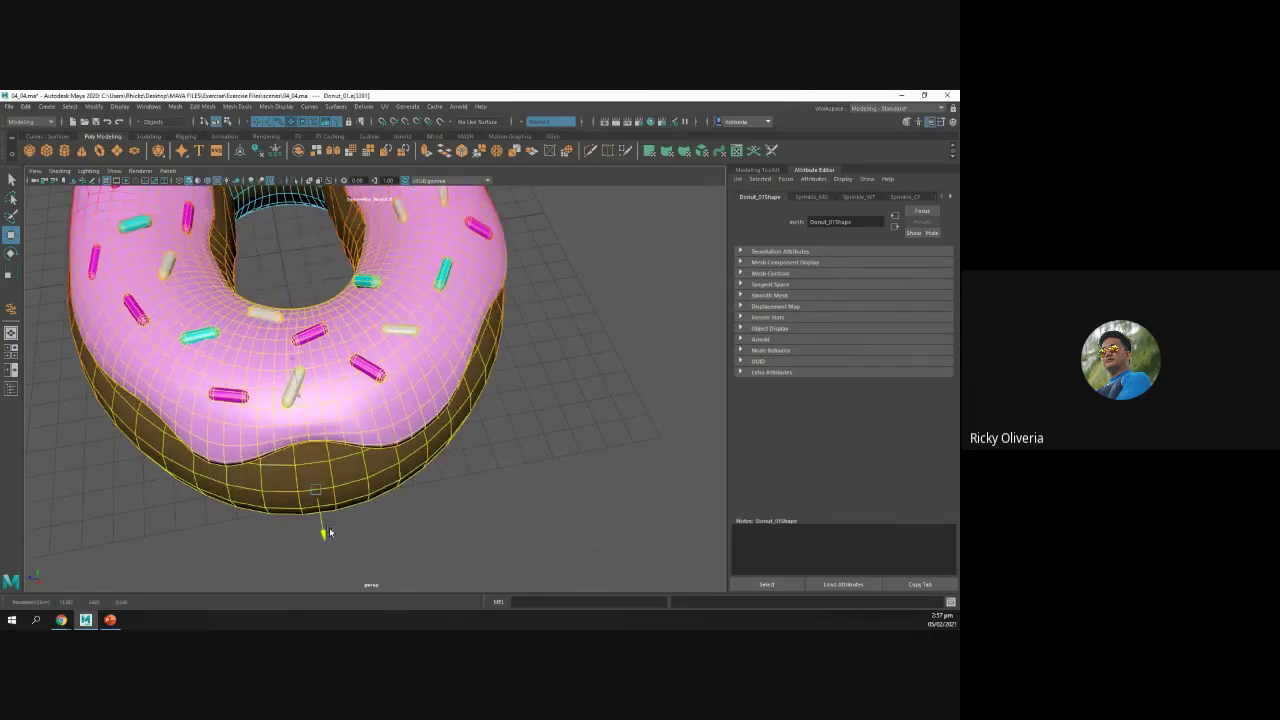
pyautogui.scroll(-5, 330, 518)
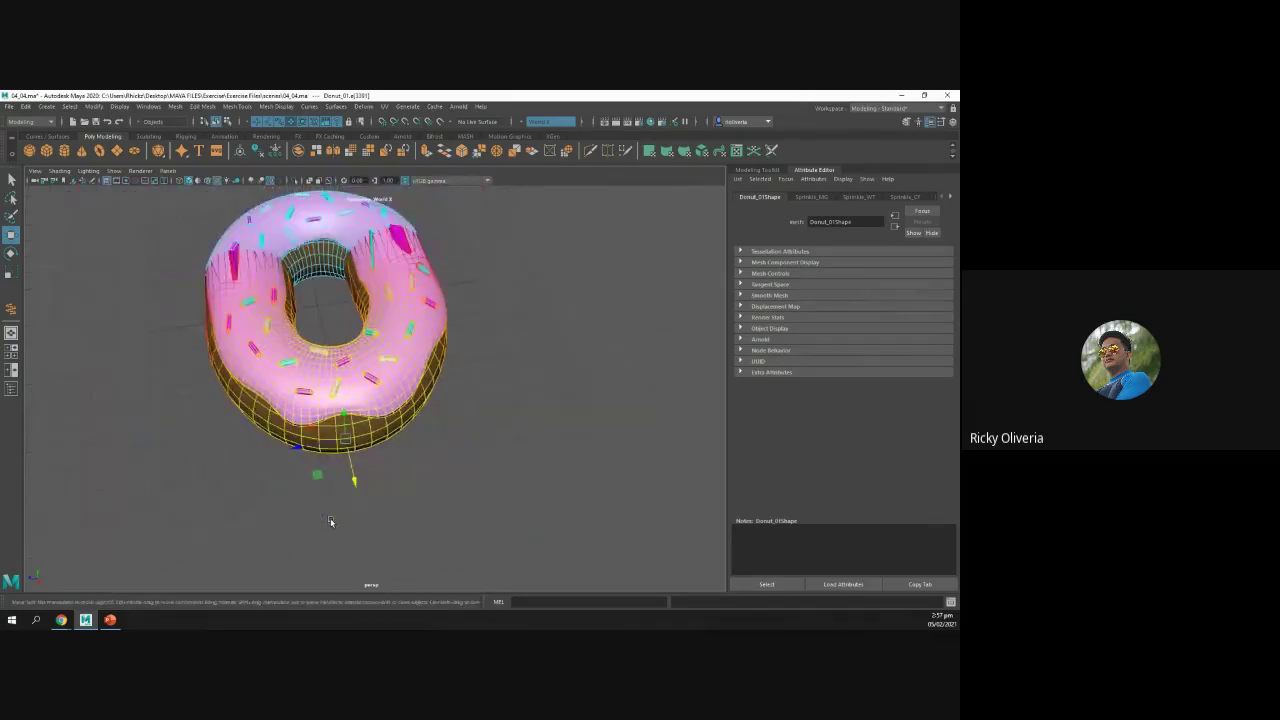
pyautogui.hotkey('ctrl', 'z')
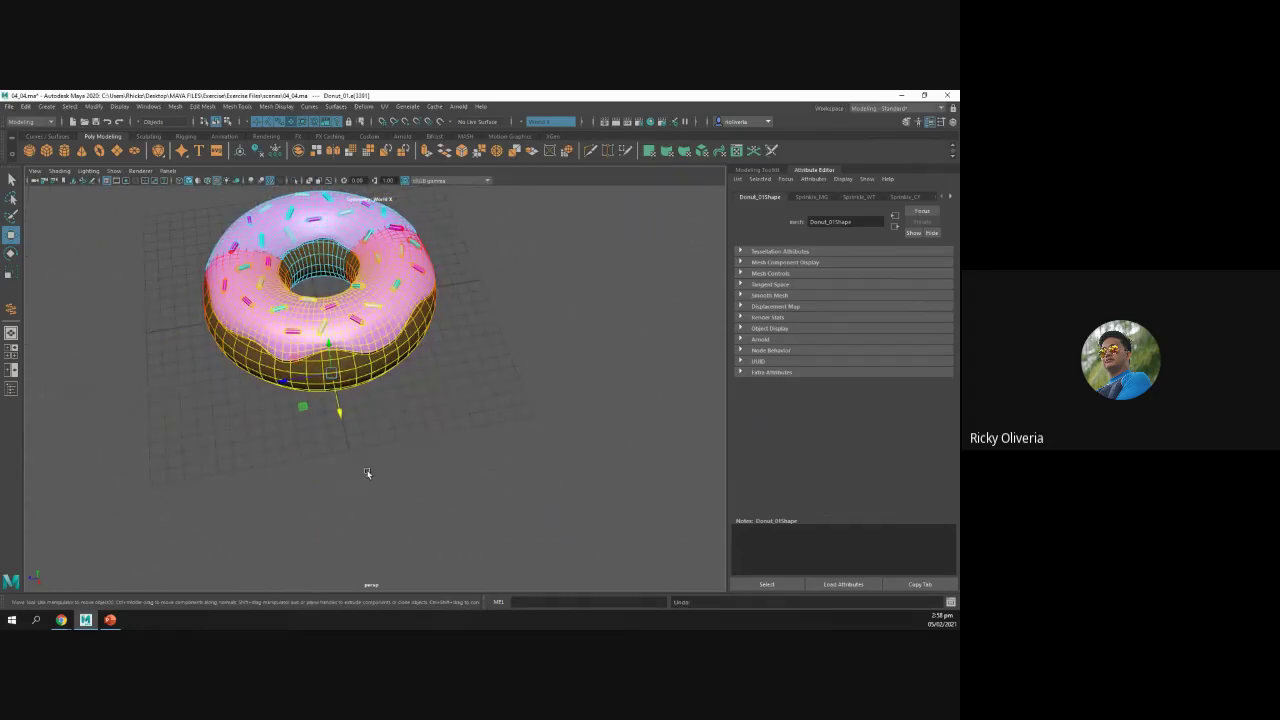
# Step: Reopen the Move tool settings and examine the soft selection's falloff curve, curve presets and falloff color options
pyautogui.scroll(5, 360, 455)
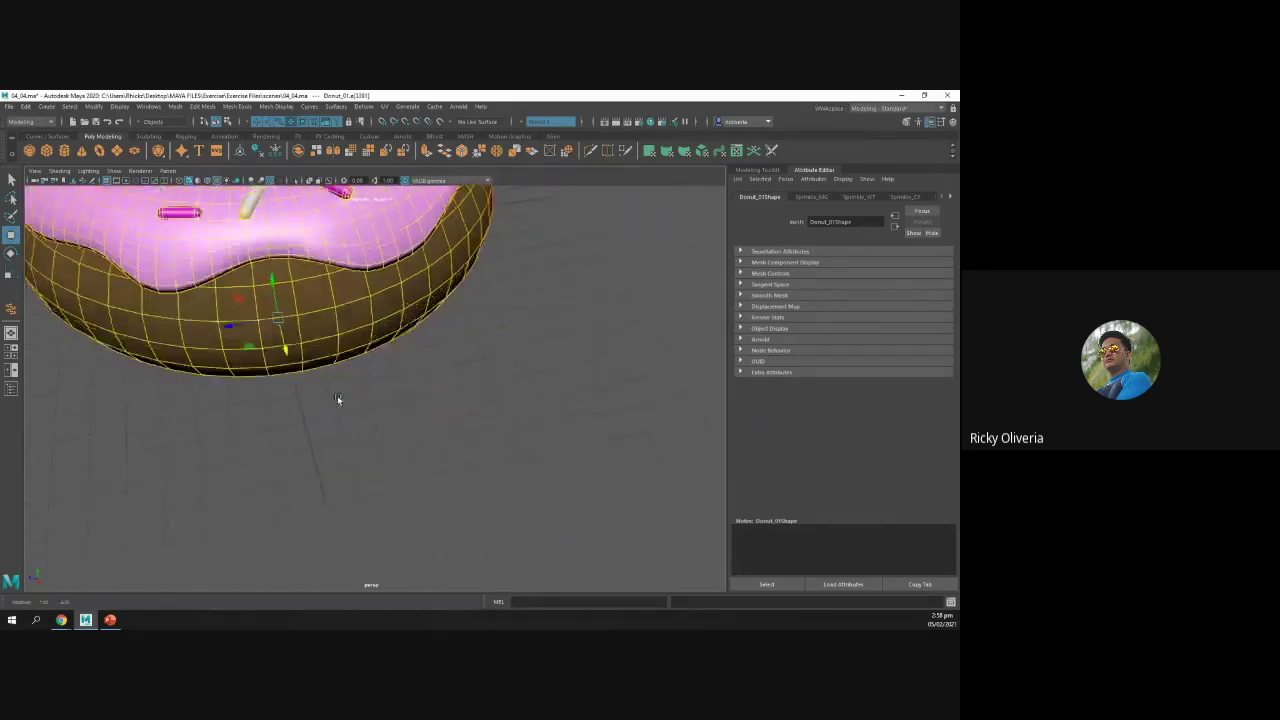
pyautogui.keyDown('alt'); pyautogui.moveTo(337, 398); pyautogui.dragTo(353, 397); pyautogui.keyUp('alt')
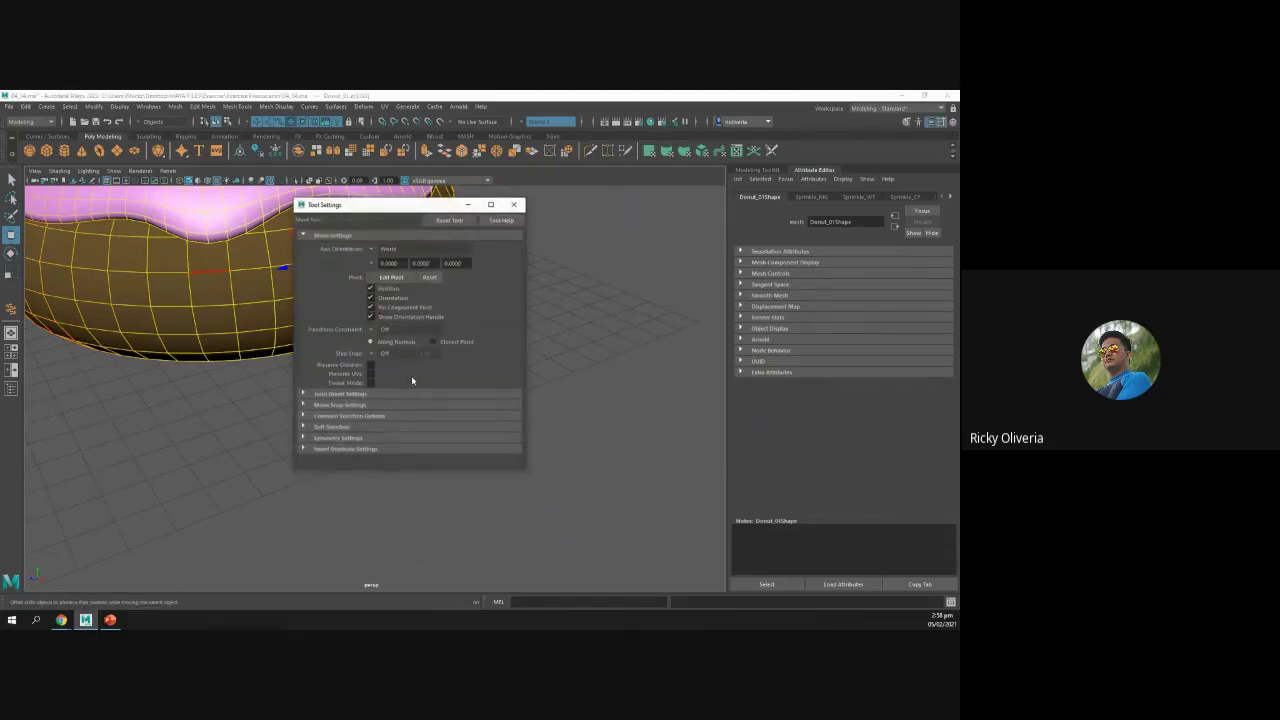
pyautogui.click(333, 427)
pyautogui.scroll(-5, 396, 412)
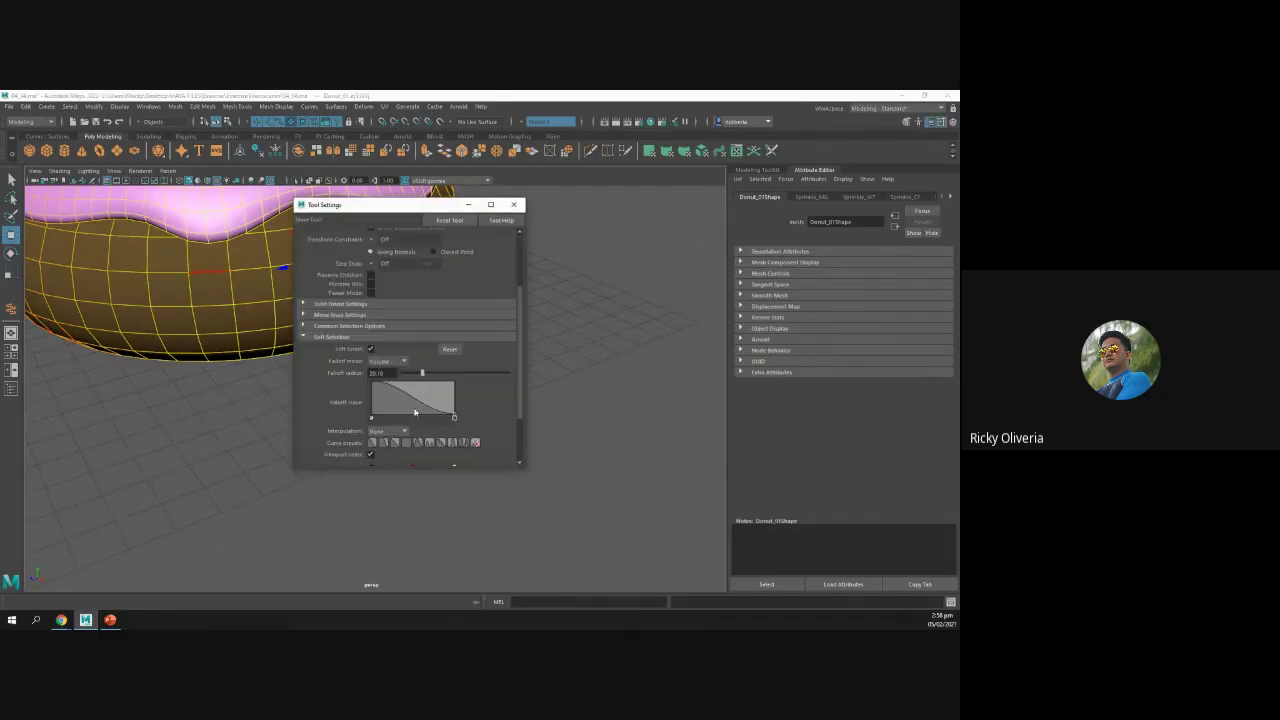
pyautogui.scroll(1, 437, 411)
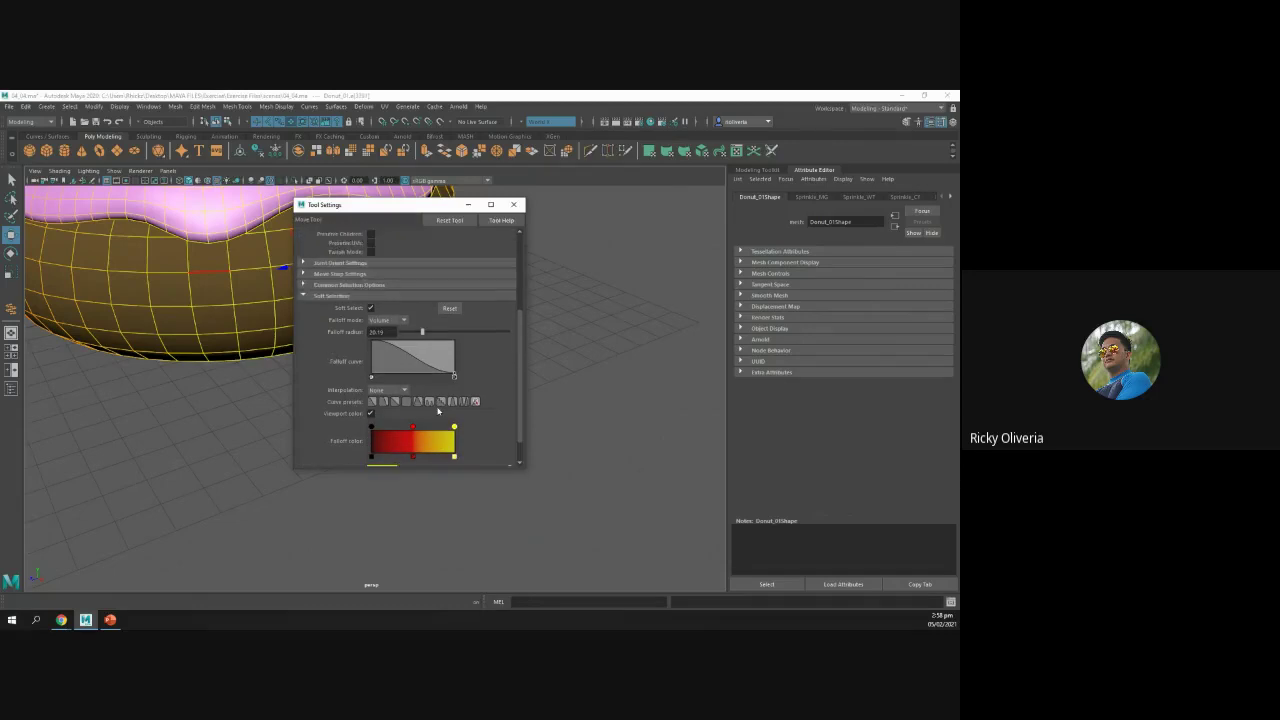
pyautogui.scroll(1, 437, 411)
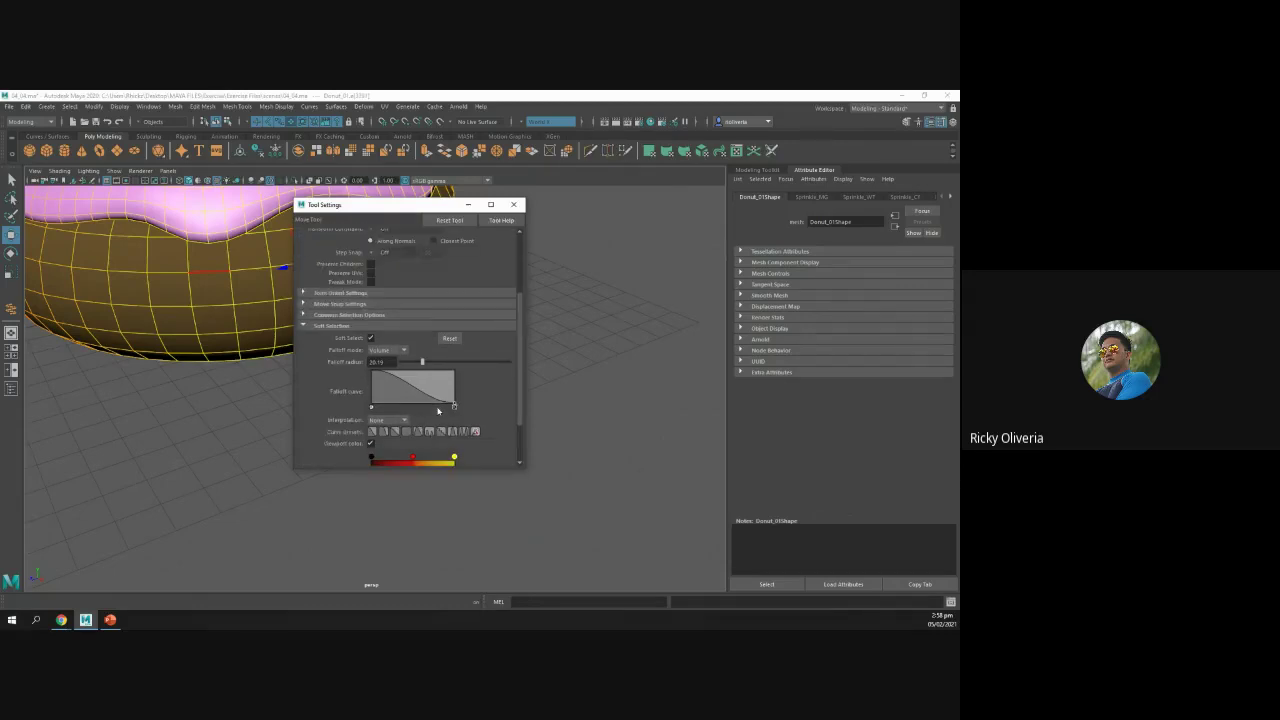
pyautogui.scroll(-2, 437, 411)
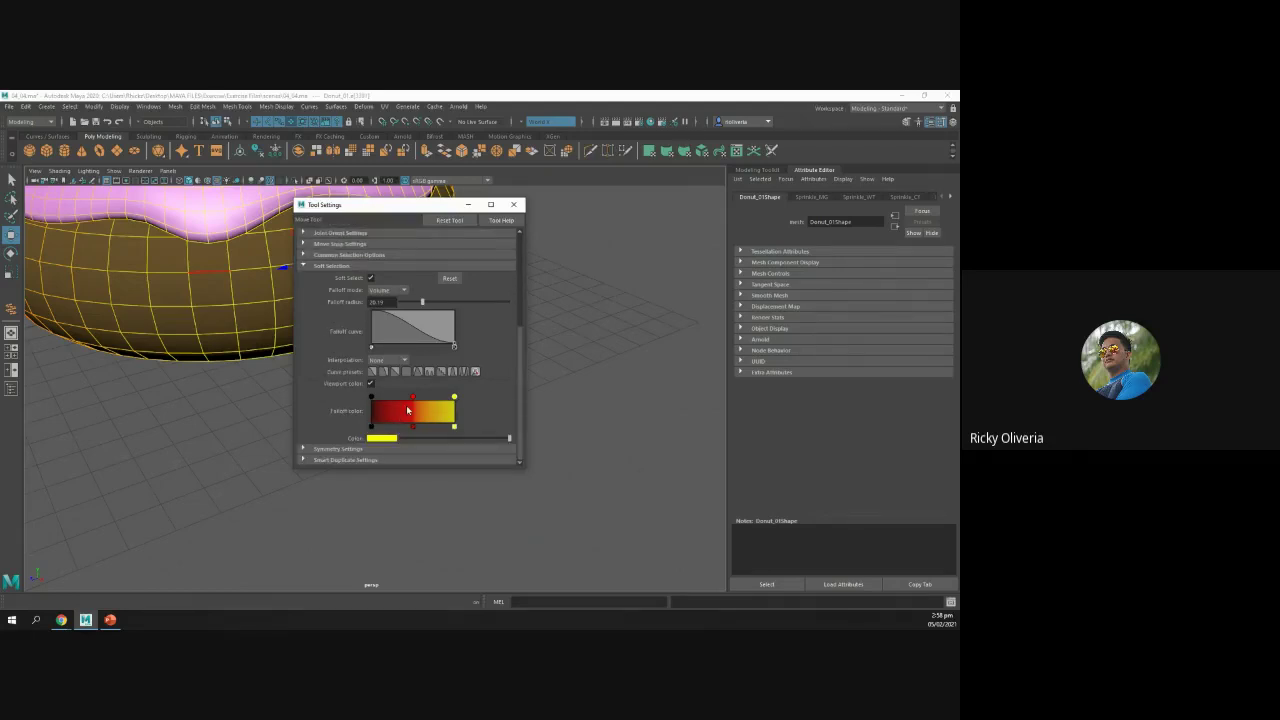
# Step: Set the Move tool's Symmetry option to Object X
pyautogui.click(348, 449)
pyautogui.scroll(-3, 408, 432)
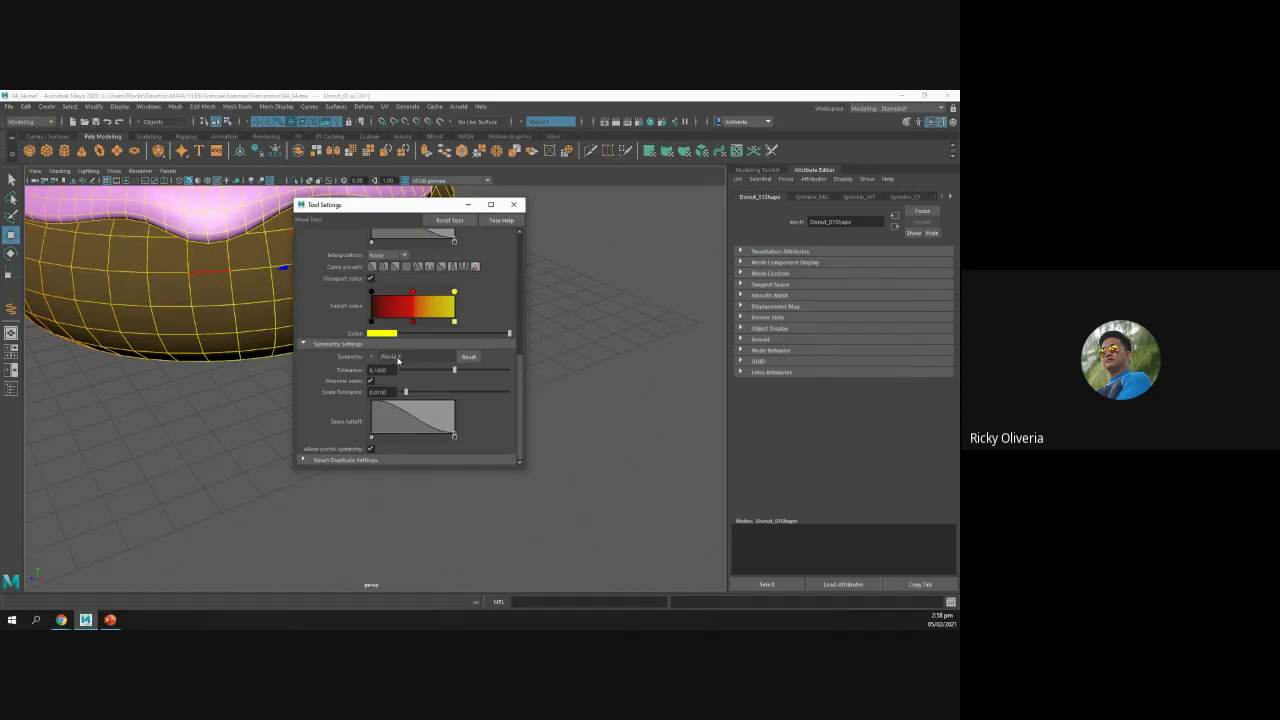
pyautogui.click(375, 359)
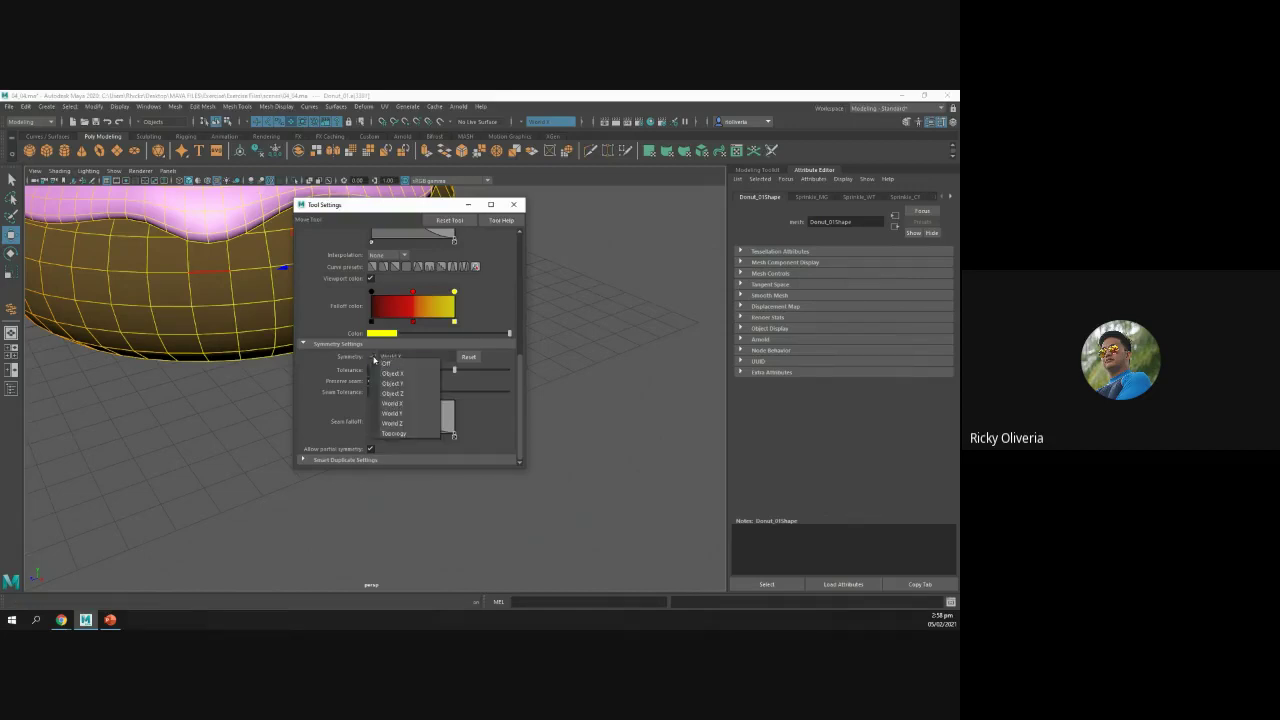
pyautogui.click(411, 375)
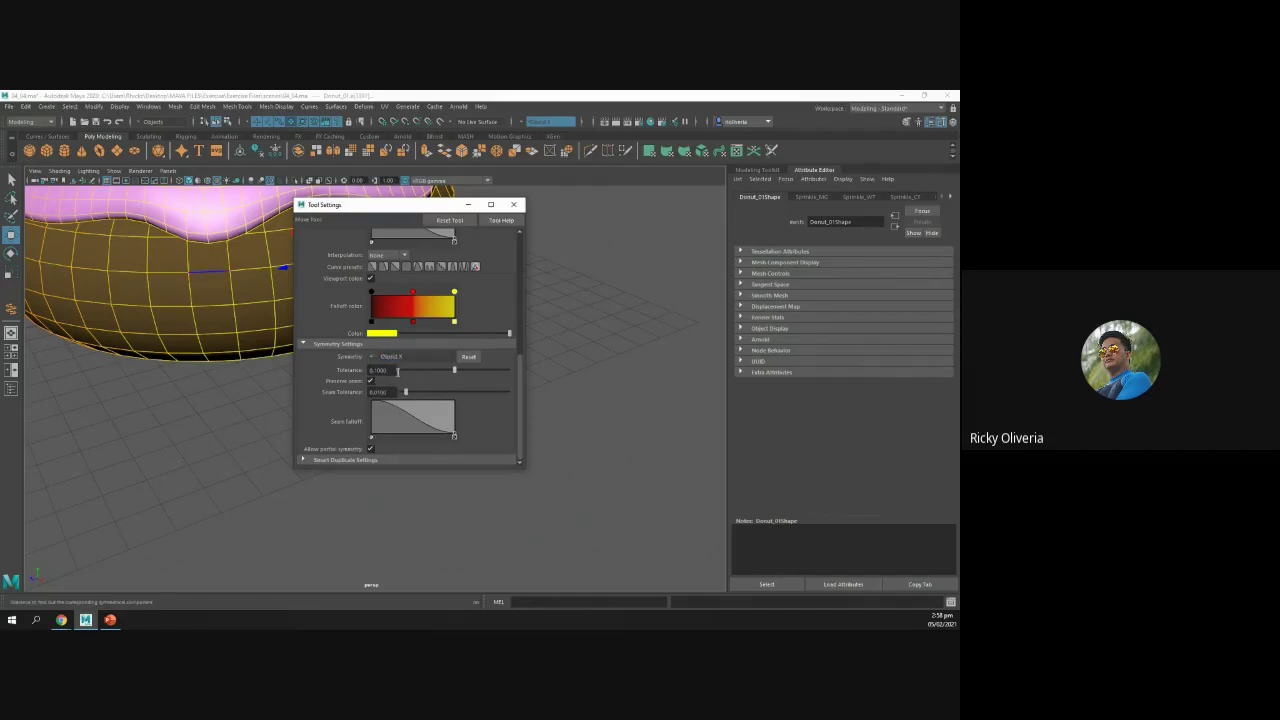
# Step: Select a low edge on the donut's brown side, close the tool settings, try stretching the donut symmetrically sideways, then undo it
pyautogui.click(236, 340)
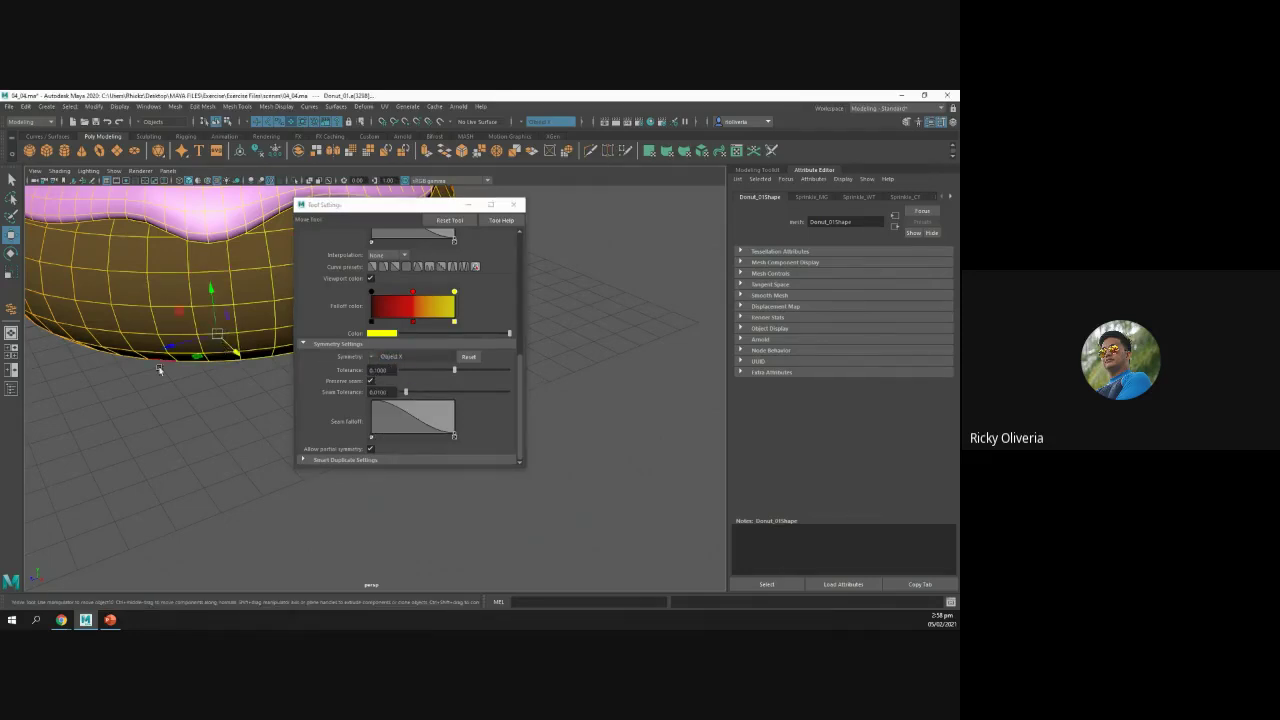
pyautogui.scroll(-5, 222, 366)
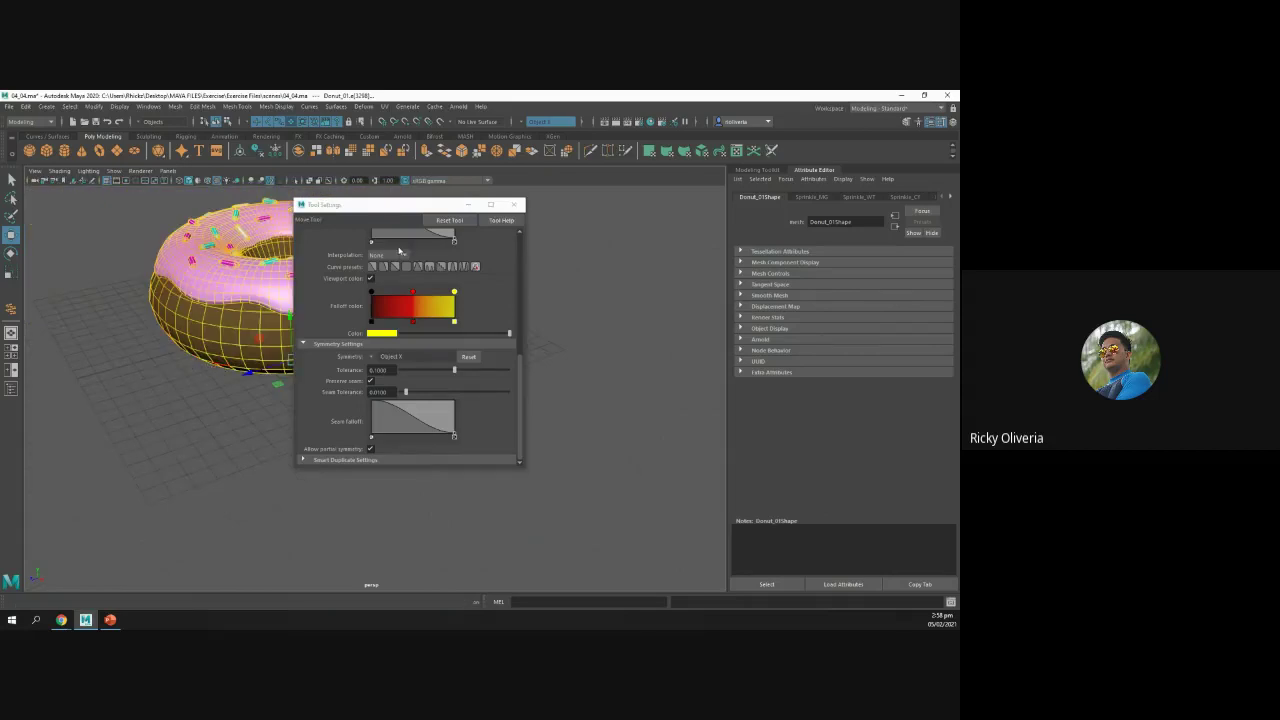
pyautogui.moveTo(401, 208); pyautogui.dragTo(479, 270)
pyautogui.click(591, 267)
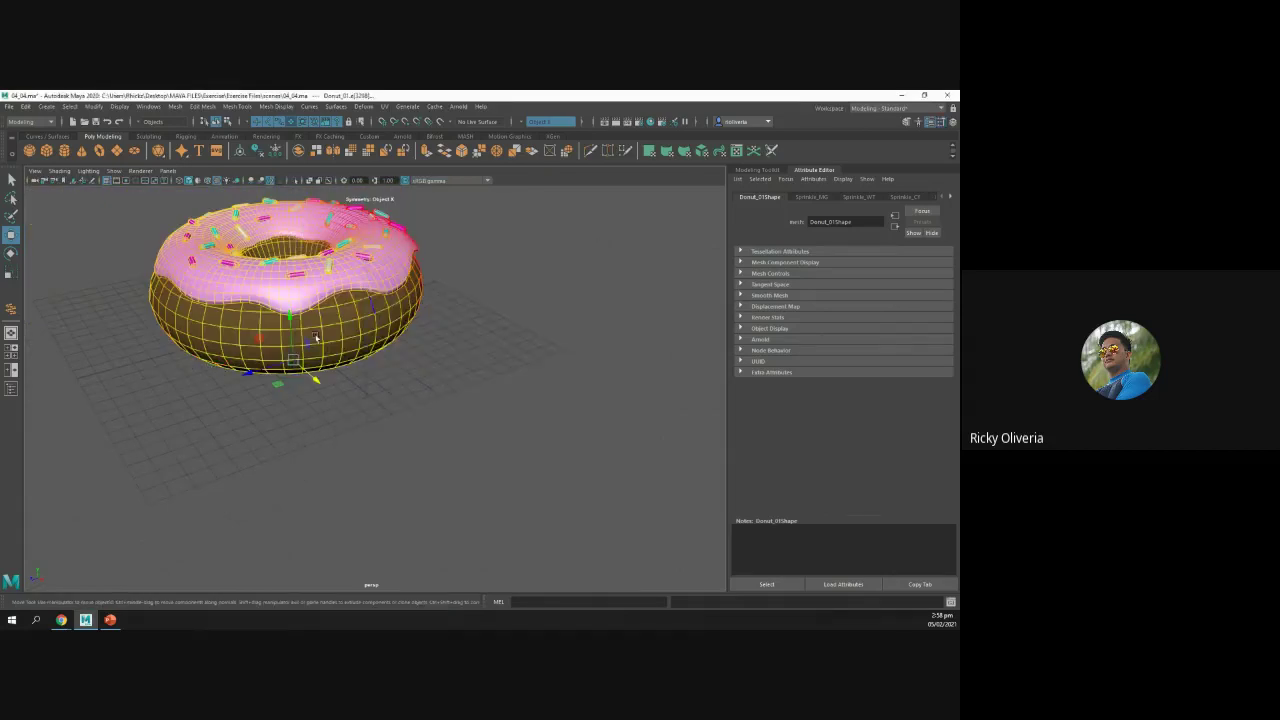
pyautogui.keyDown('alt'); pyautogui.moveTo(281, 360); pyautogui.dragTo(467, 483); pyautogui.keyUp('alt')
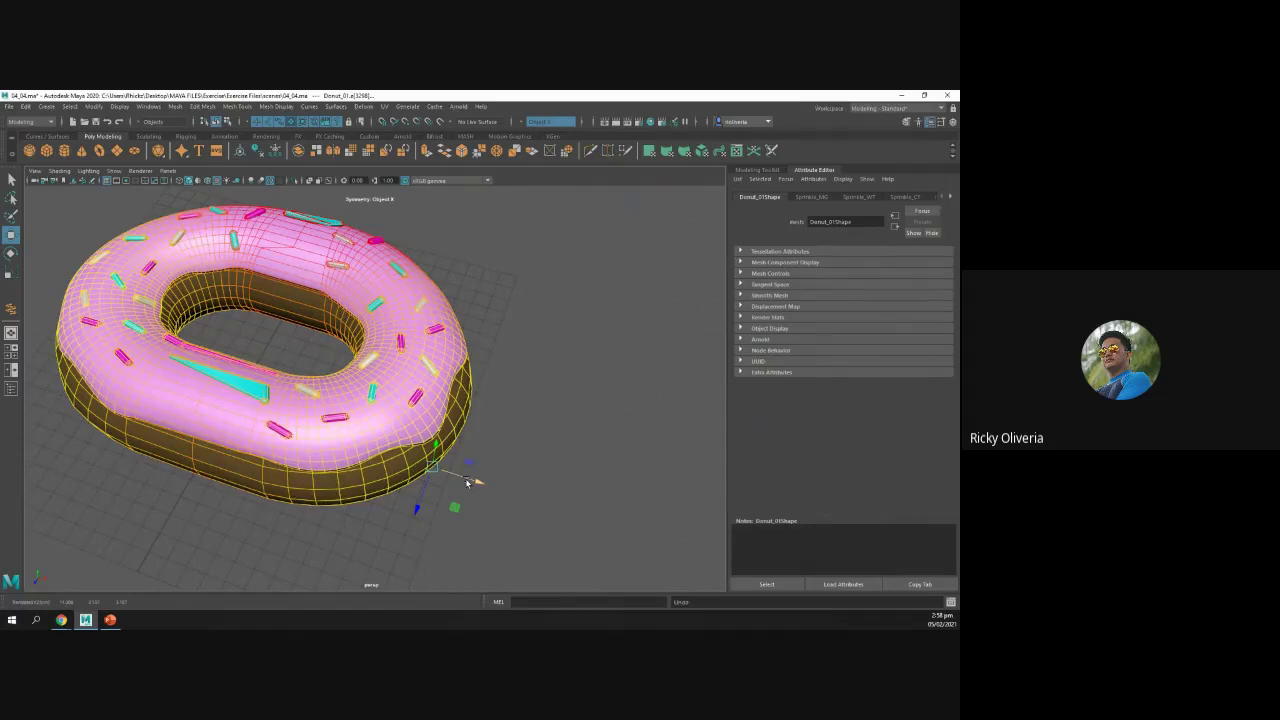
pyautogui.hotkey('ctrl', 'z')
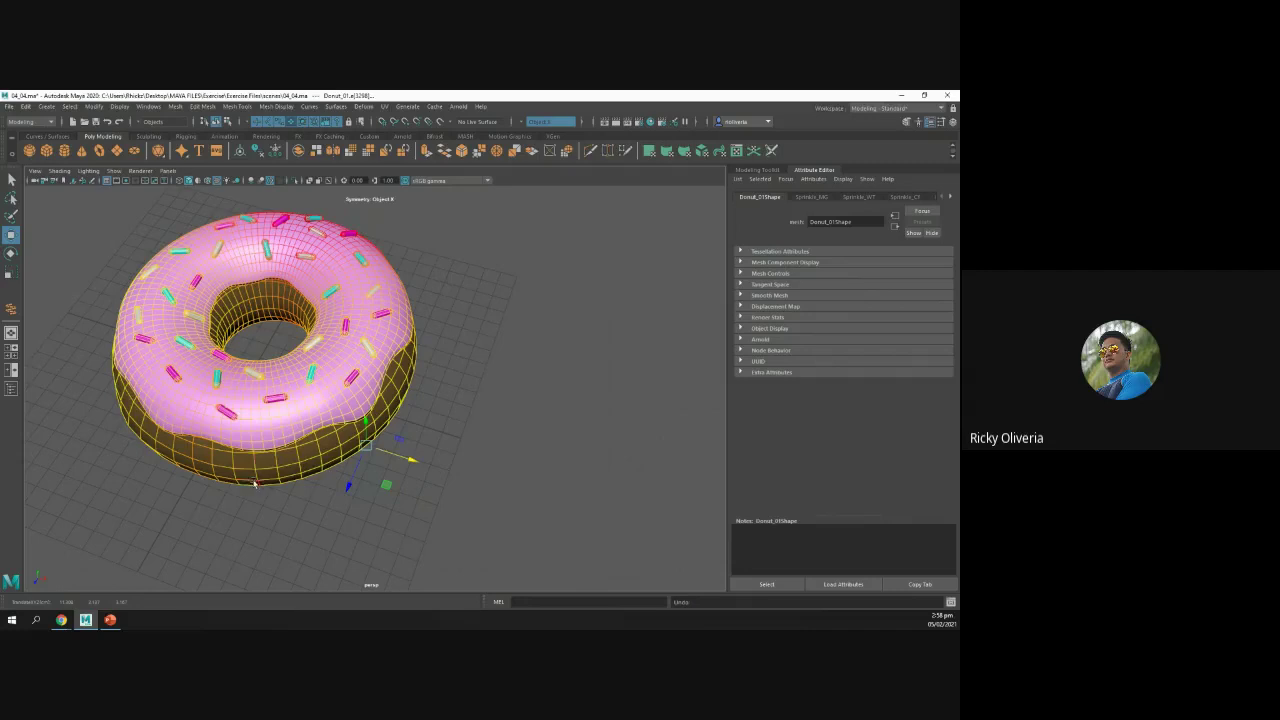
# Step: Try moving a soft-selected edge on the lower front of the donut, then undo the move and clear the selection
pyautogui.click(249, 484)
pyautogui.moveTo(226, 519); pyautogui.dragTo(288, 485)
pyautogui.hotkey('ctrl', 'z')
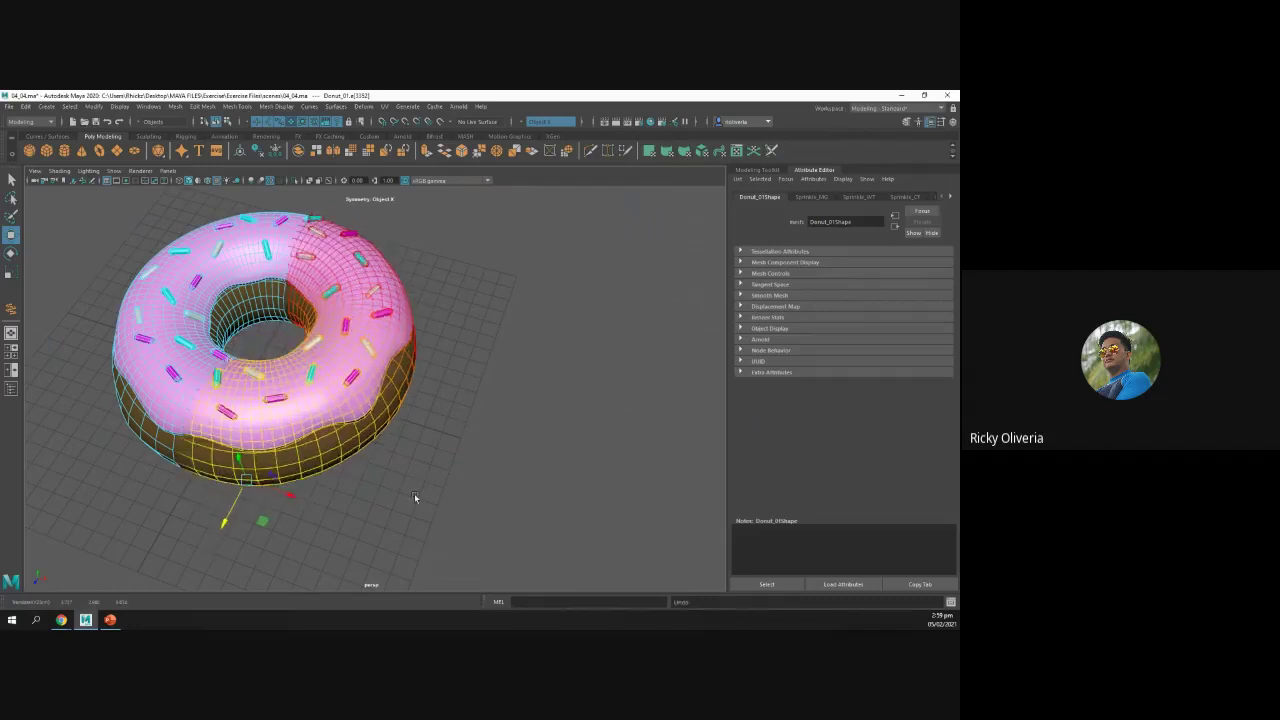
pyautogui.click(414, 493)
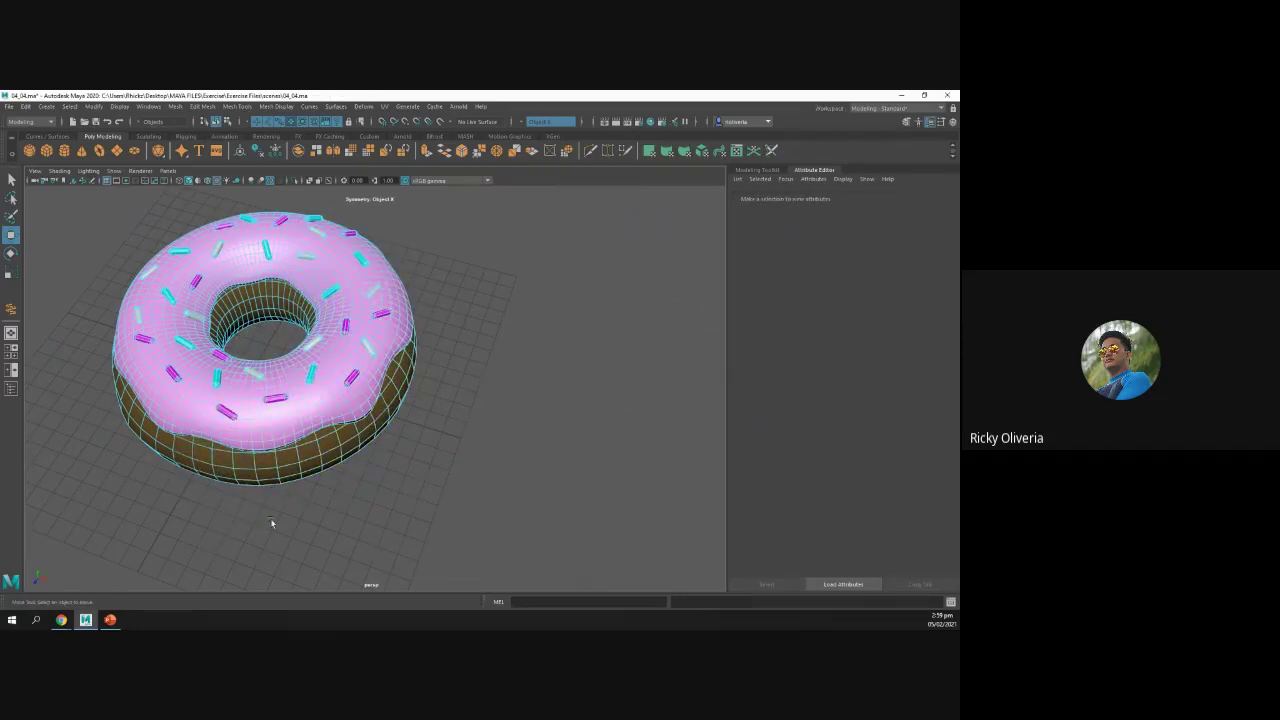
# Step: Switch to PowerPoint and show slide 6, "Use Brush Tool to Sculpt Meshes"
pyautogui.click(110, 620)
pyautogui.click(261, 384)
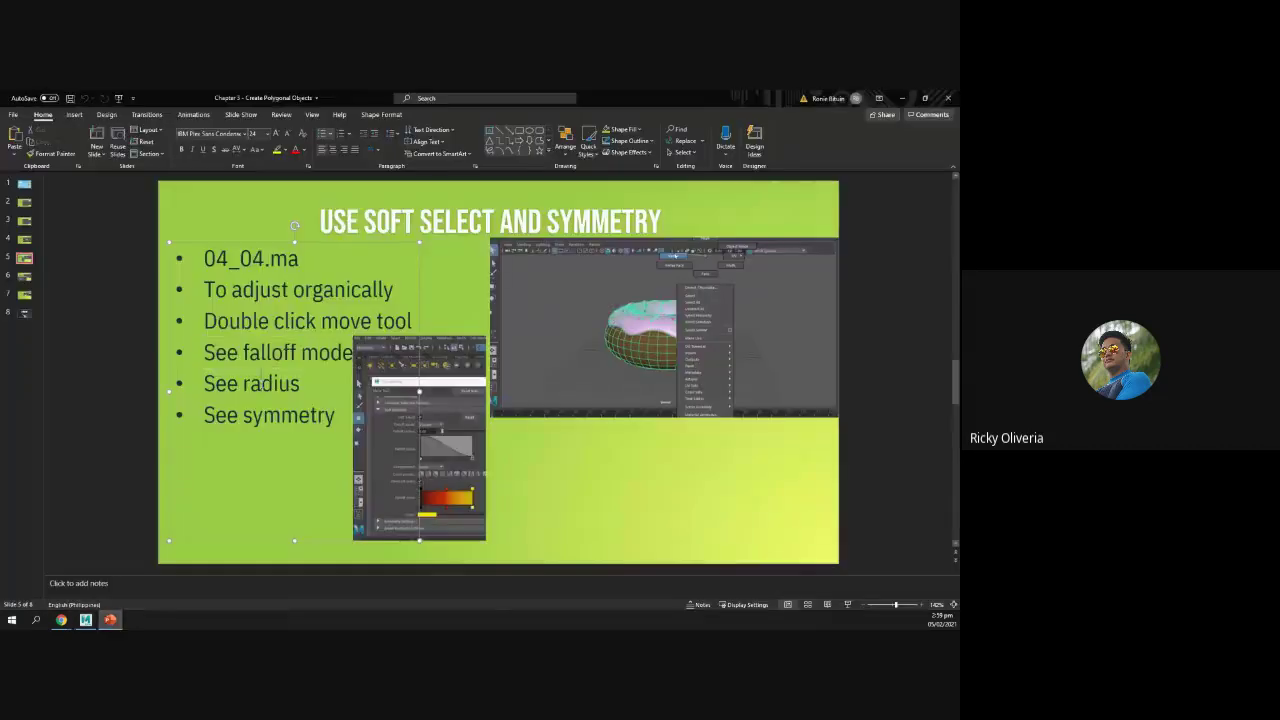
pyautogui.click(27, 279)
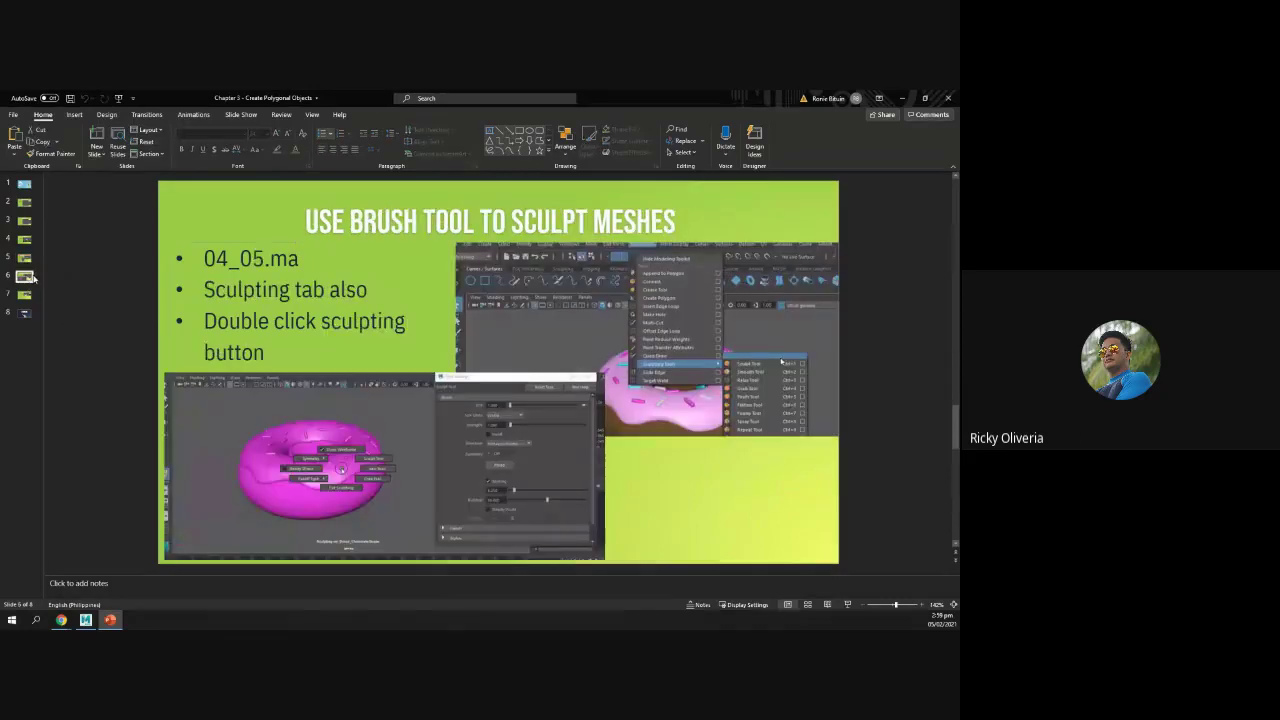
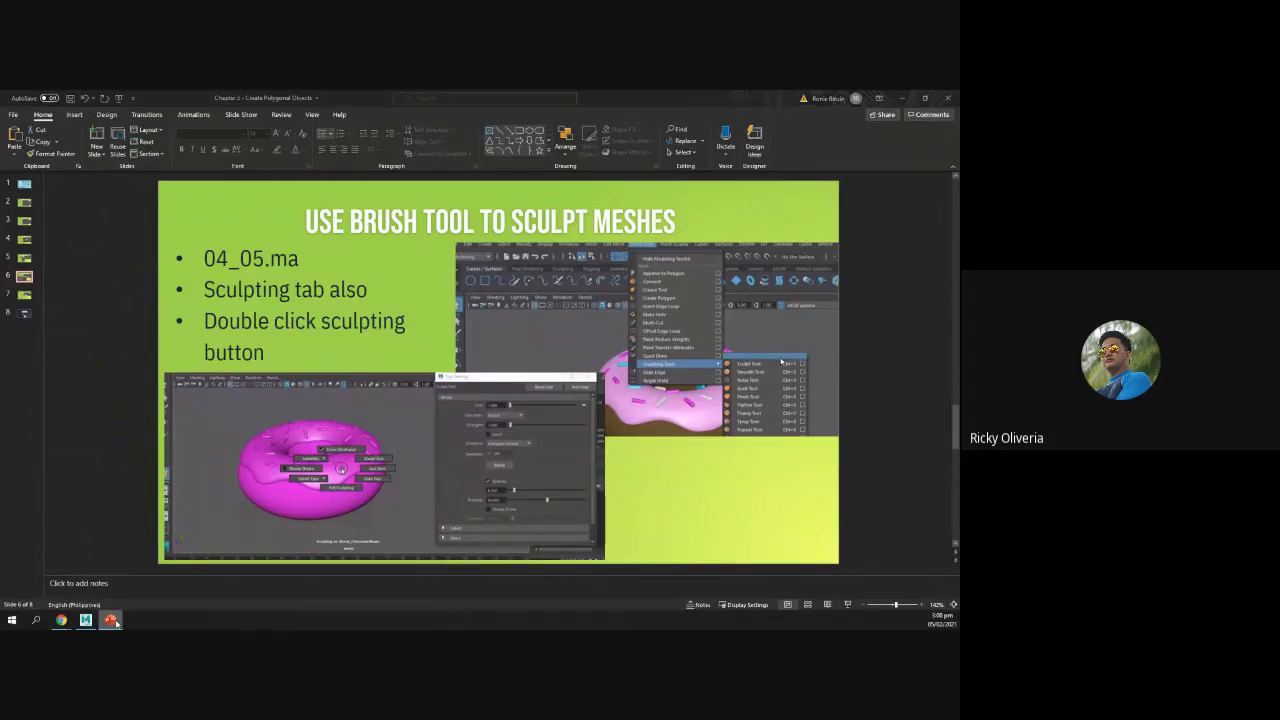
# Step: In Maya, tear off the Sculpting Tools list as a floating window and place it over the Attribute Editor
pyautogui.click(111, 620)
pyautogui.click(238, 106)
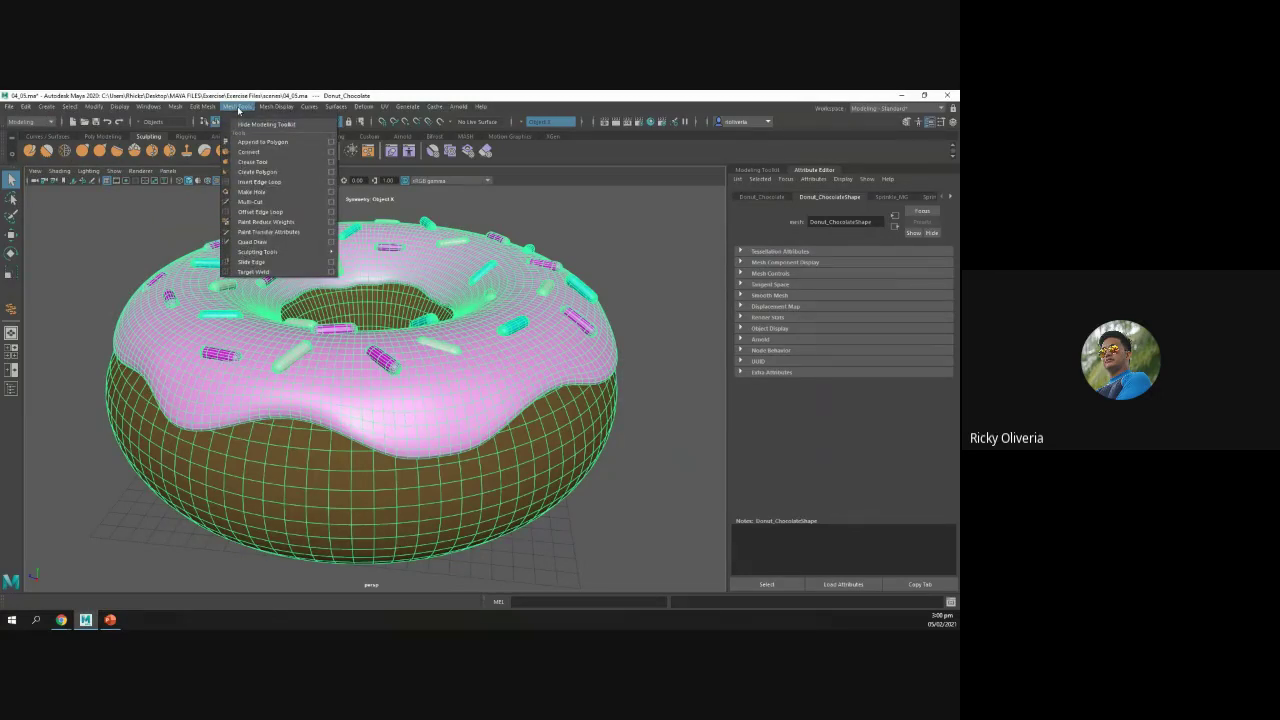
pyautogui.moveTo(245, 253)
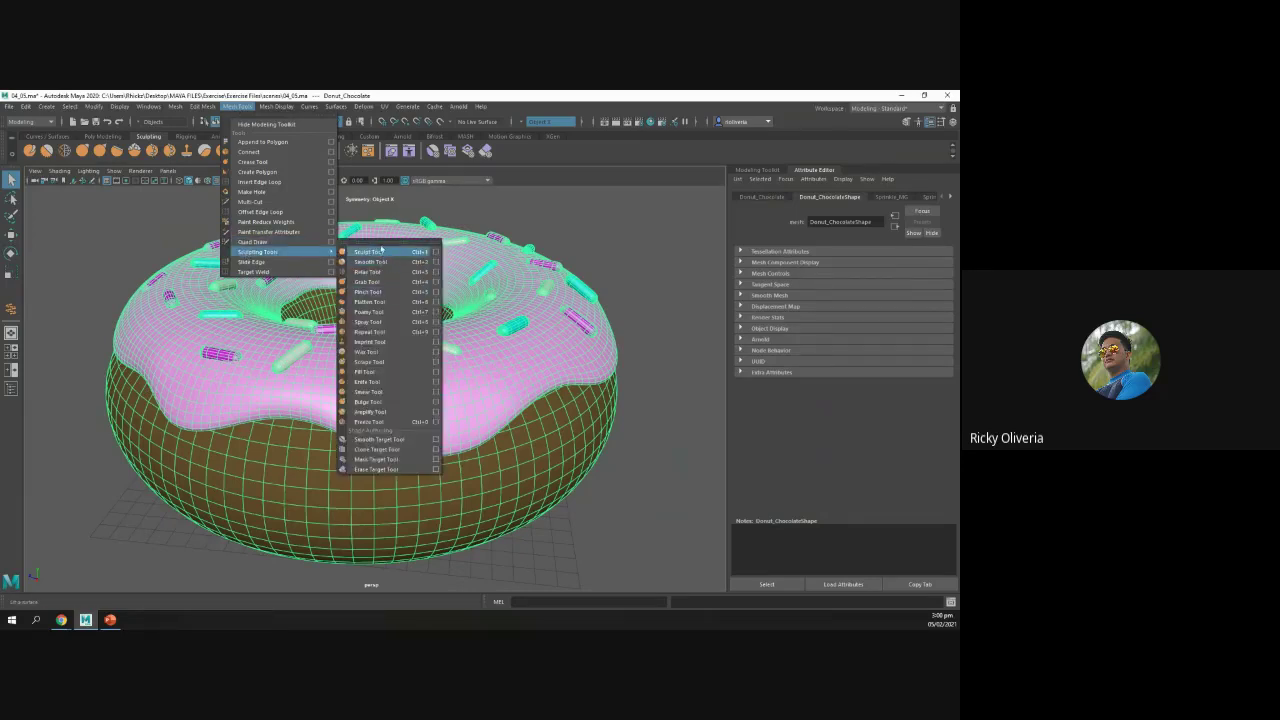
pyautogui.click(380, 247)
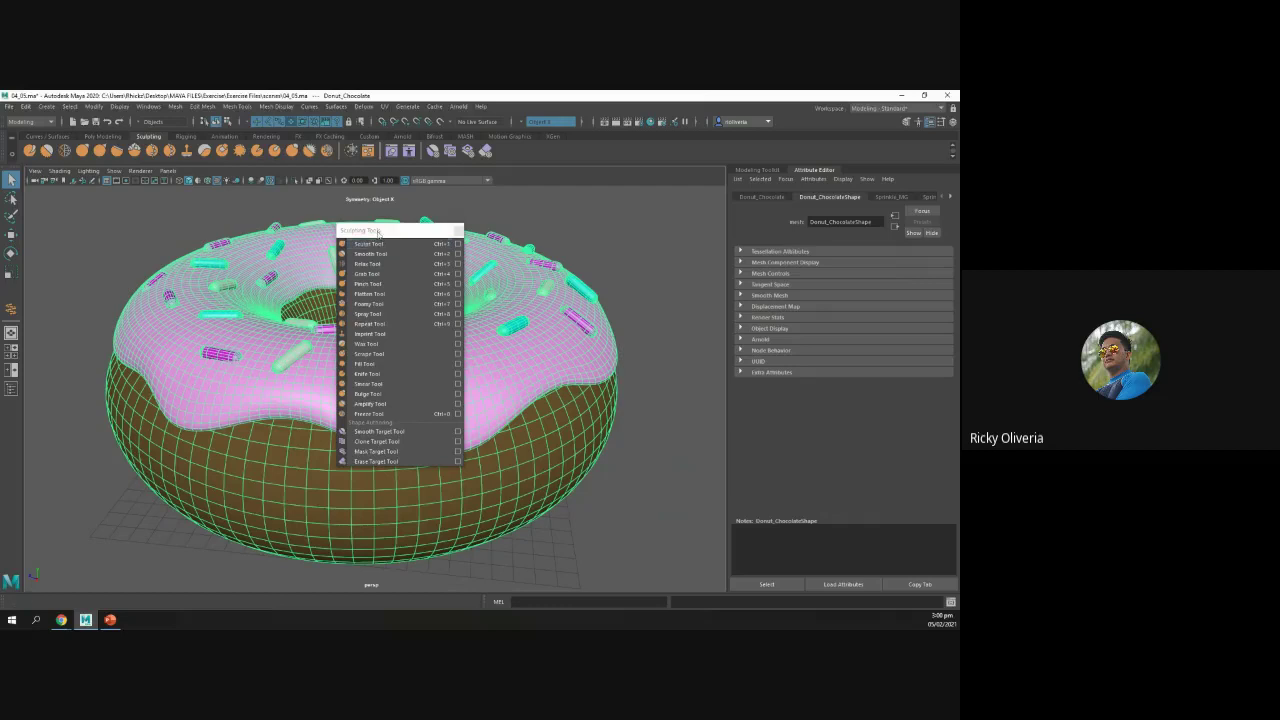
pyautogui.moveTo(378, 238); pyautogui.dragTo(793, 267)
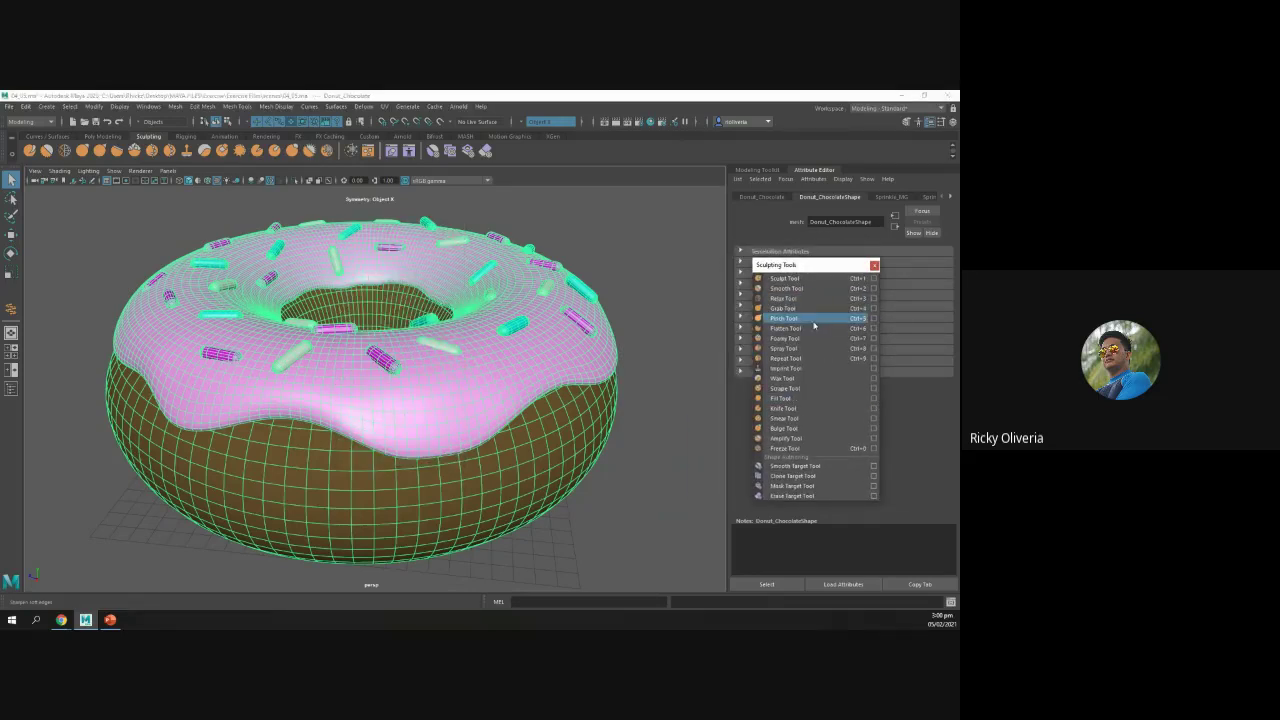
# Step: Sculpt raised strokes on the donut's brown front and icing edge with the Sculpt Tool, then check the sculpting slide in PowerPoint
pyautogui.click(785, 278)
pyautogui.moveTo(473, 482)
pyautogui.mouseDown()
pyautogui.moveTo(385, 506)
pyautogui.moveTo(284, 492)
pyautogui.mouseUp()
pyautogui.moveTo(378, 425)
pyautogui.mouseDown()
pyautogui.moveTo(430, 412)
pyautogui.moveTo(426, 438)
pyautogui.moveTo(472, 440)
pyautogui.moveTo(515, 410)
pyautogui.moveTo(522, 378)
pyautogui.moveTo(542, 396)
pyautogui.moveTo(560, 386)
pyautogui.moveTo(505, 415)
pyautogui.moveTo(522, 395)
pyautogui.mouseUp()
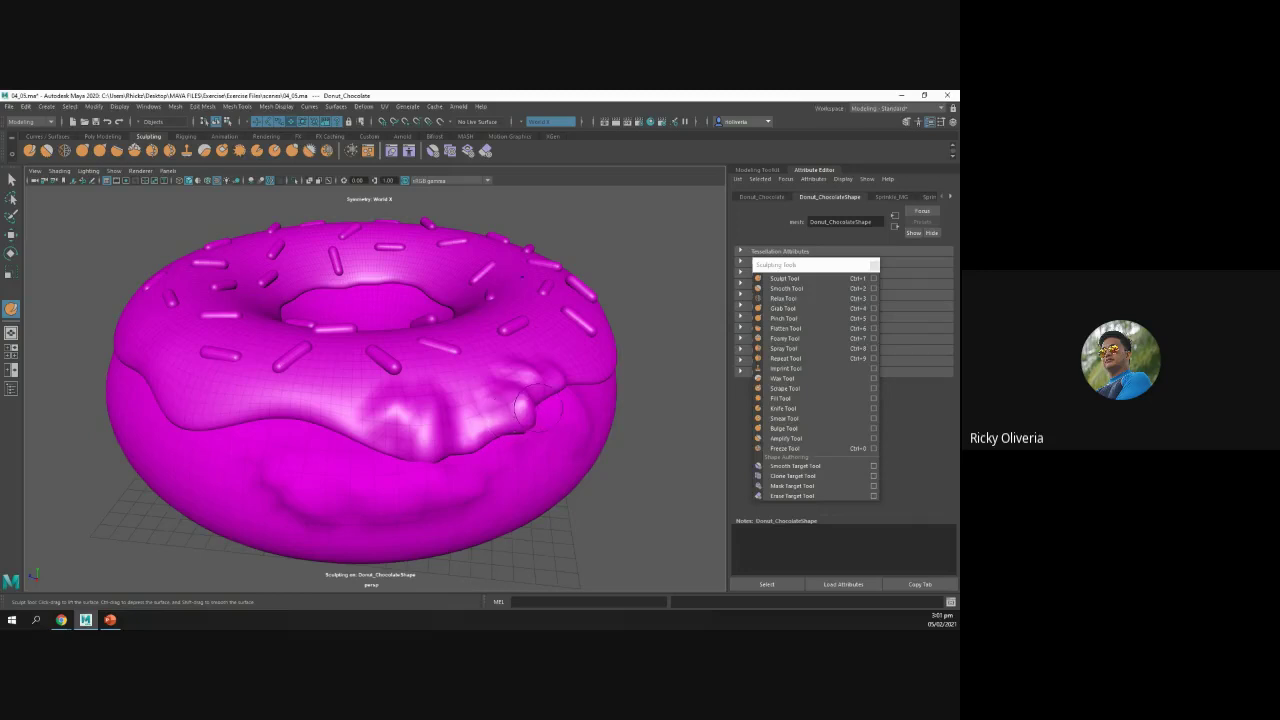
pyautogui.hotkey('alt', 'Tab')
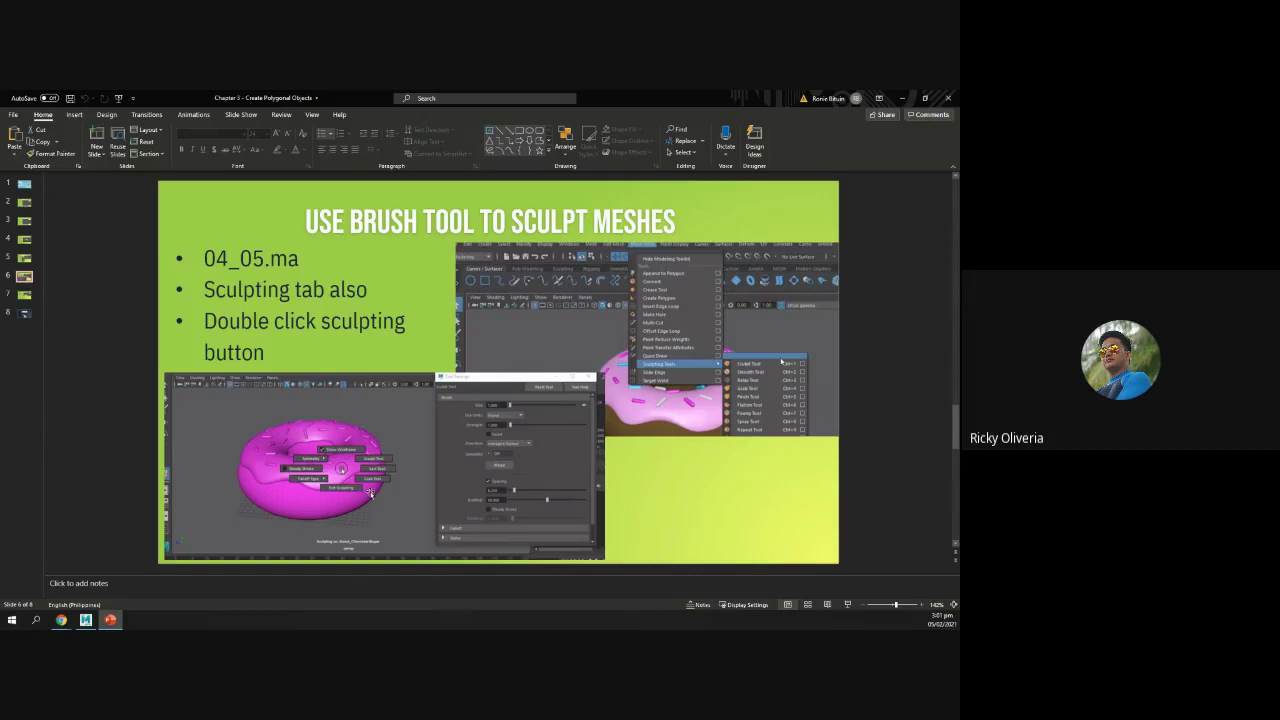
pyautogui.hotkey('alt', 'Tab')
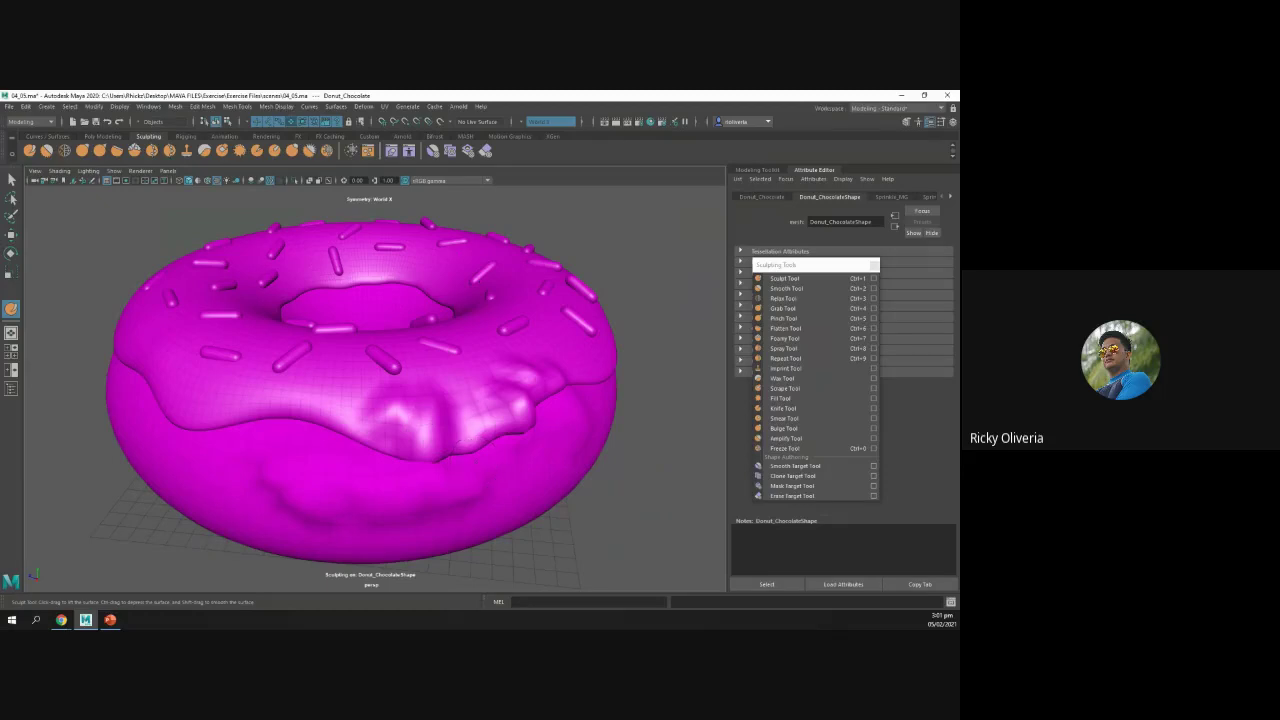
# Step: Set the sculpting symmetry to World Y and sculpt a stroke along the lower-left brown part of the donut
pyautogui.rightClick(476, 465)
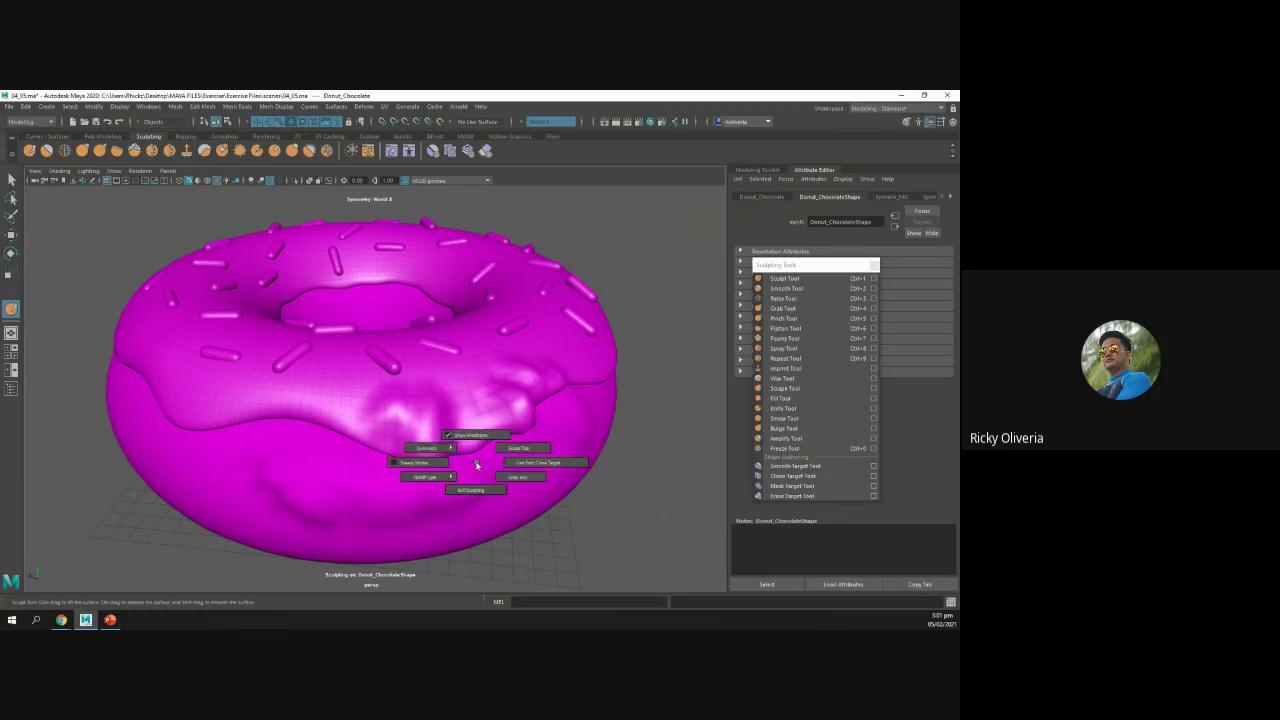
pyautogui.moveTo(476, 465)
pyautogui.mouseDown(button='right')
pyautogui.moveTo(437, 457)
pyautogui.moveTo(472, 442)
pyautogui.moveTo(513, 449)
pyautogui.moveTo(448, 431)
pyautogui.moveTo(445, 444)
pyautogui.moveTo(294, 434)
pyautogui.moveTo(441, 390)
pyautogui.moveTo(400, 432)
pyautogui.mouseUp(button='right')
pyautogui.rightClick(492, 450)
pyautogui.moveTo(400, 432); pyautogui.dragTo(386, 414)
pyautogui.moveTo(206, 490); pyautogui.dragTo(280, 517)
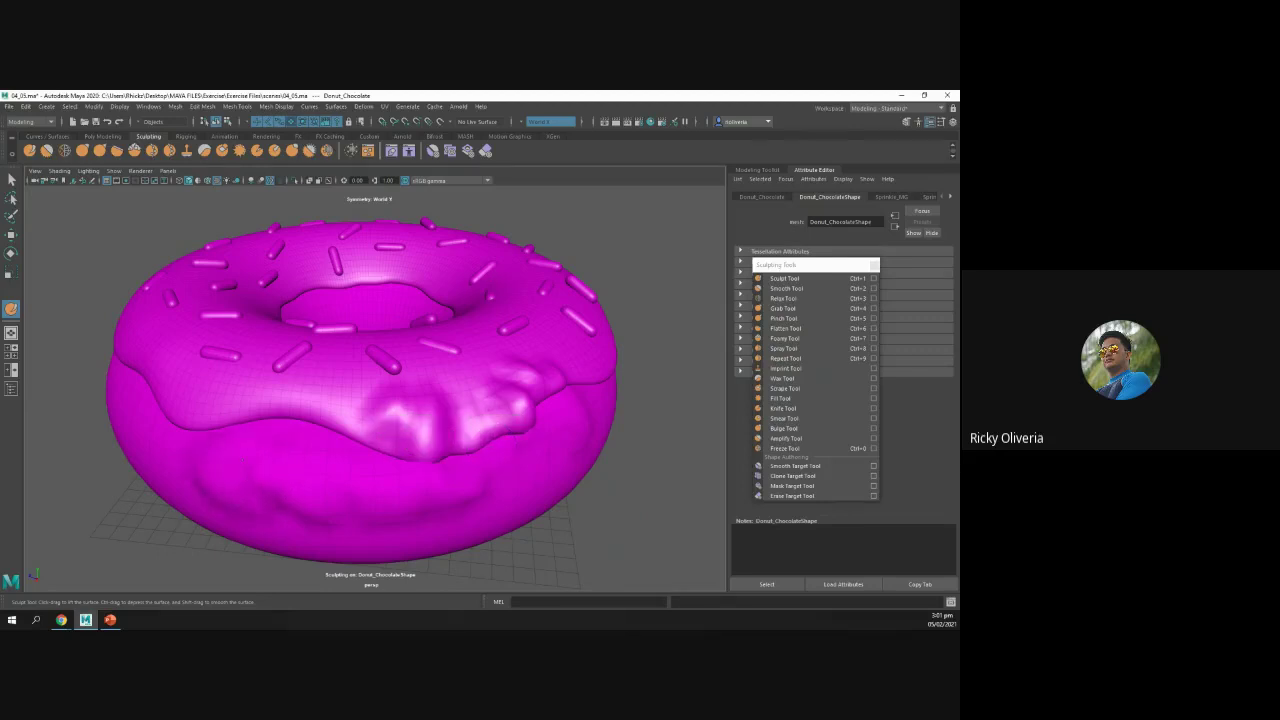
# Step: Inspect the donut from another side, sculpt another raised stroke across the bumpy front icing, and view the Sculpt Tool's quick options
pyautogui.keyDown('alt'); pyautogui.moveTo(242, 457); pyautogui.dragTo(425, 400); pyautogui.keyUp('alt')
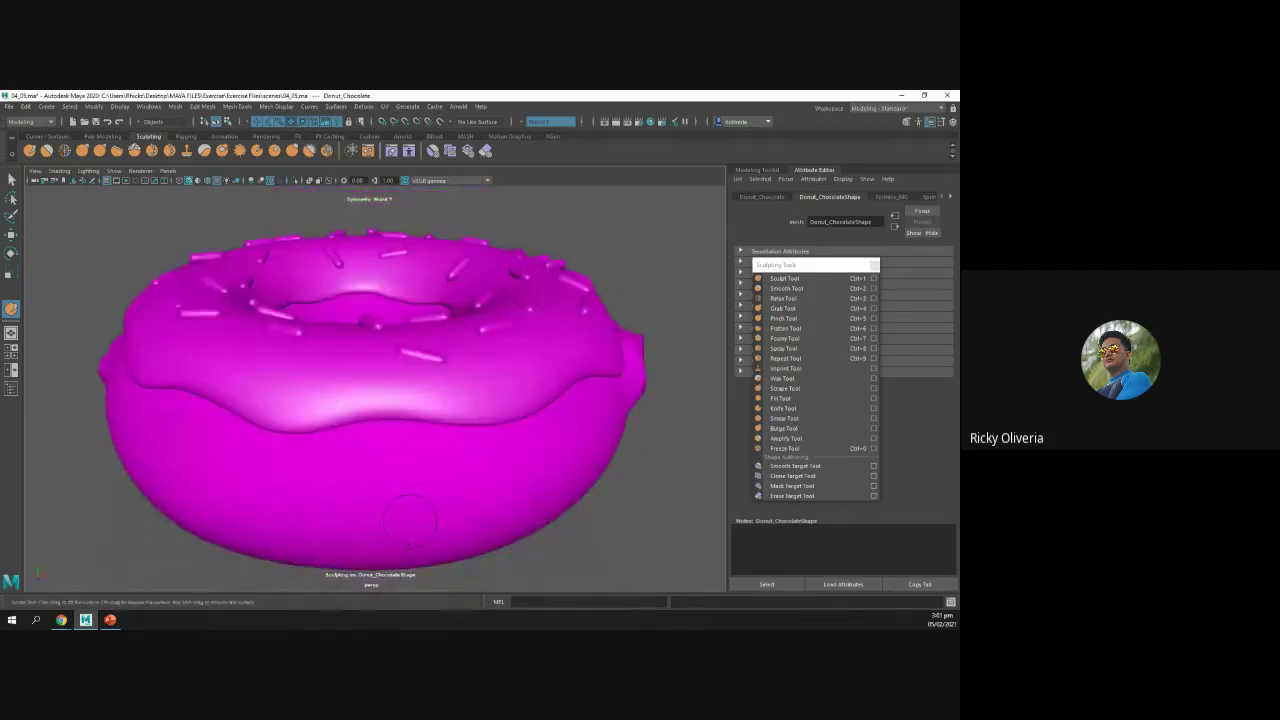
pyautogui.moveTo(425, 400)
pyautogui.keyDown('alt'); pyautogui.mouseDown()
pyautogui.moveTo(583, 391)
pyautogui.moveTo(470, 440)
pyautogui.moveTo(363, 386)
pyautogui.moveTo(295, 404)
pyautogui.mouseUp(); pyautogui.keyUp('alt')
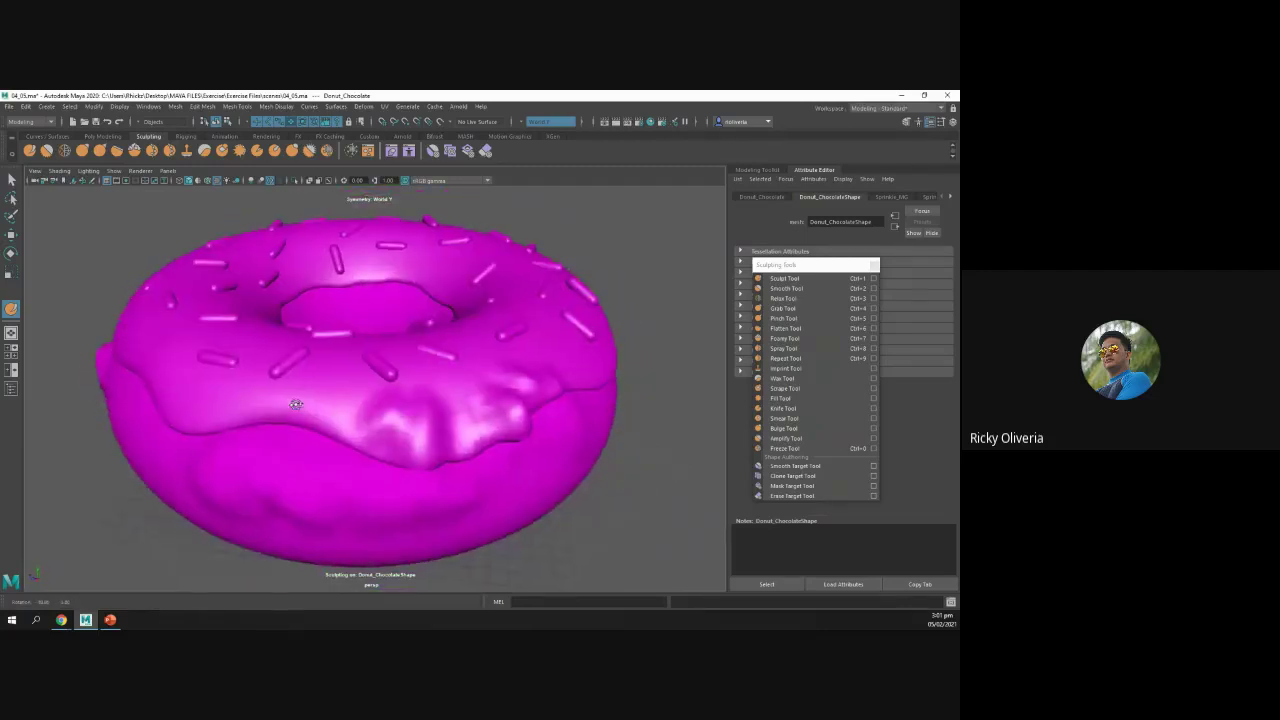
pyautogui.moveTo(447, 391); pyautogui.dragTo(374, 389)
pyautogui.rightClick(495, 378)
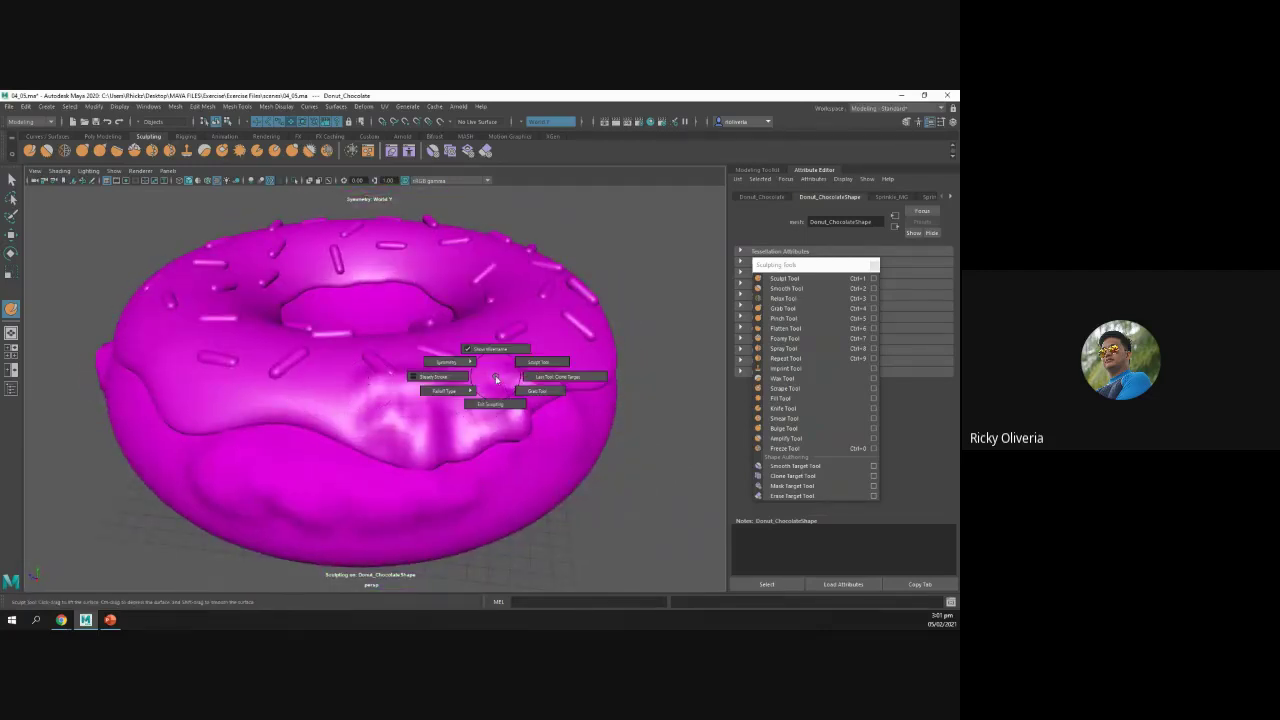
pyautogui.click(490, 349)
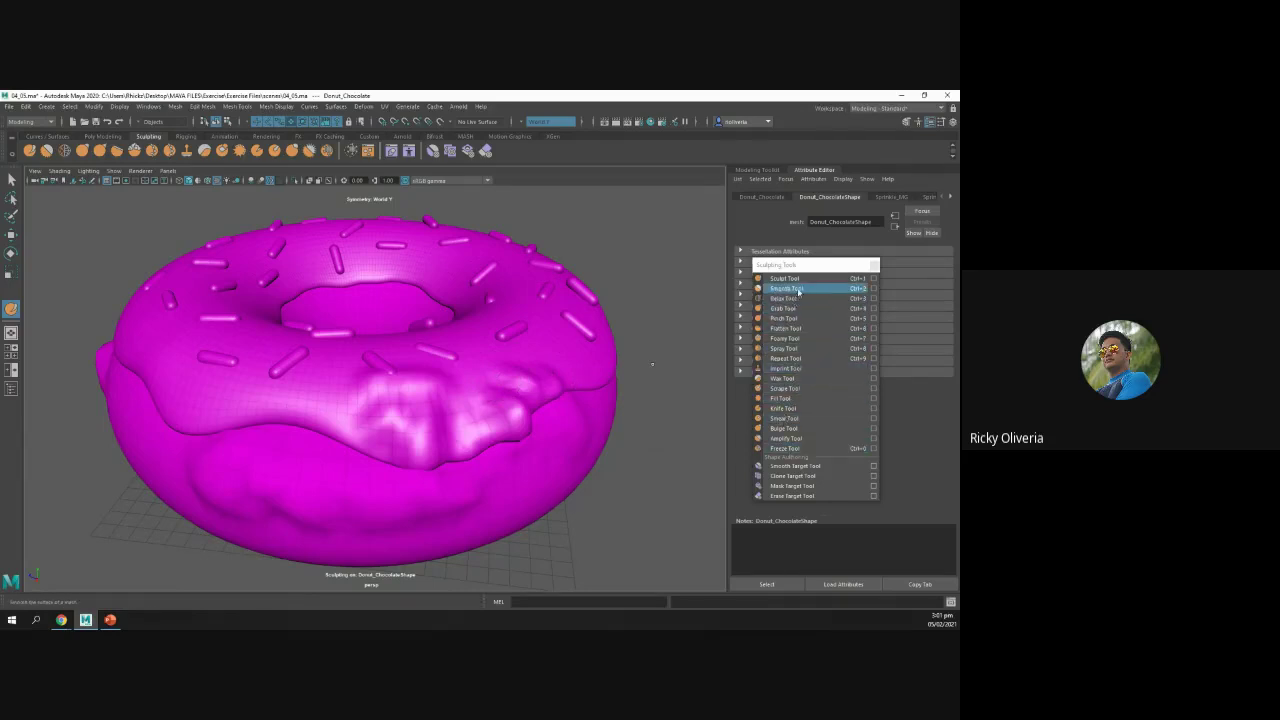
# Step: Flatten the bumpy front icing with the Flatten Tool, and even out the icing and the brown front with the Smooth Tool
pyautogui.click(790, 329)
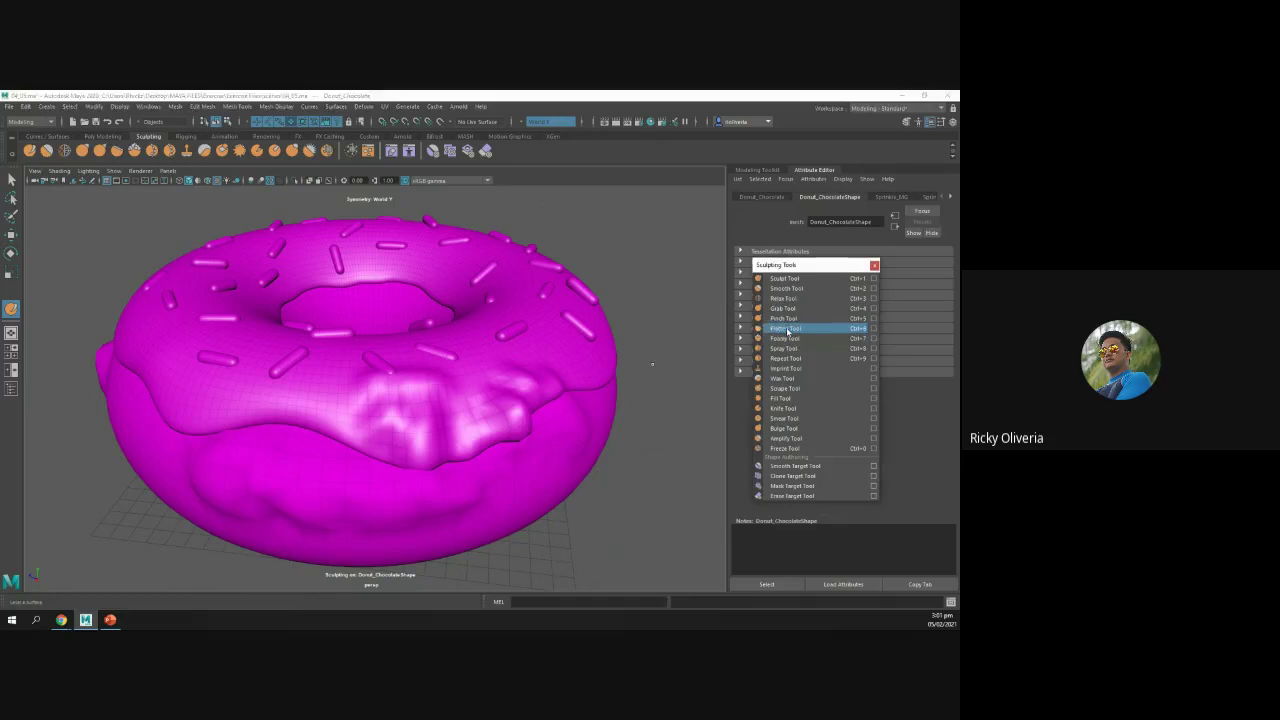
pyautogui.moveTo(468, 443)
pyautogui.mouseDown()
pyautogui.moveTo(456, 459)
pyautogui.moveTo(382, 420)
pyautogui.moveTo(422, 388)
pyautogui.moveTo(368, 392)
pyautogui.moveTo(372, 424)
pyautogui.moveTo(478, 416)
pyautogui.moveTo(528, 406)
pyautogui.moveTo(500, 381)
pyautogui.moveTo(516, 374)
pyautogui.moveTo(478, 442)
pyautogui.moveTo(506, 434)
pyautogui.moveTo(490, 426)
pyautogui.moveTo(508, 408)
pyautogui.moveTo(500, 420)
pyautogui.mouseUp()
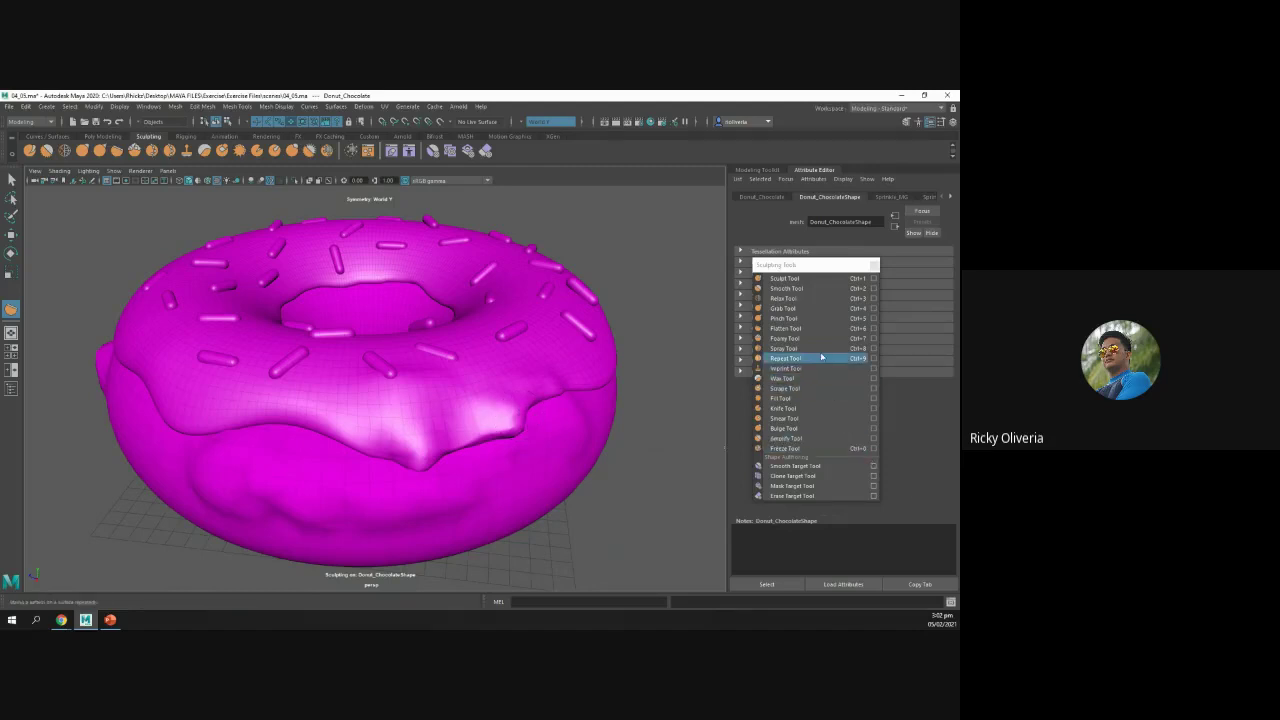
pyautogui.click(803, 288)
pyautogui.moveTo(430, 450)
pyautogui.mouseDown()
pyautogui.moveTo(410, 440)
pyautogui.moveTo(427, 425)
pyautogui.moveTo(400, 402)
pyautogui.moveTo(426, 416)
pyautogui.moveTo(358, 443)
pyautogui.moveTo(247, 397)
pyautogui.mouseUp()
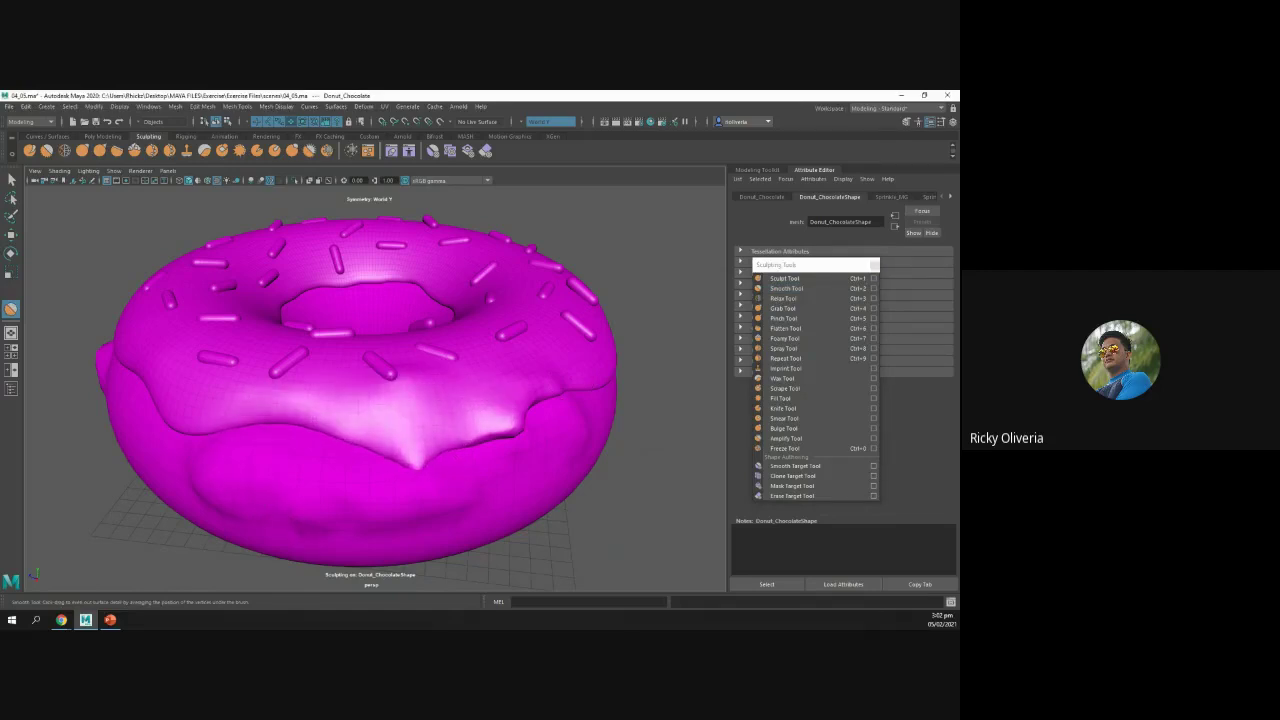
pyautogui.moveTo(198, 488); pyautogui.dragTo(220, 512)
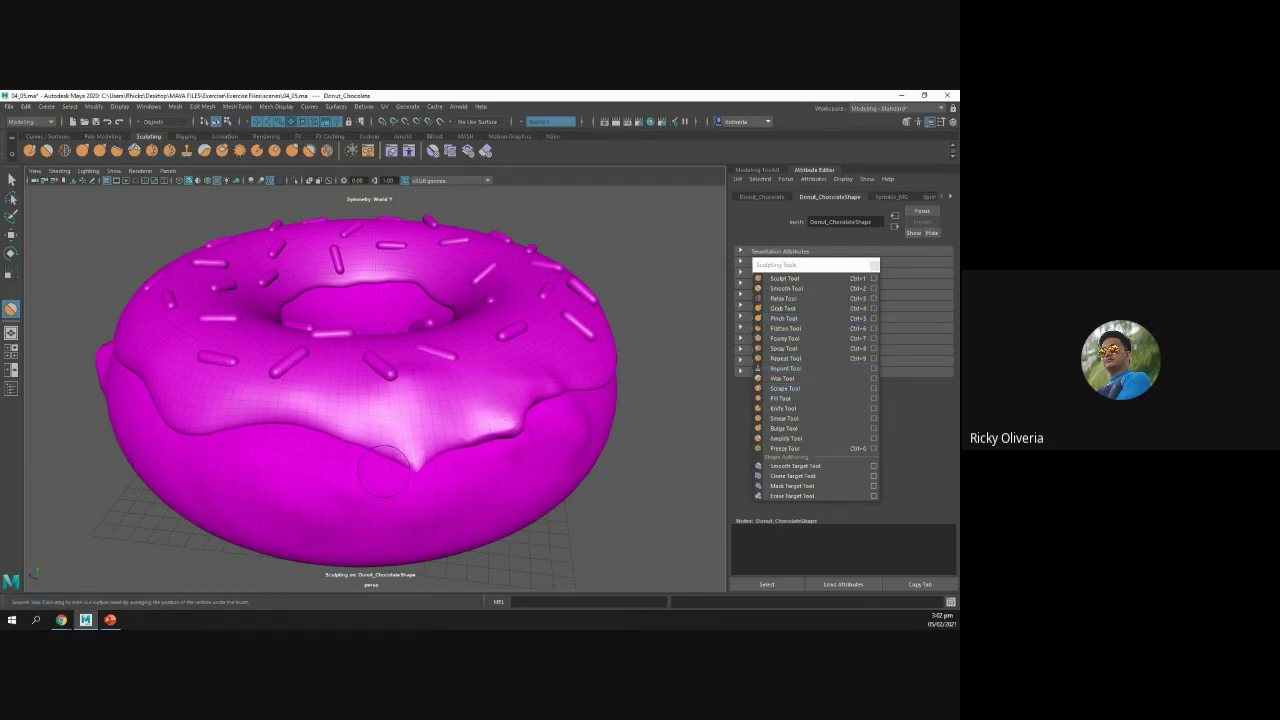
# Step: Switch to PowerPoint, show slide 7, "Use the Modeling Toolkit", and return to Maya
pyautogui.click(112, 621)
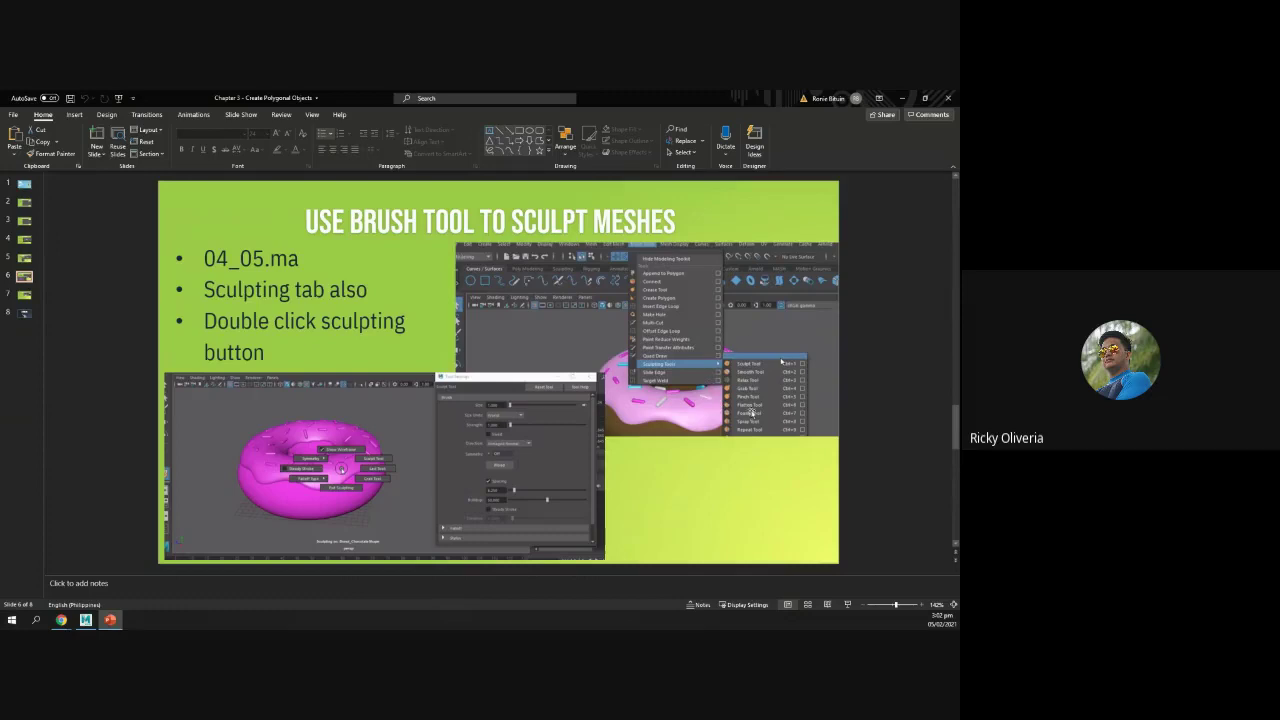
pyautogui.click(25, 296)
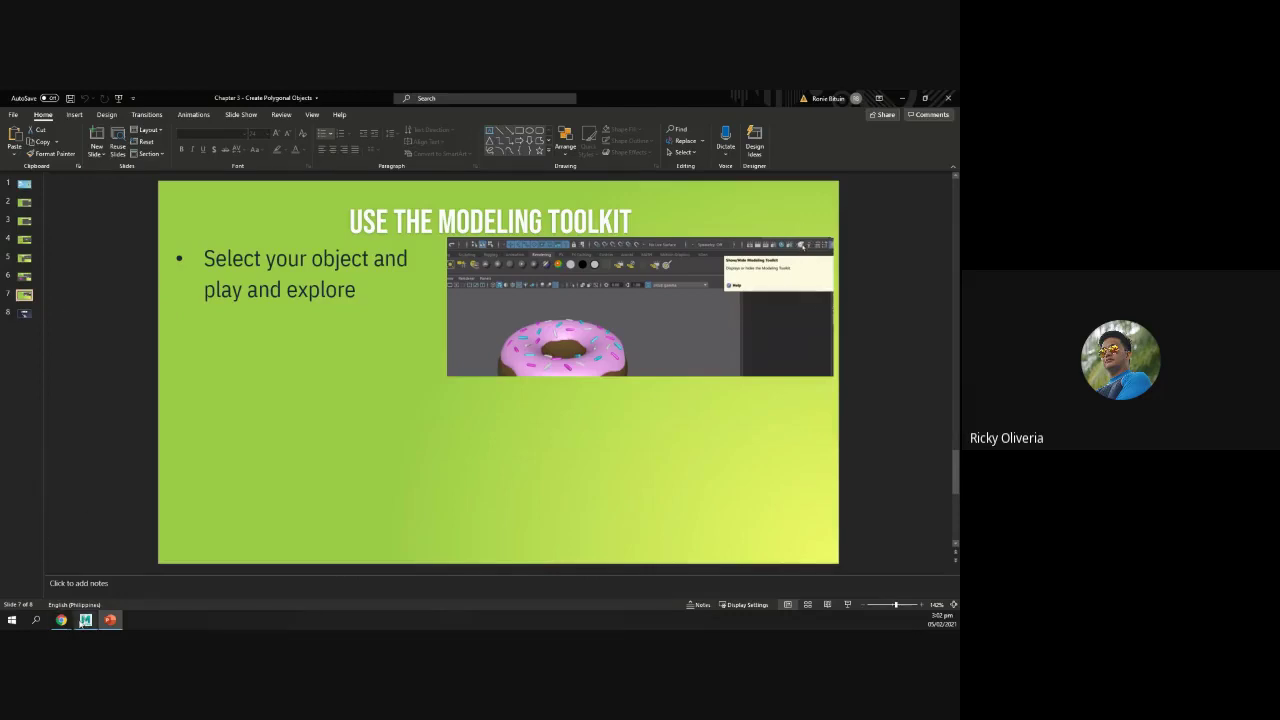
pyautogui.click(85, 620)
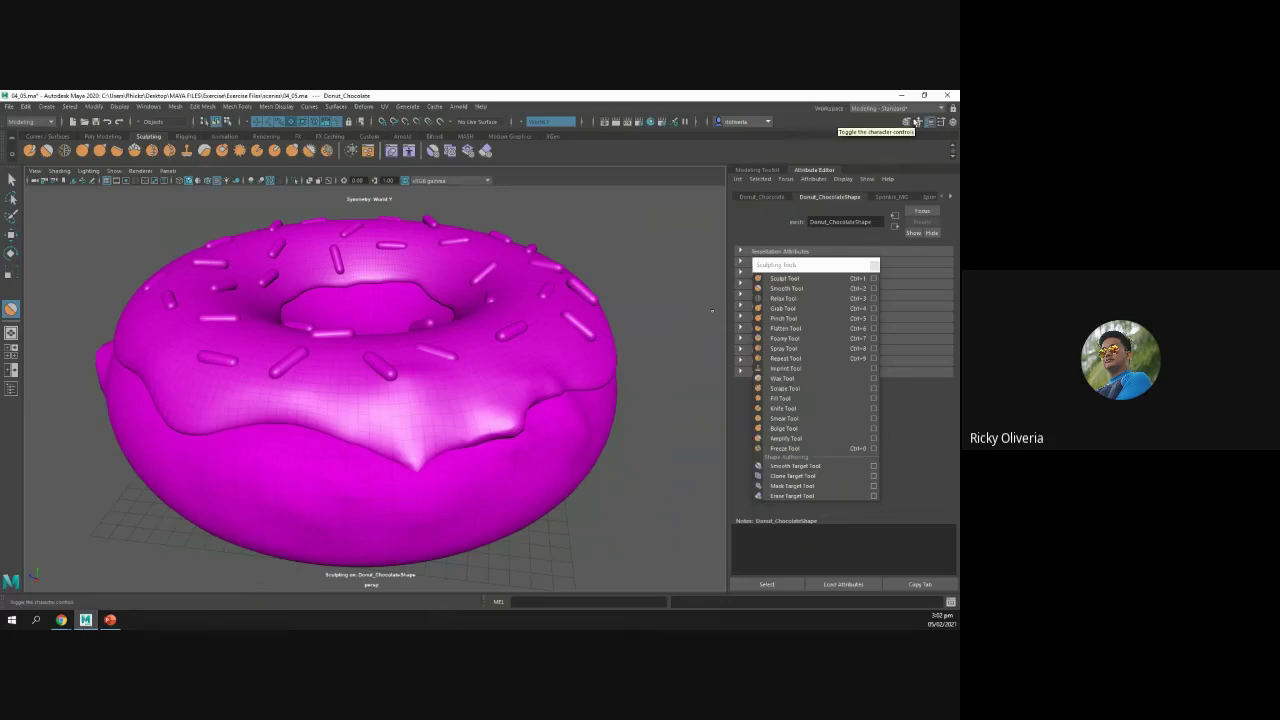
# Step: Display the Modeling Toolkit in place of the Attribute Editor
pyautogui.click(908, 121)
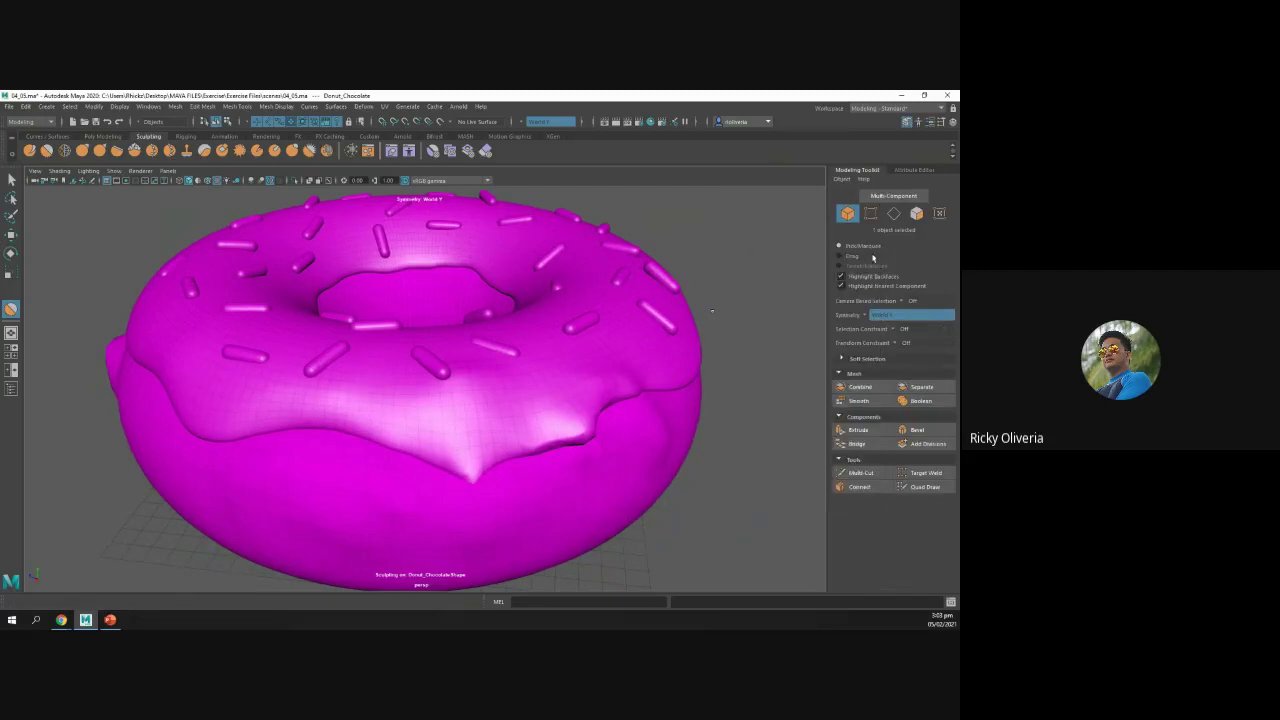
pyautogui.click(914, 170)
pyautogui.click(908, 121)
pyautogui.click(860, 400)
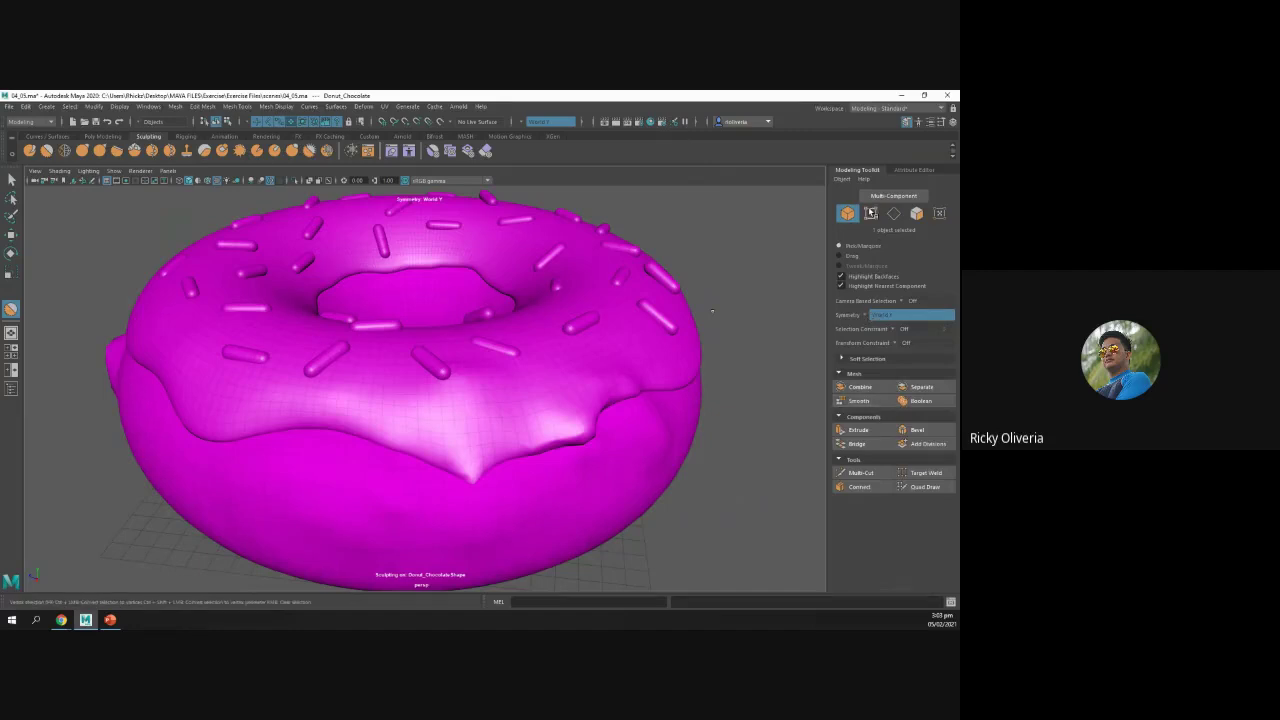
# Step: Demonstrate the toolkit's edge and UV selection modes on the donut, try Quad Draw, and return to object selection with the Soft Selection settings collapsed
pyautogui.click(871, 213)
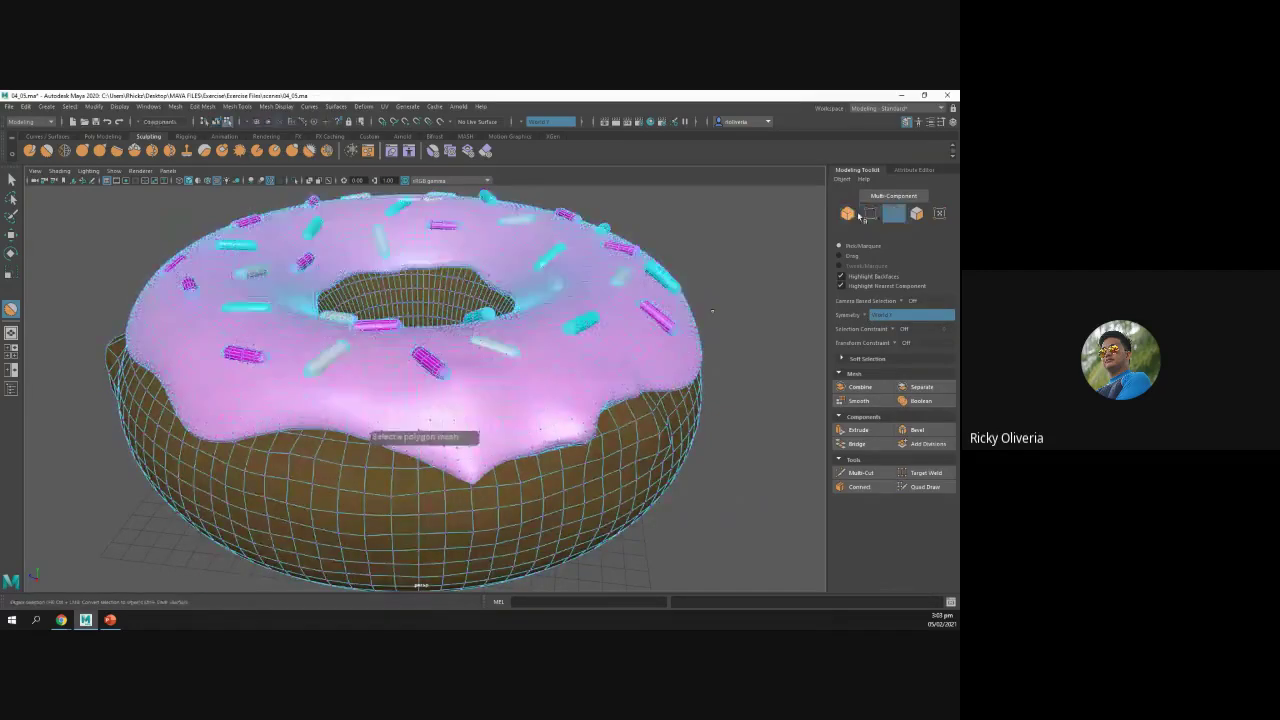
pyautogui.click(848, 214)
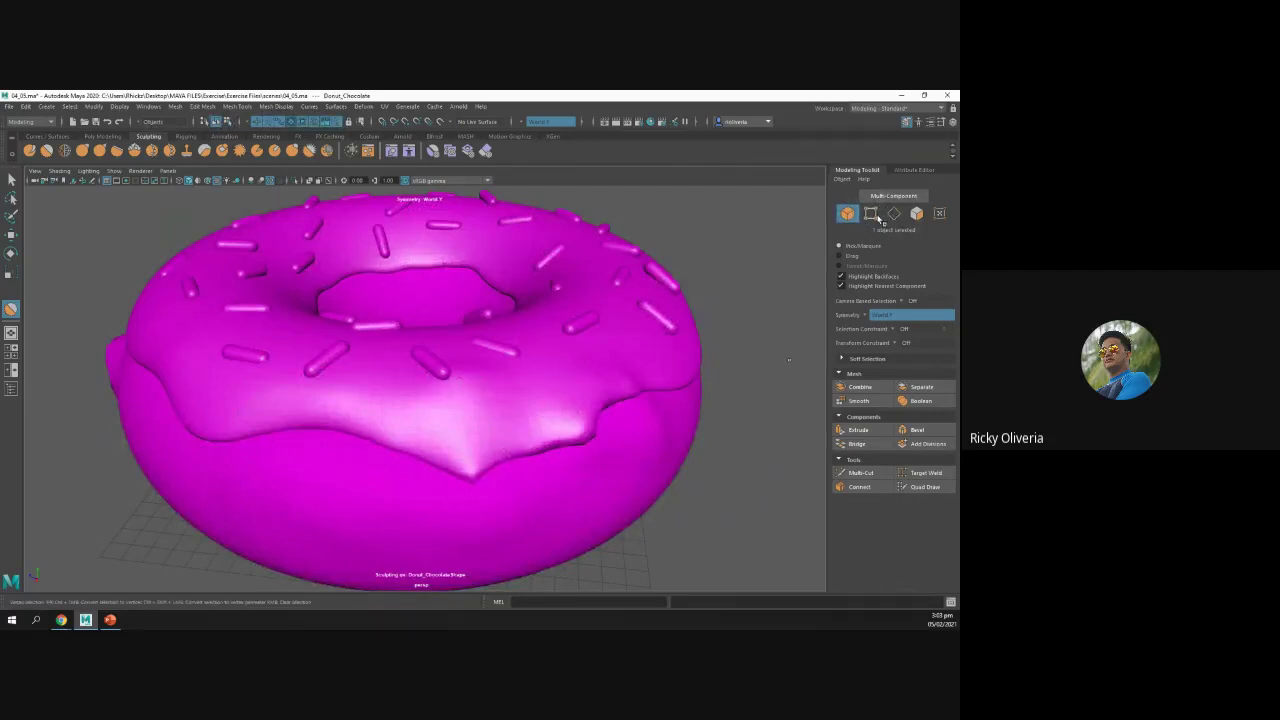
pyautogui.click(871, 214)
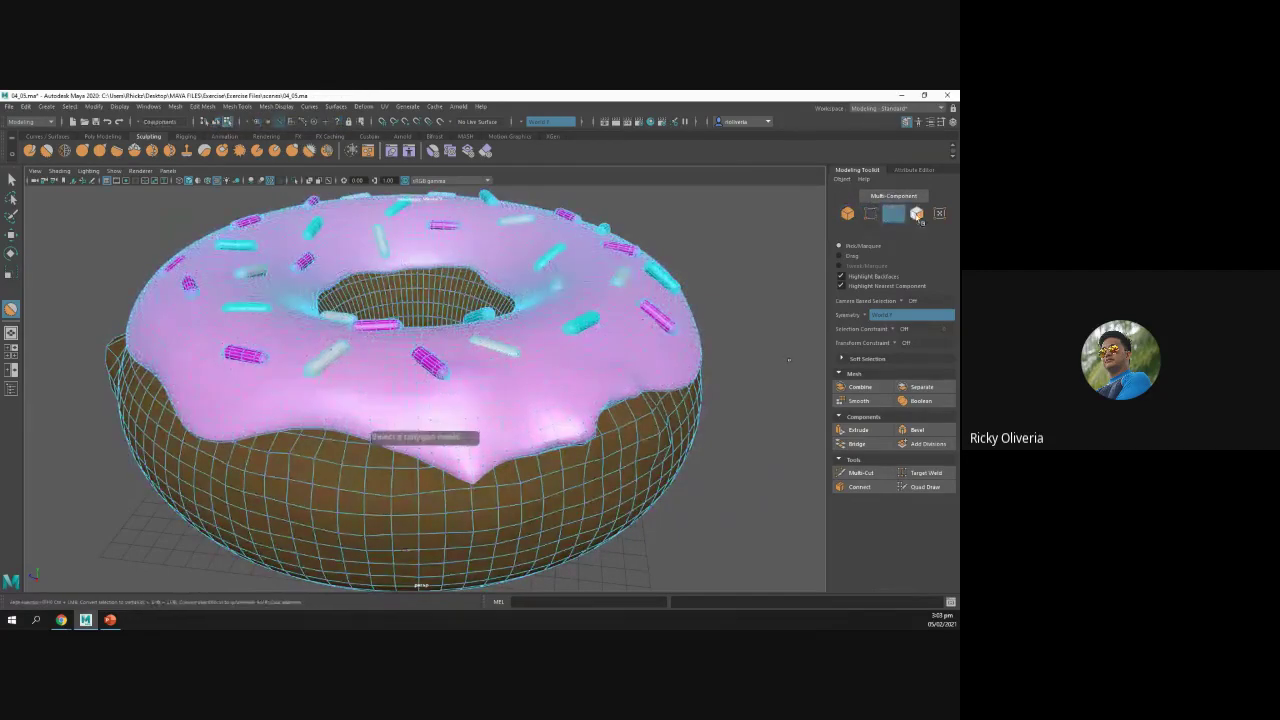
pyautogui.click(940, 213)
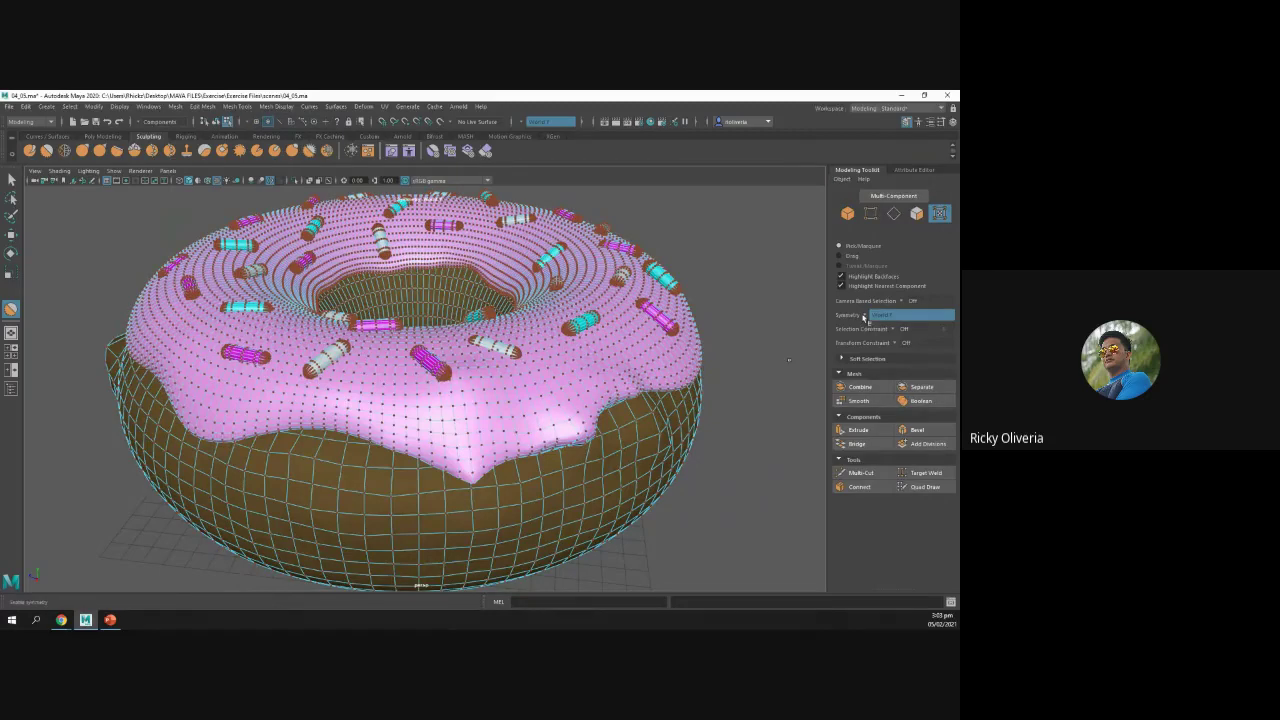
pyautogui.click(925, 487)
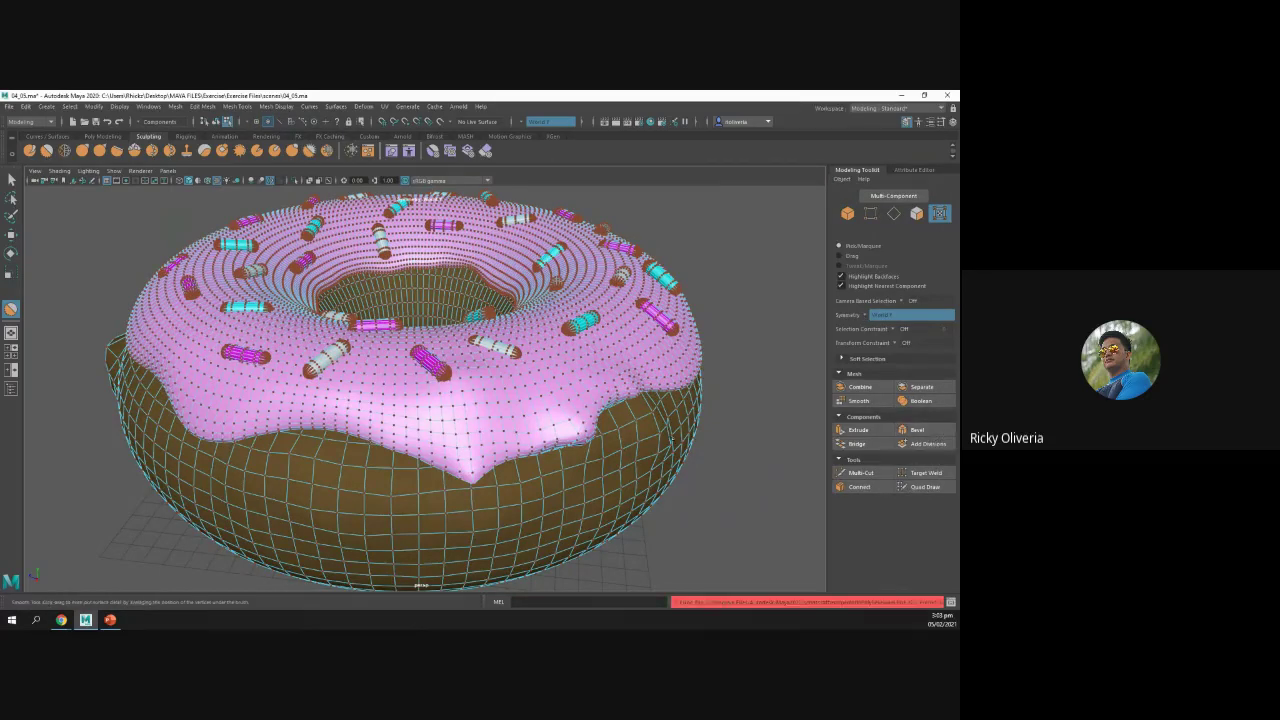
pyautogui.click(850, 213)
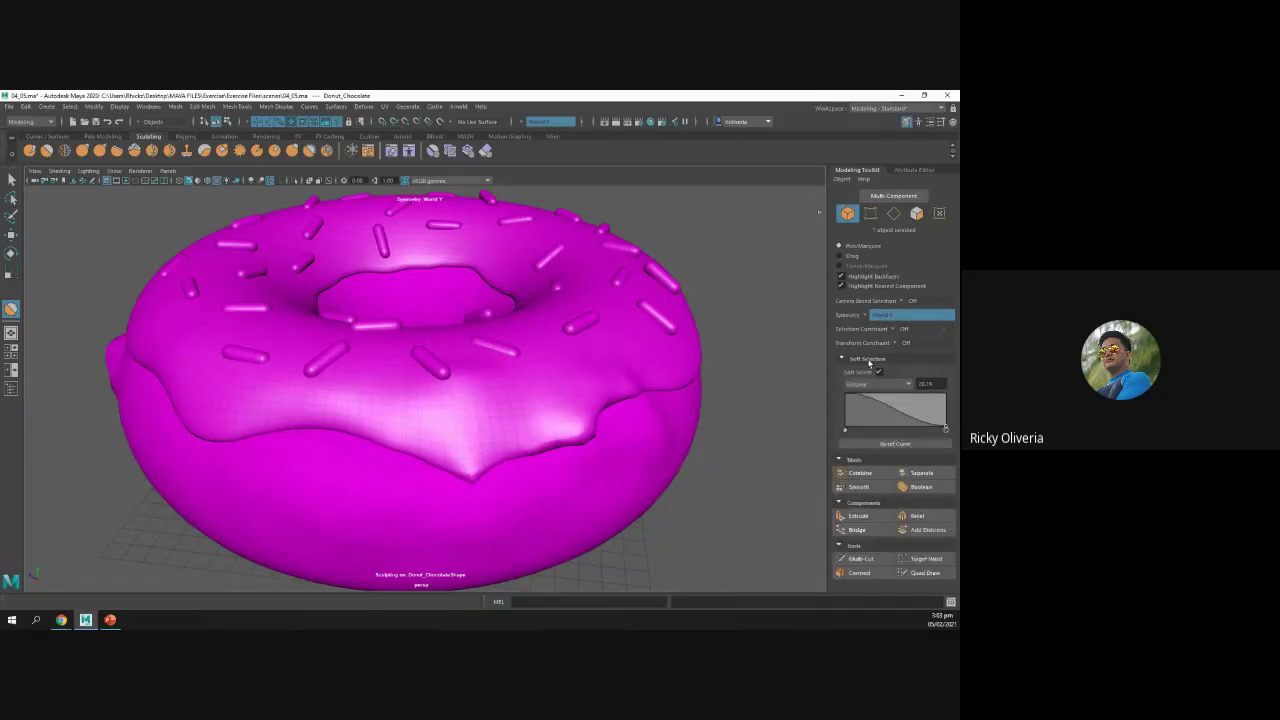
pyautogui.click(867, 359)
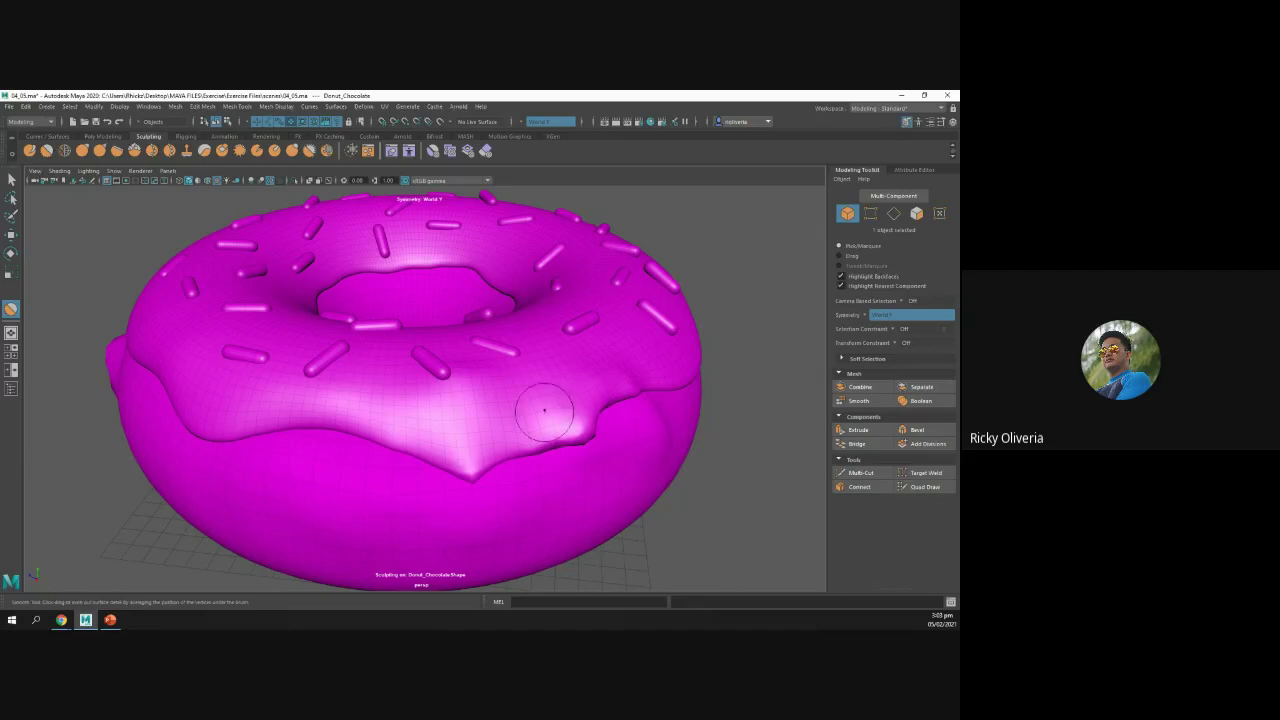
# Step: Switch to PowerPoint and show the closing slide 8, "Questions?"
pyautogui.click(111, 621)
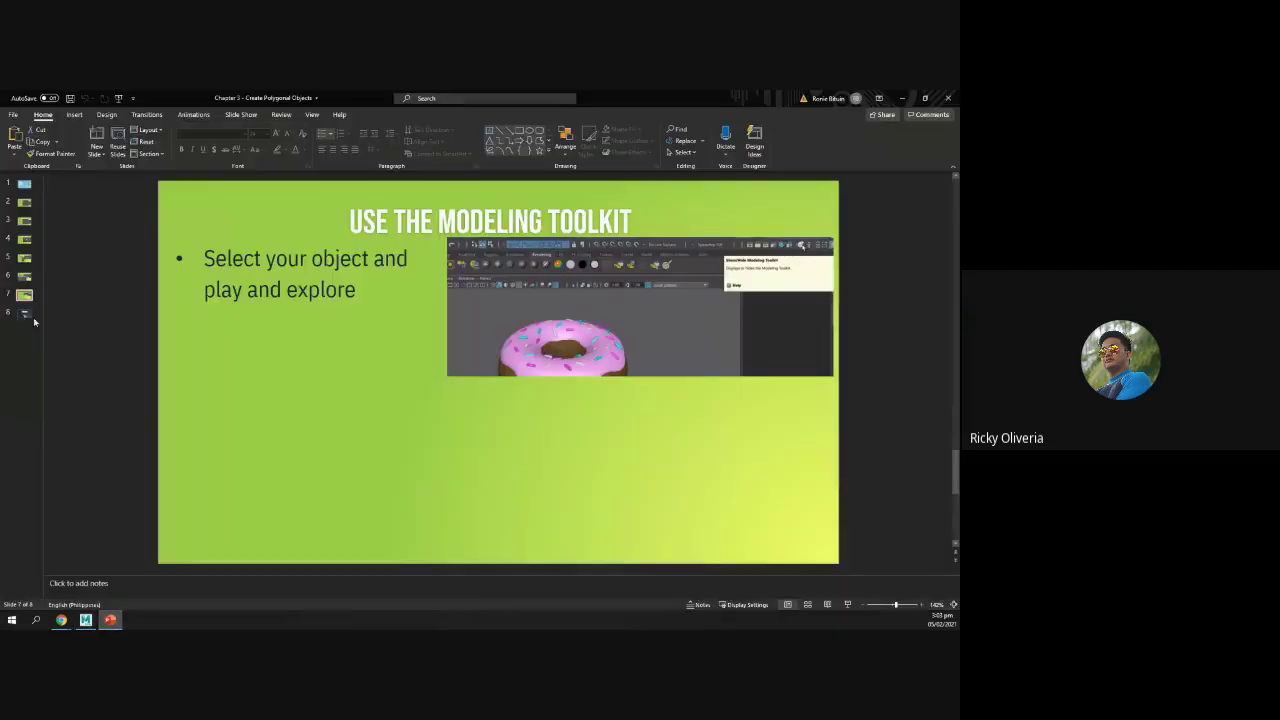
pyautogui.click(24, 314)
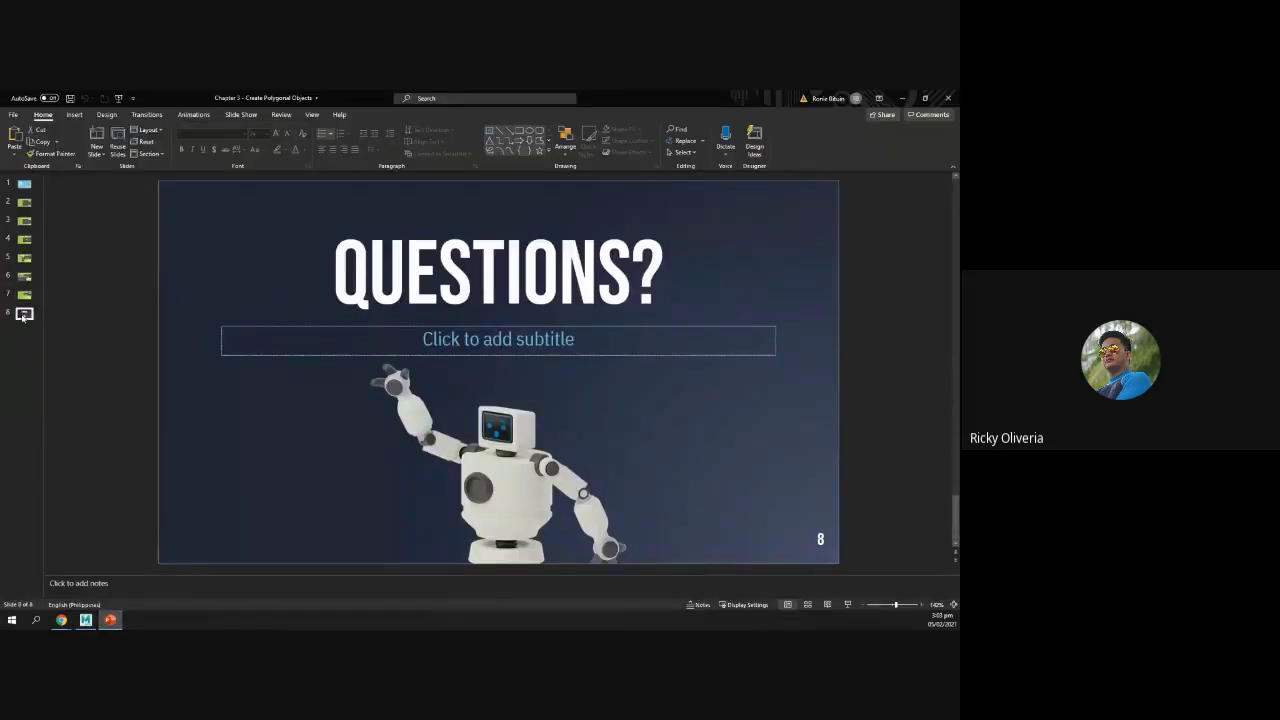